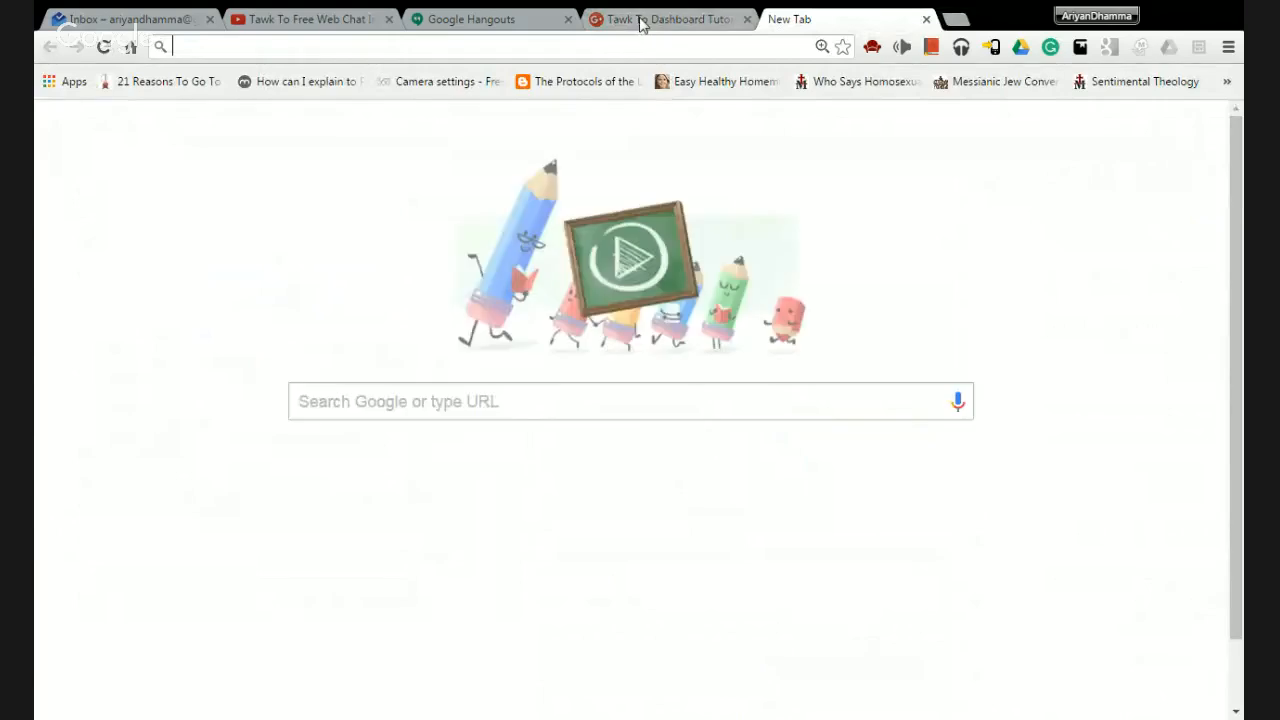
Load tawk.to in Chrome's empty new tab to reach its homepage.
{"action": "left_click", "coordinate": [640, 24]}
{"action": "left_click", "coordinate": [788, 19]}
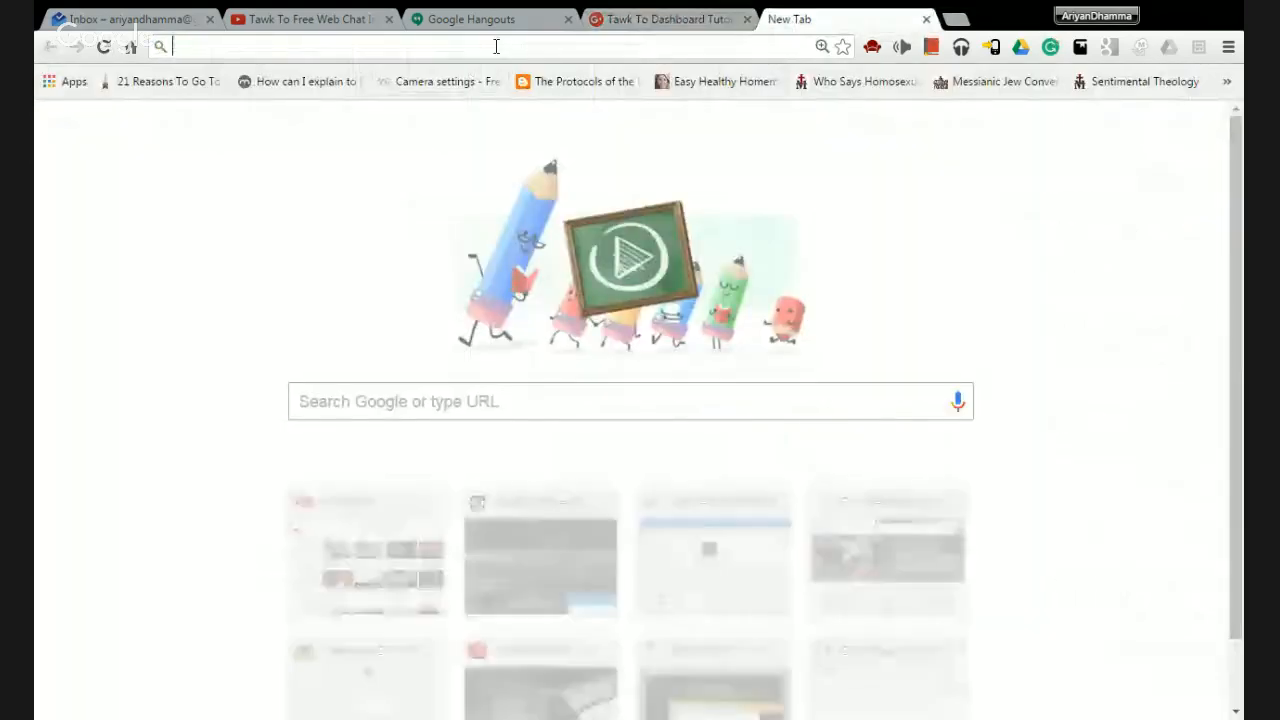
{"action": "type", "text": "tawk"}
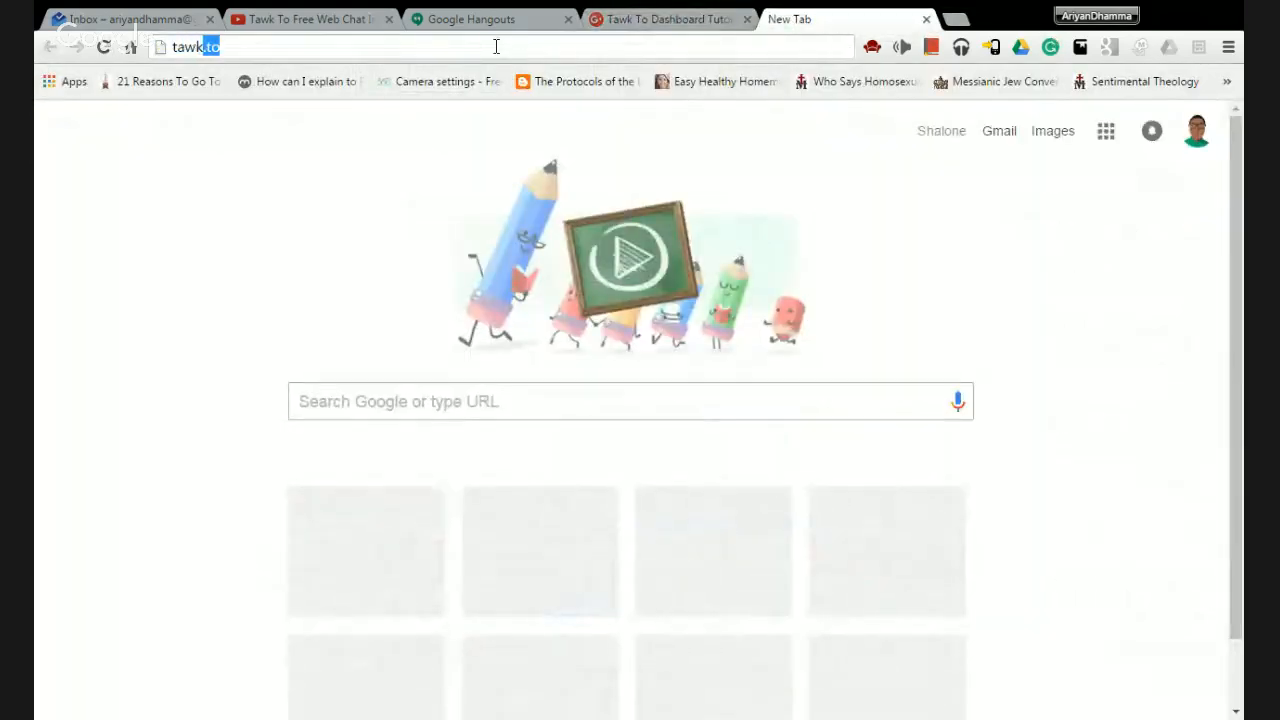
{"action": "type", "text": ".to"}
{"action": "key", "text": "Return"}
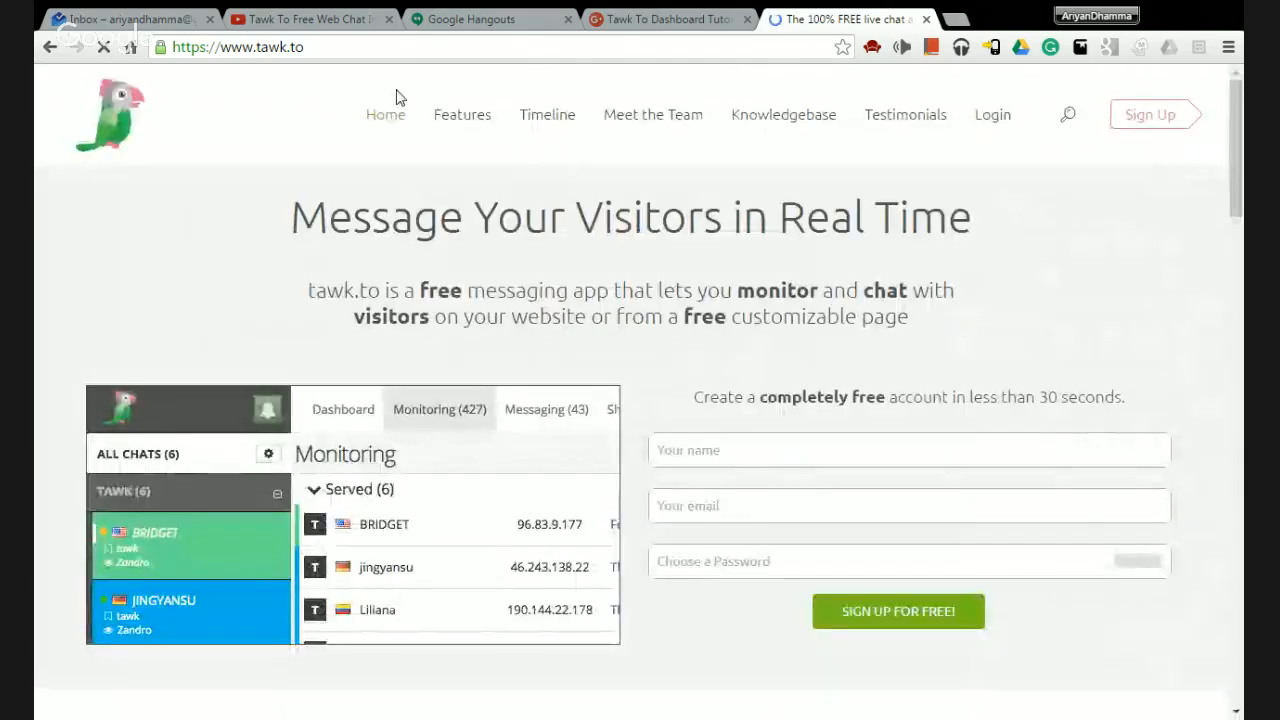
Scroll down and back up the tawk.to homepage to look it over.
{"action": "mouse_move", "coordinate": [462, 114]}
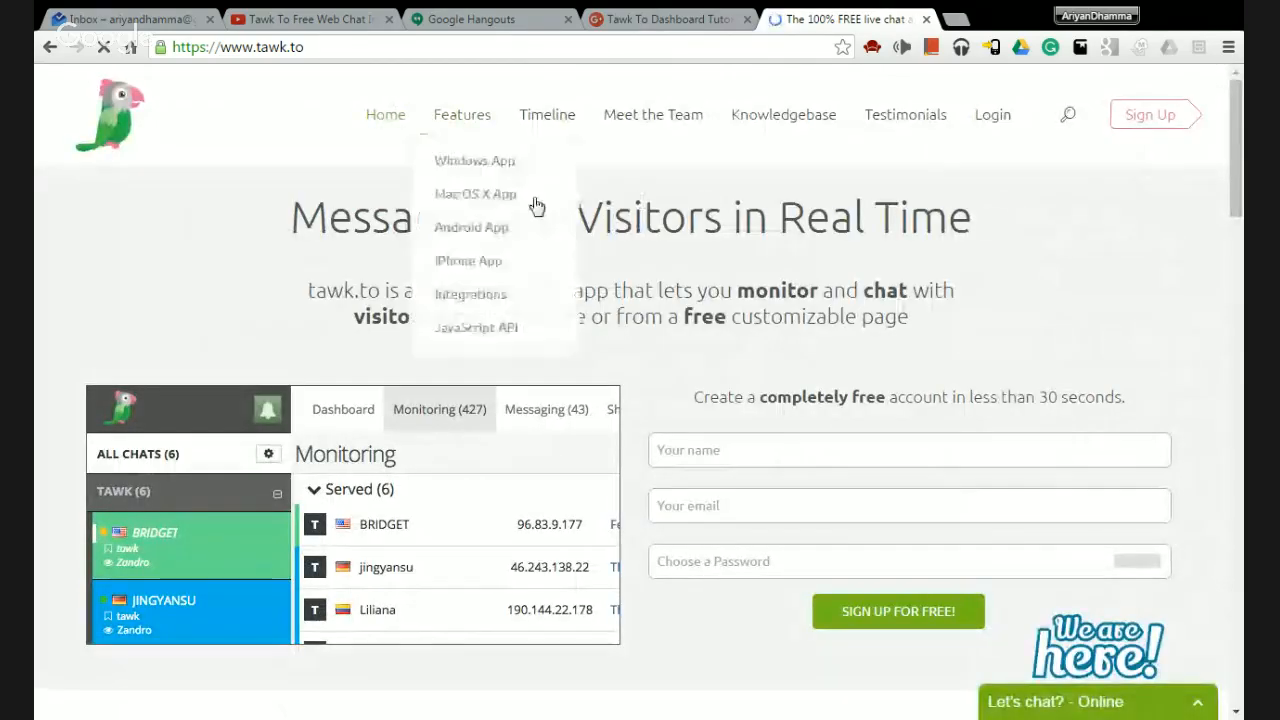
{"action": "scroll", "coordinate": [563, 316], "scroll_direction": "down", "scroll_amount": 1}
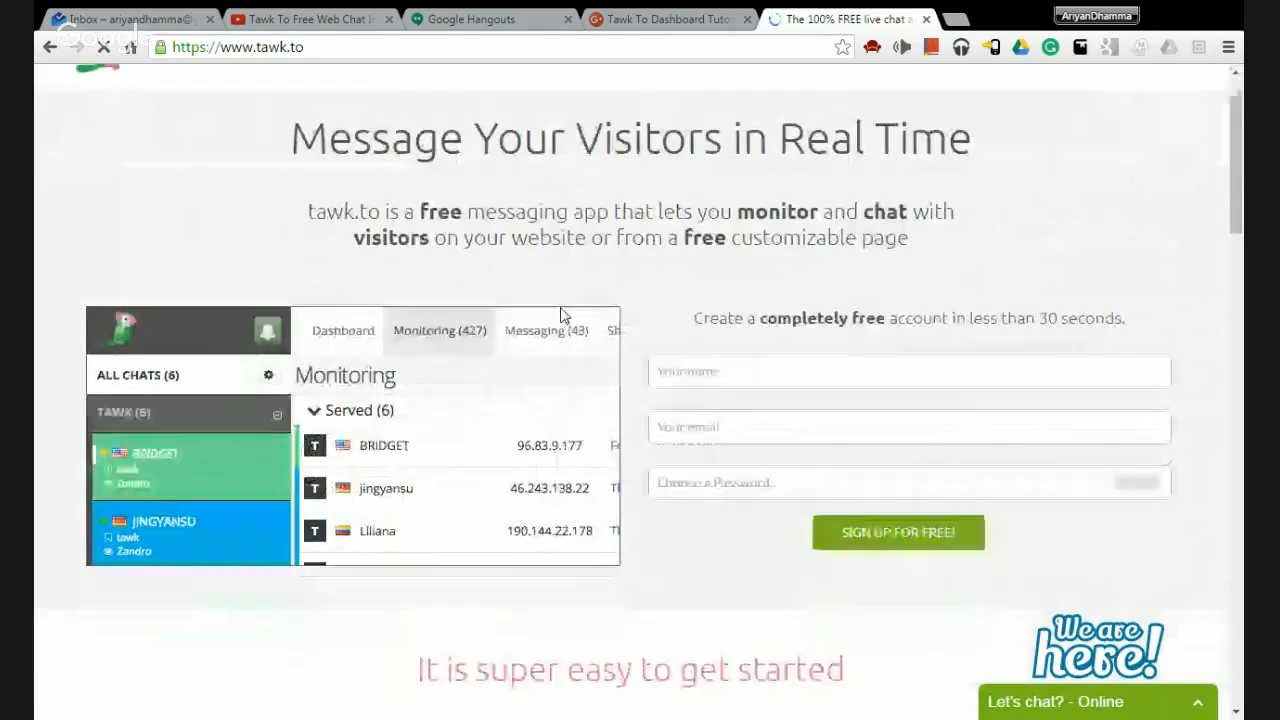
{"action": "scroll", "coordinate": [563, 316], "scroll_direction": "down", "scroll_amount": 6}
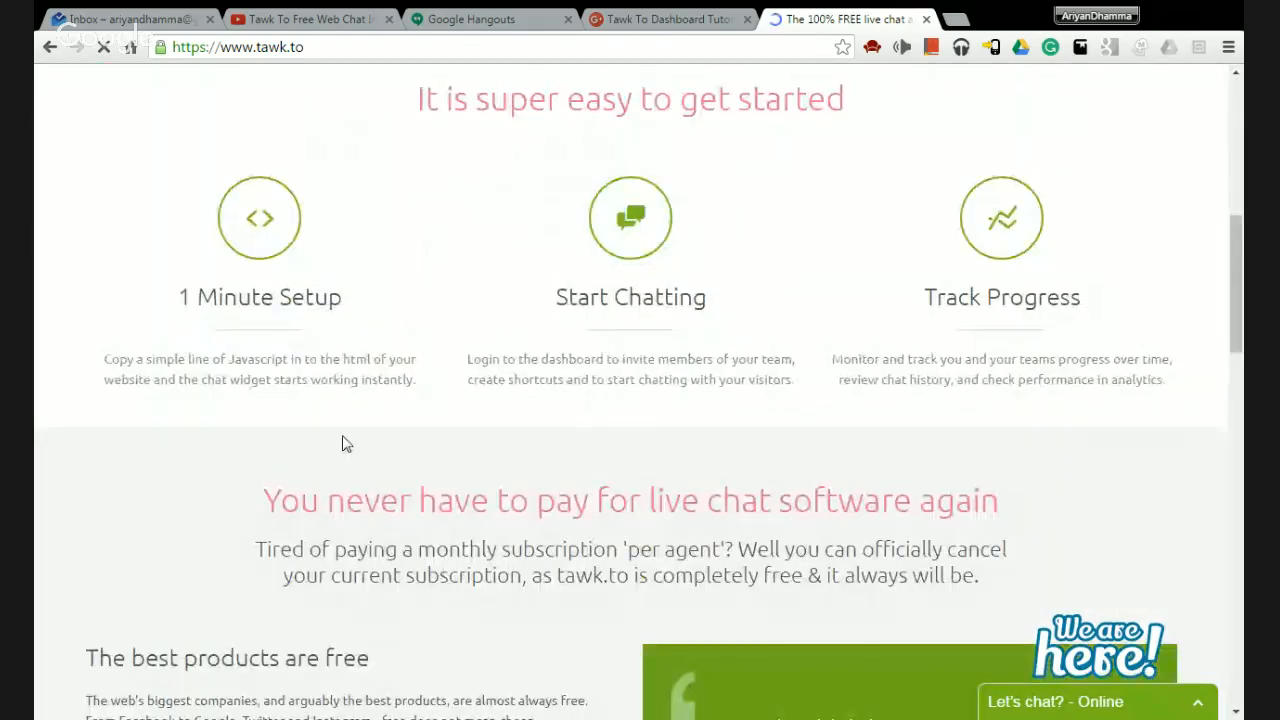
{"action": "scroll", "coordinate": [343, 443], "scroll_direction": "up", "scroll_amount": 7}
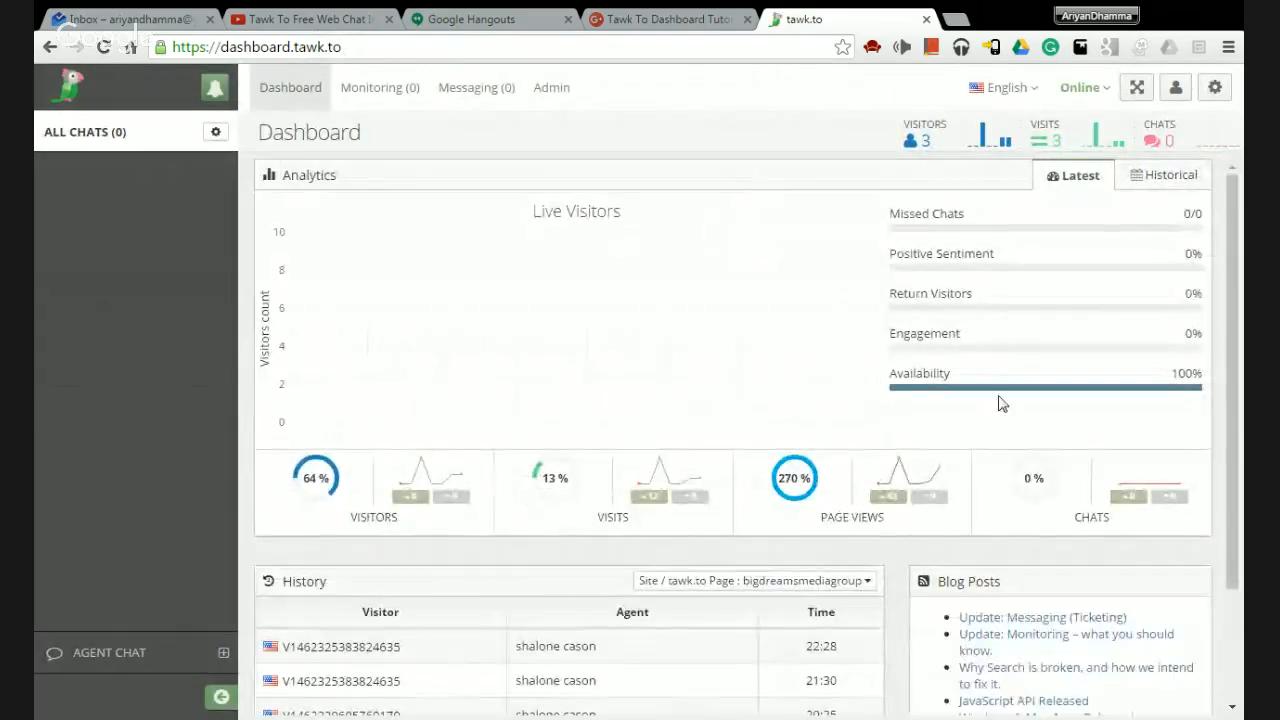
Log out from the settings gear, leaving the interface language unchanged.
{"action": "left_click", "coordinate": [1227, 97]}
{"action": "left_click", "coordinate": [1042, 352]}
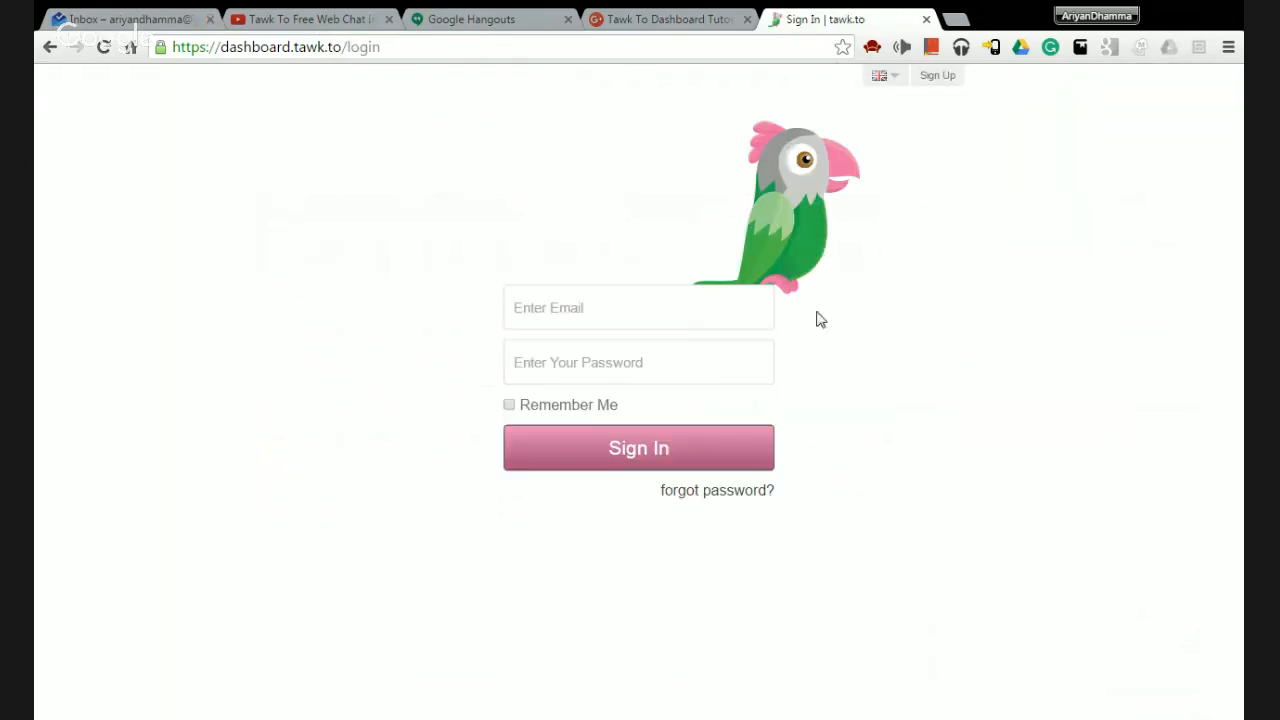
{"action": "left_click", "coordinate": [890, 80]}
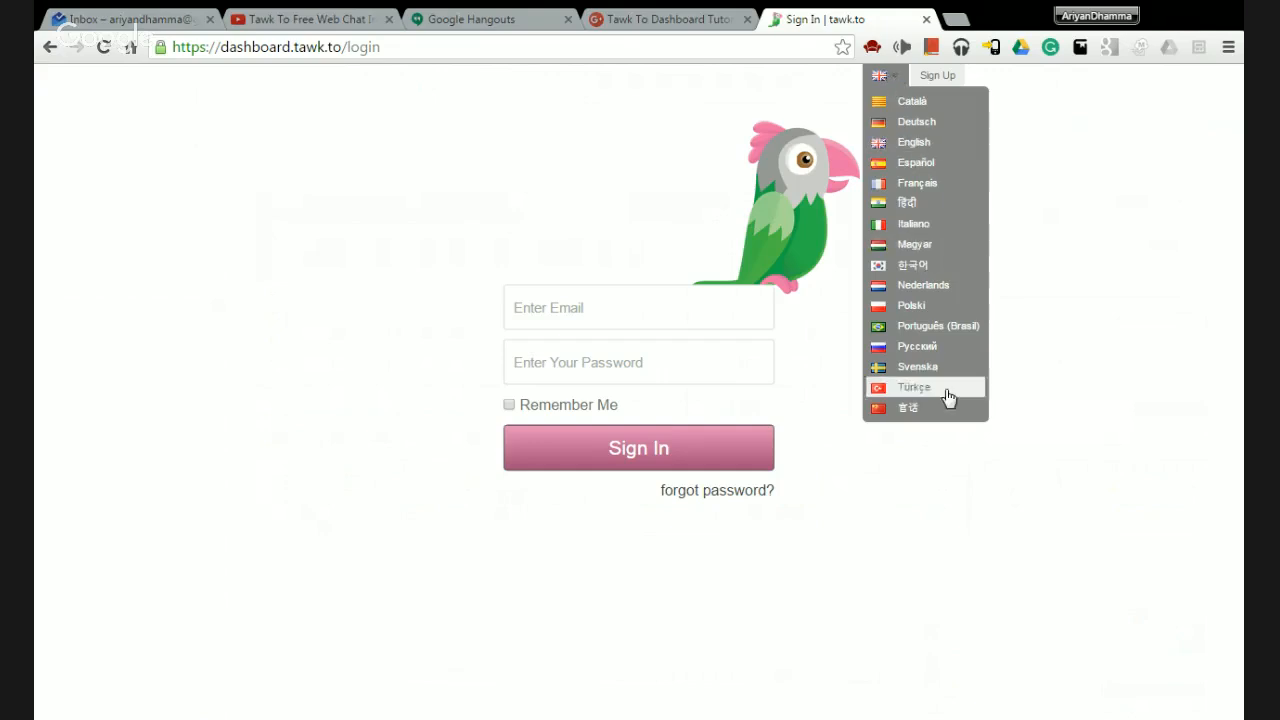
{"action": "left_click", "coordinate": [884, 80]}
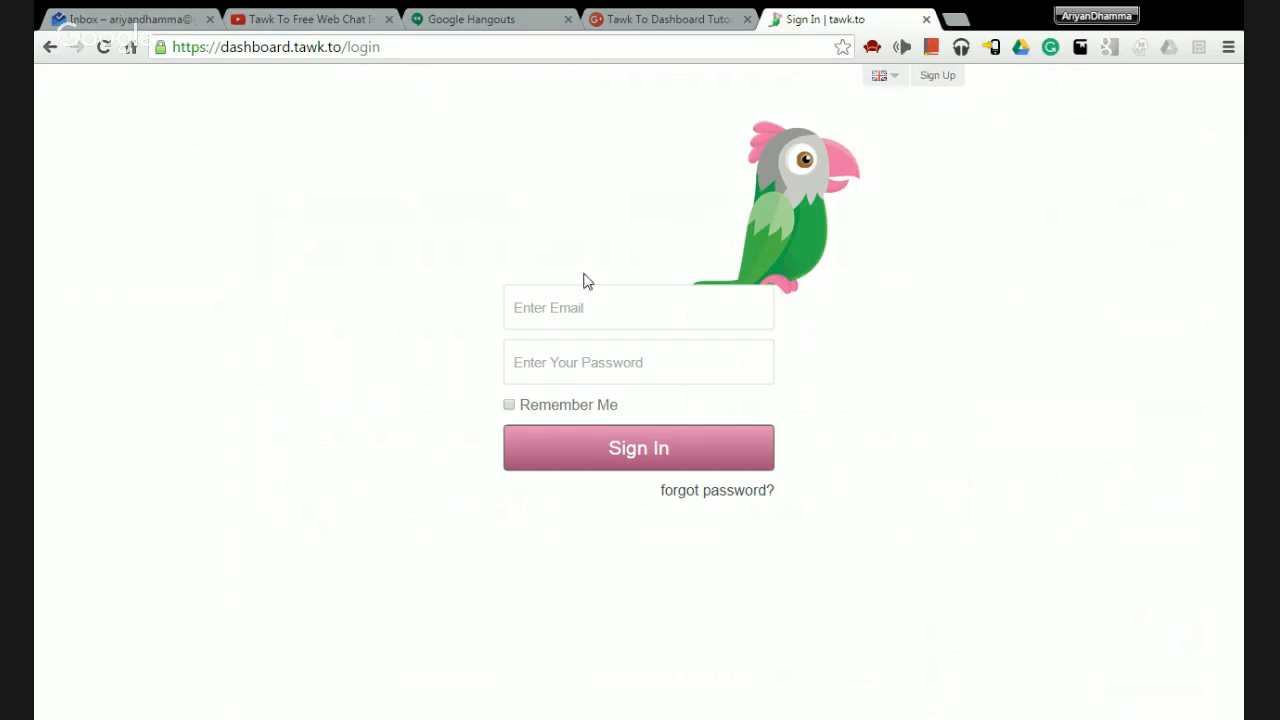
Sign back in with the account email and password.
{"action": "left_click", "coordinate": [568, 312]}
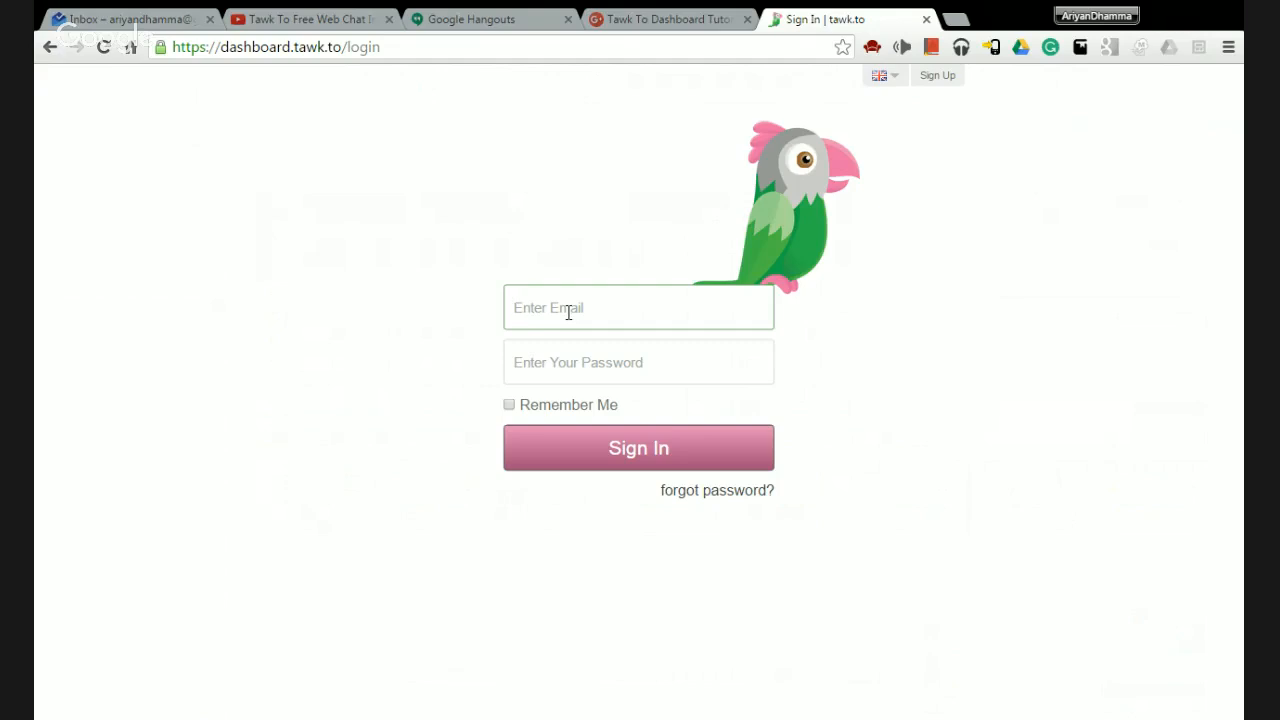
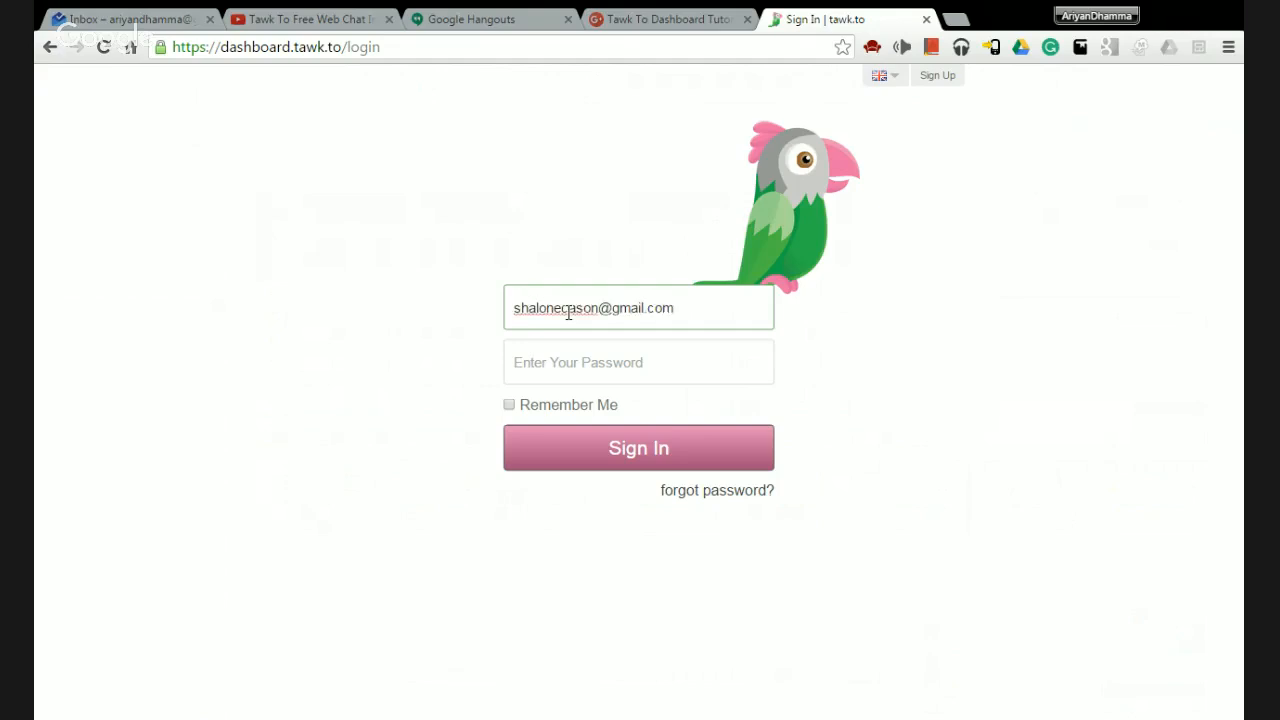
{"action": "left_click", "coordinate": [581, 377]}
{"action": "type", "text": "••"}
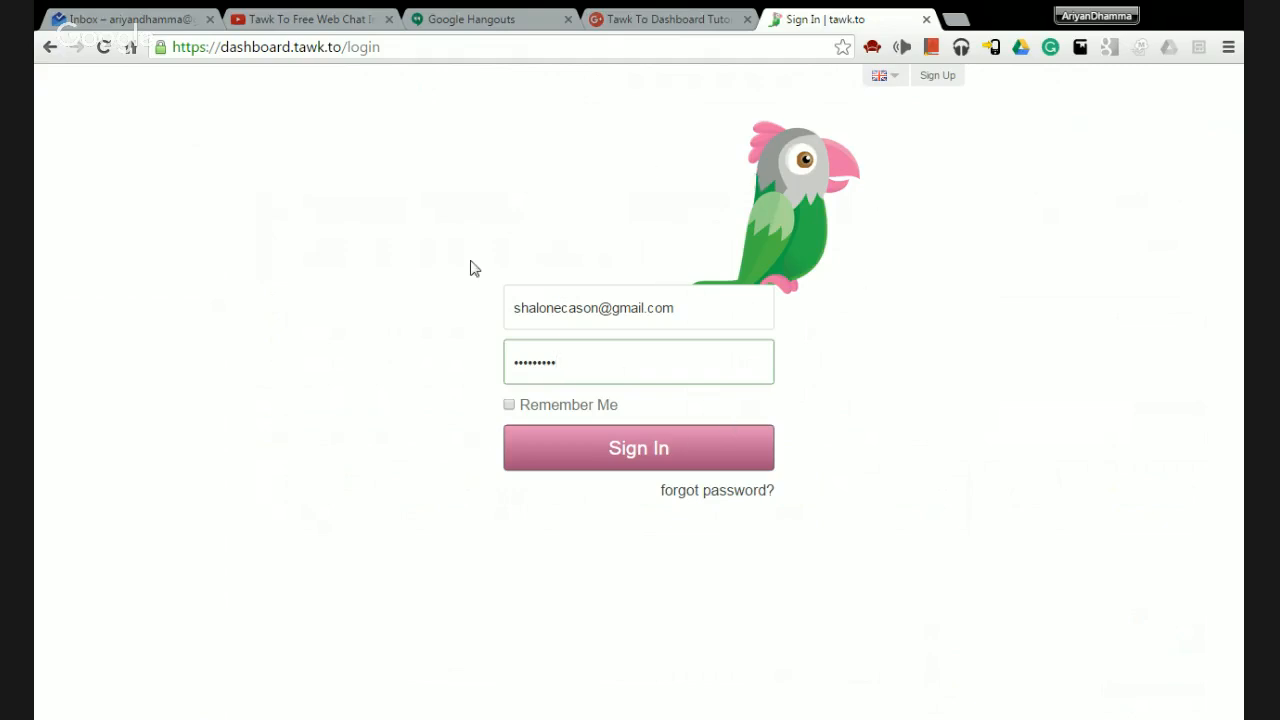
{"action": "left_click", "coordinate": [668, 449]}
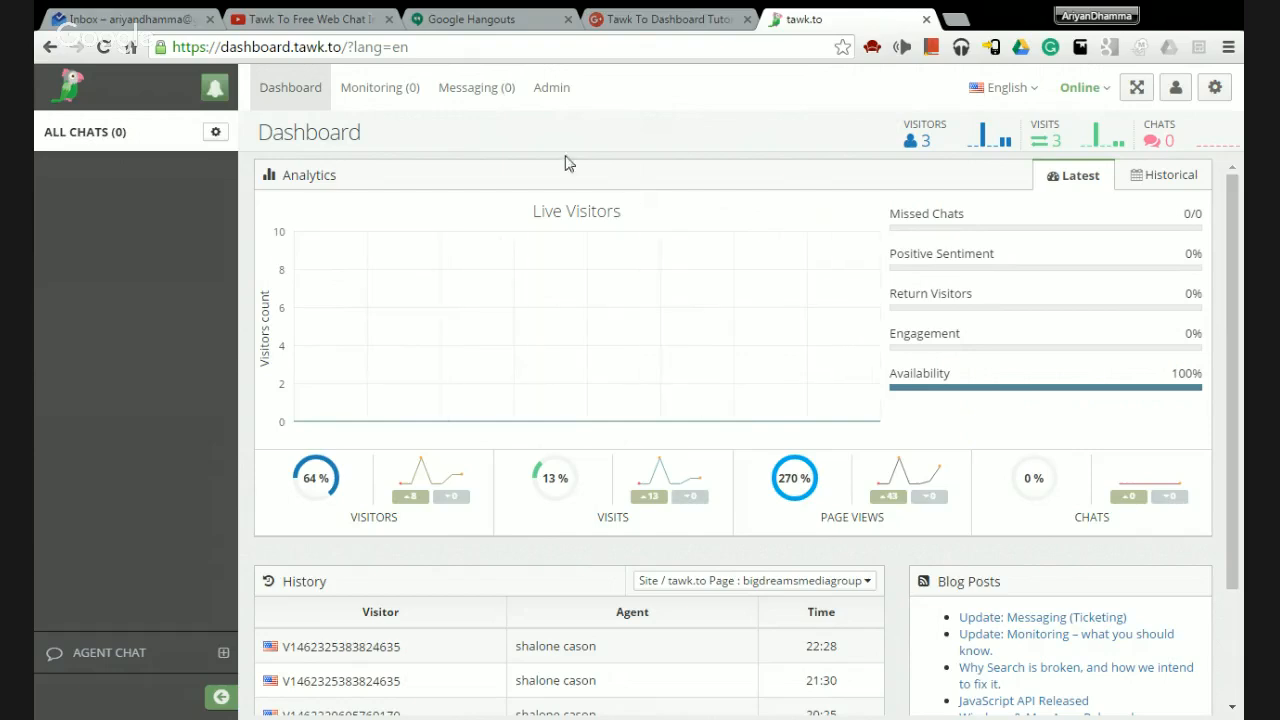
{"action": "scroll", "coordinate": [508, 442], "scroll_direction": "down", "scroll_amount": 3}
{"action": "scroll", "coordinate": [500, 408], "scroll_direction": "up", "scroll_amount": 3}
{"action": "scroll", "coordinate": [914, 349], "scroll_direction": "down", "scroll_amount": 1}
{"action": "scroll", "coordinate": [1146, 240], "scroll_direction": "up", "scroll_amount": 1}
{"action": "left_click", "coordinate": [1163, 175]}
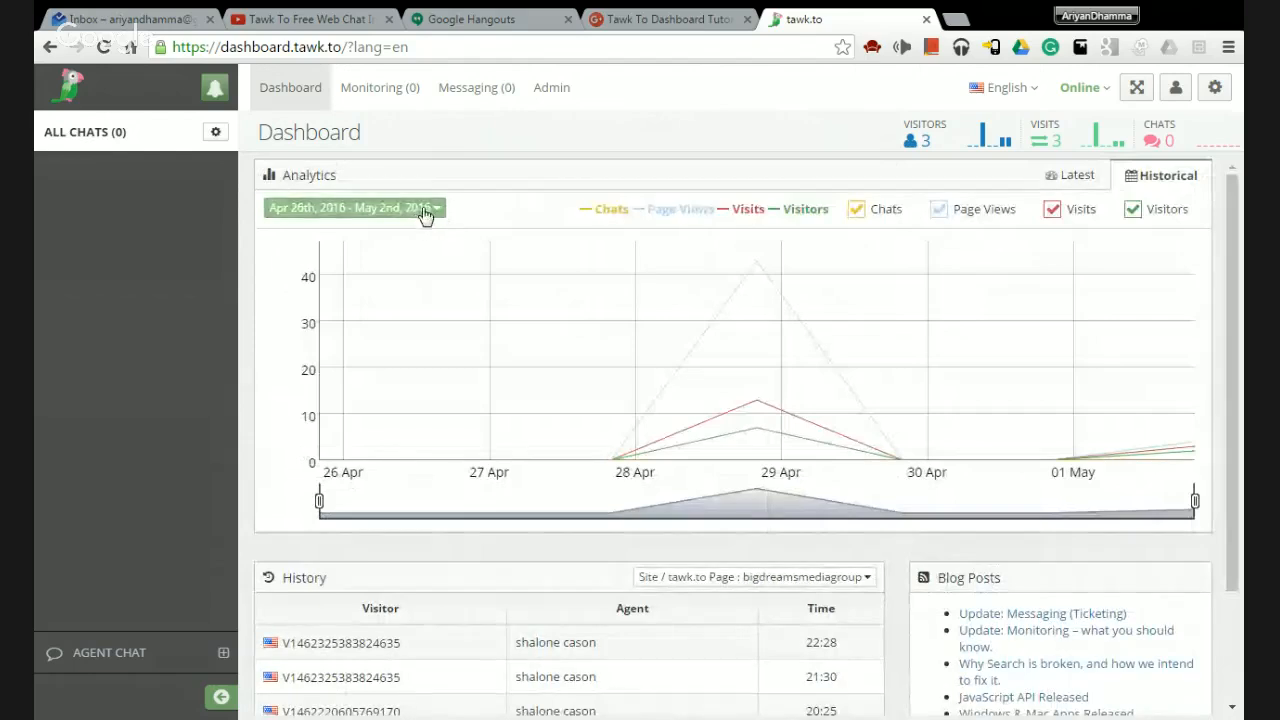
{"action": "left_click", "coordinate": [422, 209]}
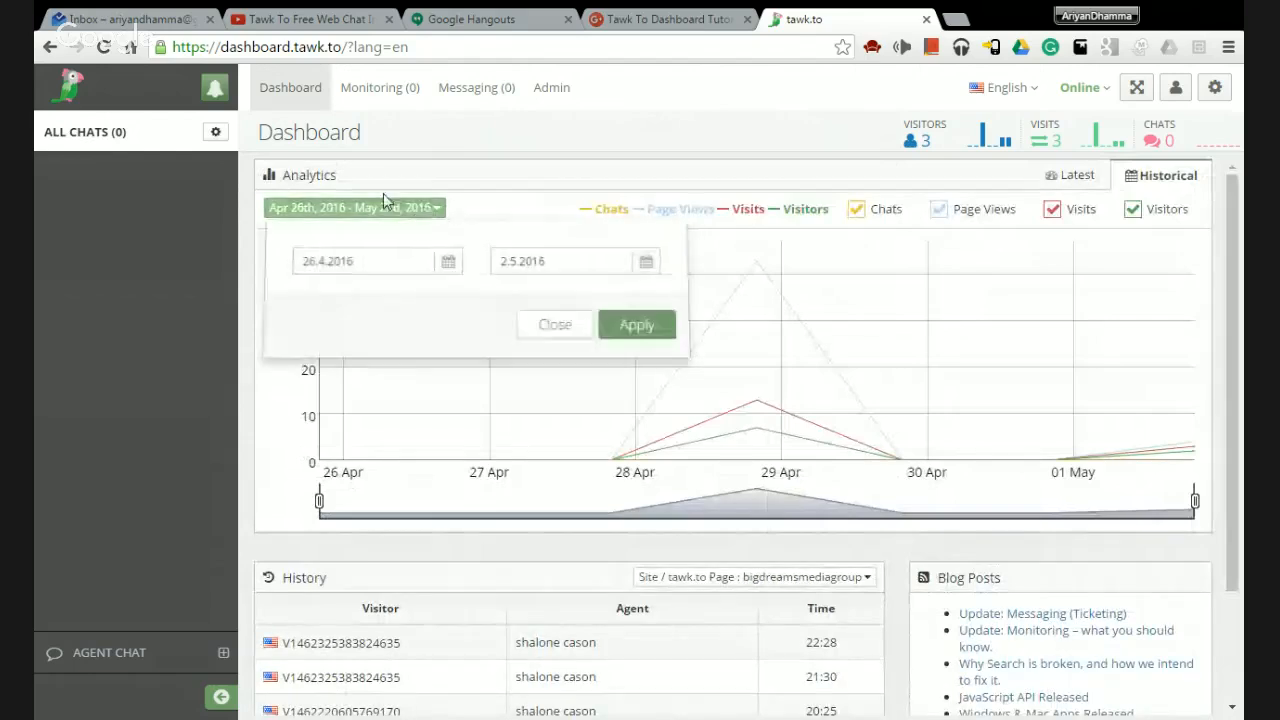
{"action": "left_click", "coordinate": [554, 324]}
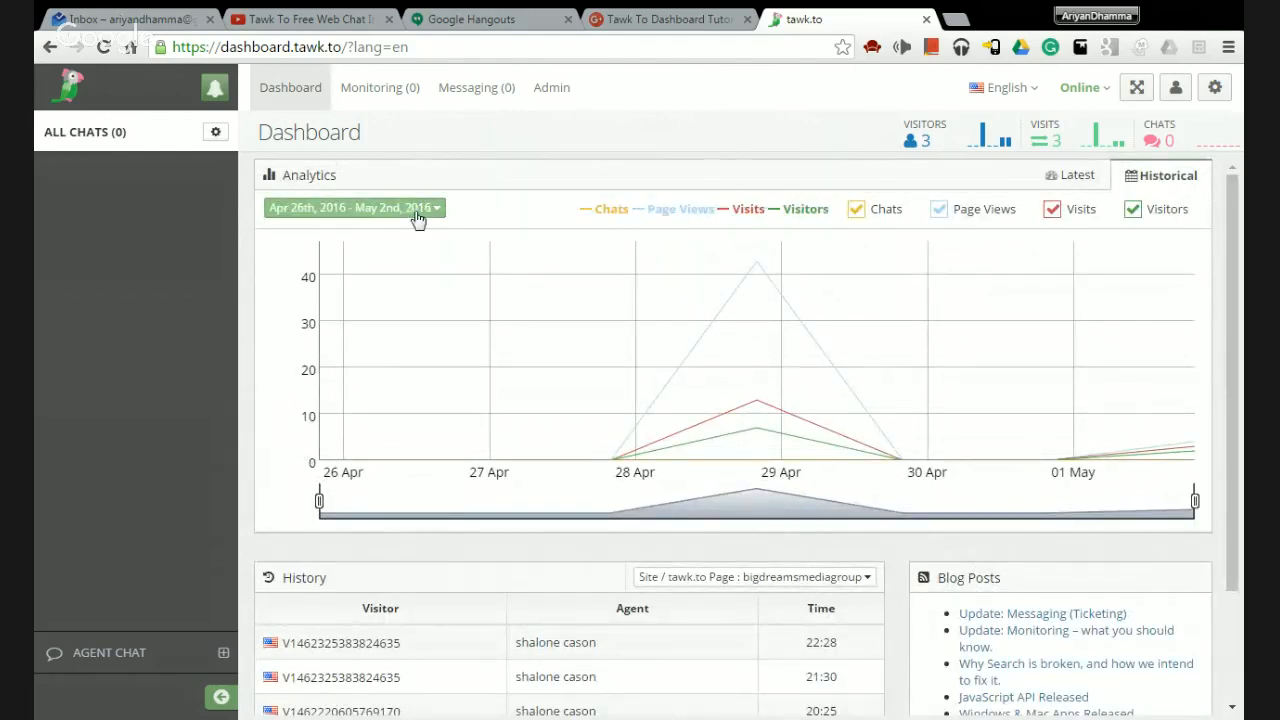
{"action": "left_click", "coordinate": [1084, 179]}
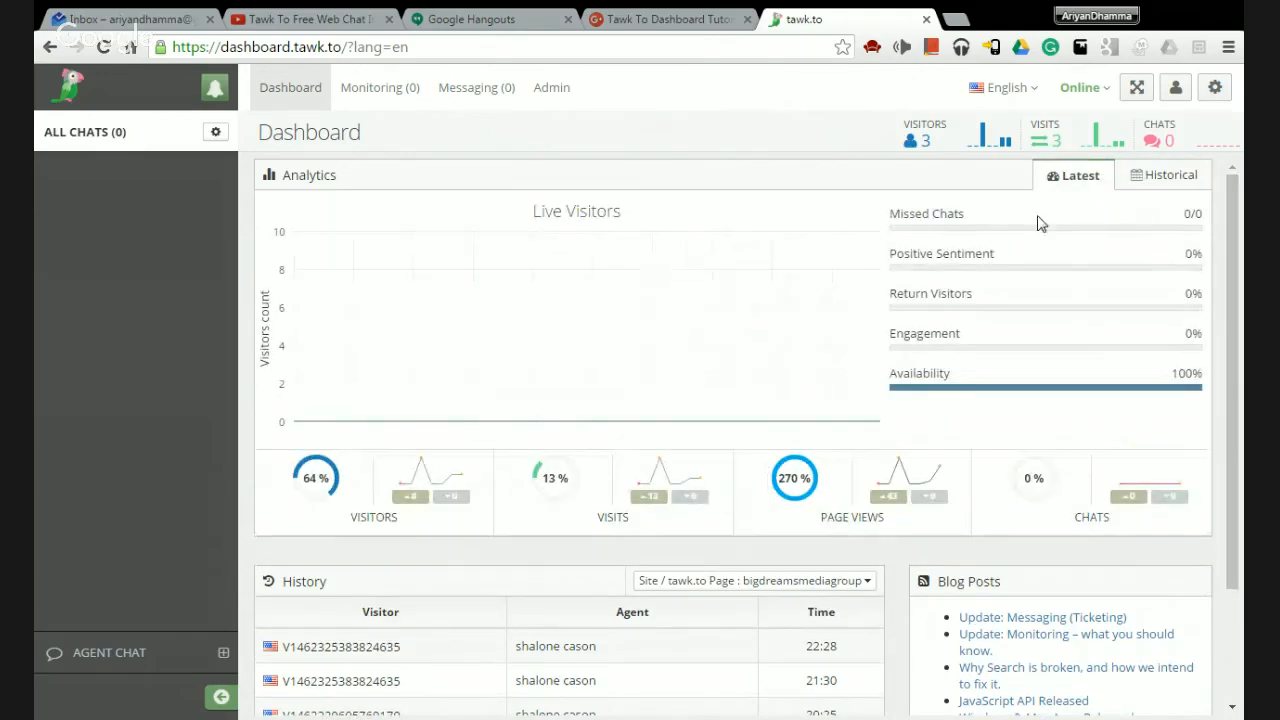
{"action": "left_click", "coordinate": [1156, 180]}
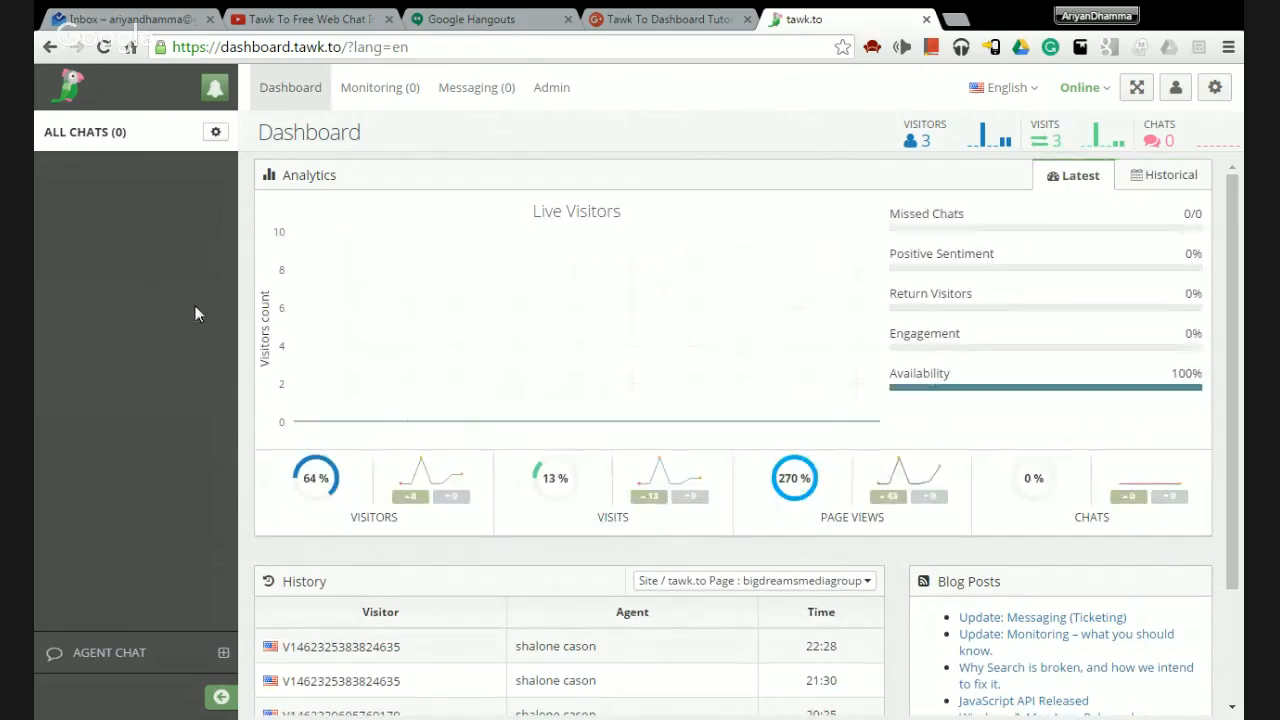
{"action": "scroll", "coordinate": [284, 350], "scroll_direction": "down", "scroll_amount": 3}
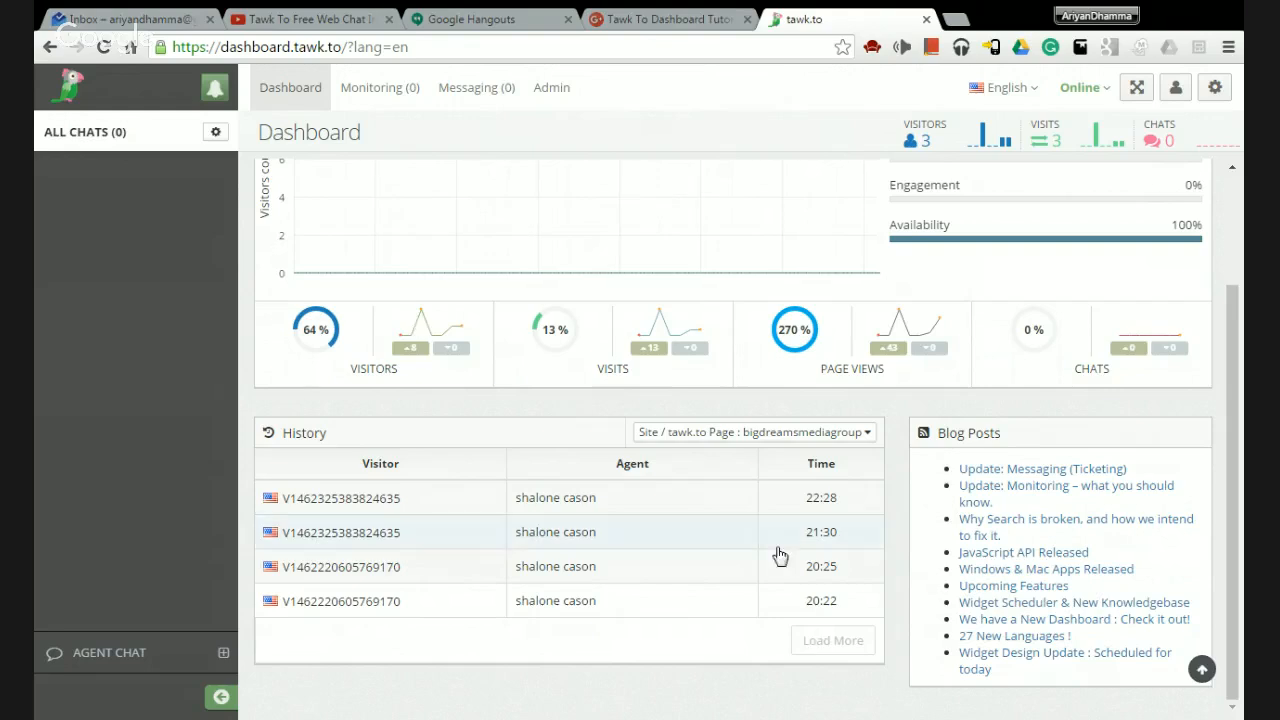
{"action": "scroll", "coordinate": [725, 538], "scroll_direction": "up", "scroll_amount": 1}
{"action": "scroll", "coordinate": [725, 538], "scroll_direction": "up", "scroll_amount": 2}
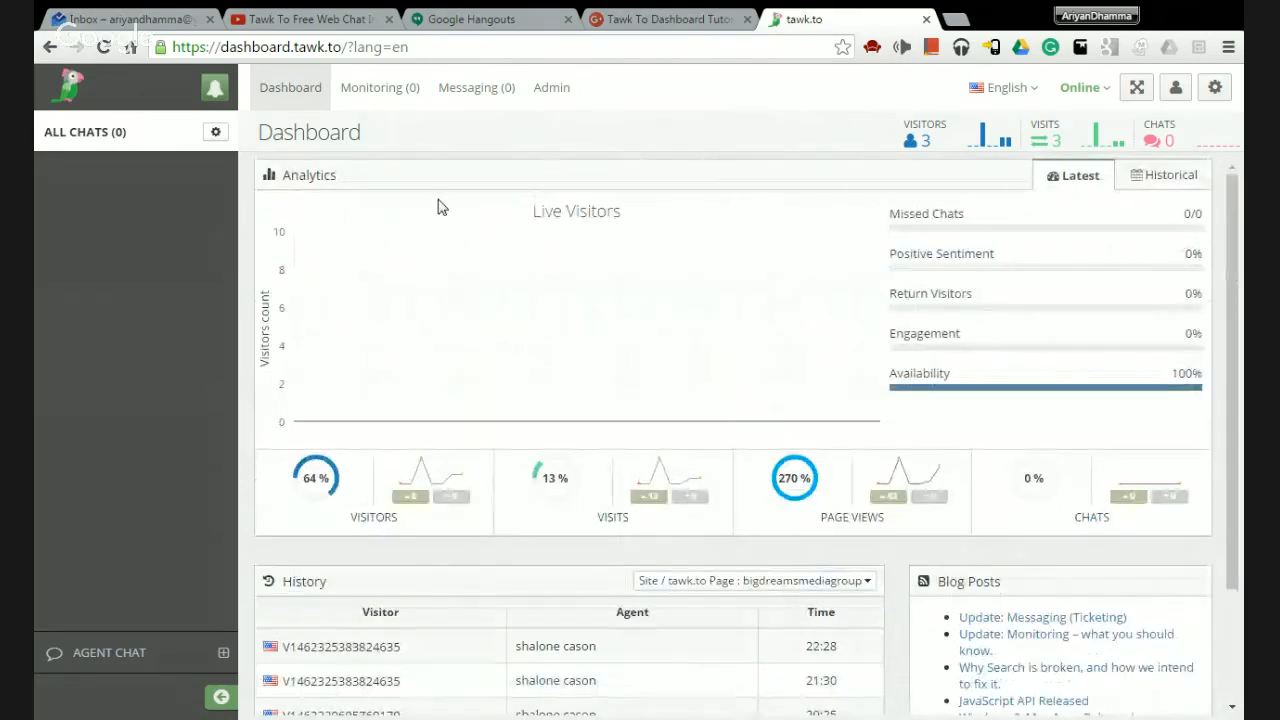
Open the Monitoring view and load bigdreamsmediagroup.com in a new browser tab.
{"action": "left_click", "coordinate": [390, 92]}
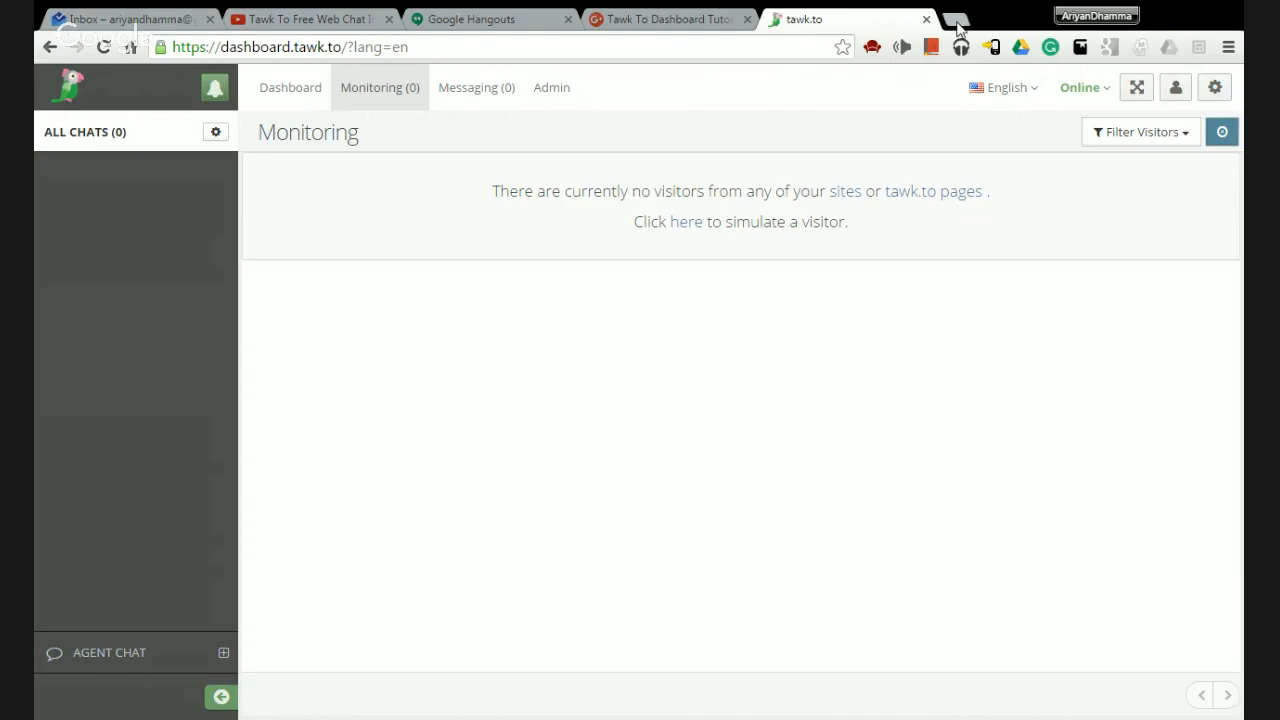
{"action": "left_click", "coordinate": [956, 22]}
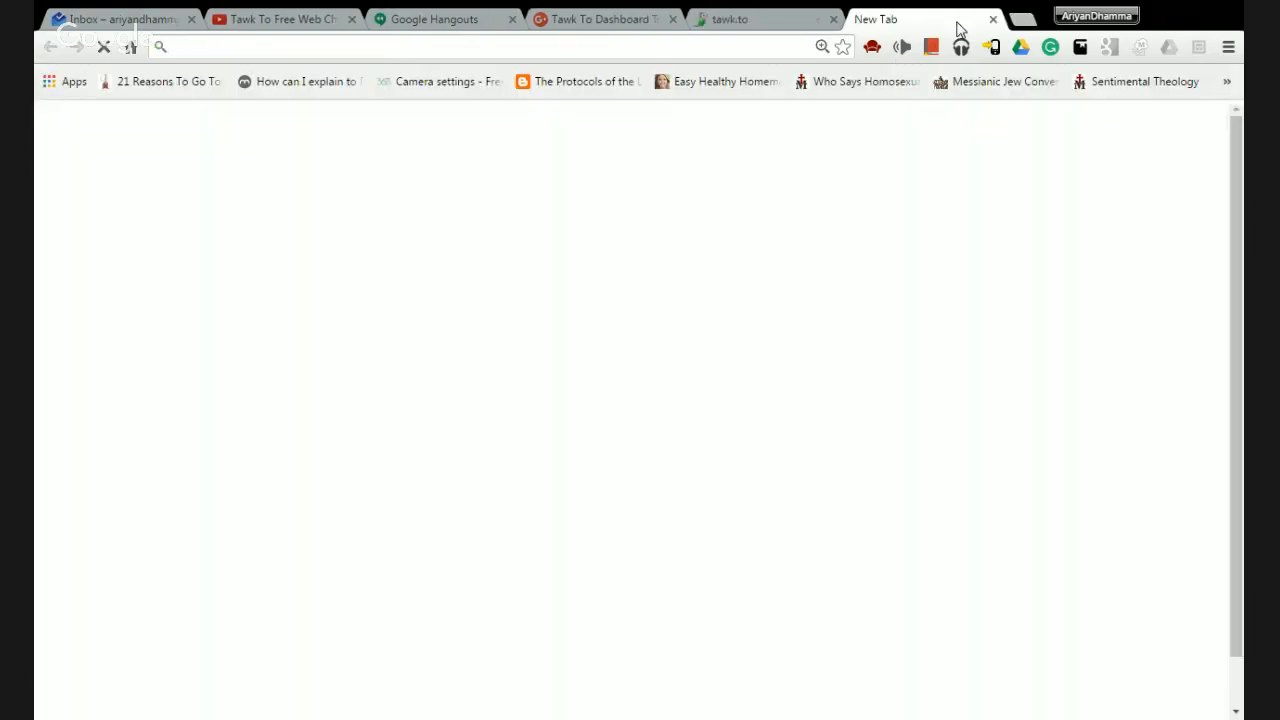
{"action": "type", "text": "bigdreamsmediagroup.com"}
{"action": "key", "text": "Return"}
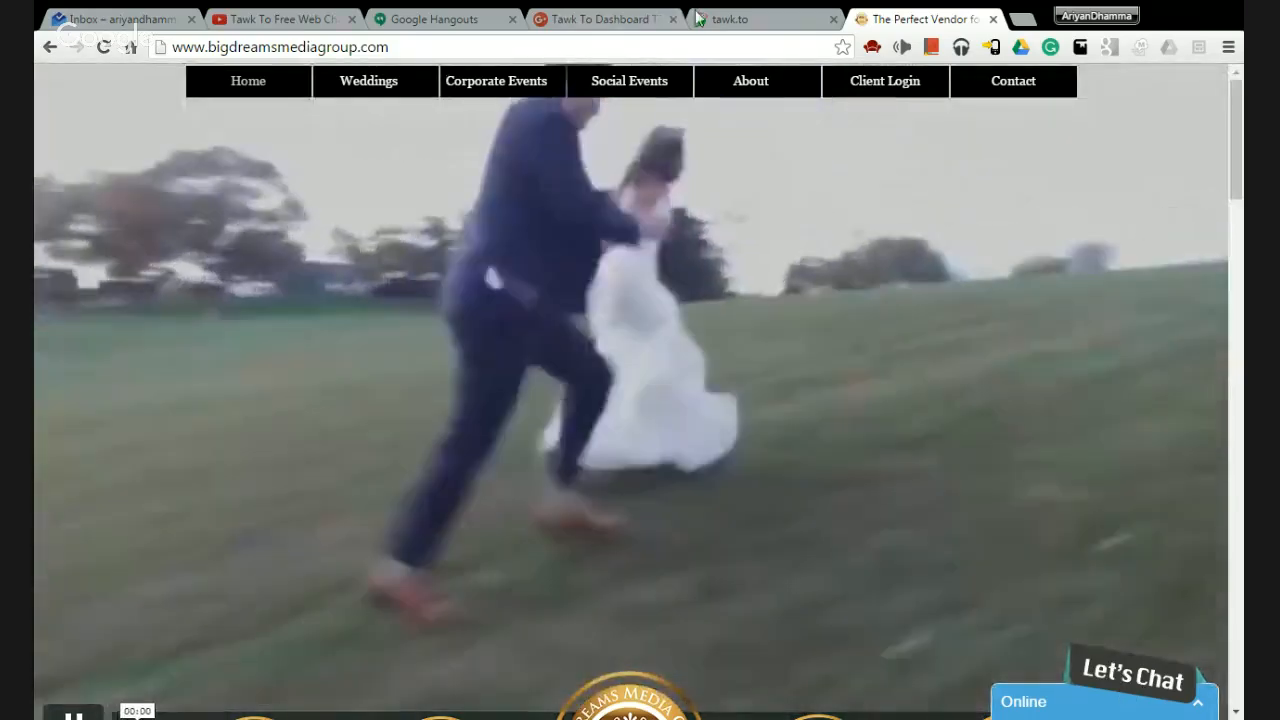
Back in tawk.to Monitoring, open the chat view for the active visitor.
{"action": "left_click", "coordinate": [700, 19]}
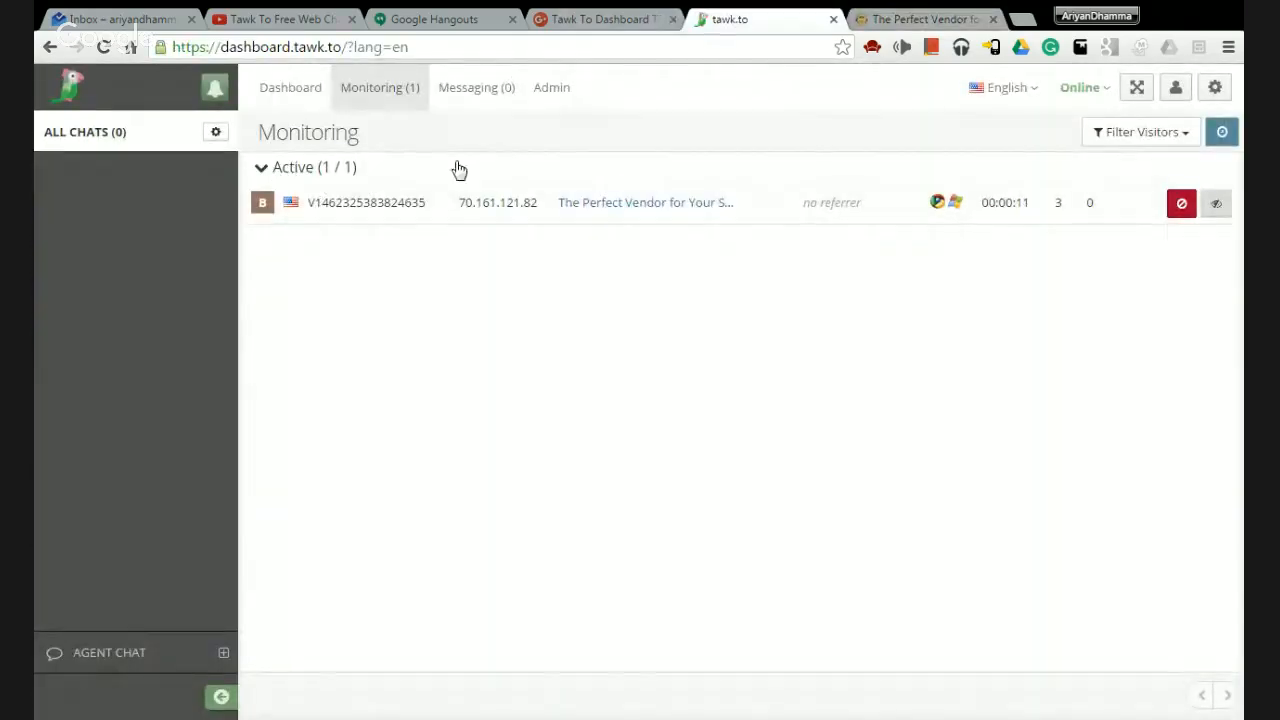
{"action": "mouse_move", "coordinate": [500, 212]}
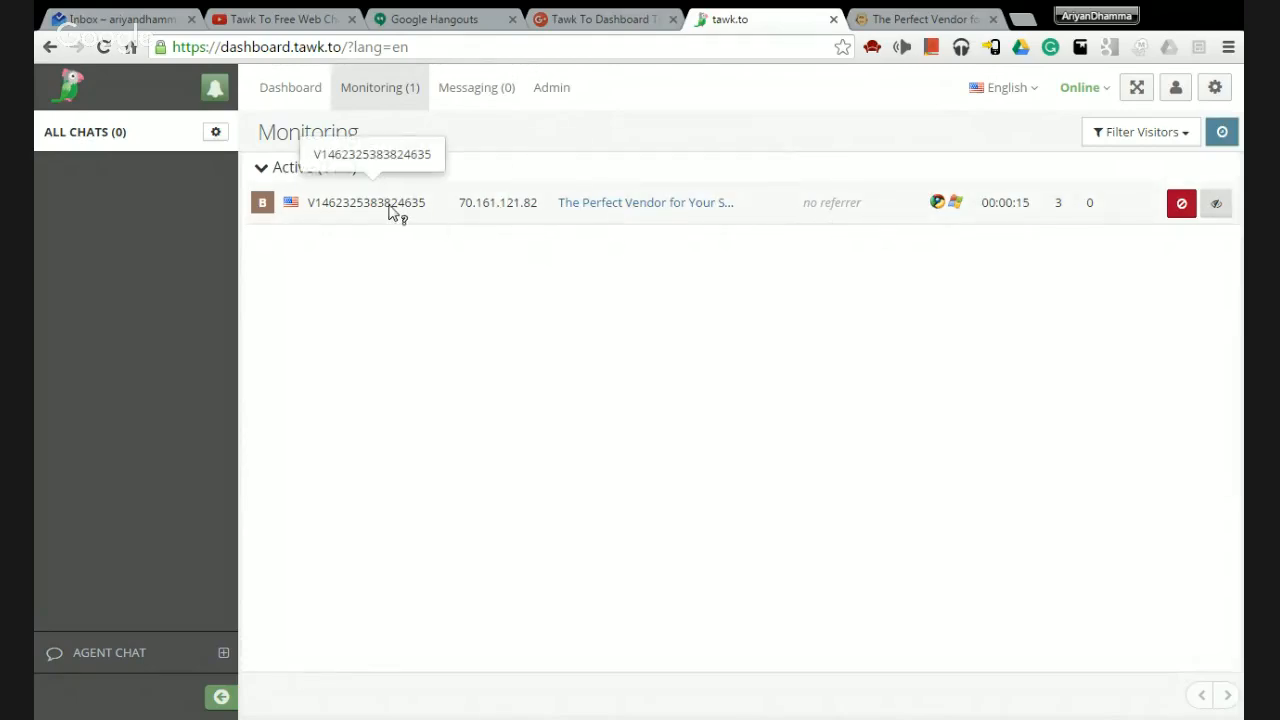
{"action": "left_click", "coordinate": [470, 204]}
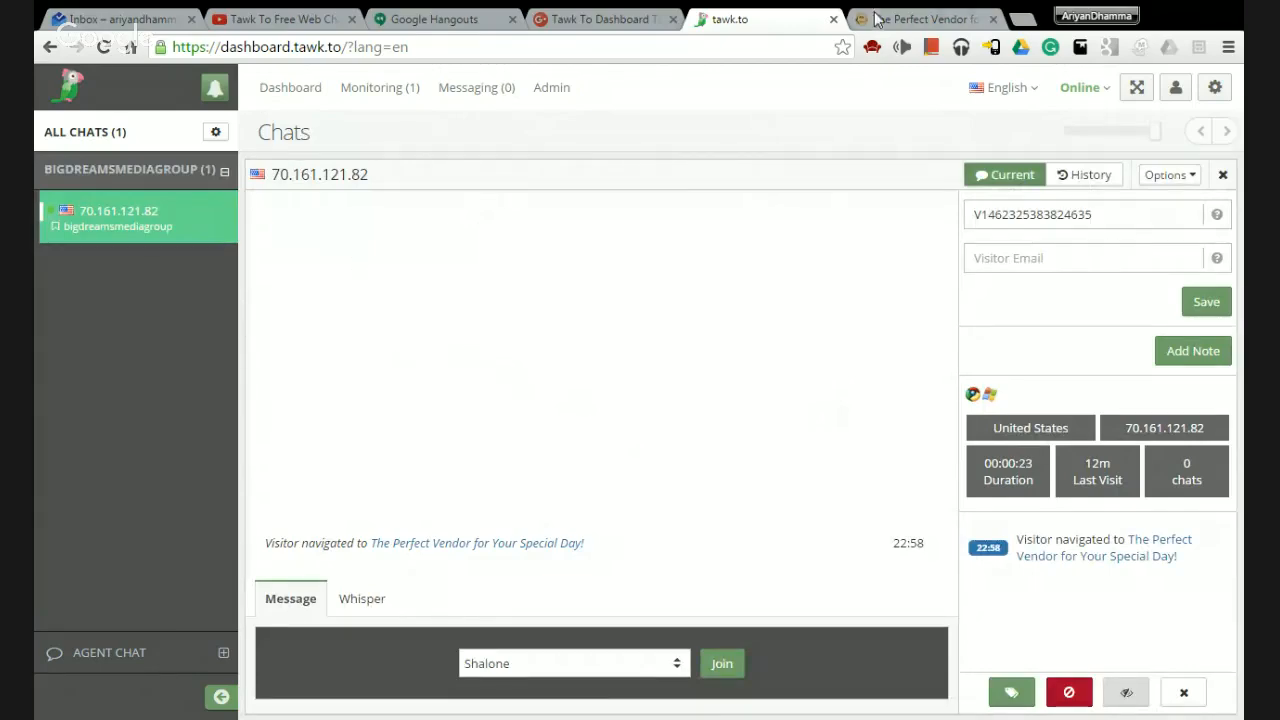
{"action": "left_click", "coordinate": [866, 27]}
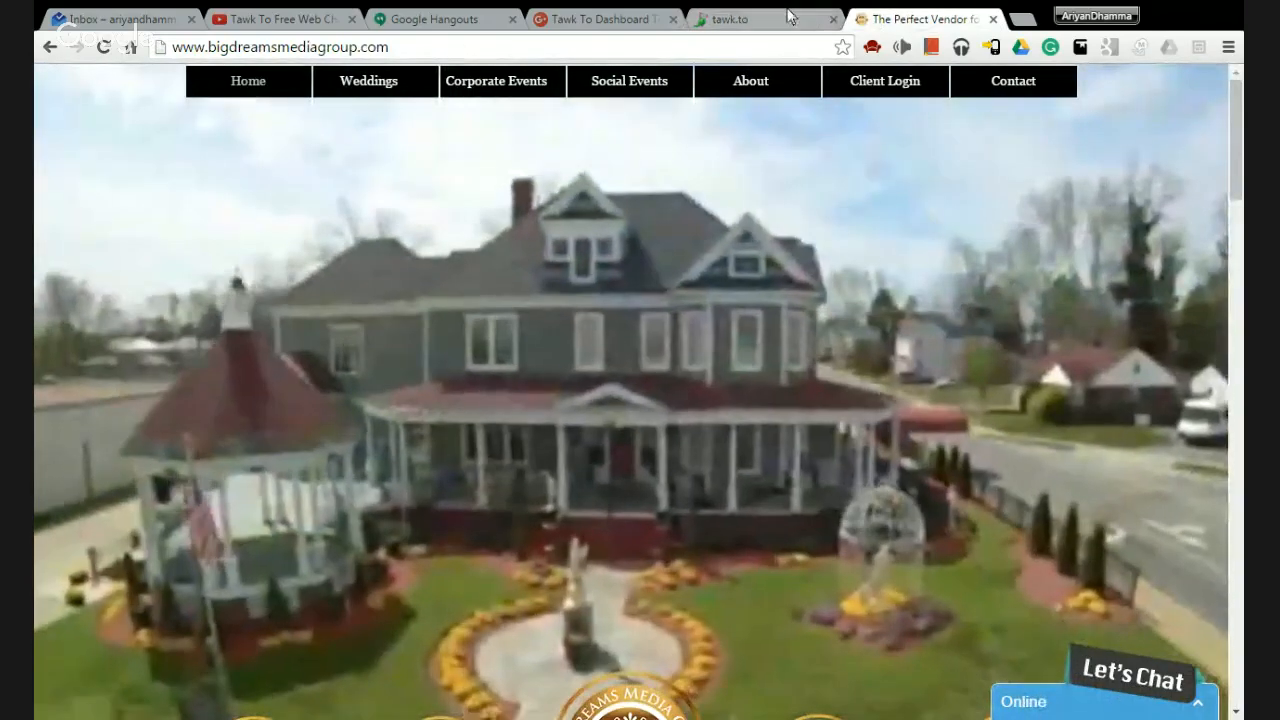
{"action": "left_click", "coordinate": [789, 17]}
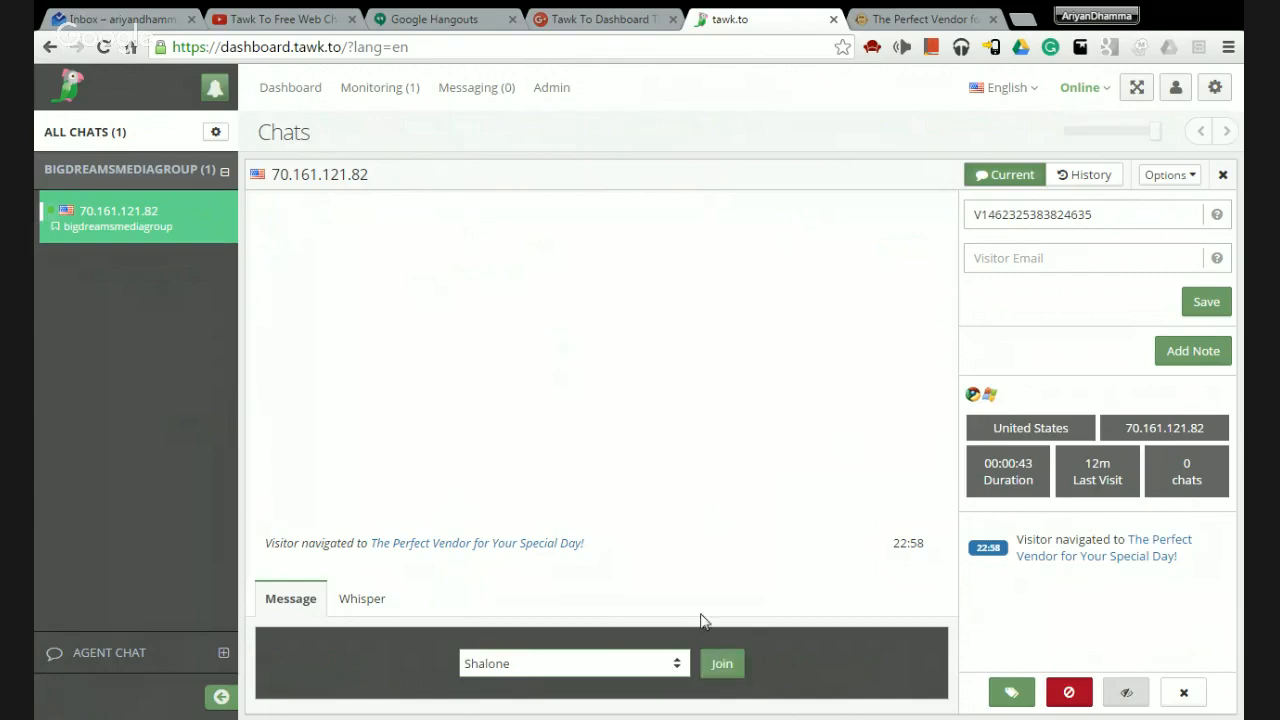
{"action": "left_click", "coordinate": [723, 664]}
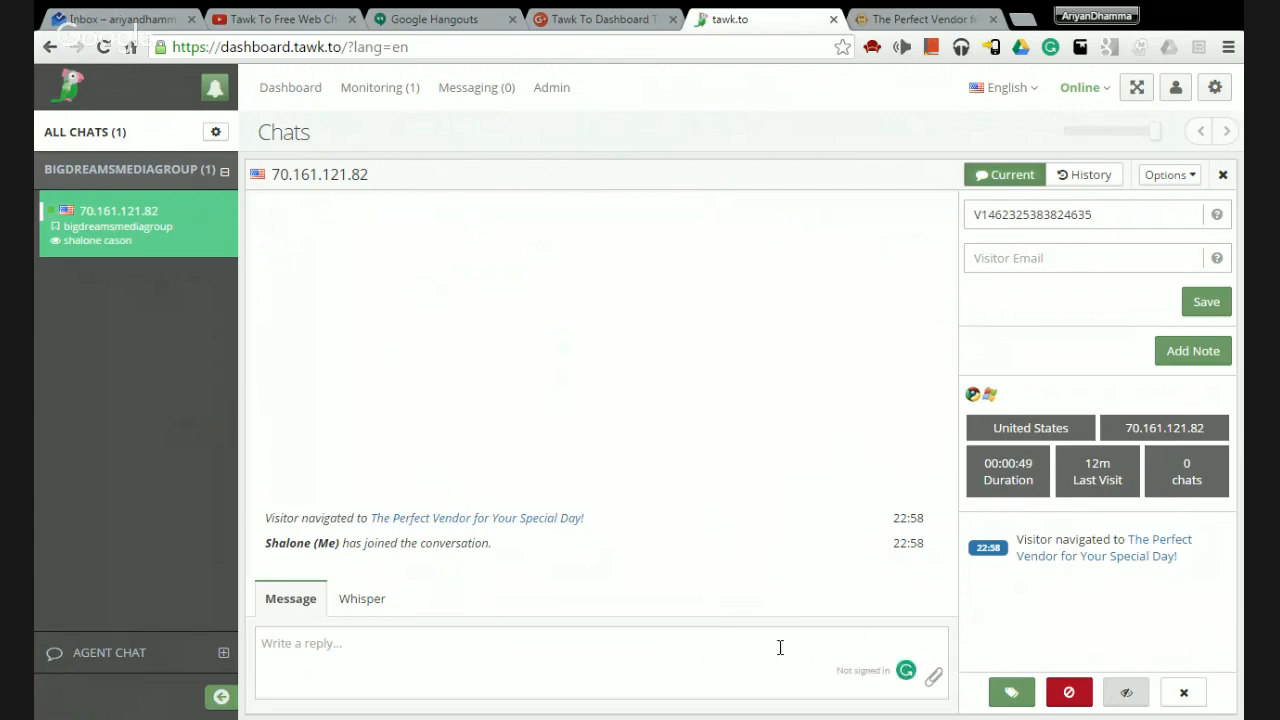
{"action": "left_click", "coordinate": [913, 14]}
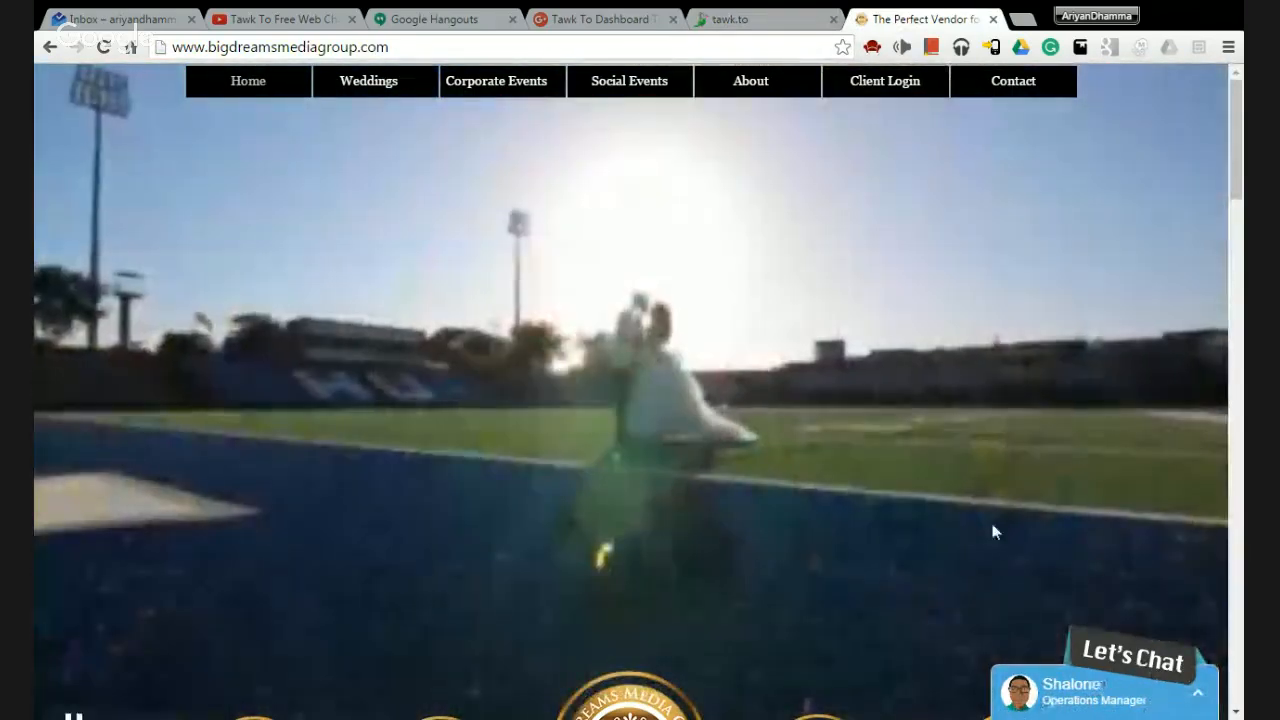
Send the visitor 'Hello, do you have any questions about our services?' from the dashboard chat.
{"action": "left_click", "coordinate": [765, 18]}
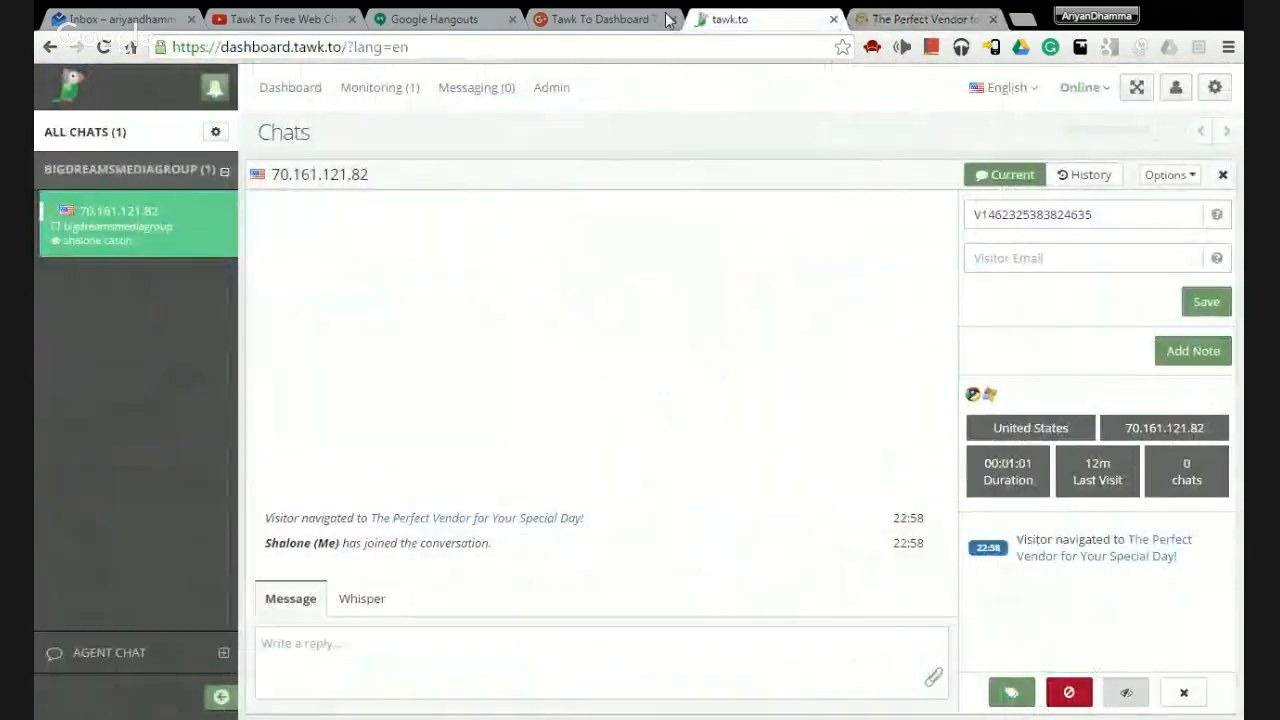
{"action": "left_click", "coordinate": [383, 644]}
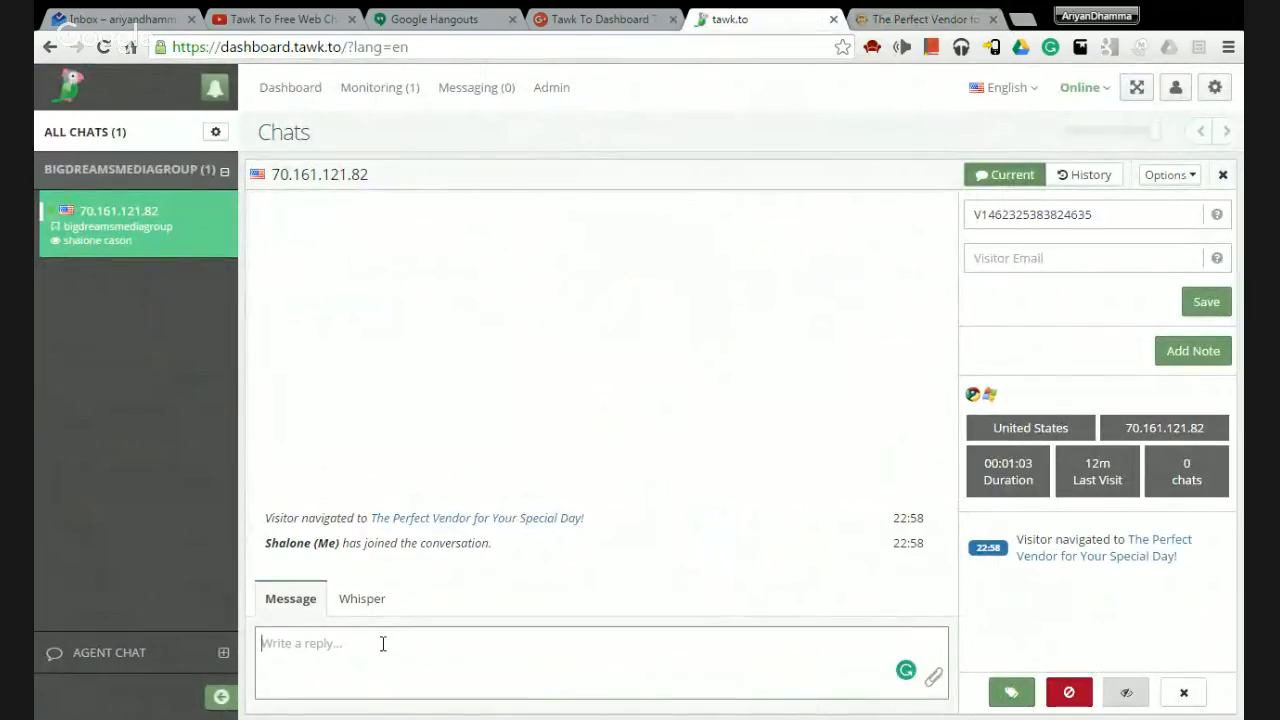
{"action": "type", "text": "Hello, do you have any questions about our services?"}
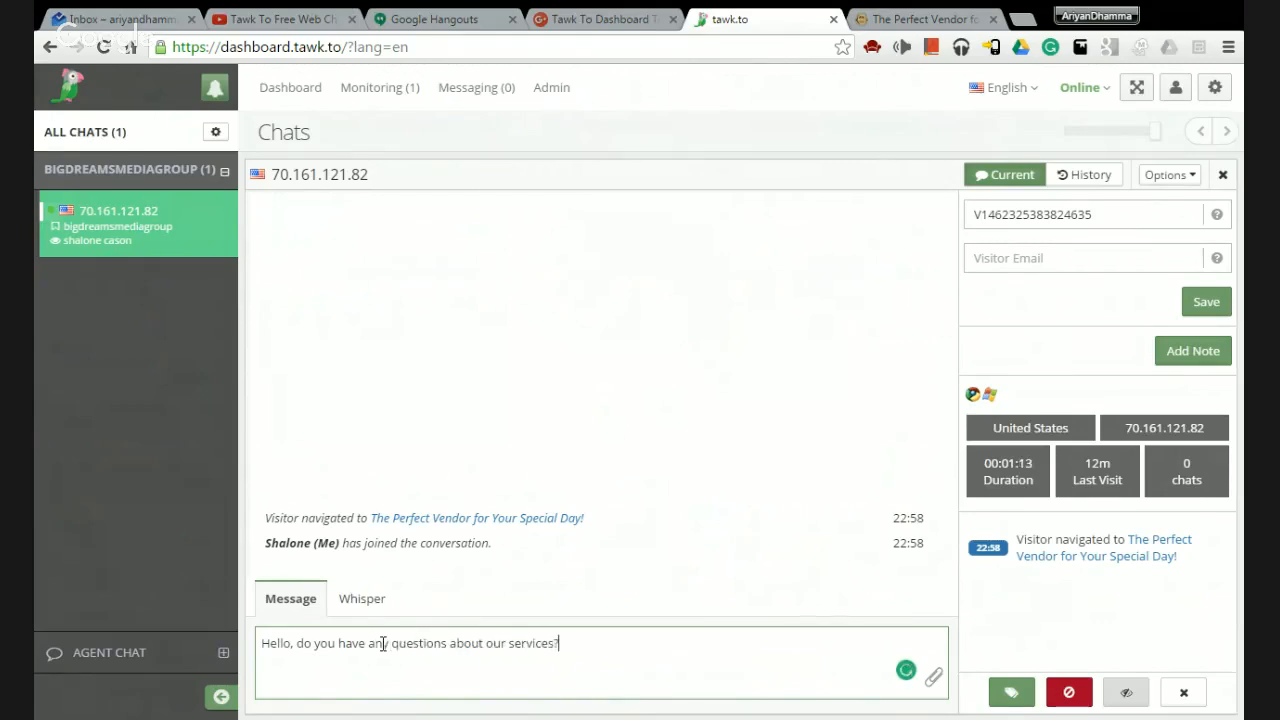
{"action": "key", "text": "Return"}
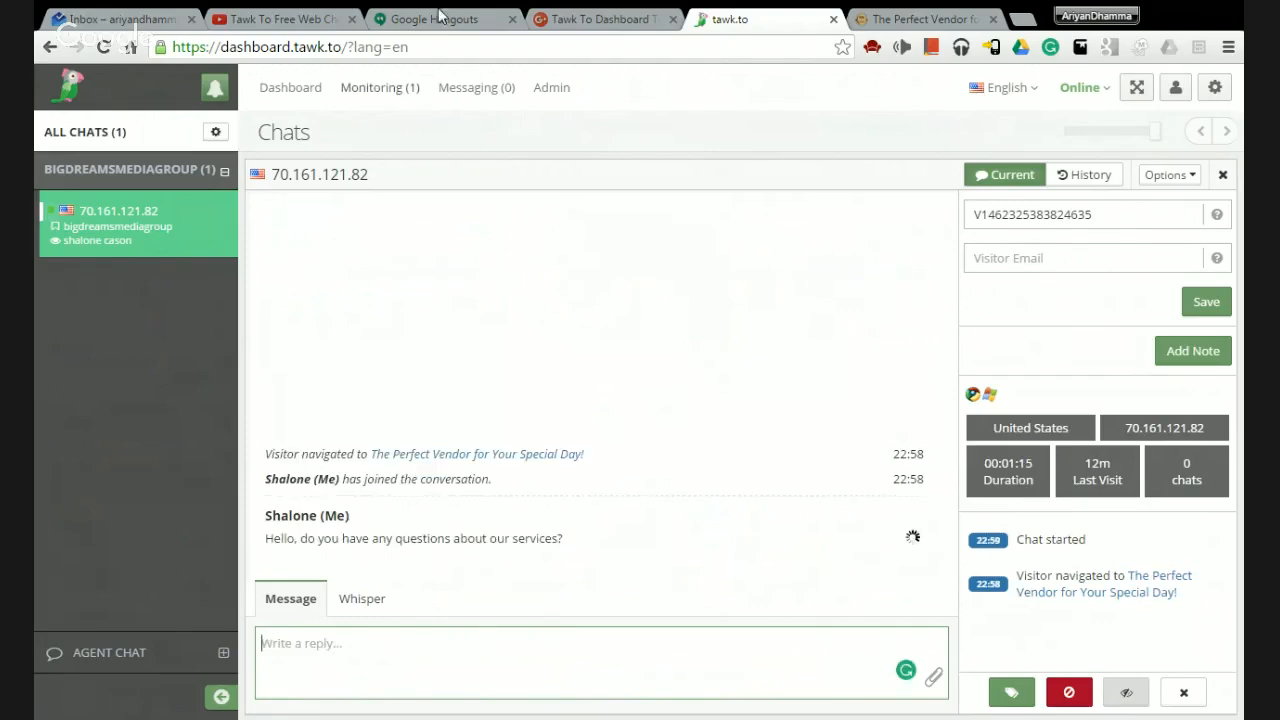
View the Big Dreams Media Group site, scrolling it while the greeting shows in the widget.
{"action": "left_click", "coordinate": [886, 16]}
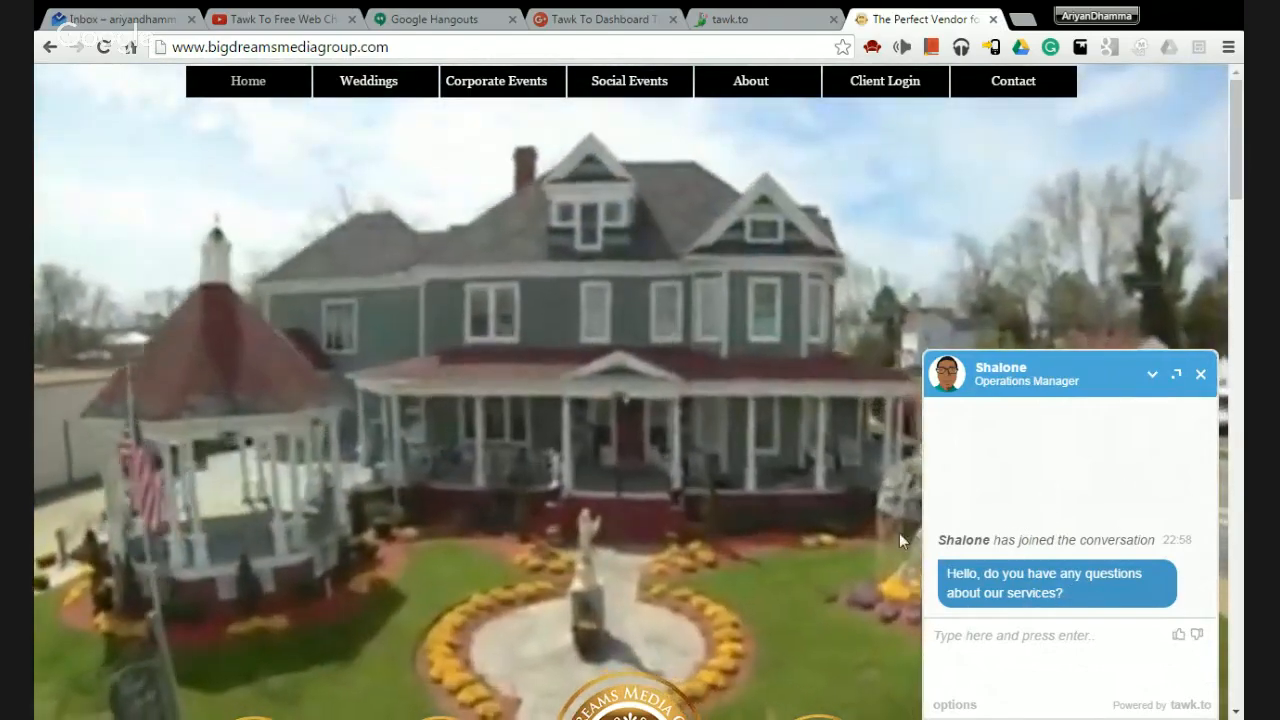
{"action": "scroll", "coordinate": [596, 234], "scroll_direction": "down", "scroll_amount": 4}
{"action": "scroll", "coordinate": [668, 256], "scroll_direction": "down", "scroll_amount": 8}
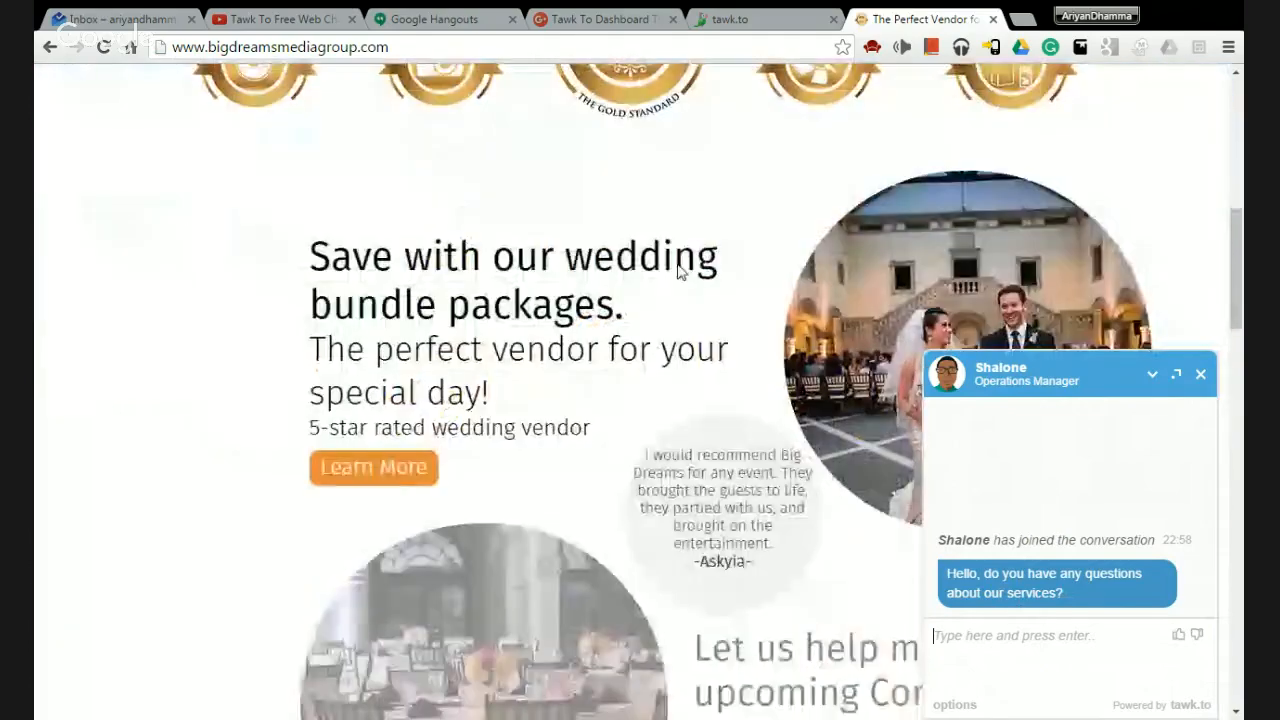
{"action": "scroll", "coordinate": [679, 264], "scroll_direction": "up", "scroll_amount": 4}
{"action": "scroll", "coordinate": [679, 264], "scroll_direction": "down", "scroll_amount": 2}
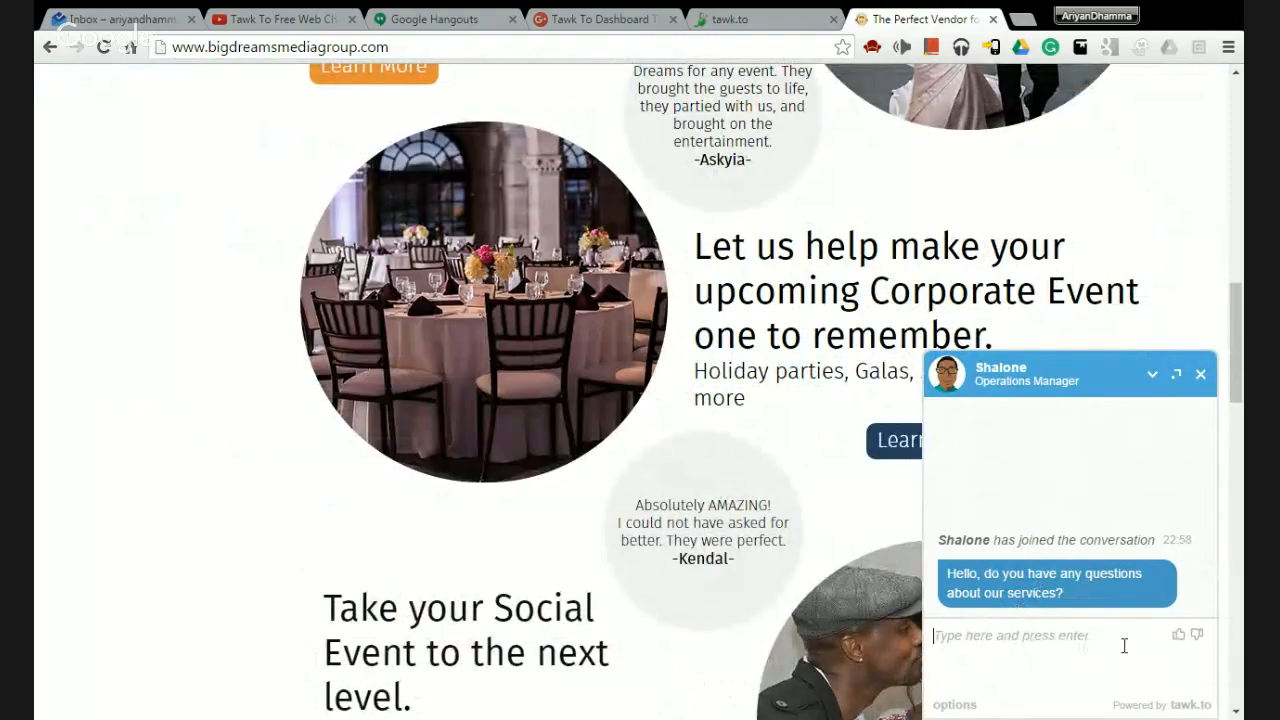
Cancel ending the chat from the website widget and return to the tawk.to conversation.
{"action": "left_click", "coordinate": [1200, 376]}
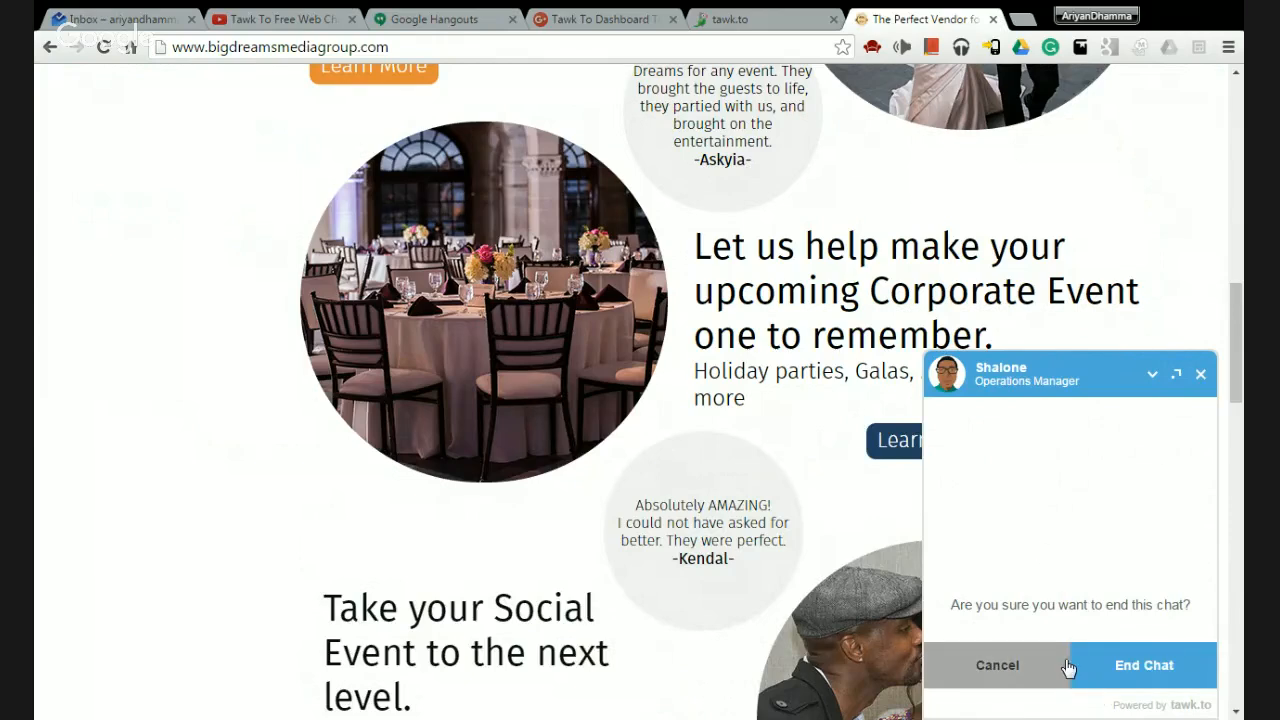
{"action": "left_click", "coordinate": [1030, 668]}
{"action": "left_click", "coordinate": [745, 19]}
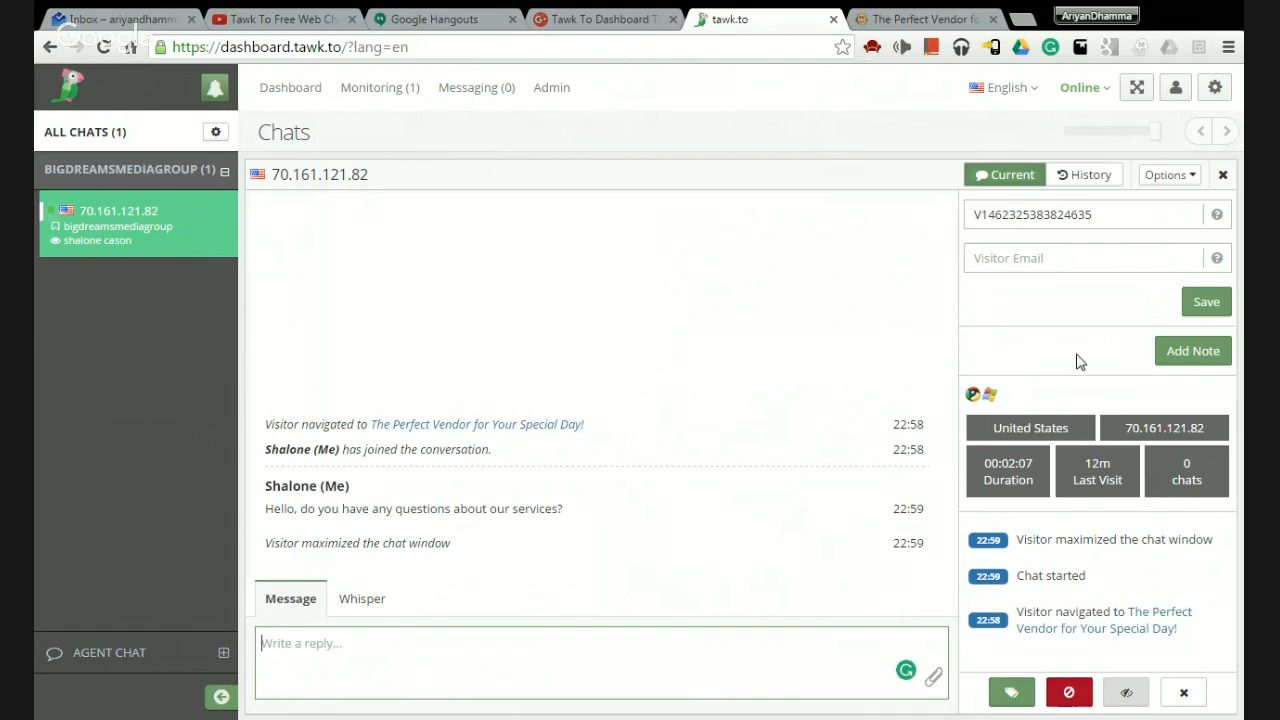
As the visitor, send 'No questions, just browsing. Thanks.' and confirm it in tawk.to.
{"action": "left_click", "coordinate": [896, 20]}
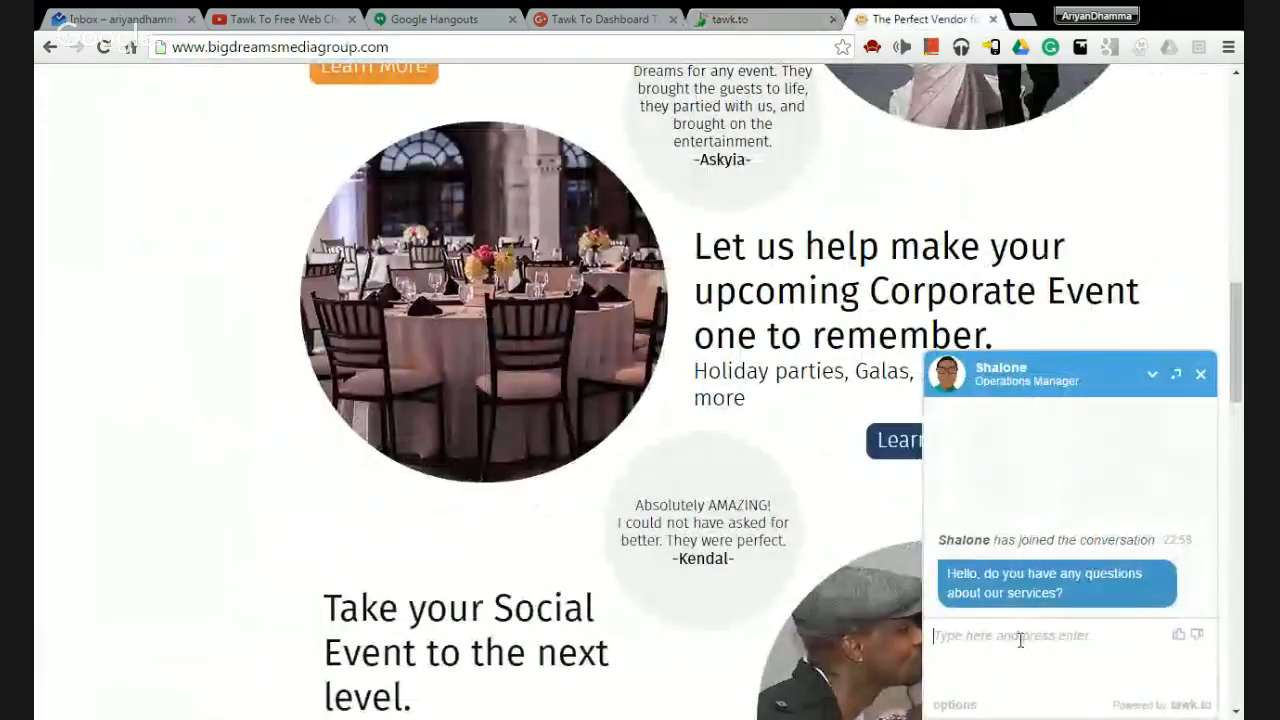
{"action": "type", "text": "No questions"}
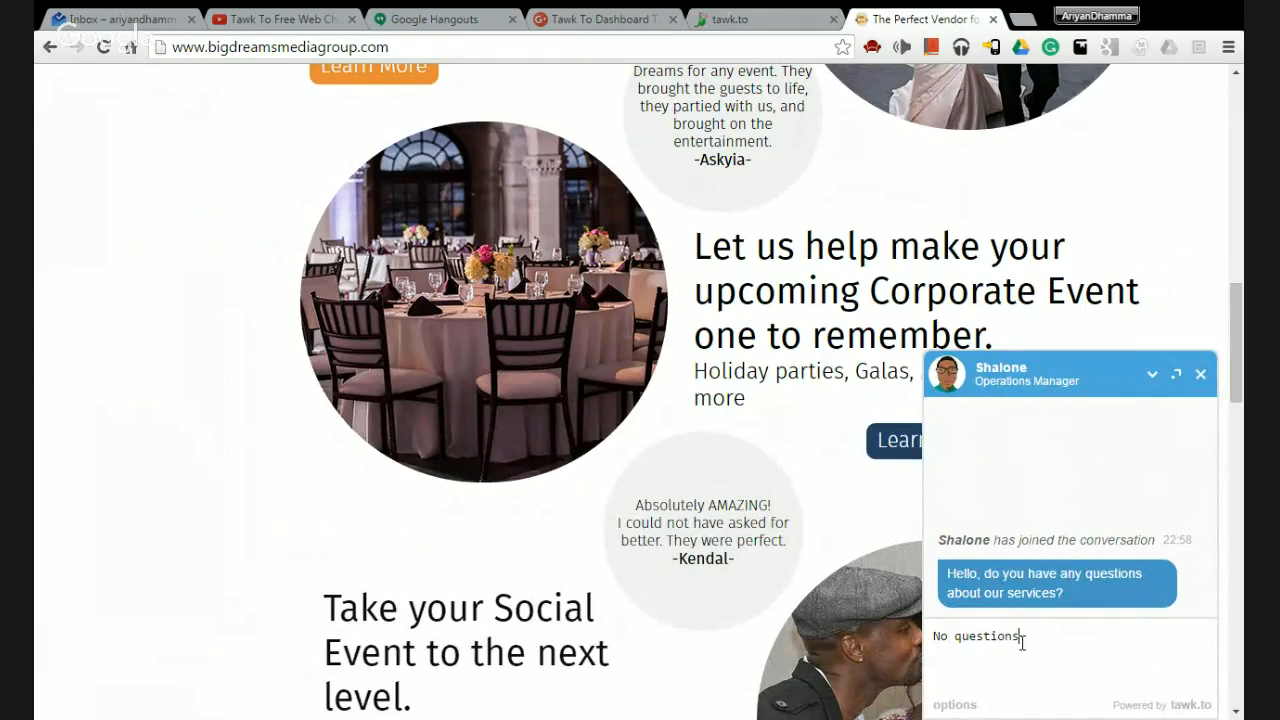
{"action": "type", "text": ", just browsing. Thanks."}
{"action": "key", "text": "Return"}
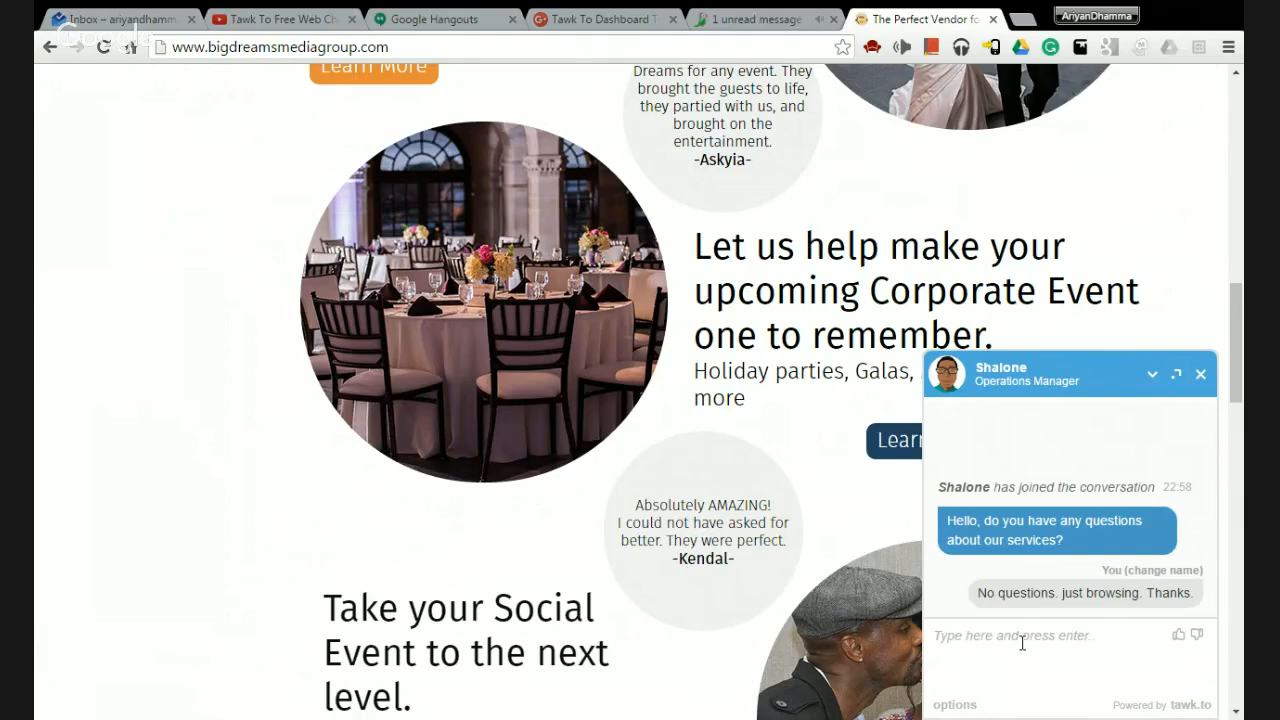
{"action": "left_click", "coordinate": [762, 21]}
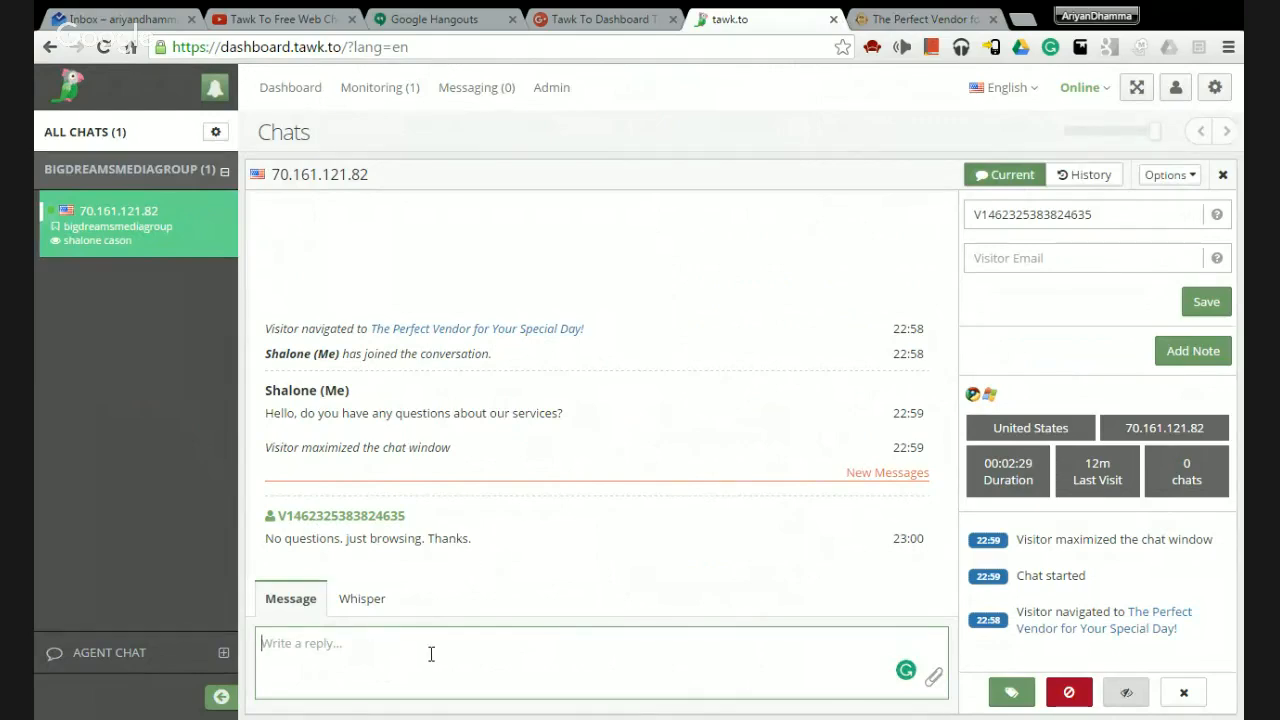
Reply 'Great! I'll be here if you need me.' and verify it in the website widget.
{"action": "type", "text": "Great! I'll be here if you"}
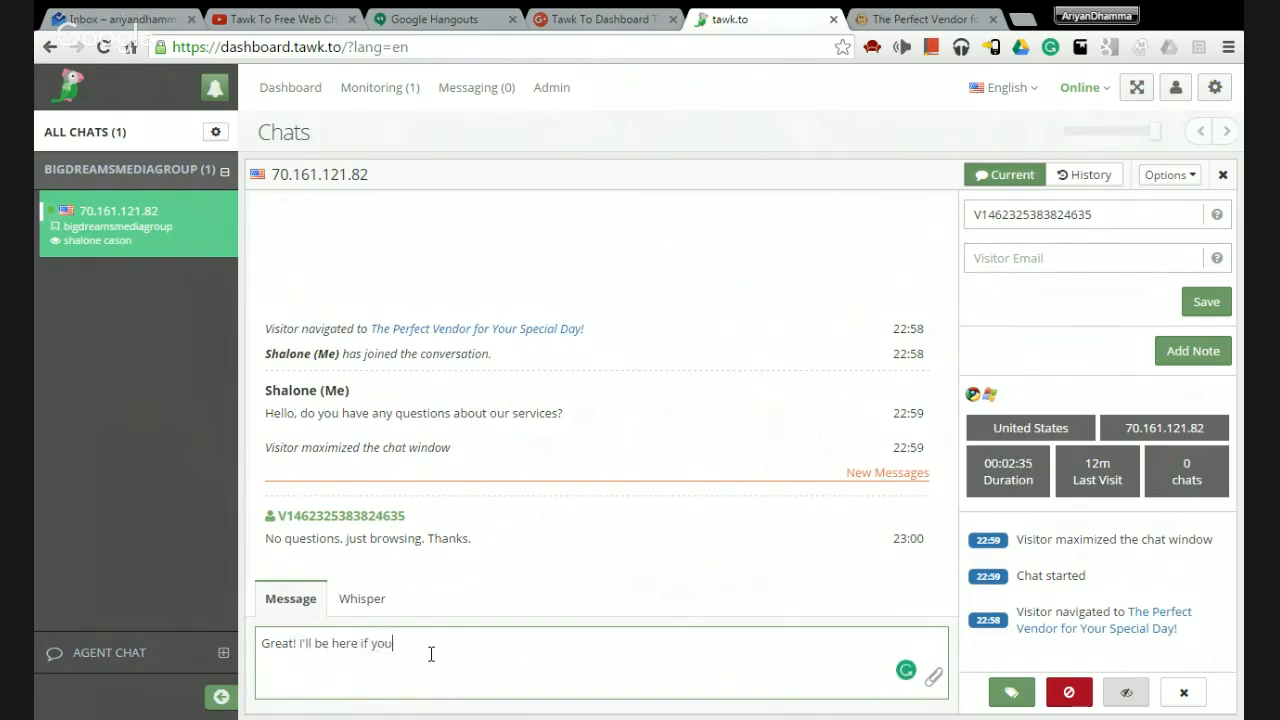
{"action": "key", "text": "Return"}
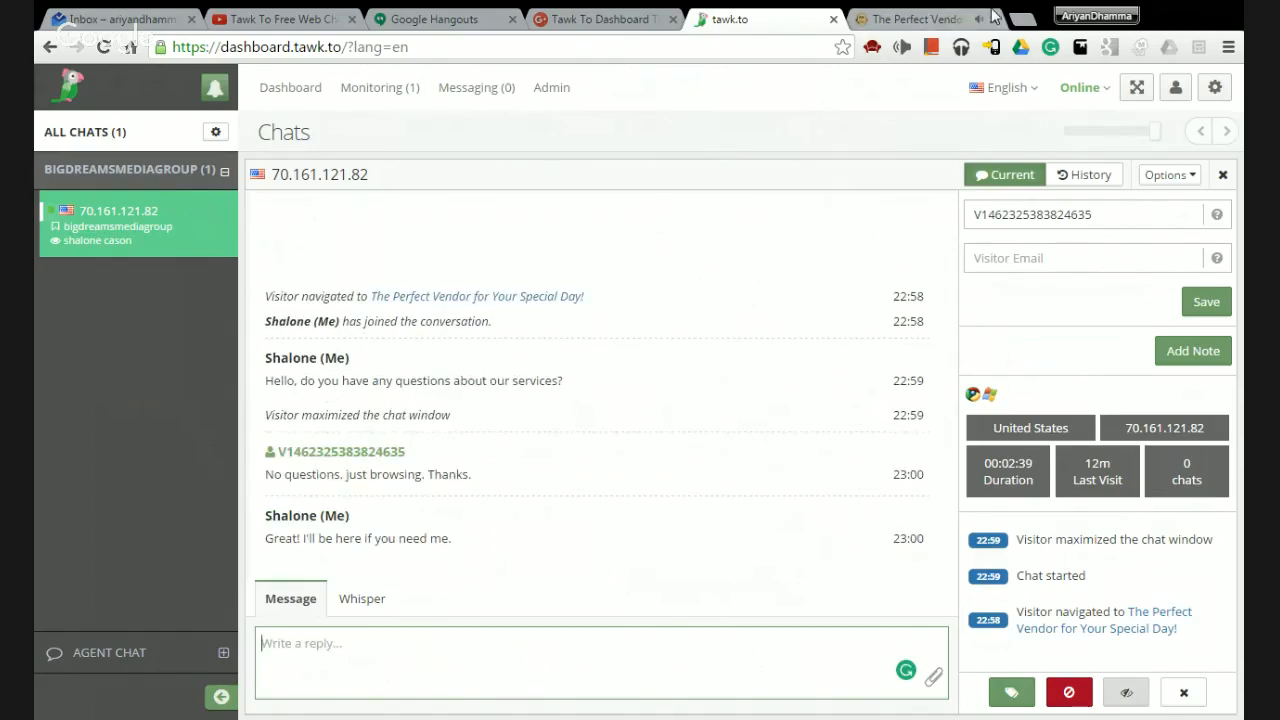
{"action": "left_click", "coordinate": [925, 16]}
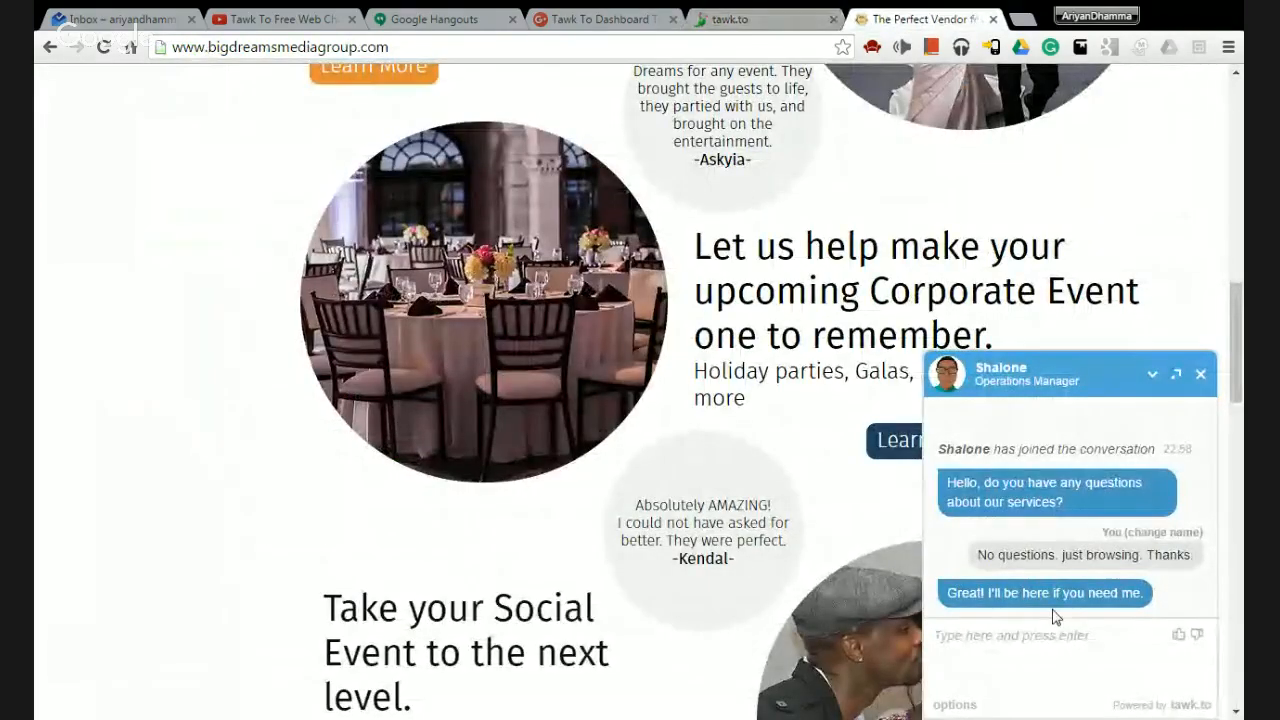
{"action": "left_click", "coordinate": [705, 17]}
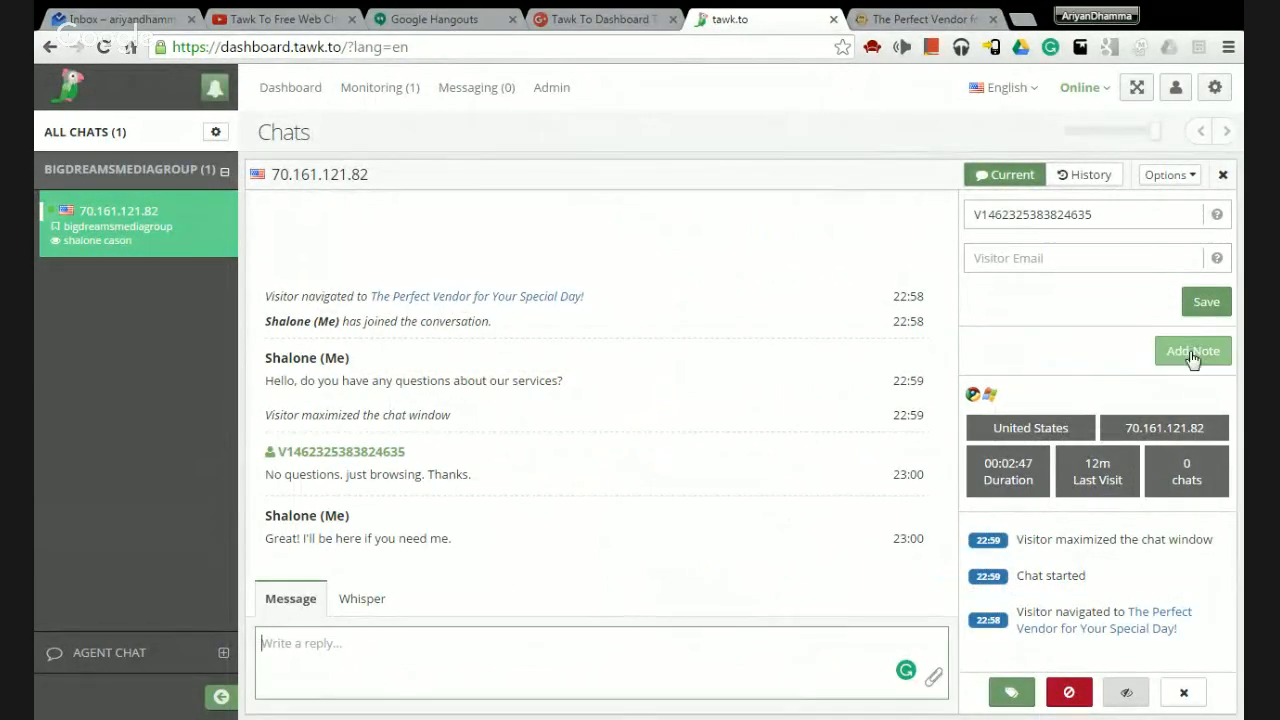
{"action": "left_click", "coordinate": [1078, 180]}
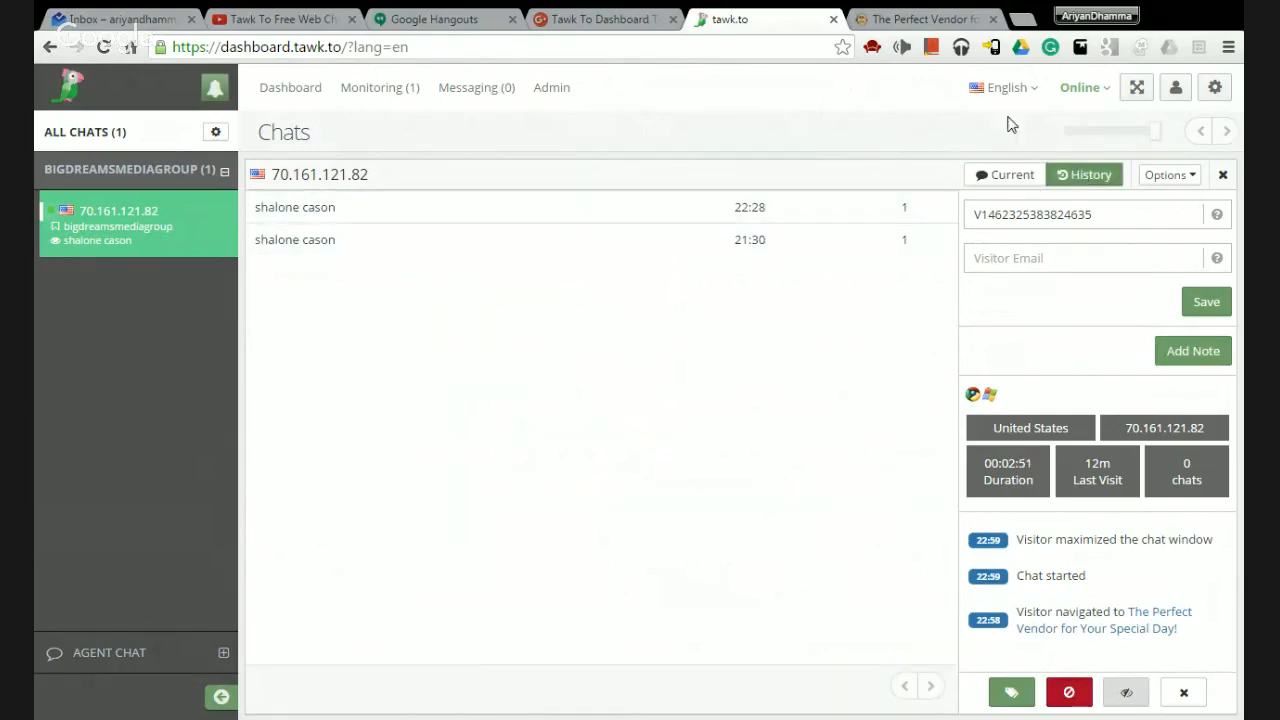
{"action": "left_click", "coordinate": [1168, 177]}
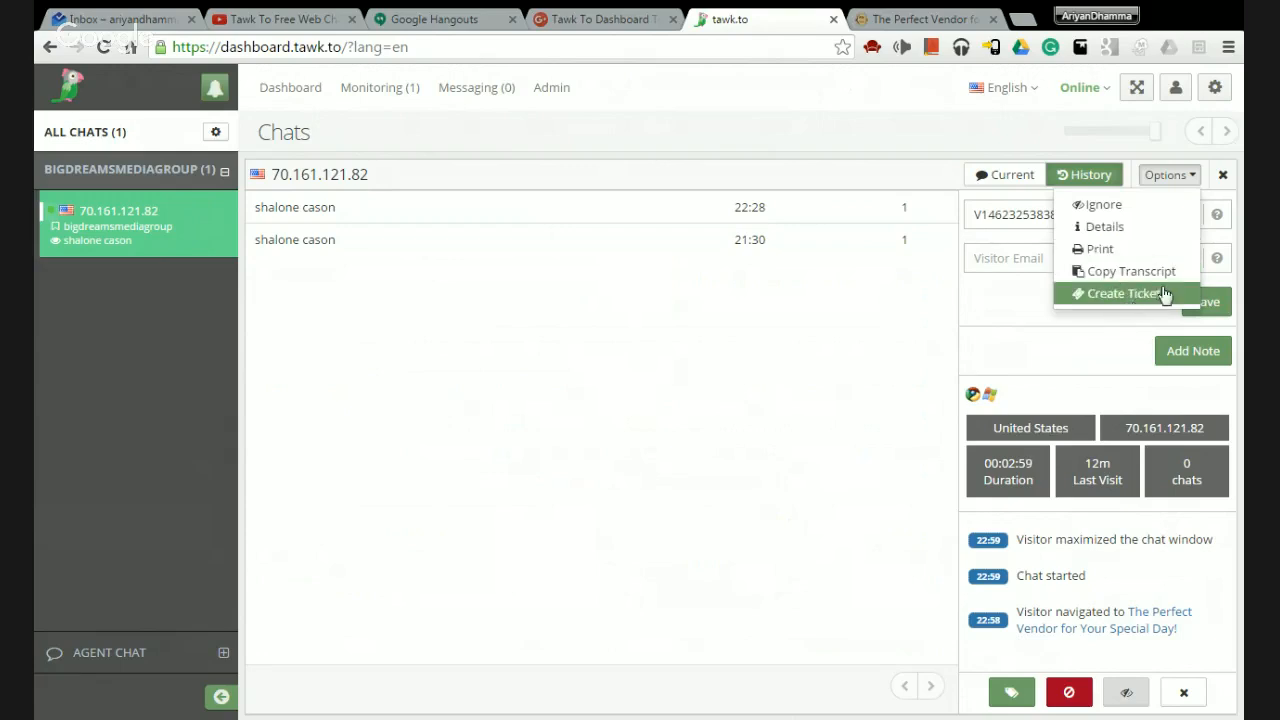
{"action": "left_click", "coordinate": [1194, 177]}
{"action": "left_click", "coordinate": [1194, 177]}
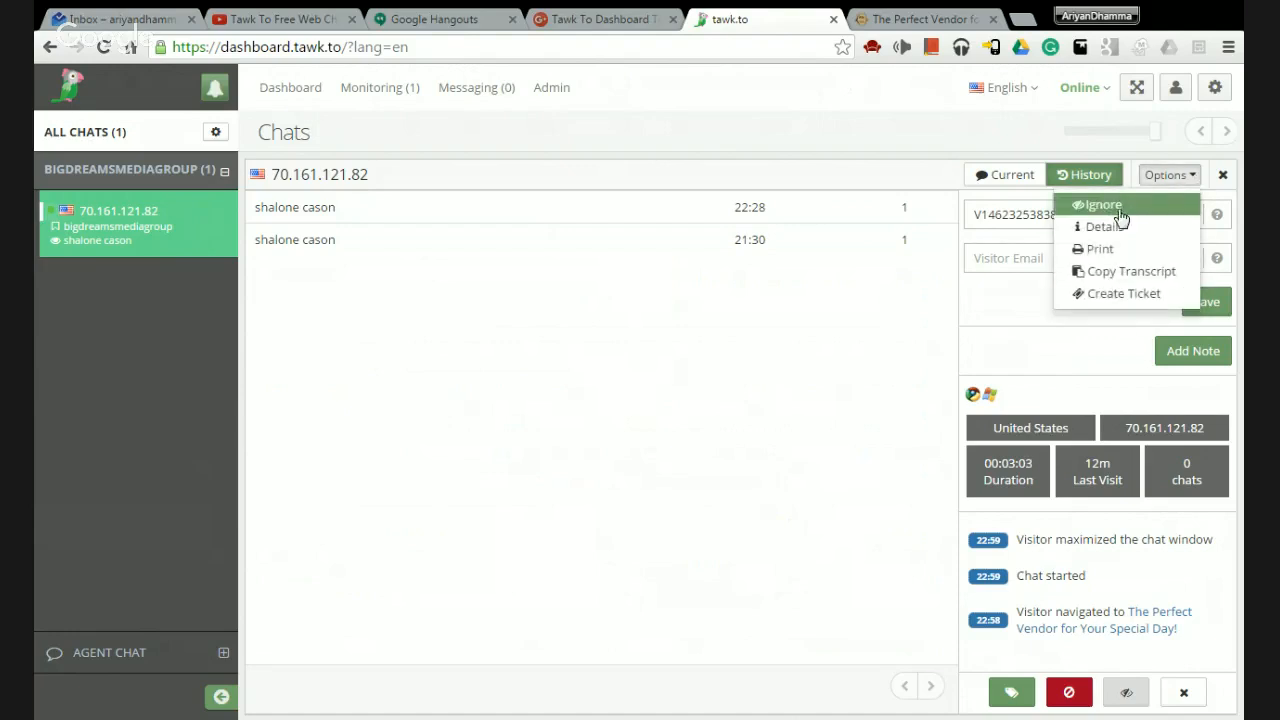
{"action": "left_click", "coordinate": [1183, 177]}
{"action": "left_click", "coordinate": [1003, 175]}
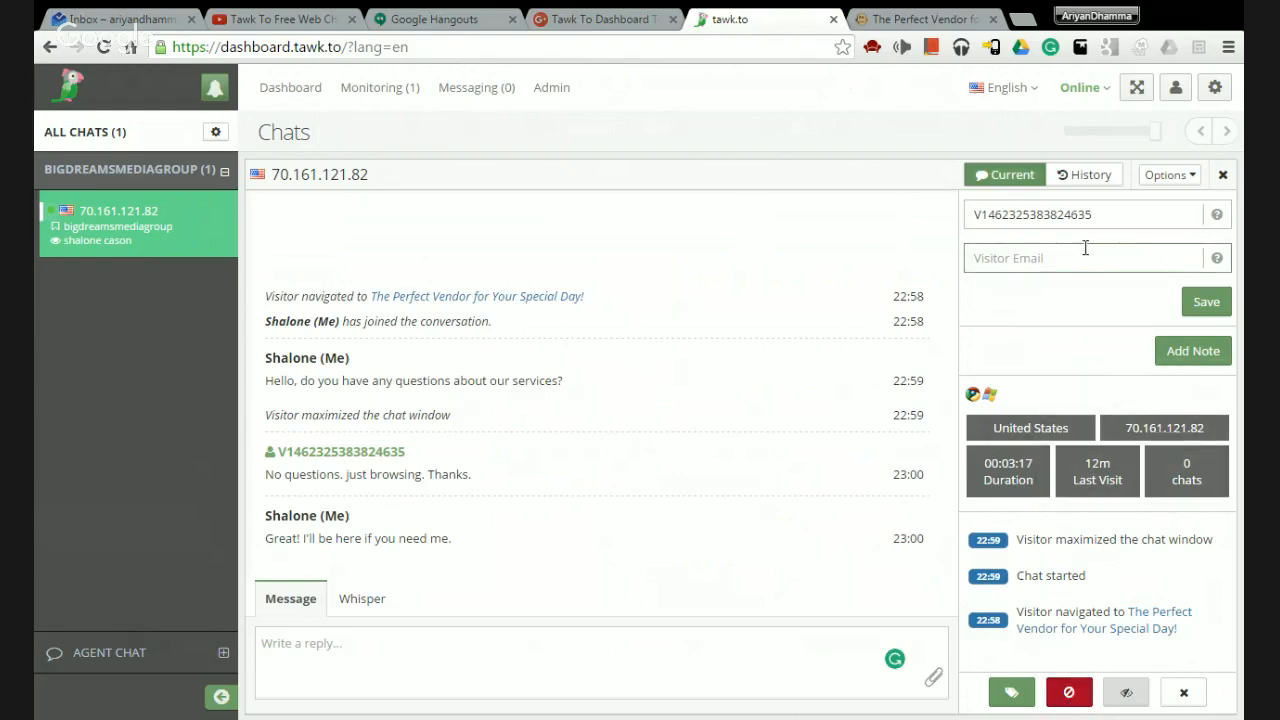
{"action": "mouse_move", "coordinate": [1163, 433]}
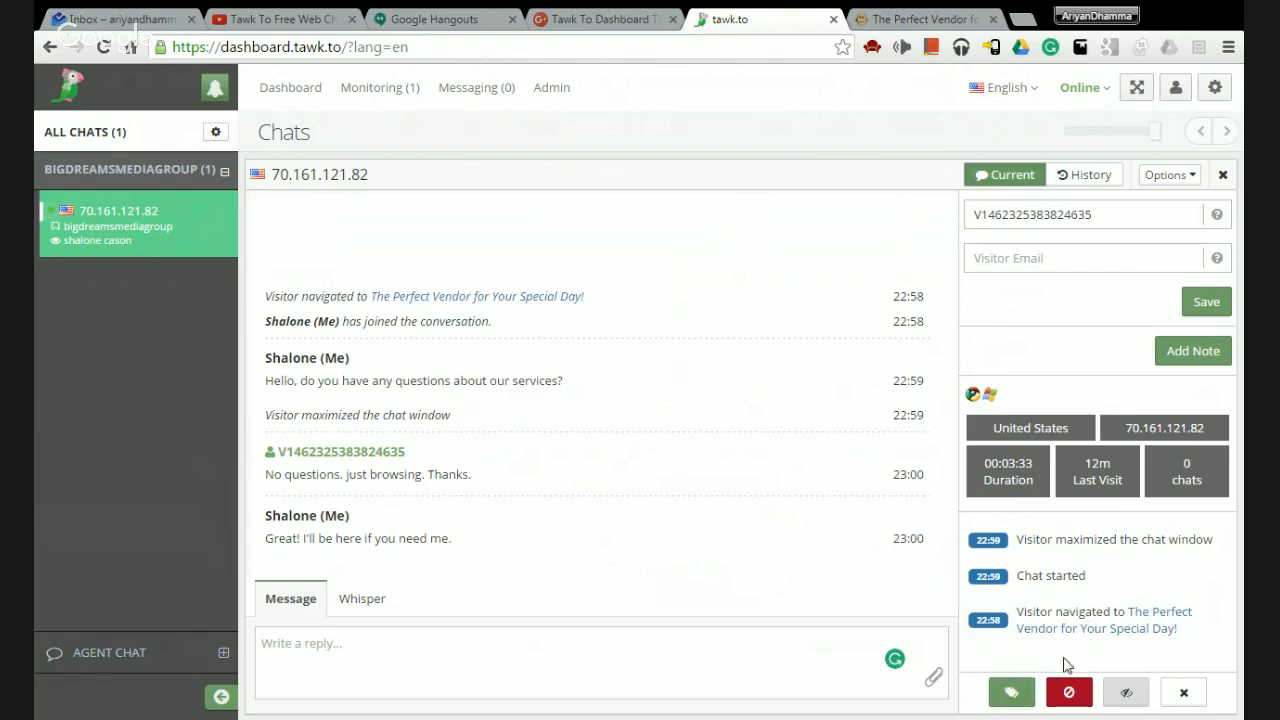
Tag the current chat with 'wedding' and close the tag editor.
{"action": "left_click", "coordinate": [1010, 692]}
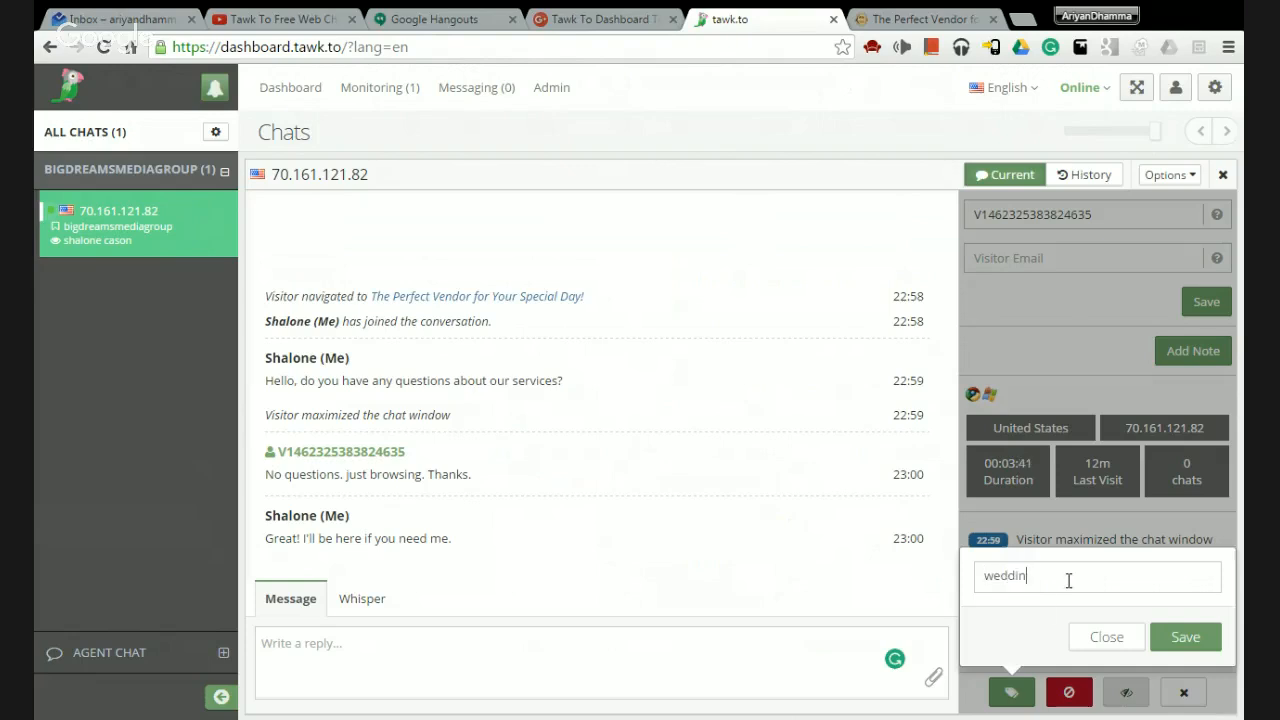
{"action": "type", "text": "wedding"}
{"action": "left_click", "coordinate": [1182, 640]}
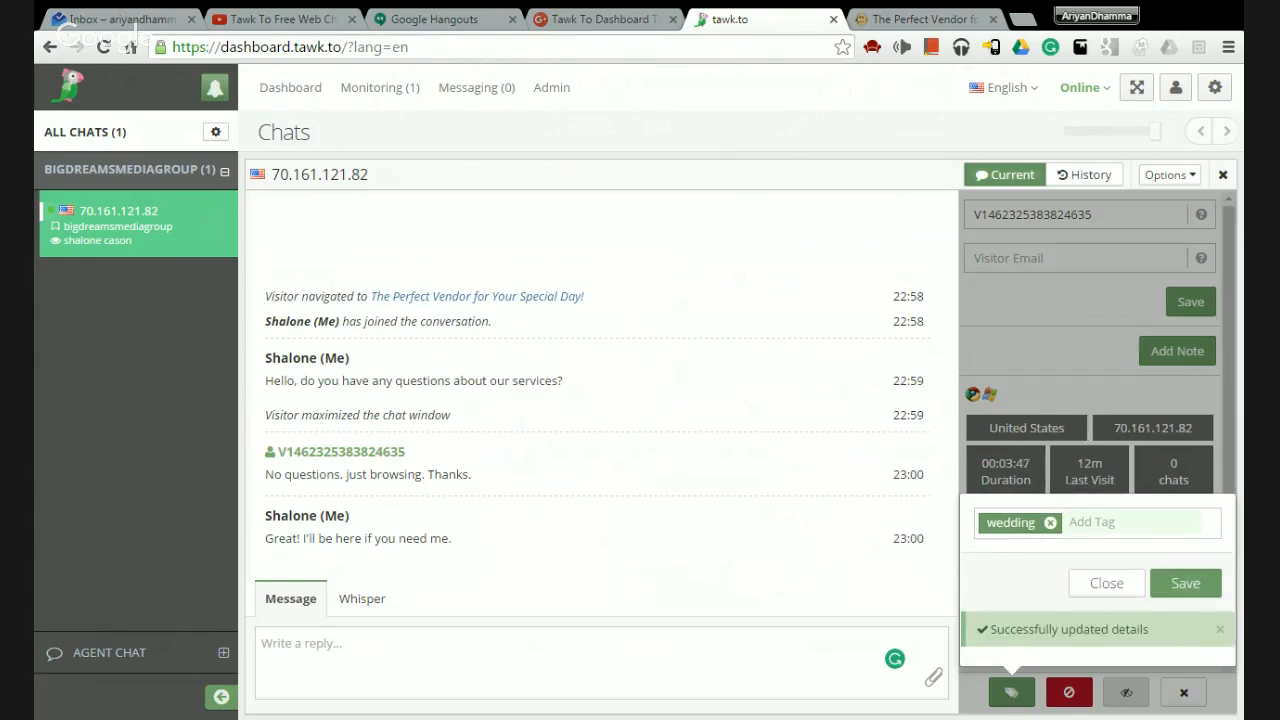
{"action": "left_click", "coordinate": [1220, 635]}
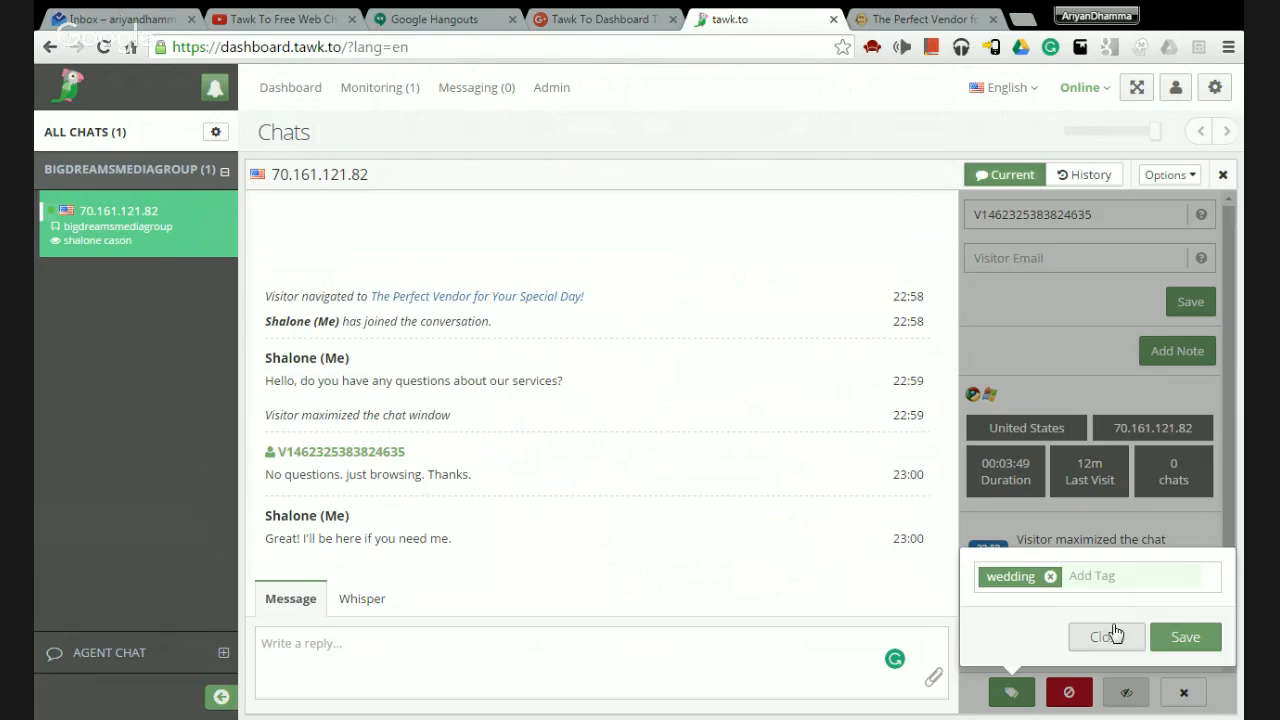
{"action": "left_click", "coordinate": [1080, 645]}
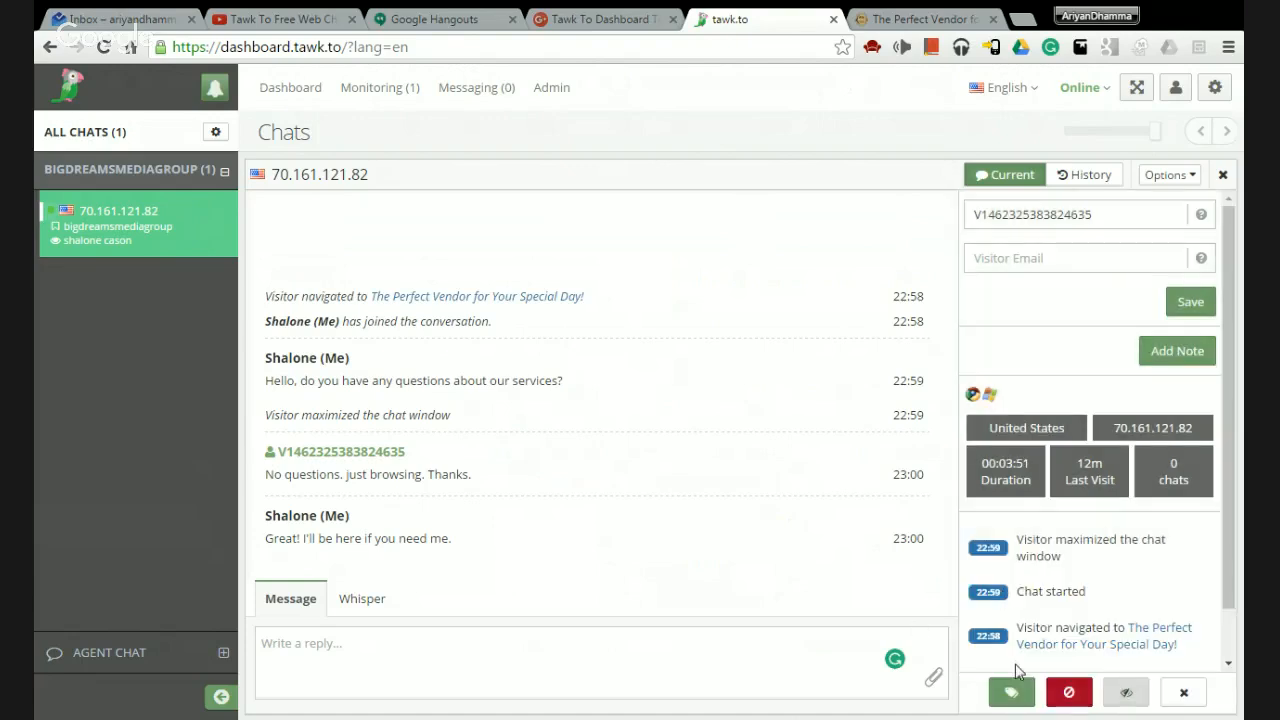
{"action": "left_click", "coordinate": [1007, 692]}
{"action": "left_click", "coordinate": [1105, 640]}
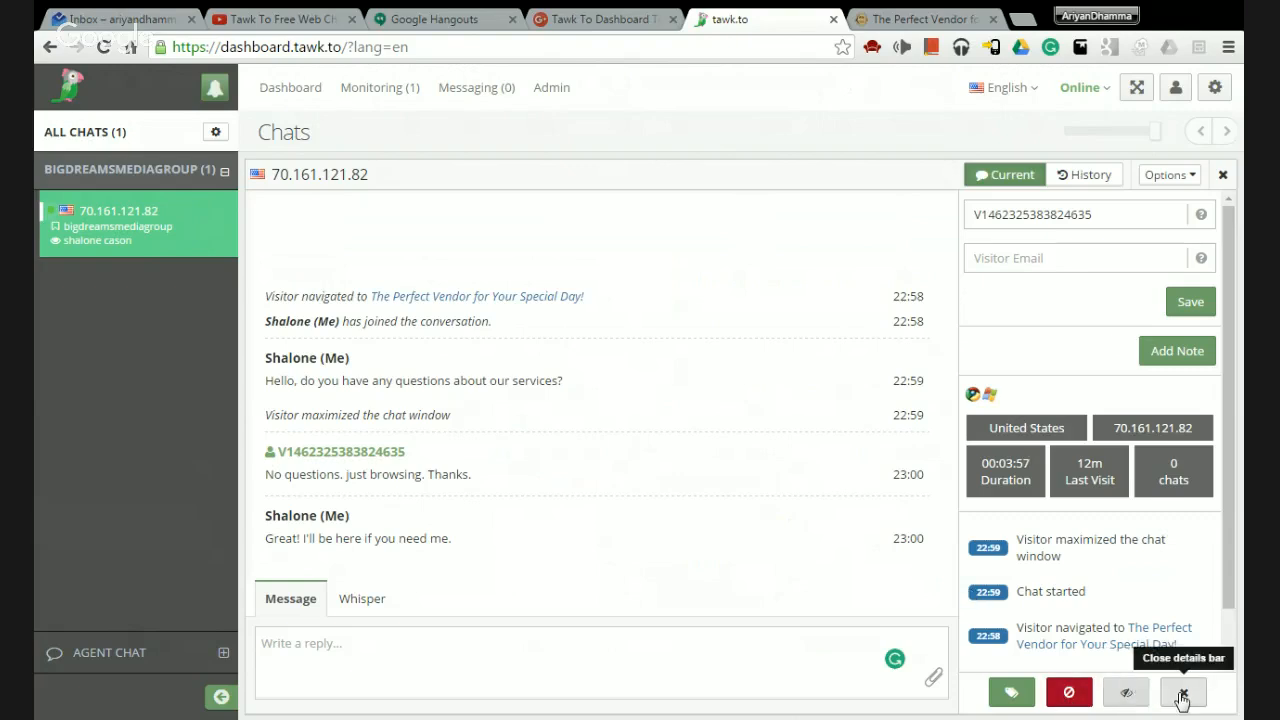
Save the note 'They want 12 uplights.' to the visitor's details.
{"action": "left_click", "coordinate": [1166, 355]}
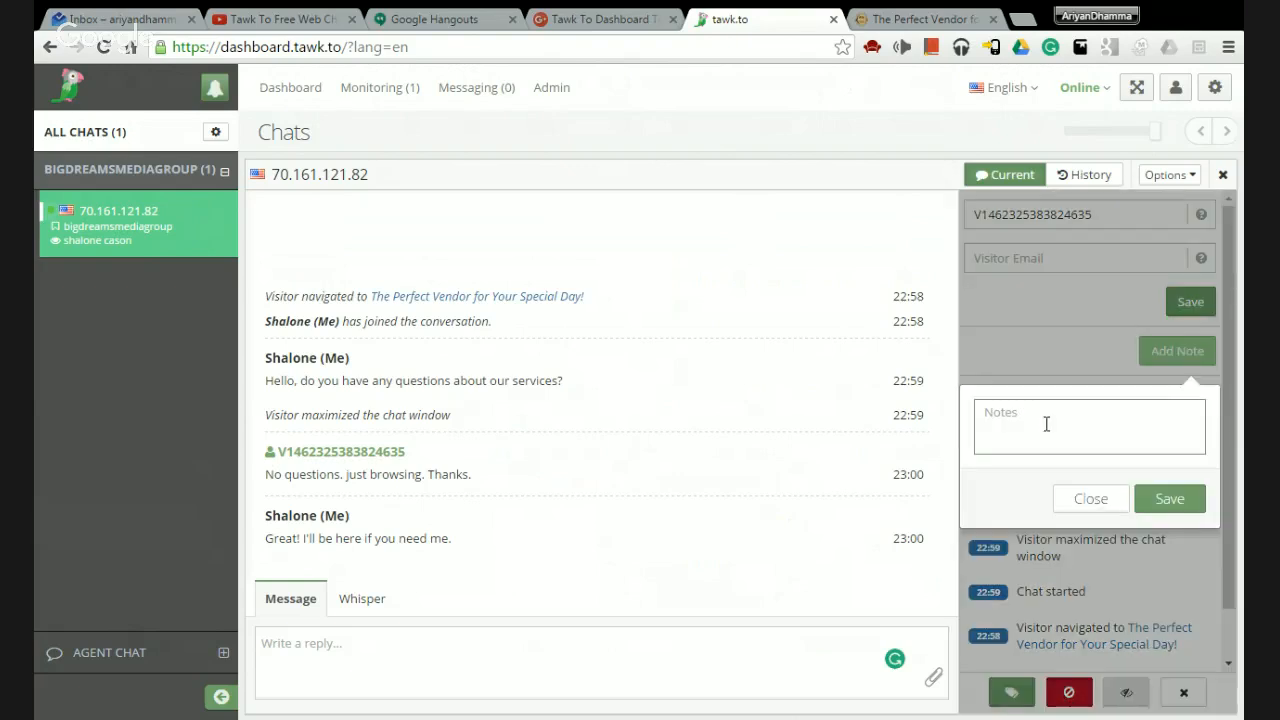
{"action": "left_click", "coordinate": [1047, 424]}
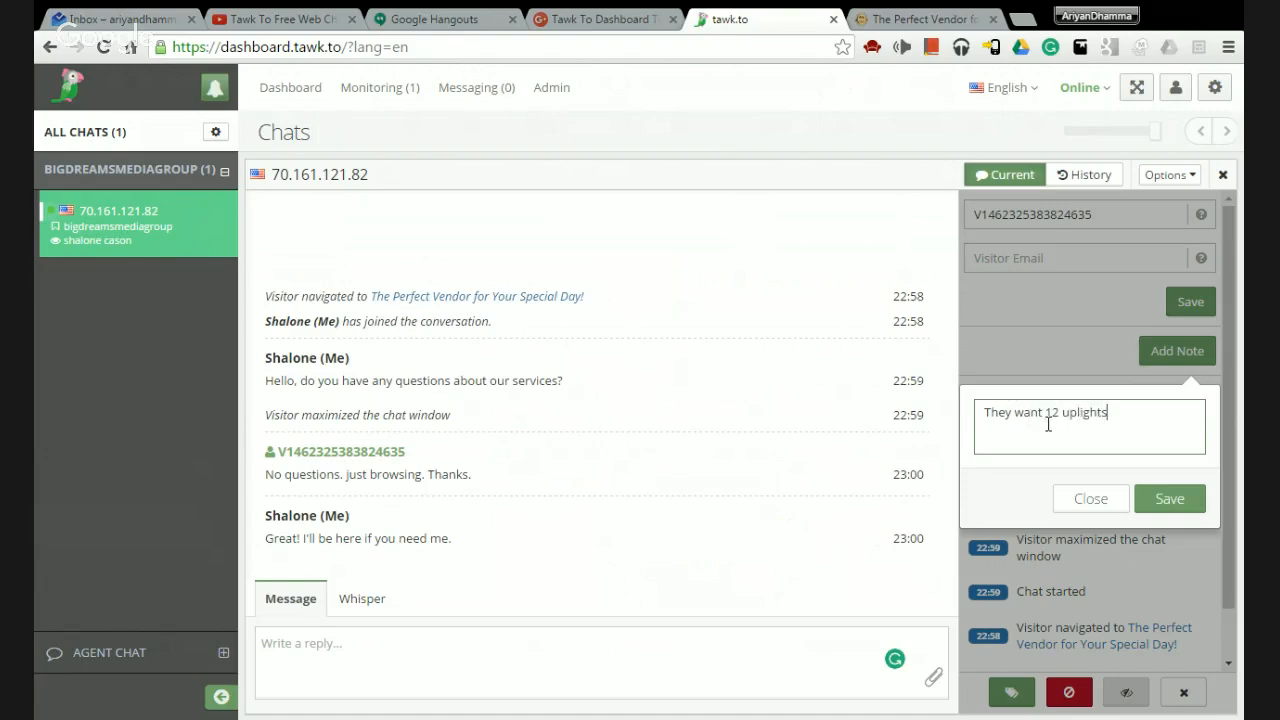
{"action": "left_click", "coordinate": [1185, 505]}
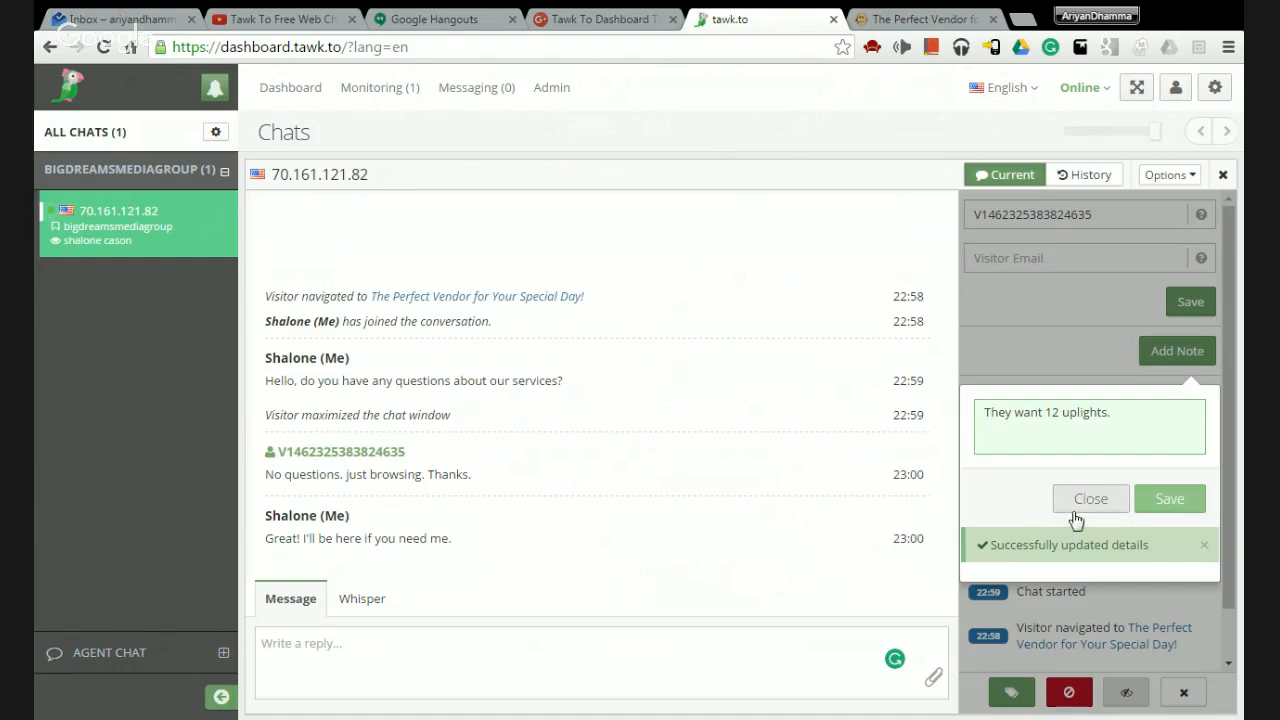
{"action": "left_click", "coordinate": [1080, 506]}
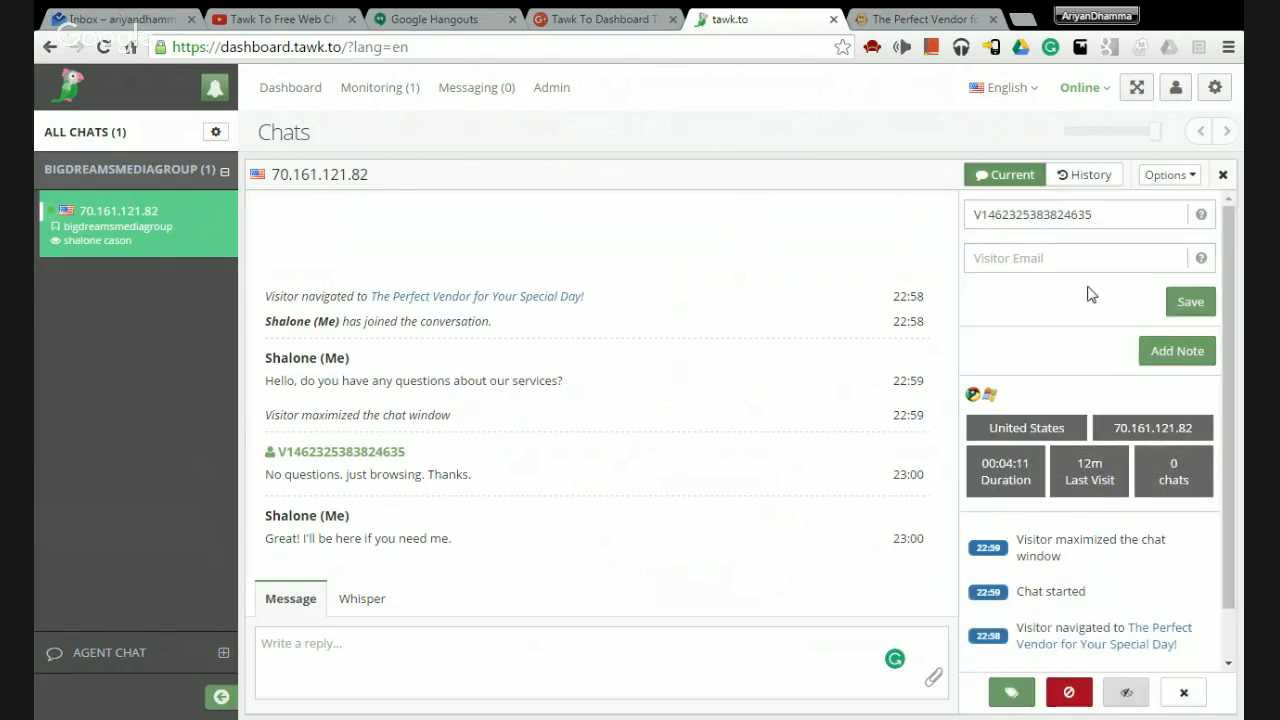
Look over the visitor's past chats, then return to the current transcript.
{"action": "scroll", "coordinate": [1052, 571], "scroll_direction": "down", "scroll_amount": 1}
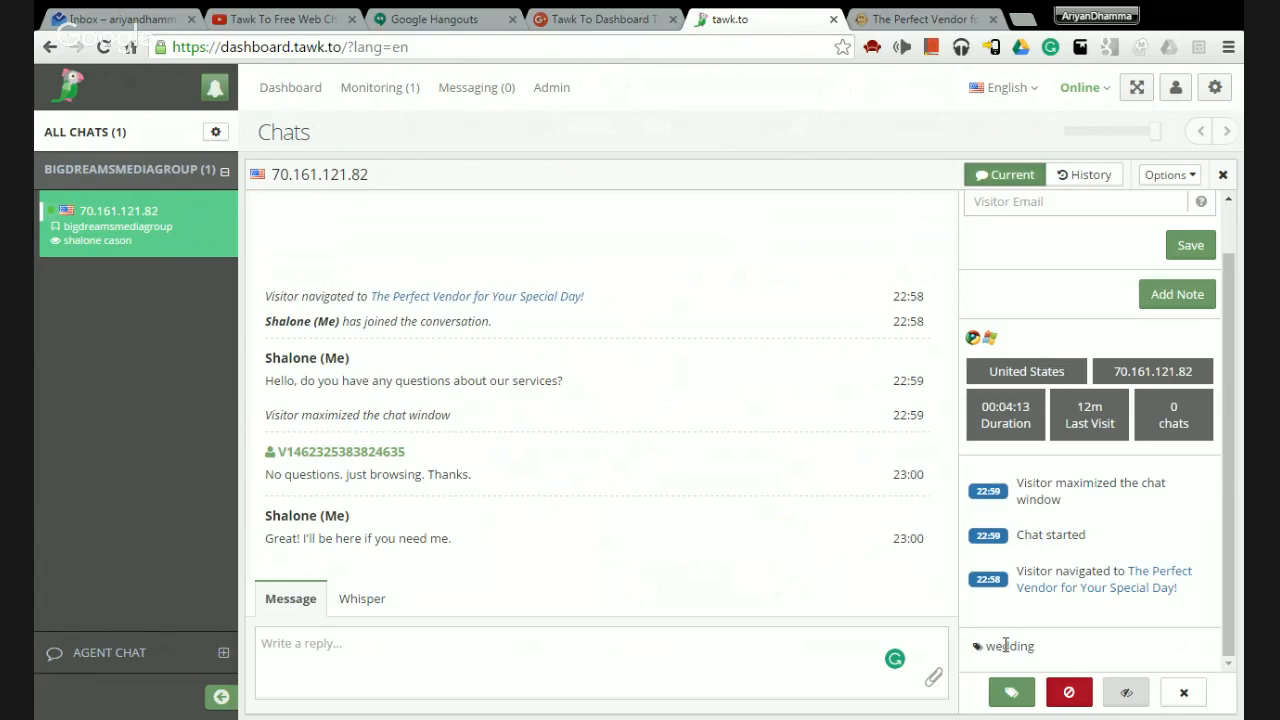
{"action": "scroll", "coordinate": [1047, 655], "scroll_direction": "up", "scroll_amount": 1}
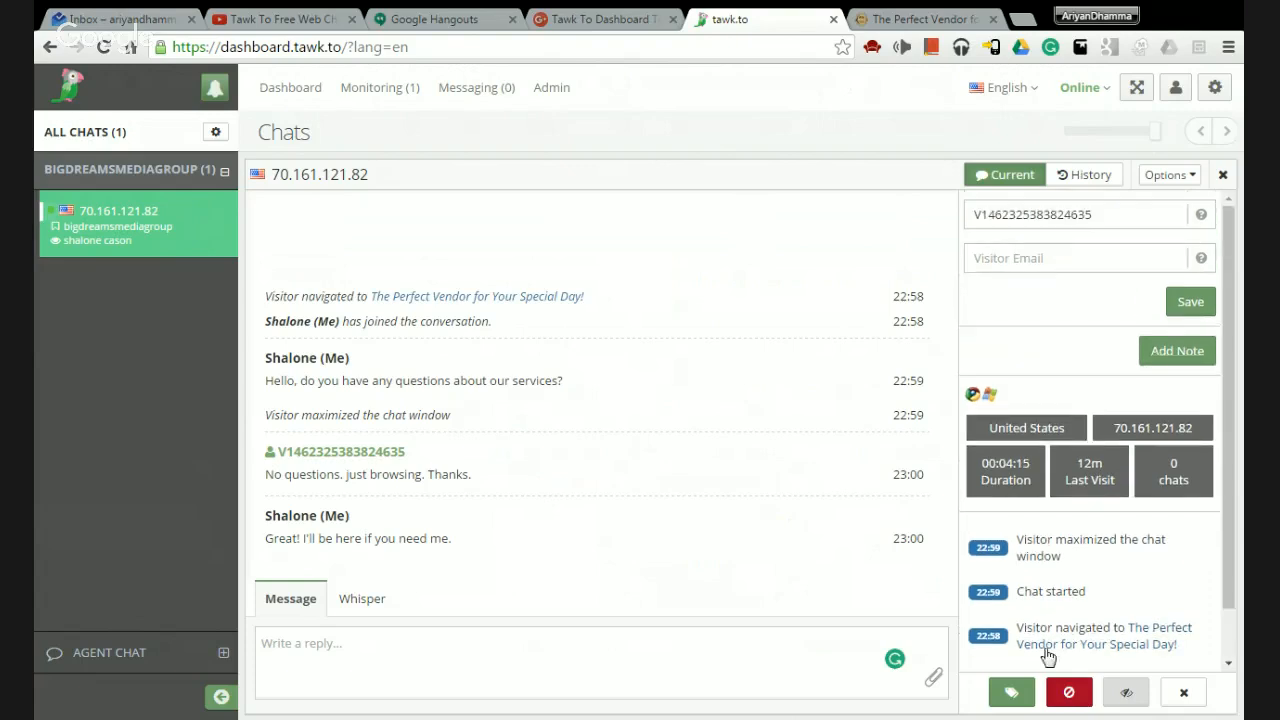
{"action": "left_click", "coordinate": [1087, 178]}
{"action": "left_click", "coordinate": [1003, 187]}
Show the visitor's details from chat options, then bring up The Perfect Vendor website tab.
{"action": "left_click", "coordinate": [1150, 177]}
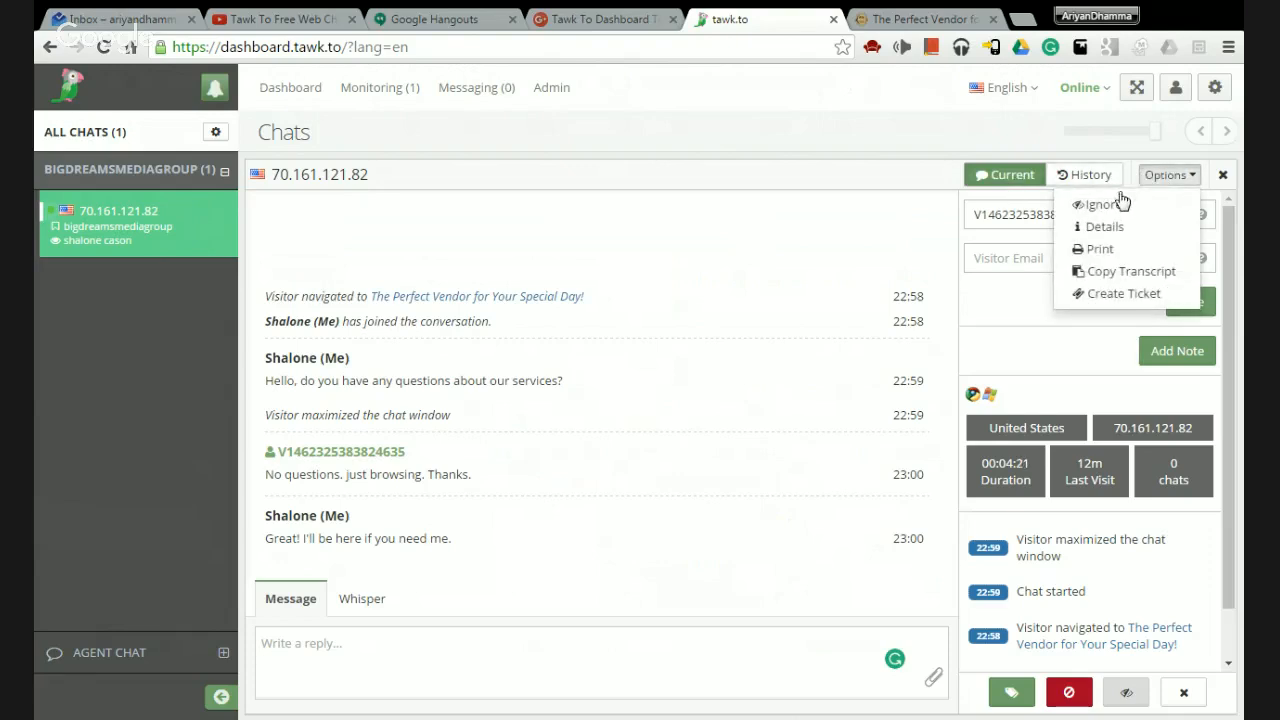
{"action": "left_click", "coordinate": [1134, 225]}
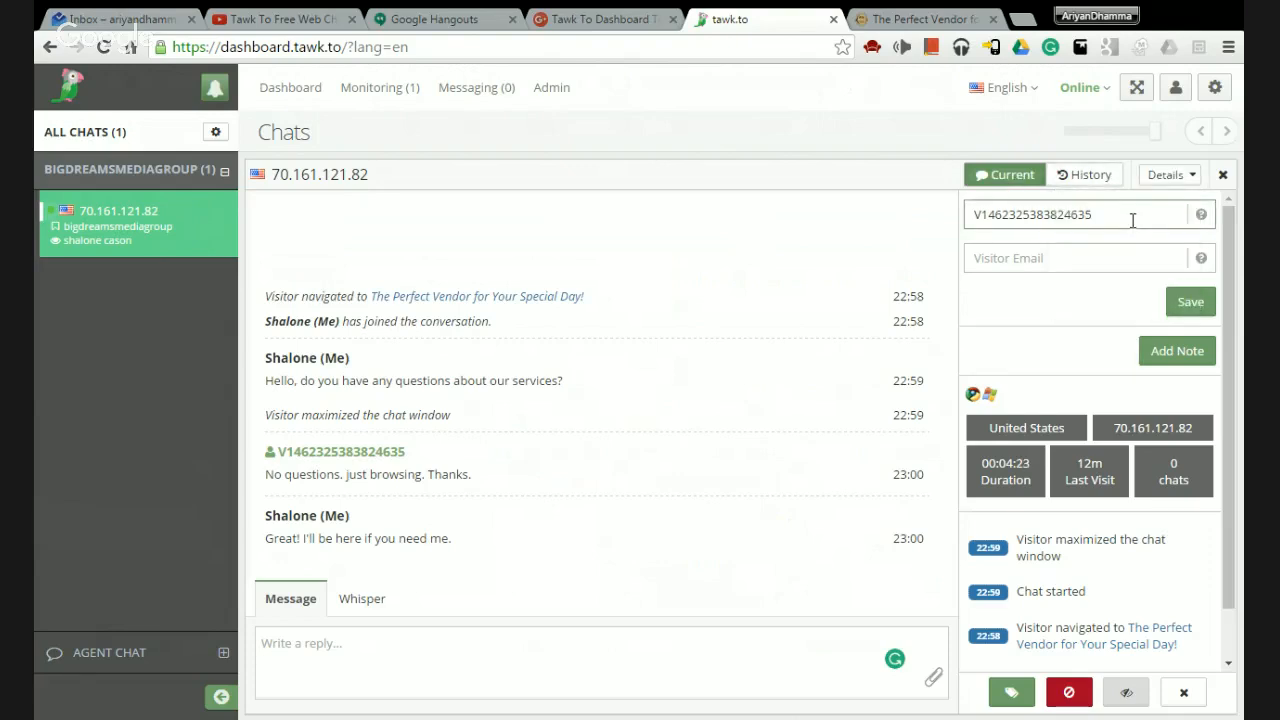
{"action": "scroll", "coordinate": [1054, 381], "scroll_direction": "down", "scroll_amount": 1}
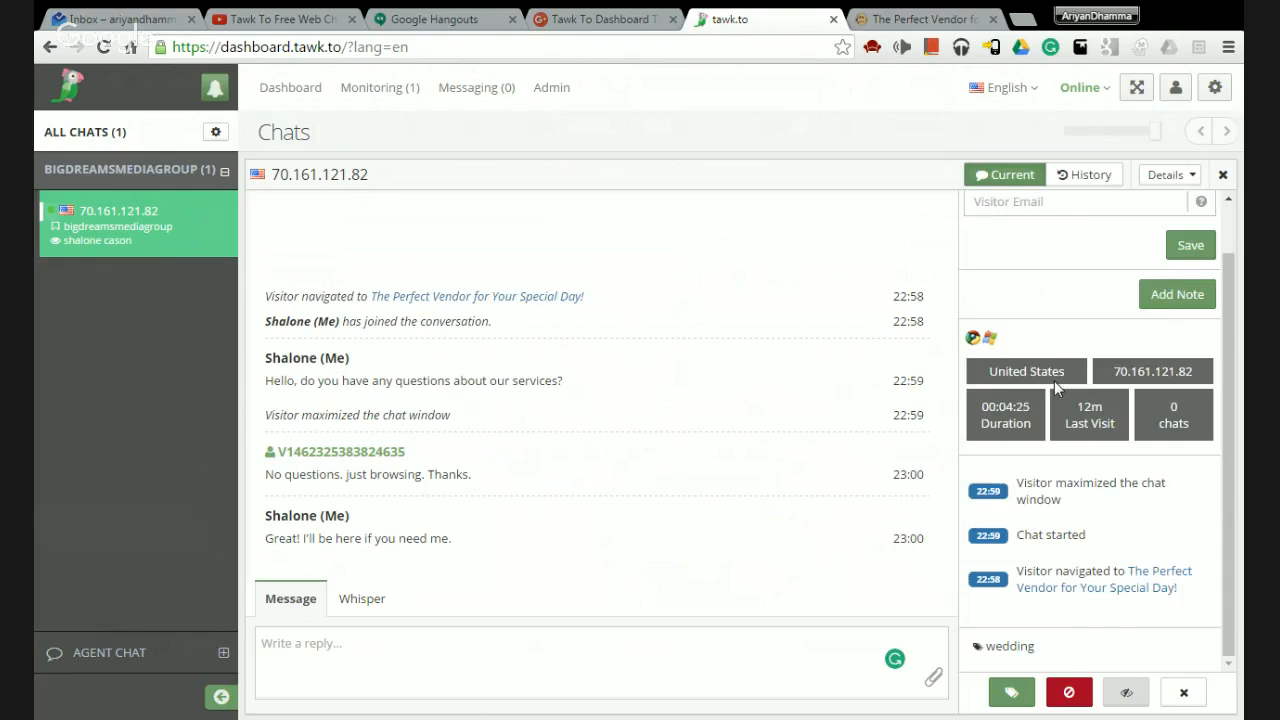
{"action": "scroll", "coordinate": [1054, 381], "scroll_direction": "up", "scroll_amount": 1}
{"action": "left_click", "coordinate": [1165, 175]}
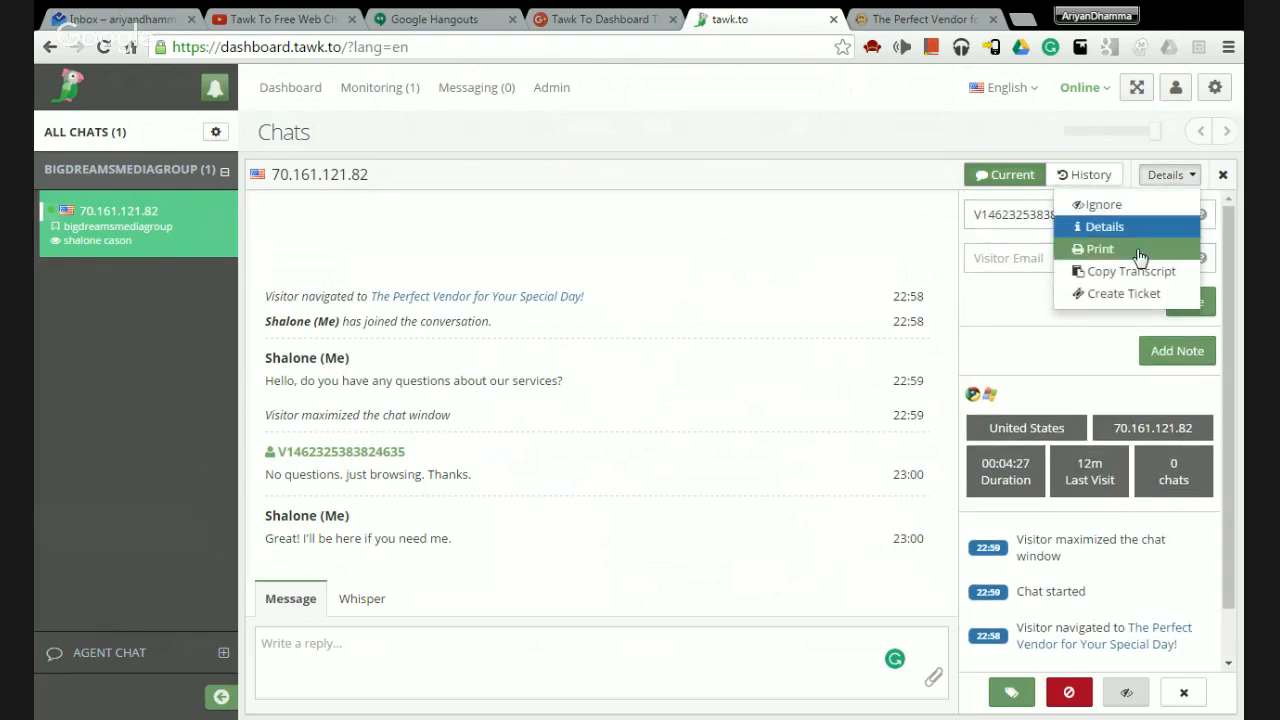
{"action": "left_click", "coordinate": [1168, 178]}
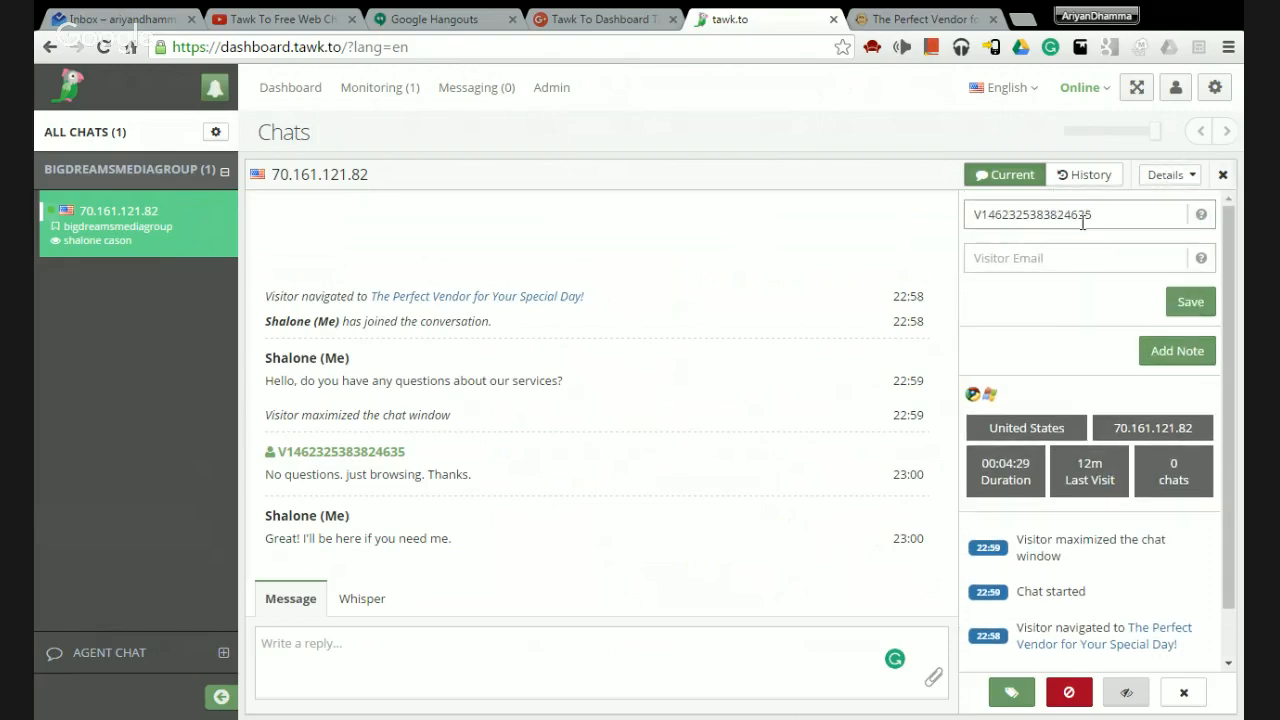
{"action": "scroll", "coordinate": [1115, 320], "scroll_direction": "down", "scroll_amount": 1}
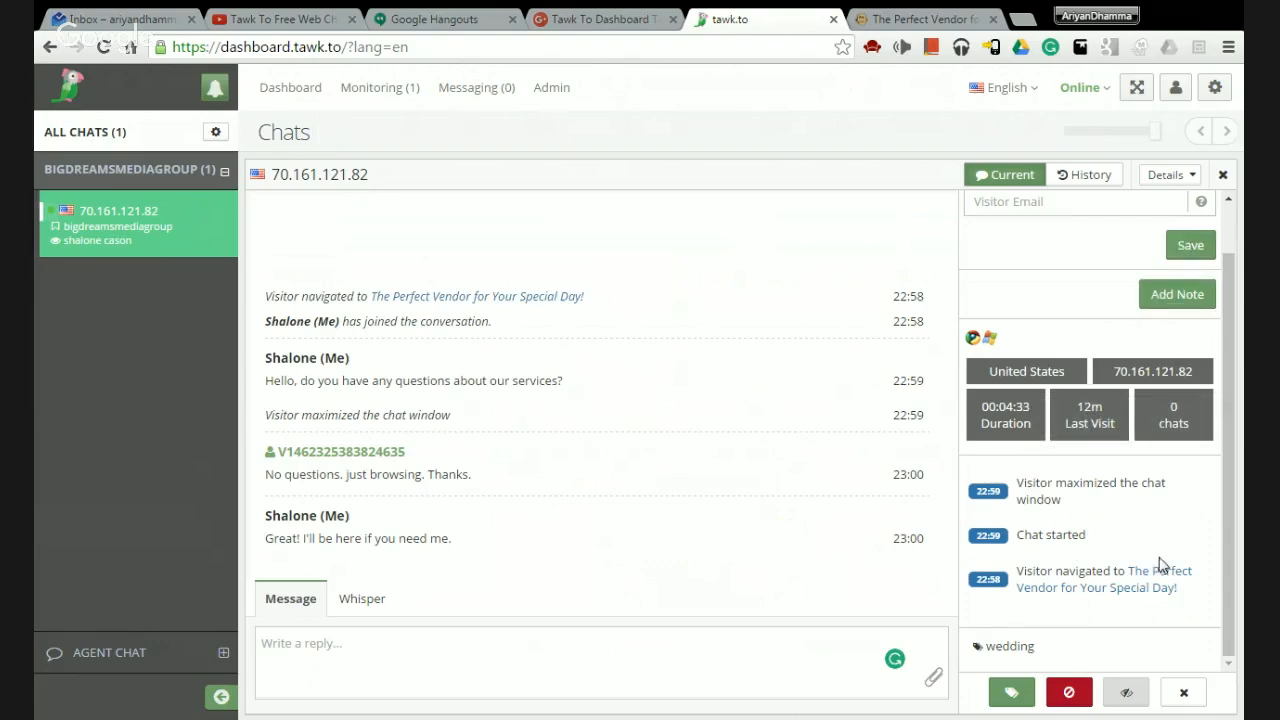
{"action": "scroll", "coordinate": [1163, 566], "scroll_direction": "up", "scroll_amount": 1}
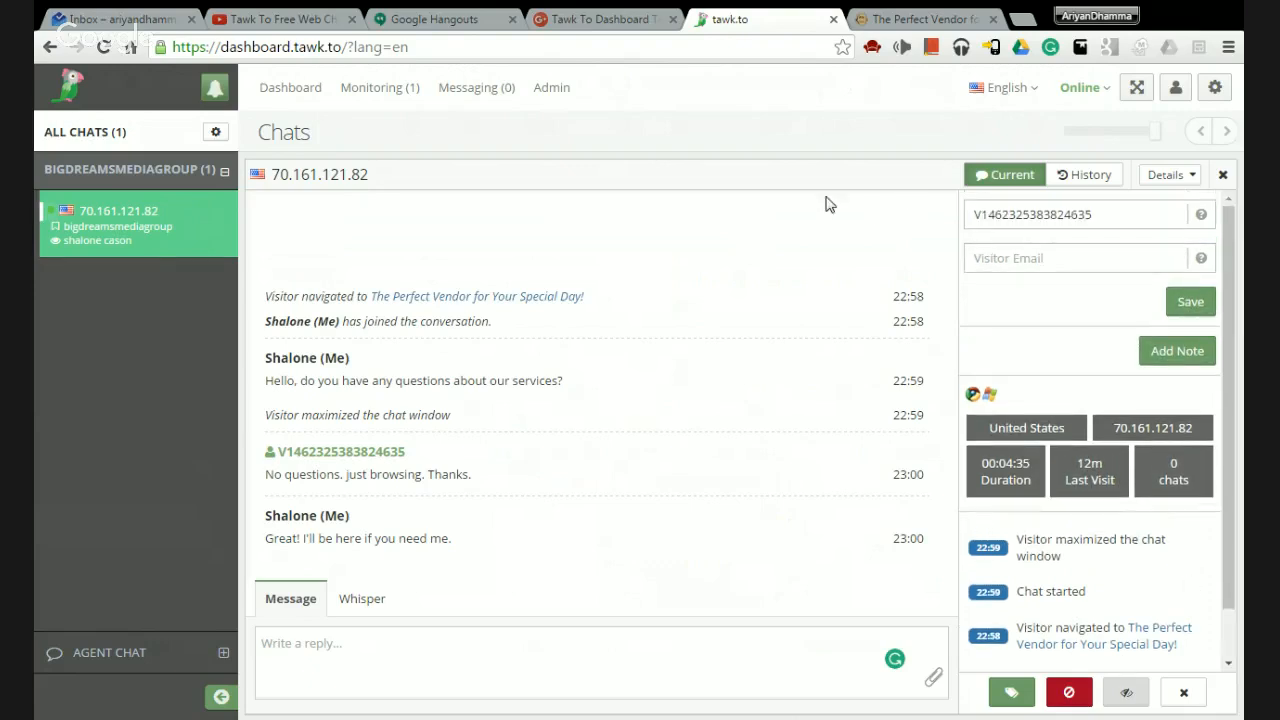
{"action": "left_click", "coordinate": [893, 14]}
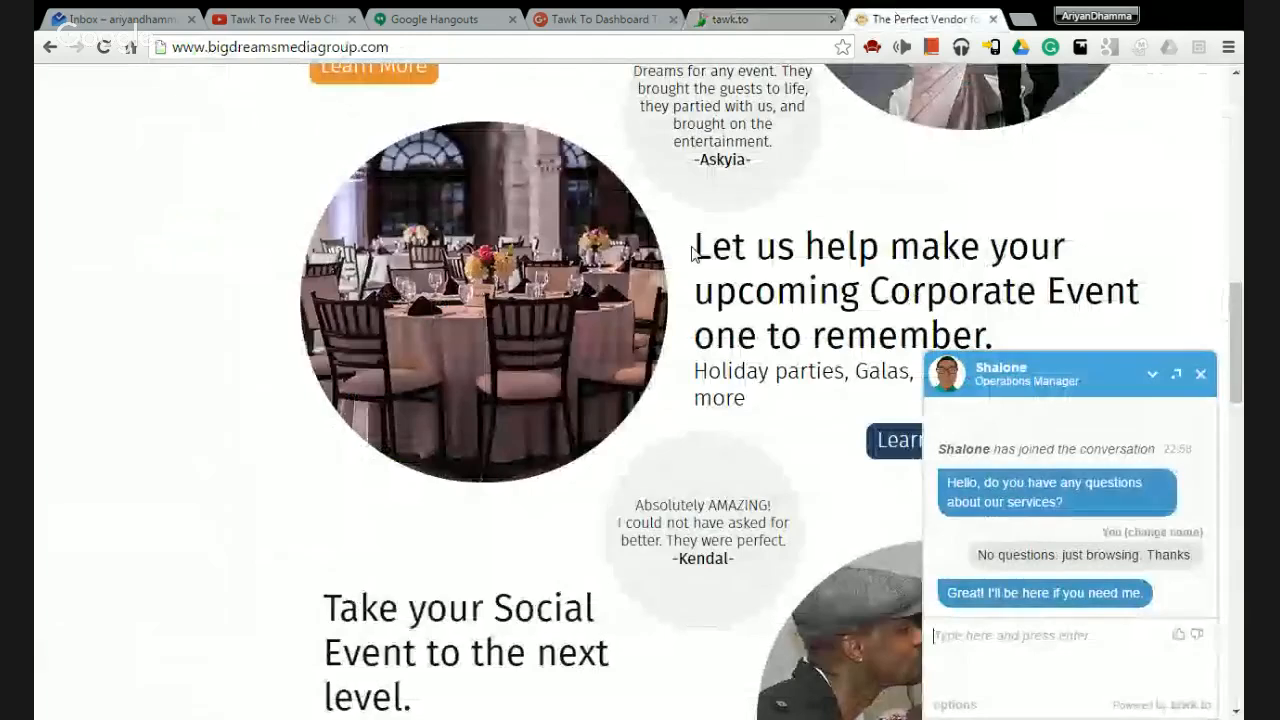
End the chat from the website widget and return to the tawk.to tab.
{"action": "left_click", "coordinate": [1201, 373]}
{"action": "left_click", "coordinate": [1154, 666]}
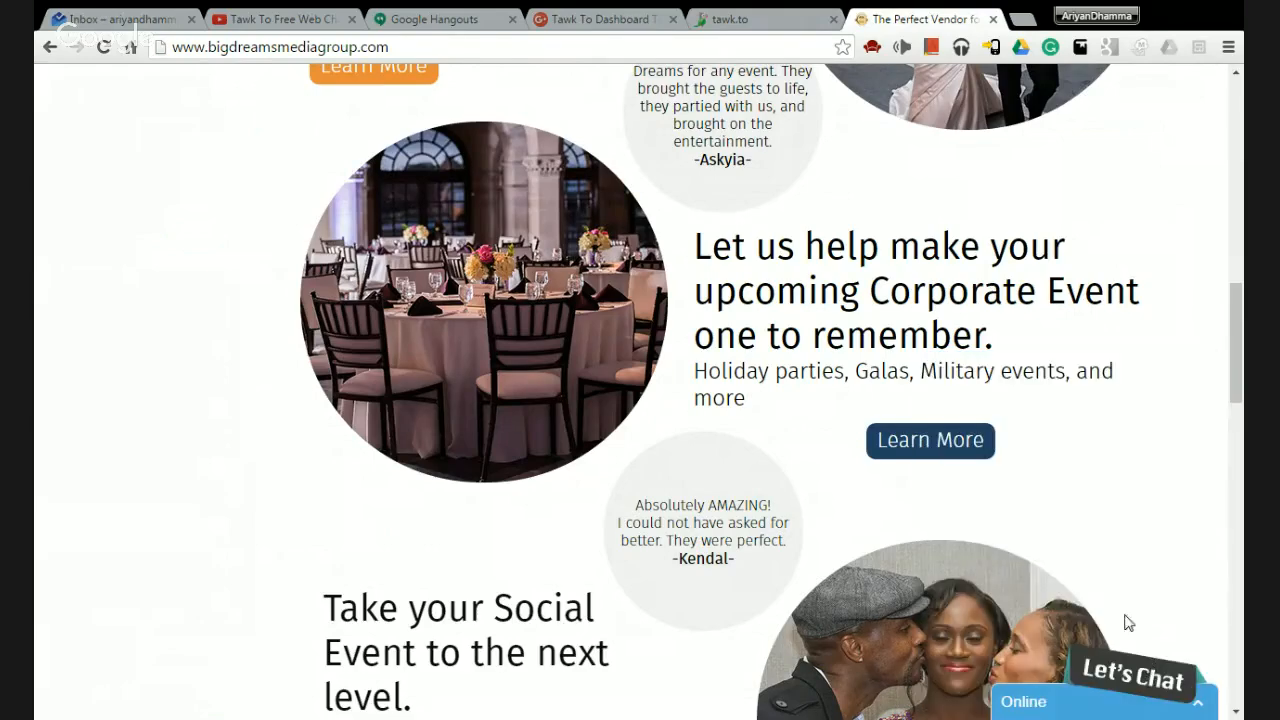
{"action": "left_click", "coordinate": [777, 16]}
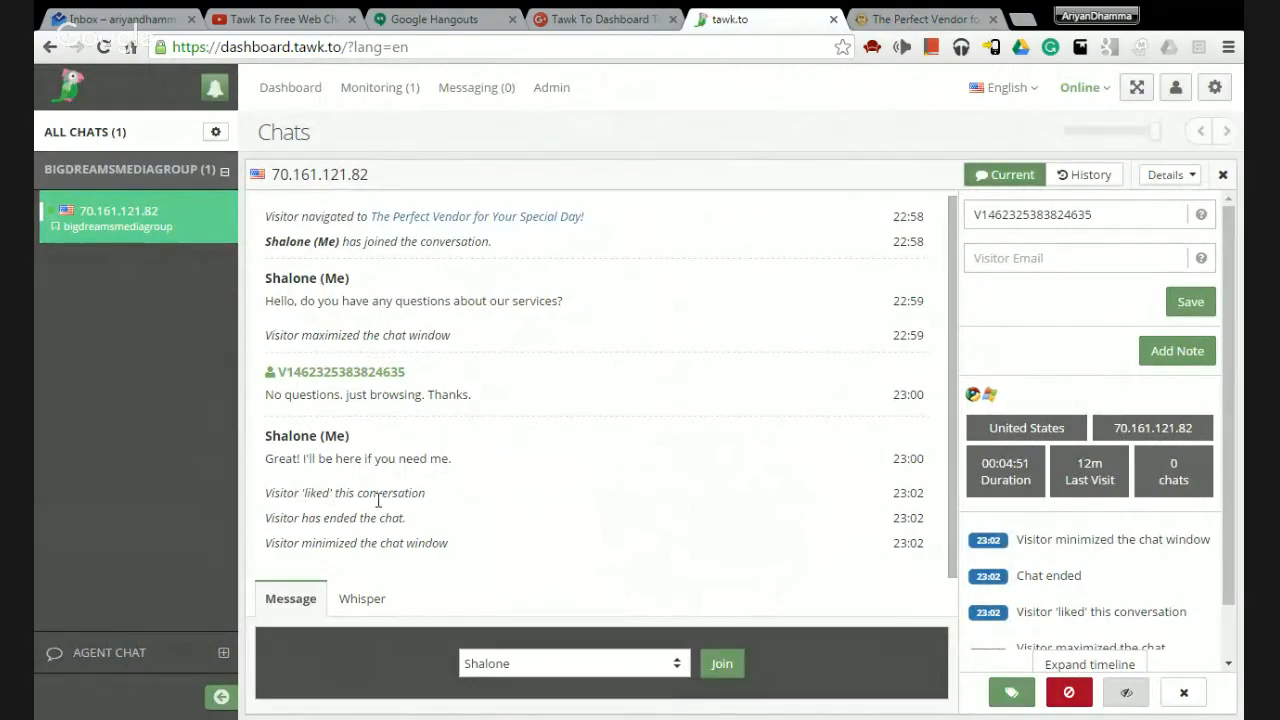
Expand the visitor's activity timeline and list their two past chats (22:28, 21:30).
{"action": "scroll", "coordinate": [1060, 530], "scroll_direction": "down", "scroll_amount": 1}
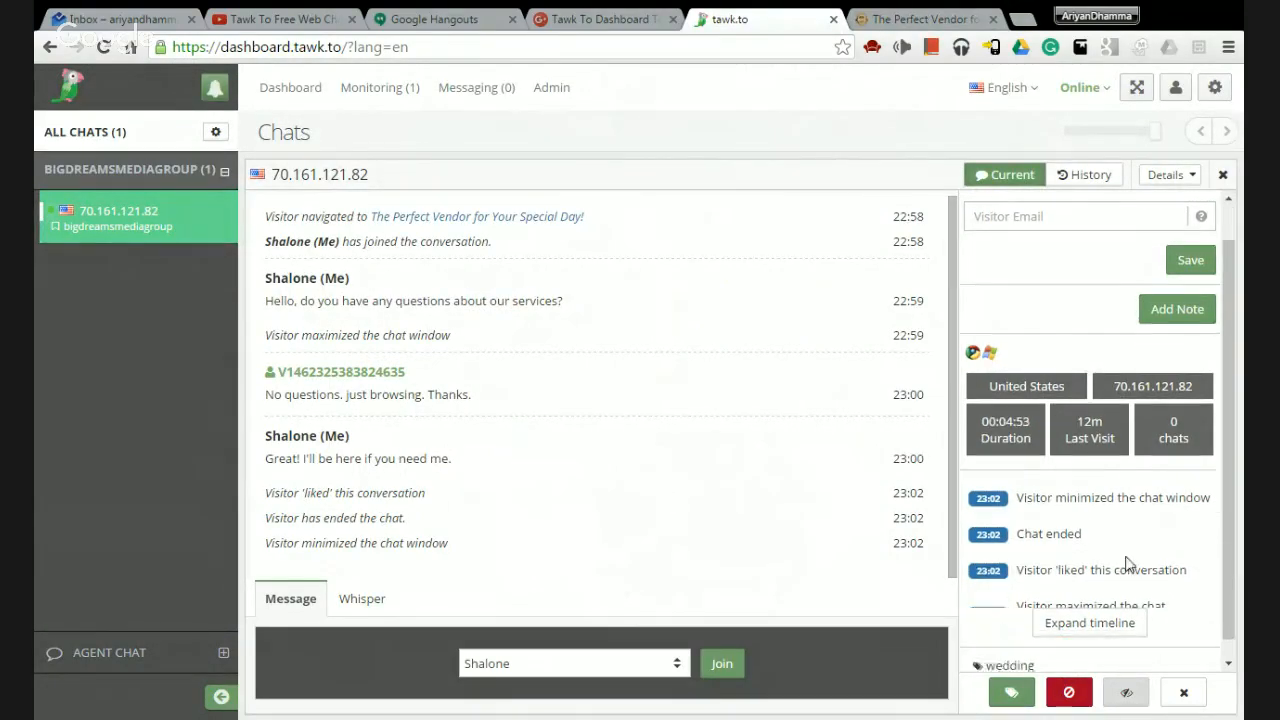
{"action": "left_click", "coordinate": [1080, 603]}
{"action": "scroll", "coordinate": [1083, 543], "scroll_direction": "down", "scroll_amount": 2}
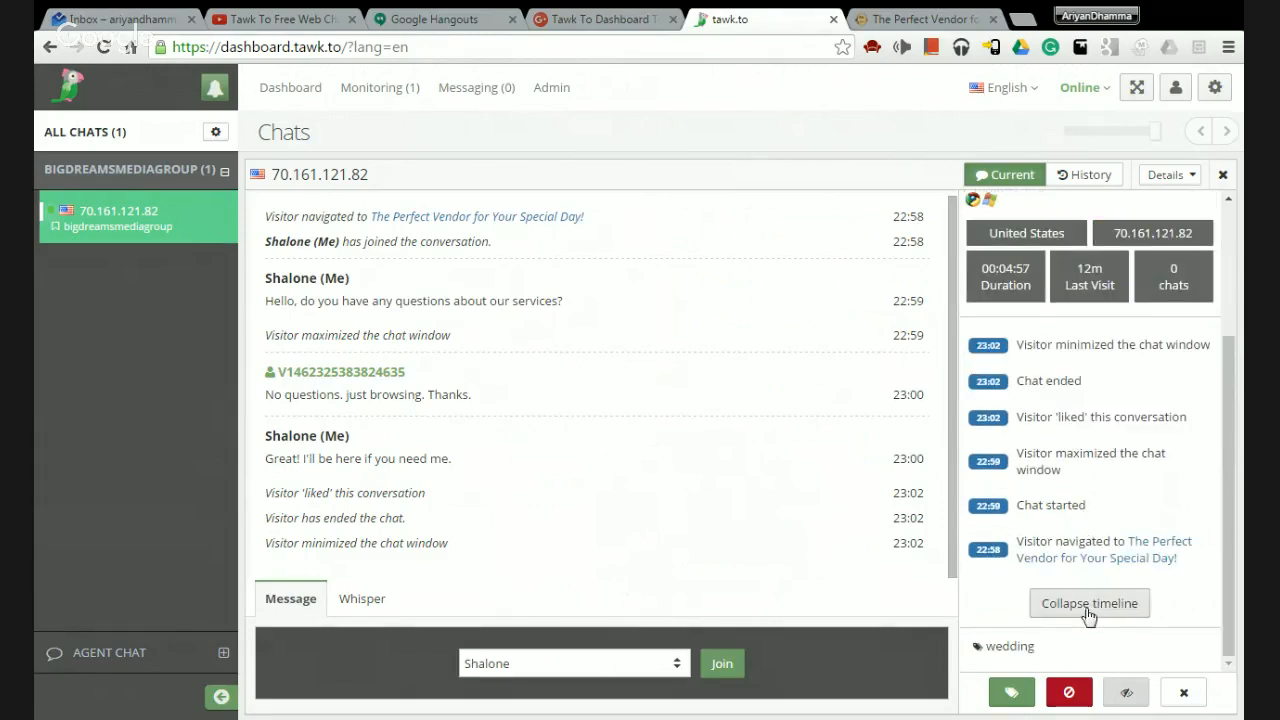
{"action": "scroll", "coordinate": [1080, 543], "scroll_direction": "up", "scroll_amount": 3}
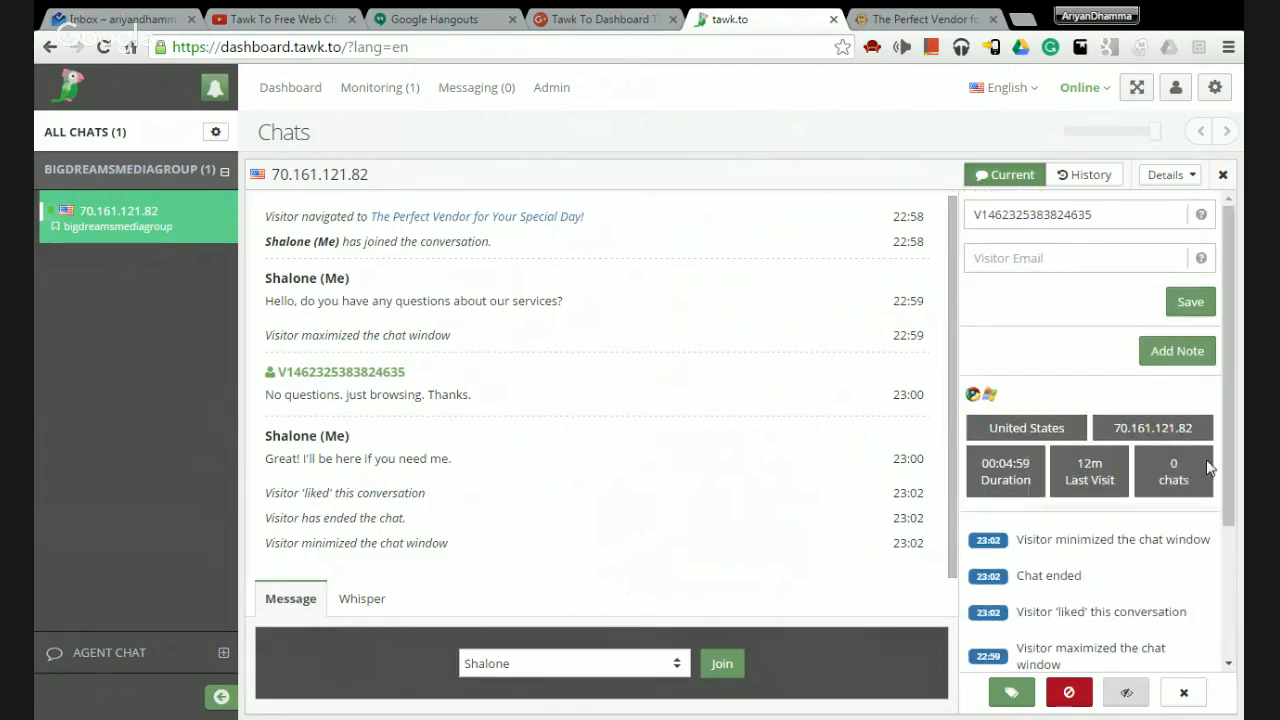
{"action": "left_click", "coordinate": [1085, 174]}
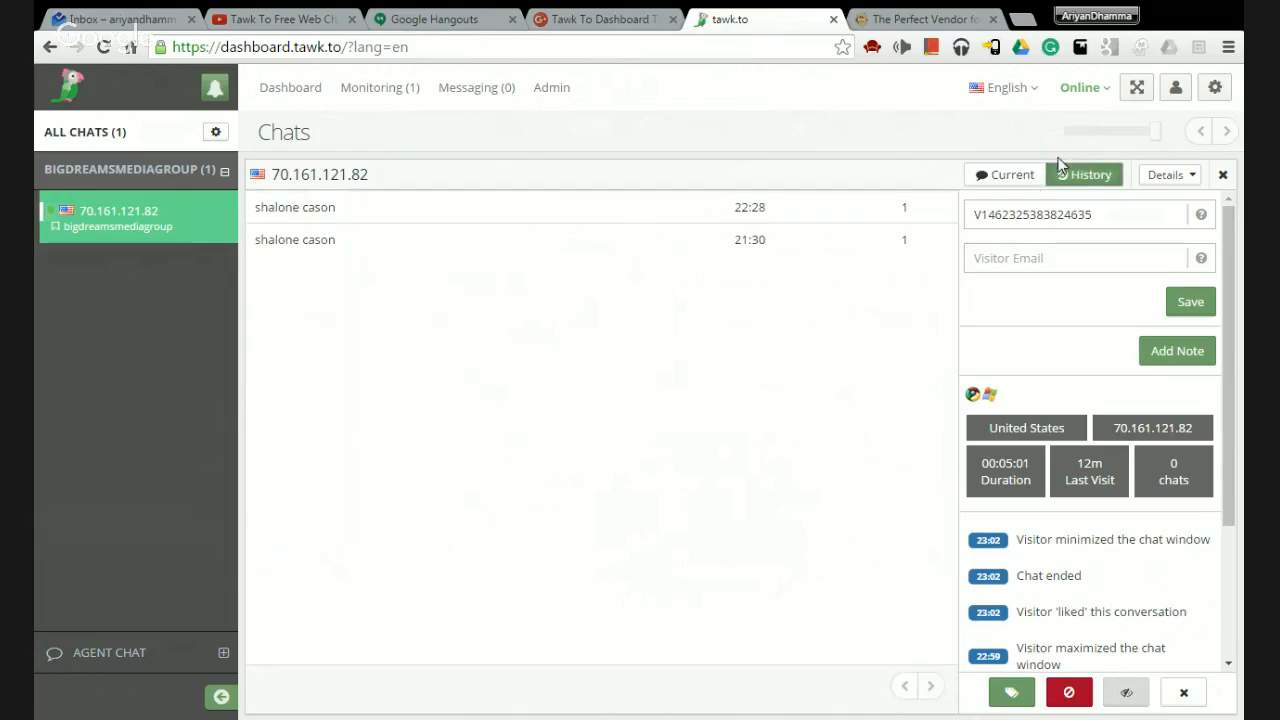
Go via Monitoring to the Messaging page of four closed chats and start a New Ticket.
{"action": "left_click", "coordinate": [1006, 174]}
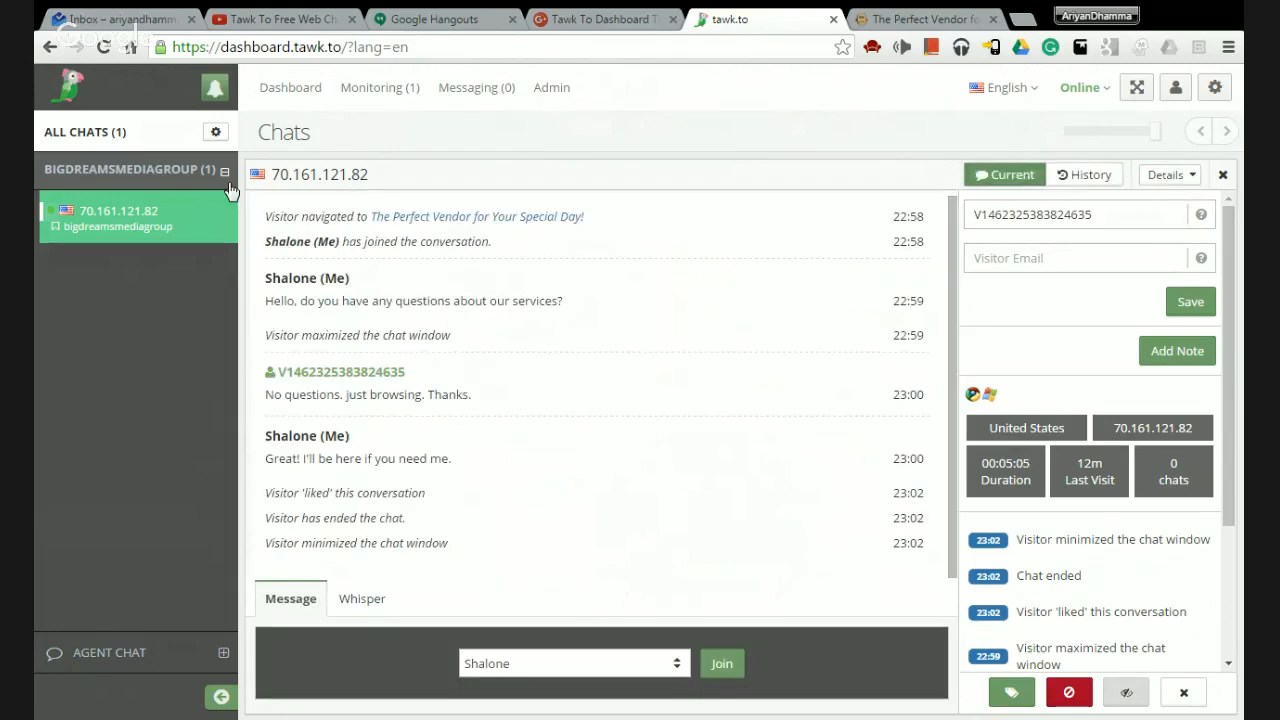
{"action": "mouse_move", "coordinate": [172, 222]}
{"action": "left_click", "coordinate": [388, 92]}
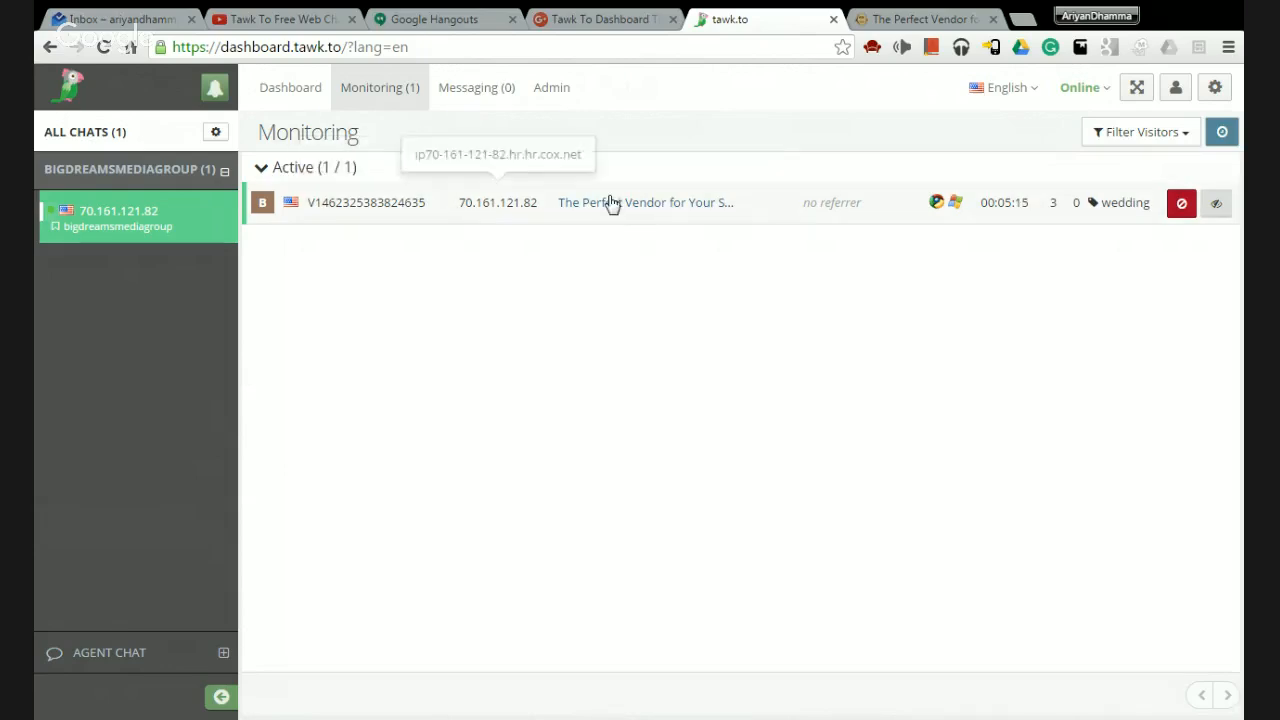
{"action": "left_click", "coordinate": [477, 88]}
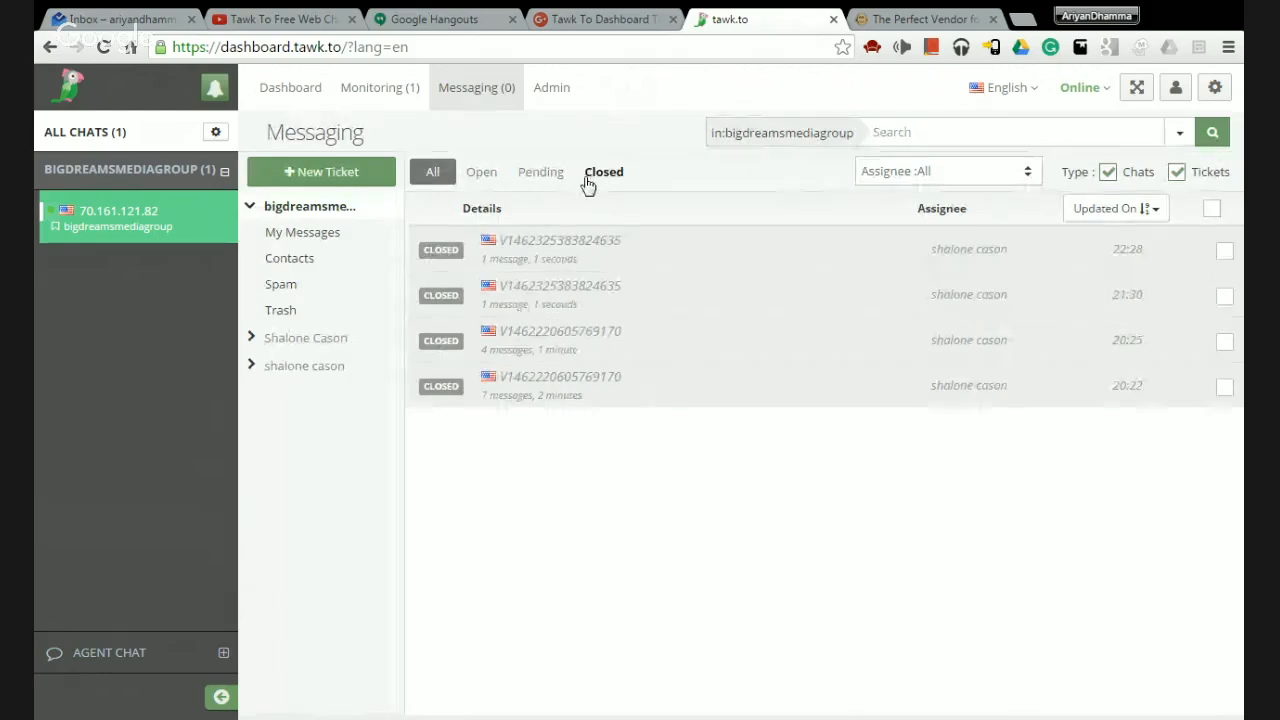
{"action": "mouse_move", "coordinate": [245, 205]}
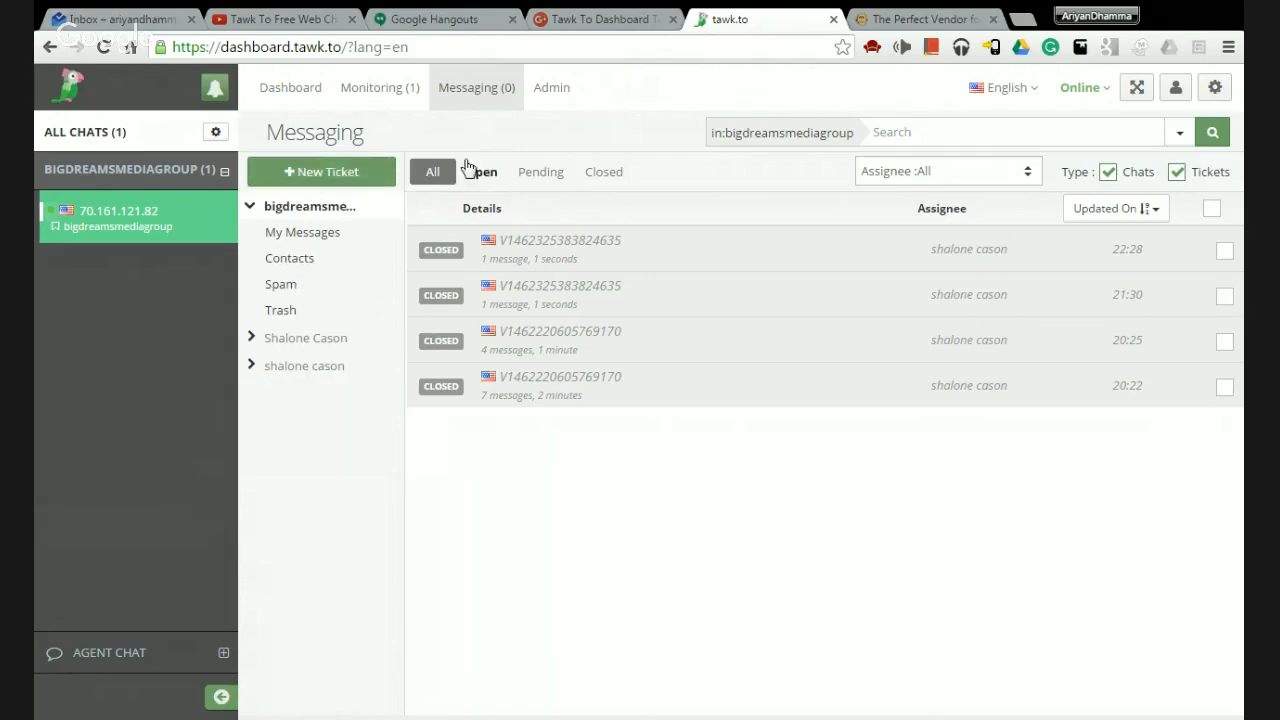
{"action": "left_click", "coordinate": [309, 178]}
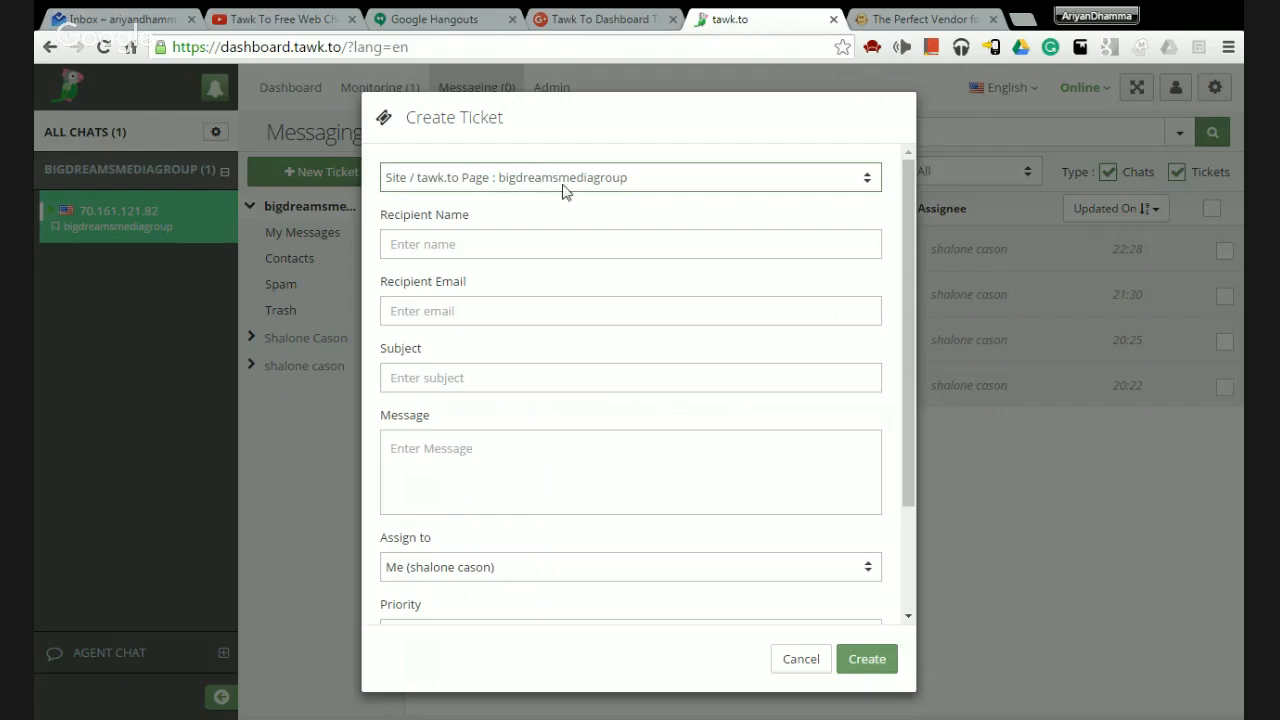
{"action": "left_click", "coordinate": [438, 240]}
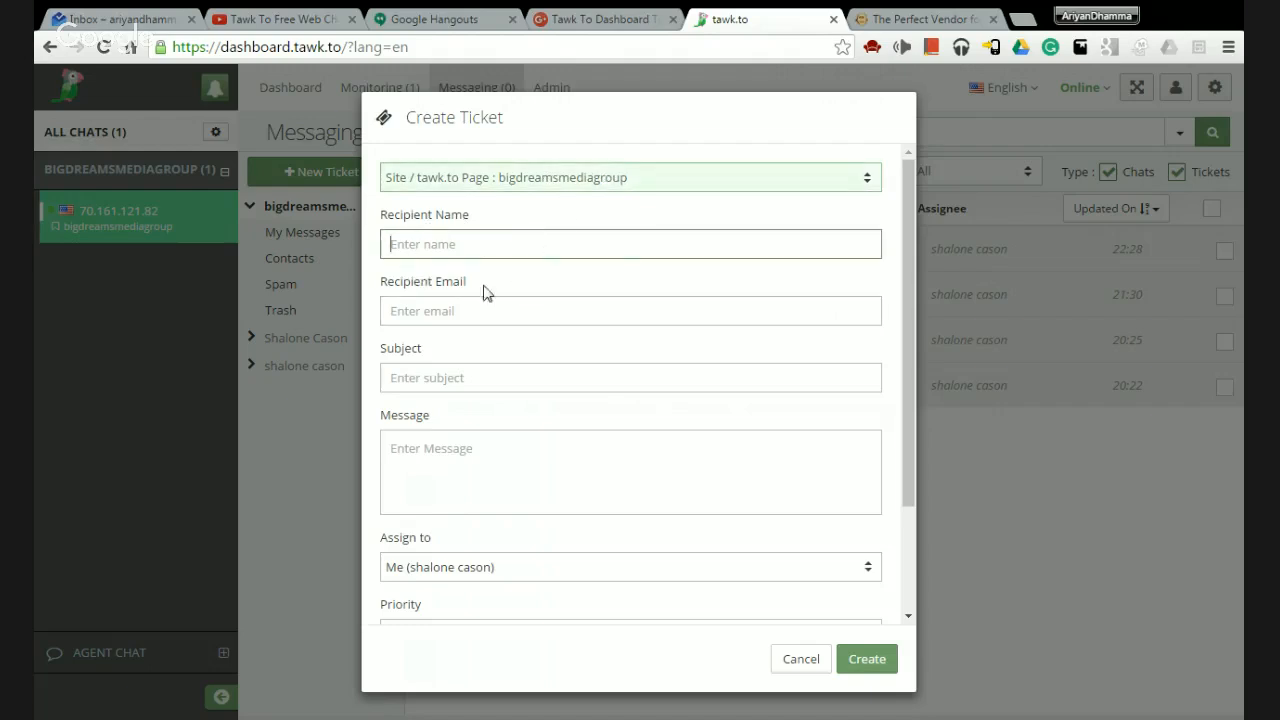
{"action": "left_click", "coordinate": [436, 311]}
{"action": "left_click", "coordinate": [462, 388]}
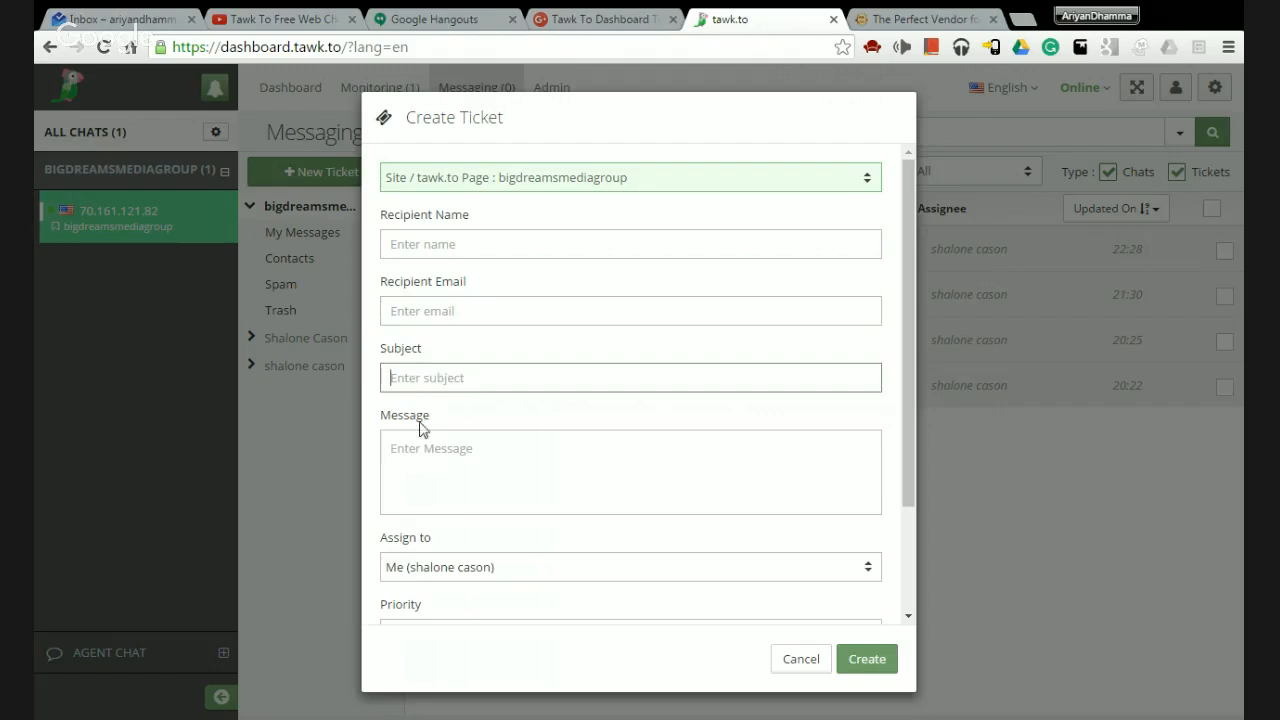
{"action": "left_click", "coordinate": [423, 440]}
{"action": "scroll", "coordinate": [912, 398], "scroll_direction": "down", "scroll_amount": 1}
{"action": "scroll", "coordinate": [912, 398], "scroll_direction": "down", "scroll_amount": 2}
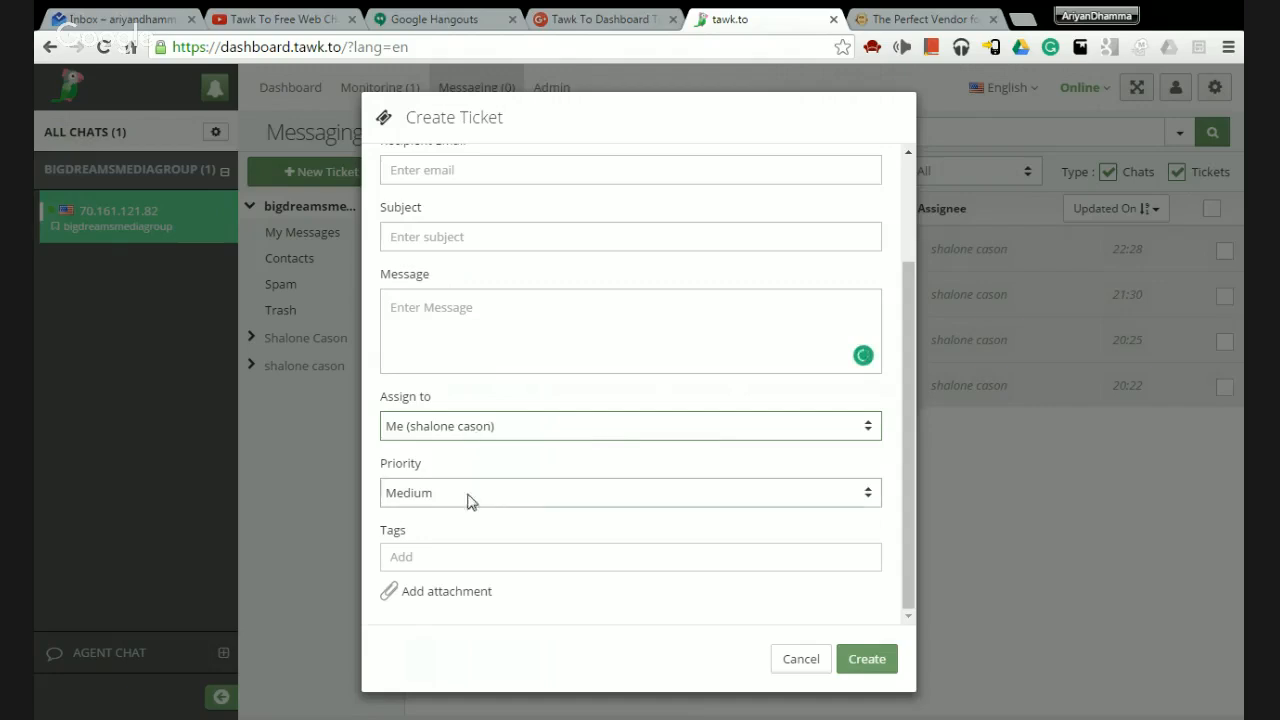
{"action": "left_click", "coordinate": [535, 500]}
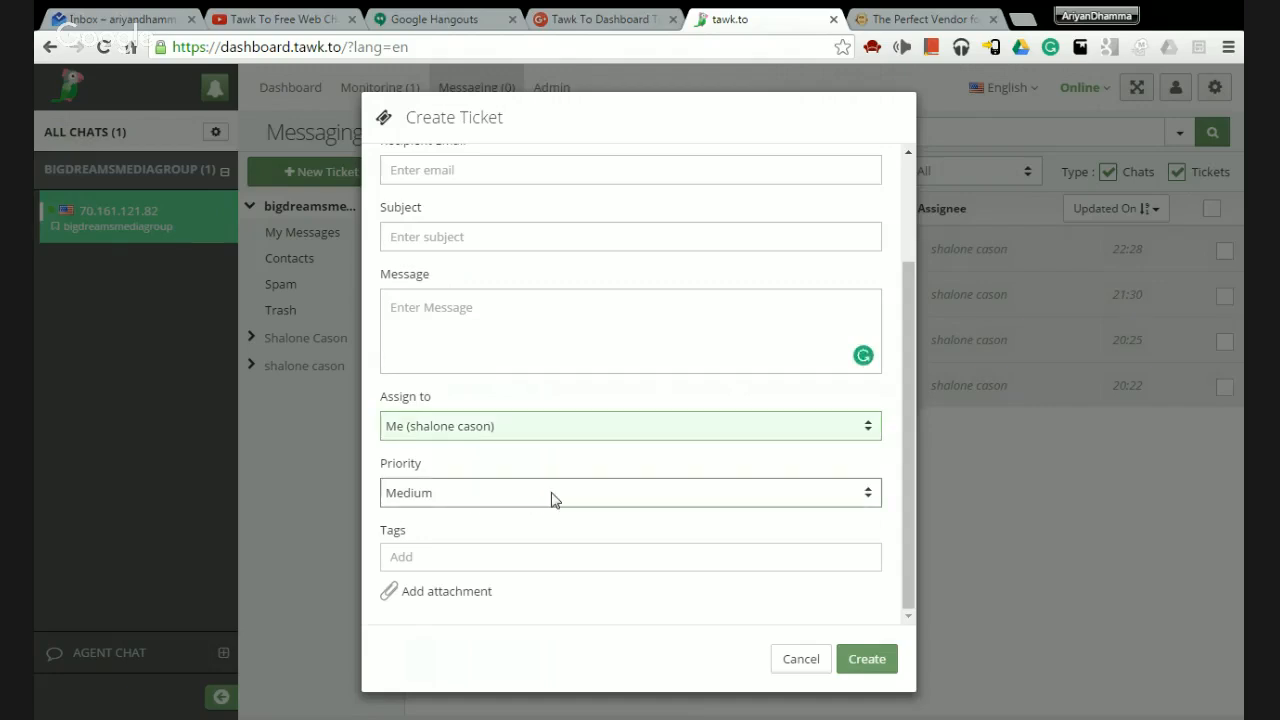
{"action": "left_click", "coordinate": [470, 561]}
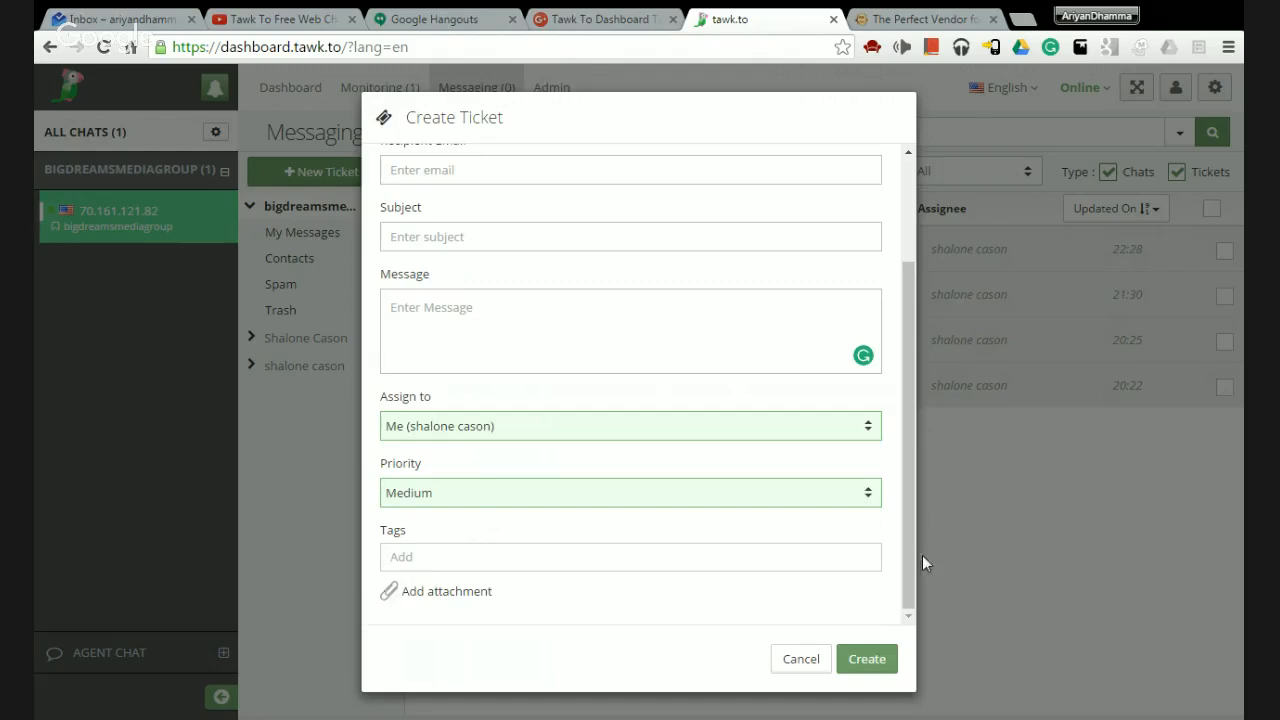
{"action": "scroll", "coordinate": [840, 354], "scroll_direction": "up", "scroll_amount": 3}
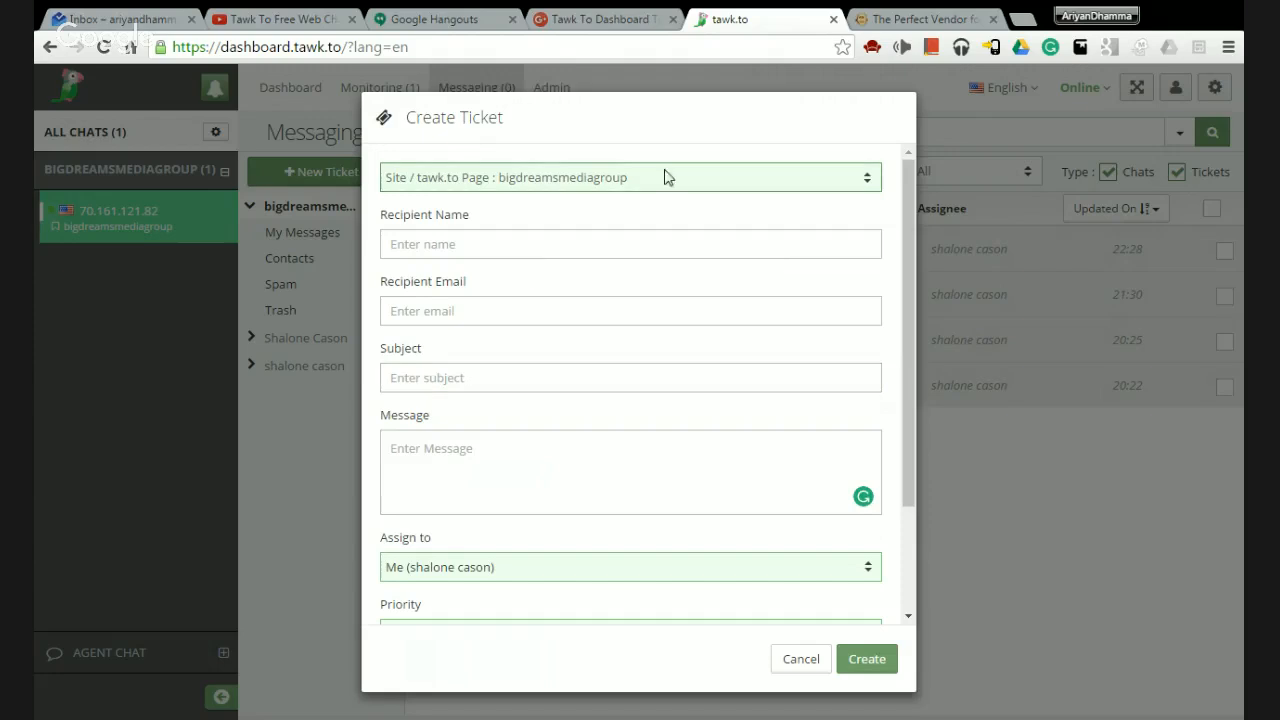
{"action": "scroll", "coordinate": [797, 397], "scroll_direction": "down", "scroll_amount": 3}
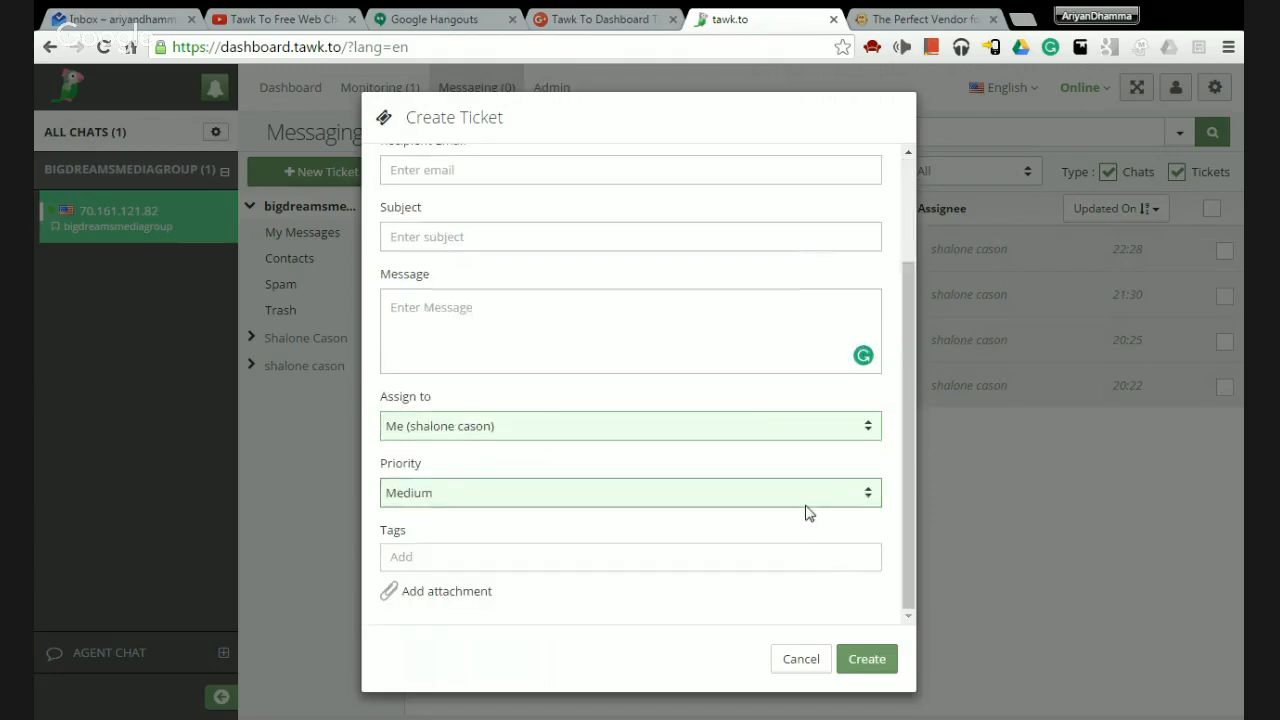
{"action": "scroll", "coordinate": [800, 500], "scroll_direction": "up", "scroll_amount": 3}
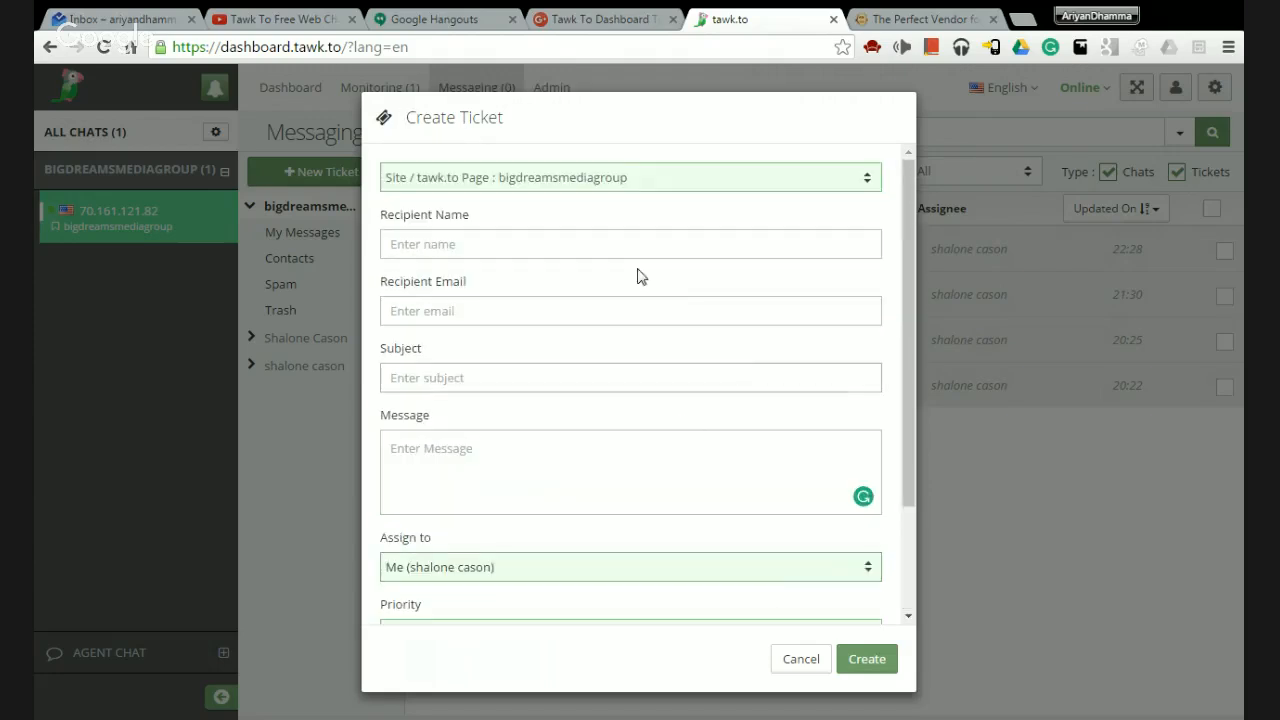
{"action": "scroll", "coordinate": [720, 370], "scroll_direction": "down", "scroll_amount": 3}
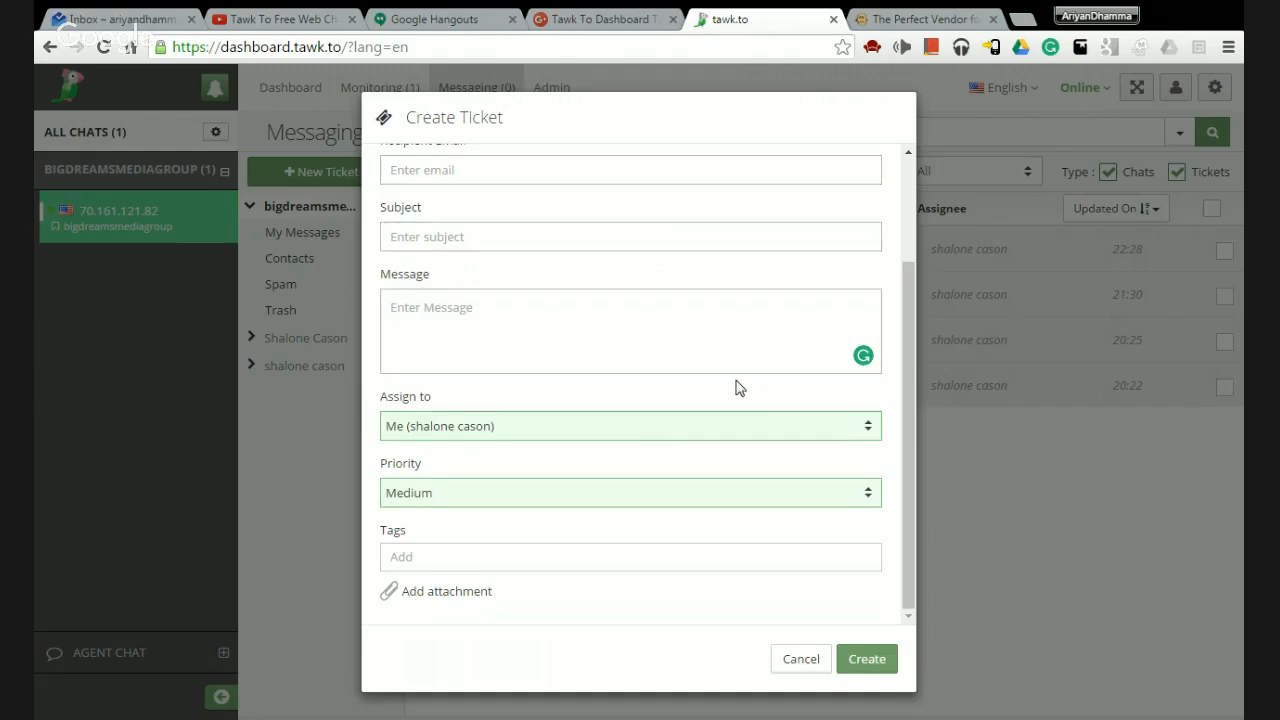
{"action": "scroll", "coordinate": [600, 260], "scroll_direction": "up", "scroll_amount": 2}
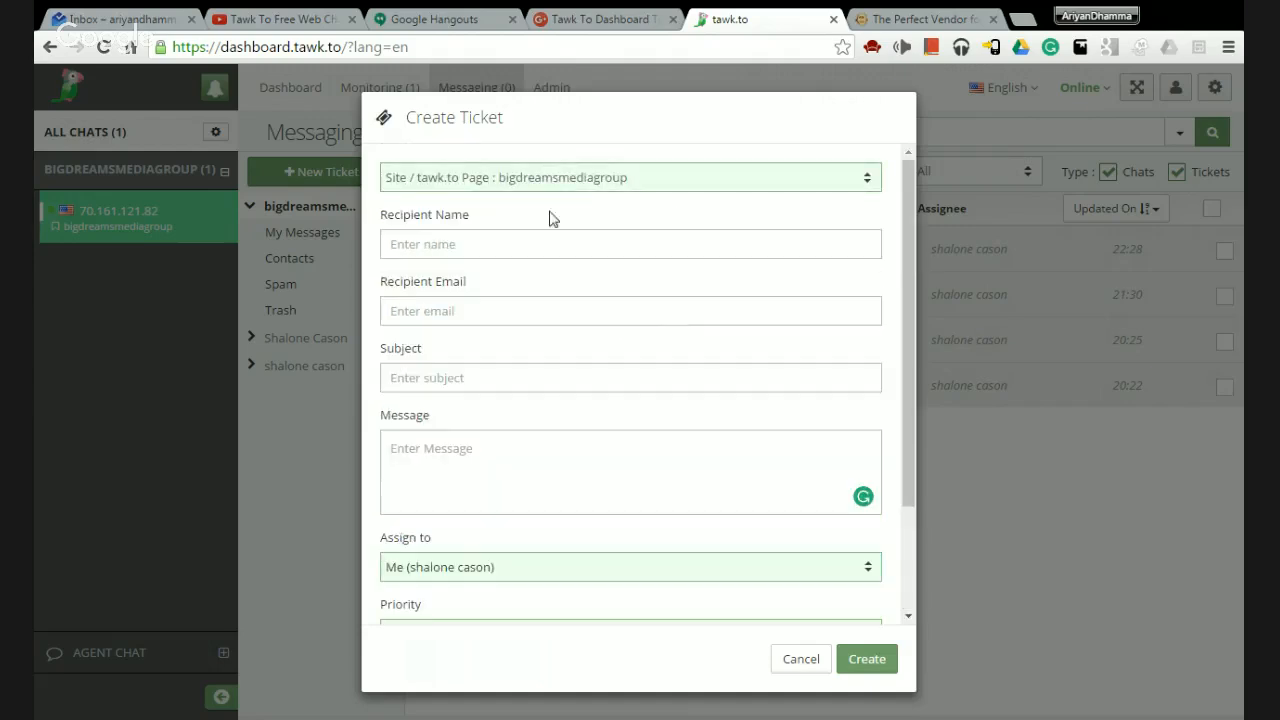
{"action": "scroll", "coordinate": [799, 282], "scroll_direction": "down", "scroll_amount": 1}
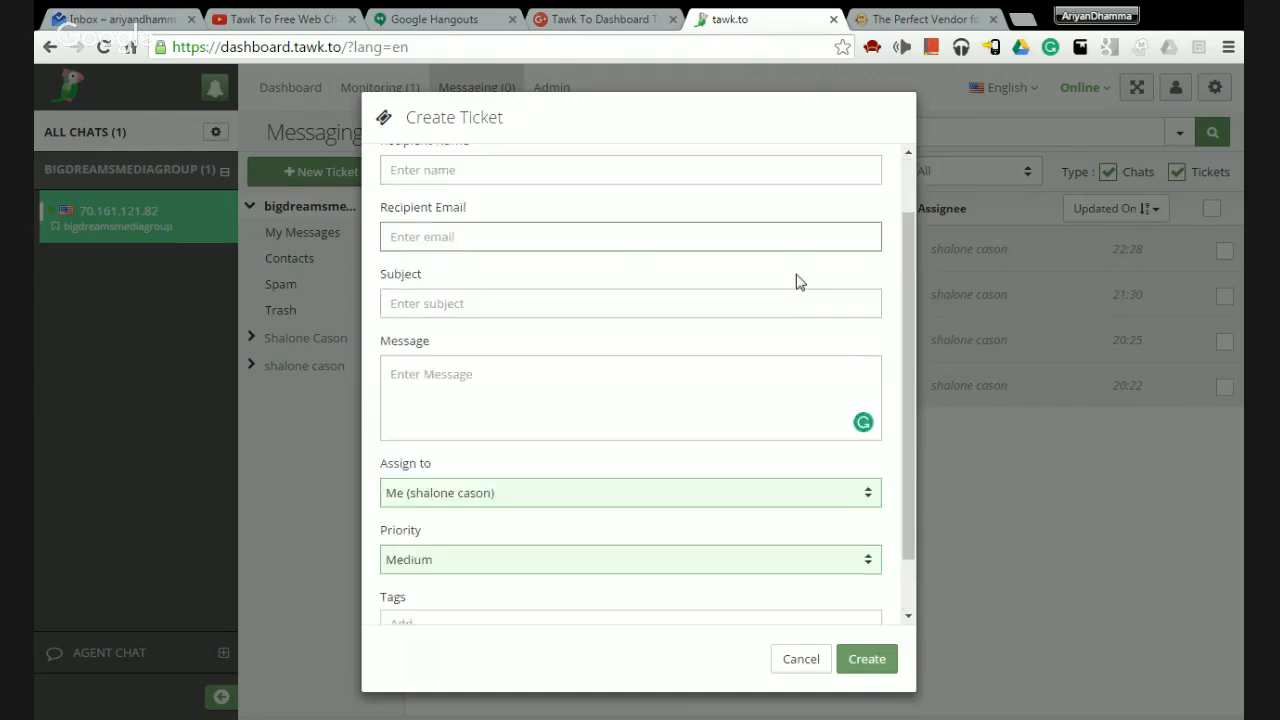
{"action": "scroll", "coordinate": [649, 383], "scroll_direction": "down", "scroll_amount": 1}
{"action": "scroll", "coordinate": [600, 280], "scroll_direction": "up", "scroll_amount": 2}
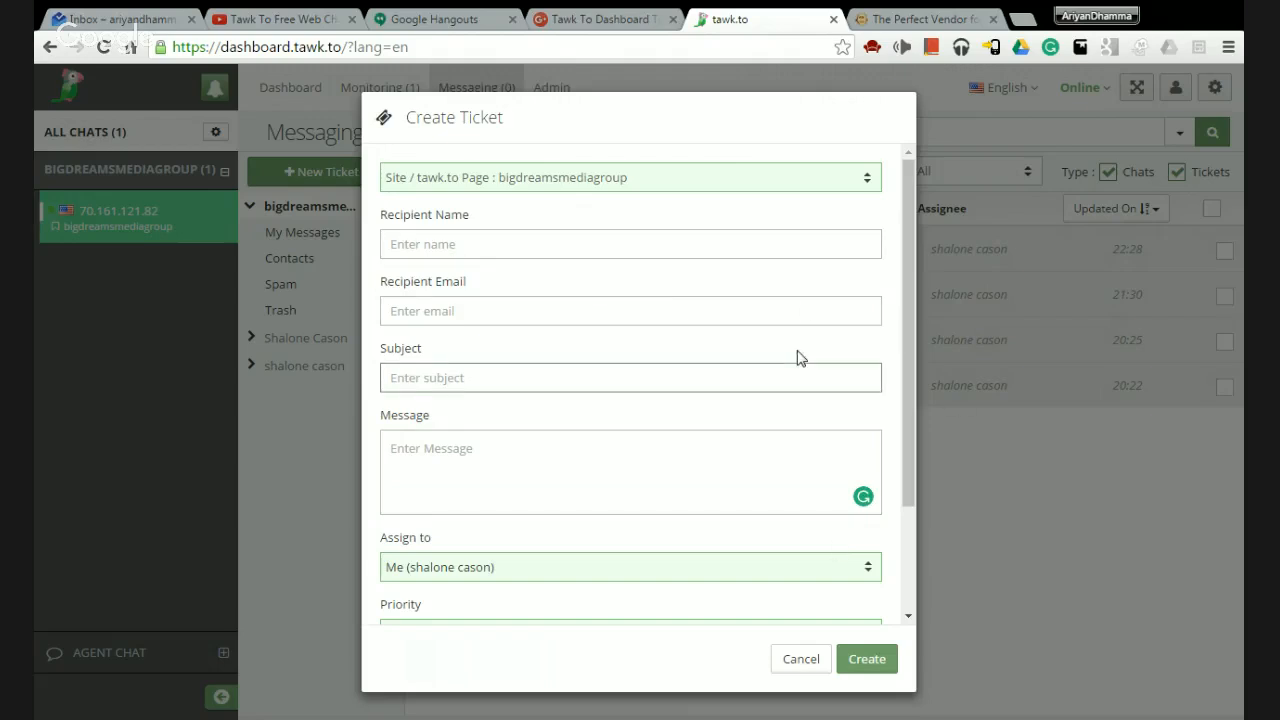
{"action": "scroll", "coordinate": [797, 355], "scroll_direction": "down", "scroll_amount": 2}
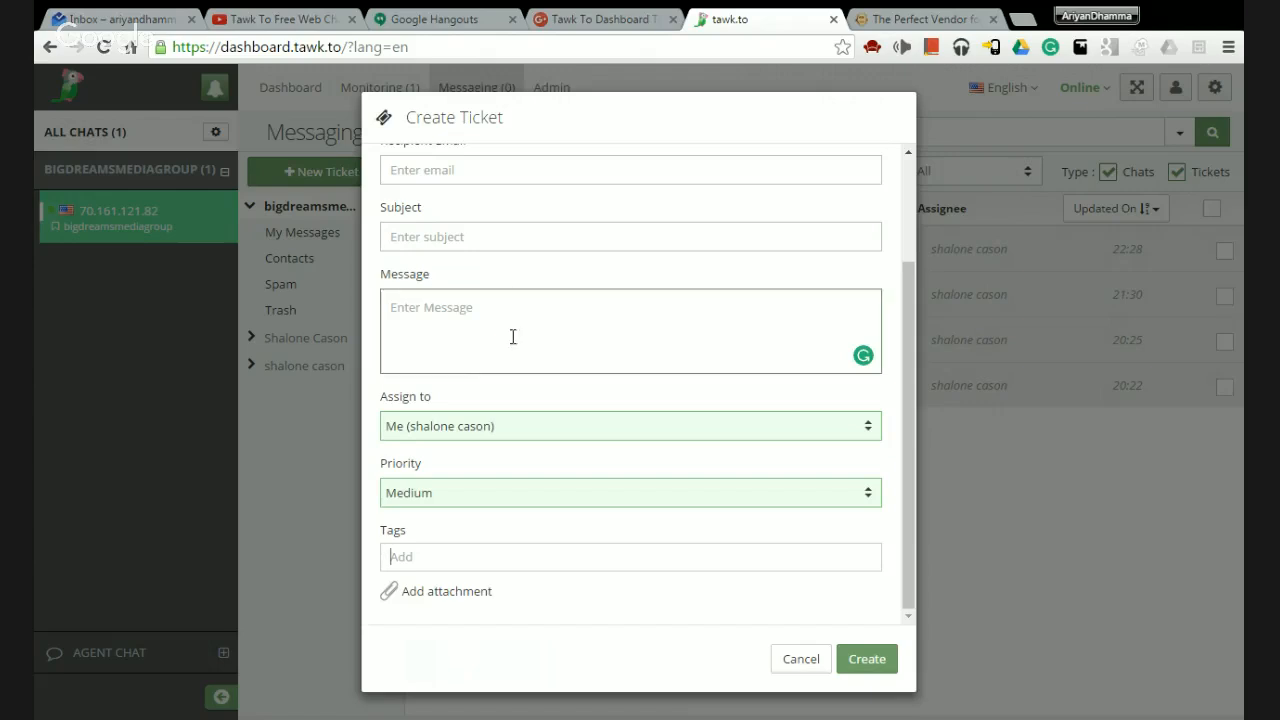
{"action": "scroll", "coordinate": [511, 337], "scroll_direction": "up", "scroll_amount": 2}
{"action": "scroll", "coordinate": [563, 223], "scroll_direction": "down", "scroll_amount": 2}
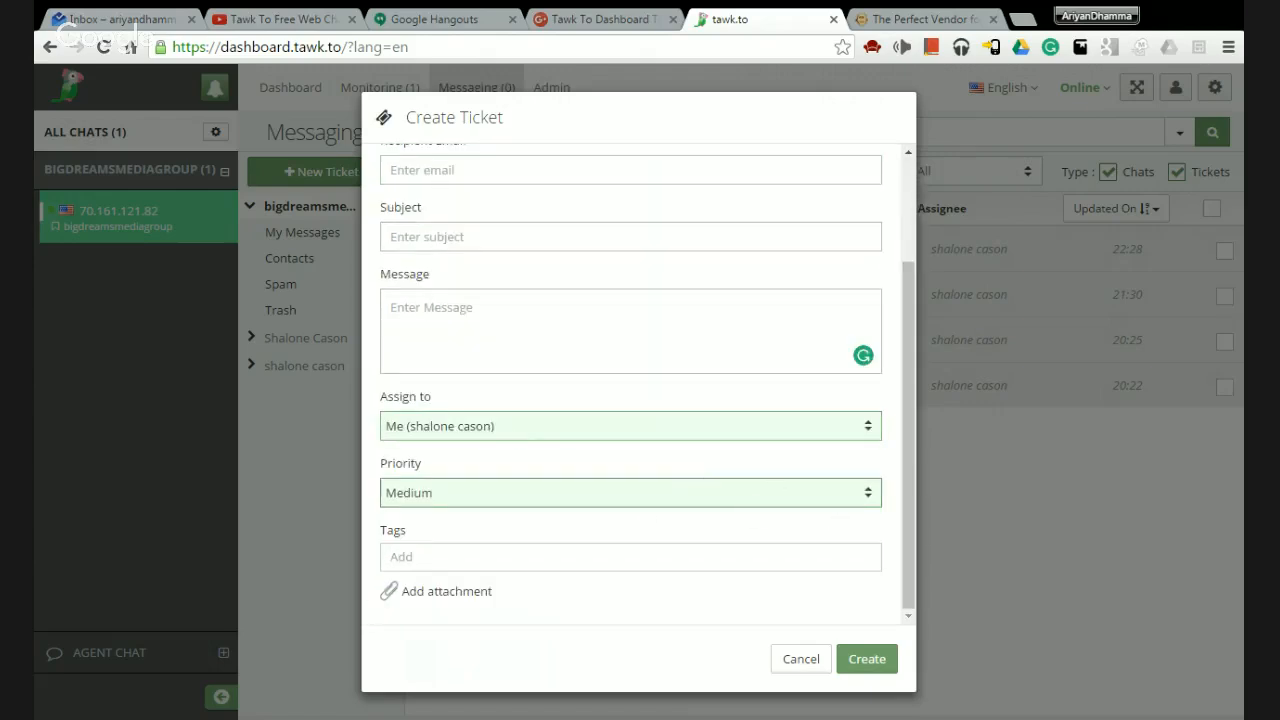
{"action": "scroll", "coordinate": [803, 308], "scroll_direction": "up", "scroll_amount": 3}
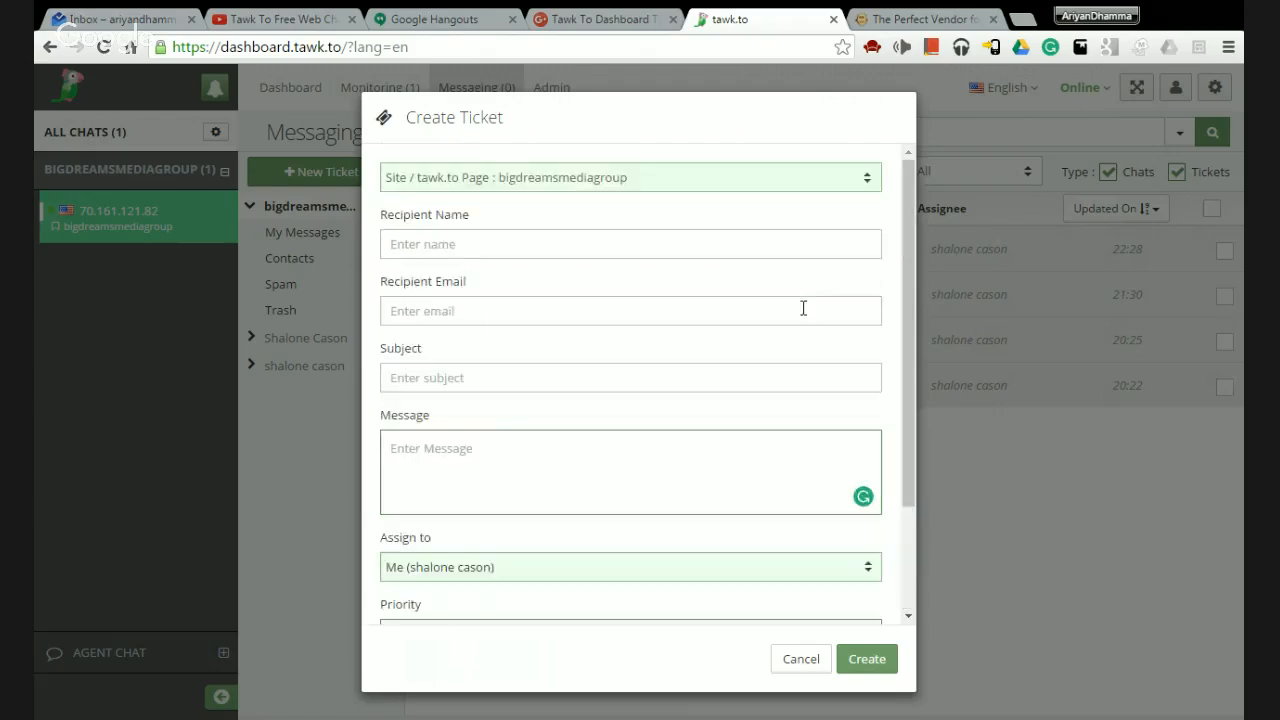
{"action": "scroll", "coordinate": [803, 308], "scroll_direction": "down", "scroll_amount": 1}
{"action": "scroll", "coordinate": [803, 308], "scroll_direction": "down", "scroll_amount": 1}
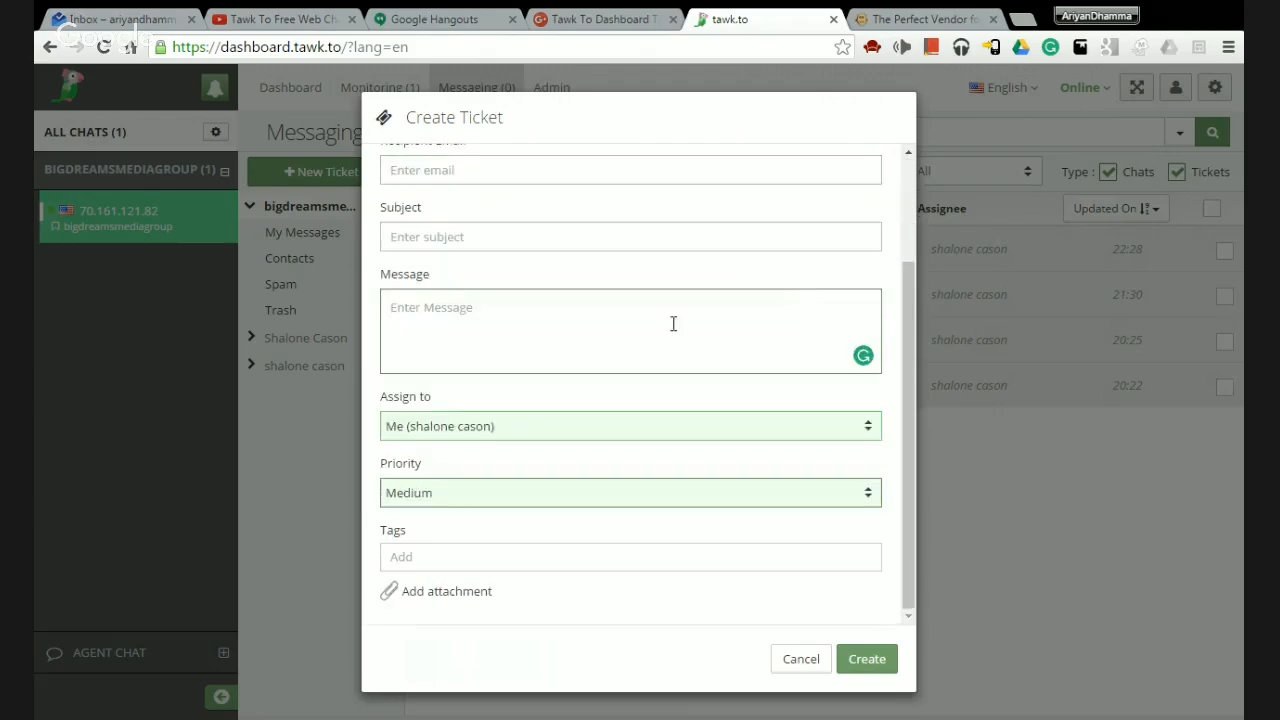
Cancel the unfinished ticket and go to the Admin page for bigdreamsmediagroup.
{"action": "left_click", "coordinate": [801, 659]}
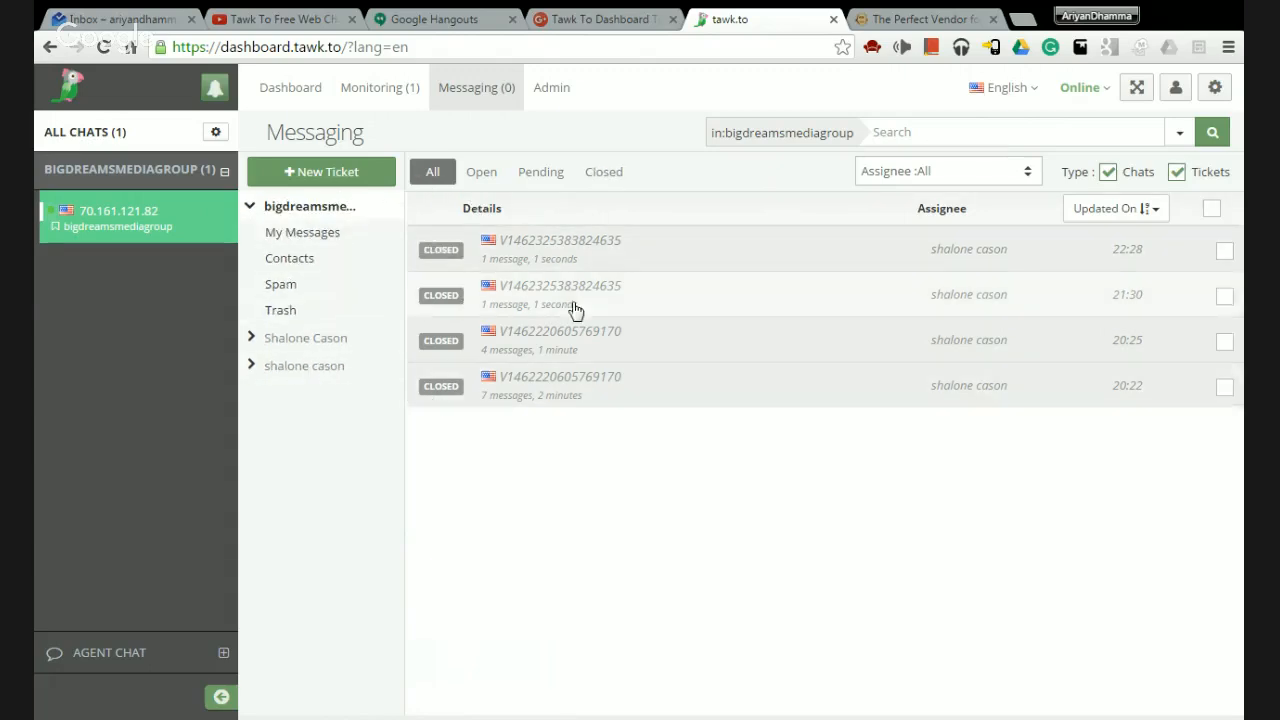
{"action": "left_click", "coordinate": [558, 88]}
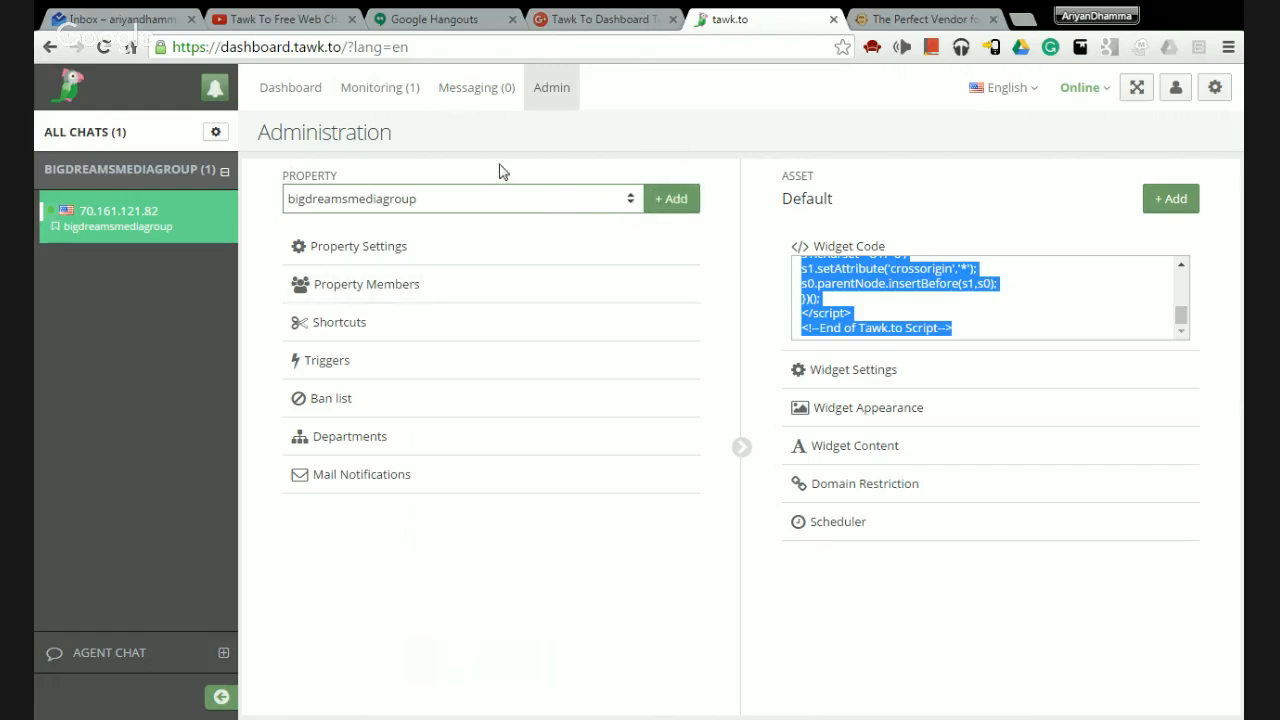
{"action": "left_click", "coordinate": [396, 250]}
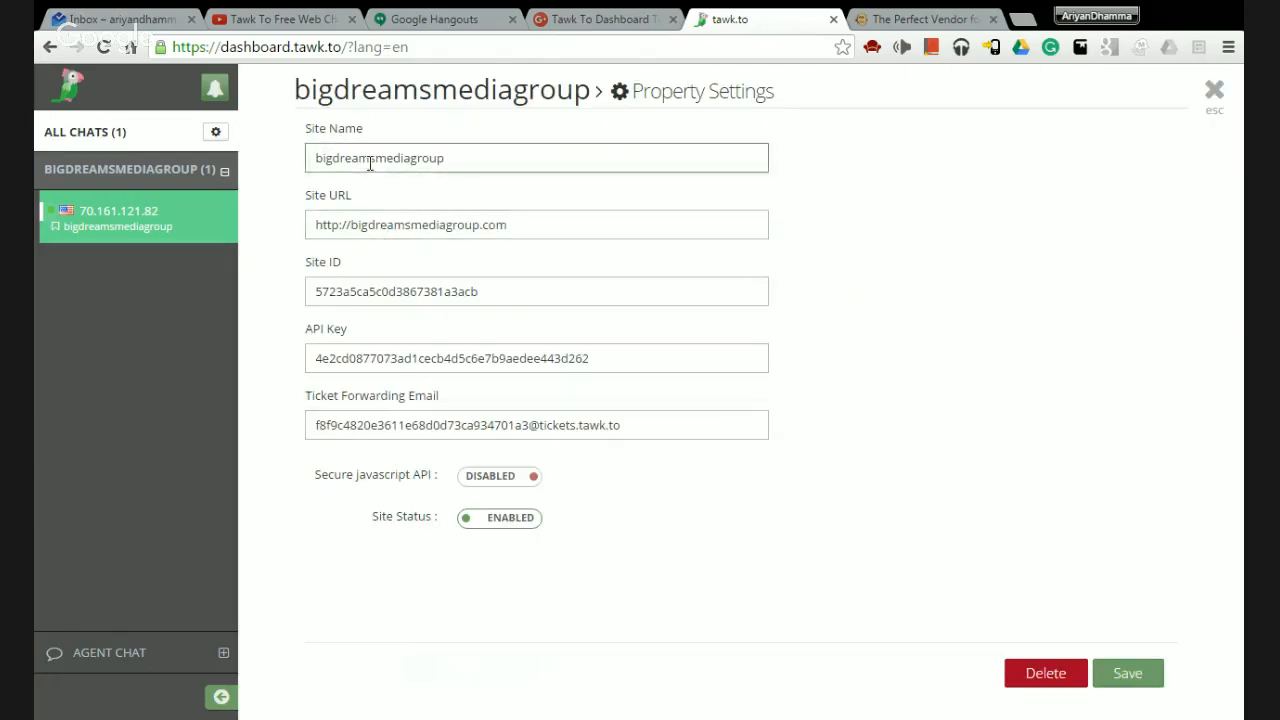
{"action": "left_click", "coordinate": [576, 155]}
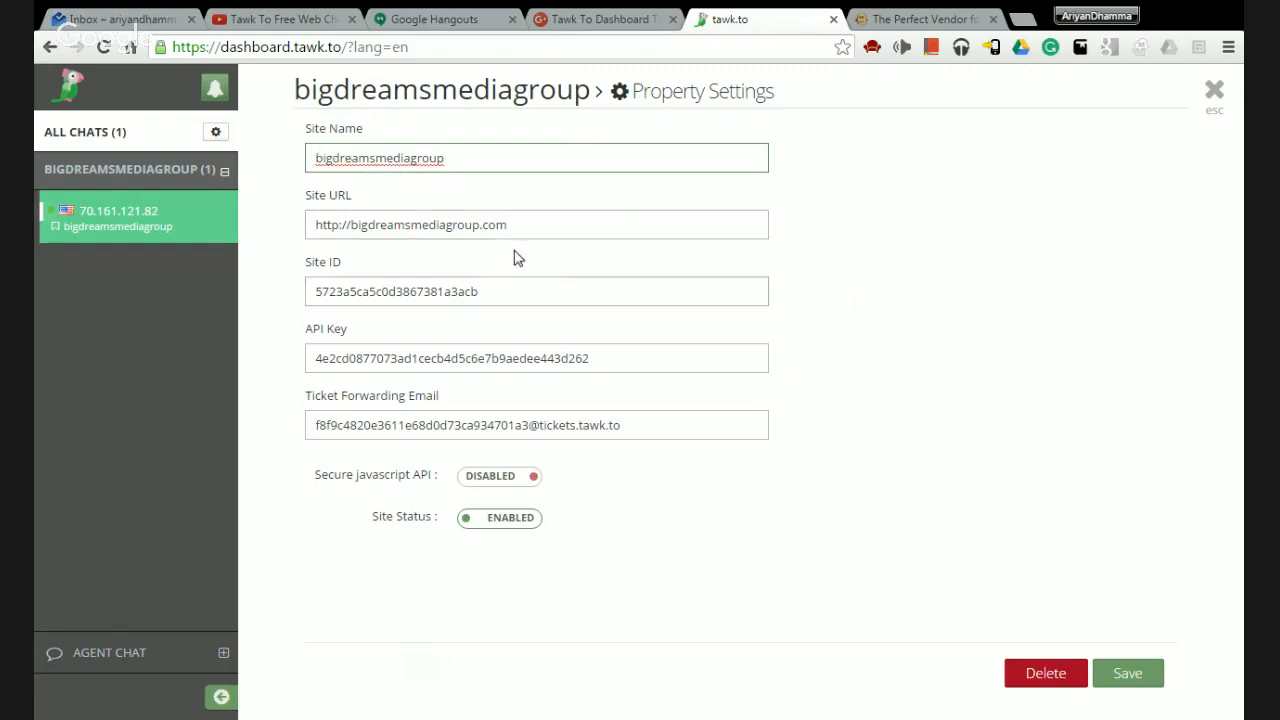
{"action": "left_click", "coordinate": [512, 225]}
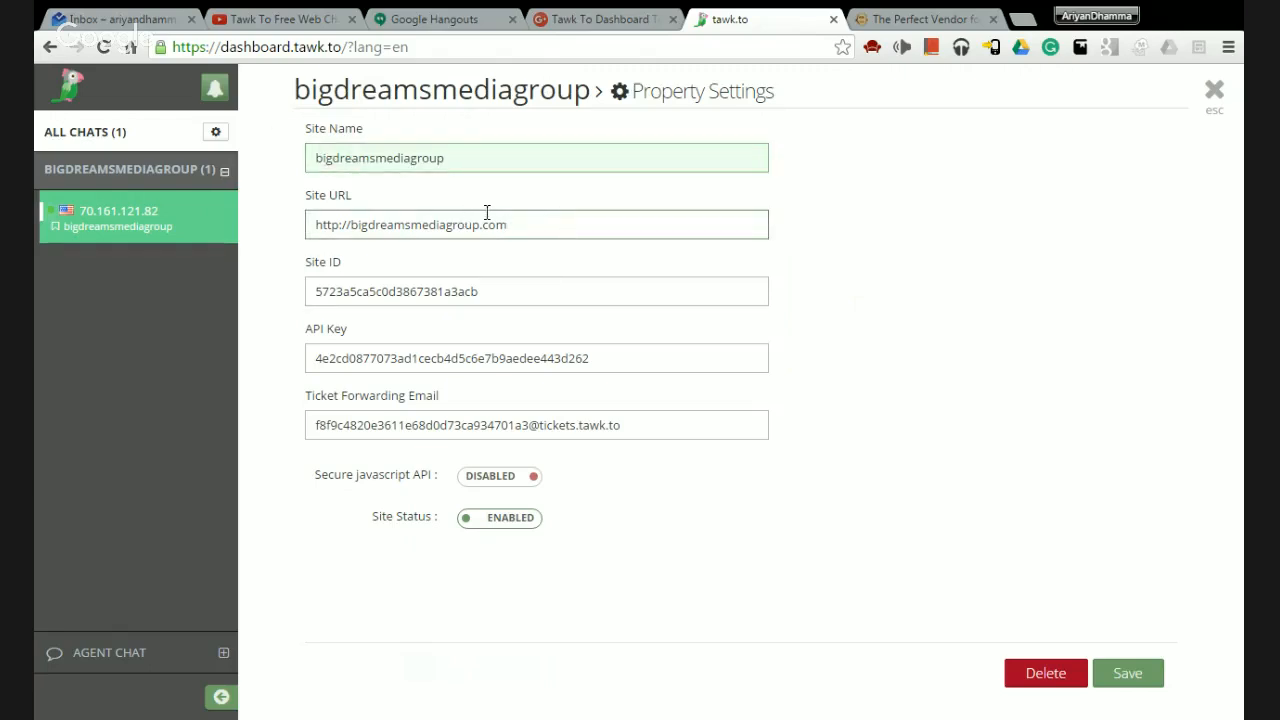
{"action": "left_click", "coordinate": [517, 297]}
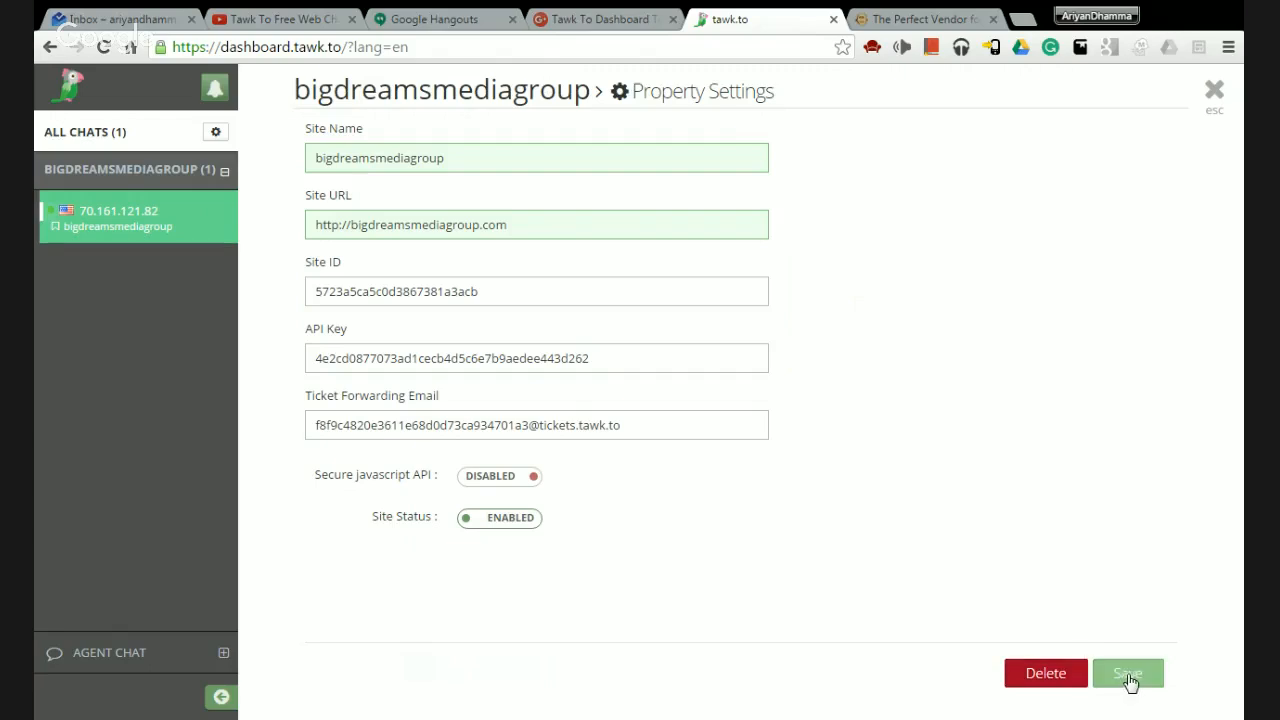
{"action": "left_click", "coordinate": [1213, 91]}
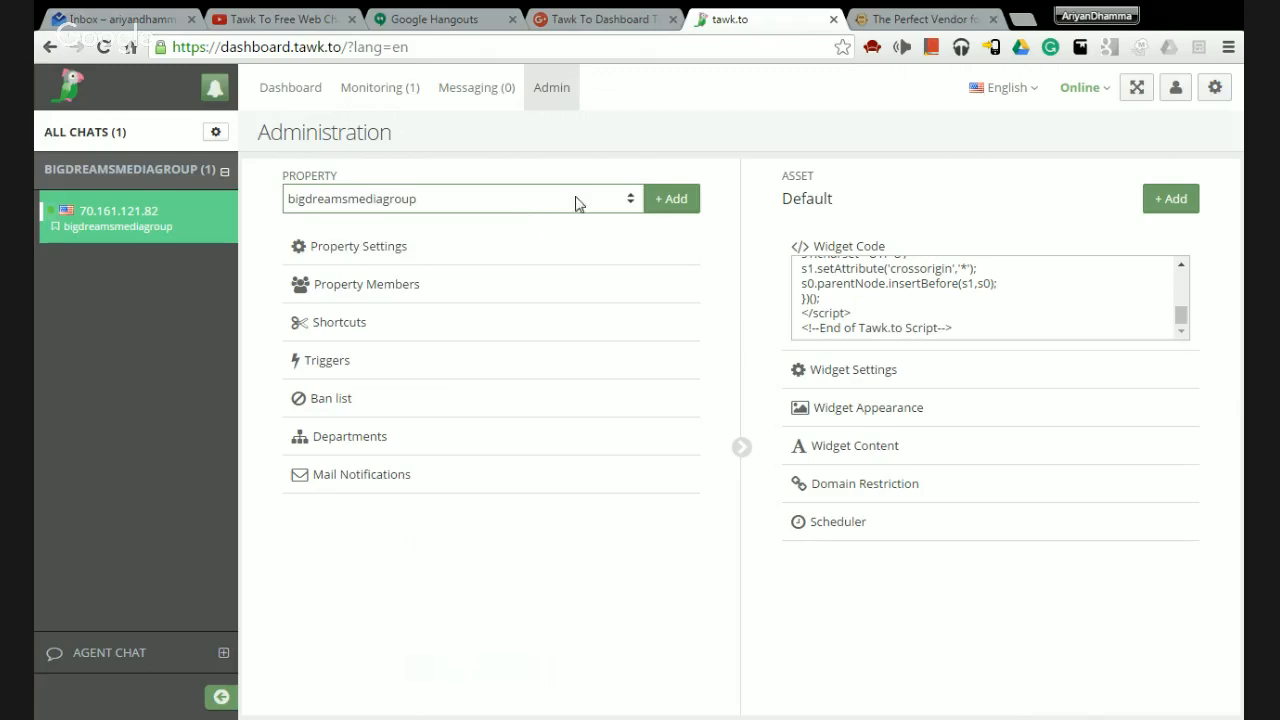
Open the new property form's Site Name and Site URL fields, then switch to bigdreamsmediagroup.com.
{"action": "left_click", "coordinate": [673, 200]}
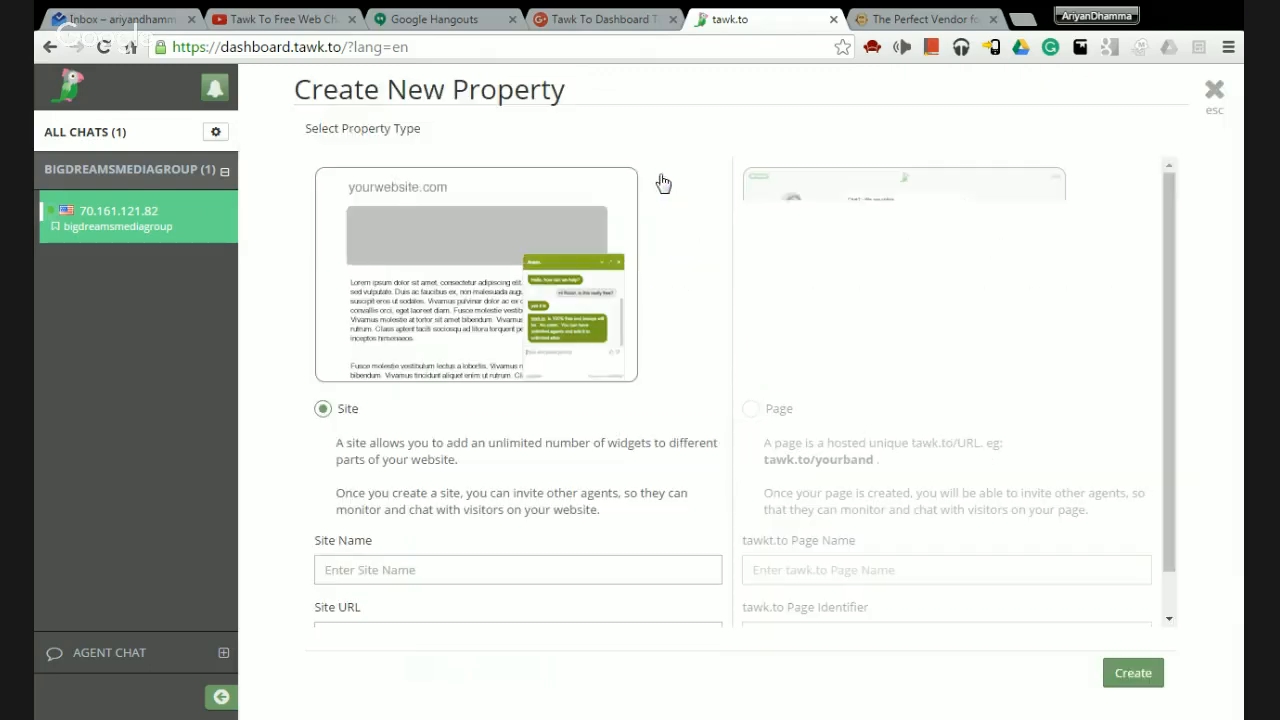
{"action": "scroll", "coordinate": [337, 443], "scroll_direction": "down", "scroll_amount": 1}
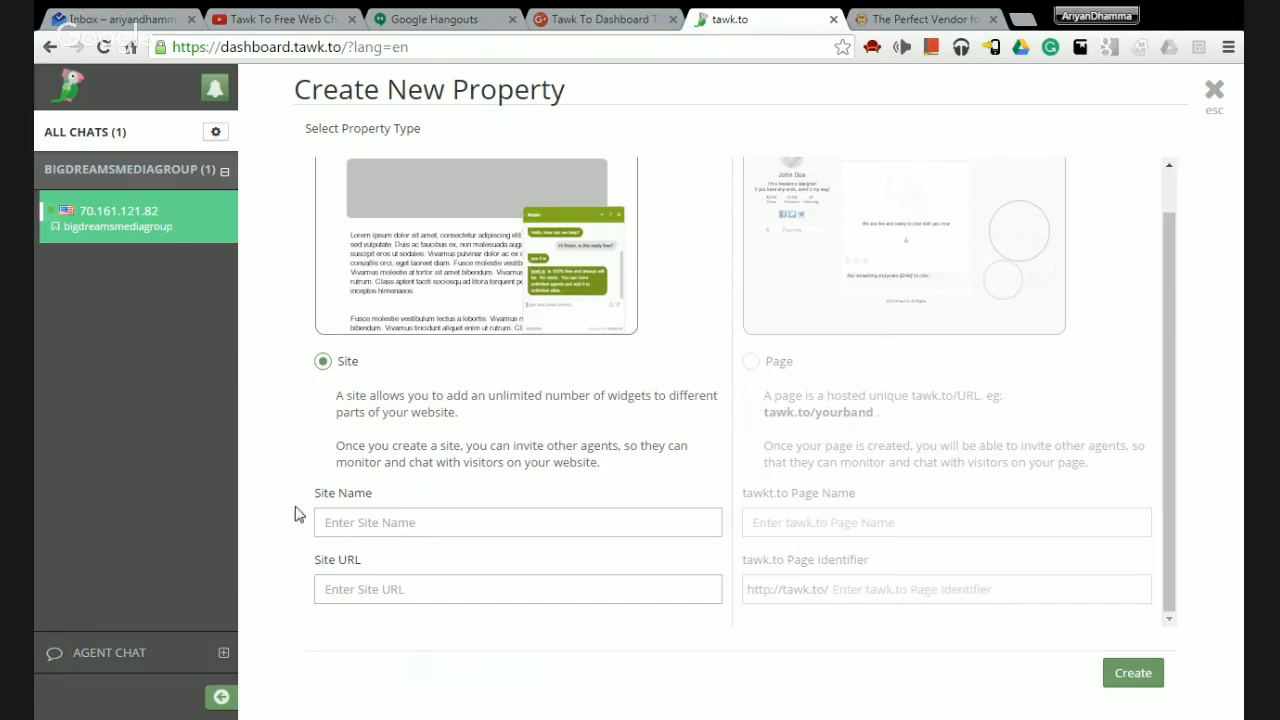
{"action": "left_click", "coordinate": [337, 525]}
{"action": "left_click", "coordinate": [337, 589]}
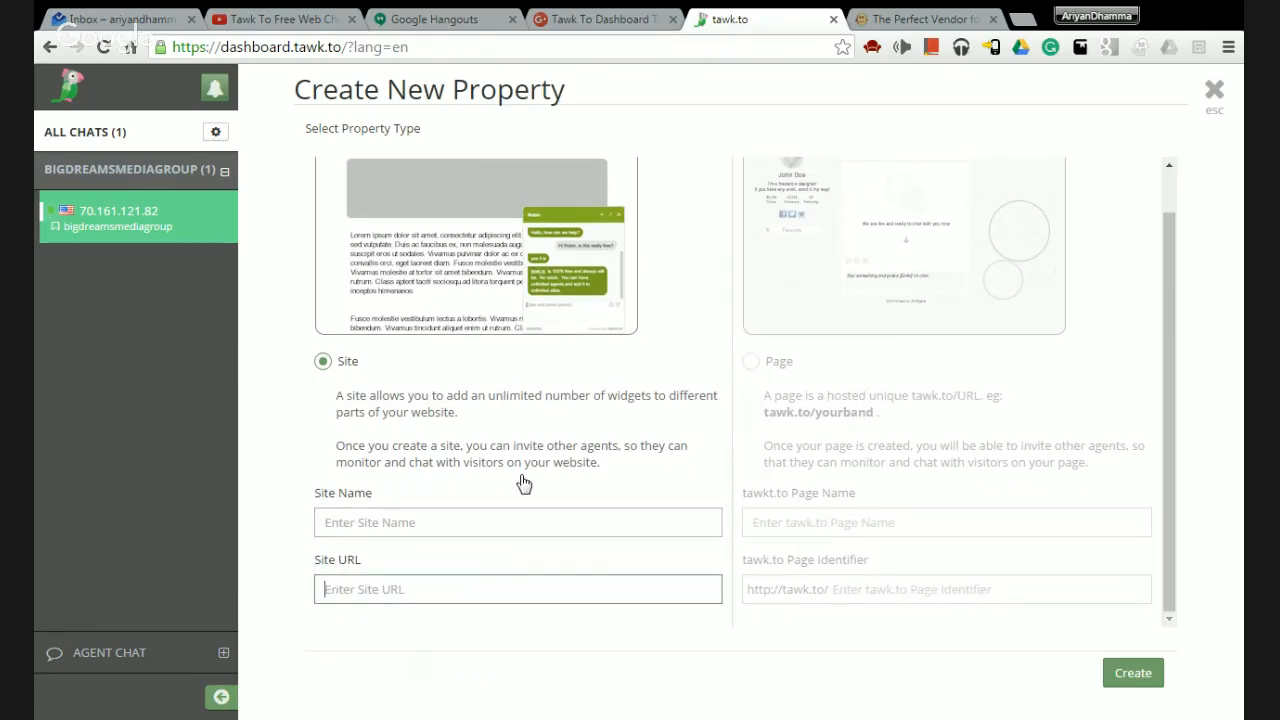
{"action": "scroll", "coordinate": [481, 428], "scroll_direction": "up", "scroll_amount": 1}
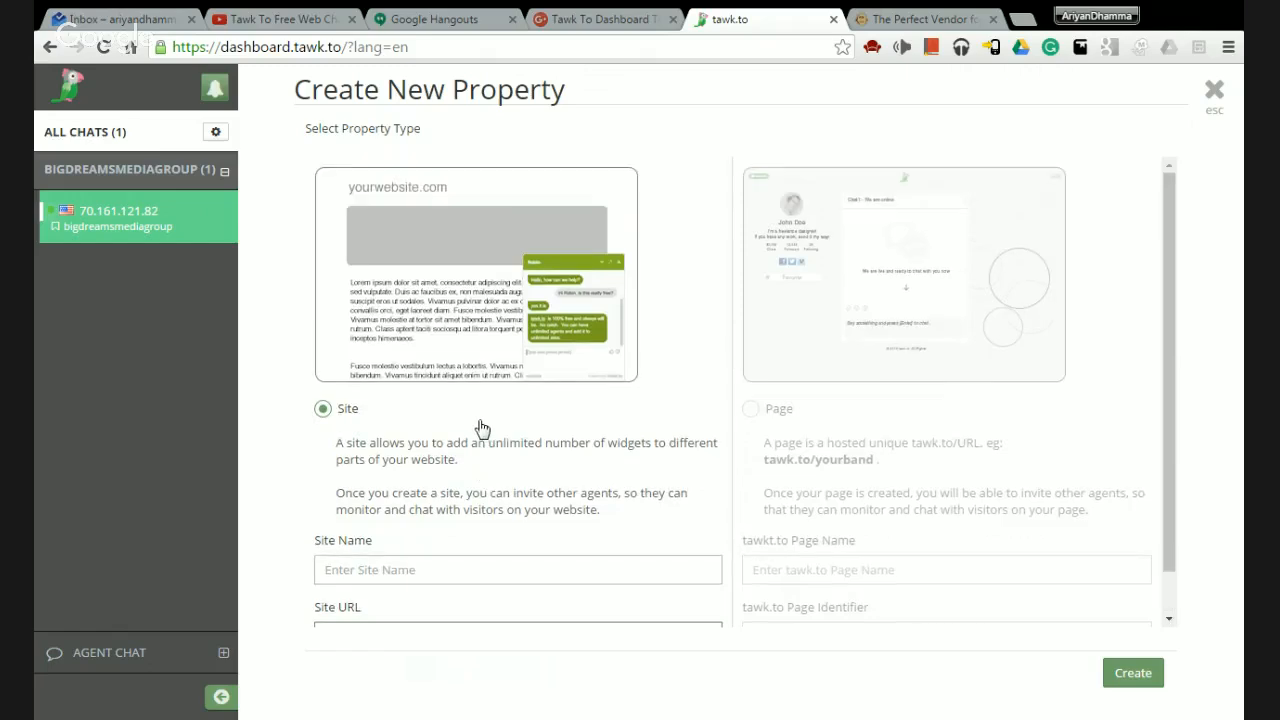
{"action": "scroll", "coordinate": [481, 428], "scroll_direction": "down", "scroll_amount": 1}
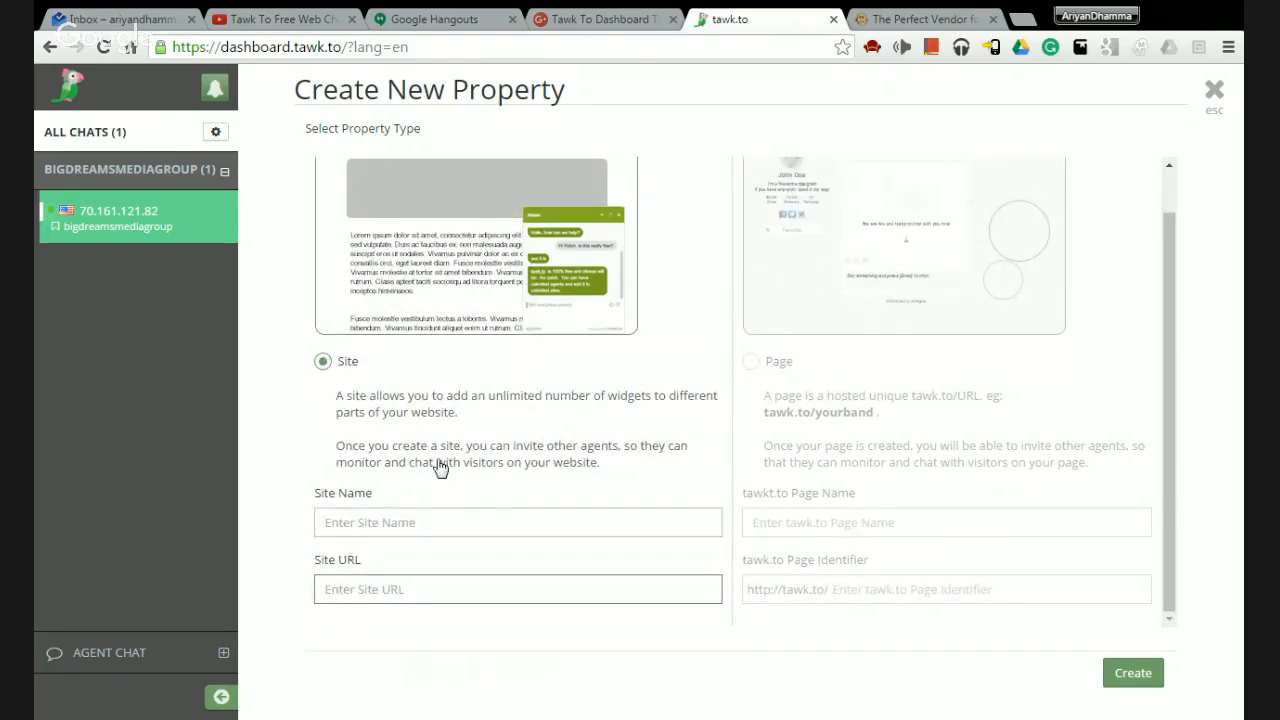
{"action": "left_click", "coordinate": [950, 19]}
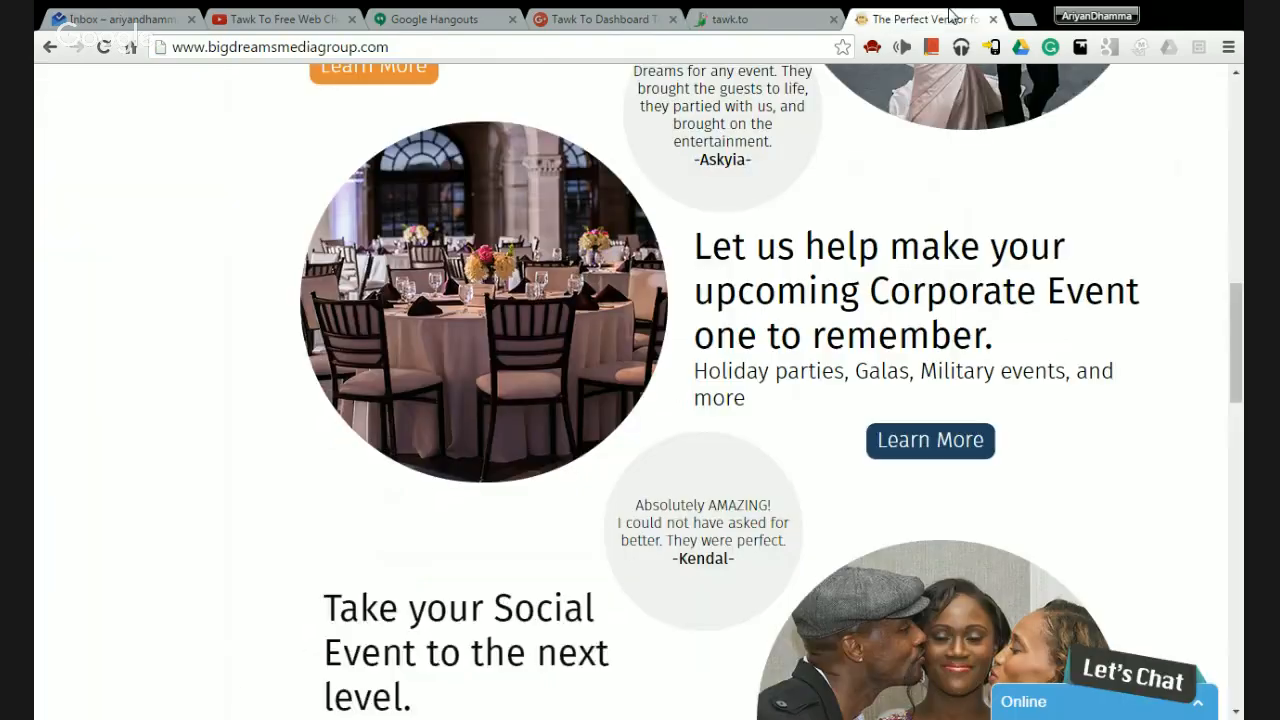
Expand the Online chat widget on the website, minimise it, and return to tawk.to.
{"action": "left_click", "coordinate": [1128, 706]}
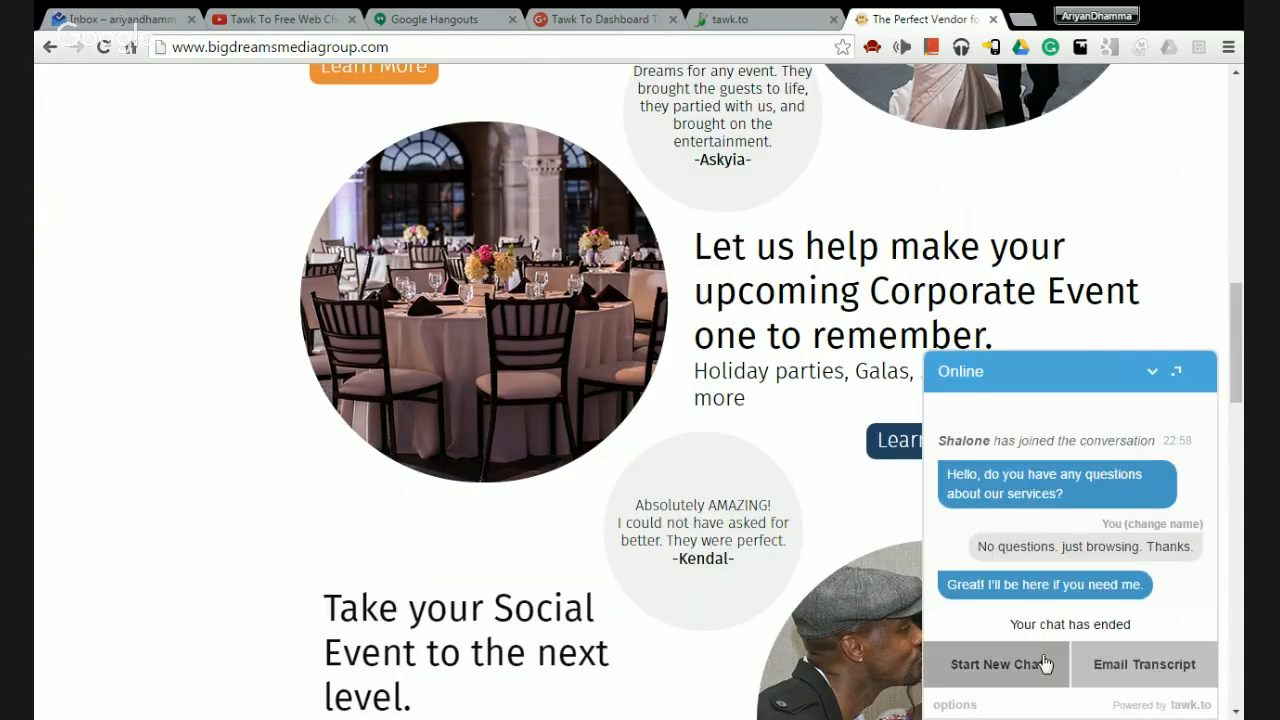
{"action": "left_click", "coordinate": [1154, 372]}
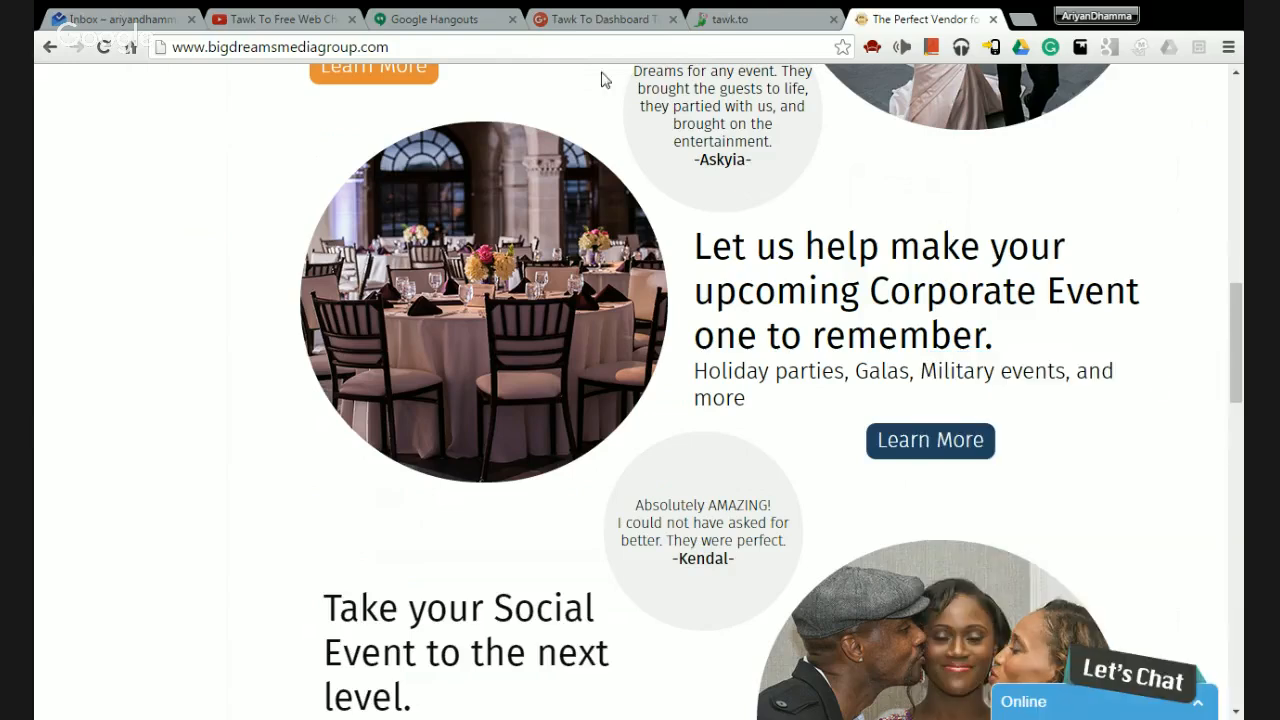
{"action": "left_click", "coordinate": [792, 18]}
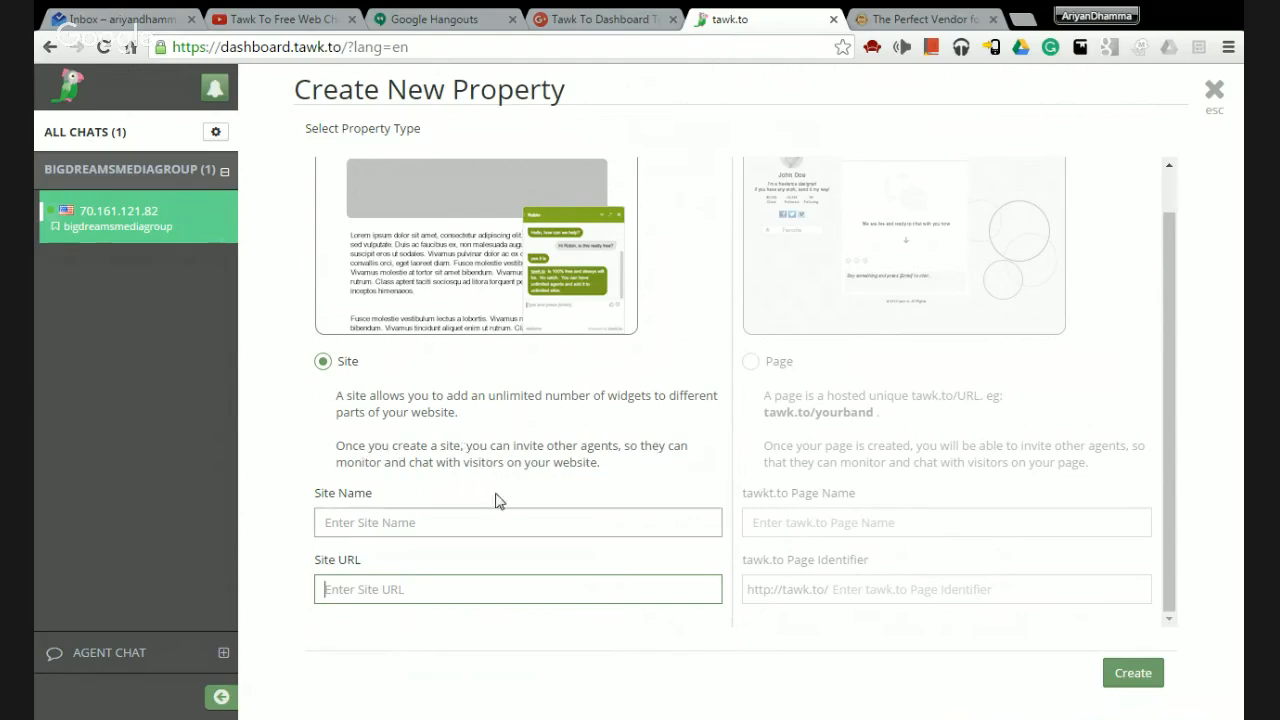
Toggle the new property's type between Site and Page.
{"action": "scroll", "coordinate": [650, 478], "scroll_direction": "up", "scroll_amount": 1}
{"action": "scroll", "coordinate": [649, 480], "scroll_direction": "down", "scroll_amount": 1}
{"action": "left_click", "coordinate": [751, 361]}
{"action": "scroll", "coordinate": [400, 395], "scroll_direction": "up", "scroll_amount": 1}
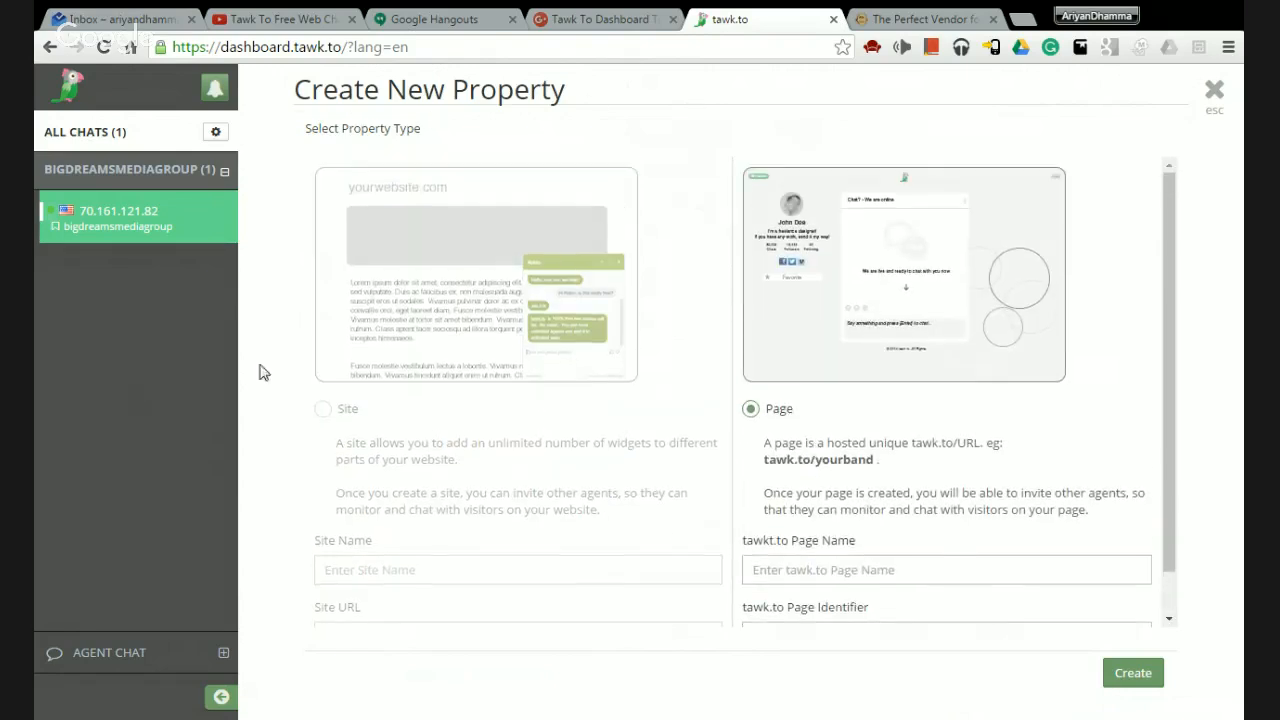
{"action": "left_click", "coordinate": [322, 408]}
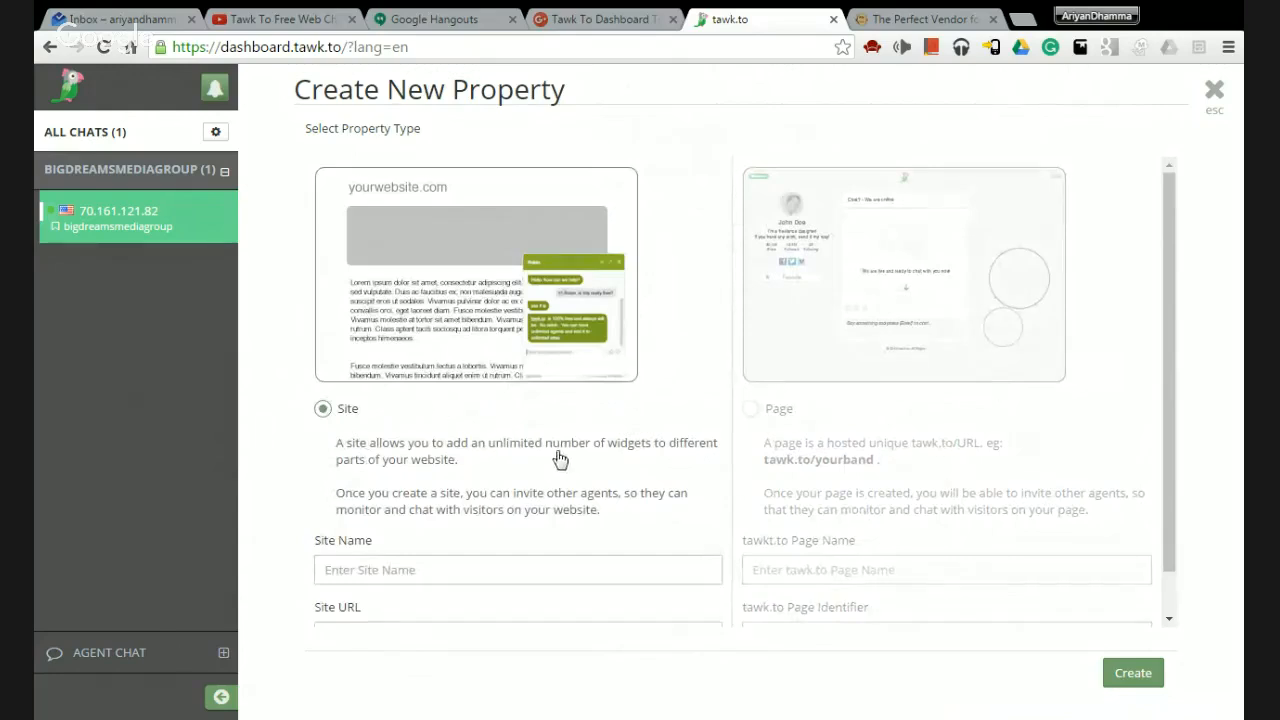
{"action": "left_click", "coordinate": [751, 410]}
{"action": "scroll", "coordinate": [808, 380], "scroll_direction": "down", "scroll_amount": 1}
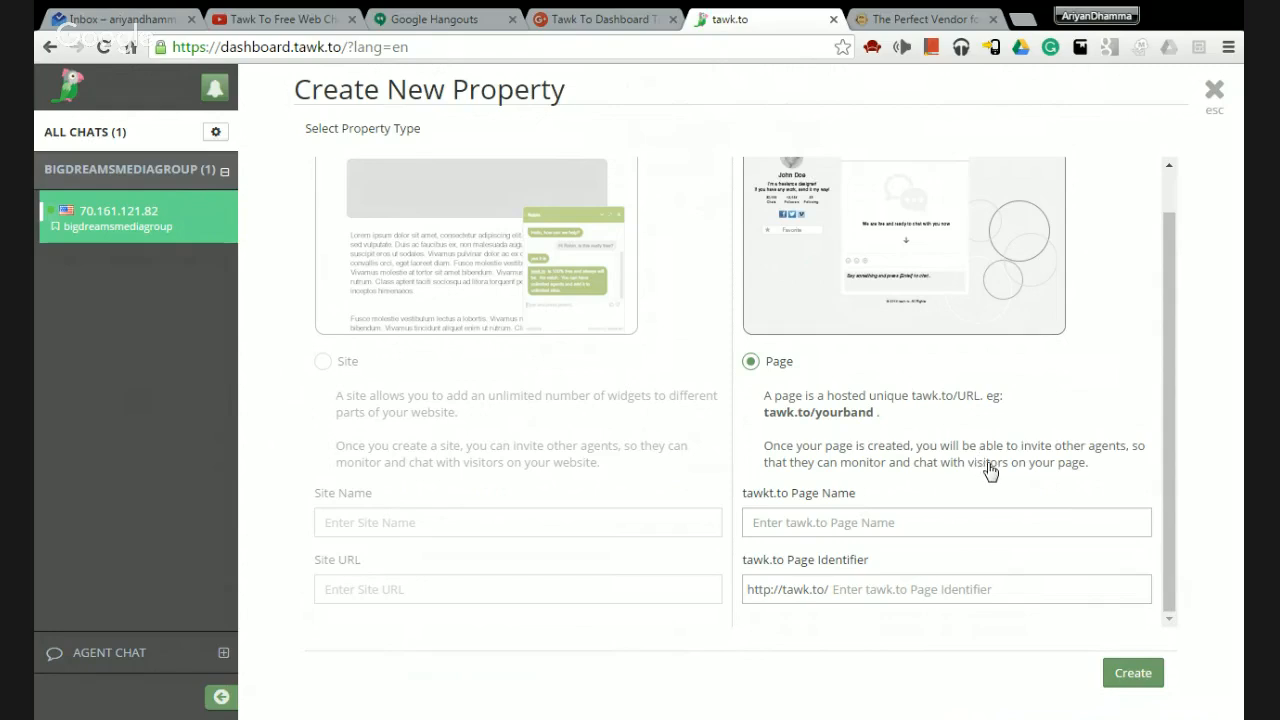
Inspect the Page Name and Page Identifier fields, then close the form without creating anything.
{"action": "left_click", "coordinate": [884, 532]}
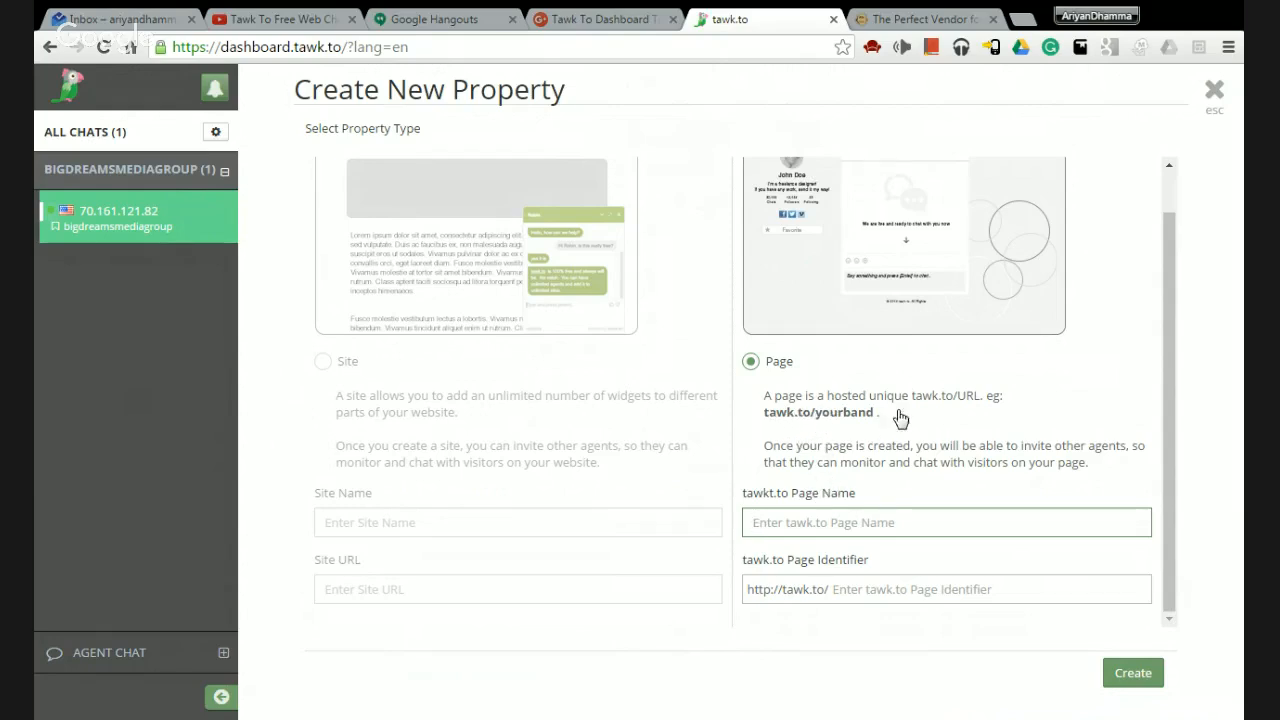
{"action": "left_click", "coordinate": [918, 589]}
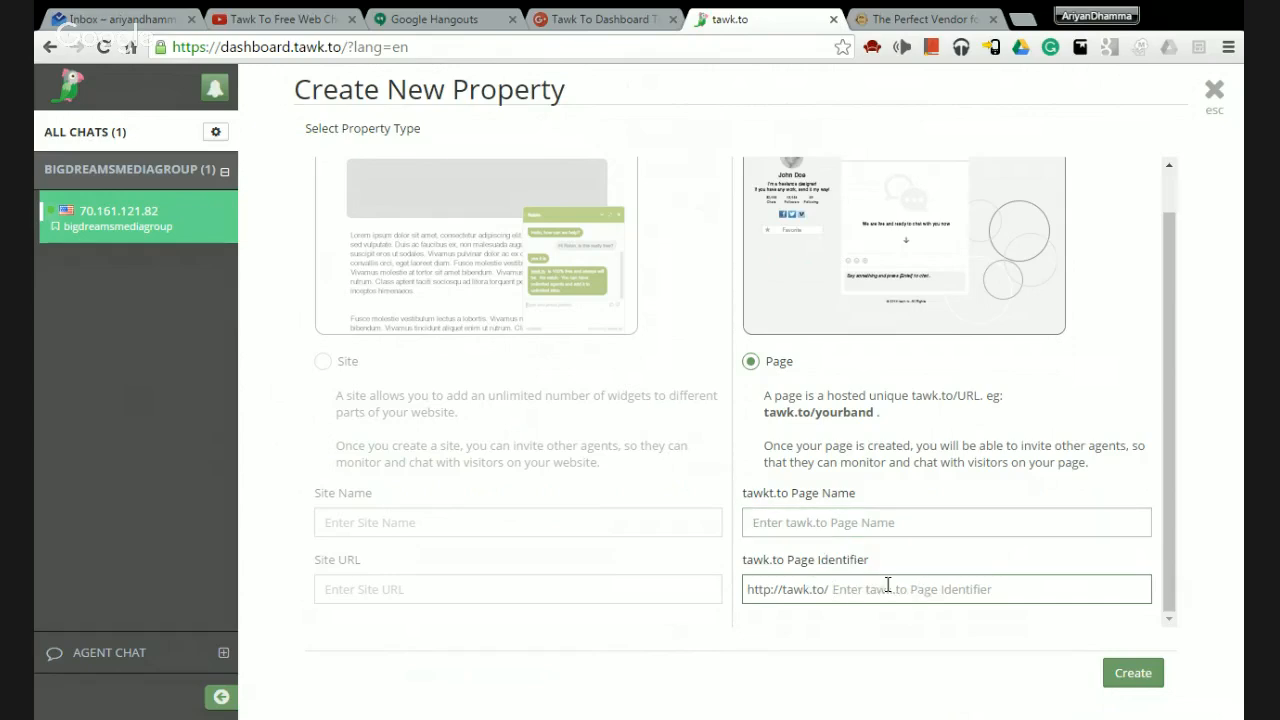
{"action": "left_click", "coordinate": [829, 522]}
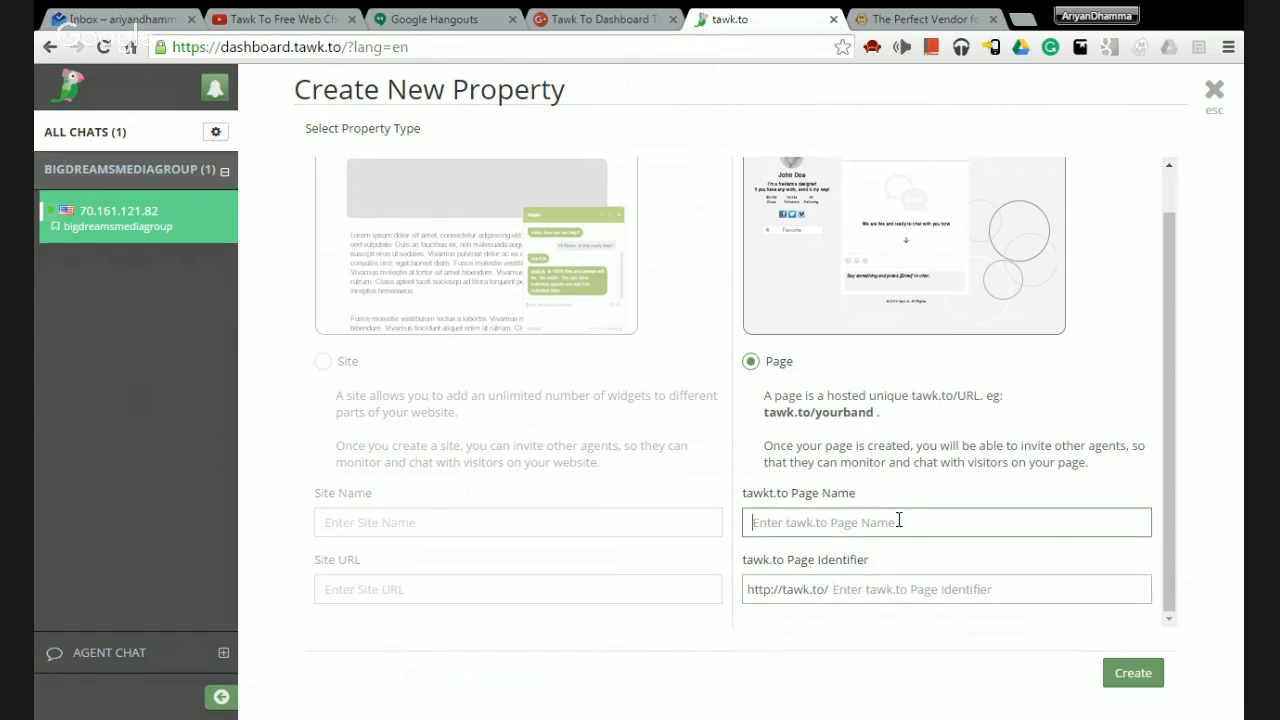
{"action": "left_click", "coordinate": [949, 591]}
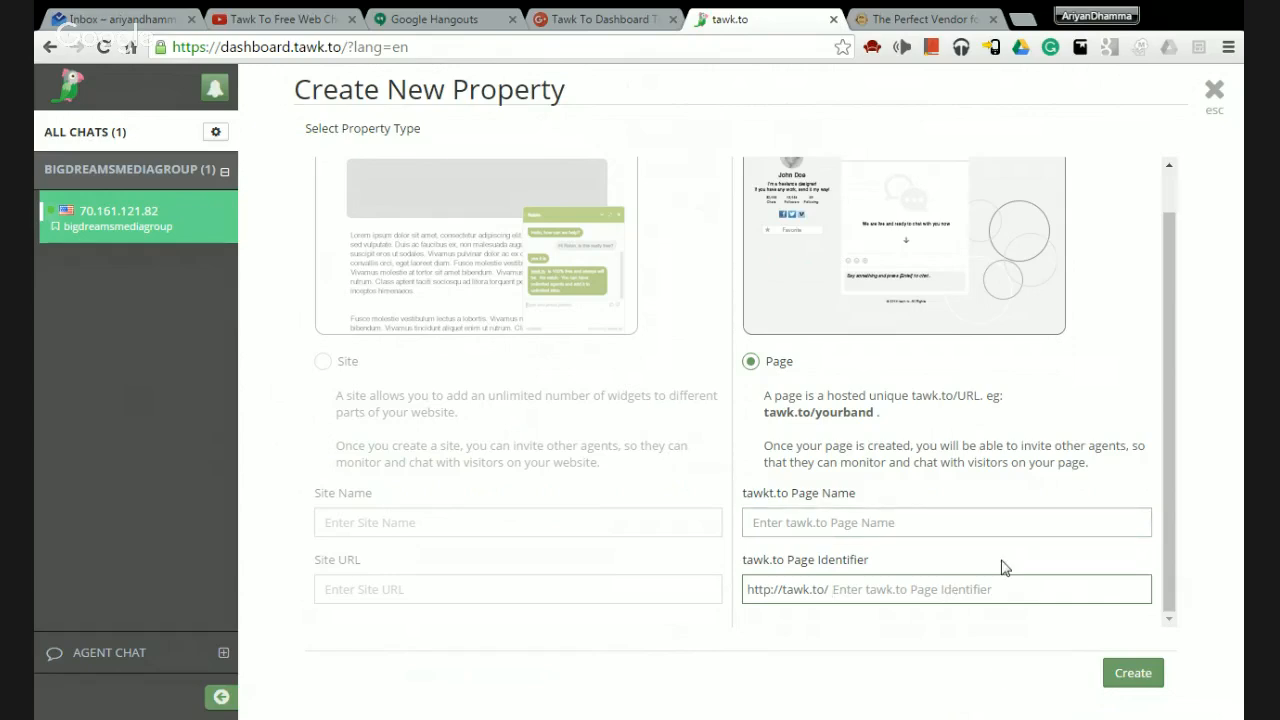
{"action": "left_click", "coordinate": [957, 522]}
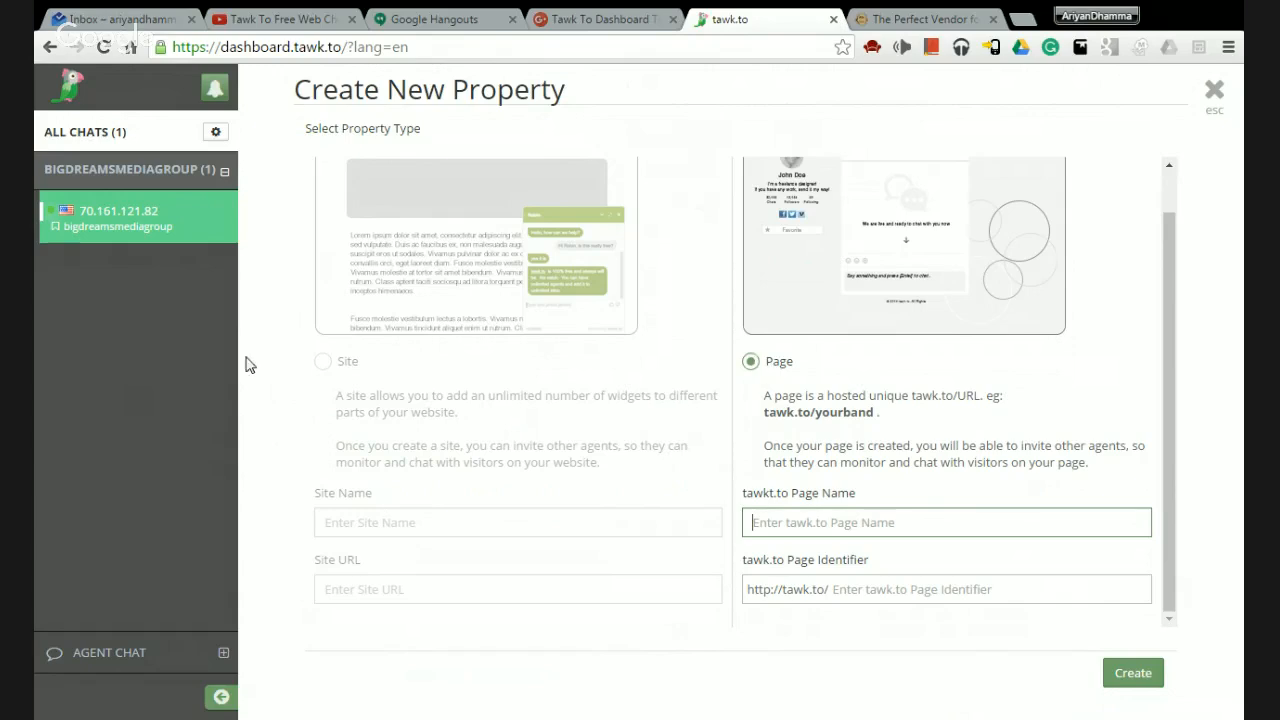
{"action": "left_click", "coordinate": [321, 366]}
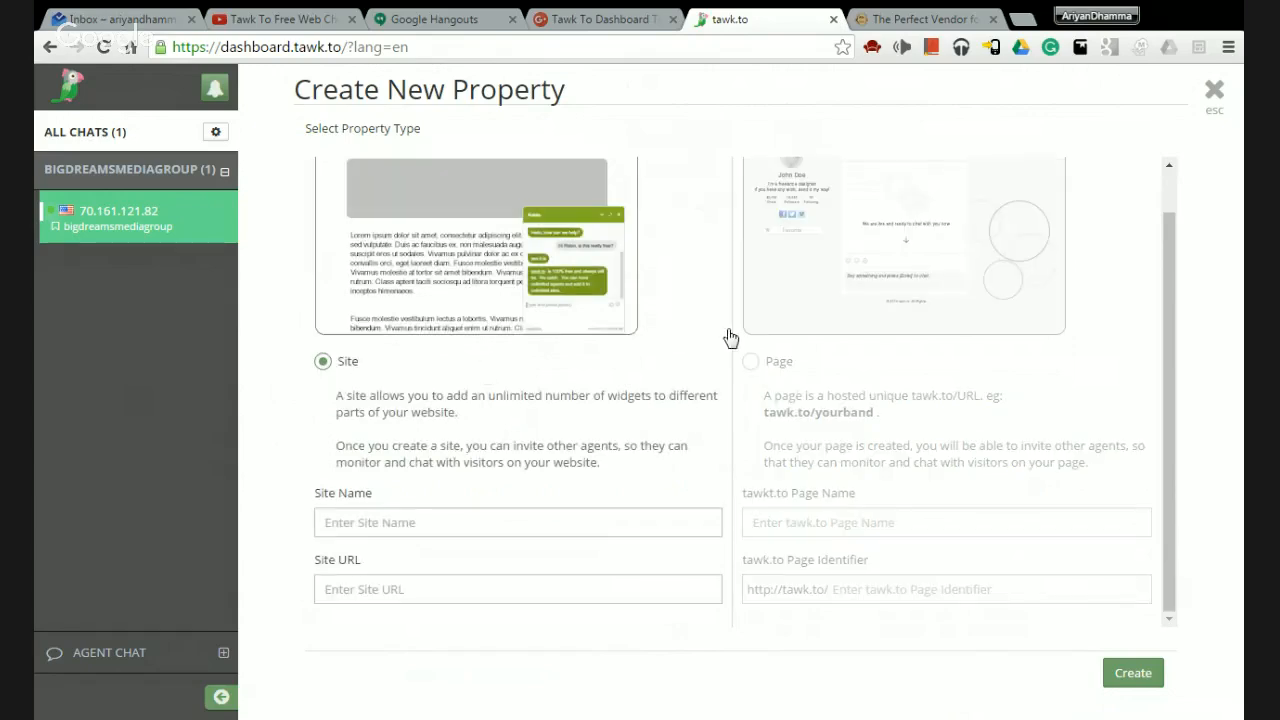
{"action": "left_click", "coordinate": [752, 362]}
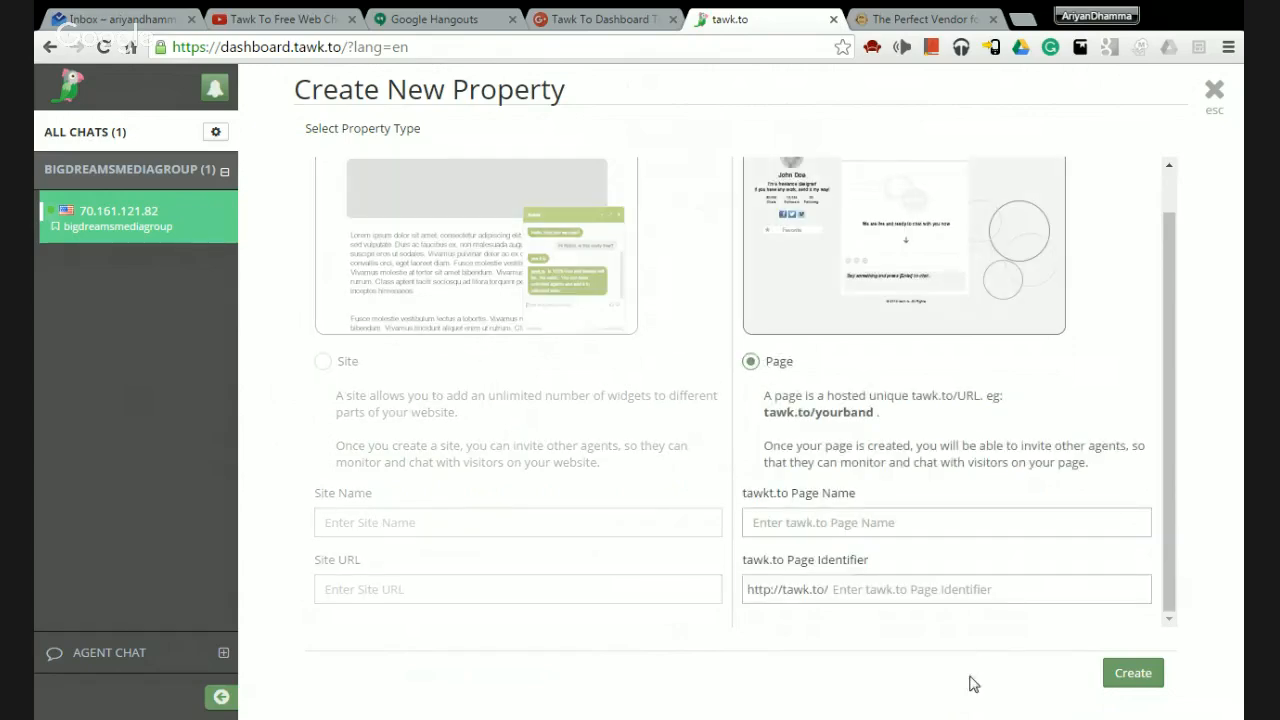
{"action": "left_click", "coordinate": [1213, 91]}
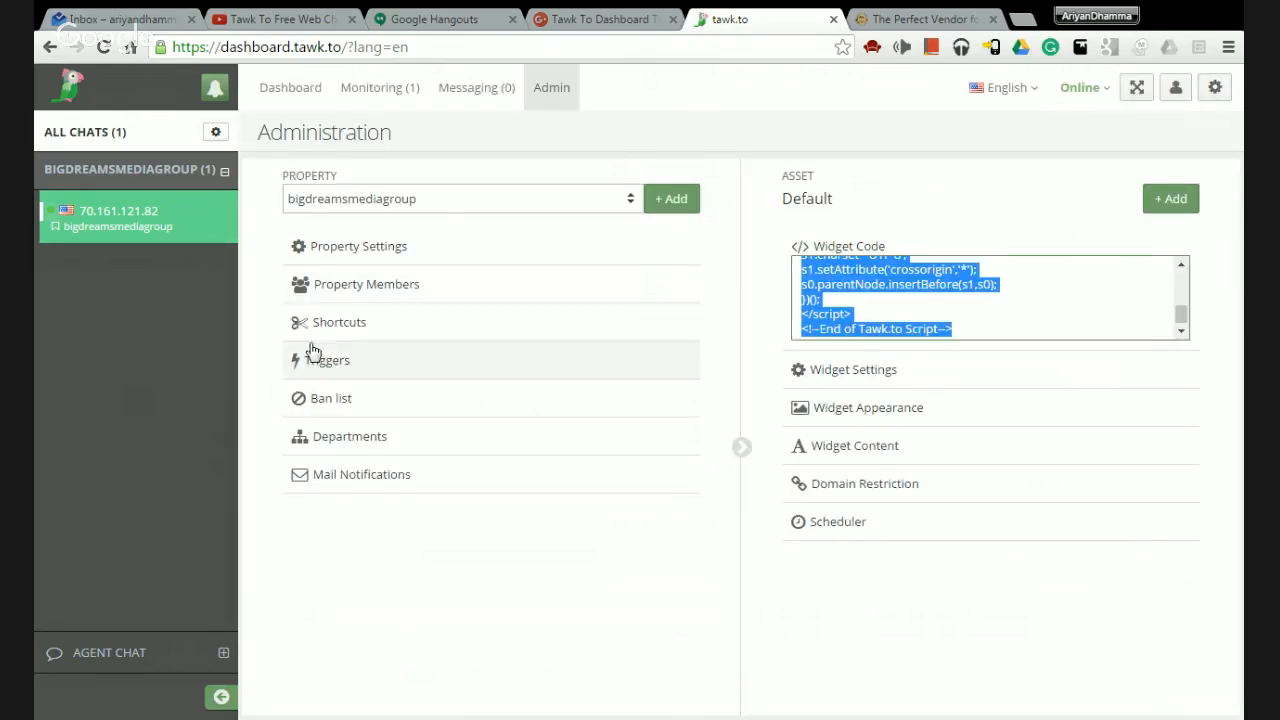
Open bigdreamsmediagroup's Property Settings, save them, and close the panel.
{"action": "left_click", "coordinate": [361, 254]}
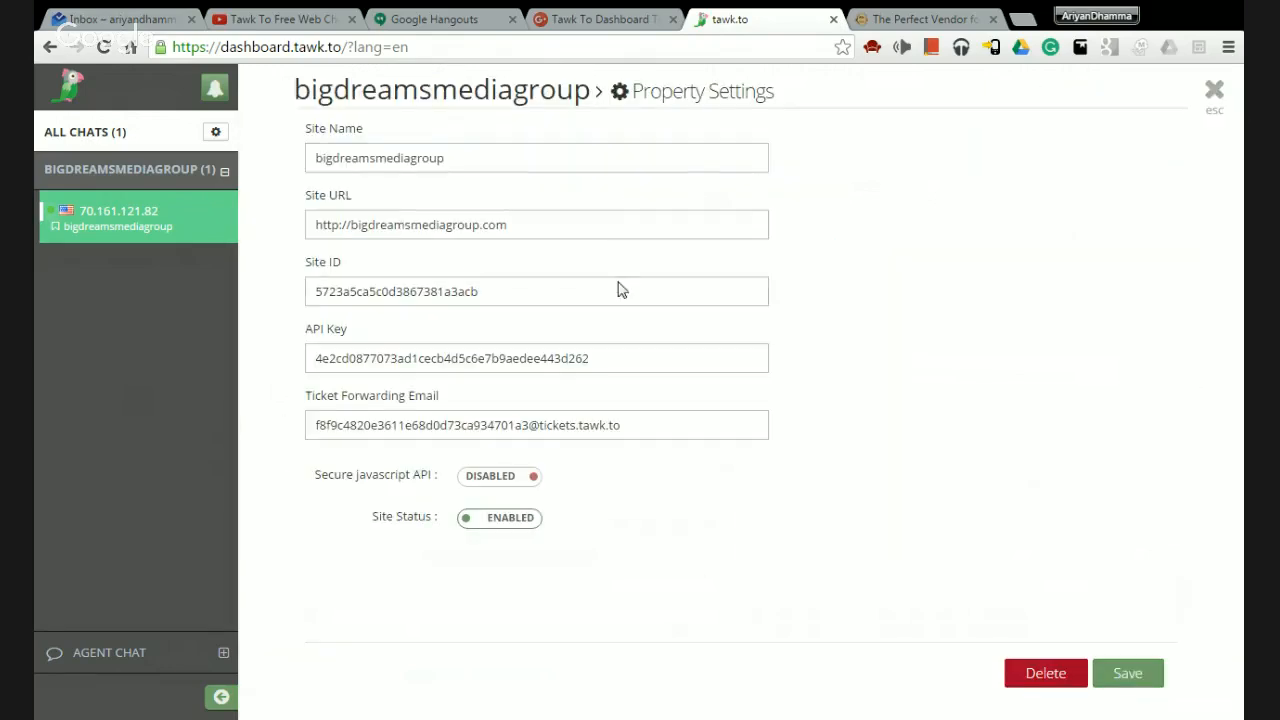
{"action": "left_click", "coordinate": [1134, 697]}
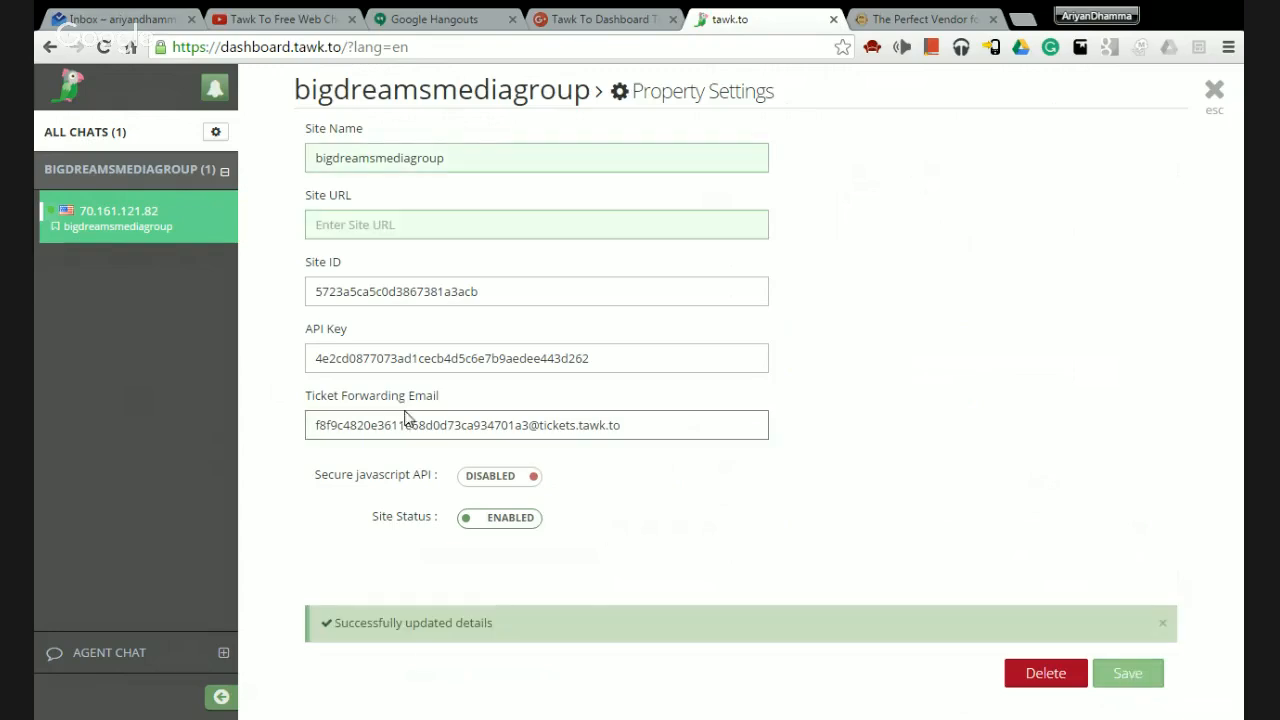
{"action": "left_click", "coordinate": [1218, 100]}
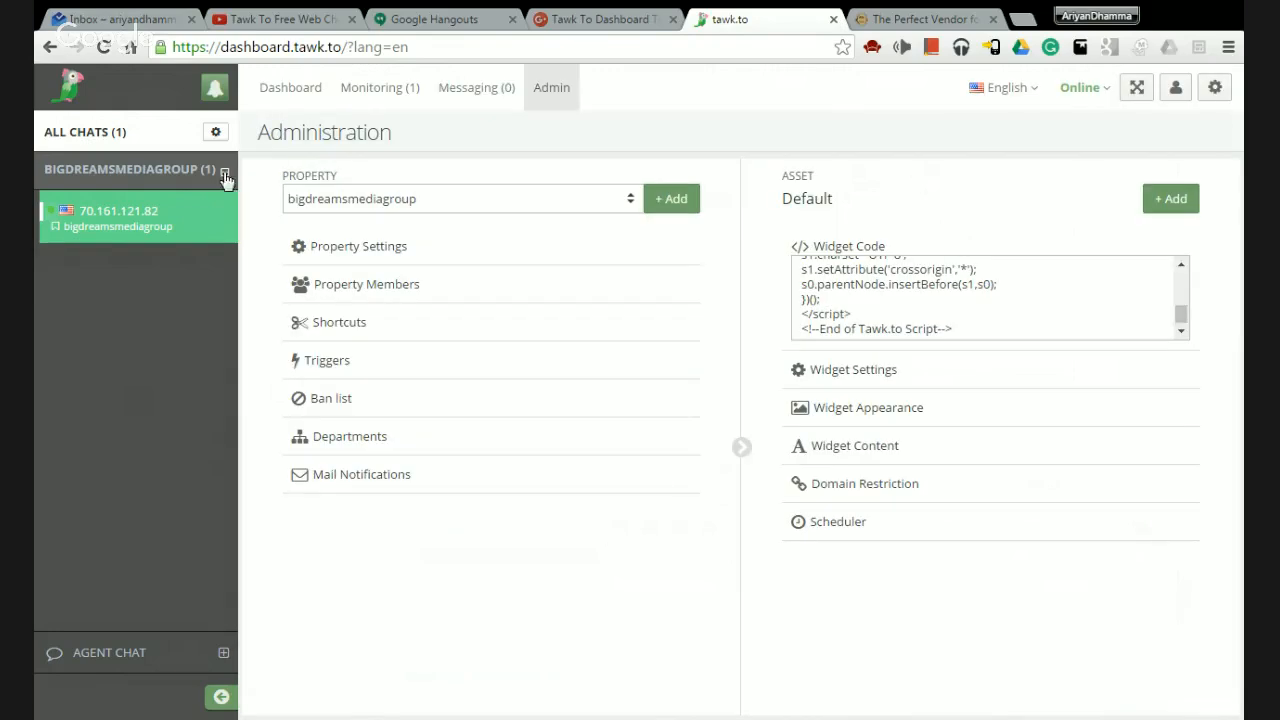
{"action": "left_click", "coordinate": [392, 285]}
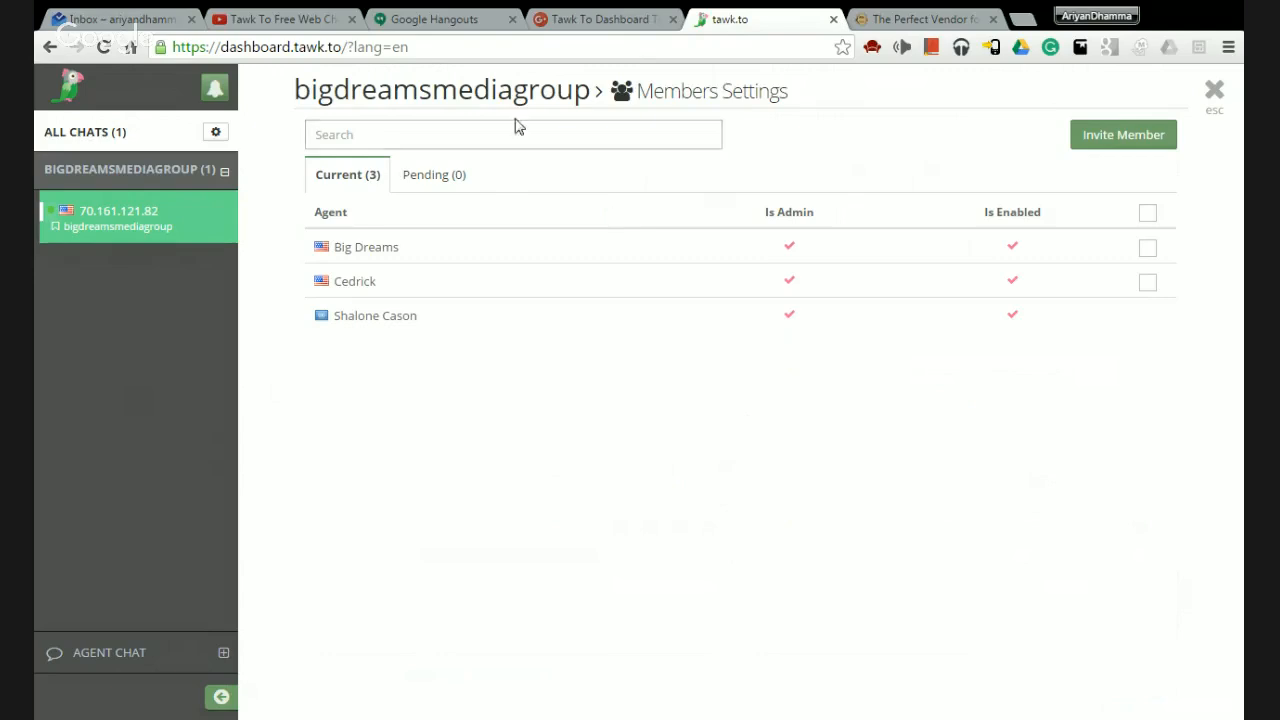
{"action": "left_click", "coordinate": [1127, 136]}
{"action": "left_click", "coordinate": [381, 190]}
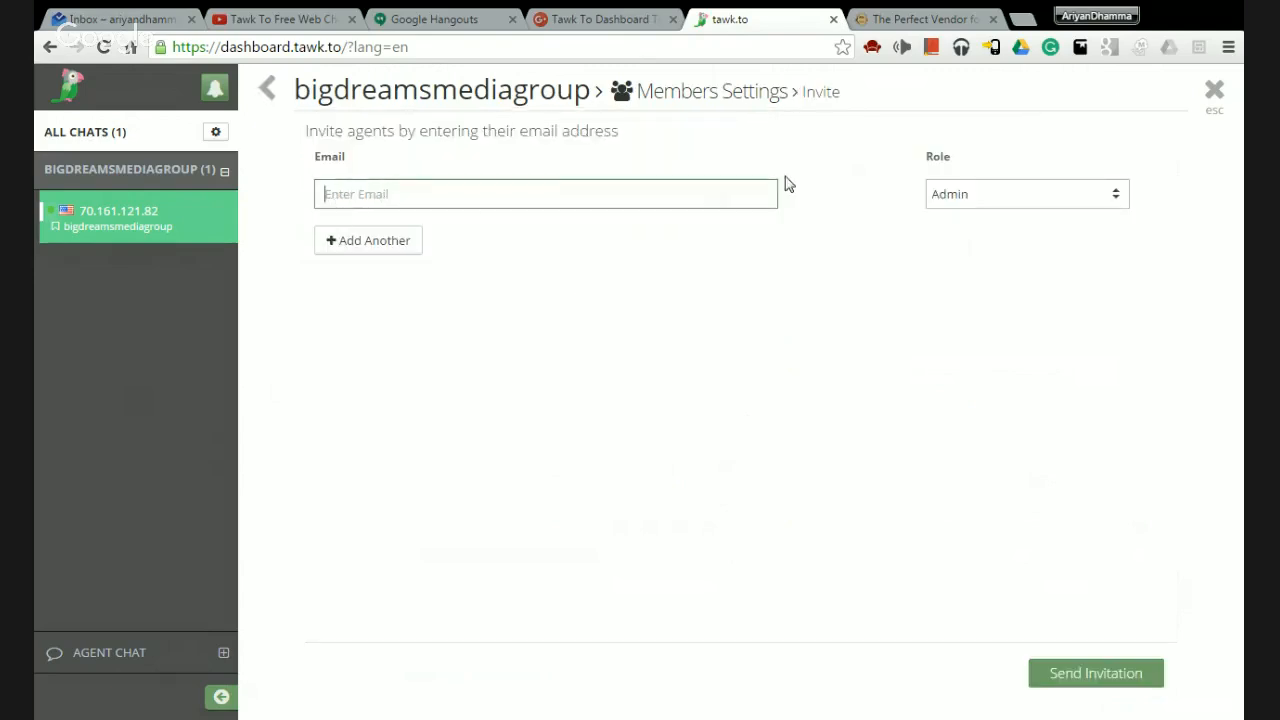
{"action": "left_click", "coordinate": [975, 195]}
{"action": "left_click", "coordinate": [951, 240]}
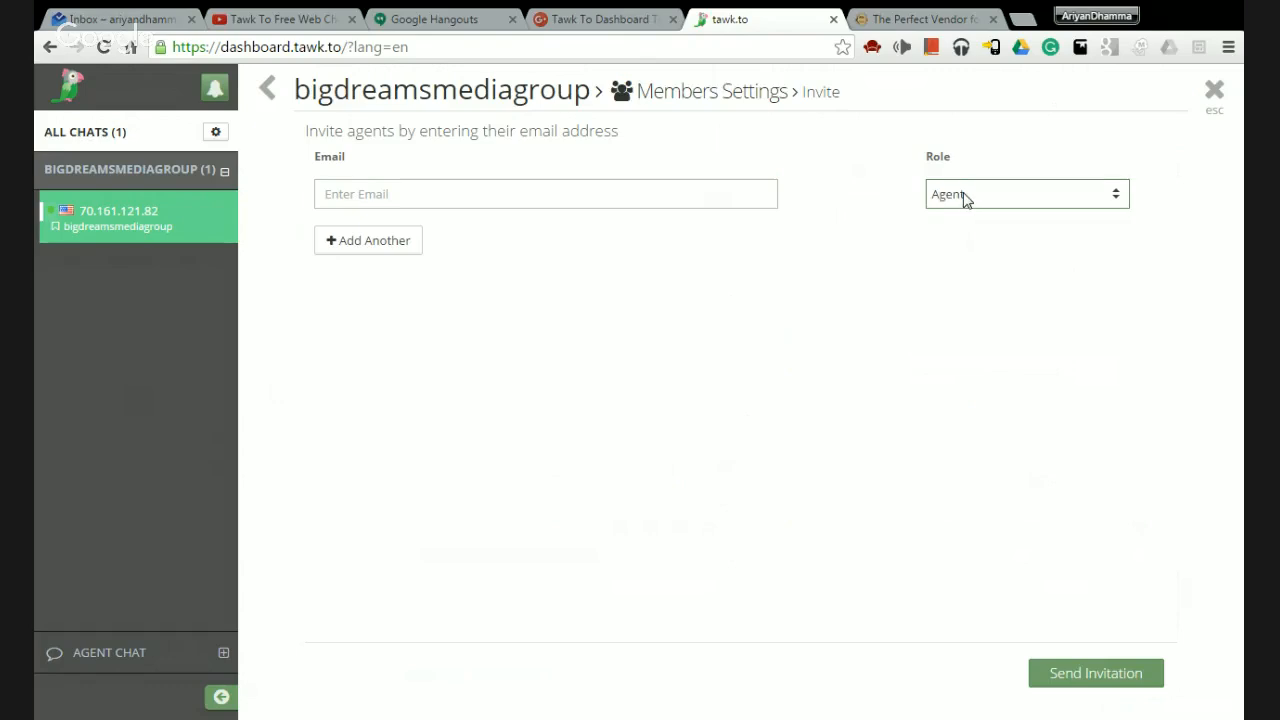
{"action": "left_click", "coordinate": [965, 197]}
{"action": "left_click", "coordinate": [985, 222]}
{"action": "left_click", "coordinate": [1211, 93]}
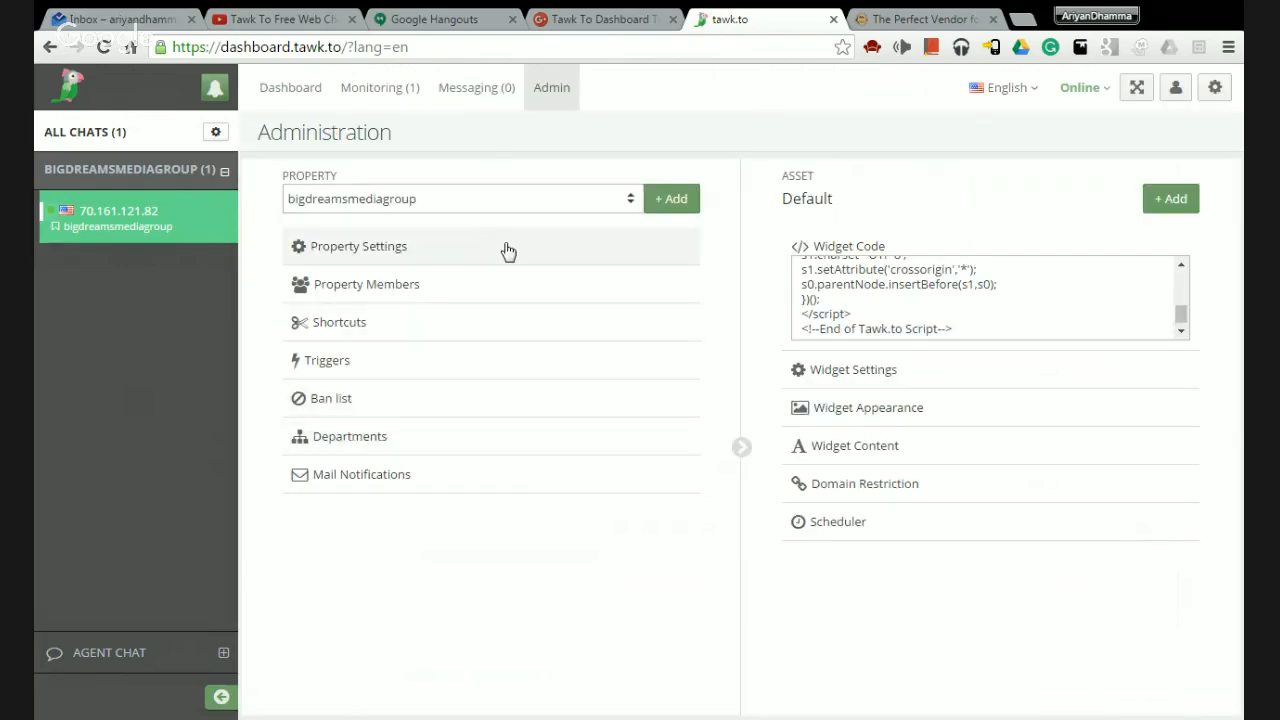
{"action": "left_click", "coordinate": [445, 306]}
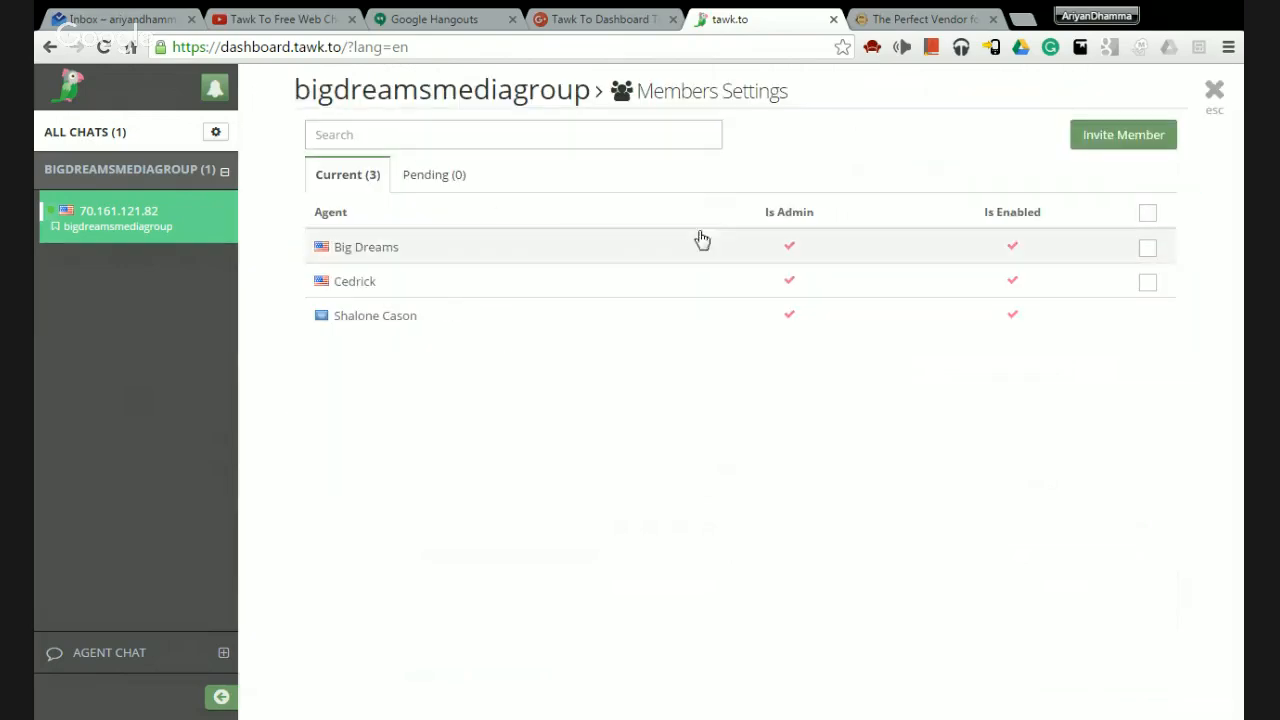
{"action": "left_click", "coordinate": [1148, 250]}
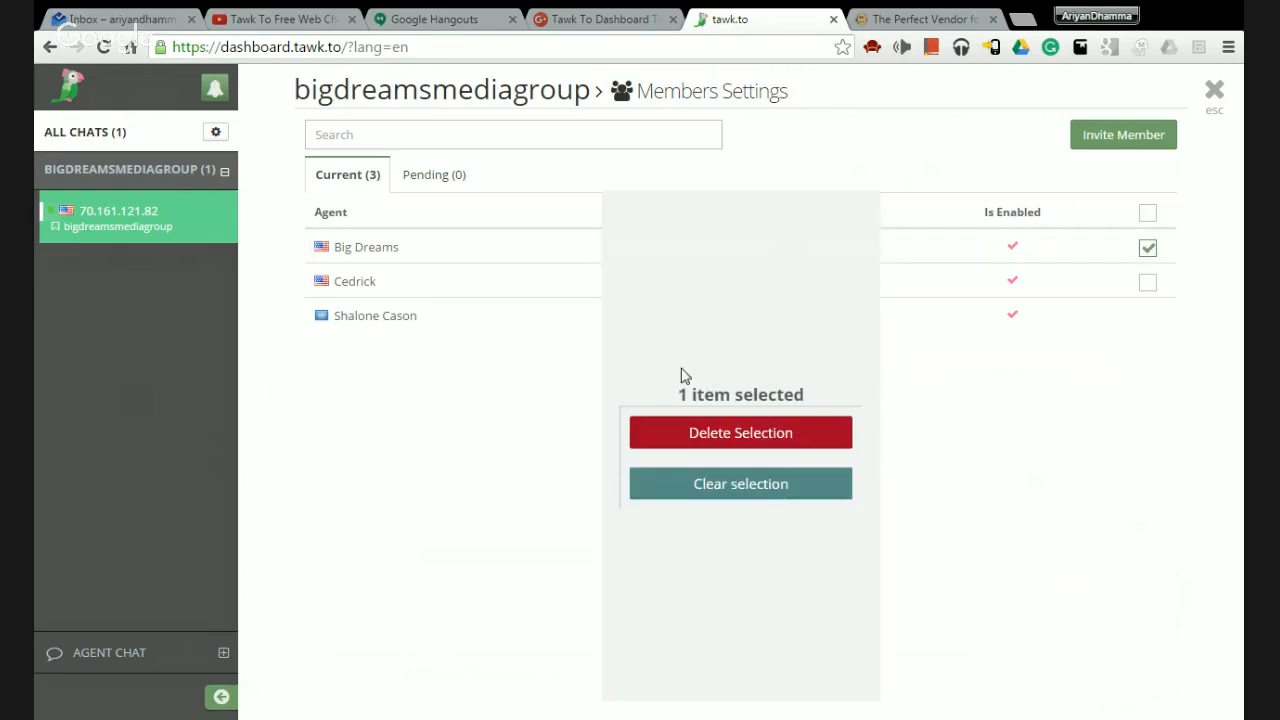
{"action": "left_click", "coordinate": [749, 488]}
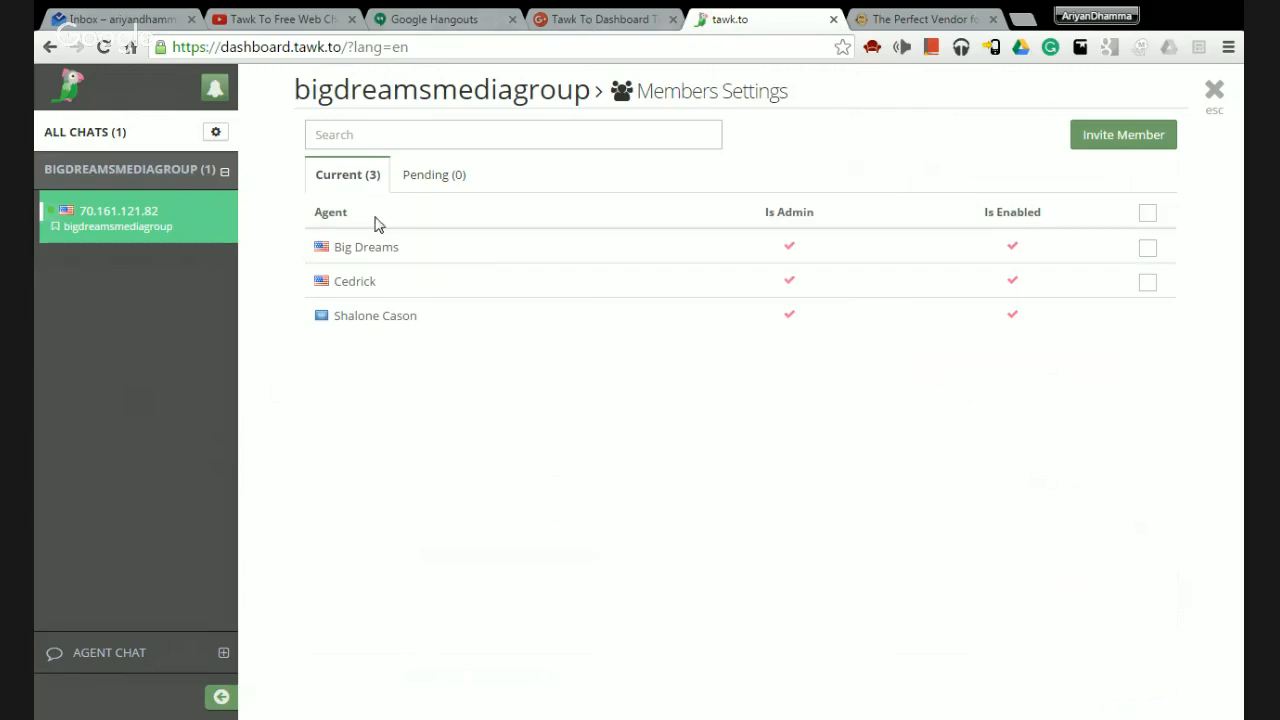
{"action": "left_click", "coordinate": [432, 185]}
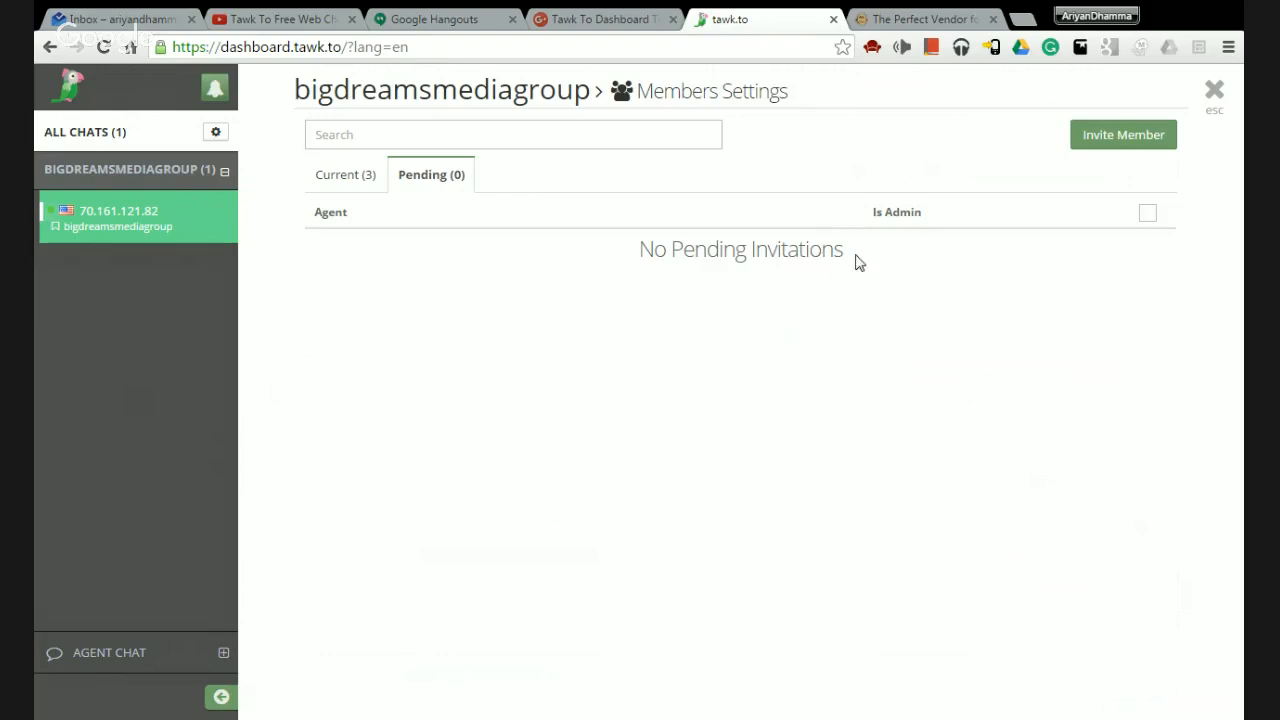
{"action": "left_click", "coordinate": [337, 136]}
{"action": "left_click", "coordinate": [337, 187]}
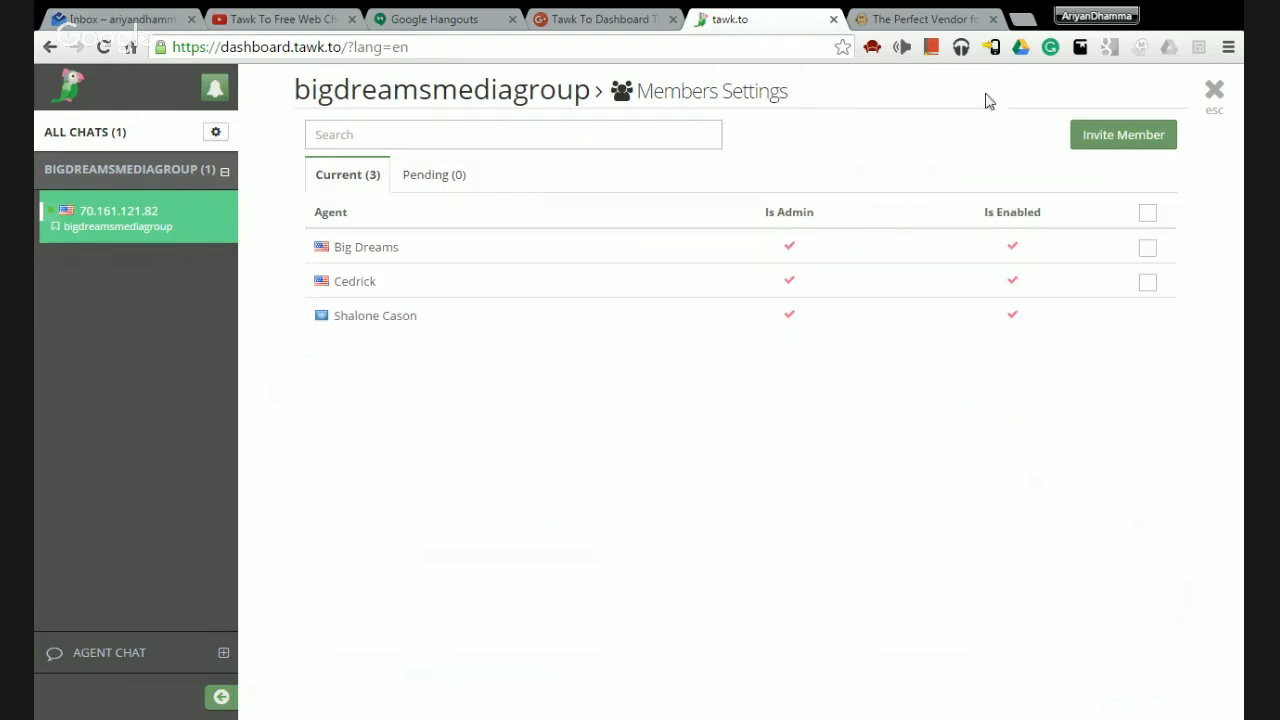
{"action": "left_click", "coordinate": [1212, 93]}
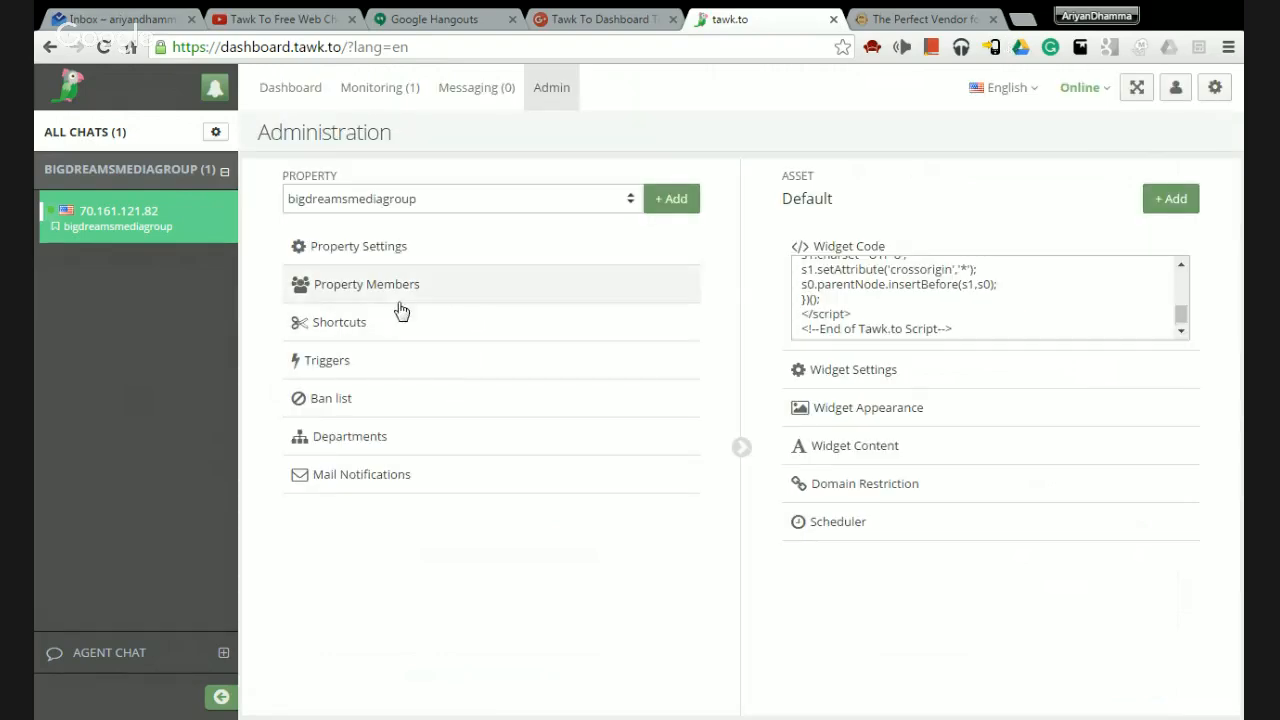
Draft a new shortcut 'h' with the message 'Hello, How may I help yo'.
{"action": "left_click", "coordinate": [391, 335]}
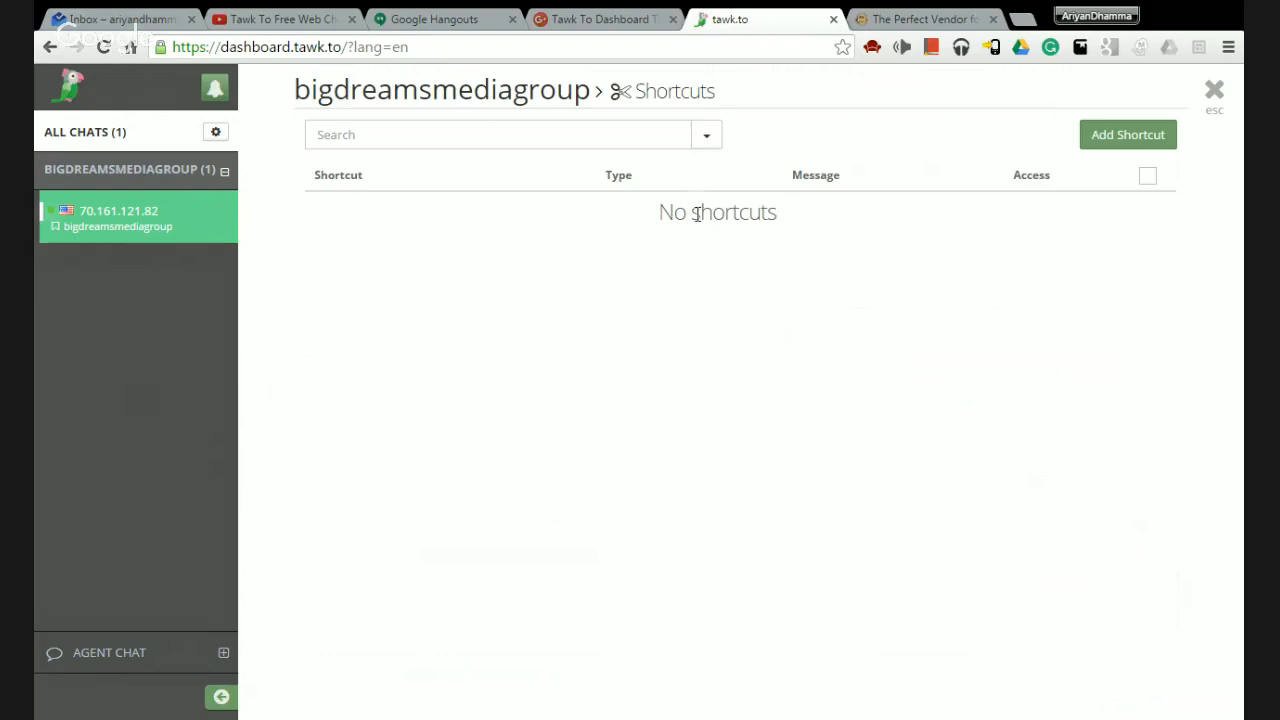
{"action": "left_click", "coordinate": [1105, 142]}
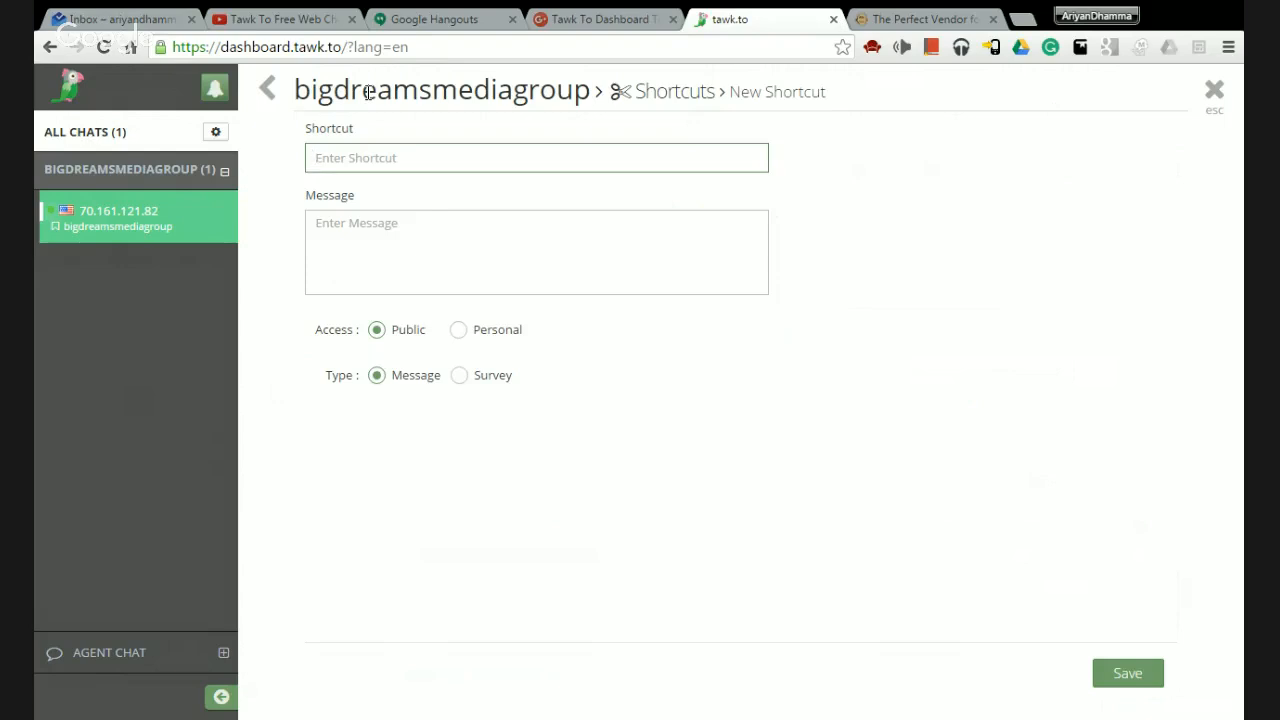
{"action": "type", "text": "hhm"}
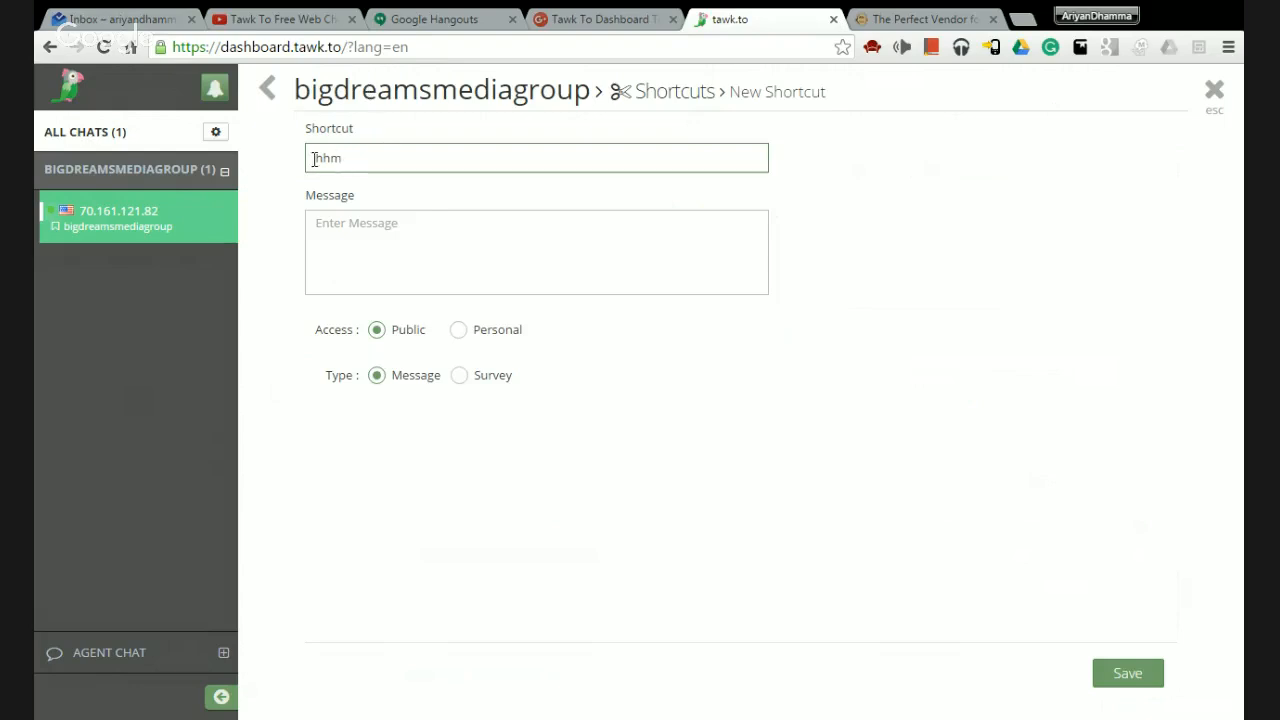
{"action": "left_click", "coordinate": [435, 220]}
{"action": "type", "text": "He"}
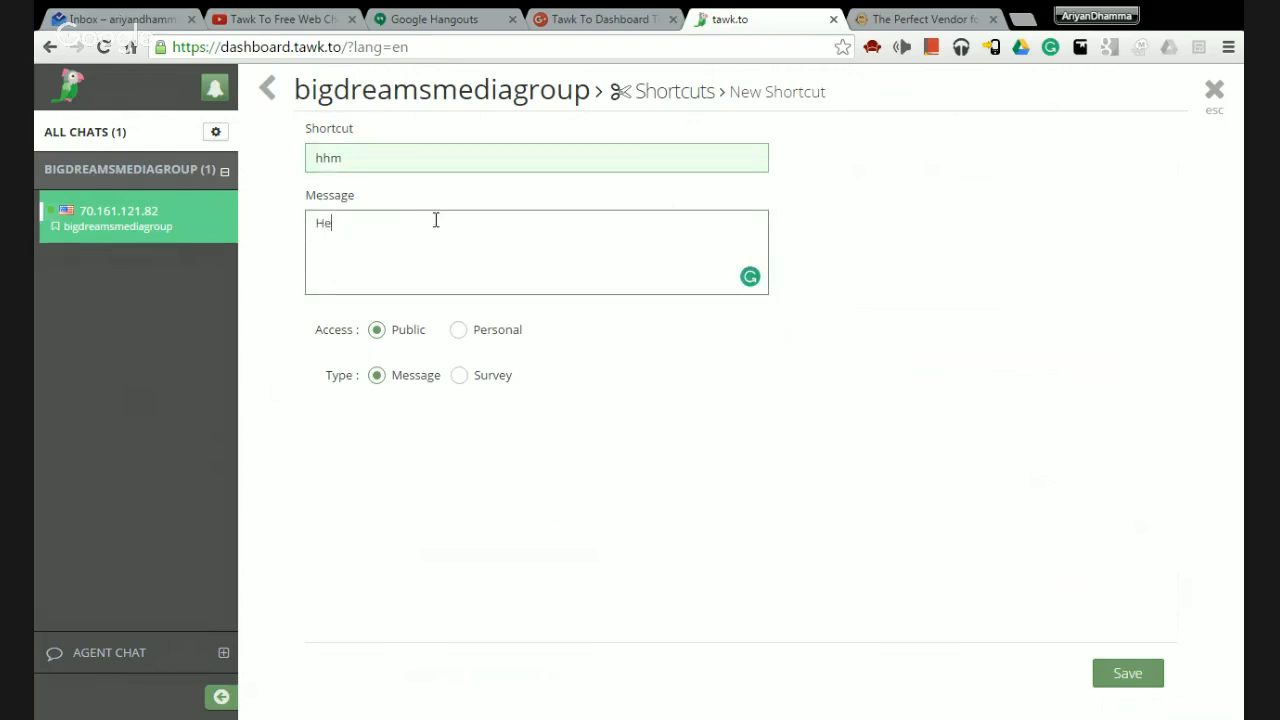
{"action": "type", "text": "llo, How may I help you"}
Revisit the shortcut's name and message, attempt Save, and close the form, discarding the draft.
{"action": "left_click", "coordinate": [386, 152]}
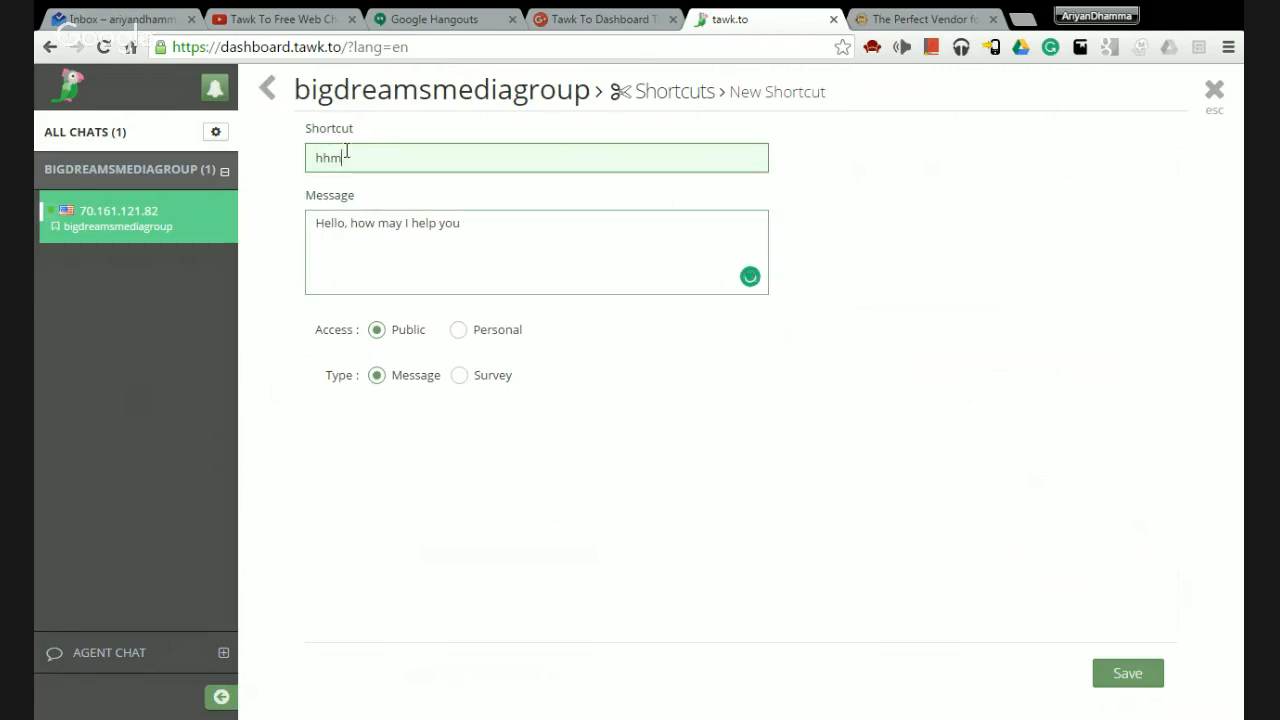
{"action": "left_click", "coordinate": [510, 232]}
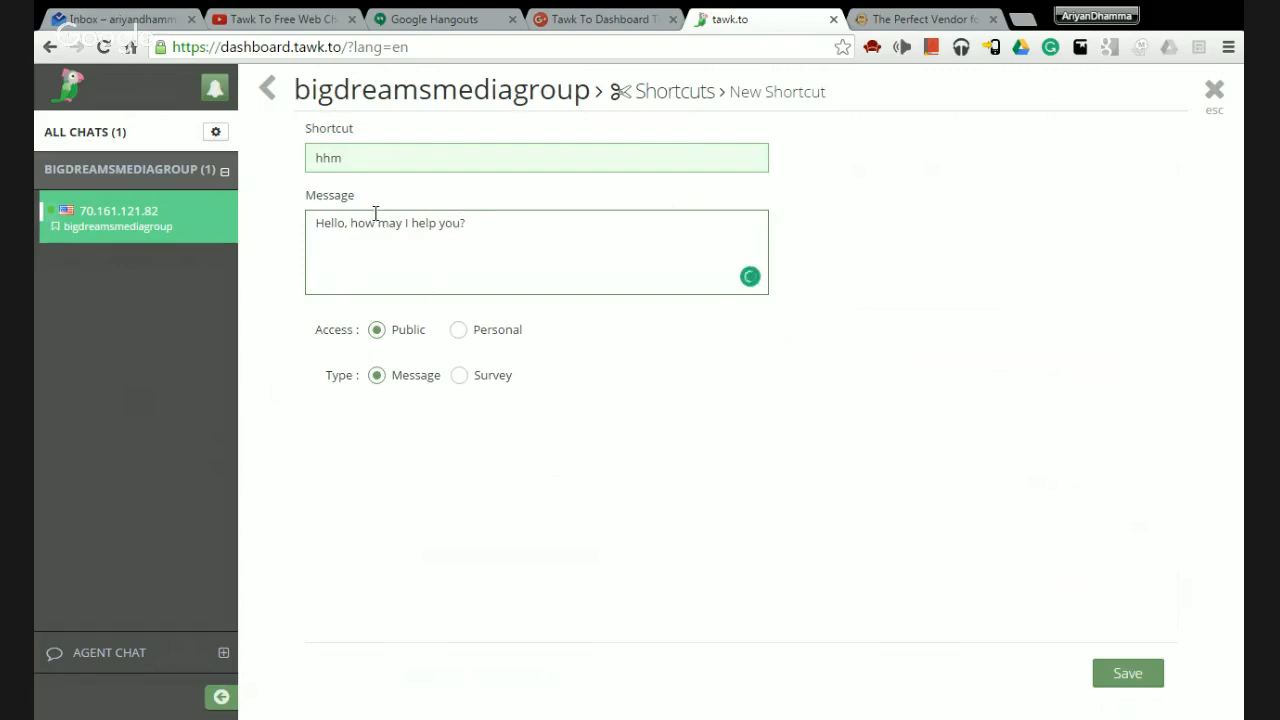
{"action": "left_click", "coordinate": [353, 157]}
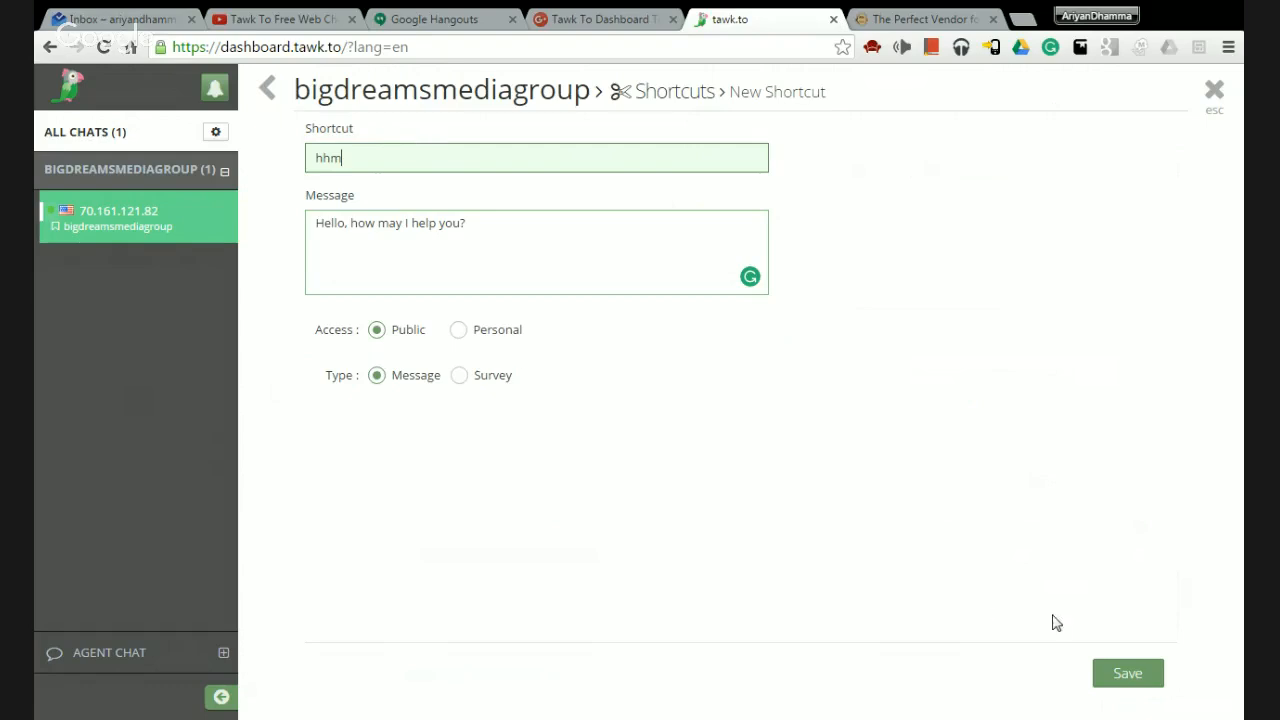
{"action": "left_click", "coordinate": [1116, 673]}
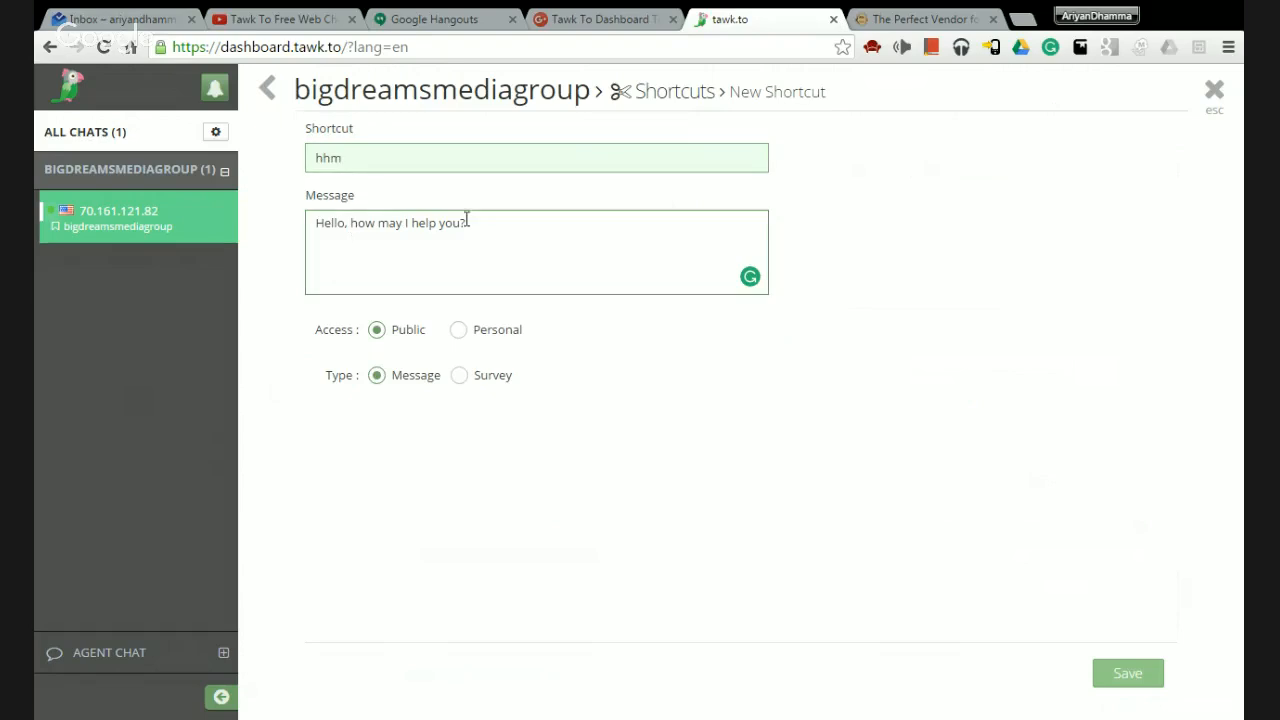
{"action": "left_click", "coordinate": [1212, 91]}
Open the property's Shortcuts list and check its filter options.
{"action": "left_click", "coordinate": [358, 330]}
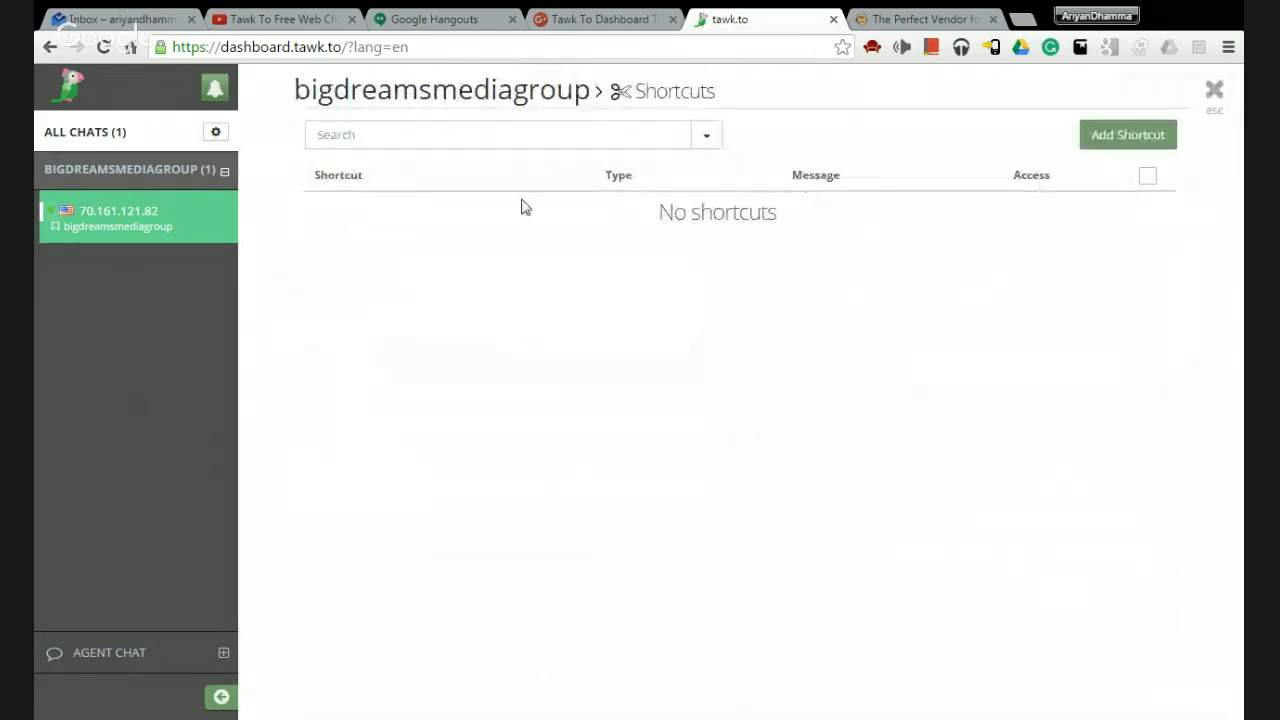
{"action": "left_click", "coordinate": [707, 139]}
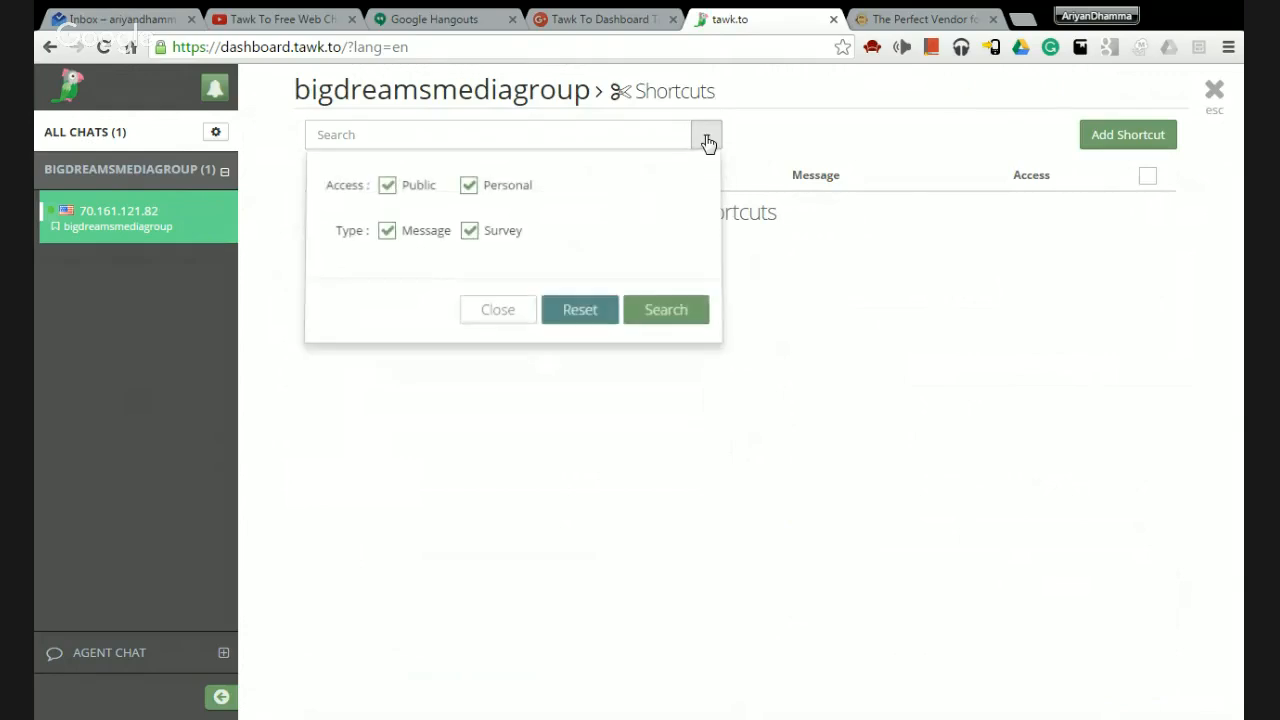
{"action": "left_click", "coordinate": [707, 139]}
Try saving a personal shortcut 'hhm' with message 'Hello, how may I help you?'; the key already exists.
{"action": "left_click", "coordinate": [1122, 140]}
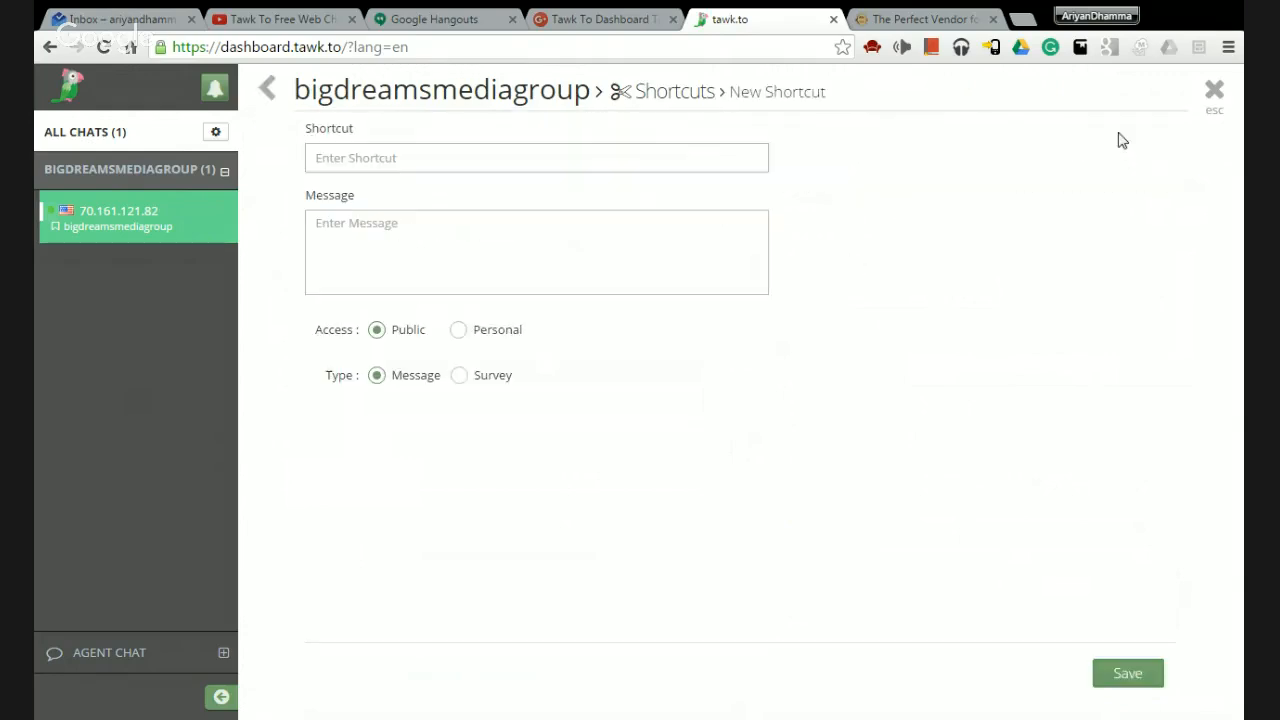
{"action": "left_click", "coordinate": [527, 158]}
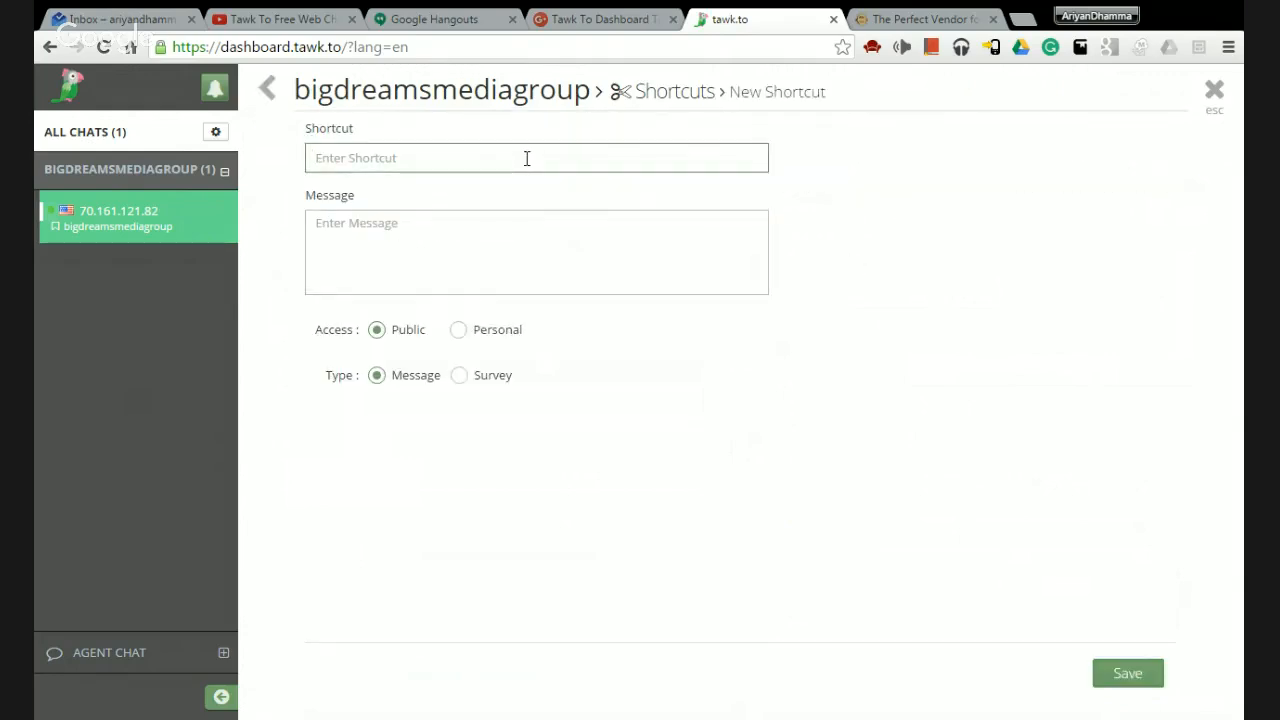
{"action": "left_click", "coordinate": [459, 334]}
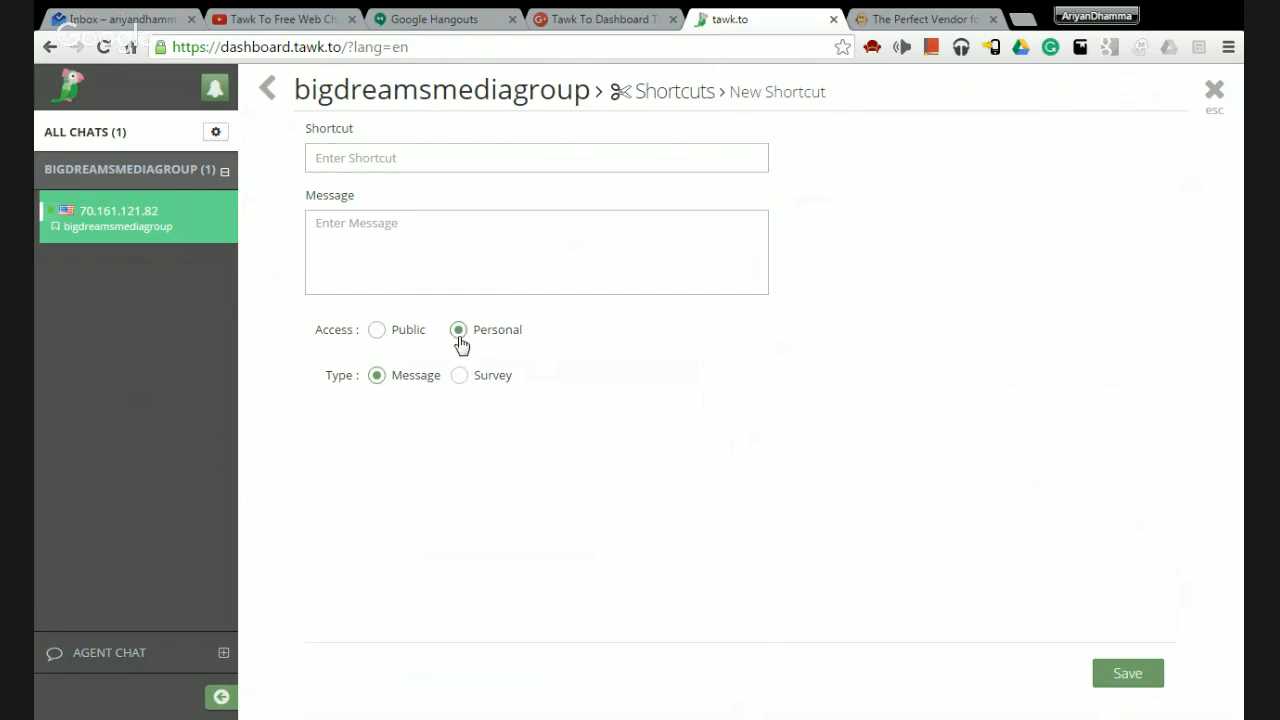
{"action": "left_click", "coordinate": [429, 157]}
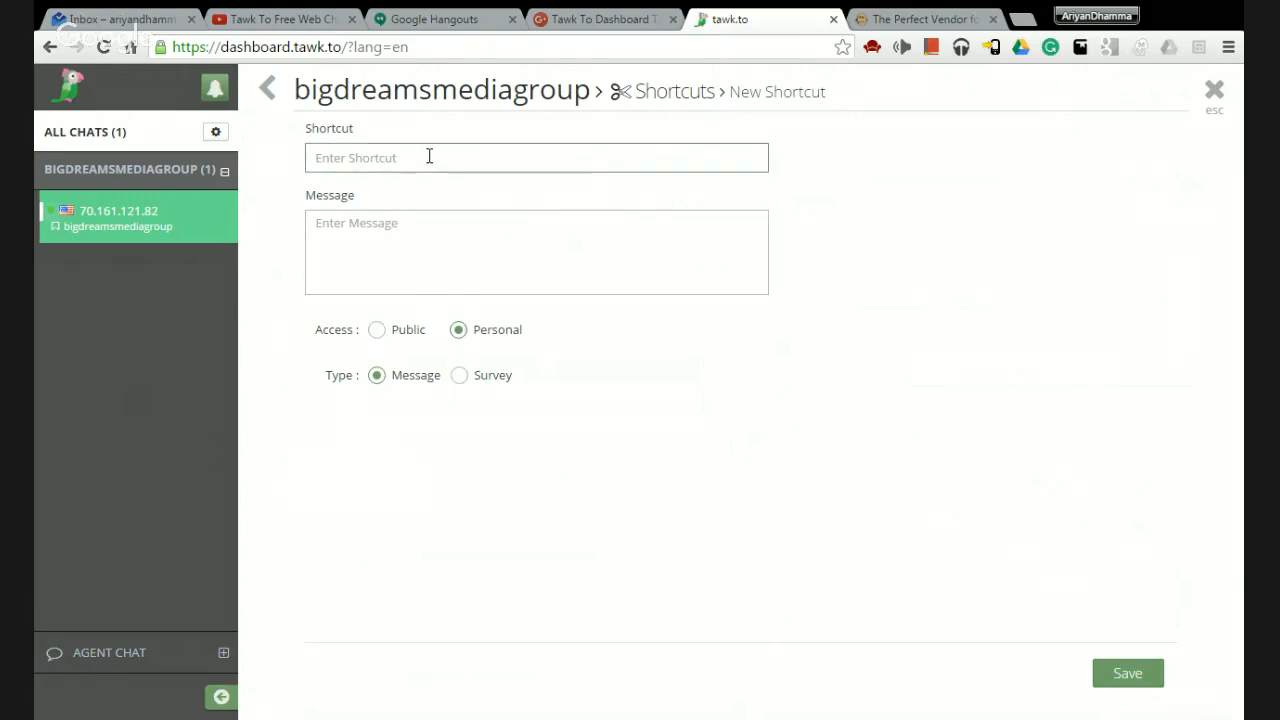
{"action": "type", "text": "hhm"}
{"action": "key", "text": "Tab"}
{"action": "type", "text": "He"}
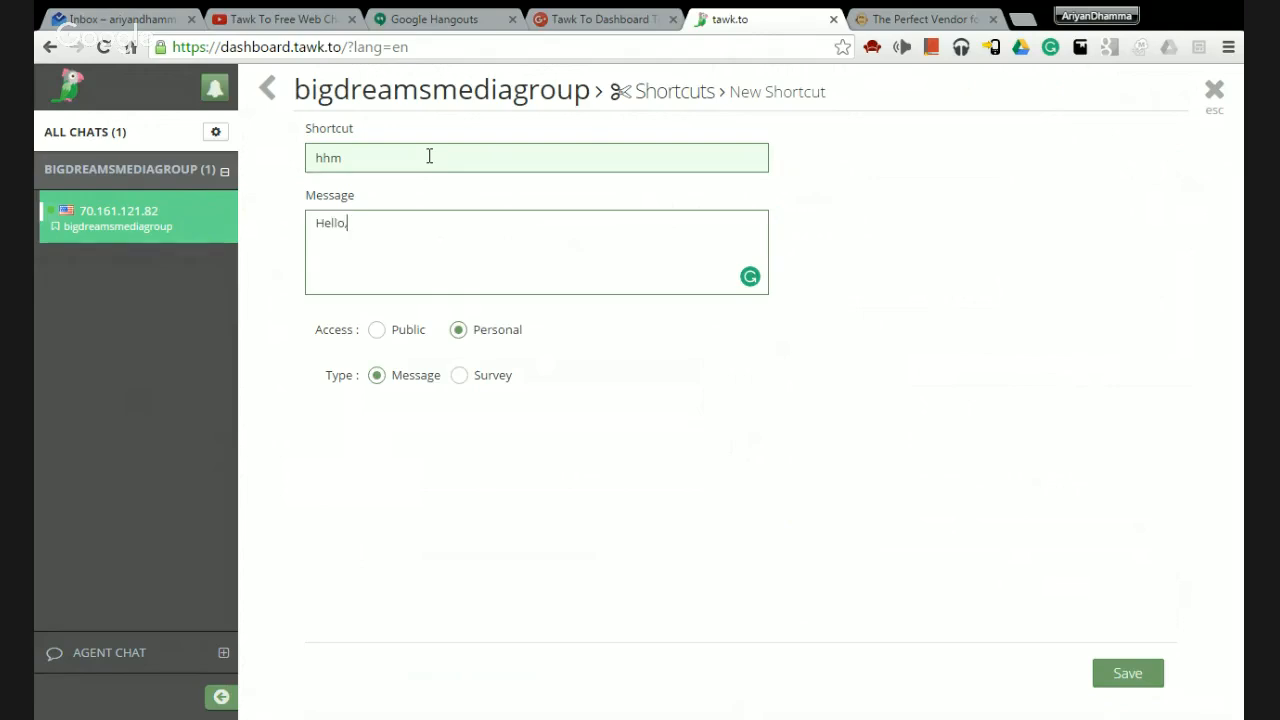
{"action": "type", "text": "llo, how may I help you?"}
{"action": "left_click", "coordinate": [1113, 675]}
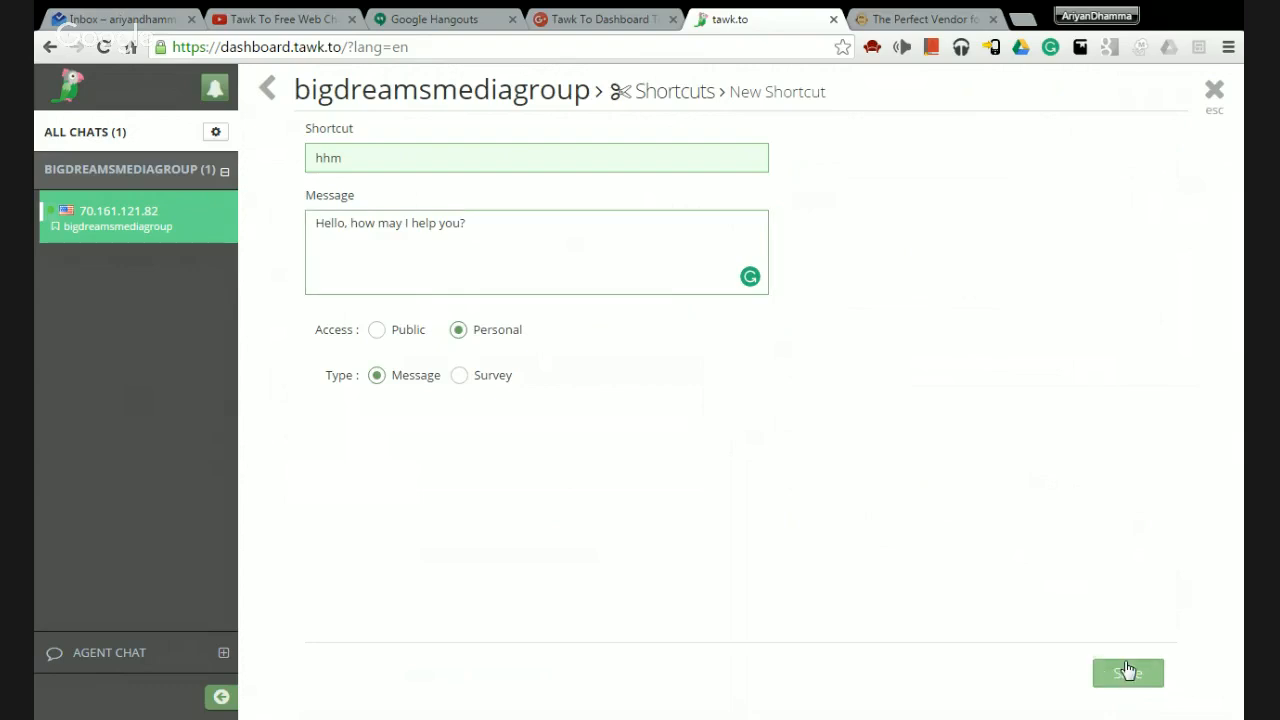
{"action": "left_click", "coordinate": [1127, 672]}
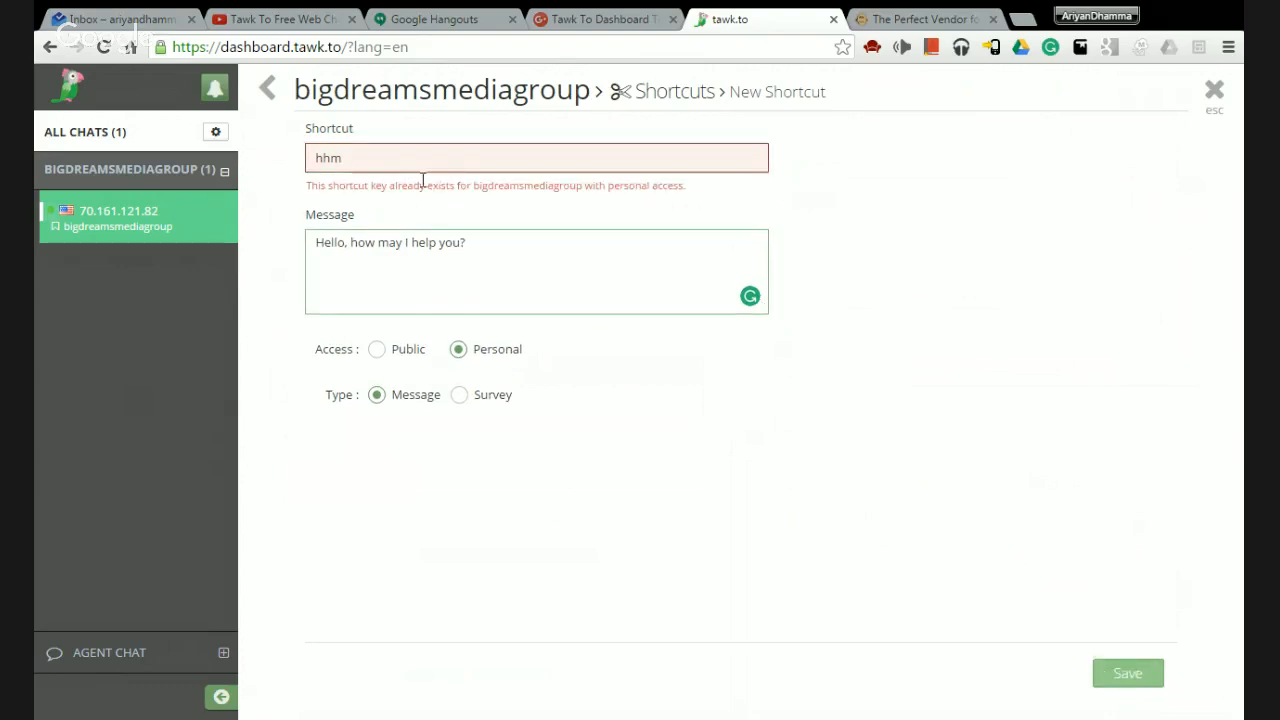
Discard the shortcut form, recheck the empty Shortcuts list, and close it.
{"action": "left_click", "coordinate": [1212, 92]}
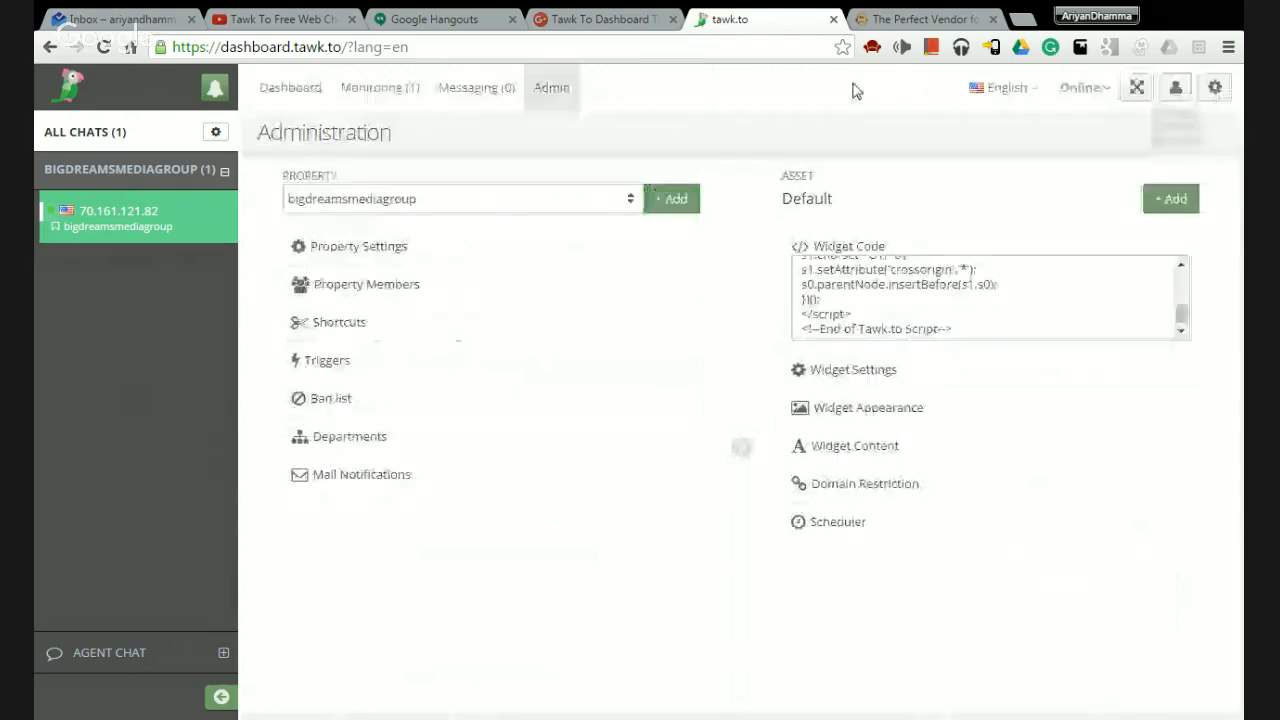
{"action": "left_click", "coordinate": [374, 323]}
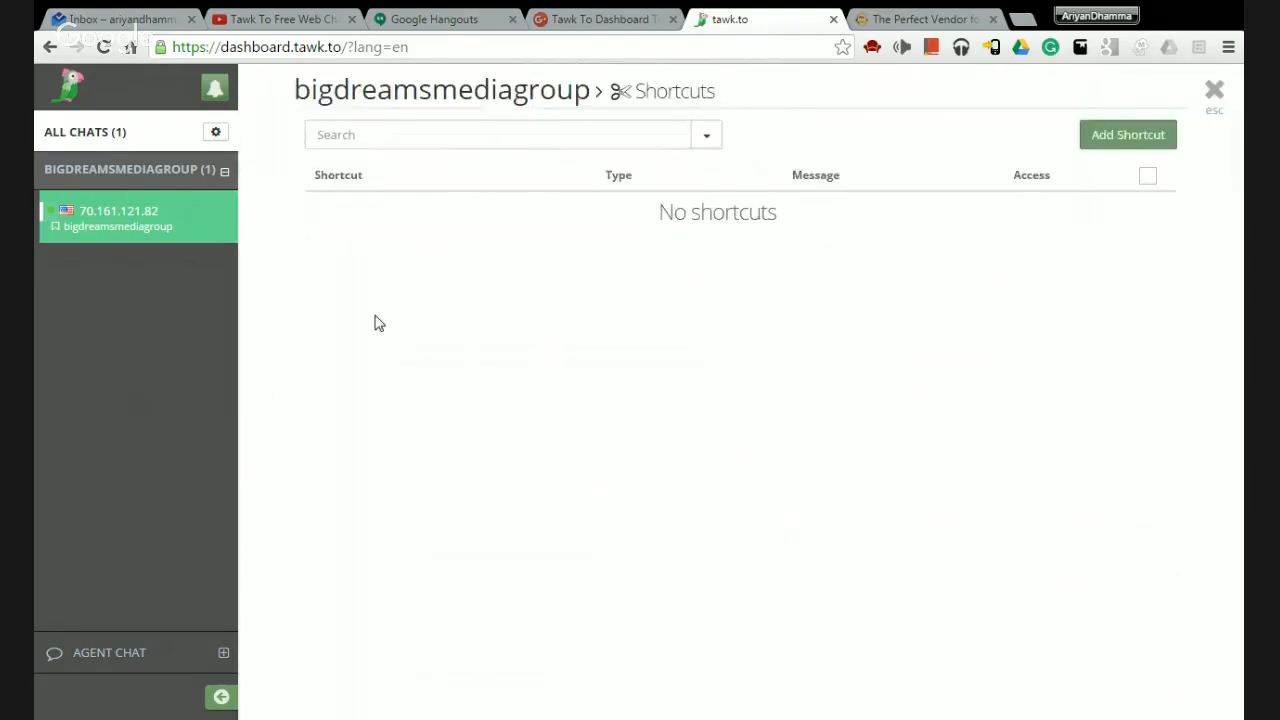
{"action": "left_click", "coordinate": [706, 138]}
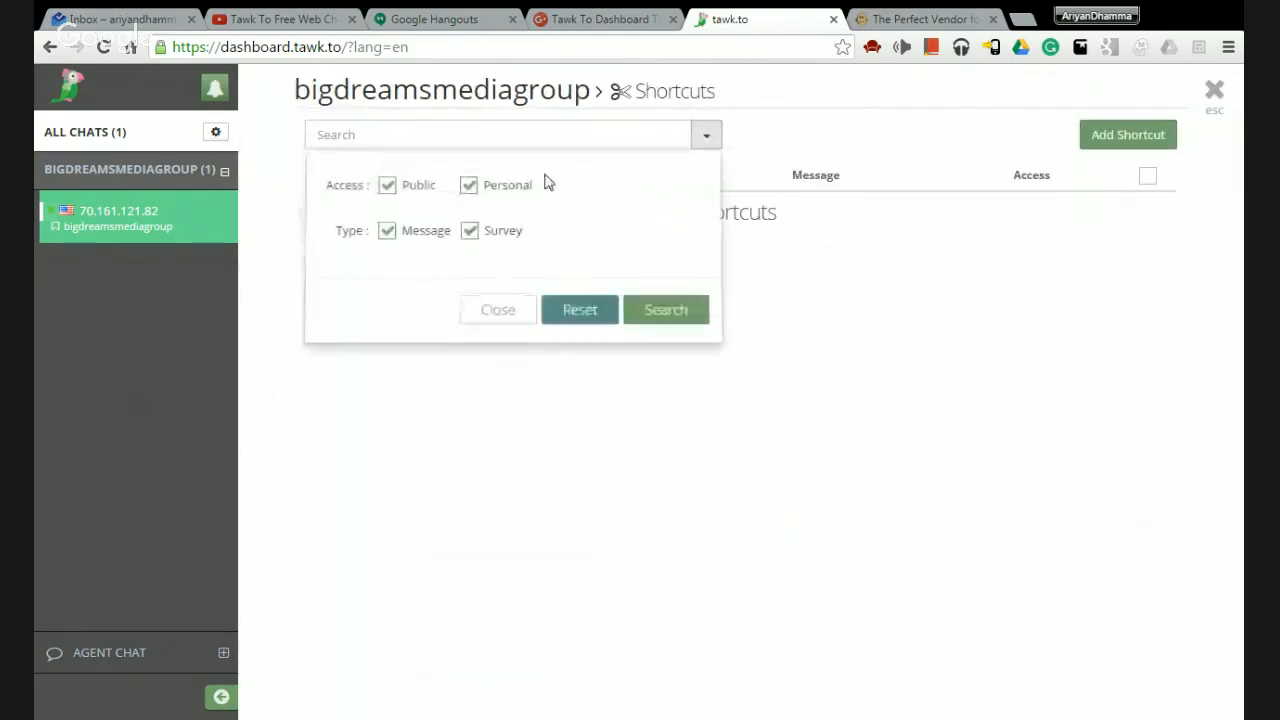
{"action": "left_click", "coordinate": [480, 313]}
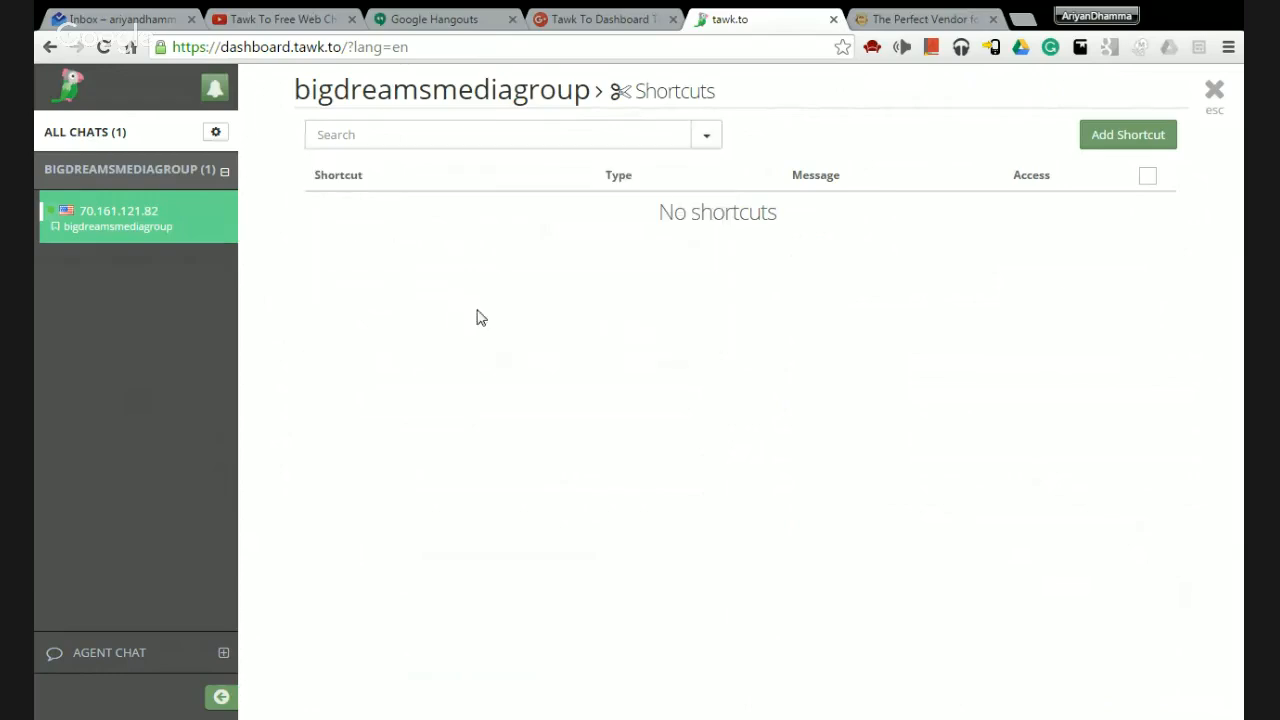
{"action": "left_click", "coordinate": [1216, 93]}
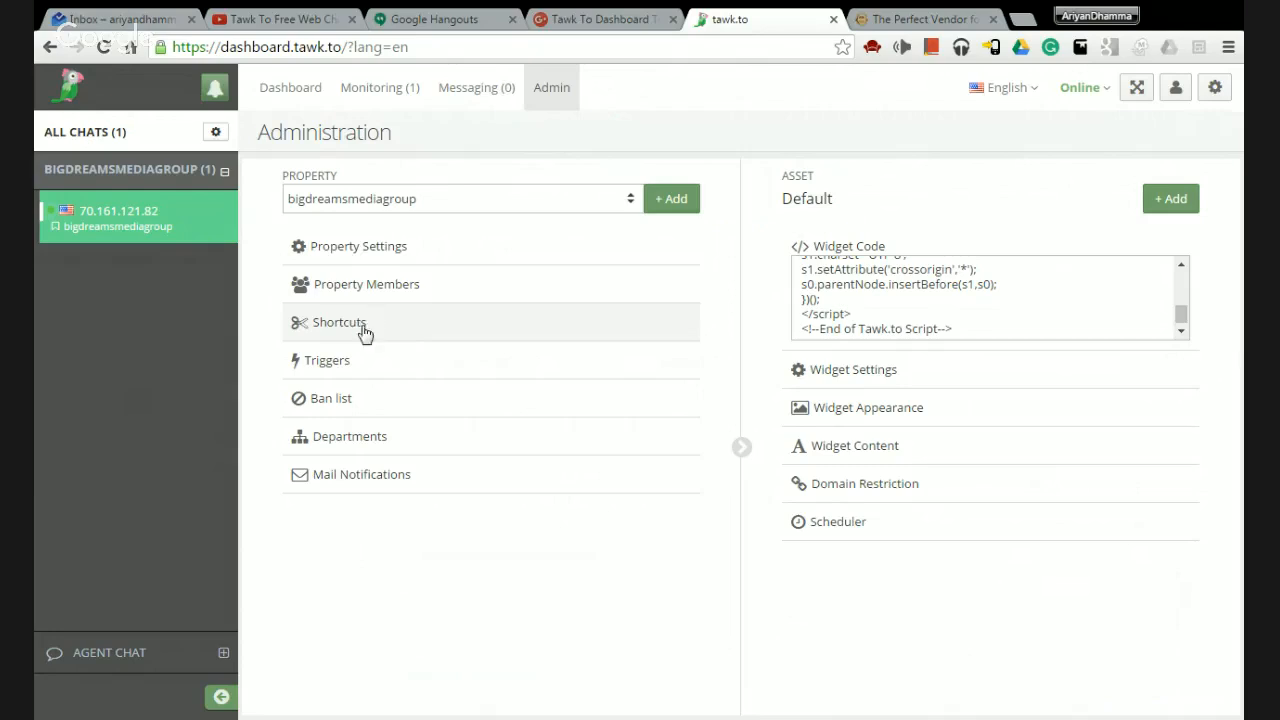
Start a new trigger and review its name, delay, page URL and message fields.
{"action": "left_click", "coordinate": [367, 379]}
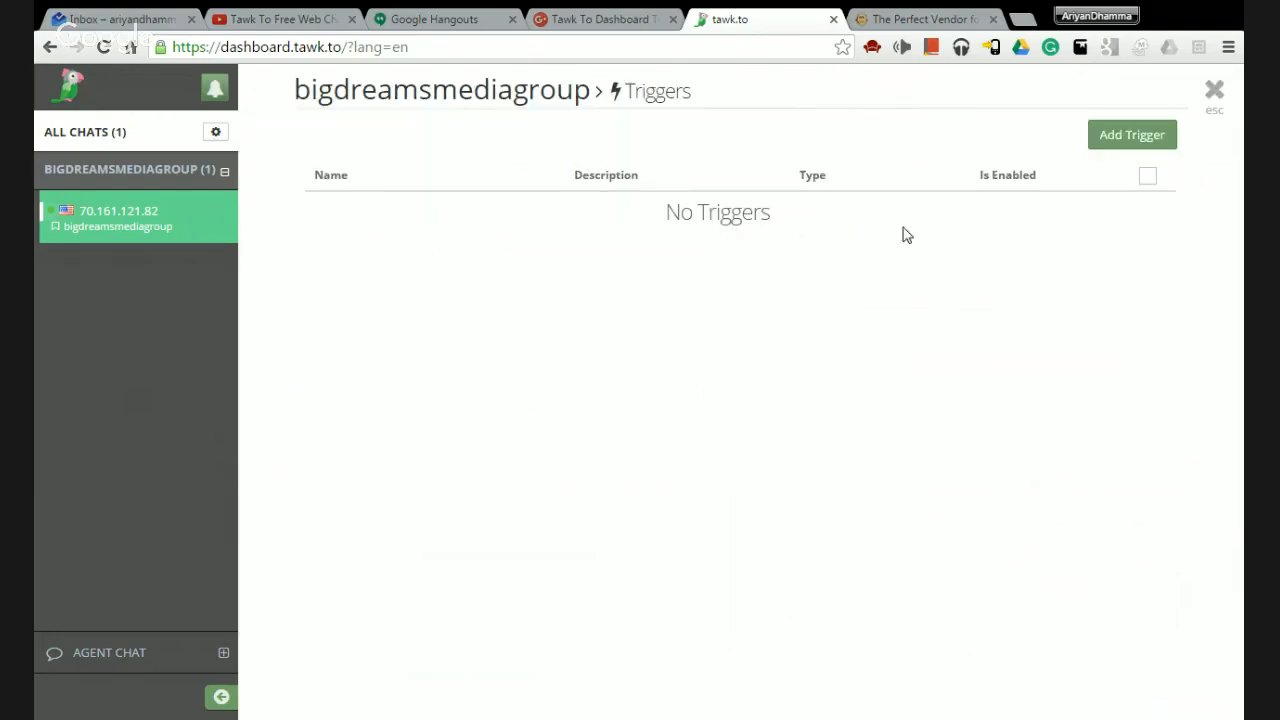
{"action": "left_click", "coordinate": [1116, 146]}
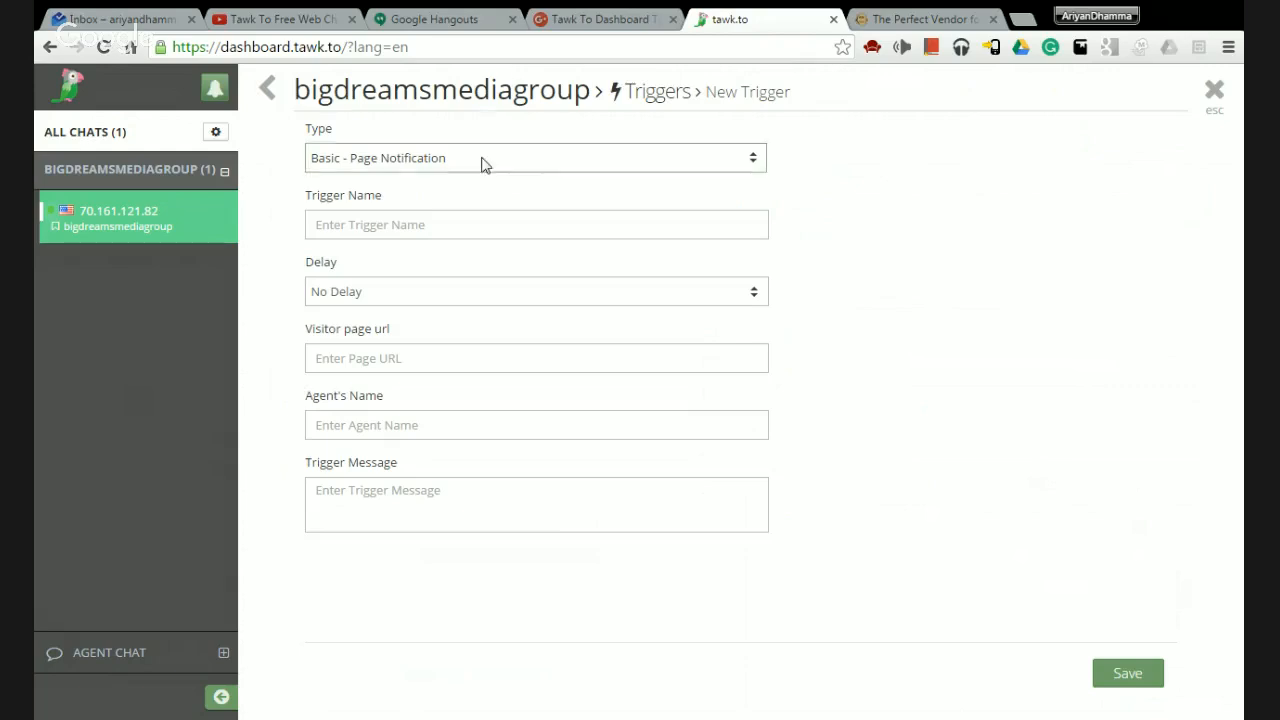
{"action": "left_click", "coordinate": [346, 224]}
{"action": "left_click", "coordinate": [409, 305]}
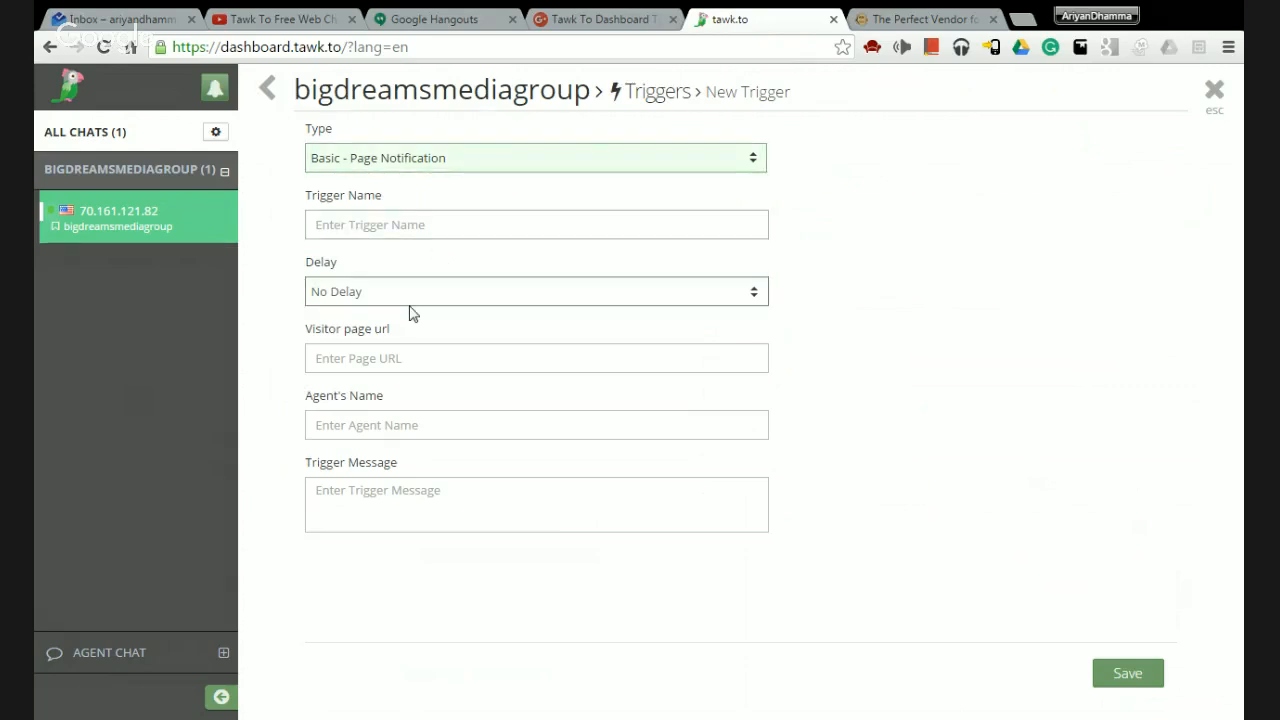
{"action": "left_click", "coordinate": [337, 363]}
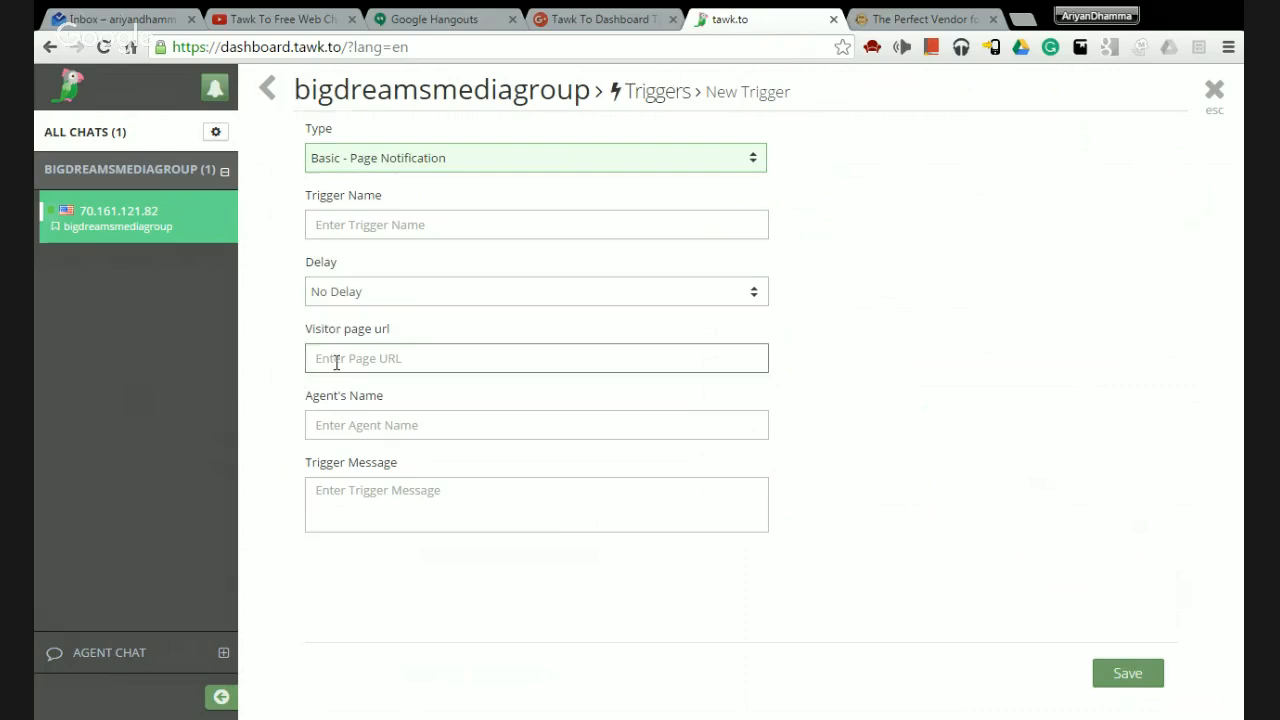
{"action": "left_click", "coordinate": [406, 511]}
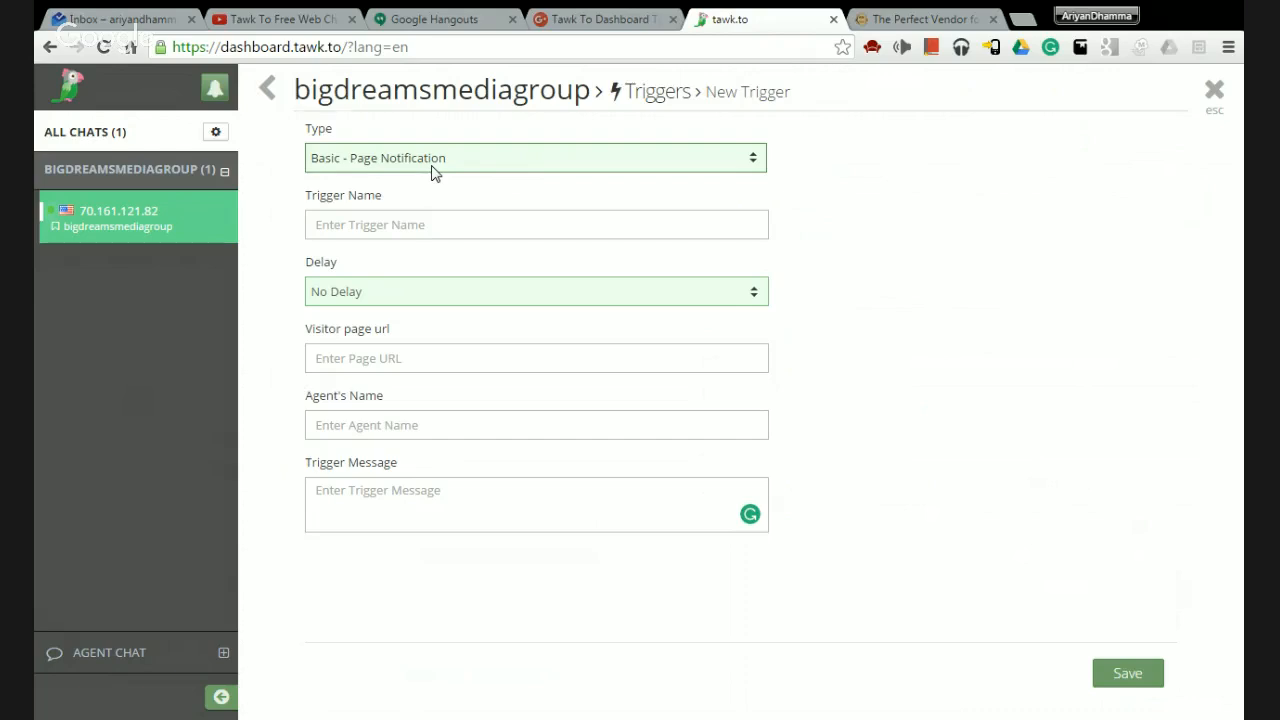
Switch the trigger type to Basic - Chat Rescuer, then to Basic - Site Notification.
{"action": "left_click", "coordinate": [392, 198]}
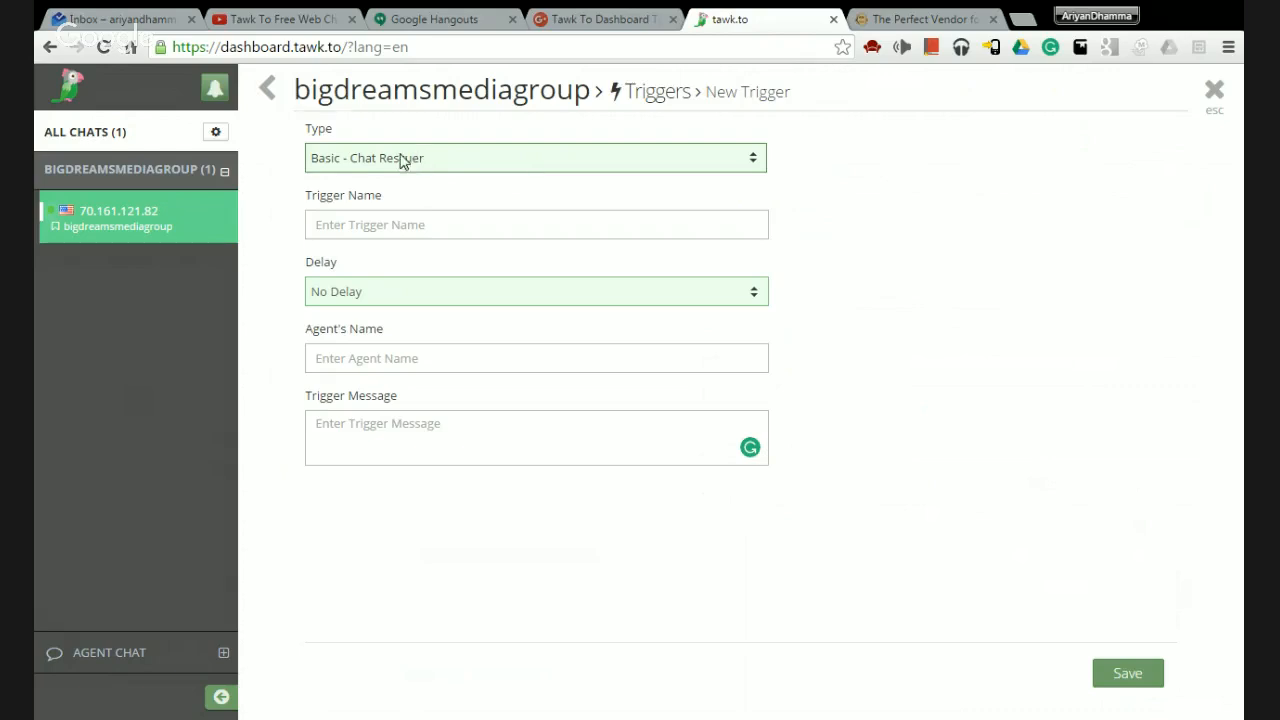
{"action": "left_click", "coordinate": [372, 235]}
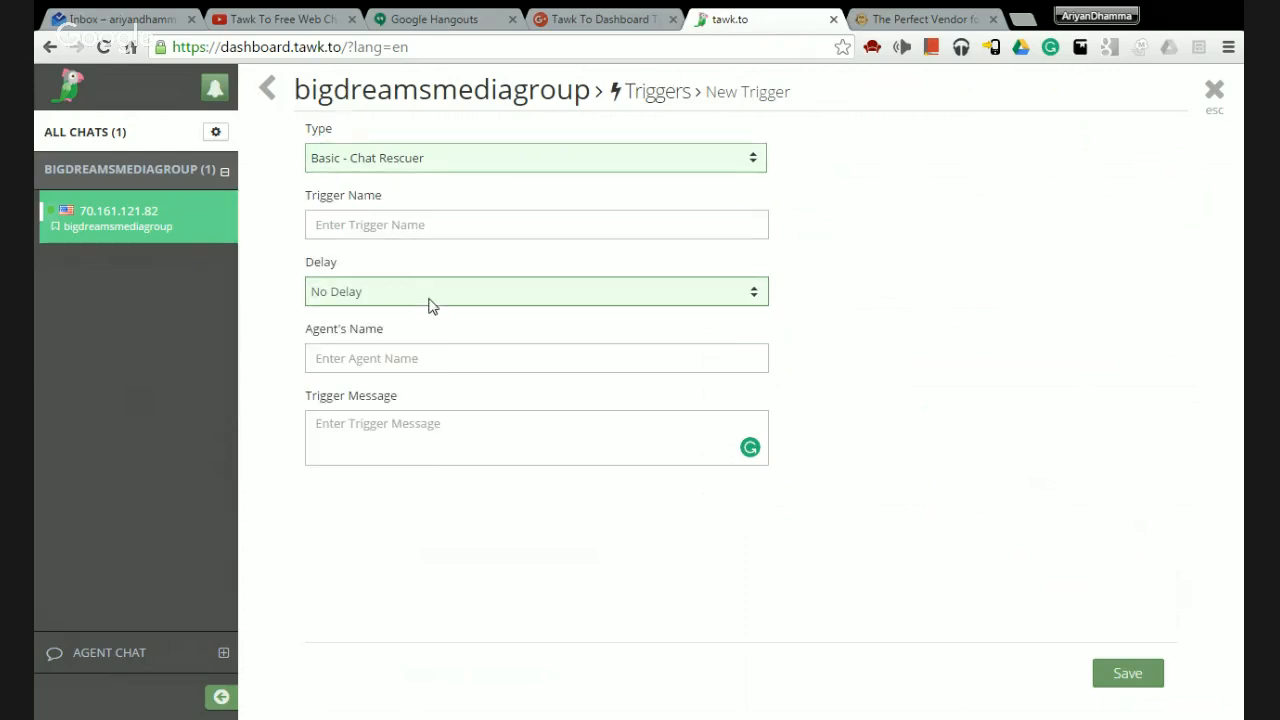
{"action": "left_click", "coordinate": [350, 359]}
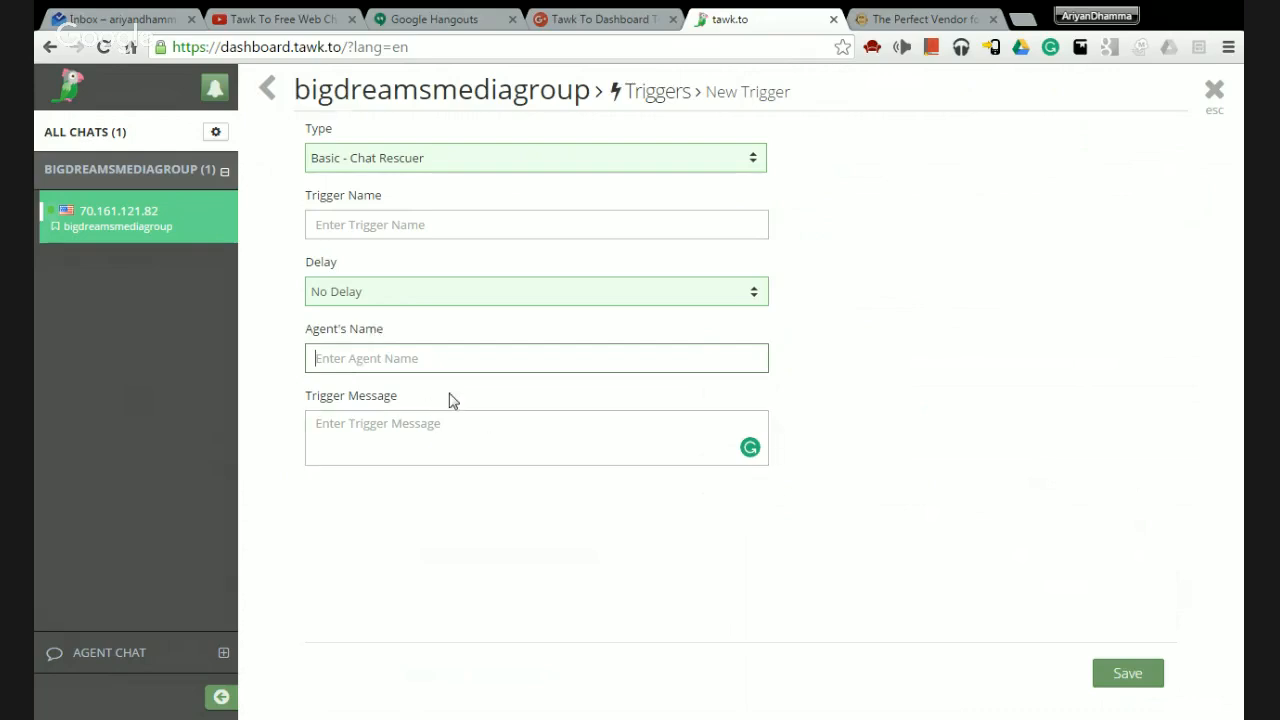
{"action": "left_click", "coordinate": [457, 426]}
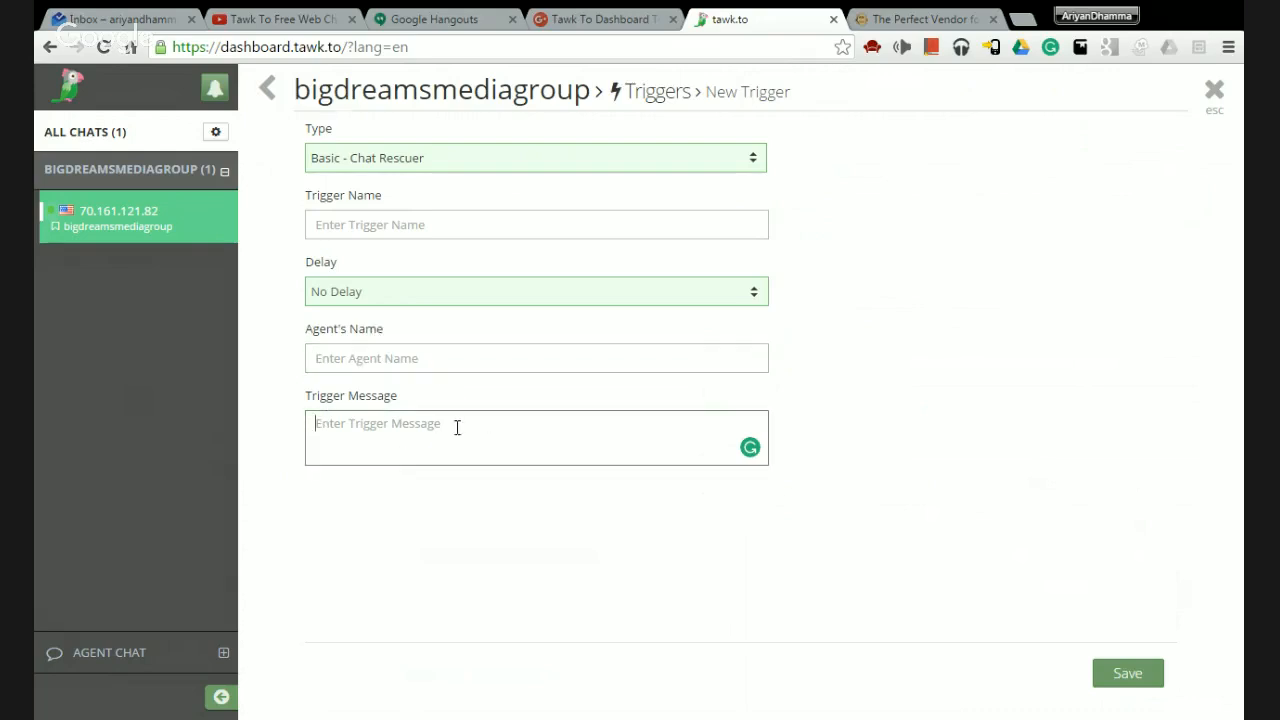
{"action": "left_click", "coordinate": [565, 158]}
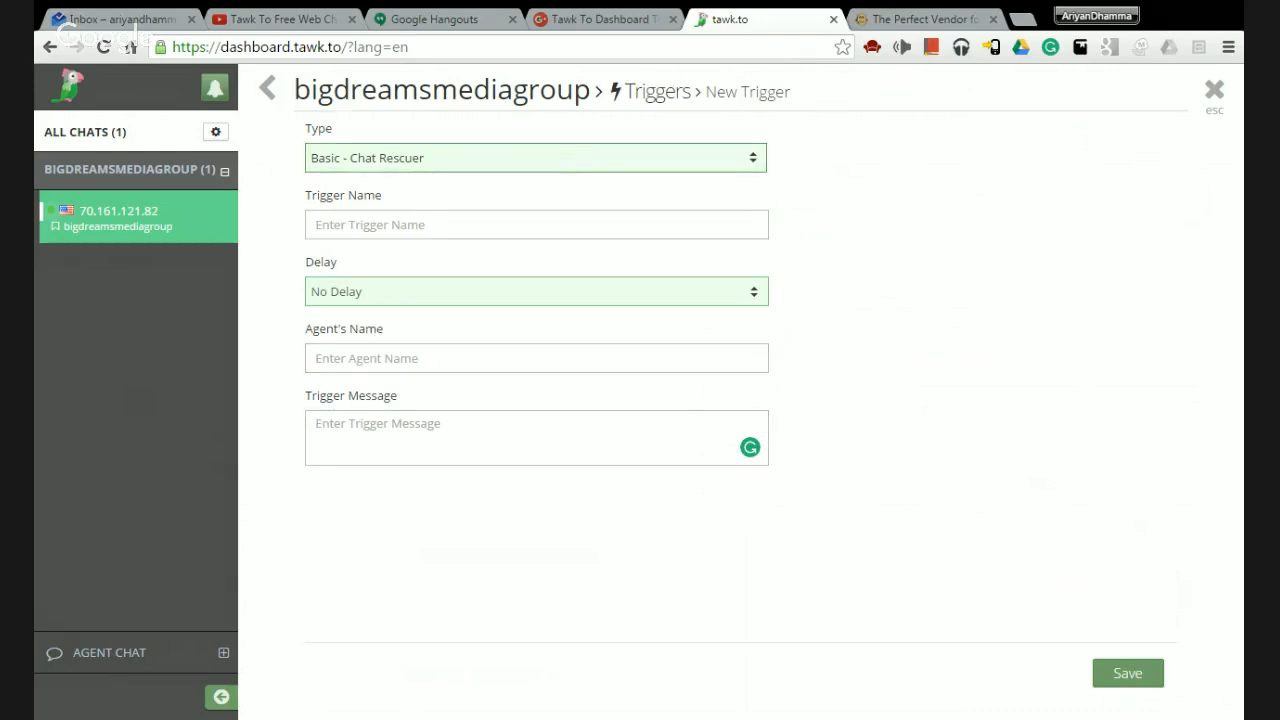
{"action": "left_click", "coordinate": [480, 208]}
Switch the trigger to Advanced, add then remove an hour-of-day condition, and close without saving.
{"action": "left_click", "coordinate": [408, 240]}
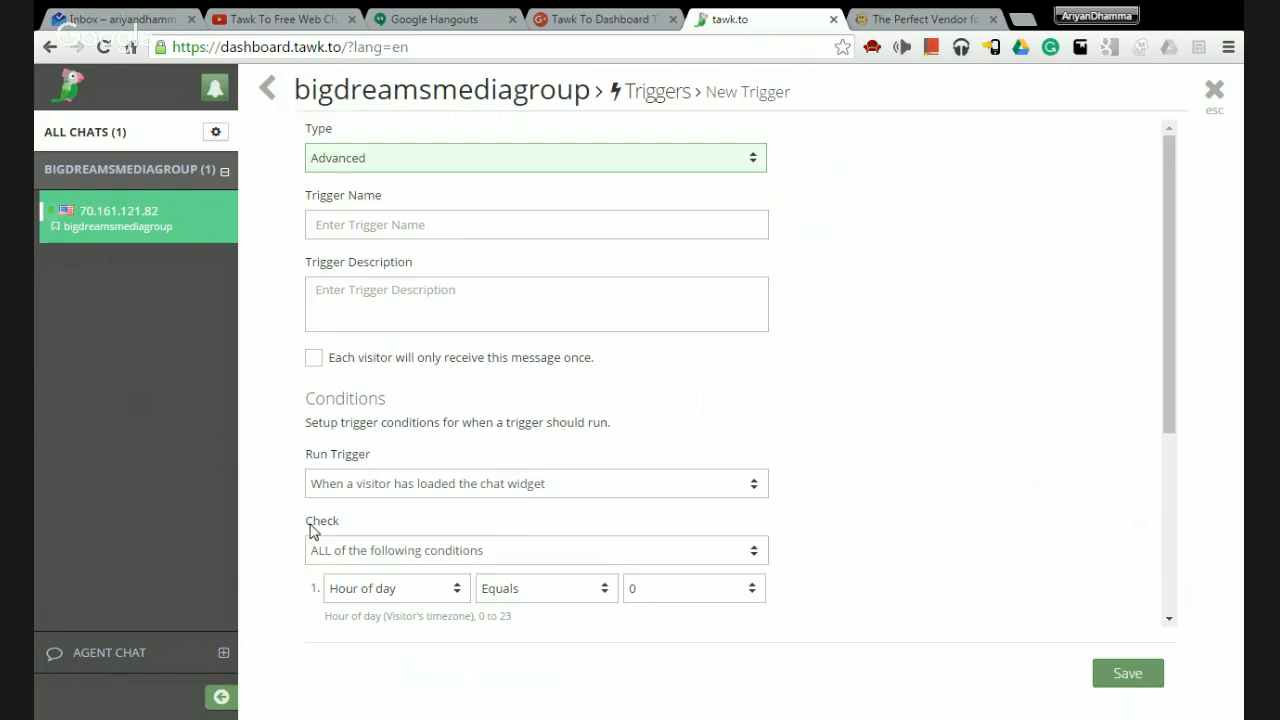
{"action": "scroll", "coordinate": [306, 531], "scroll_direction": "down", "scroll_amount": 1}
{"action": "scroll", "coordinate": [300, 515], "scroll_direction": "down", "scroll_amount": 3}
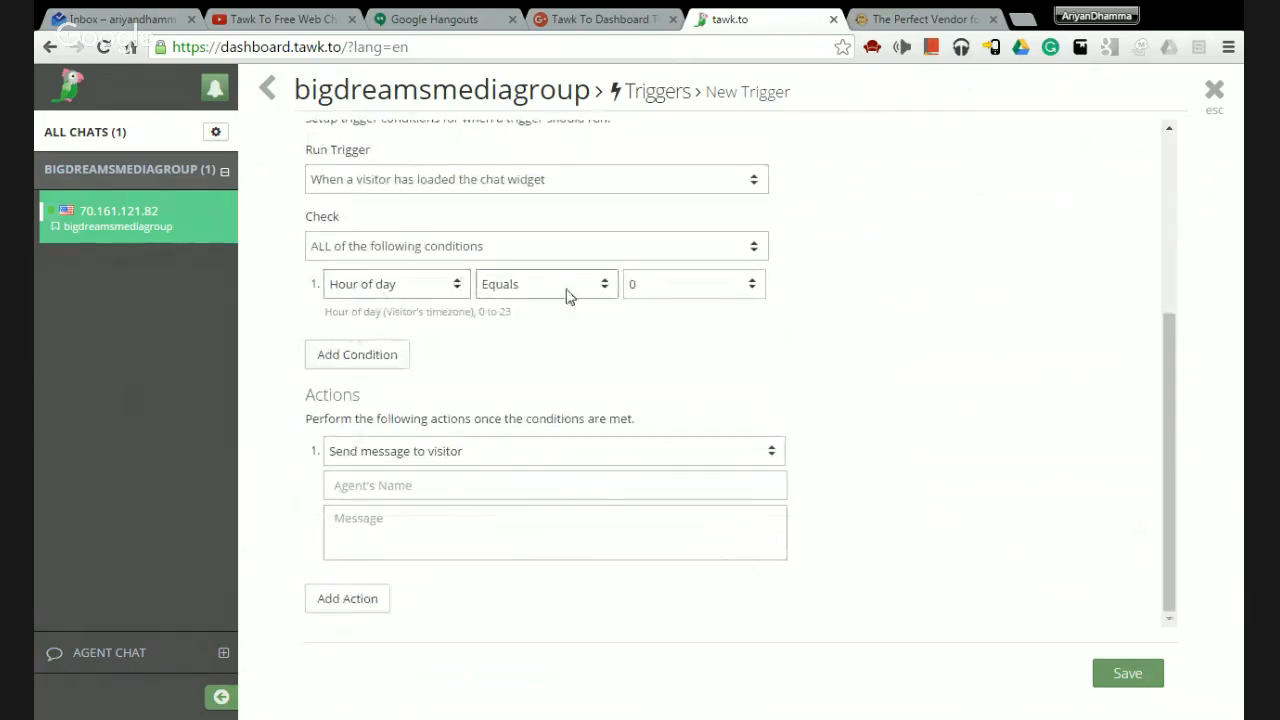
{"action": "left_click", "coordinate": [345, 358]}
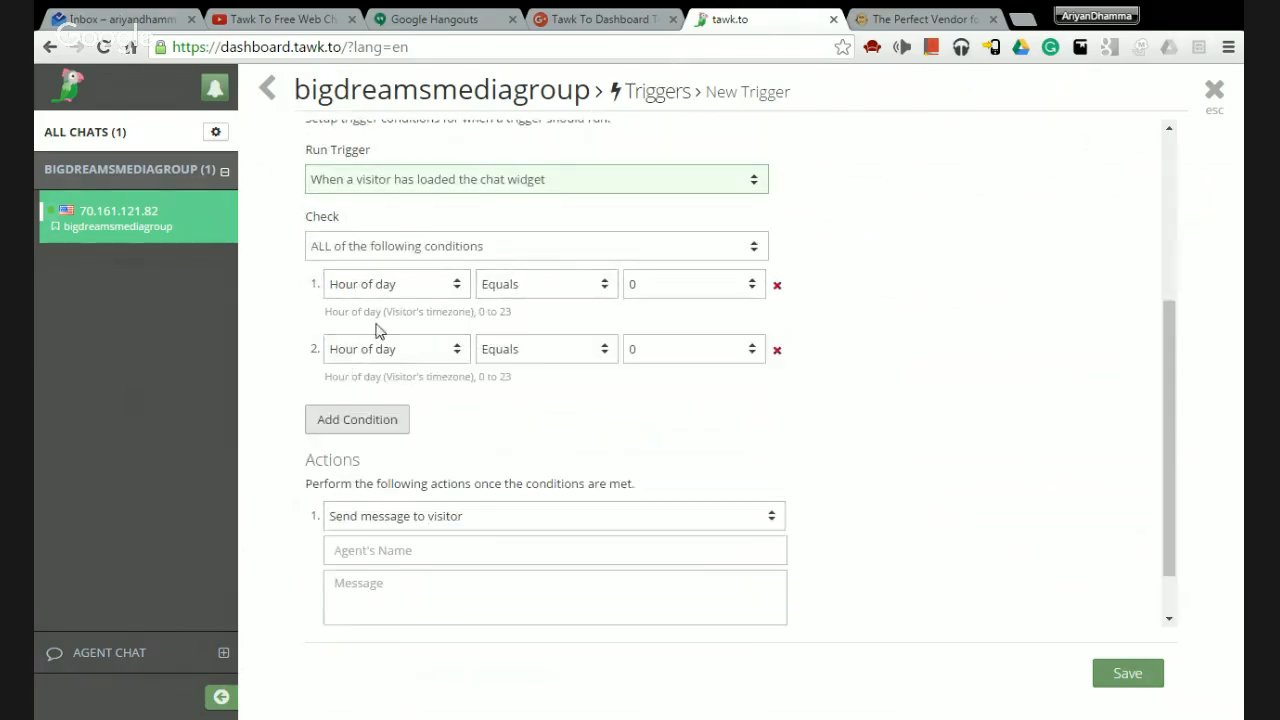
{"action": "left_click", "coordinate": [777, 350]}
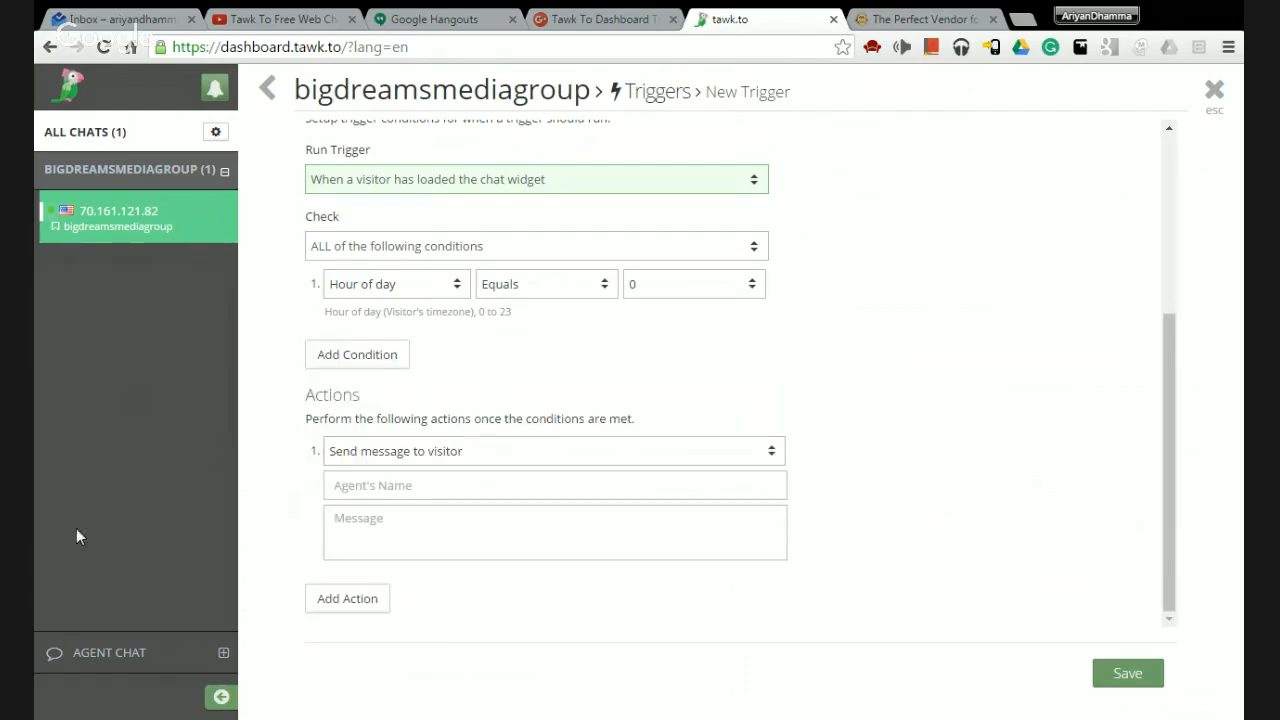
{"action": "scroll", "coordinate": [350, 428], "scroll_direction": "up", "scroll_amount": 3}
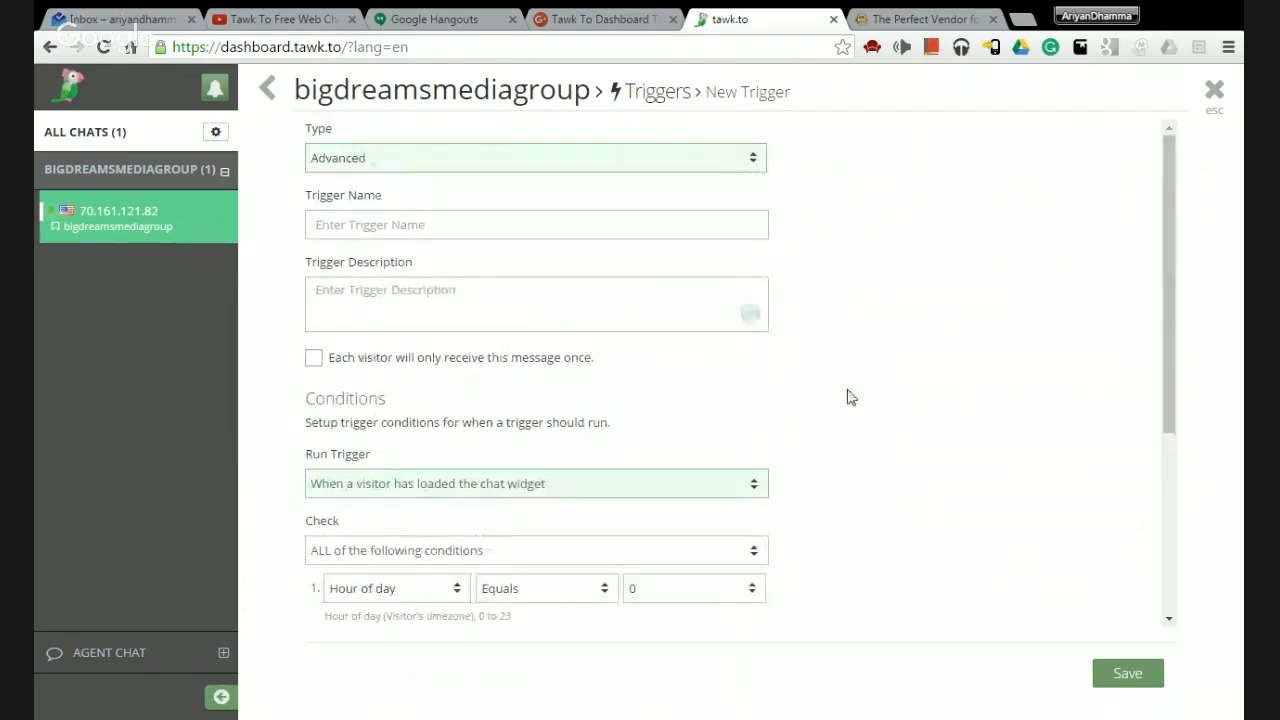
{"action": "left_click", "coordinate": [1214, 97]}
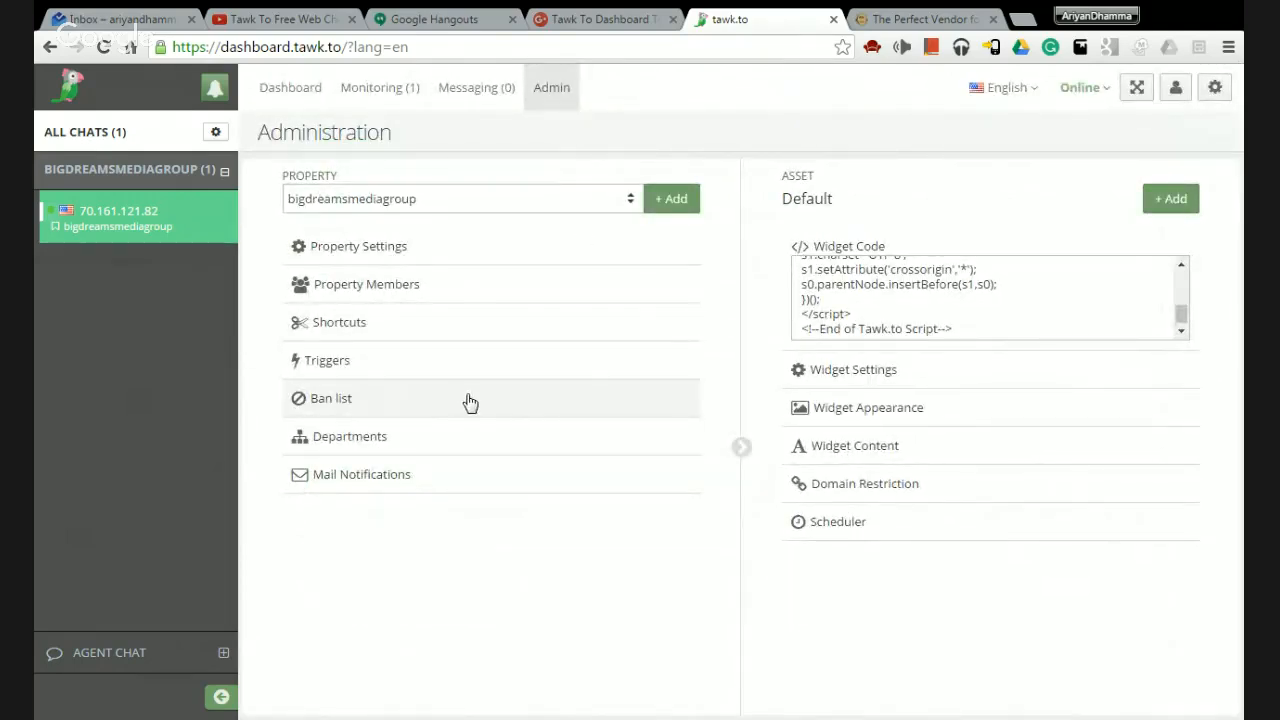
{"action": "left_click", "coordinate": [578, 410]}
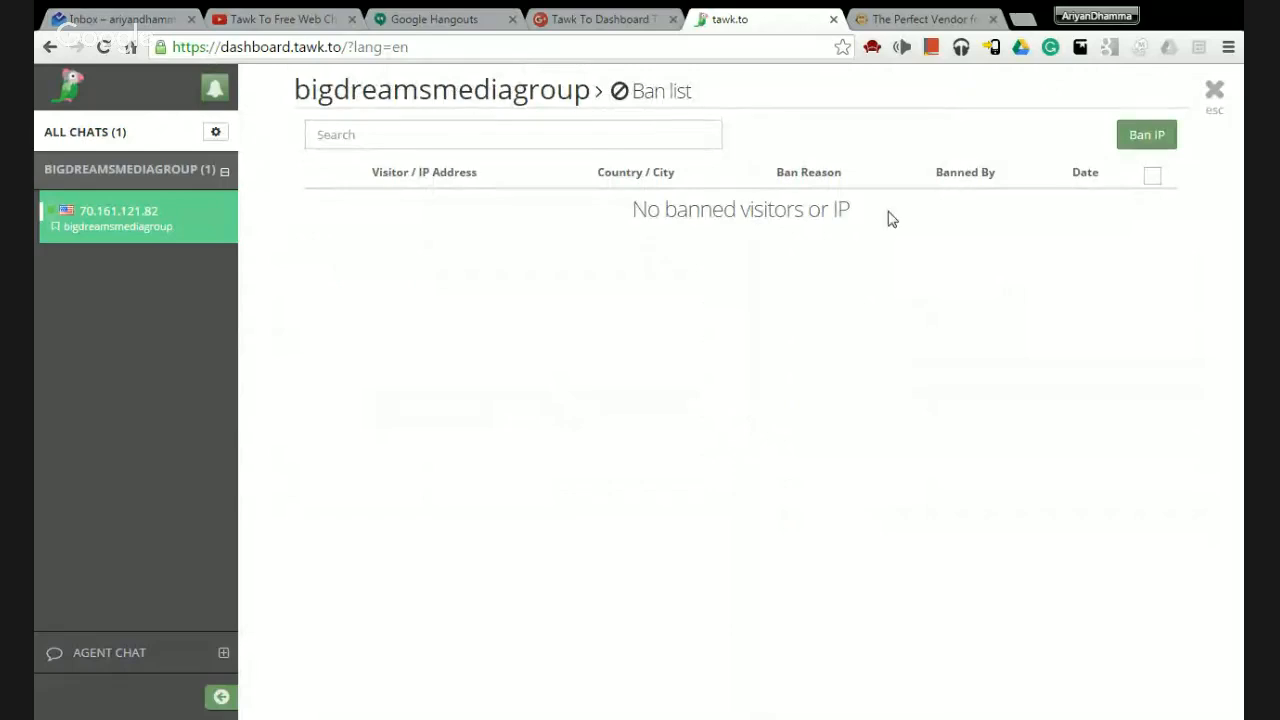
{"action": "left_click", "coordinate": [1153, 141]}
{"action": "left_click", "coordinate": [388, 240]}
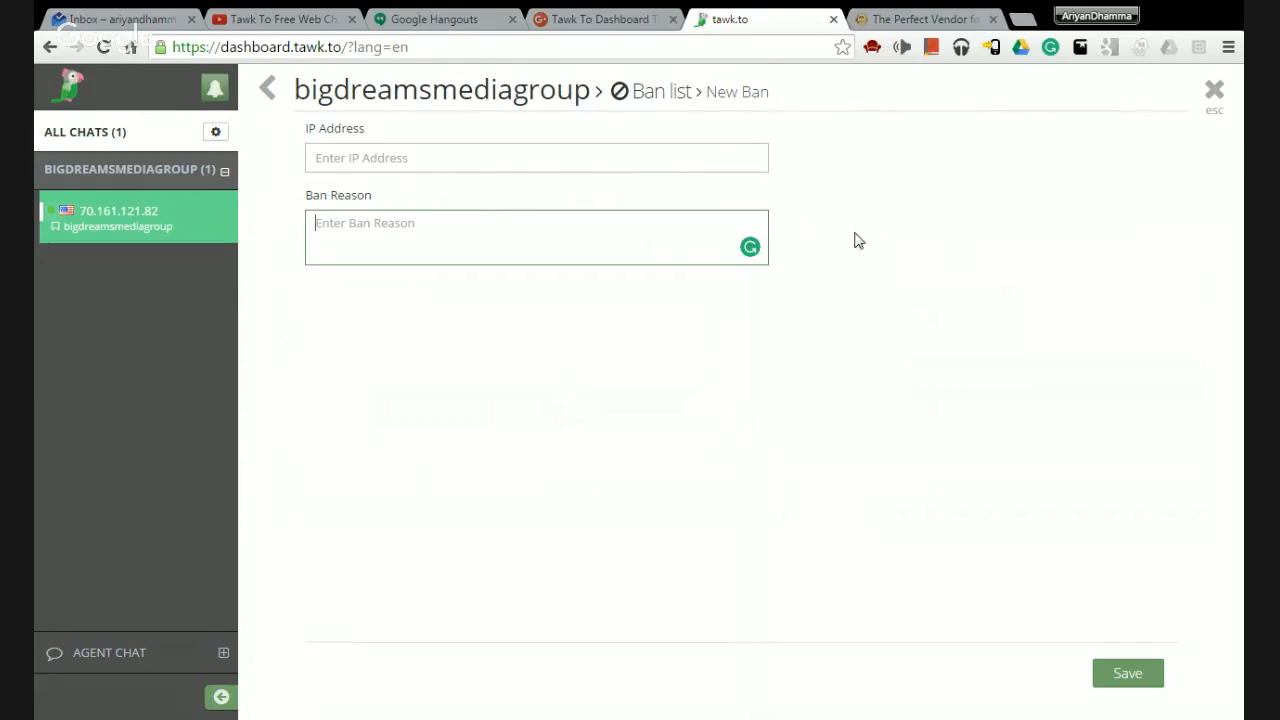
{"action": "left_click", "coordinate": [1214, 92]}
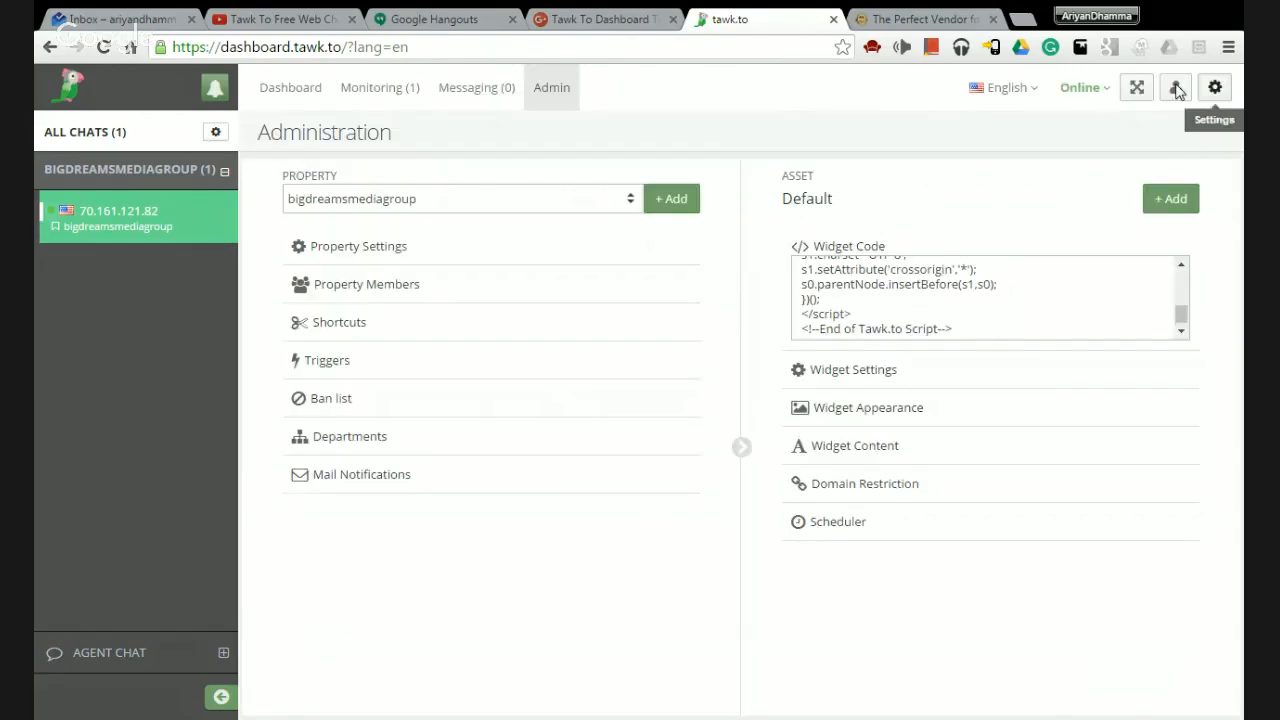
{"action": "left_click", "coordinate": [403, 446]}
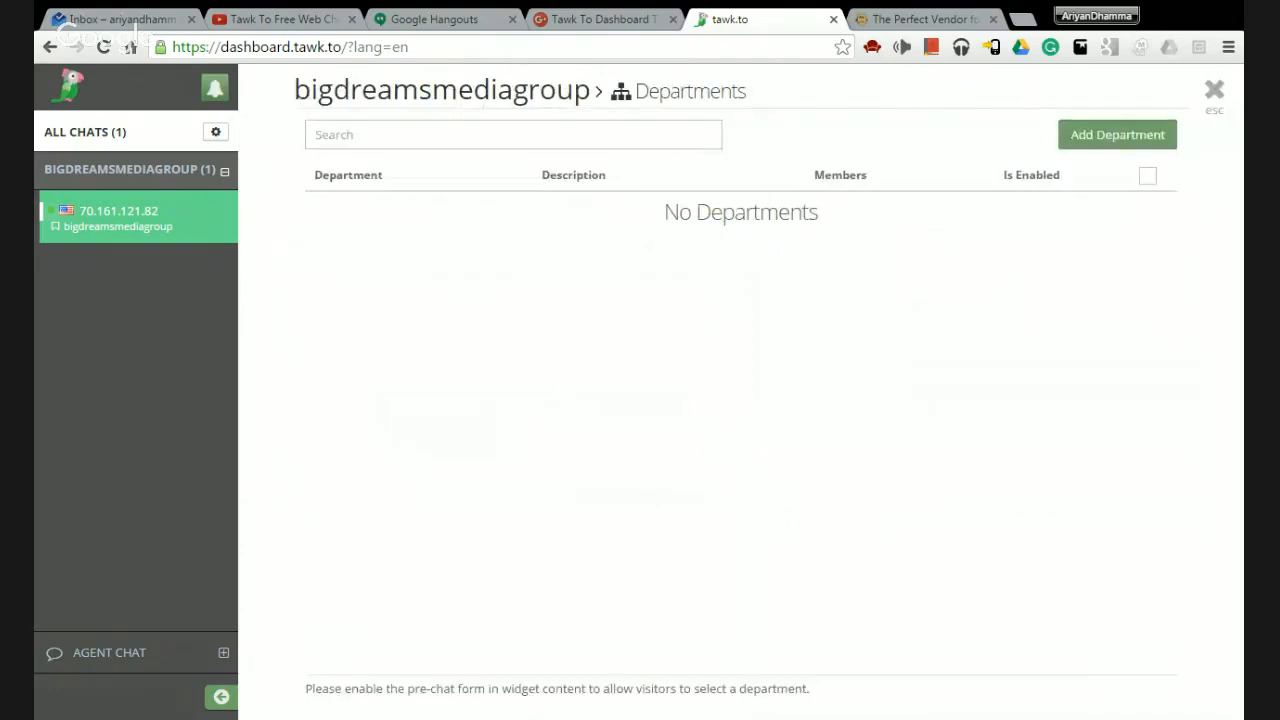
{"action": "left_click", "coordinate": [1111, 134]}
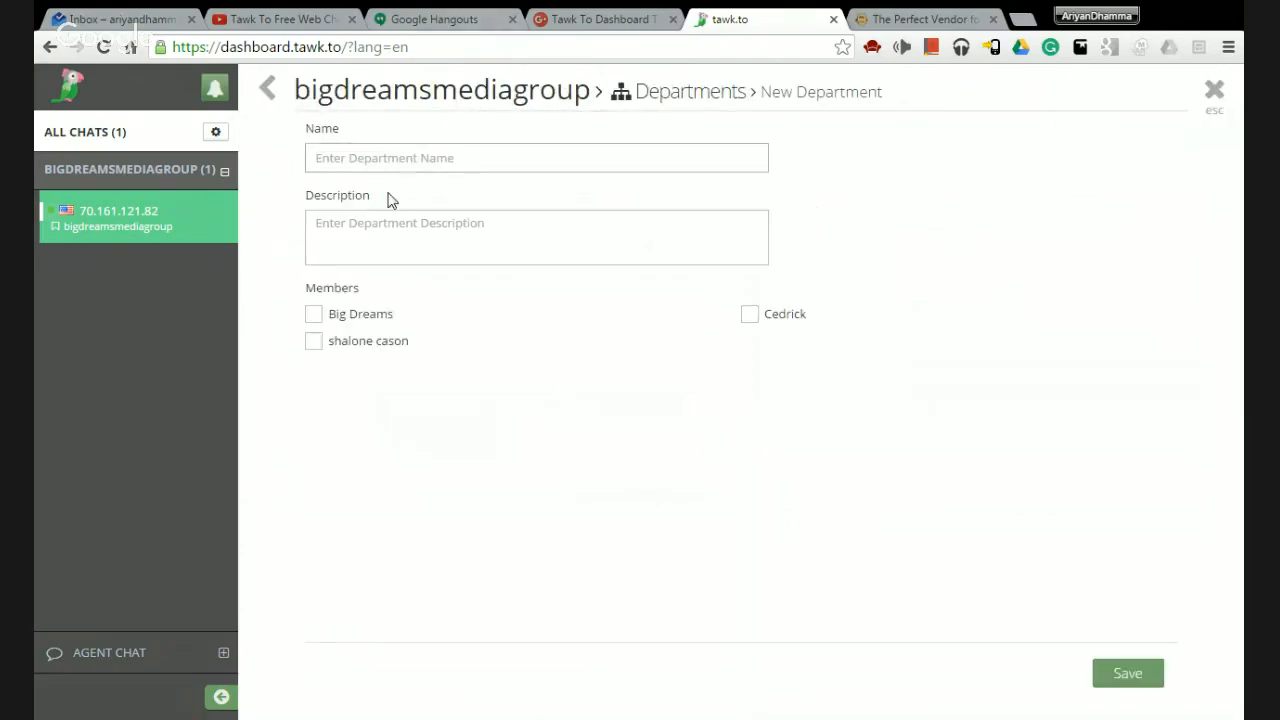
{"action": "left_click", "coordinate": [476, 156]}
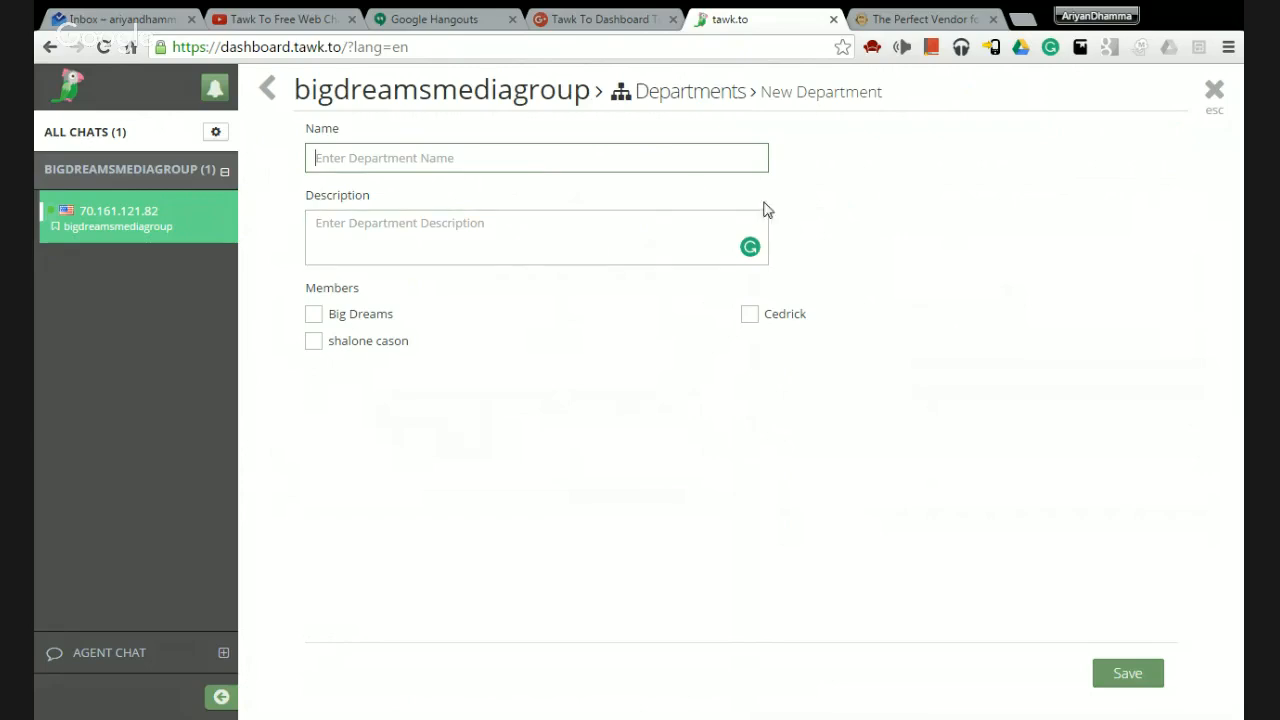
{"action": "left_click", "coordinate": [1216, 96]}
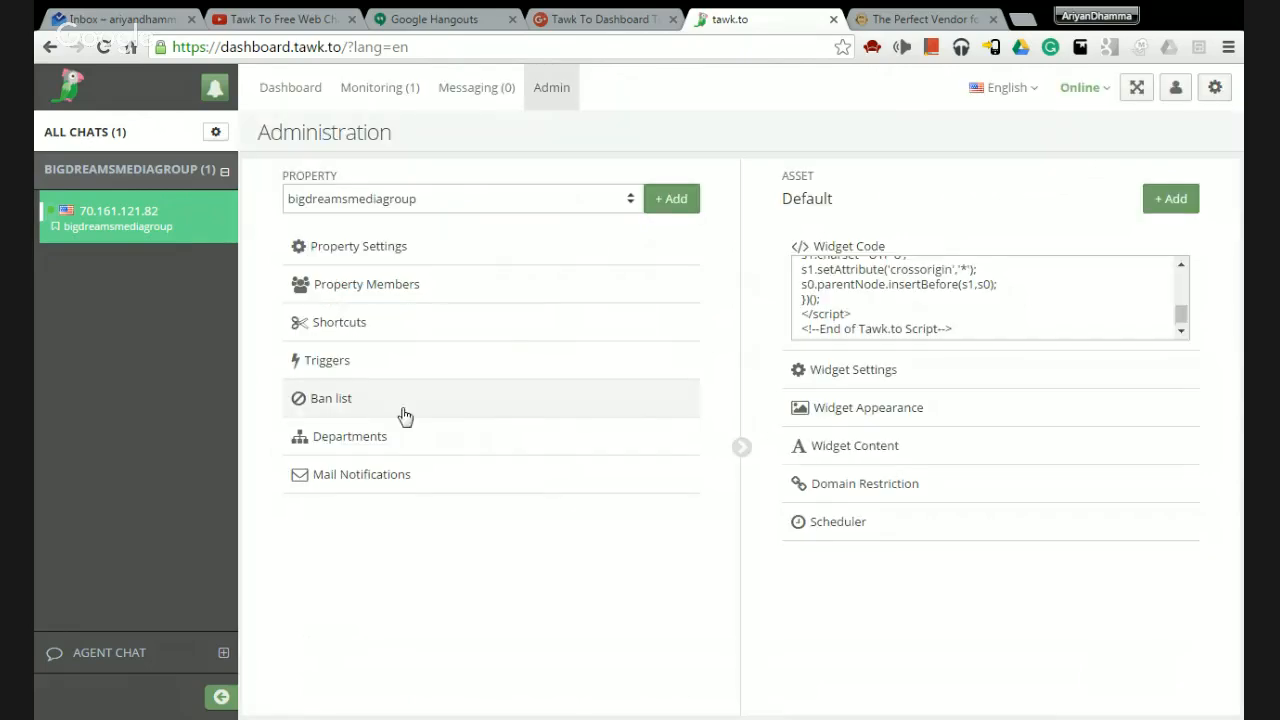
{"action": "left_click", "coordinate": [364, 484]}
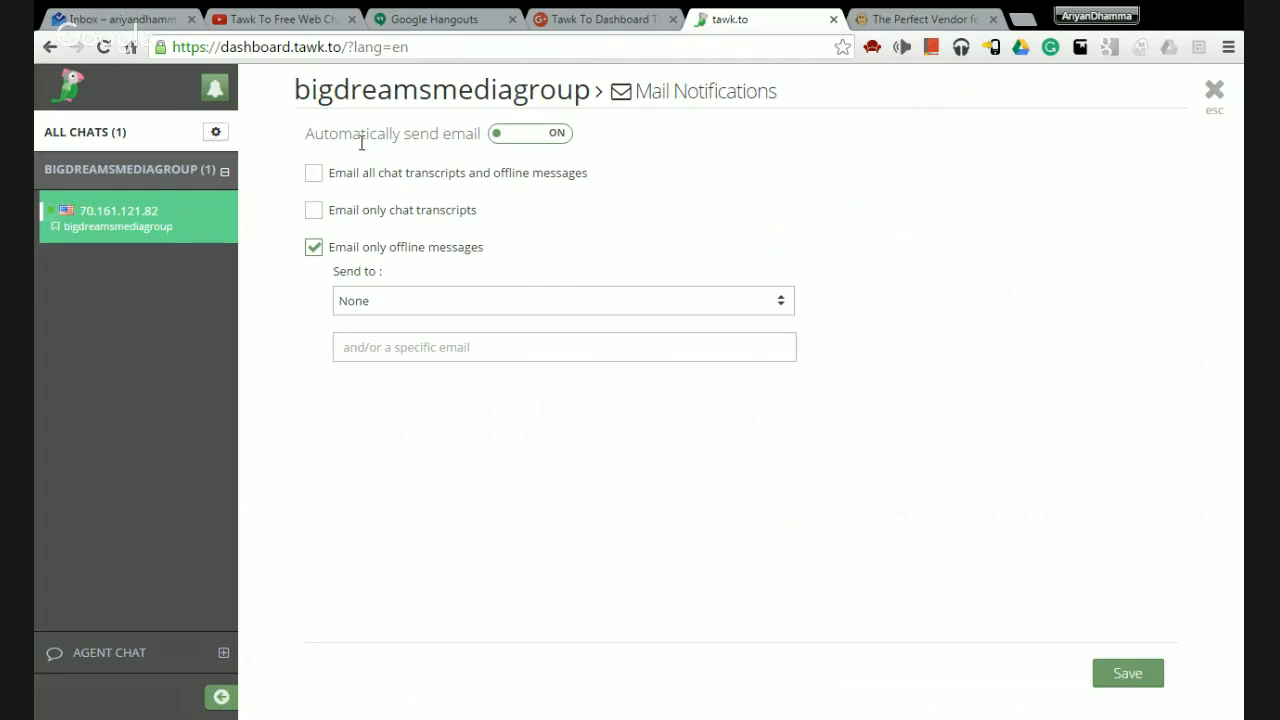
{"action": "left_click", "coordinate": [562, 141]}
{"action": "left_click", "coordinate": [515, 143]}
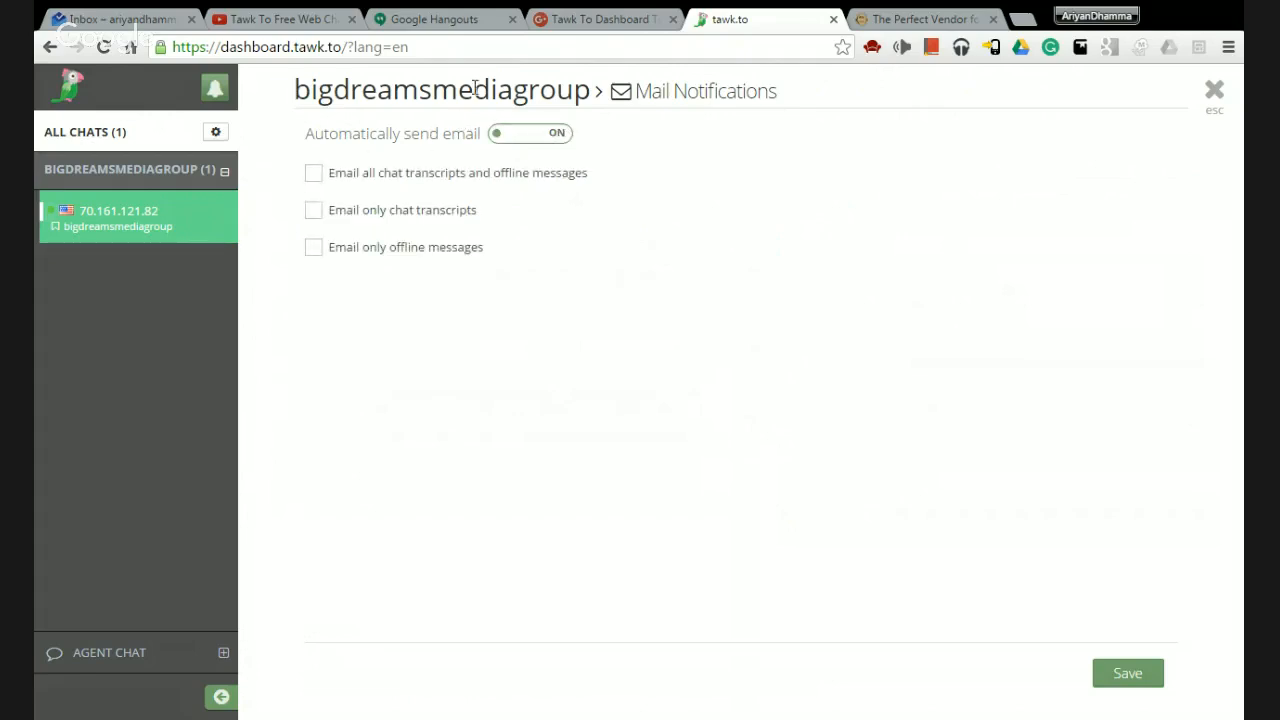
{"action": "left_click", "coordinate": [313, 252]}
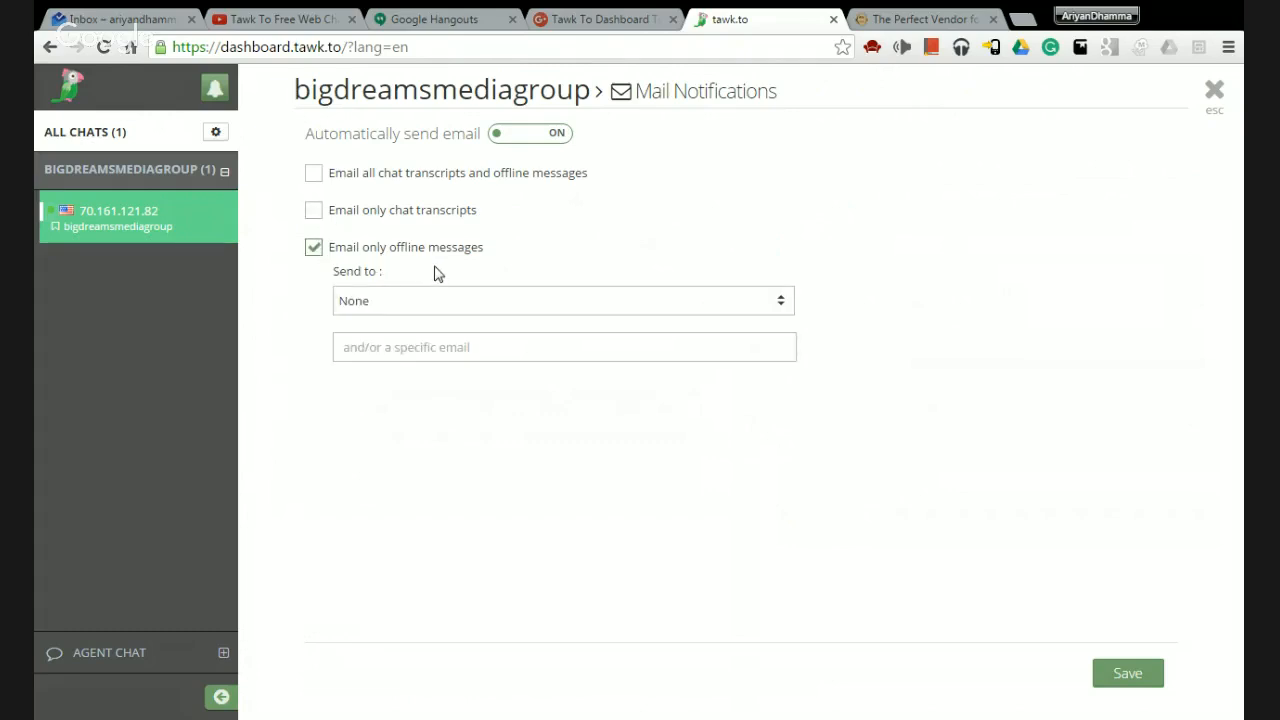
{"action": "left_click", "coordinate": [318, 211]}
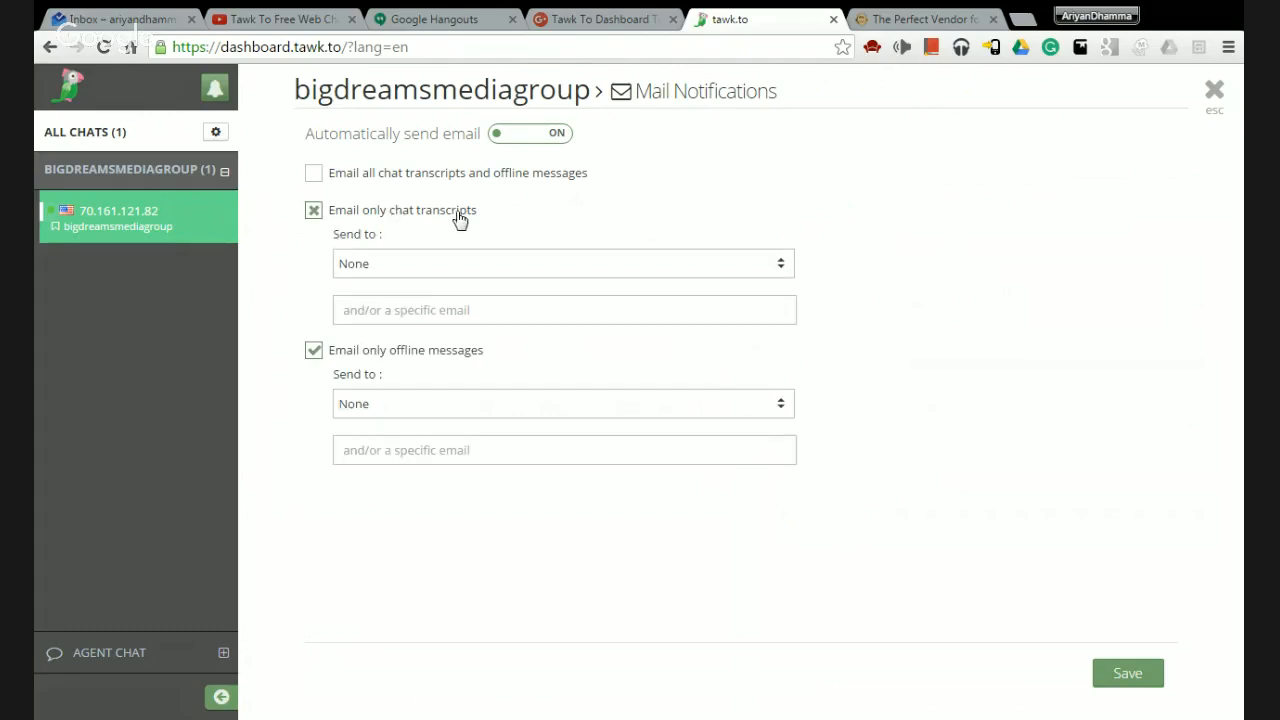
{"action": "left_click", "coordinate": [314, 174]}
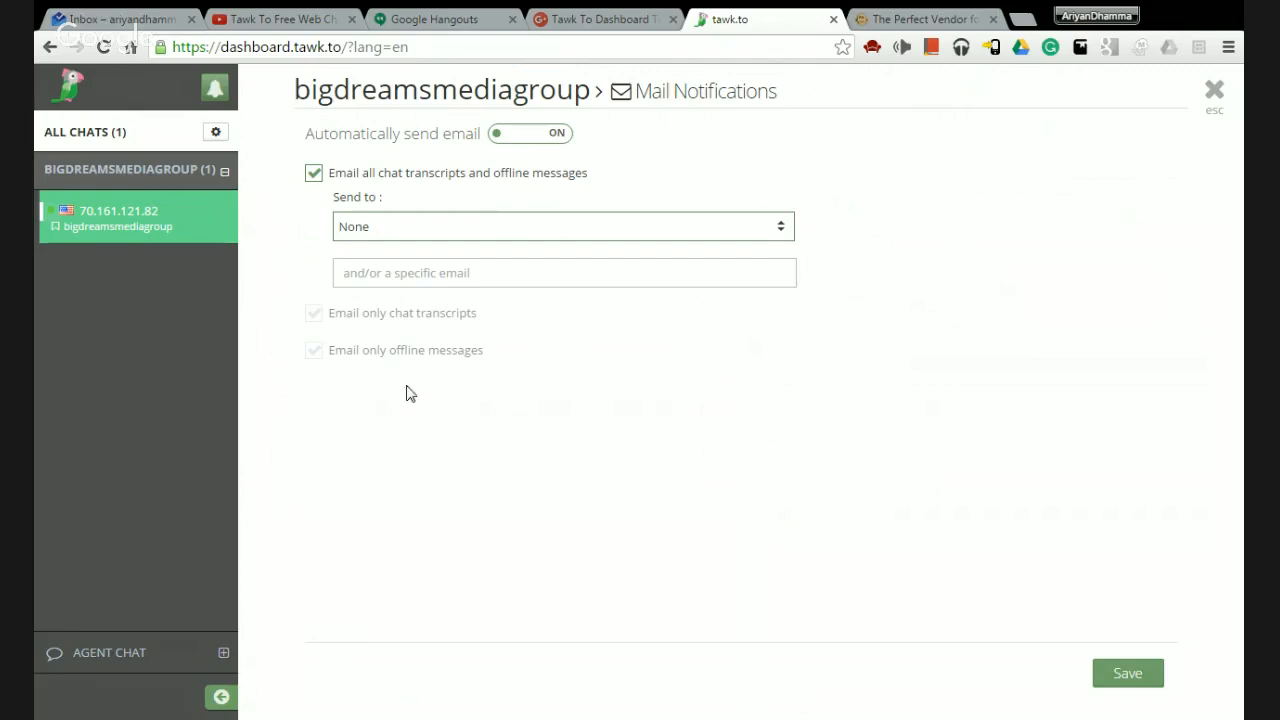
{"action": "left_click", "coordinate": [313, 176]}
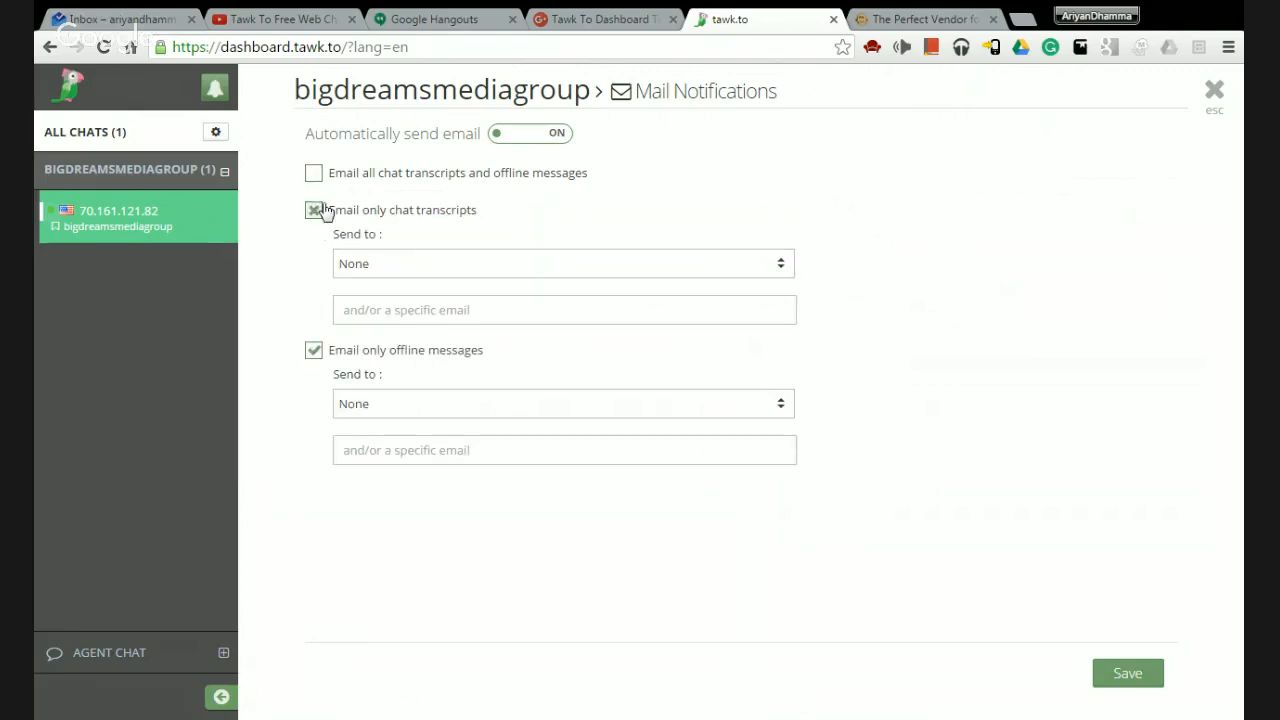
{"action": "left_click", "coordinate": [314, 209]}
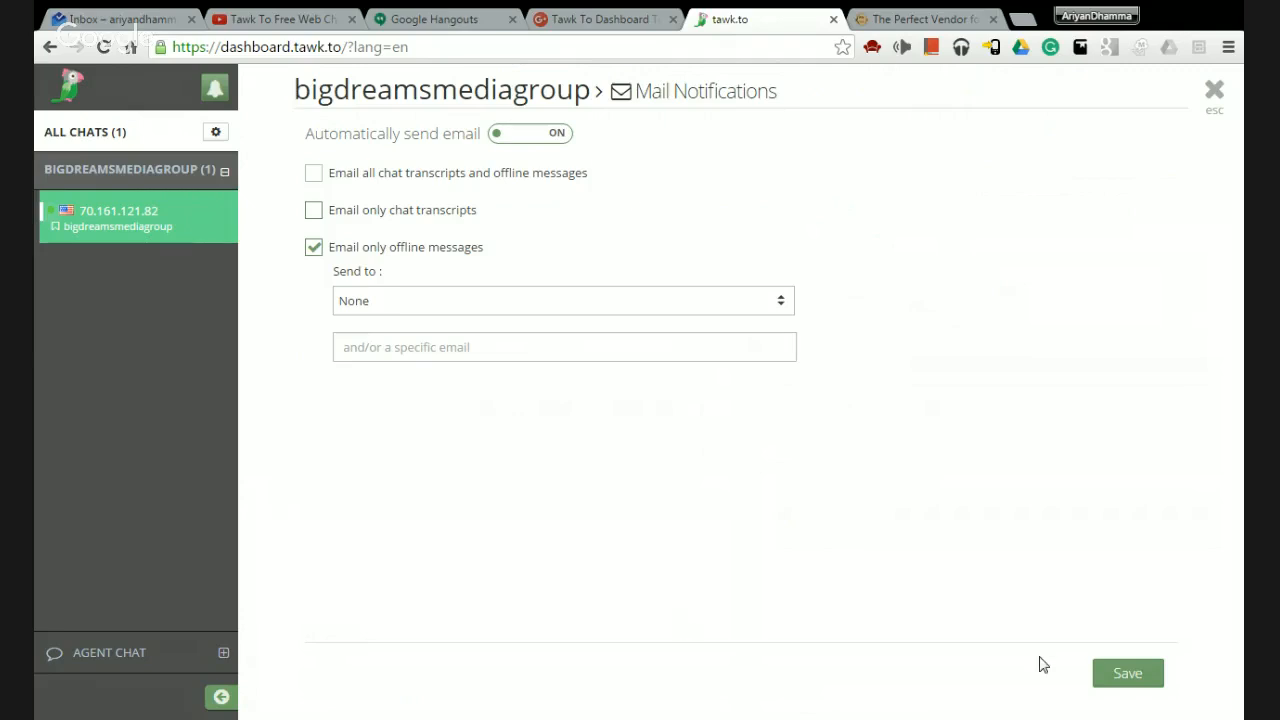
{"action": "left_click", "coordinate": [1128, 676]}
{"action": "left_click", "coordinate": [1215, 91]}
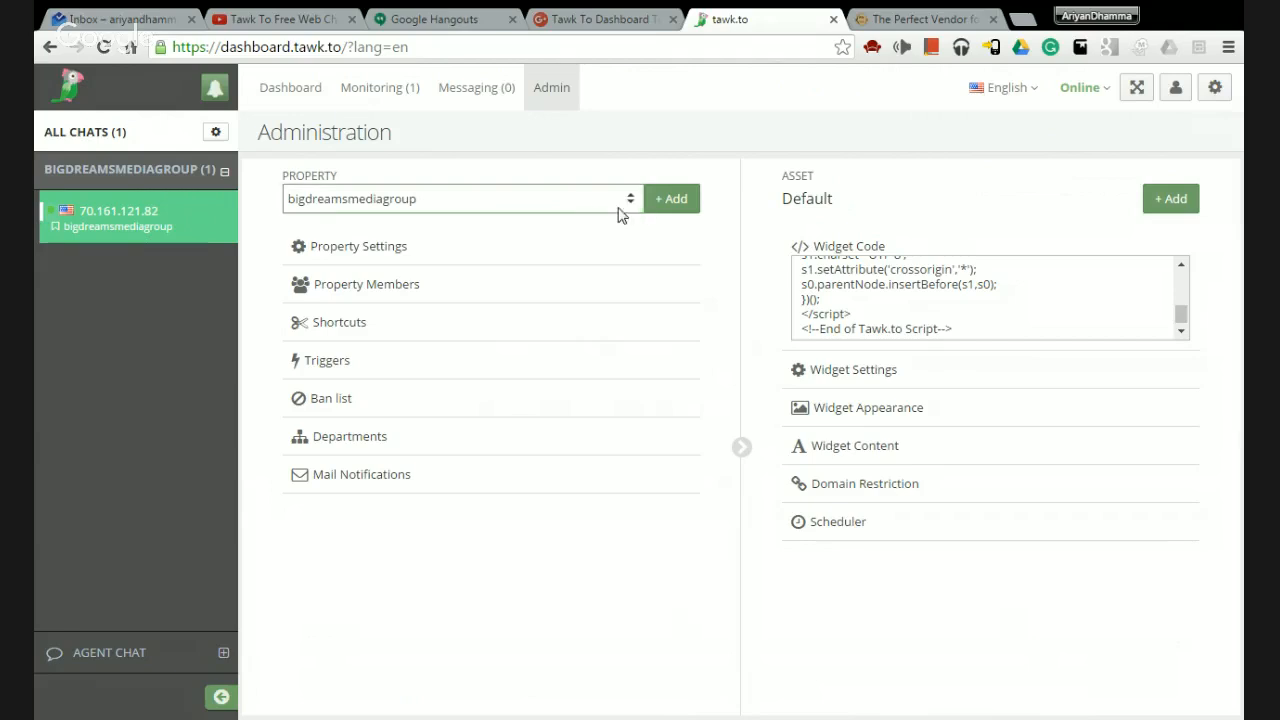
{"action": "left_click", "coordinate": [435, 264]}
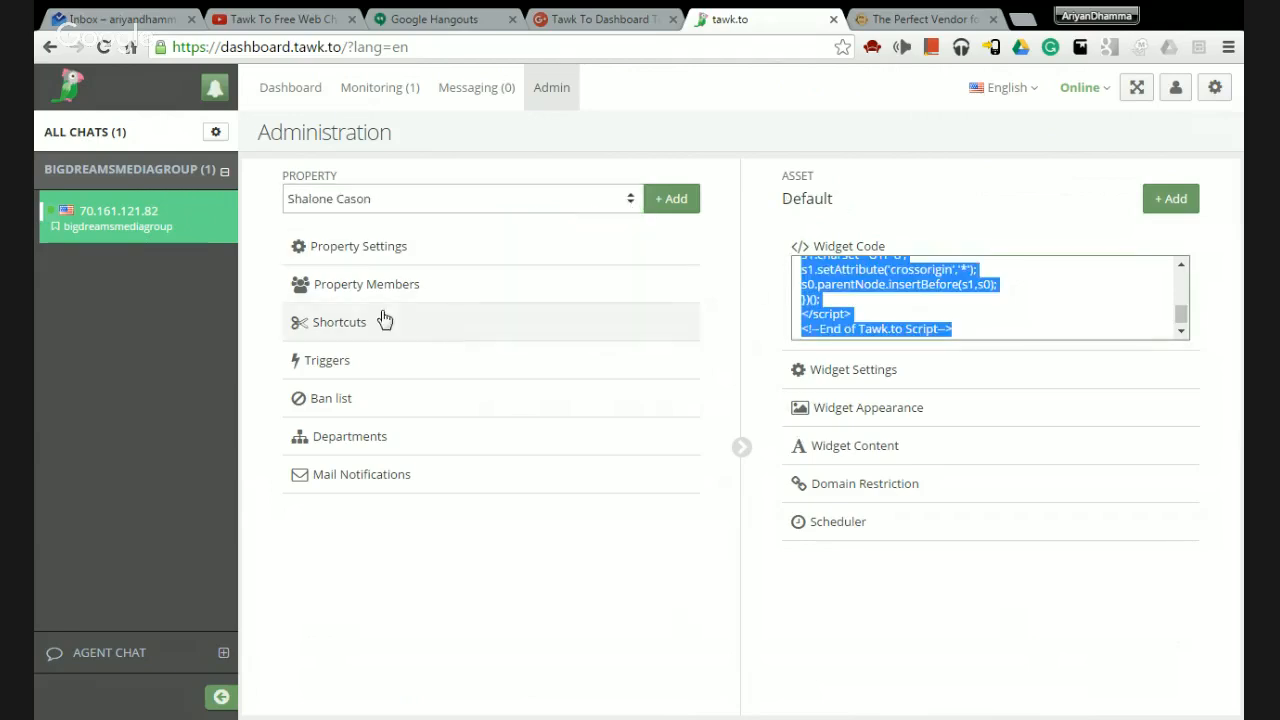
{"action": "left_click", "coordinate": [370, 263]}
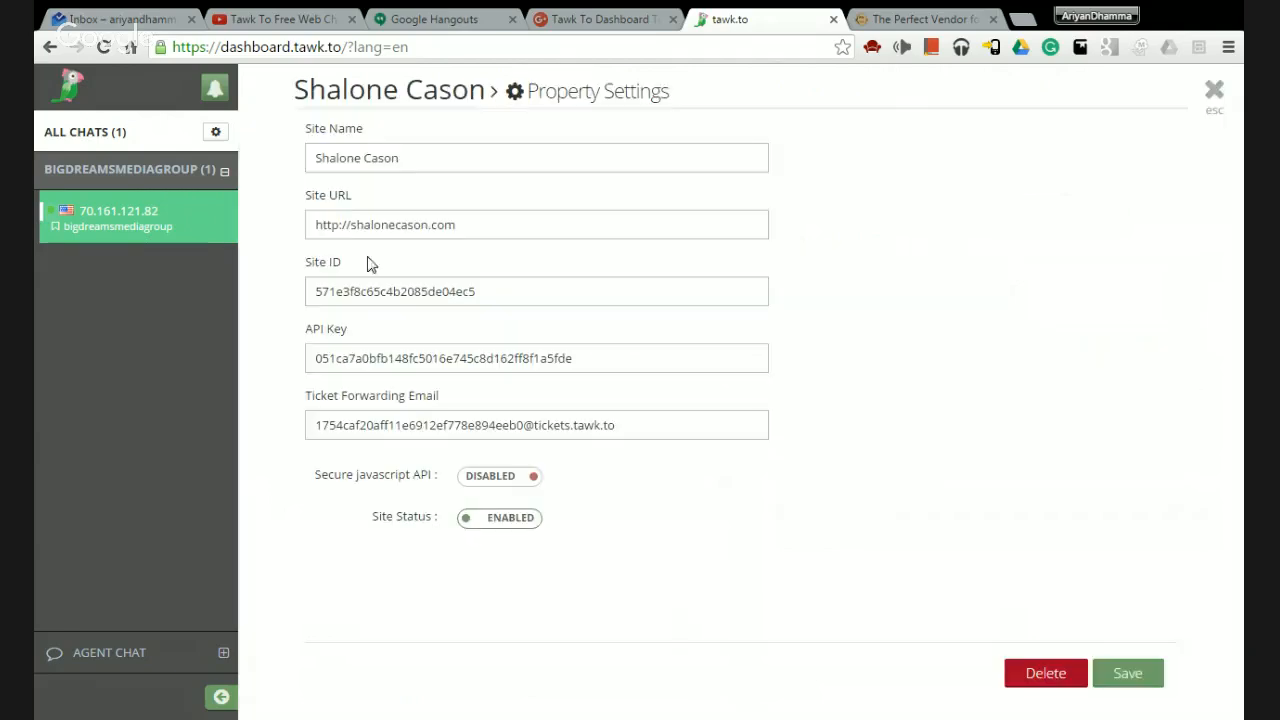
{"action": "left_click", "coordinate": [1213, 92]}
{"action": "left_click", "coordinate": [424, 292]}
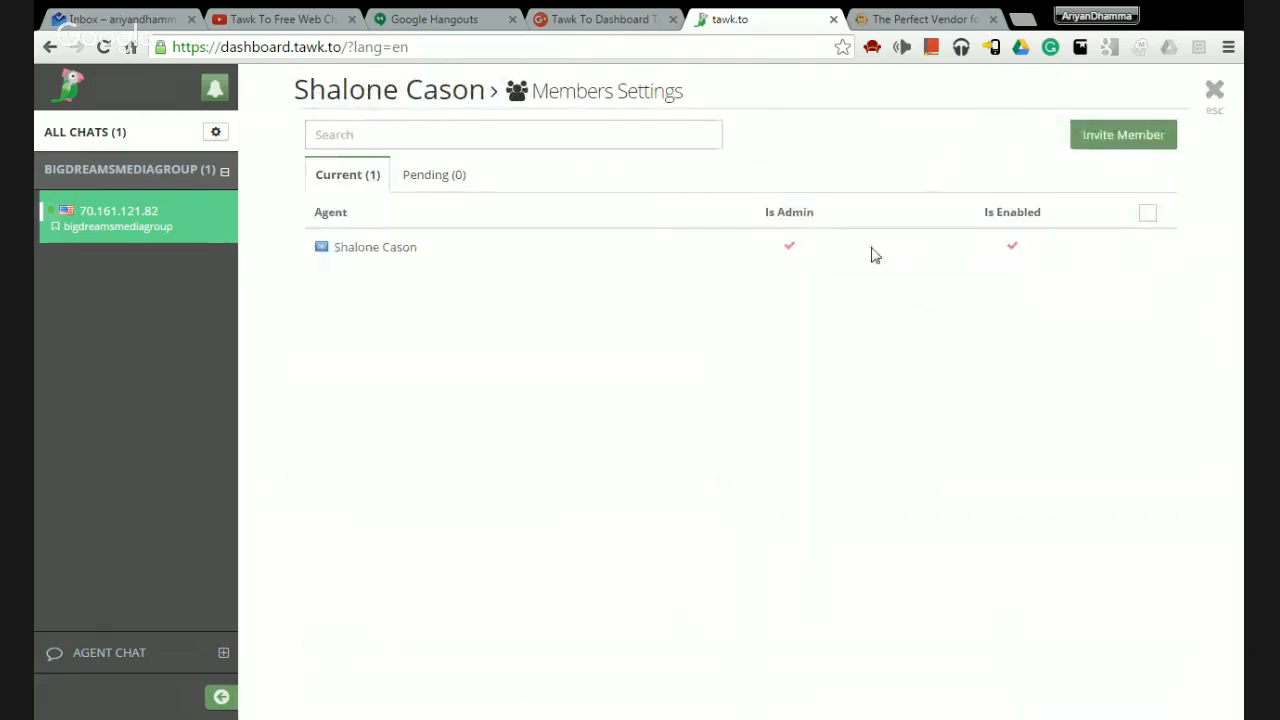
{"action": "left_click", "coordinate": [1215, 92]}
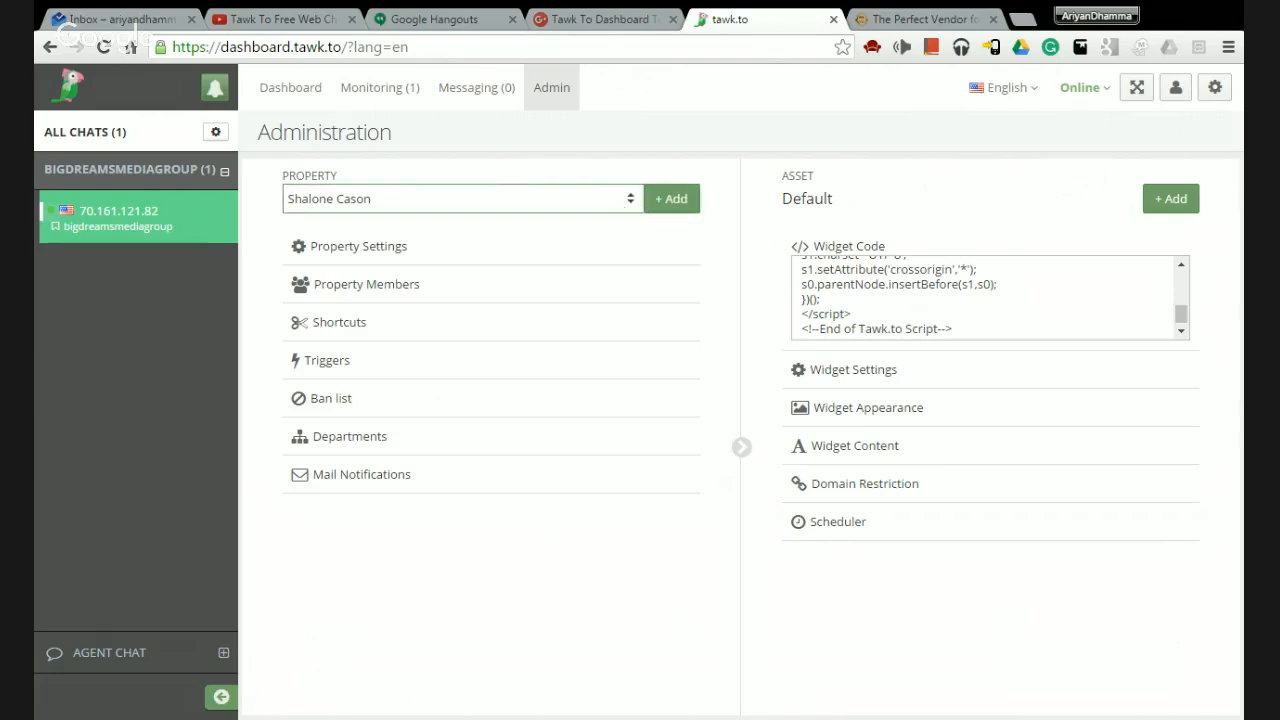
{"action": "left_click", "coordinate": [671, 205]}
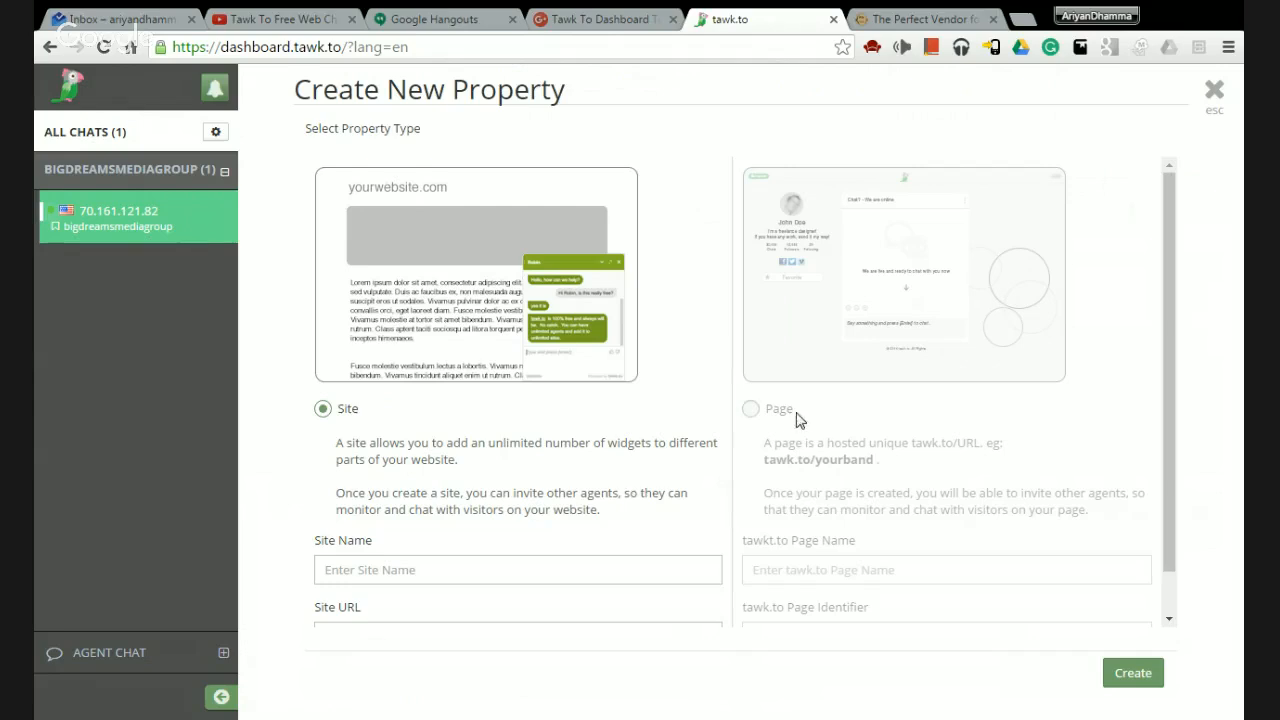
{"action": "left_click", "coordinate": [795, 415]}
{"action": "left_click", "coordinate": [370, 440]}
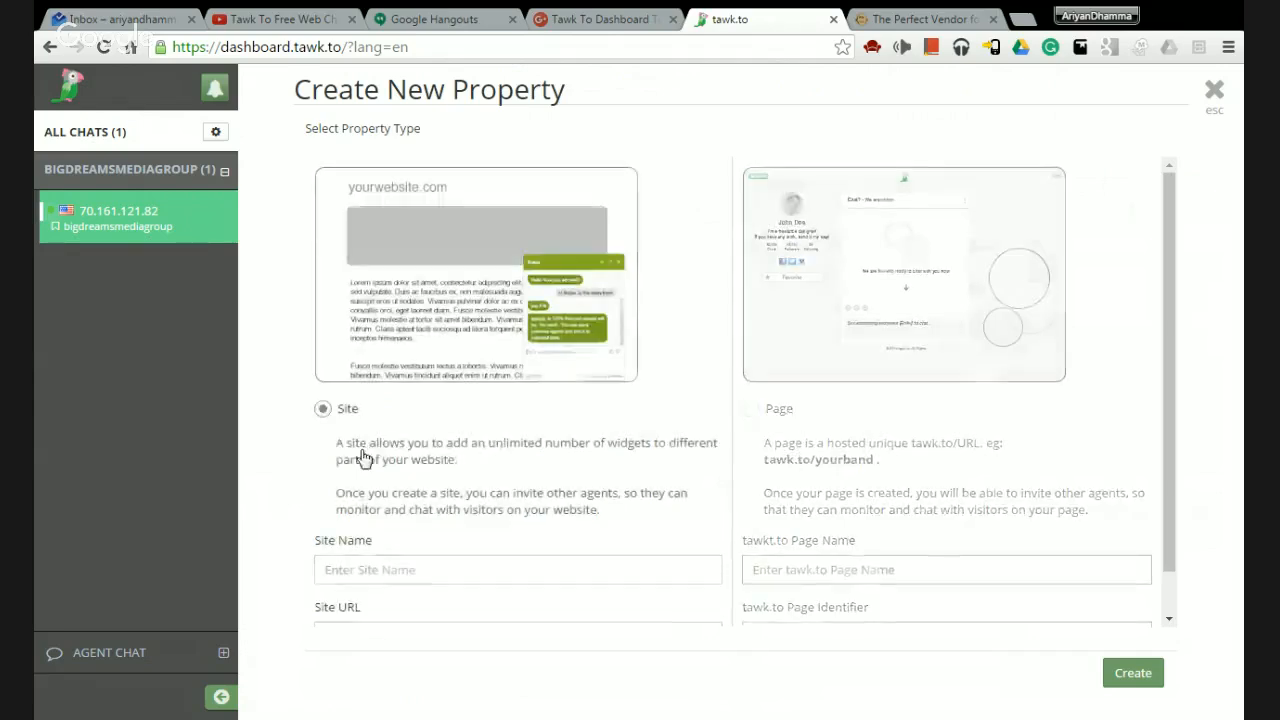
{"action": "left_click", "coordinate": [1215, 92]}
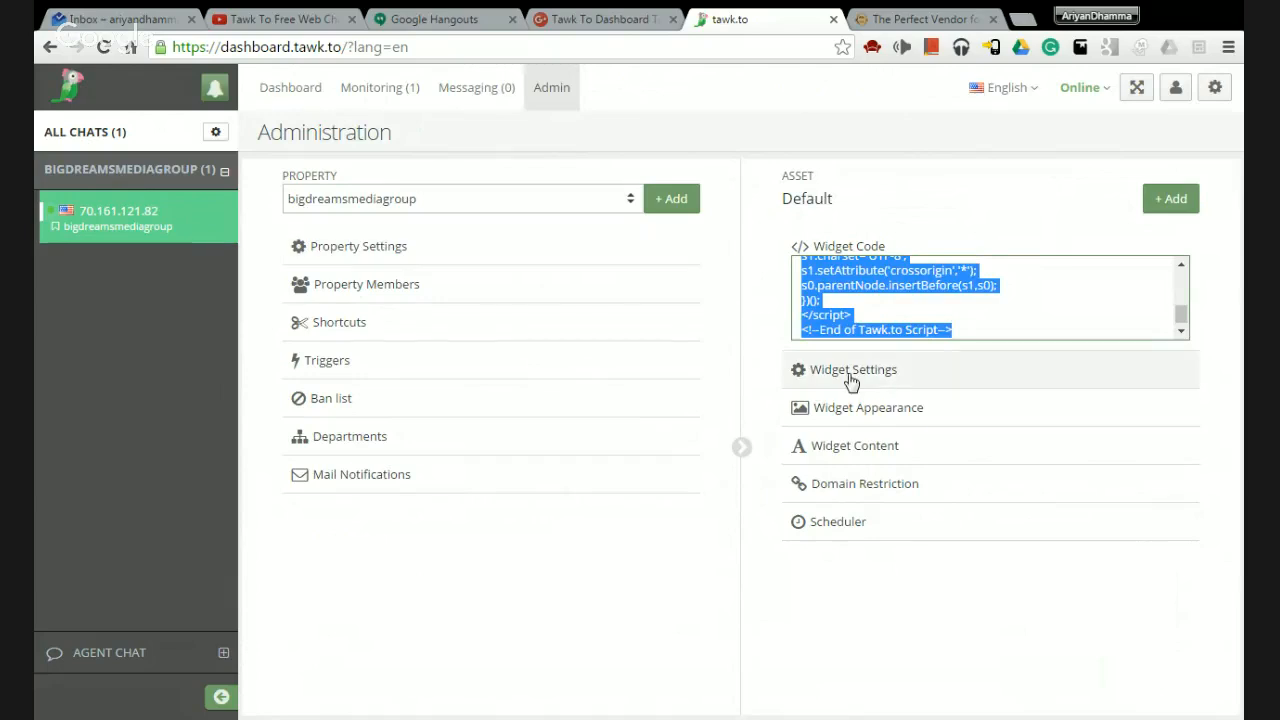
{"action": "left_click", "coordinate": [898, 310]}
{"action": "scroll", "coordinate": [894, 320], "scroll_direction": "up", "scroll_amount": 5}
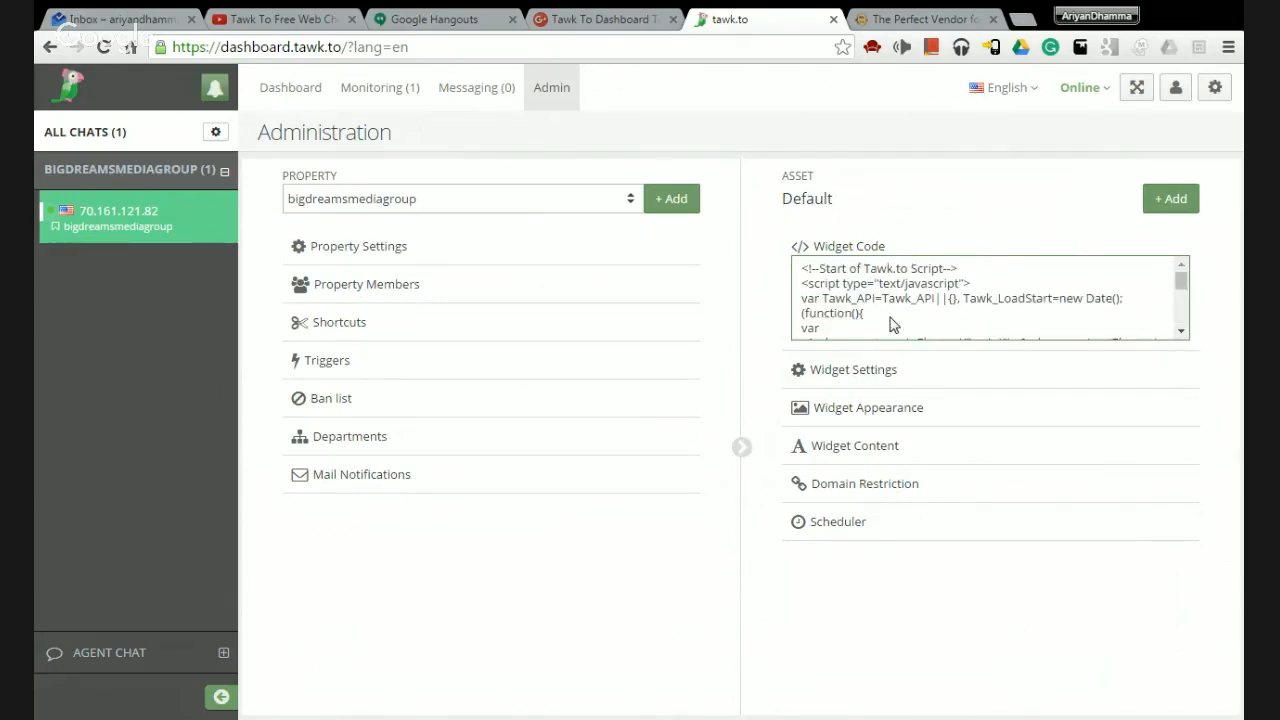
{"action": "scroll", "coordinate": [893, 325], "scroll_direction": "down", "scroll_amount": 4}
{"action": "key", "text": "ctrl+a"}
{"action": "scroll", "coordinate": [892, 309], "scroll_direction": "up", "scroll_amount": 4}
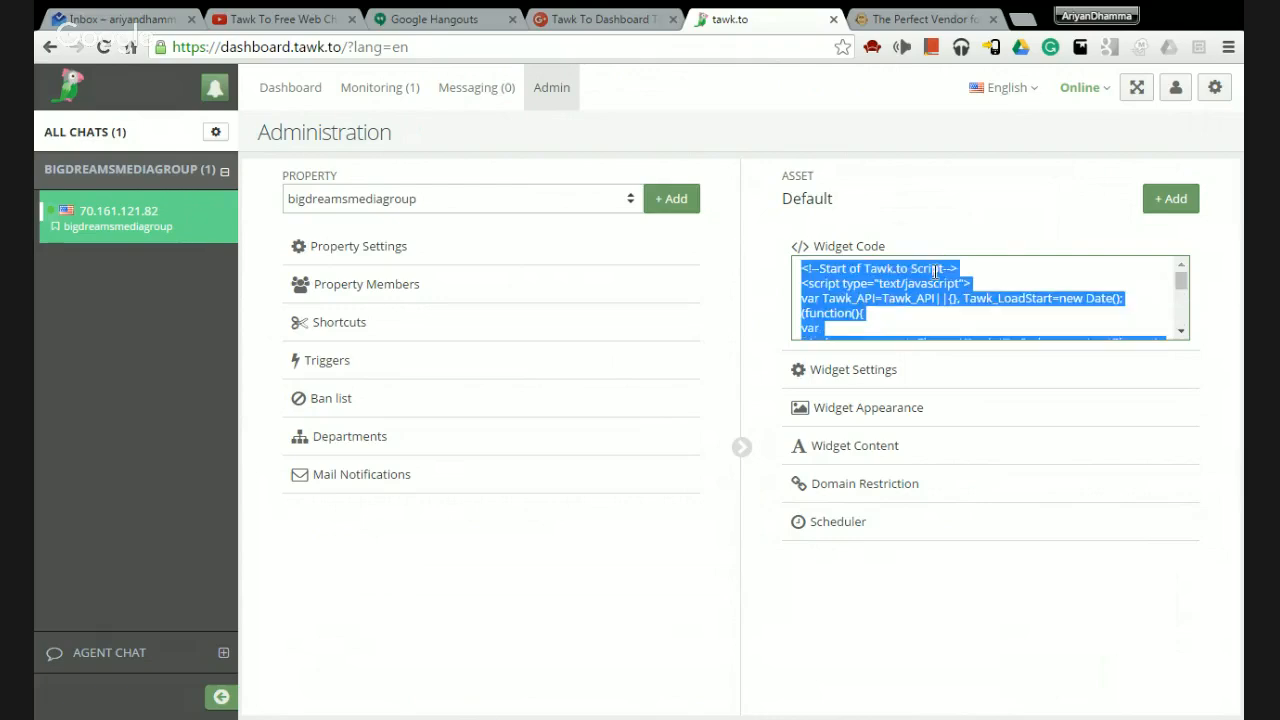
{"action": "scroll", "coordinate": [894, 311], "scroll_direction": "down", "scroll_amount": 5}
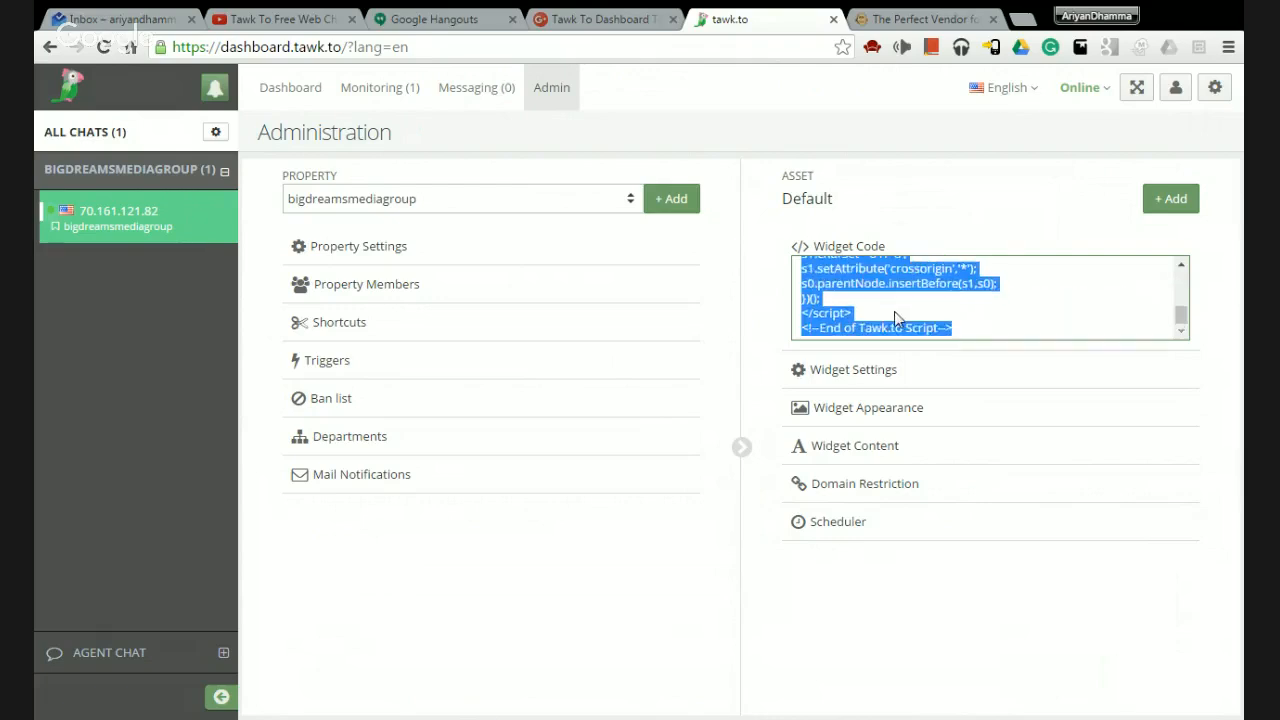
{"action": "scroll", "coordinate": [894, 311], "scroll_direction": "up", "scroll_amount": 5}
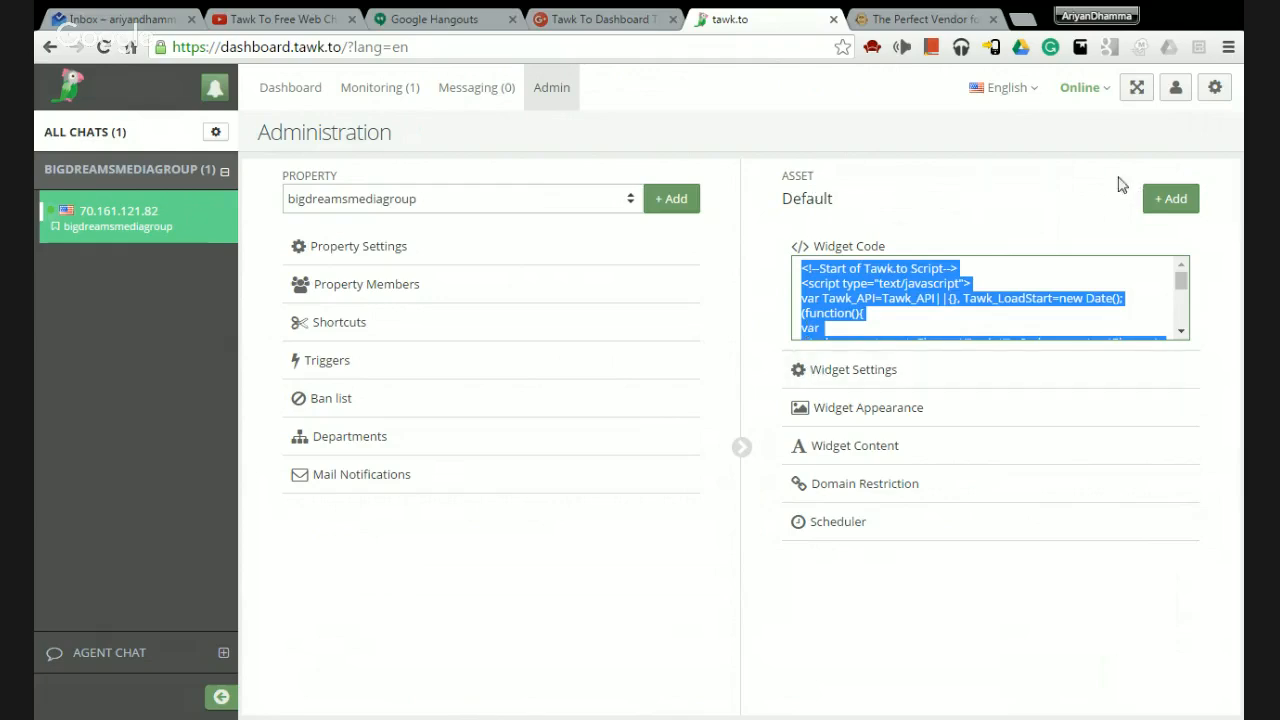
{"action": "left_click", "coordinate": [1168, 198]}
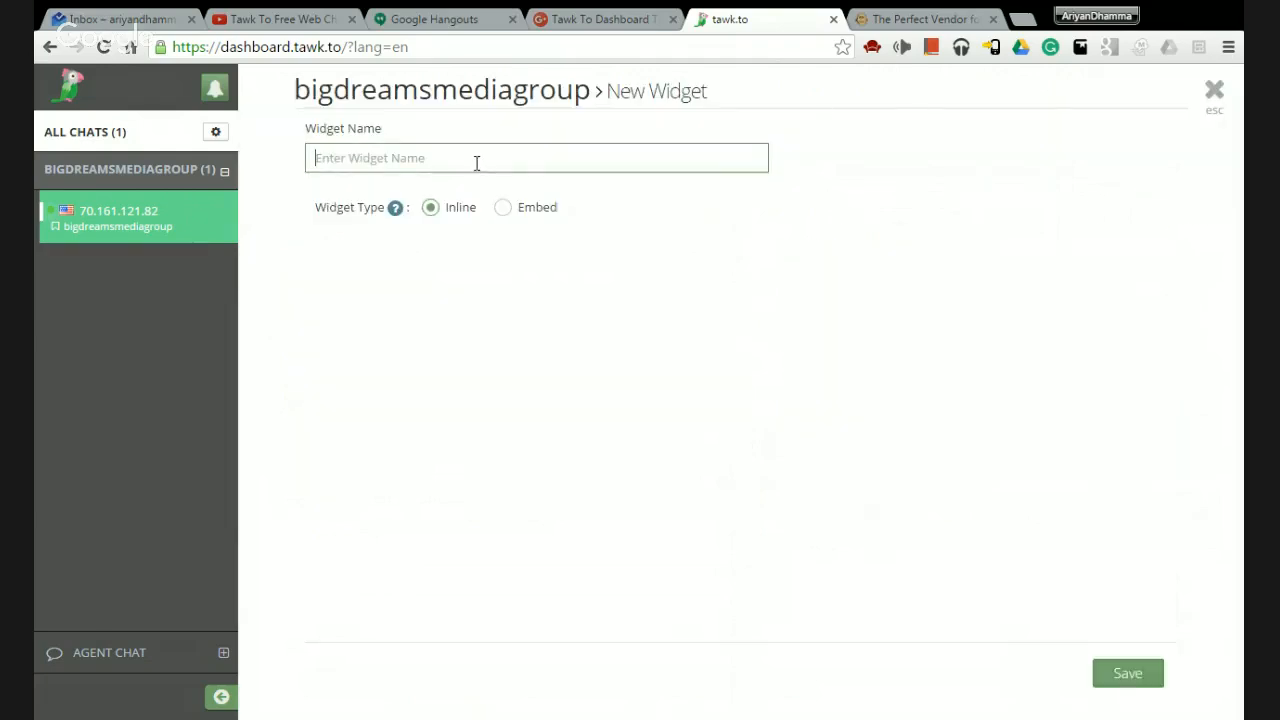
{"action": "left_click", "coordinate": [502, 209]}
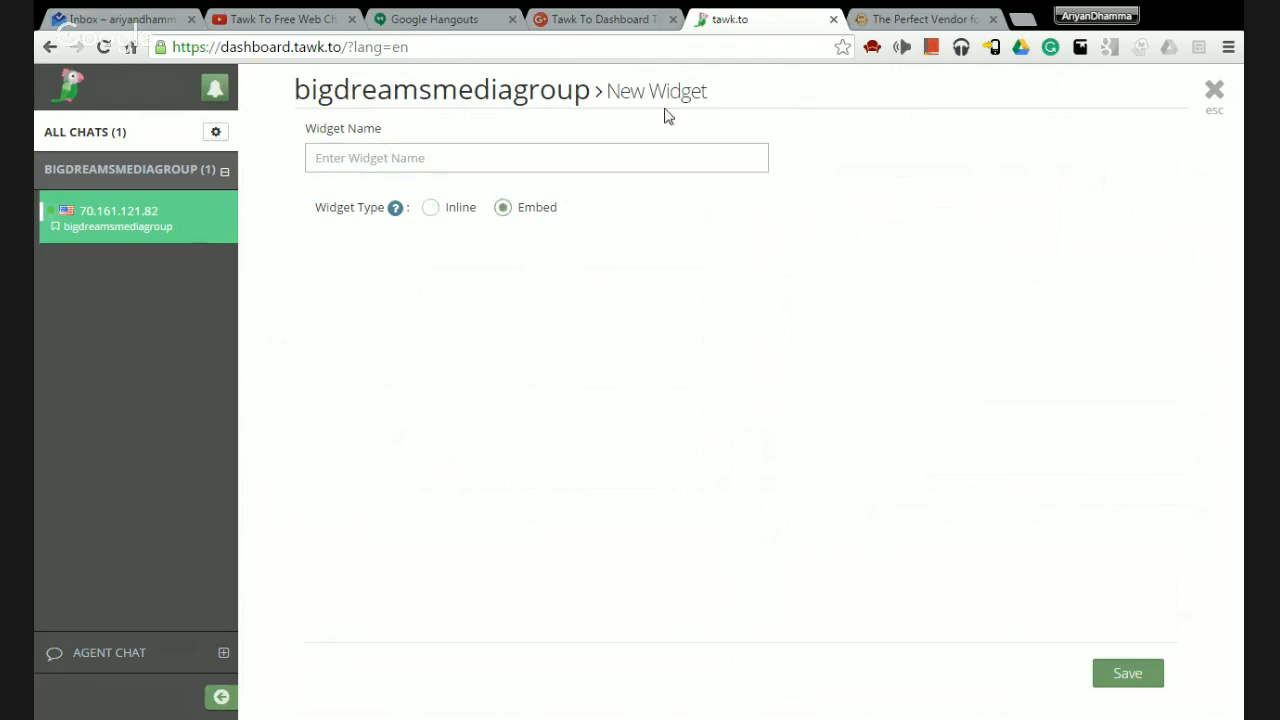
{"action": "left_click", "coordinate": [431, 210]}
{"action": "mouse_move", "coordinate": [396, 212]}
{"action": "left_click", "coordinate": [1212, 96]}
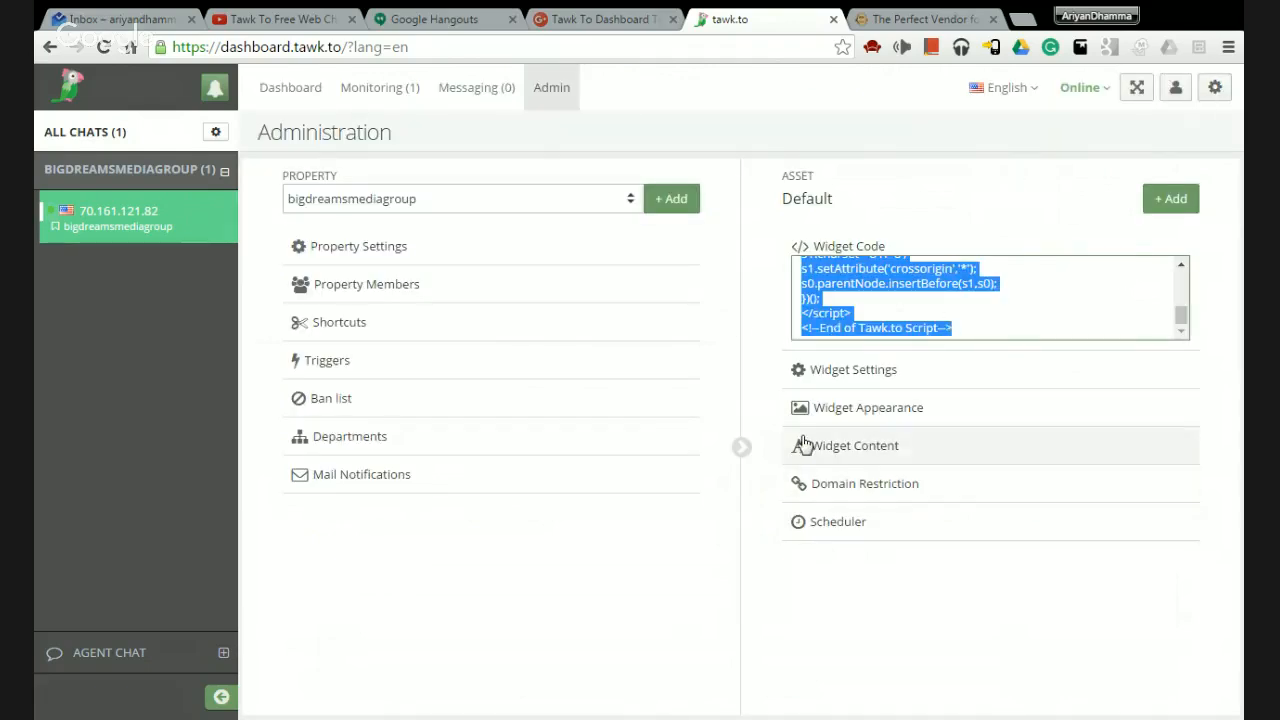
Open the Default widget's settings and check the live chat widget on the website.
{"action": "left_click", "coordinate": [850, 372]}
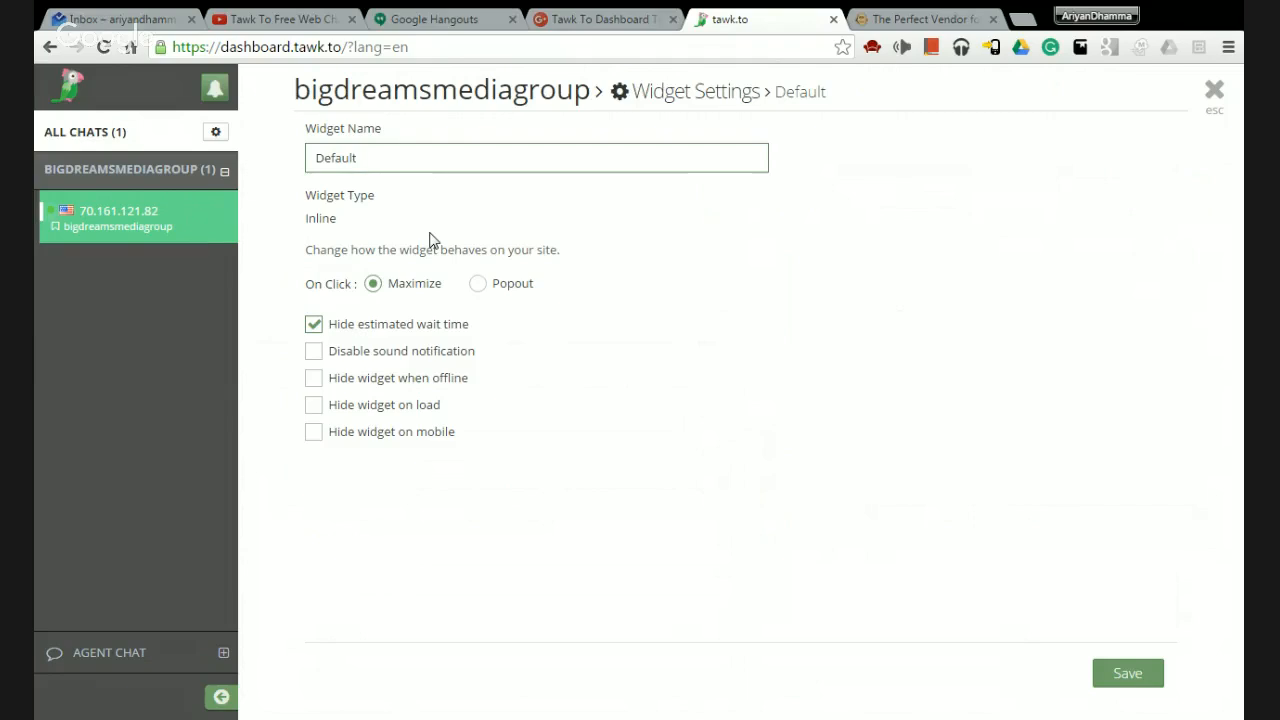
{"action": "left_click", "coordinate": [911, 18]}
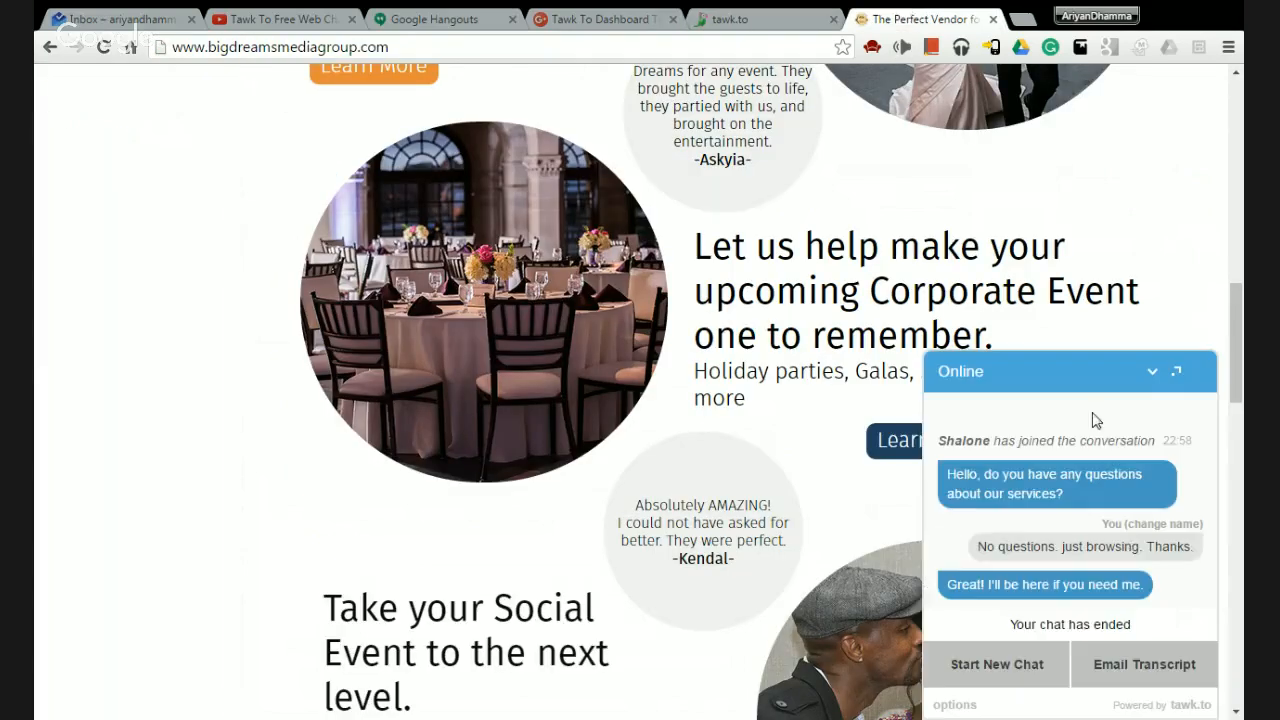
{"action": "left_click", "coordinate": [1155, 375]}
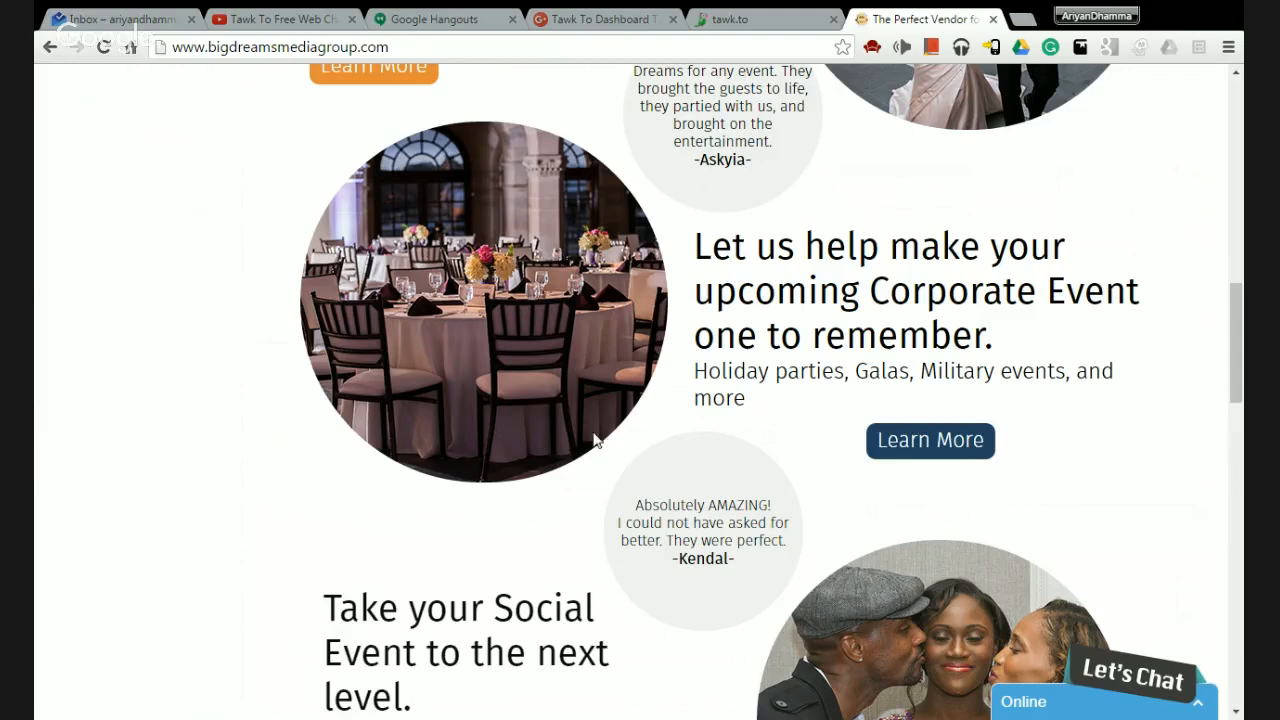
{"action": "left_click", "coordinate": [745, 19]}
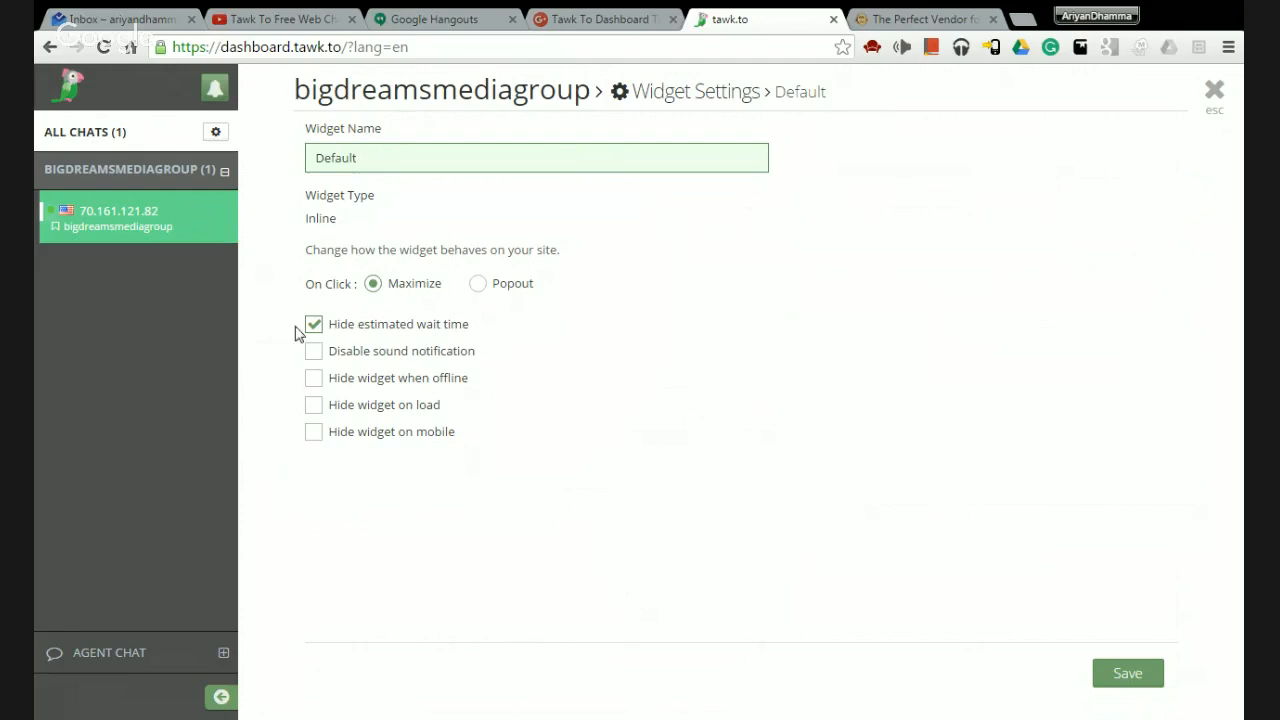
Open Widget Appearance, try a yellow header background, then reset it to blue.
{"action": "left_click", "coordinate": [1214, 94]}
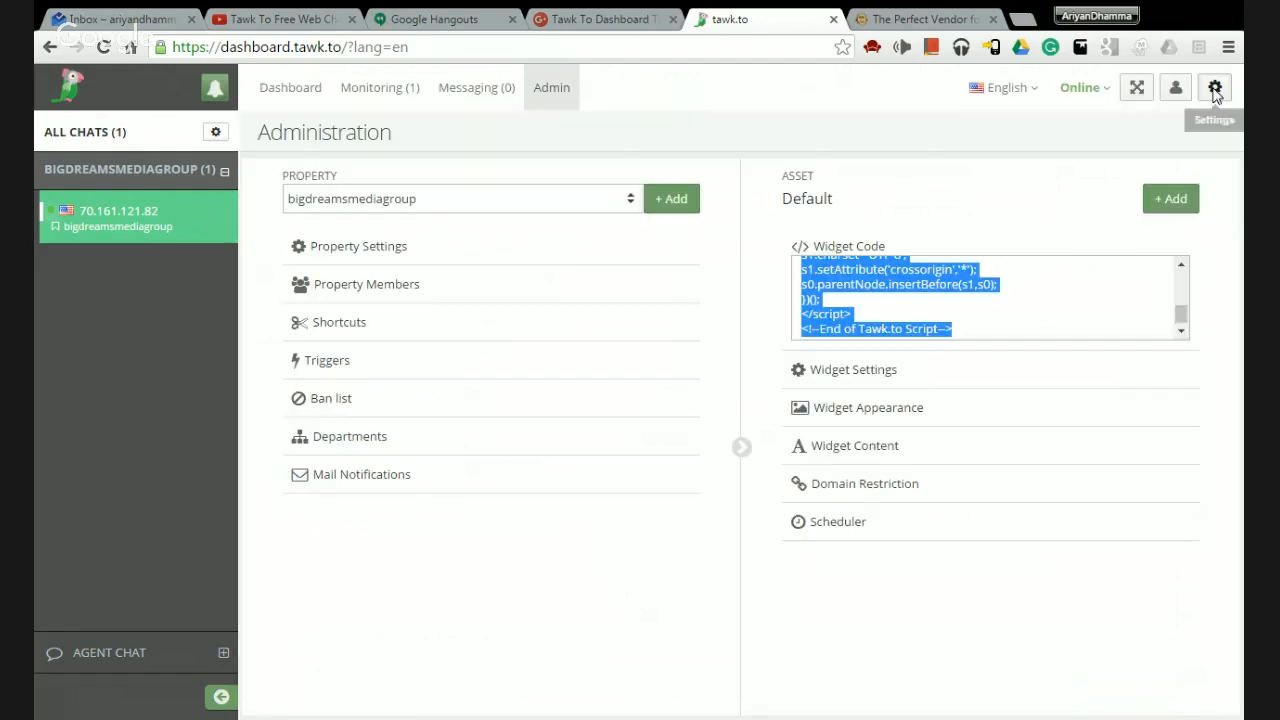
{"action": "left_click", "coordinate": [852, 426]}
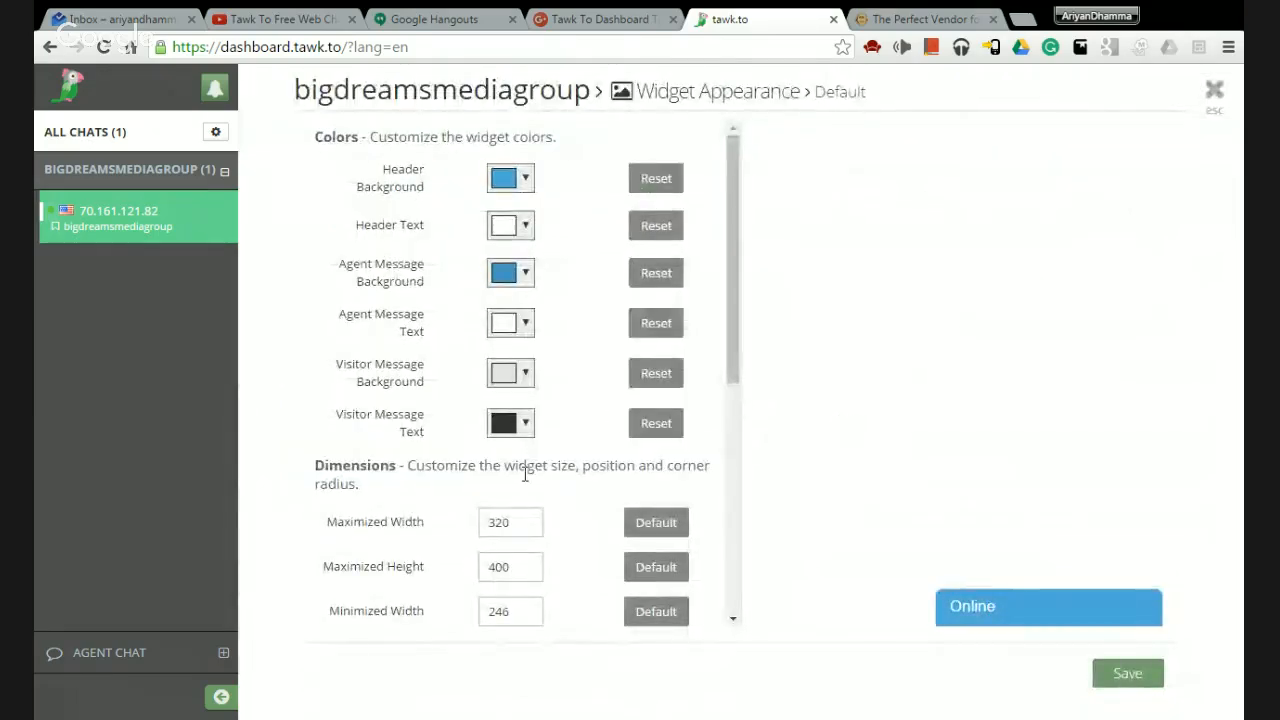
{"action": "left_click", "coordinate": [521, 181]}
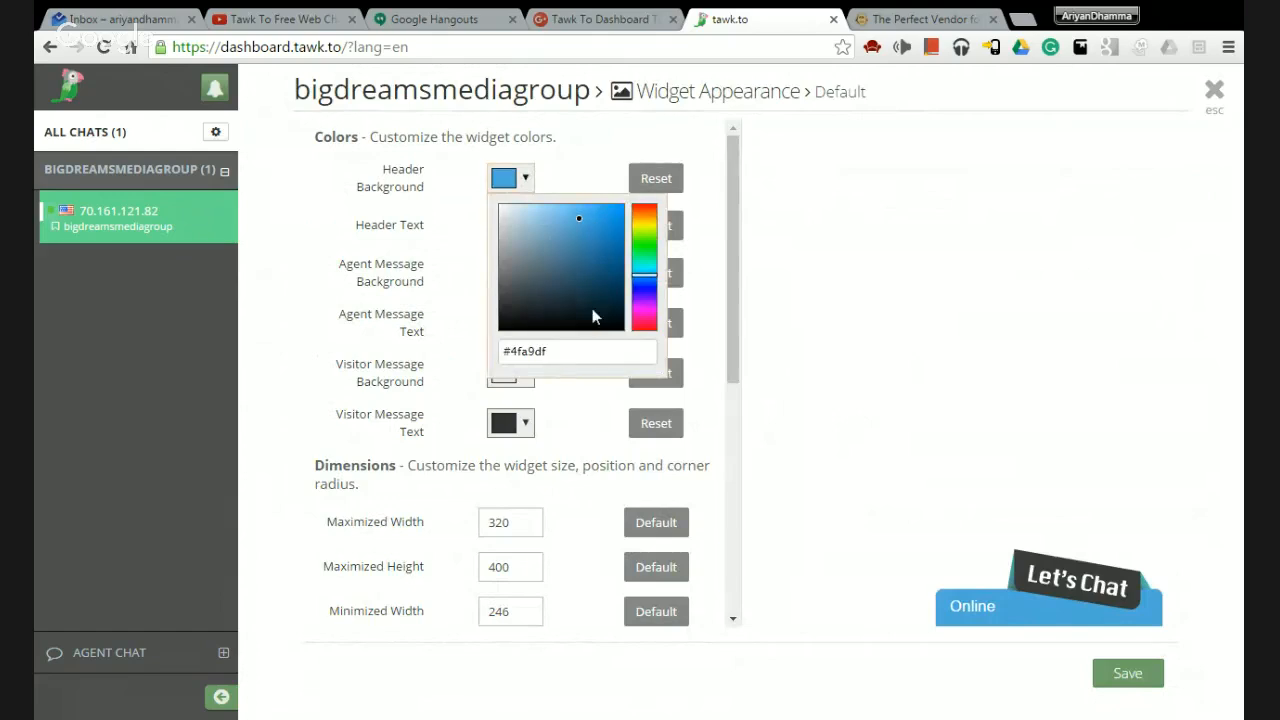
{"action": "left_click_drag", "start_coordinate": [592, 318], "coordinate": [608, 199]}
{"action": "left_click", "coordinate": [648, 226]}
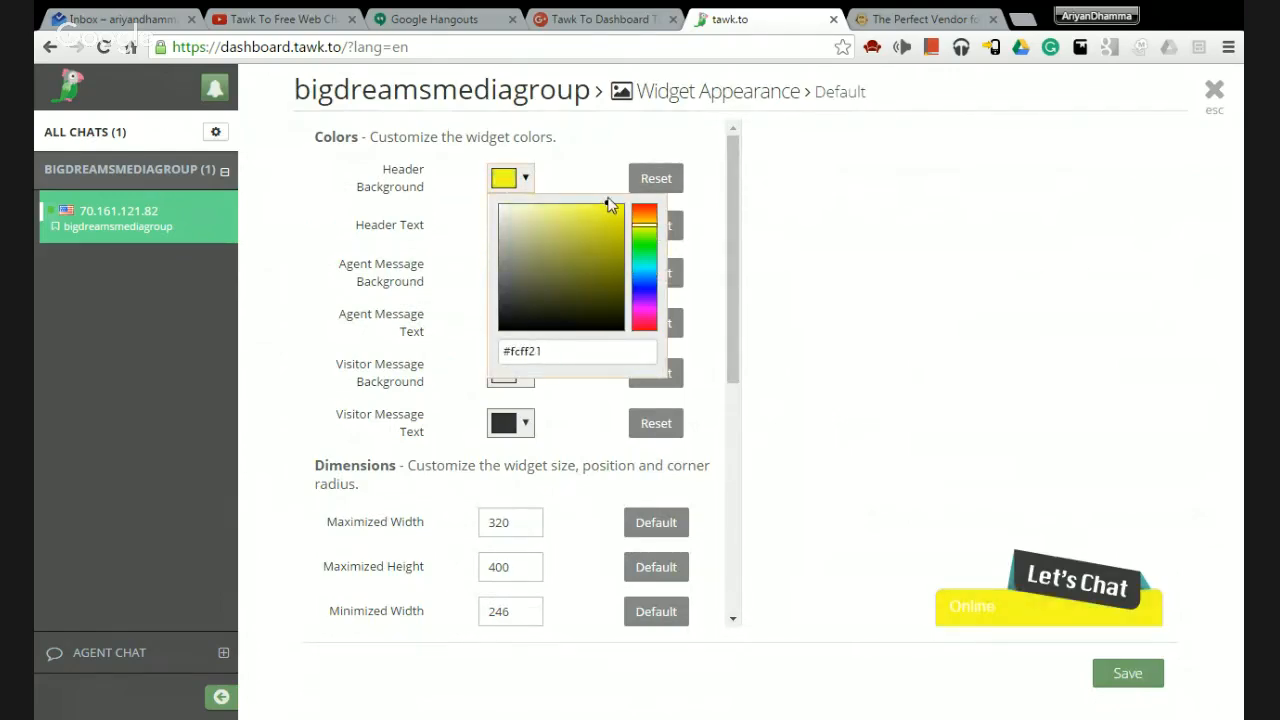
{"action": "left_click", "coordinate": [609, 177]}
{"action": "left_click", "coordinate": [652, 186]}
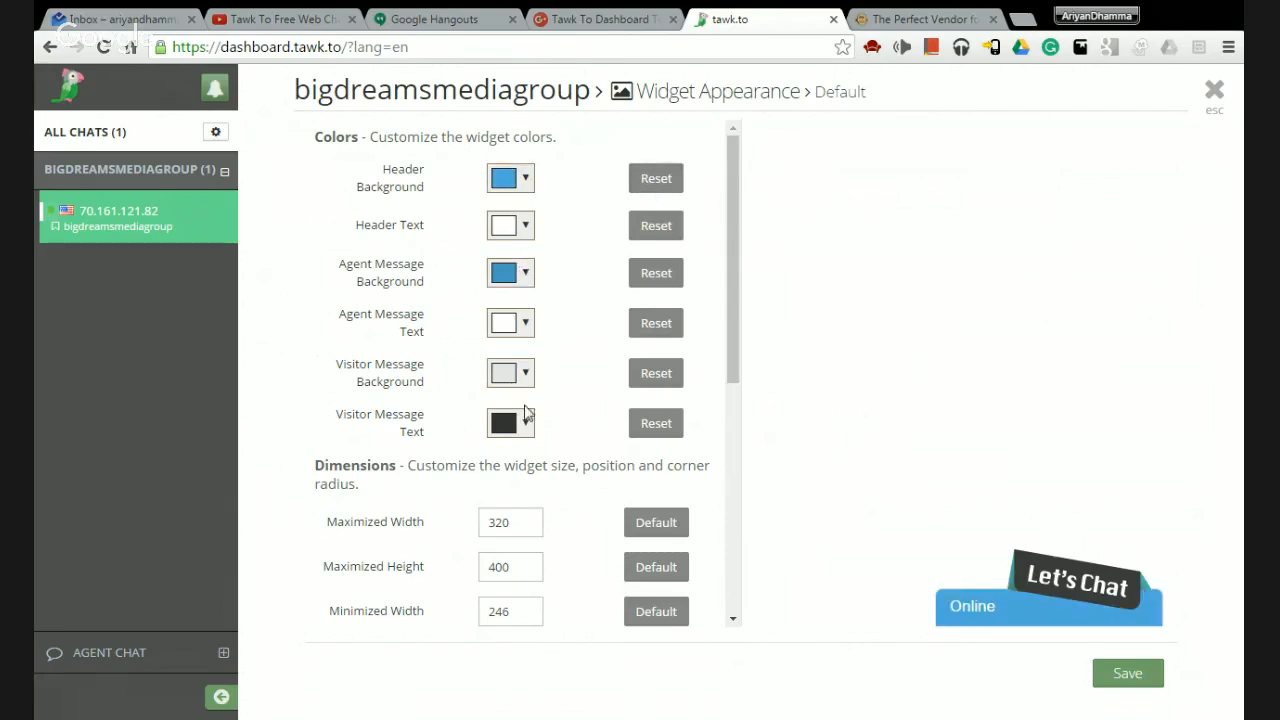
Choose the round mobile widget style and toggle Show Bubble off and back on.
{"action": "scroll", "coordinate": [594, 413], "scroll_direction": "down", "scroll_amount": 3}
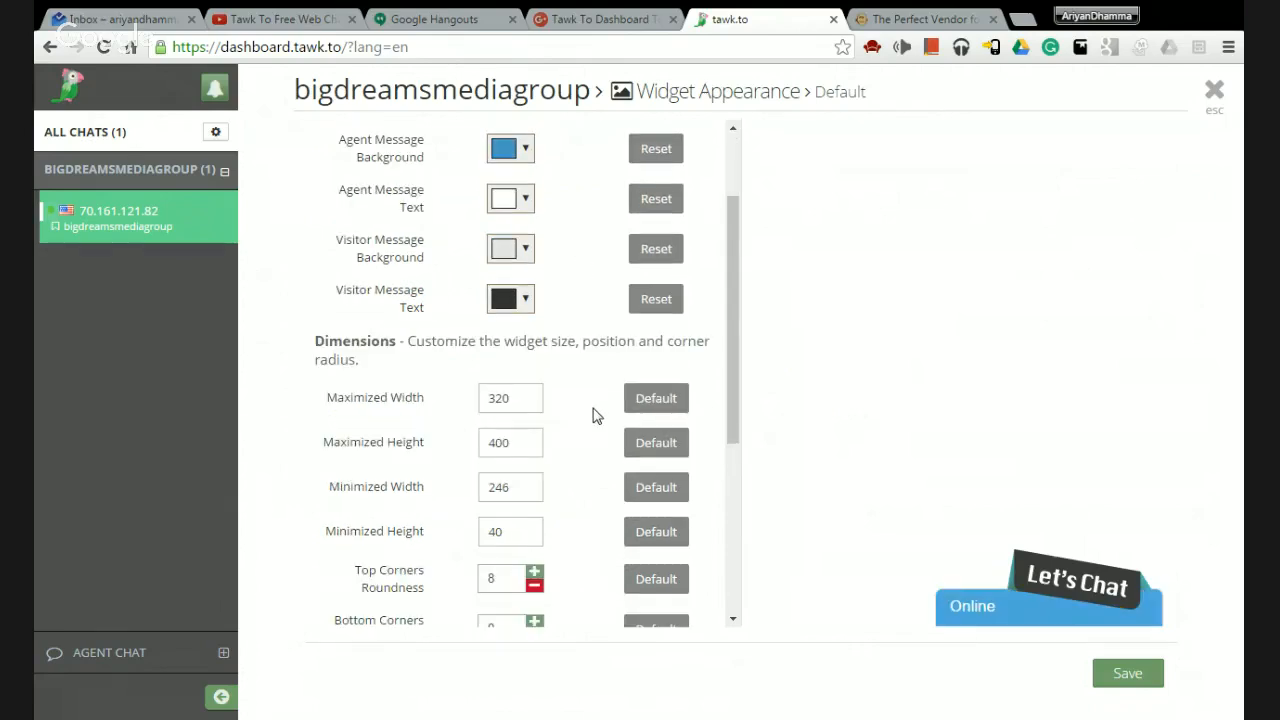
{"action": "scroll", "coordinate": [600, 424], "scroll_direction": "down", "scroll_amount": 8}
{"action": "scroll", "coordinate": [608, 434], "scroll_direction": "up", "scroll_amount": 4}
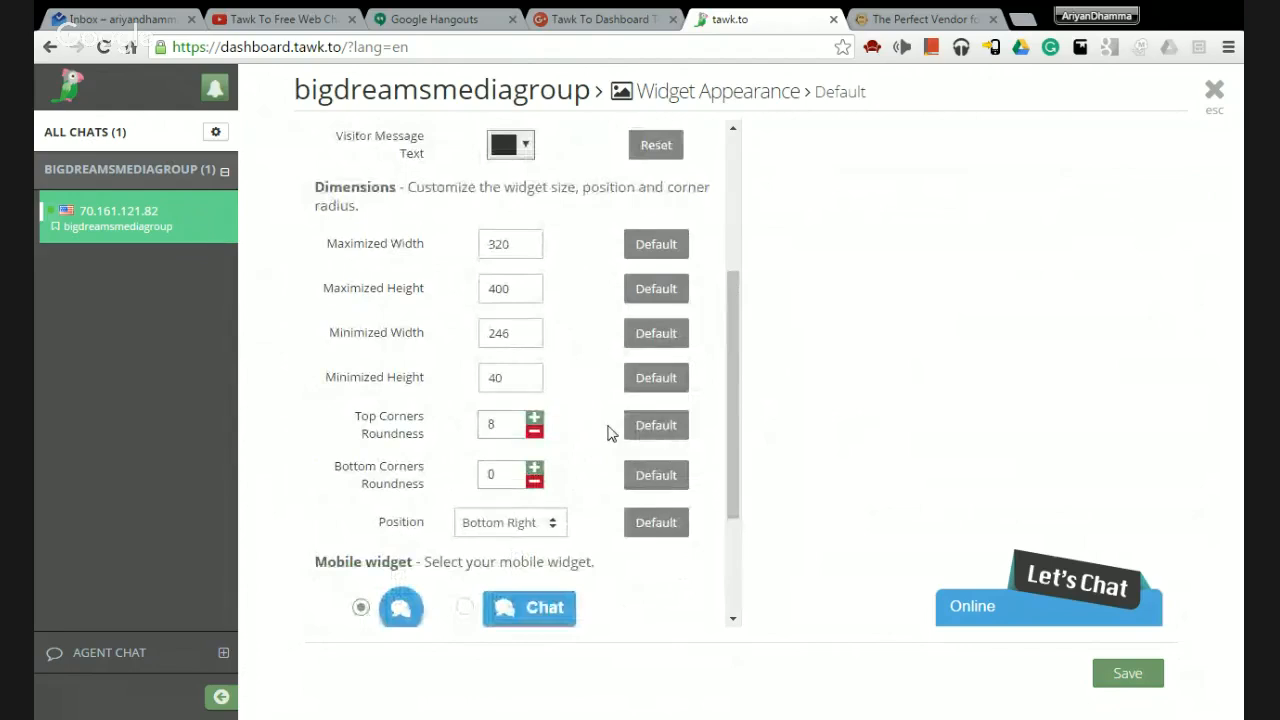
{"action": "scroll", "coordinate": [607, 432], "scroll_direction": "down", "scroll_amount": 2}
{"action": "scroll", "coordinate": [606, 431], "scroll_direction": "up", "scroll_amount": 2}
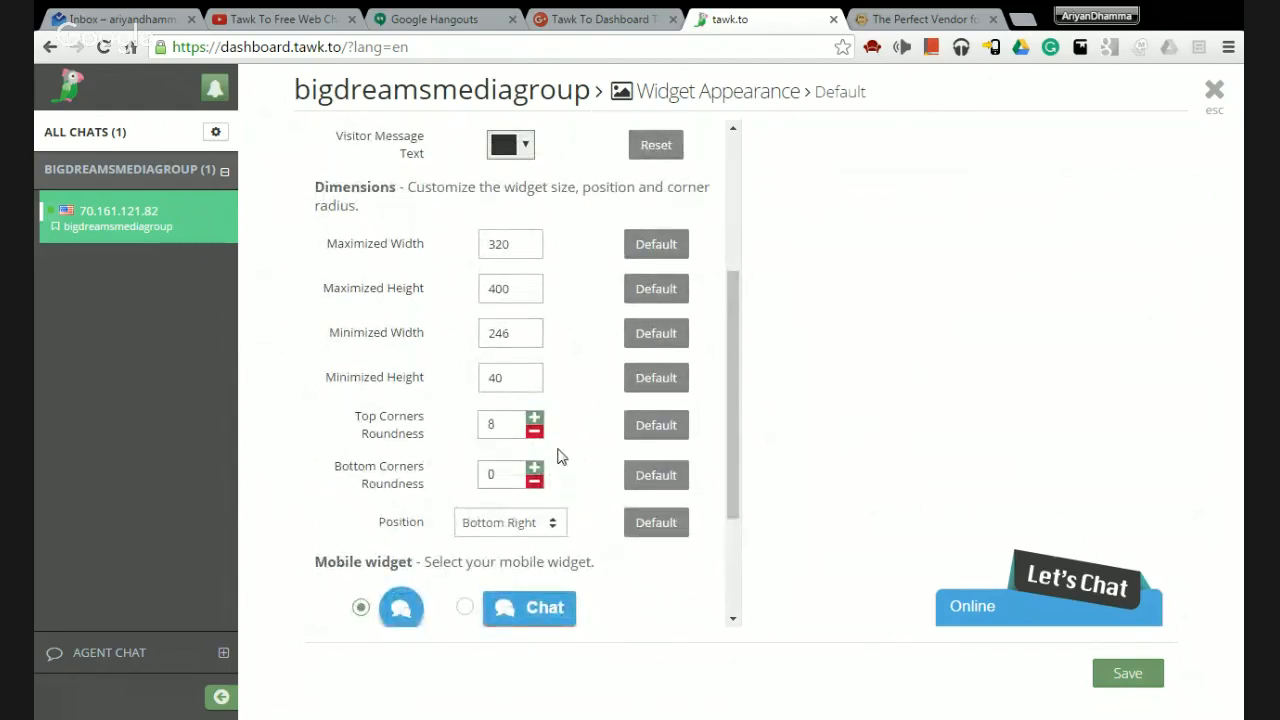
{"action": "scroll", "coordinate": [580, 450], "scroll_direction": "down", "scroll_amount": 5}
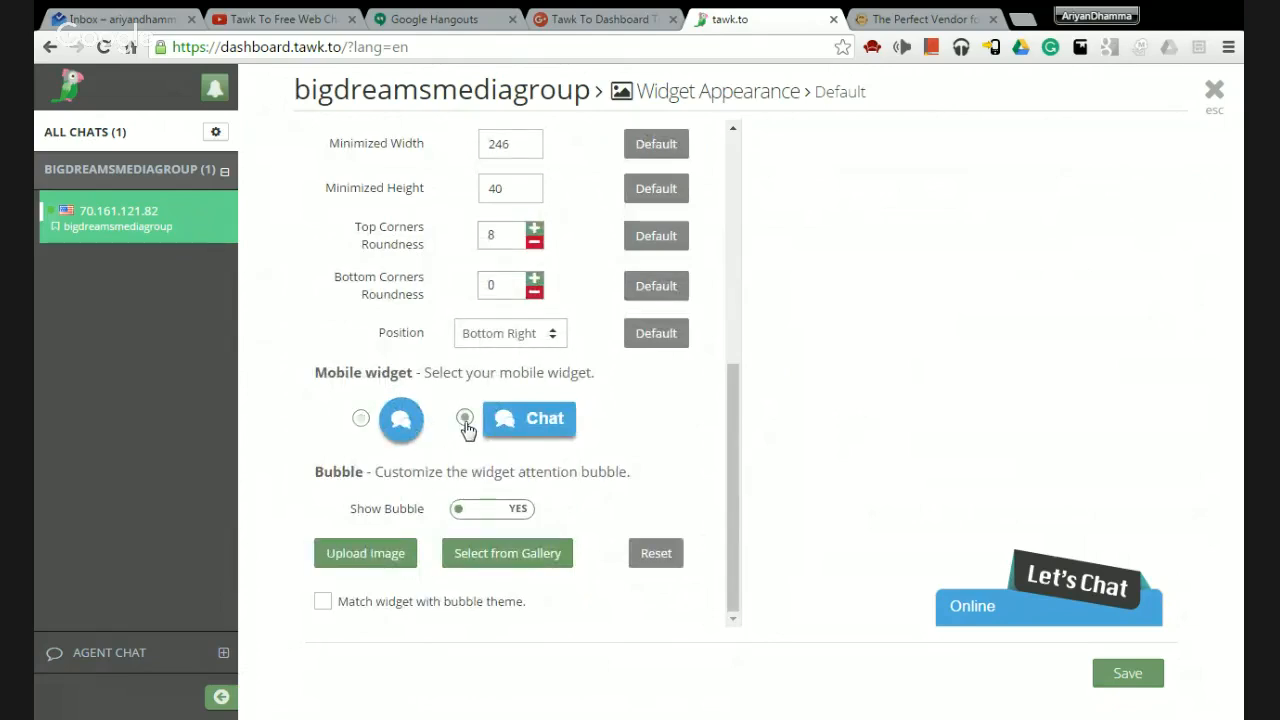
{"action": "left_click", "coordinate": [361, 418]}
{"action": "left_click", "coordinate": [494, 510]}
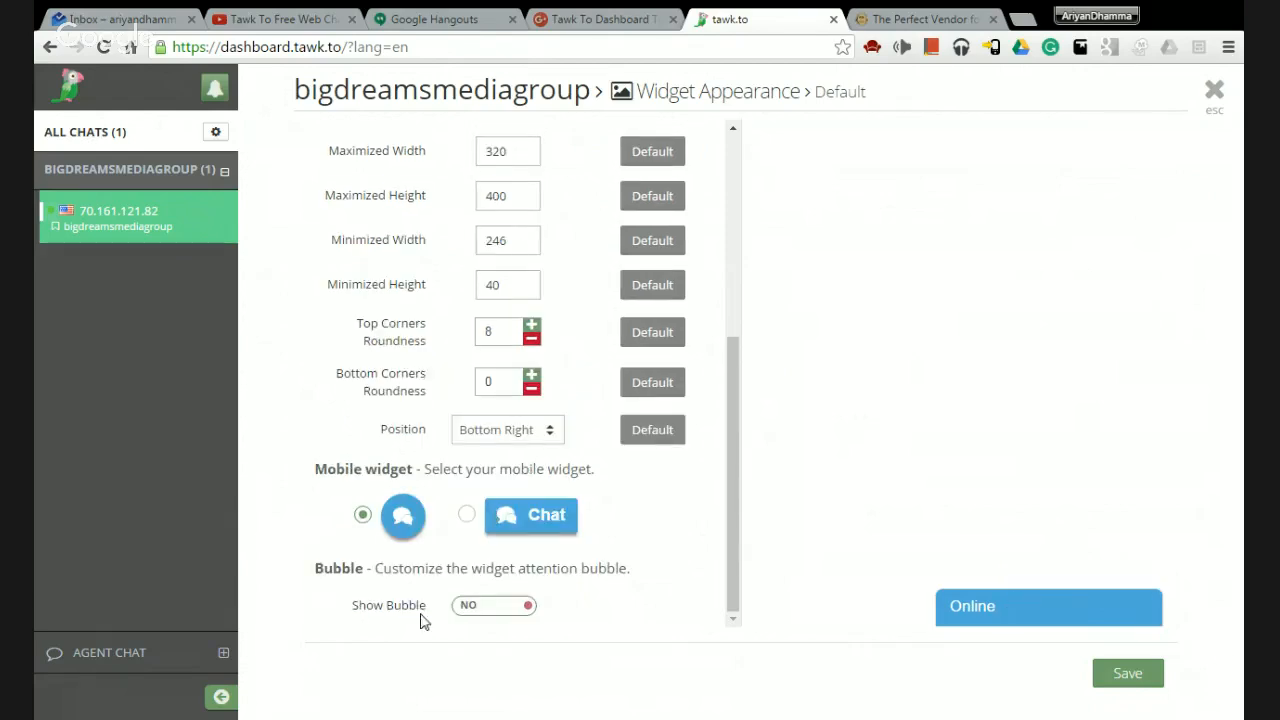
{"action": "left_click", "coordinate": [517, 610]}
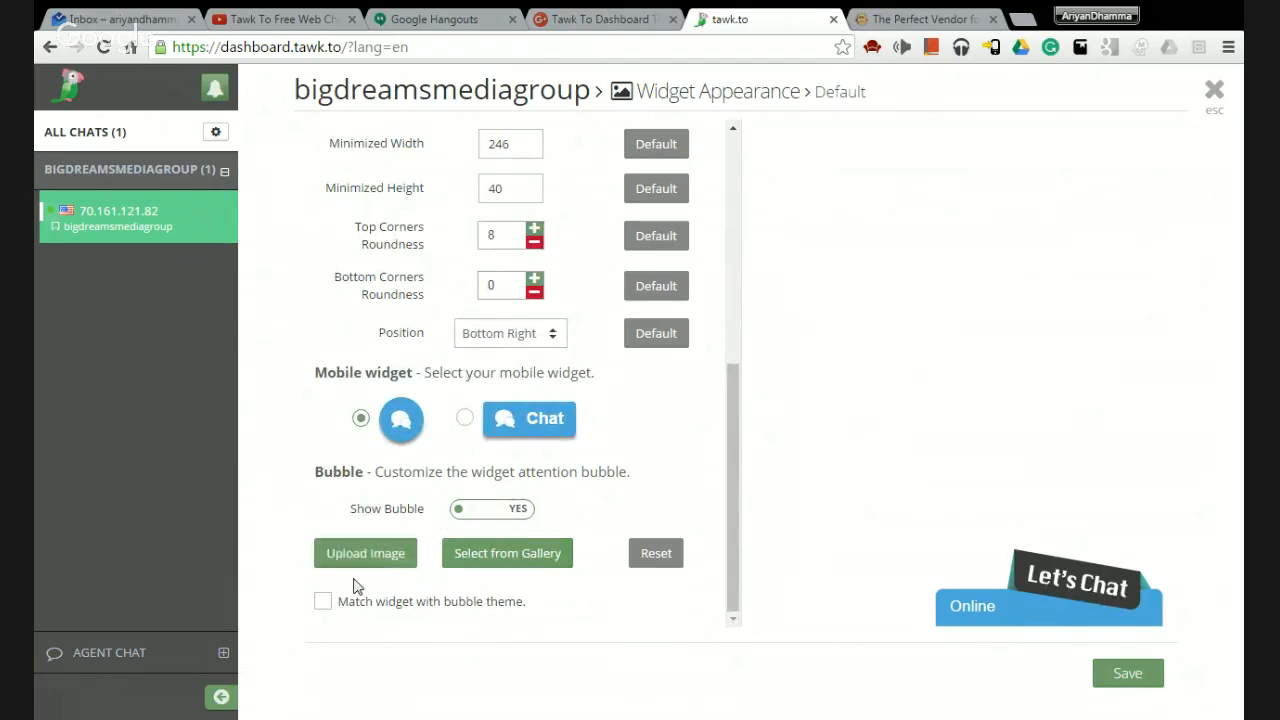
{"action": "left_click", "coordinate": [528, 562]}
{"action": "scroll", "coordinate": [669, 393], "scroll_direction": "down", "scroll_amount": 5}
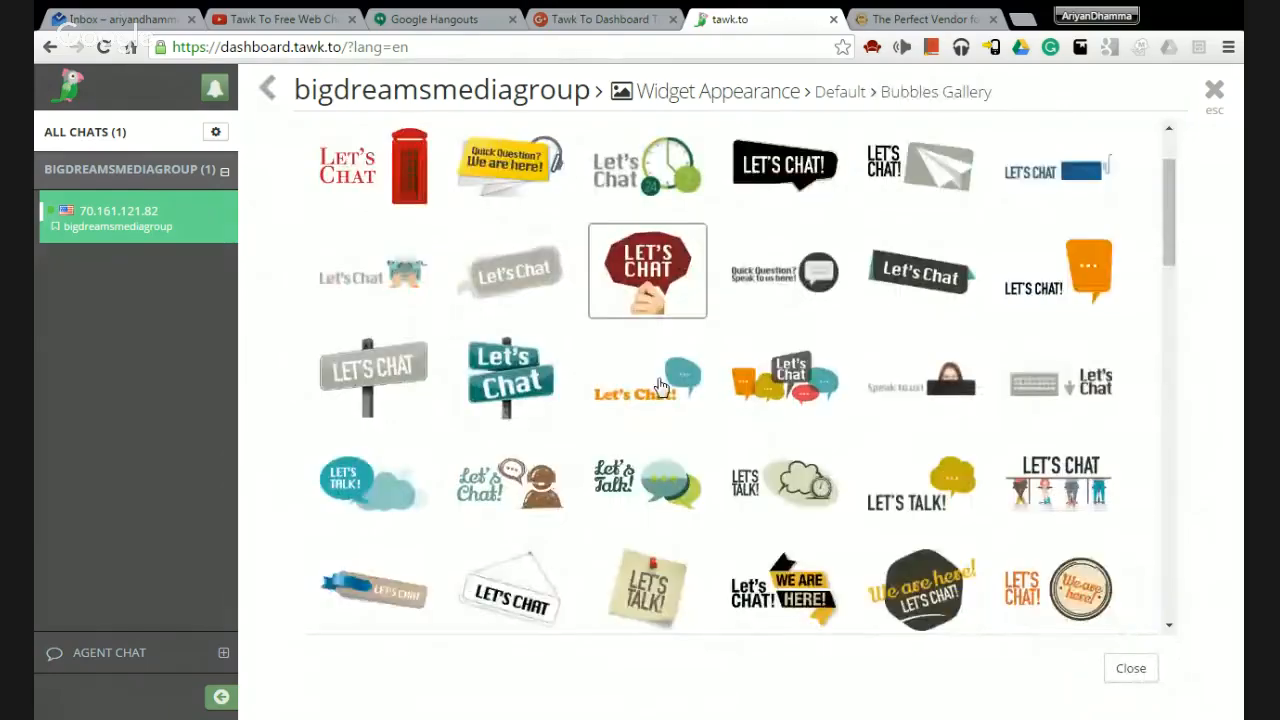
{"action": "scroll", "coordinate": [669, 393], "scroll_direction": "down", "scroll_amount": 12}
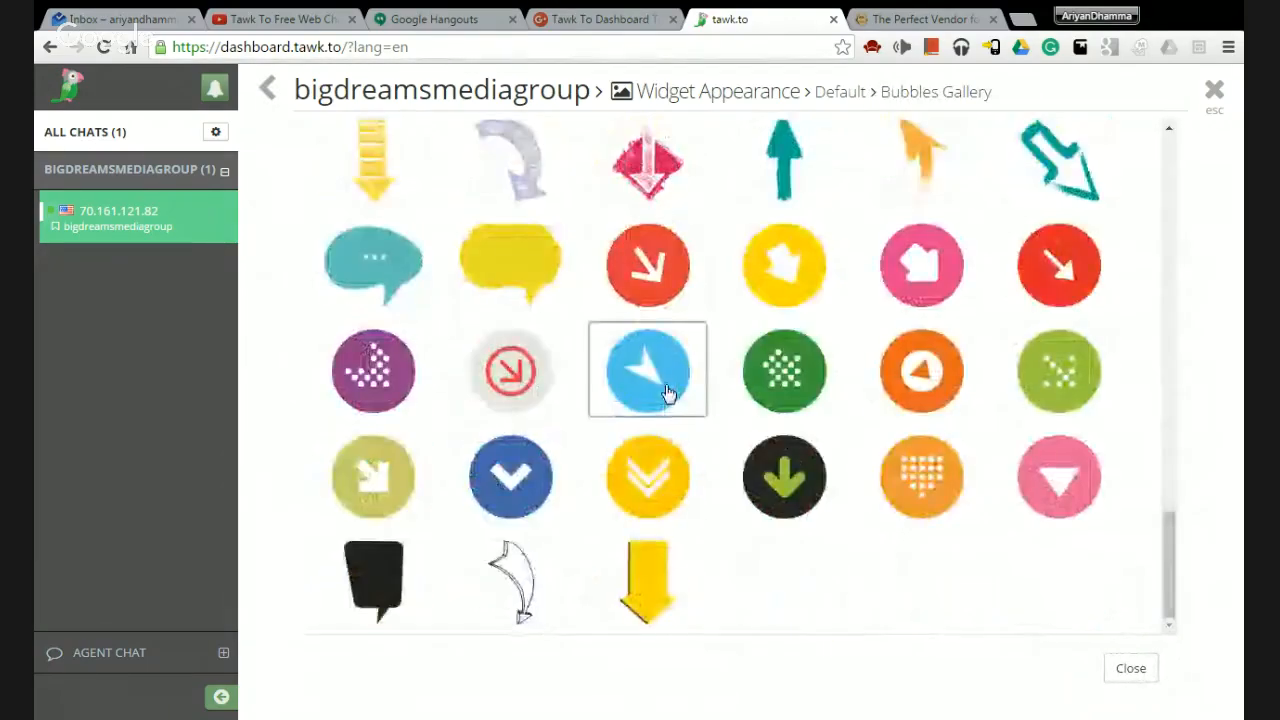
{"action": "scroll", "coordinate": [669, 393], "scroll_direction": "up", "scroll_amount": 8}
{"action": "scroll", "coordinate": [669, 393], "scroll_direction": "up", "scroll_amount": 8}
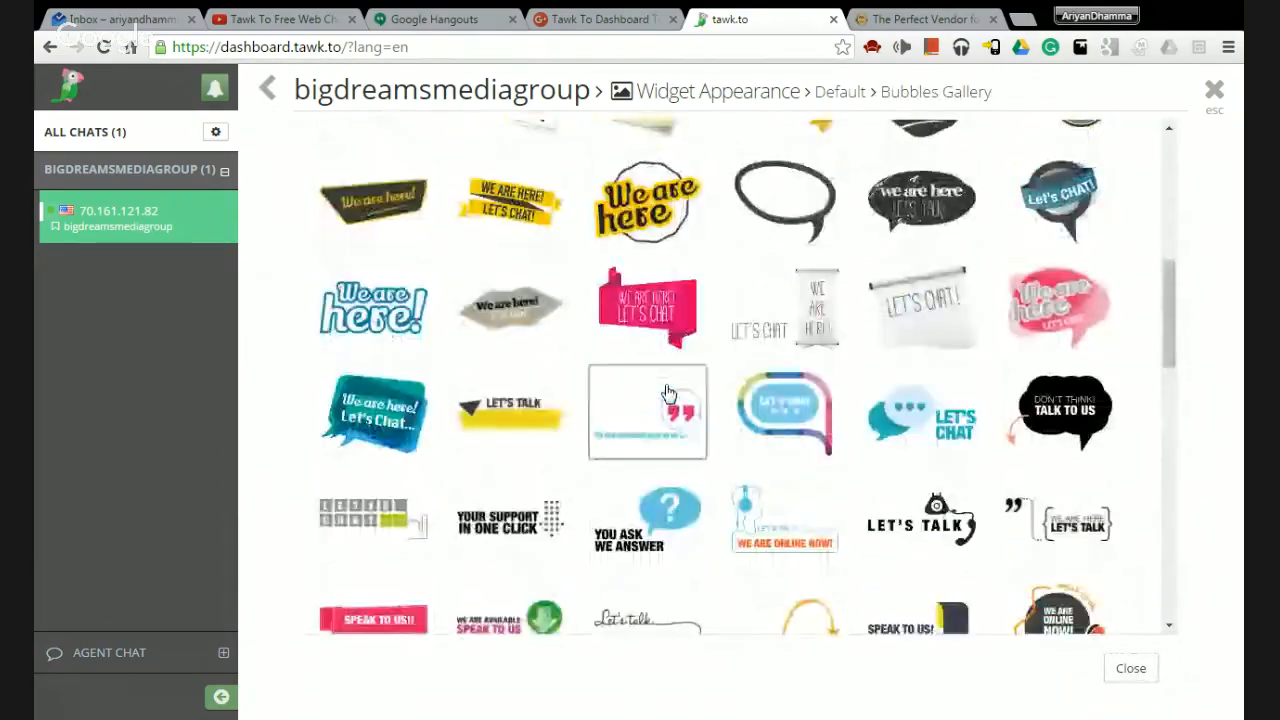
{"action": "scroll", "coordinate": [666, 394], "scroll_direction": "up", "scroll_amount": 4}
{"action": "scroll", "coordinate": [666, 394], "scroll_direction": "down", "scroll_amount": 4}
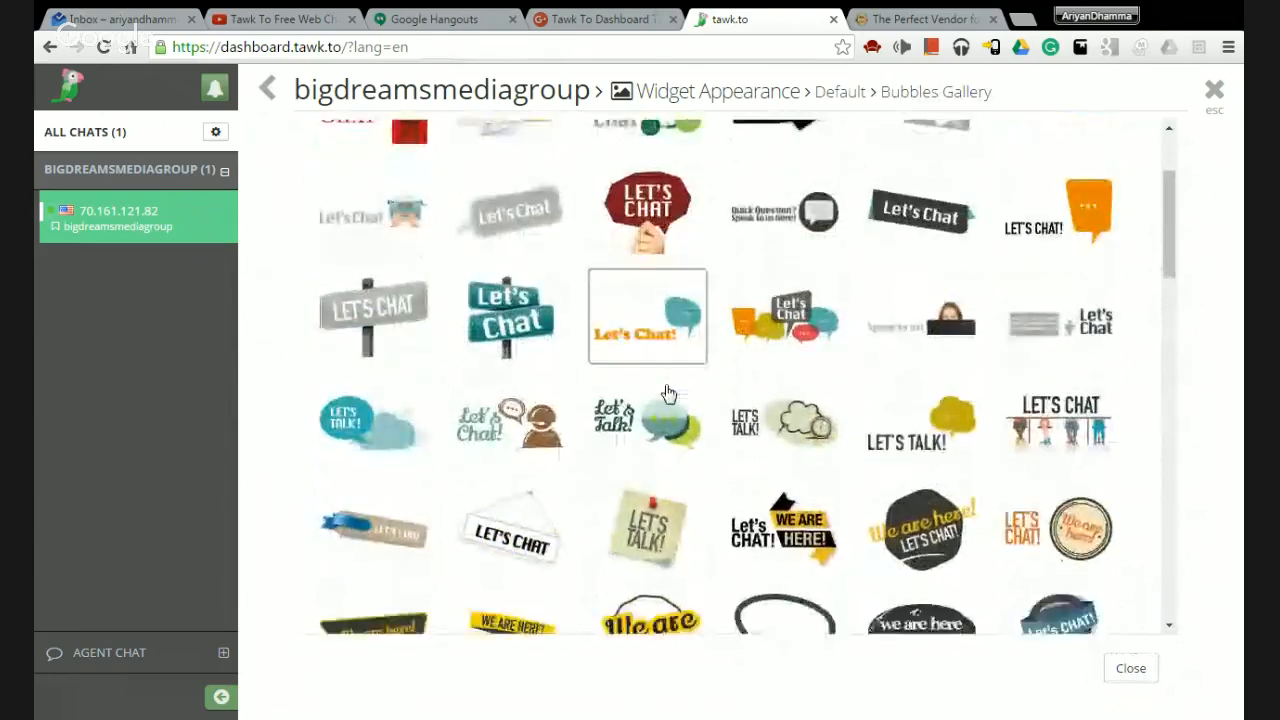
{"action": "scroll", "coordinate": [823, 480], "scroll_direction": "up", "scroll_amount": 2}
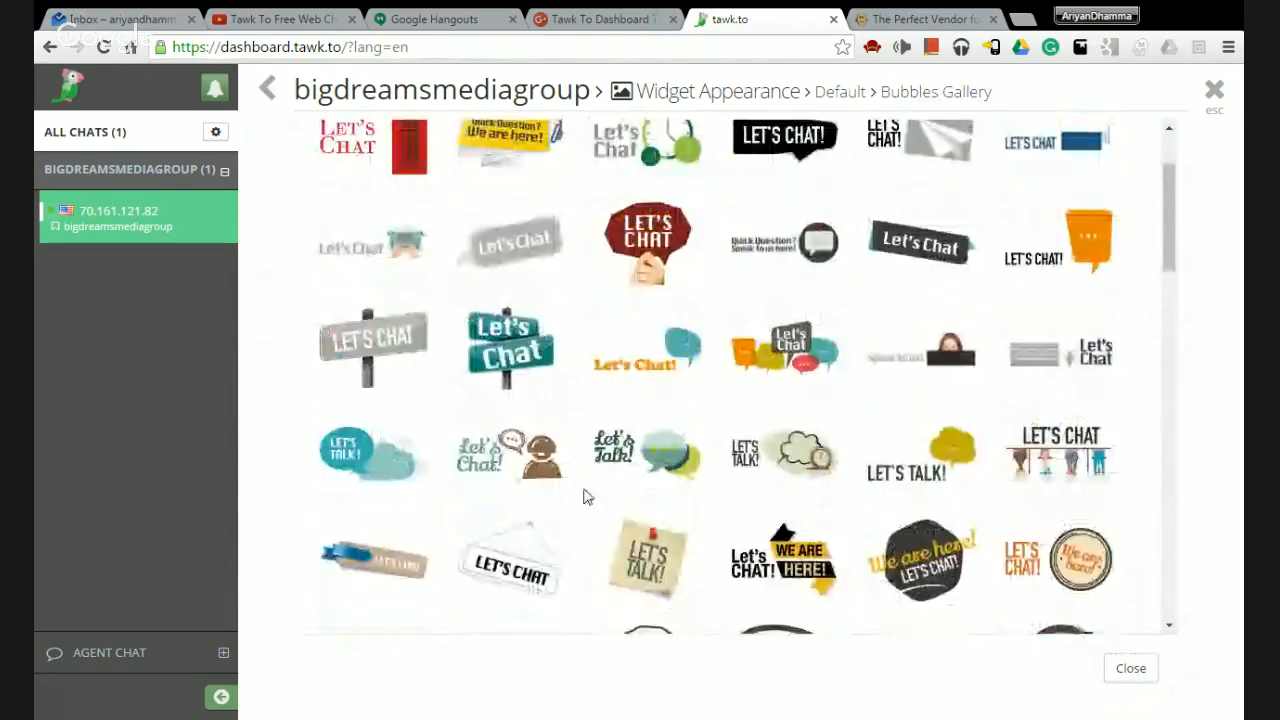
{"action": "scroll", "coordinate": [665, 517], "scroll_direction": "up", "scroll_amount": 1}
{"action": "scroll", "coordinate": [665, 517], "scroll_direction": "up", "scroll_amount": 1}
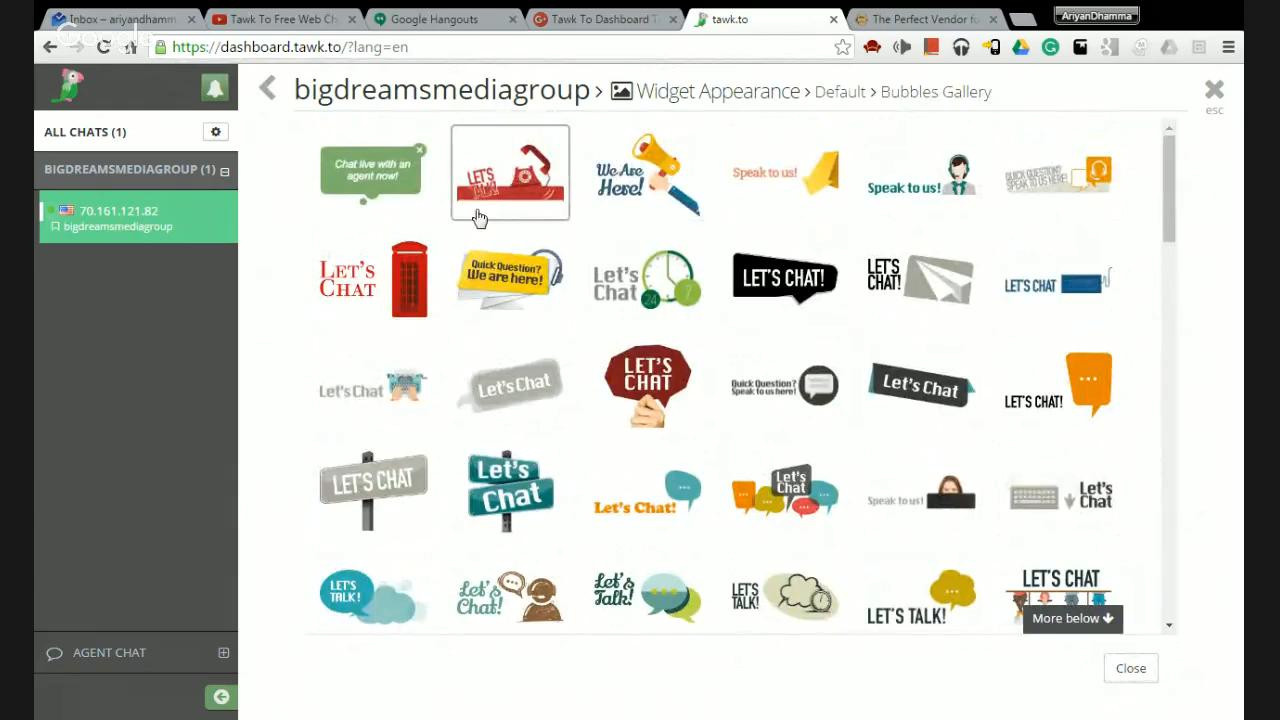
Leave bubble colour matching off, save the Widget Appearance changes, and close the page.
{"action": "left_click", "coordinate": [1131, 668]}
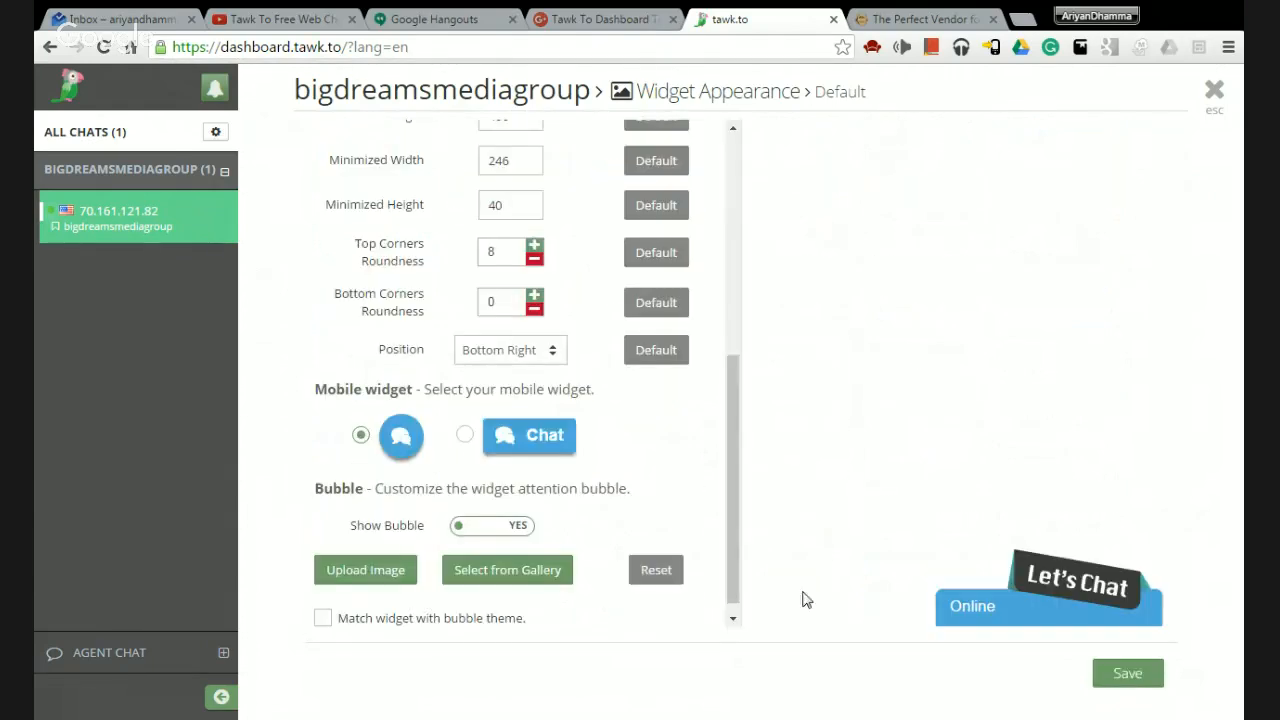
{"action": "scroll", "coordinate": [700, 520], "scroll_direction": "down", "scroll_amount": 1}
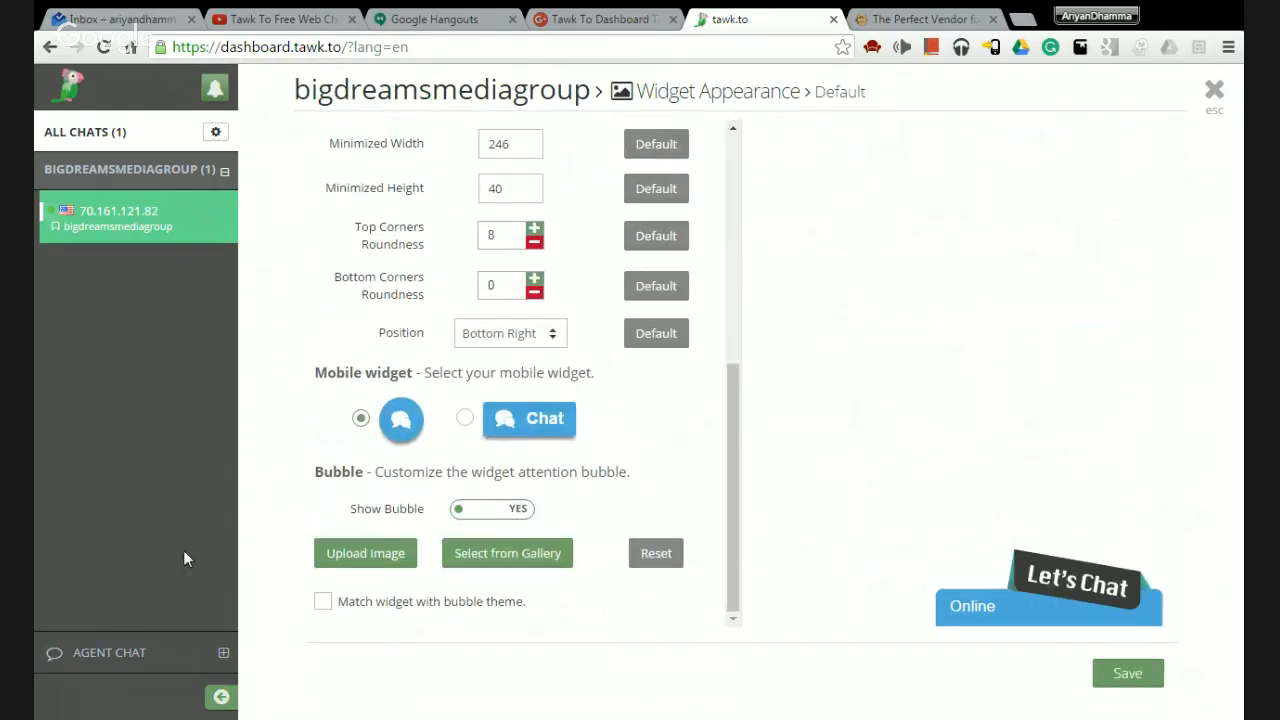
{"action": "left_click", "coordinate": [322, 604]}
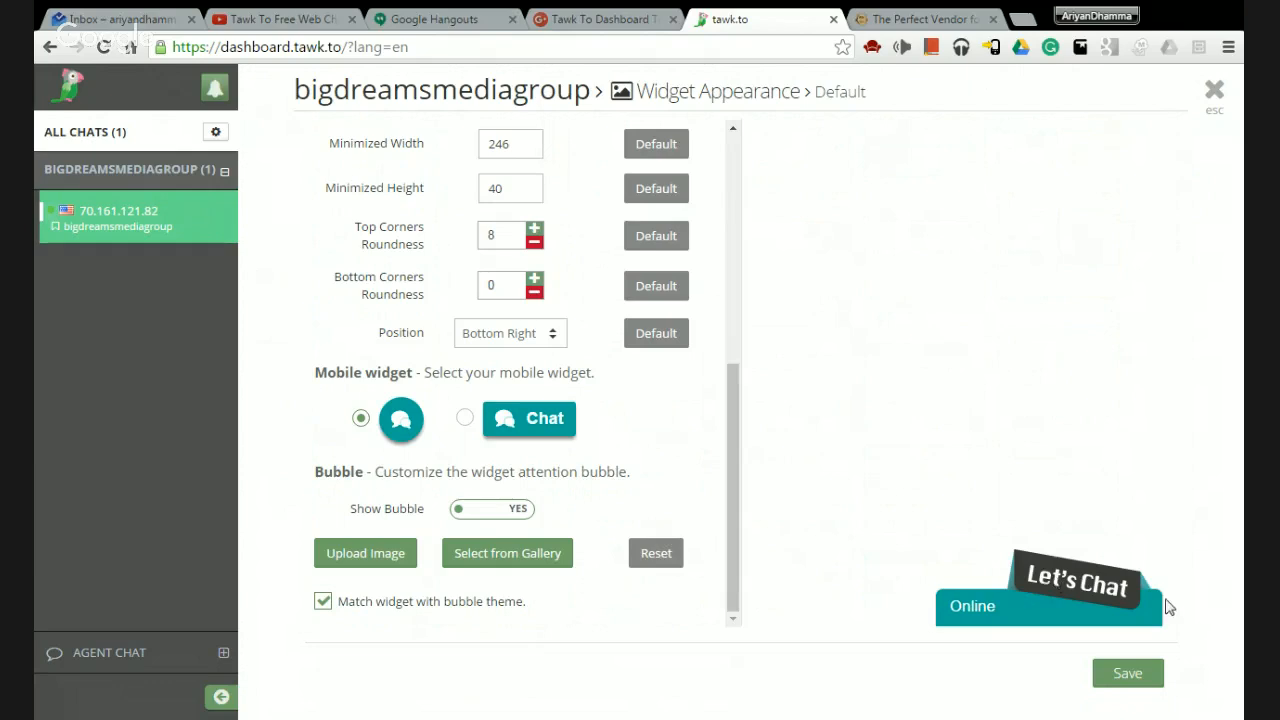
{"action": "left_click", "coordinate": [322, 603]}
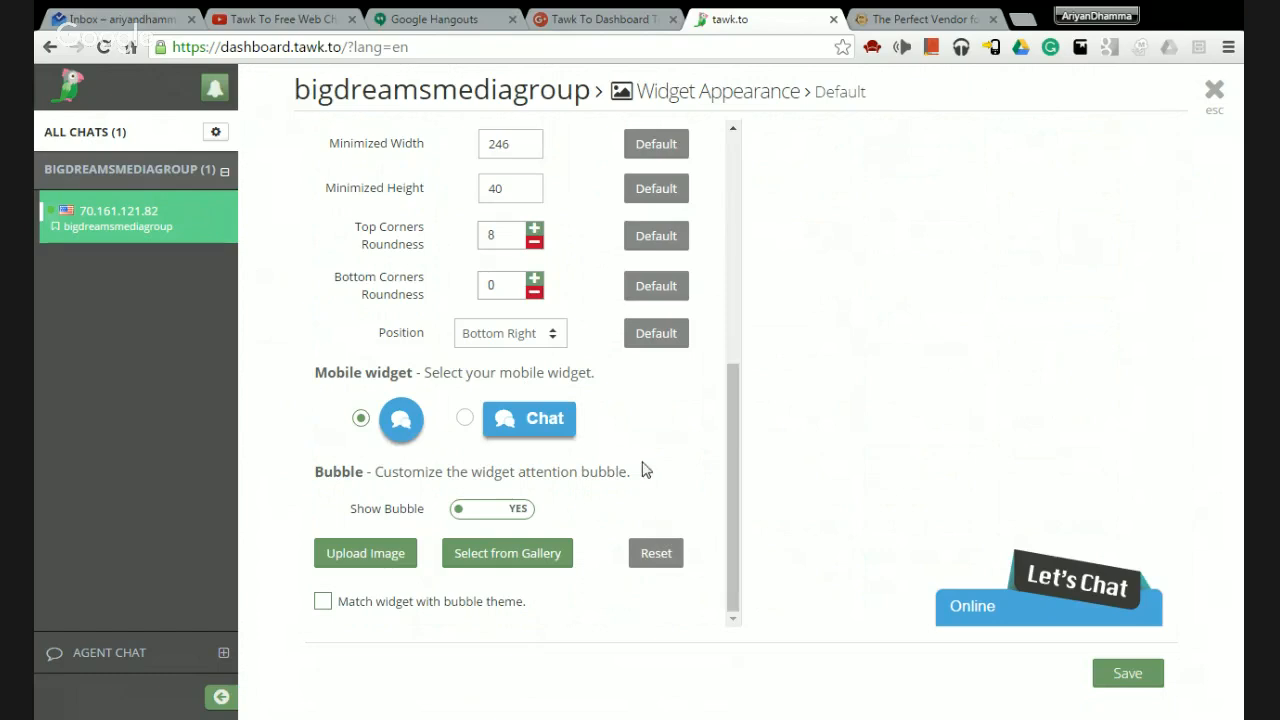
{"action": "scroll", "coordinate": [716, 507], "scroll_direction": "up", "scroll_amount": 5}
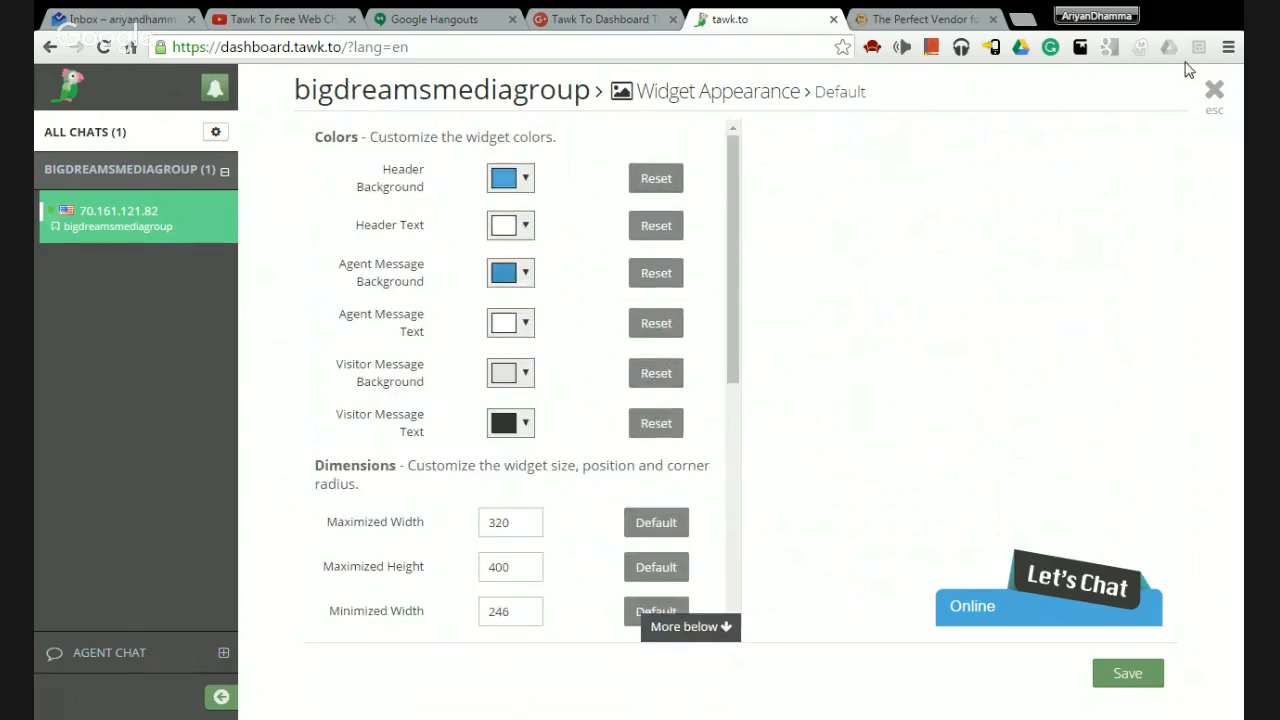
{"action": "scroll", "coordinate": [560, 556], "scroll_direction": "down", "scroll_amount": 5}
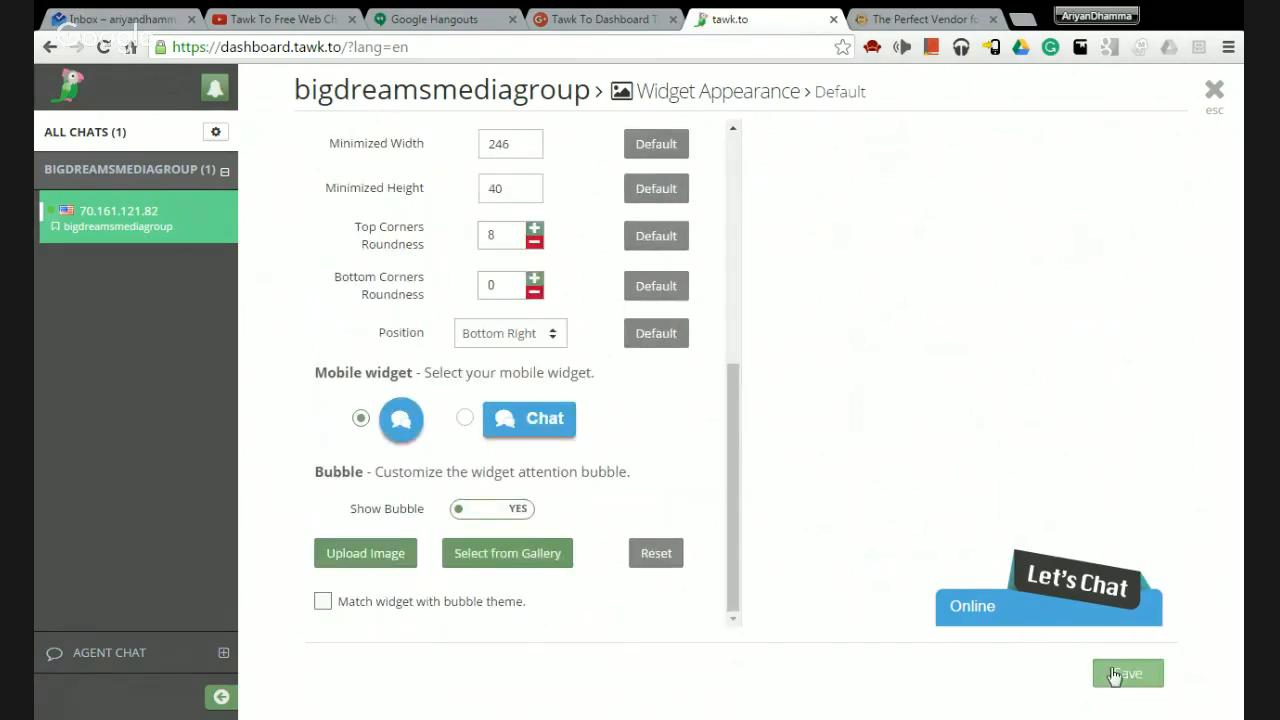
{"action": "left_click", "coordinate": [1116, 677]}
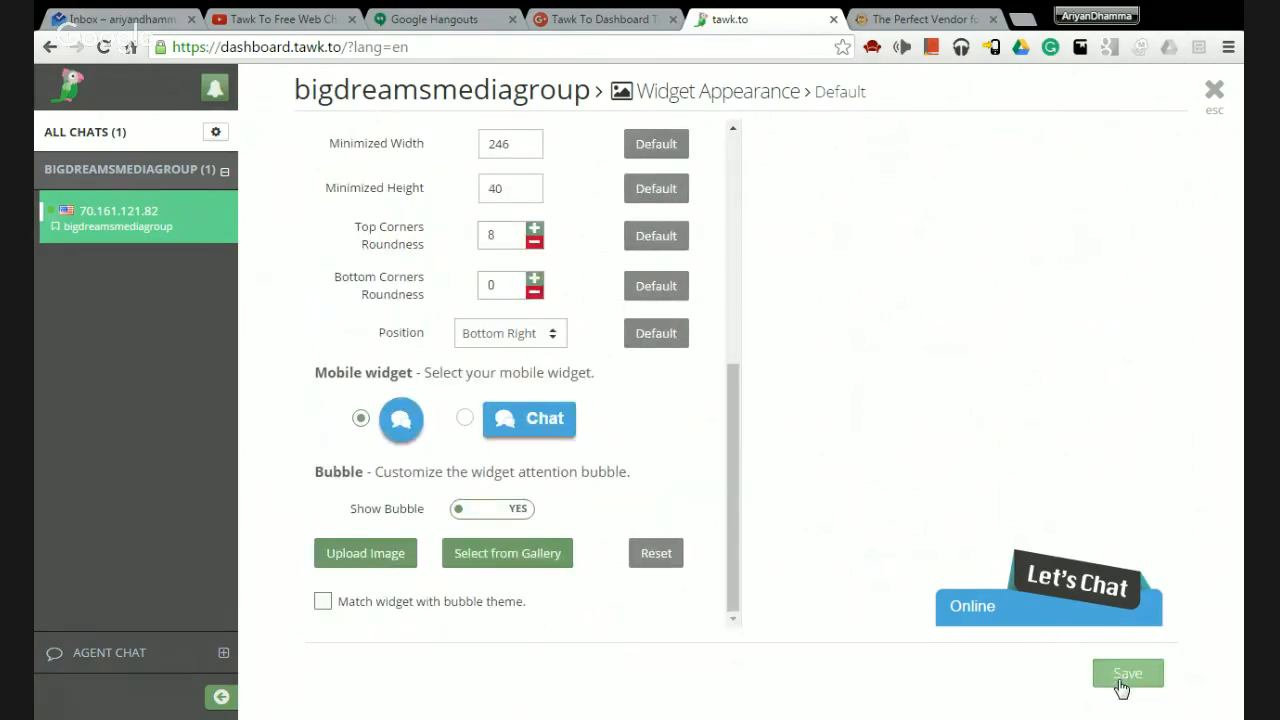
{"action": "left_click", "coordinate": [1213, 92]}
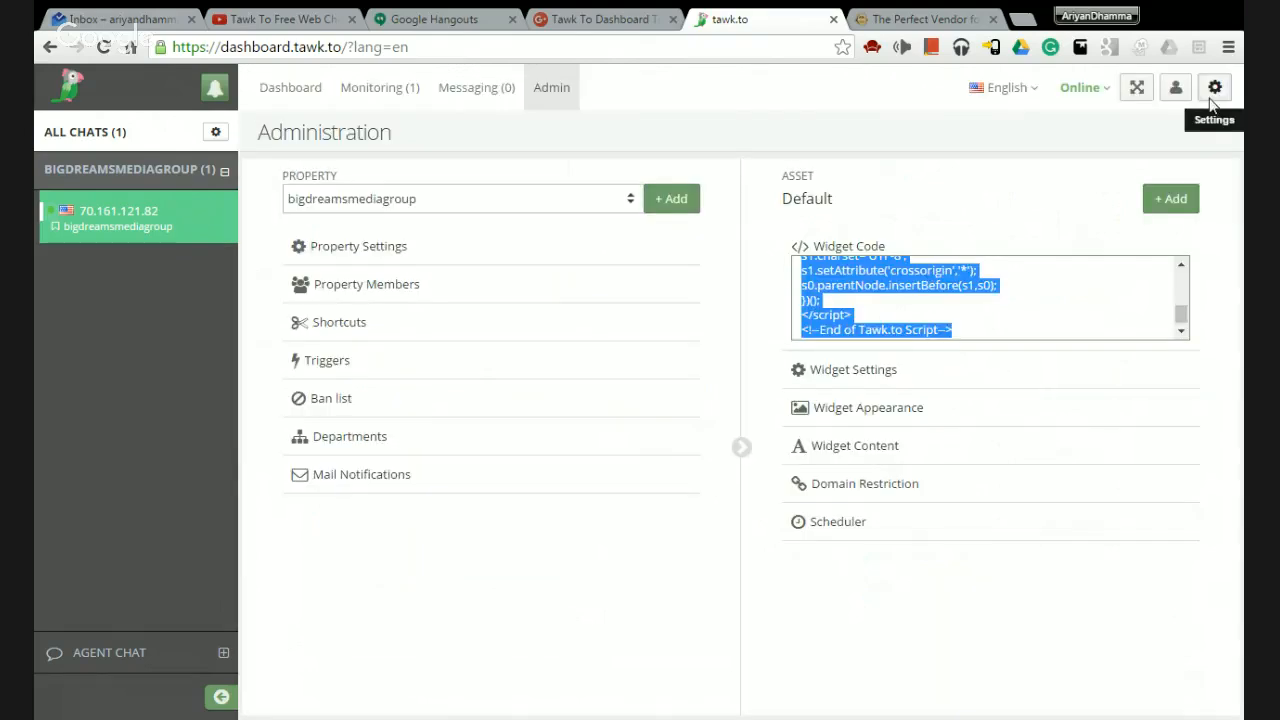
Open Widget Content and preview the When Away and When Offline views.
{"action": "left_click", "coordinate": [882, 452]}
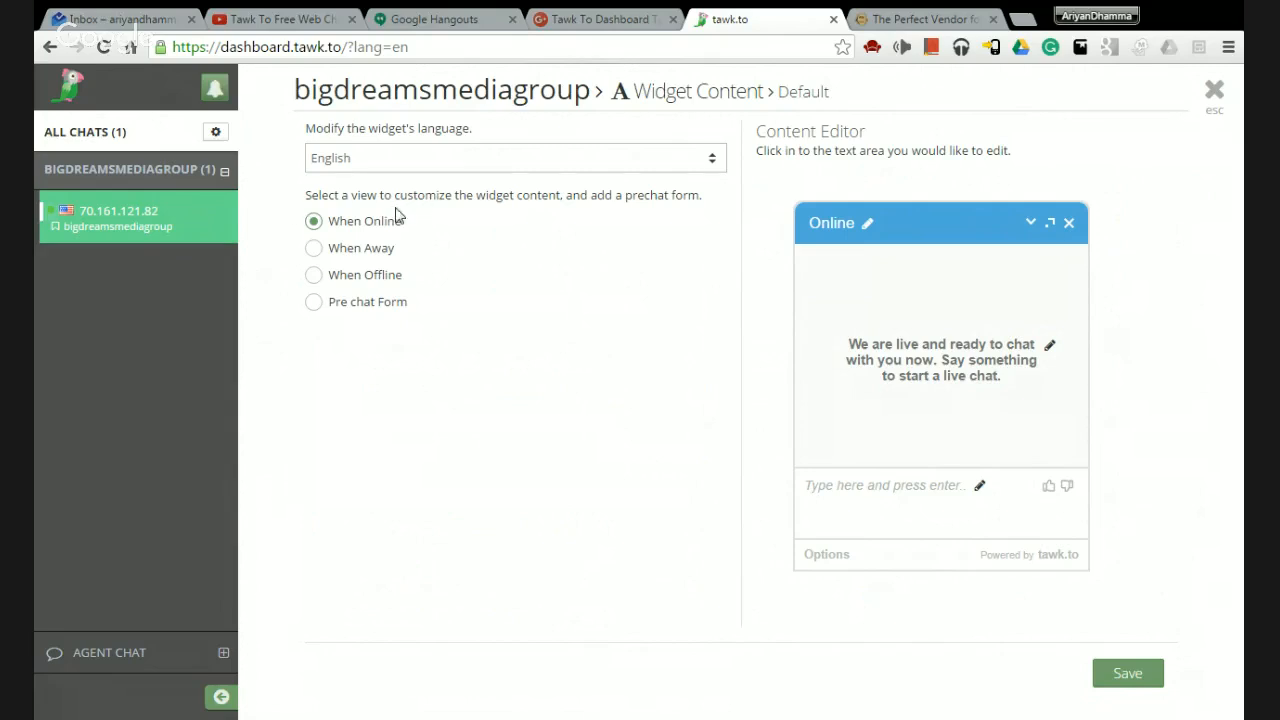
{"action": "left_click", "coordinate": [314, 249]}
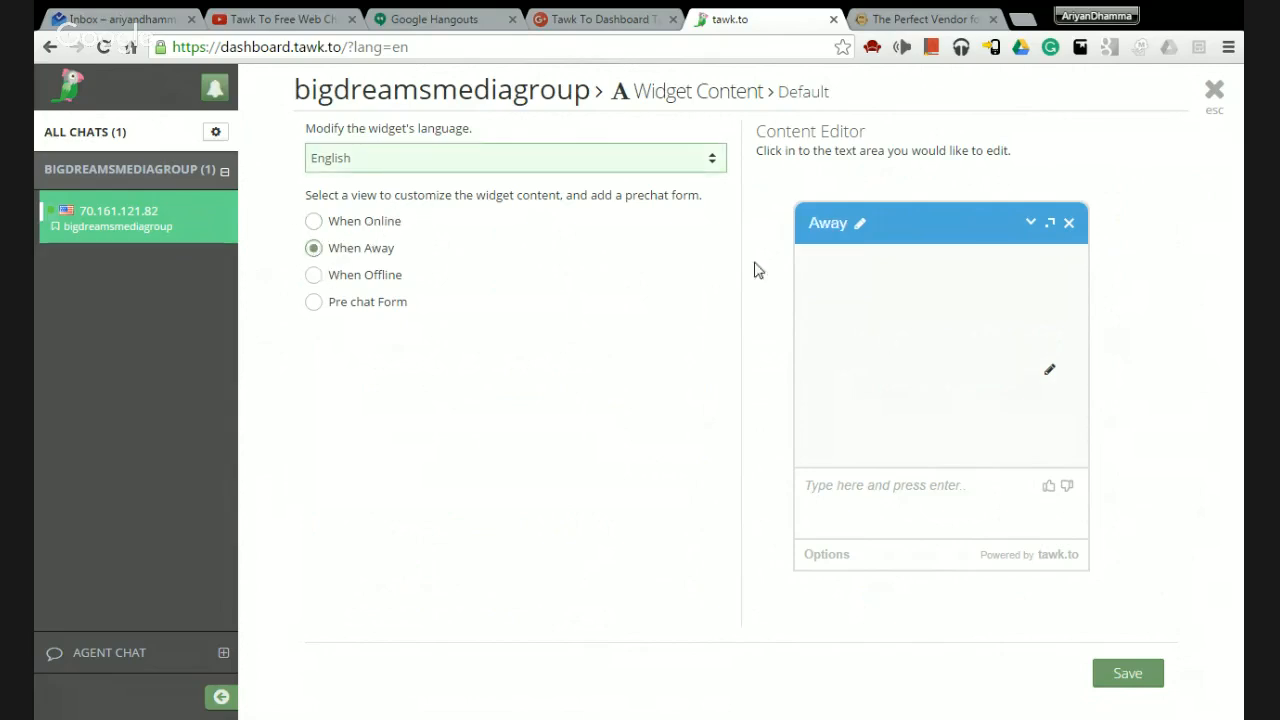
{"action": "left_click", "coordinate": [314, 275]}
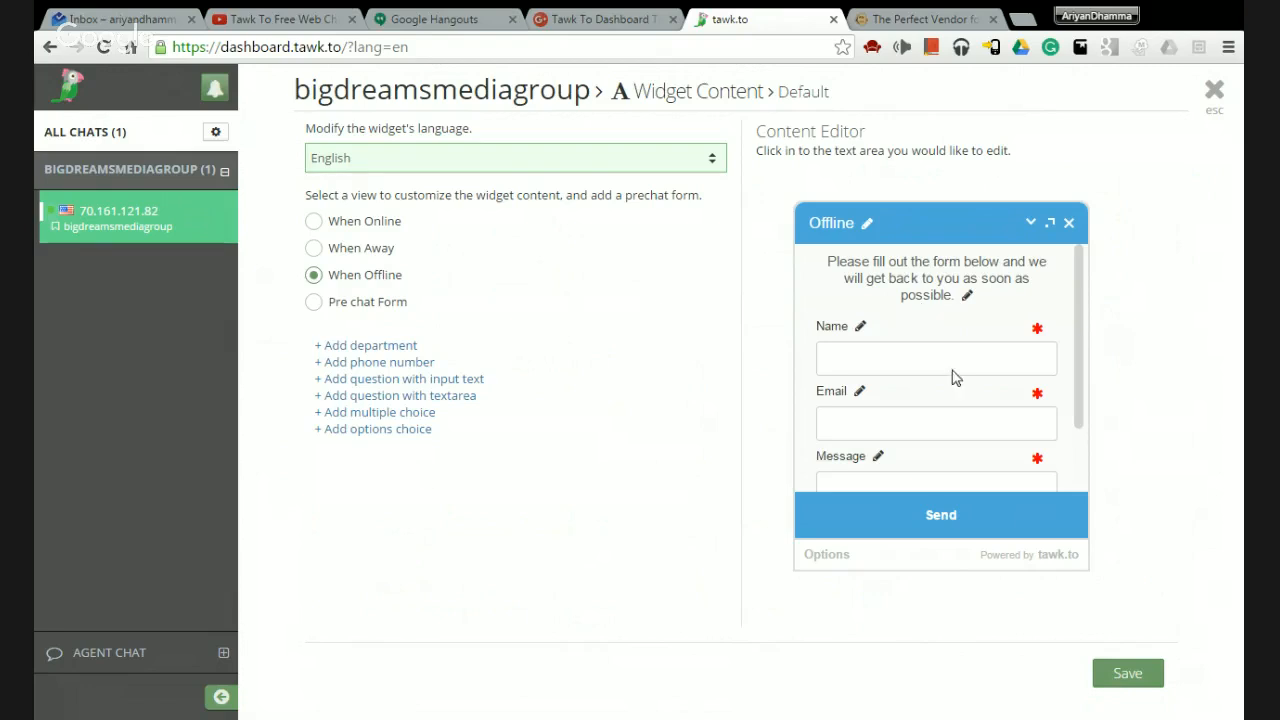
{"action": "scroll", "coordinate": [1000, 426], "scroll_direction": "down", "scroll_amount": 2}
{"action": "scroll", "coordinate": [1000, 426], "scroll_direction": "up", "scroll_amount": 2}
{"action": "scroll", "coordinate": [991, 366], "scroll_direction": "down", "scroll_amount": 2}
{"action": "scroll", "coordinate": [990, 366], "scroll_direction": "up", "scroll_amount": 2}
{"action": "scroll", "coordinate": [880, 340], "scroll_direction": "down", "scroll_amount": 2}
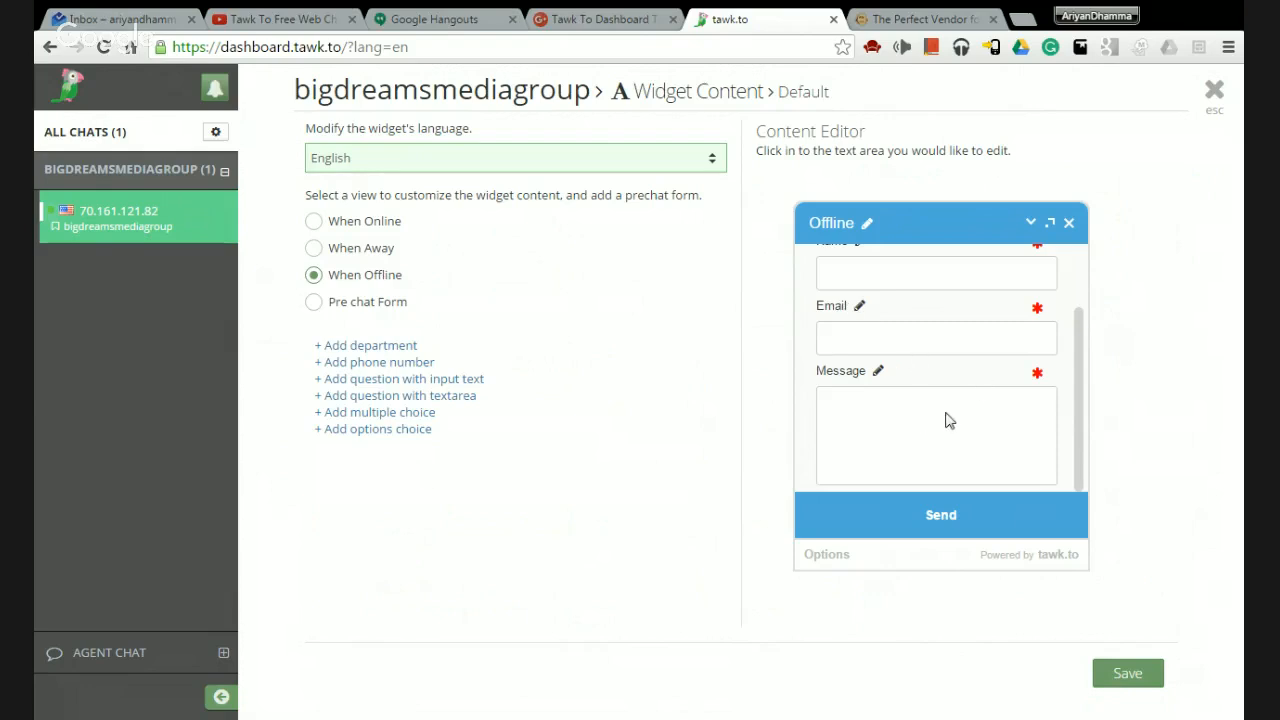
{"action": "scroll", "coordinate": [945, 420], "scroll_direction": "up", "scroll_amount": 2}
{"action": "scroll", "coordinate": [973, 338], "scroll_direction": "down", "scroll_amount": 2}
Preview the Pre chat Form asking for Name, Email and Event Type.
{"action": "left_click", "coordinate": [313, 301]}
{"action": "scroll", "coordinate": [943, 363], "scroll_direction": "up", "scroll_amount": 2}
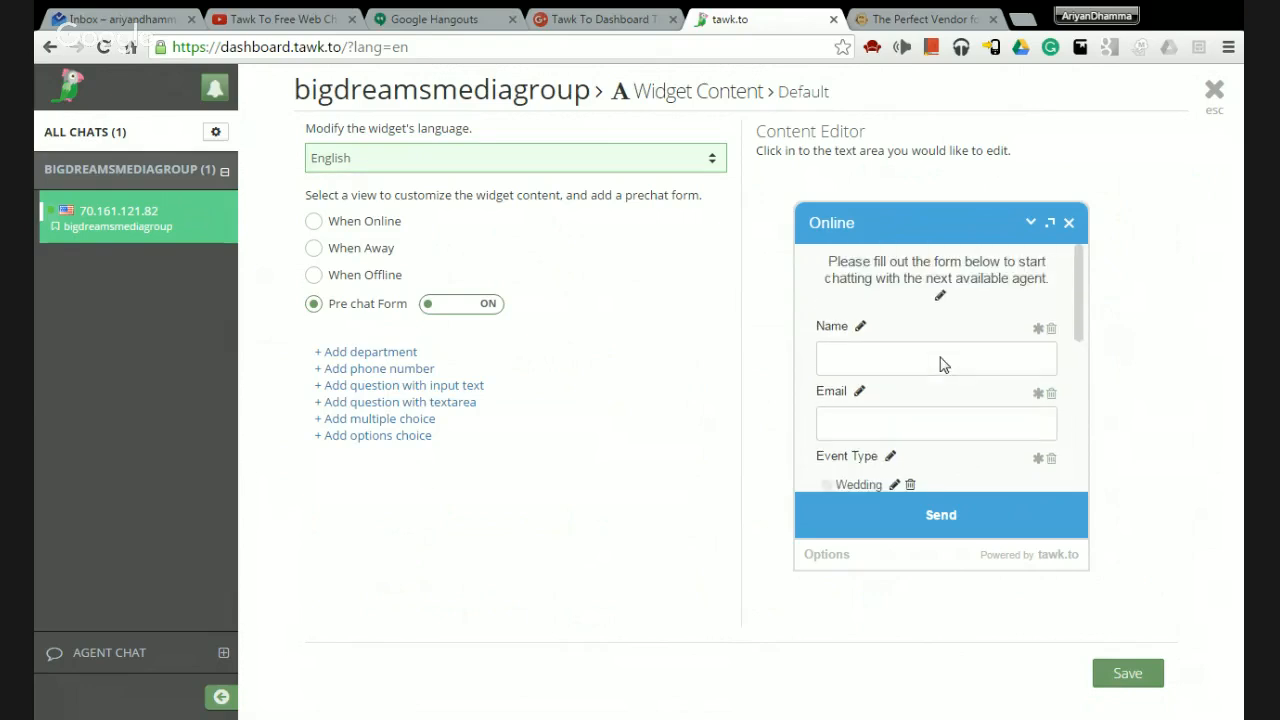
{"action": "scroll", "coordinate": [910, 376], "scroll_direction": "down", "scroll_amount": 8}
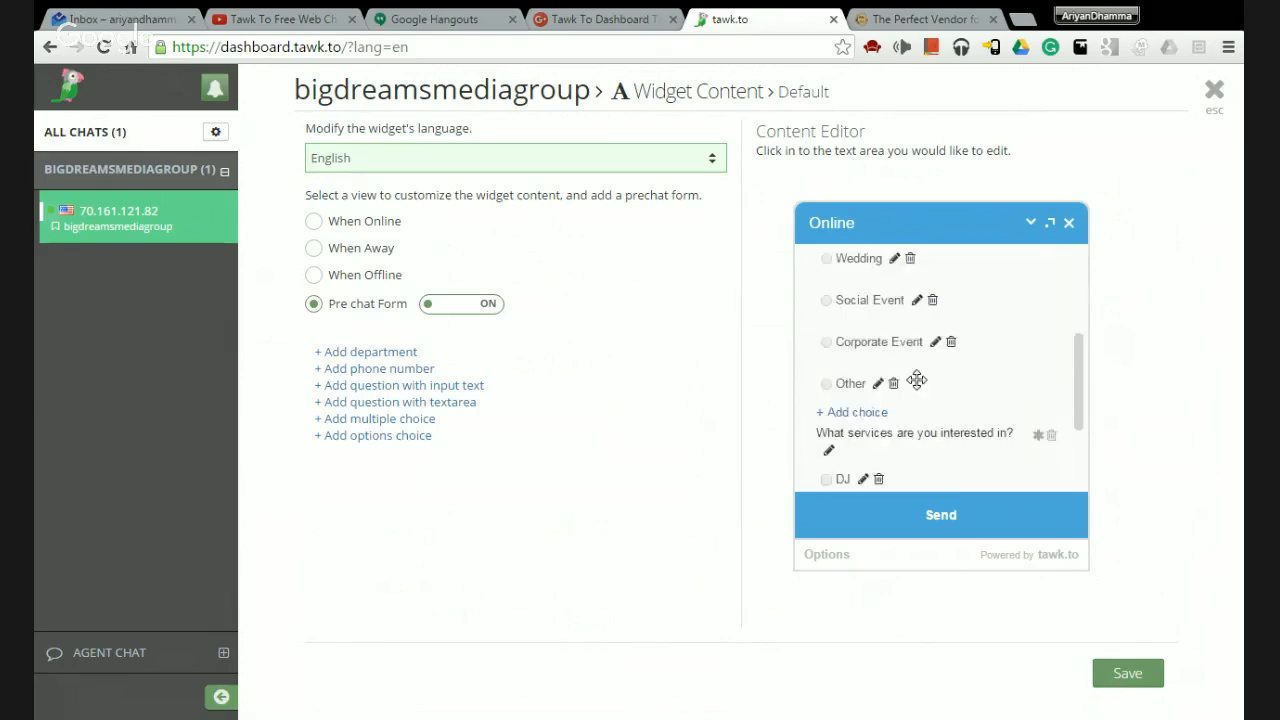
{"action": "scroll", "coordinate": [953, 318], "scroll_direction": "up", "scroll_amount": 8}
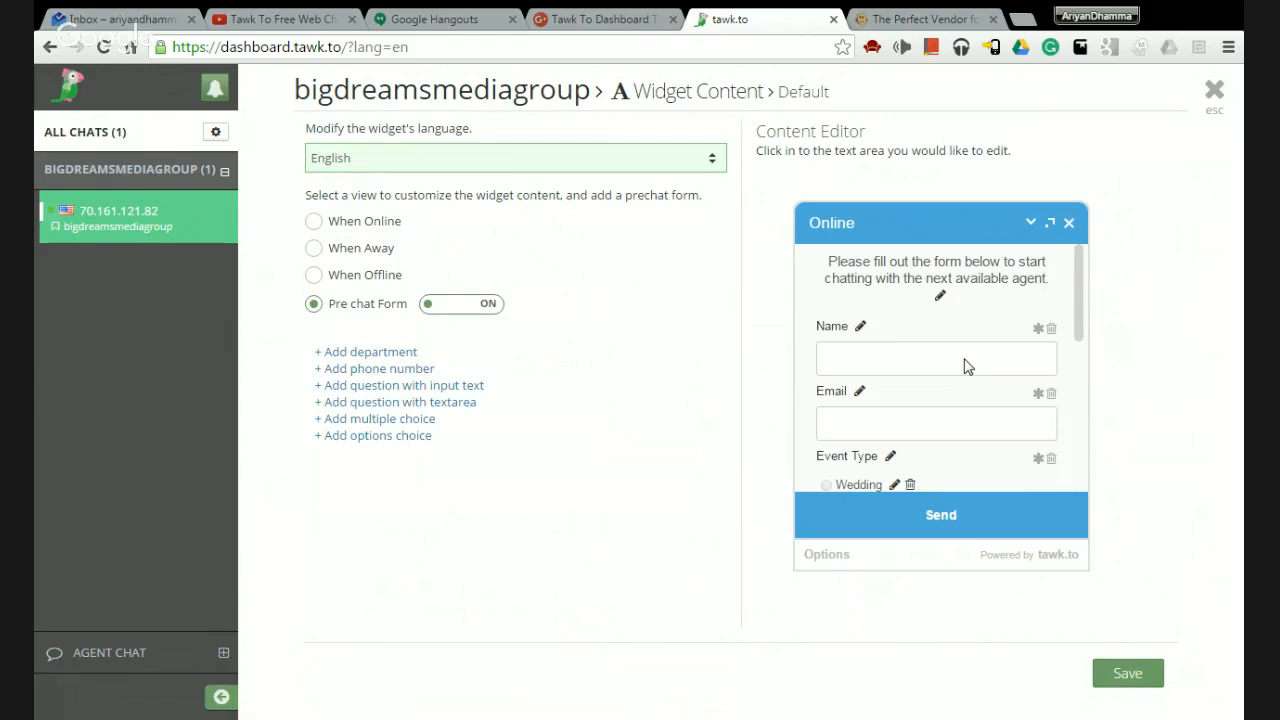
{"action": "scroll", "coordinate": [966, 366], "scroll_direction": "down", "scroll_amount": 5}
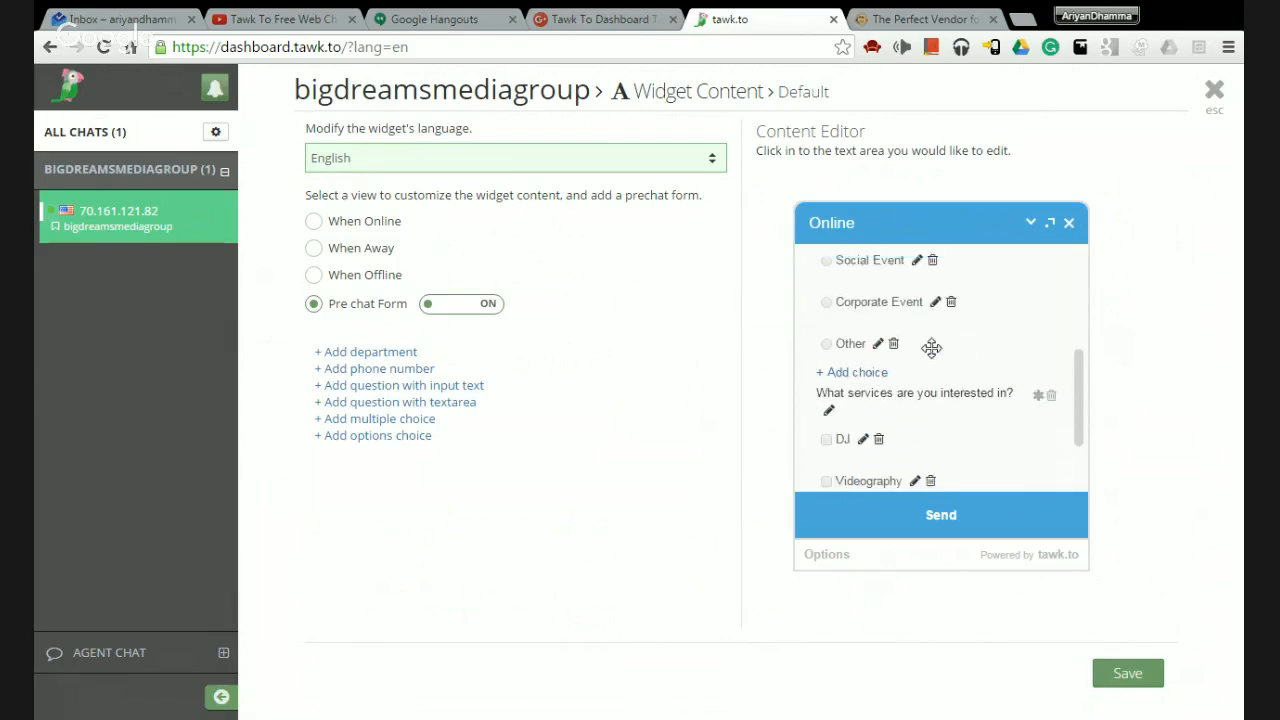
{"action": "scroll", "coordinate": [931, 347], "scroll_direction": "up", "scroll_amount": 5}
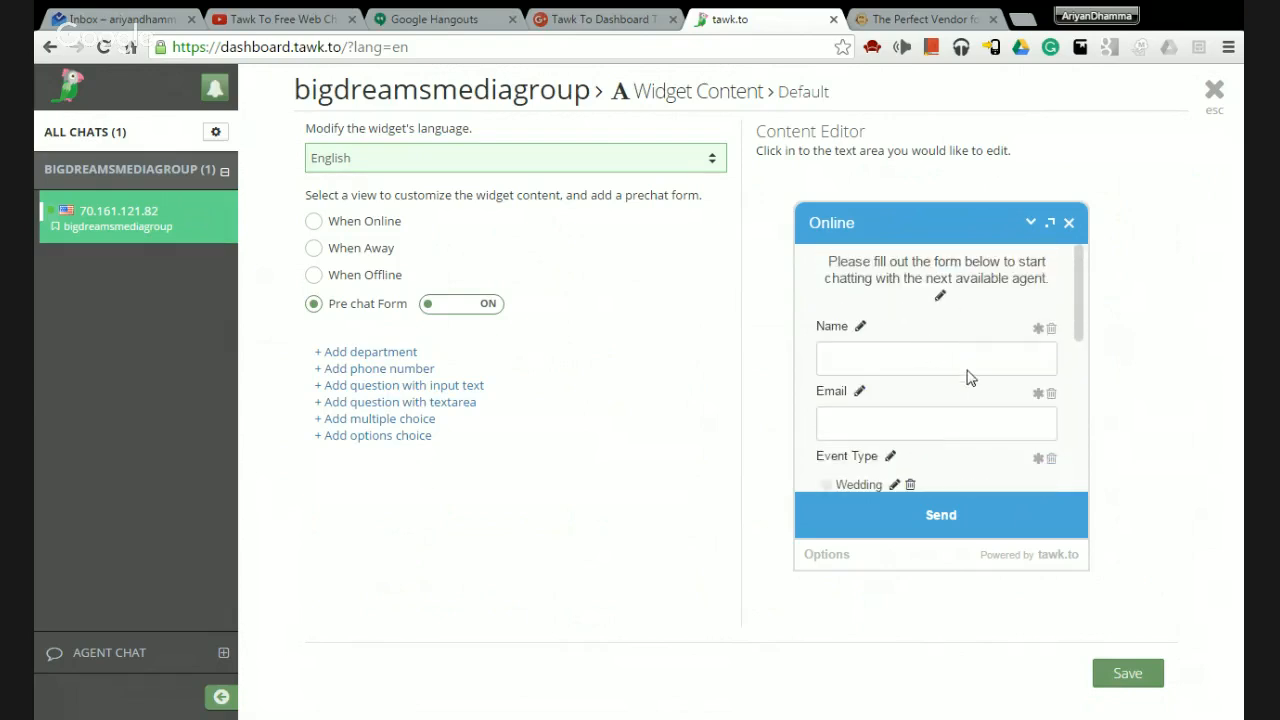
Check the widget on the company website, then return to tawk.to.
{"action": "left_click", "coordinate": [909, 21]}
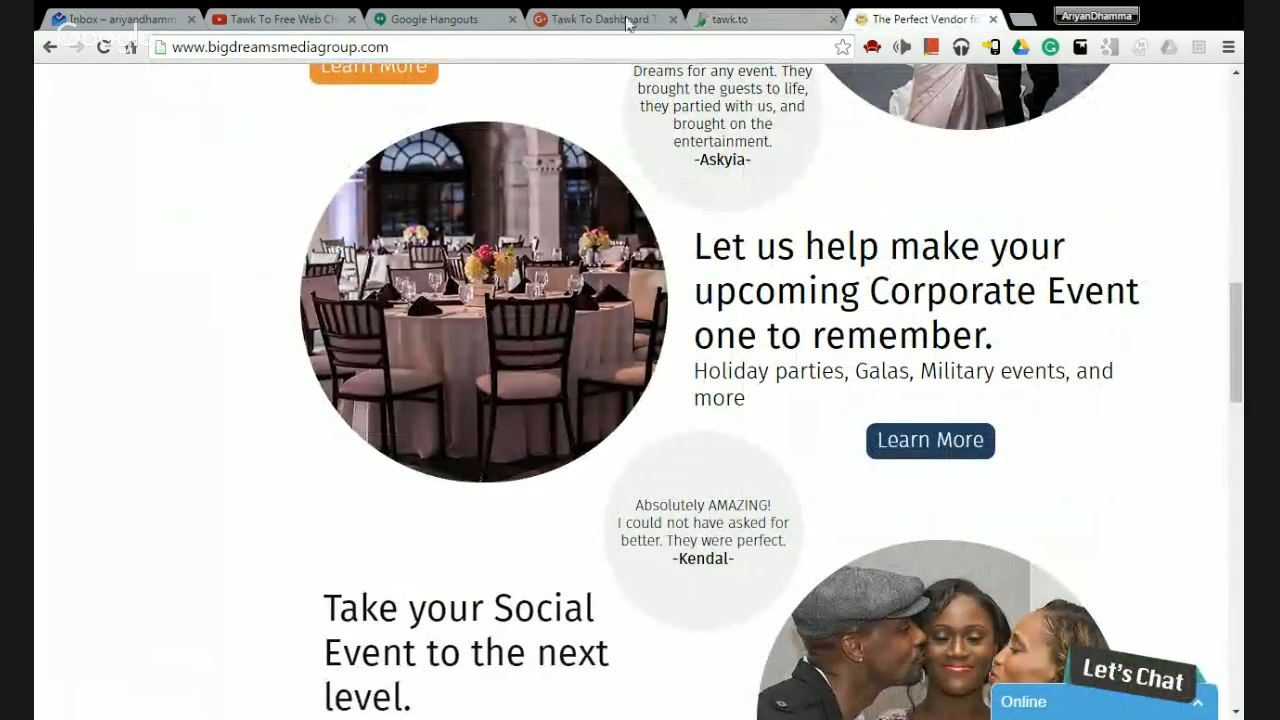
{"action": "left_click_drag", "start_coordinate": [203, 47], "coordinate": [437, 50]}
{"action": "left_click", "coordinate": [440, 47]}
{"action": "left_click", "coordinate": [735, 17]}
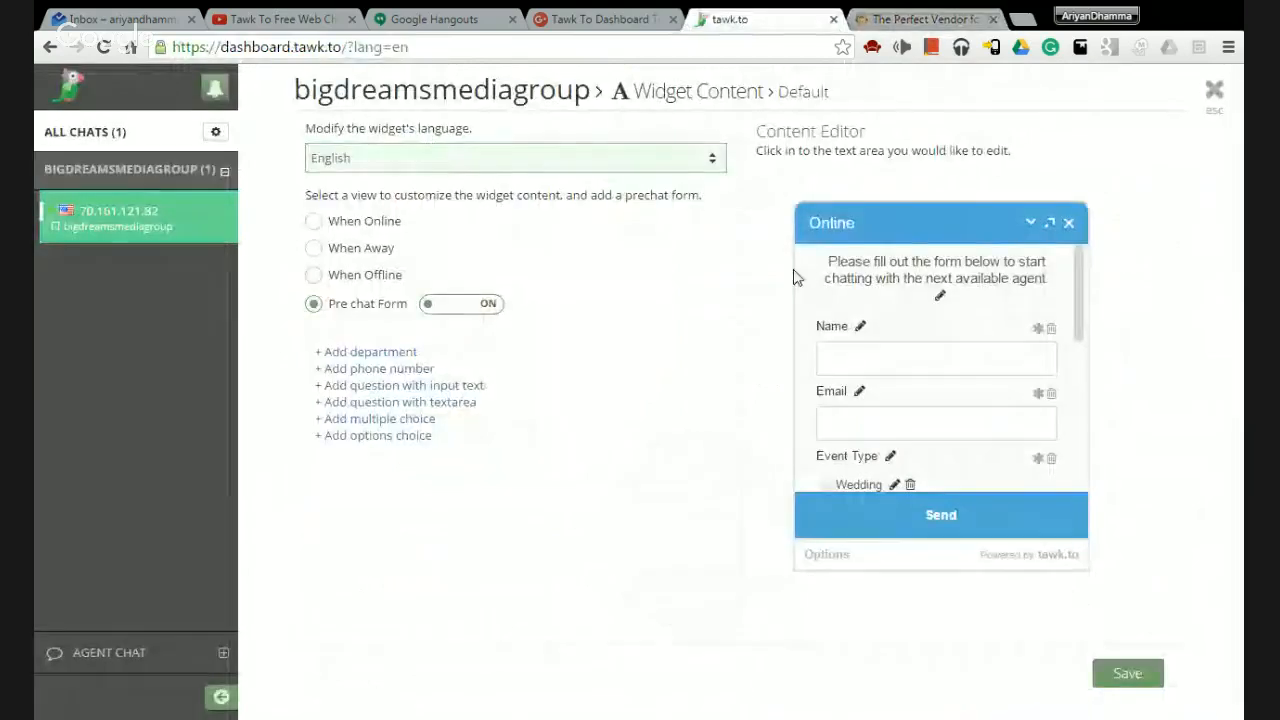
Review the widget content page and preview the online chat view.
{"action": "scroll", "coordinate": [900, 440], "scroll_direction": "down", "scroll_amount": 5}
{"action": "scroll", "coordinate": [900, 385], "scroll_direction": "up", "scroll_amount": 6}
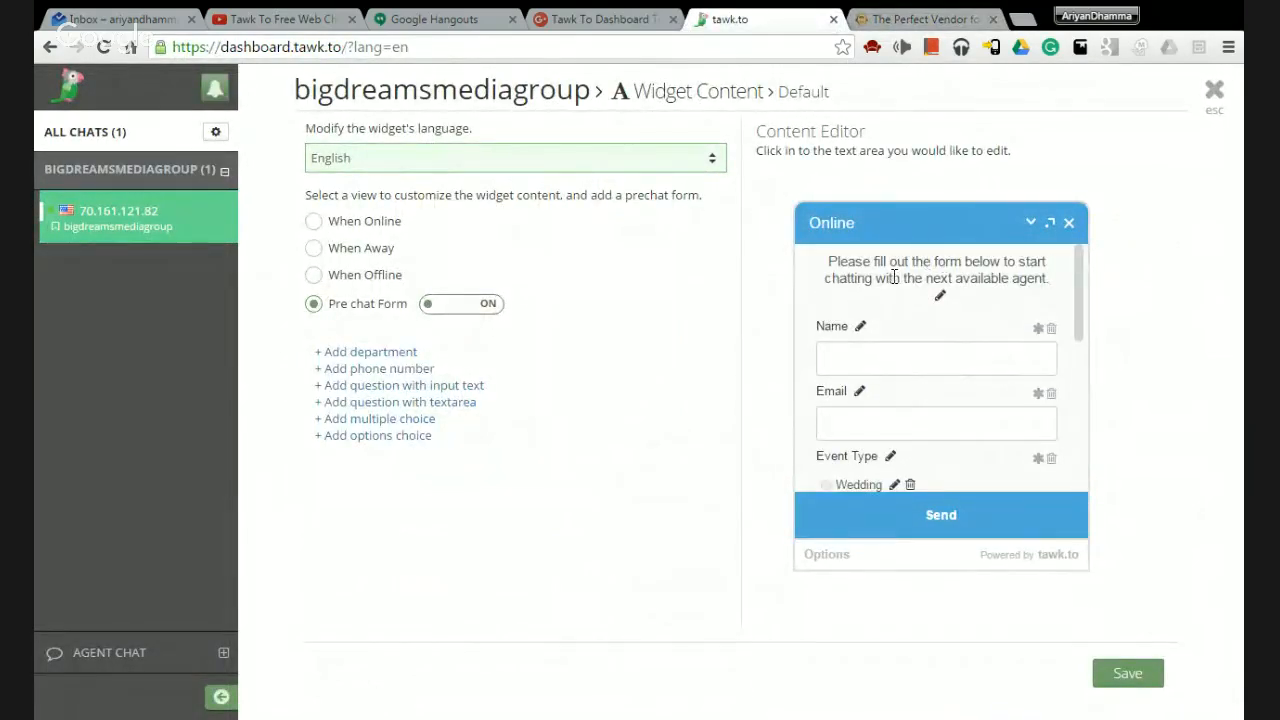
{"action": "scroll", "coordinate": [929, 340], "scroll_direction": "down", "scroll_amount": 3}
{"action": "scroll", "coordinate": [951, 409], "scroll_direction": "down", "scroll_amount": 2}
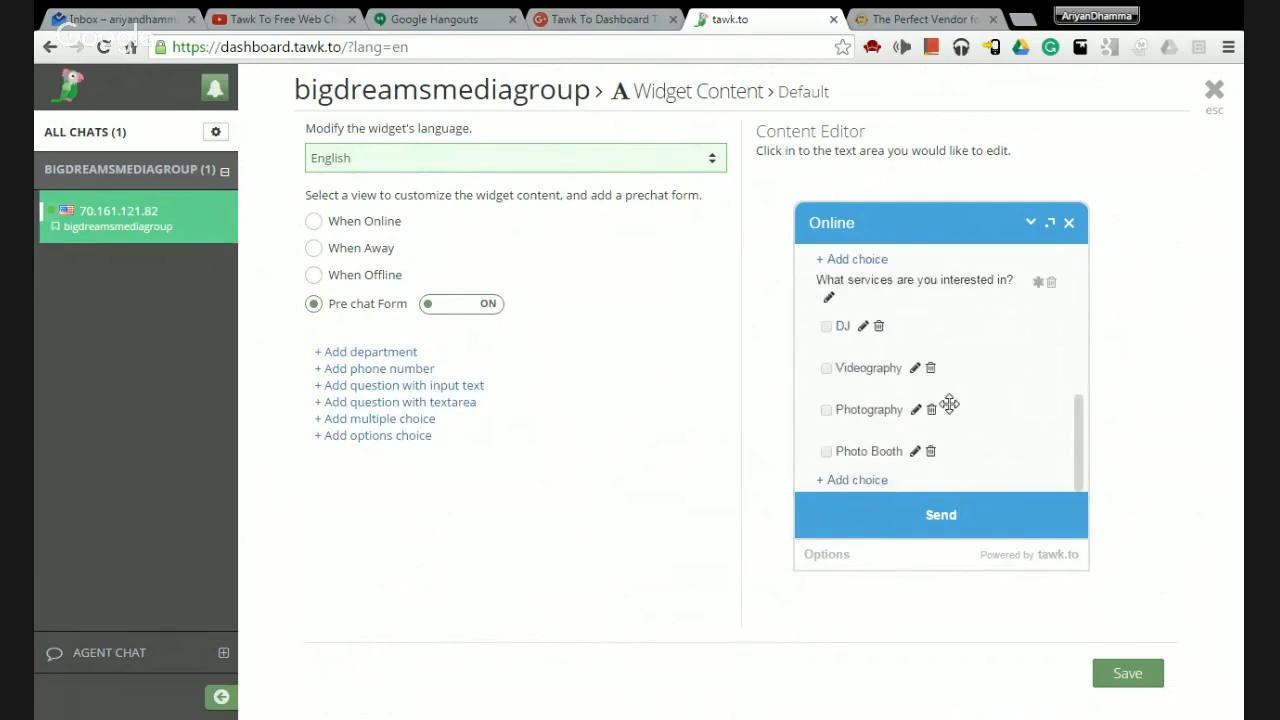
{"action": "scroll", "coordinate": [929, 449], "scroll_direction": "up", "scroll_amount": 5}
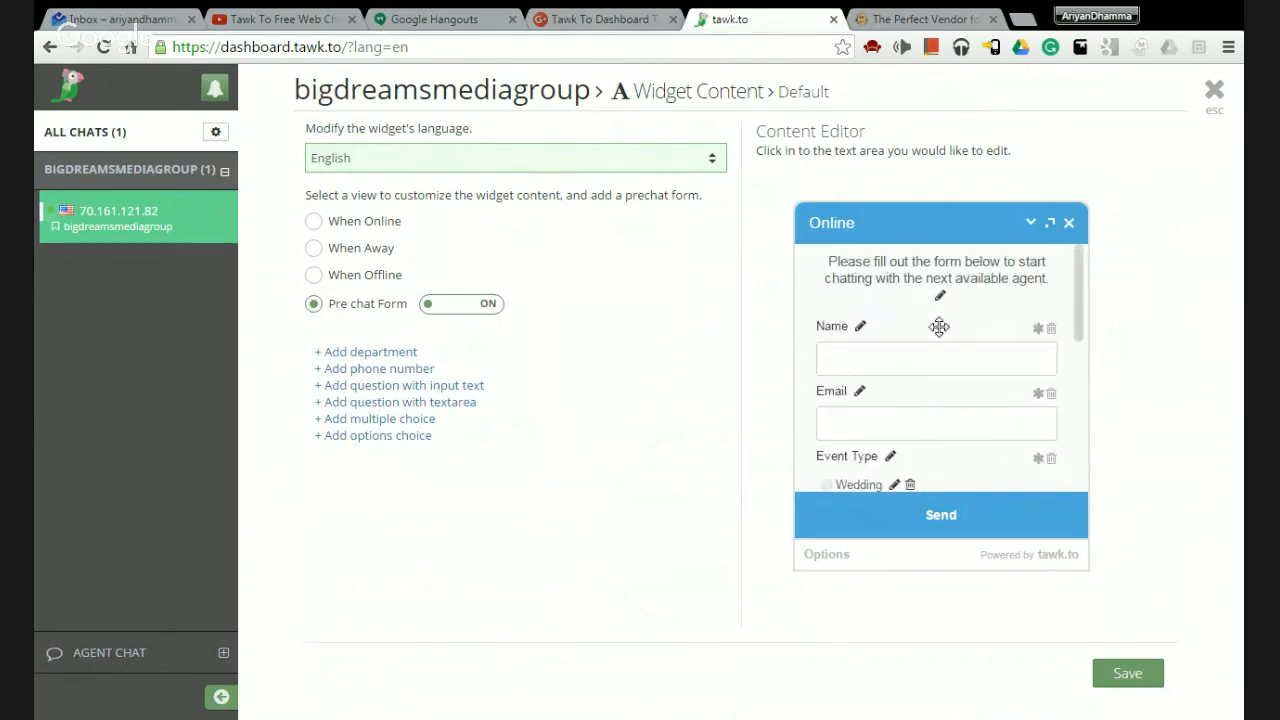
{"action": "scroll", "coordinate": [904, 364], "scroll_direction": "down", "scroll_amount": 3}
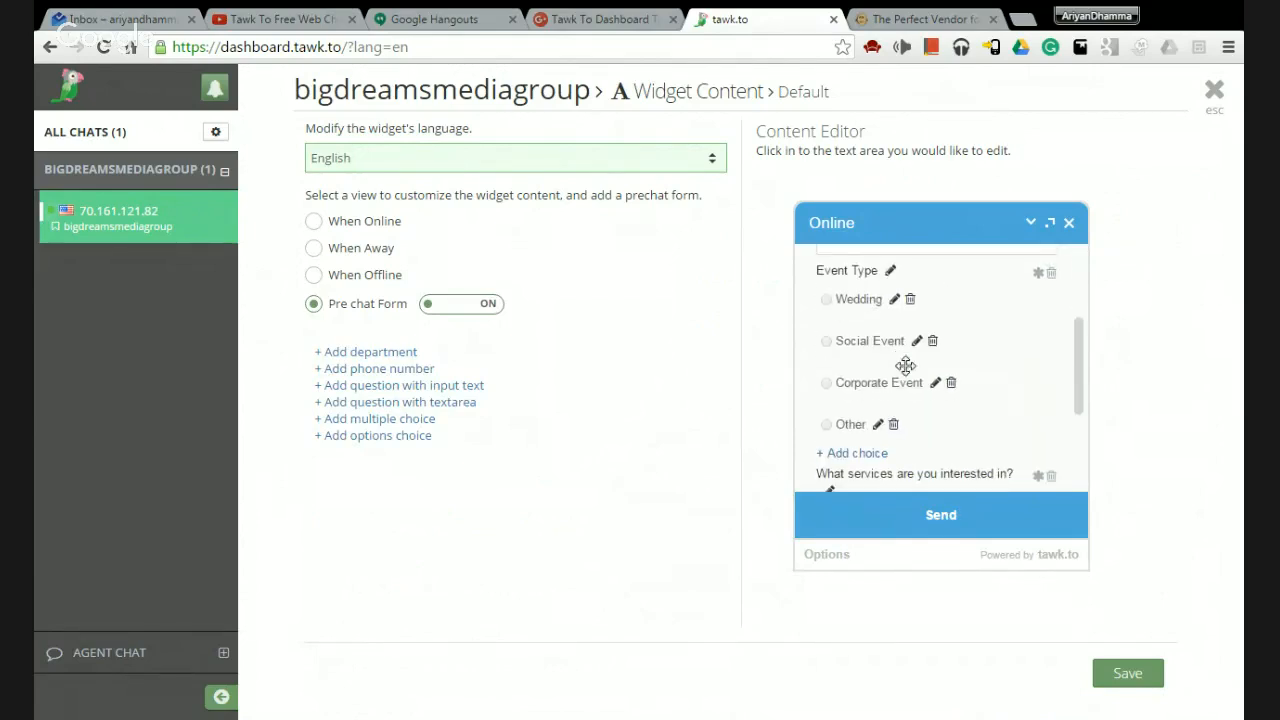
{"action": "scroll", "coordinate": [909, 346], "scroll_direction": "down", "scroll_amount": 4}
{"action": "scroll", "coordinate": [914, 357], "scroll_direction": "up", "scroll_amount": 6}
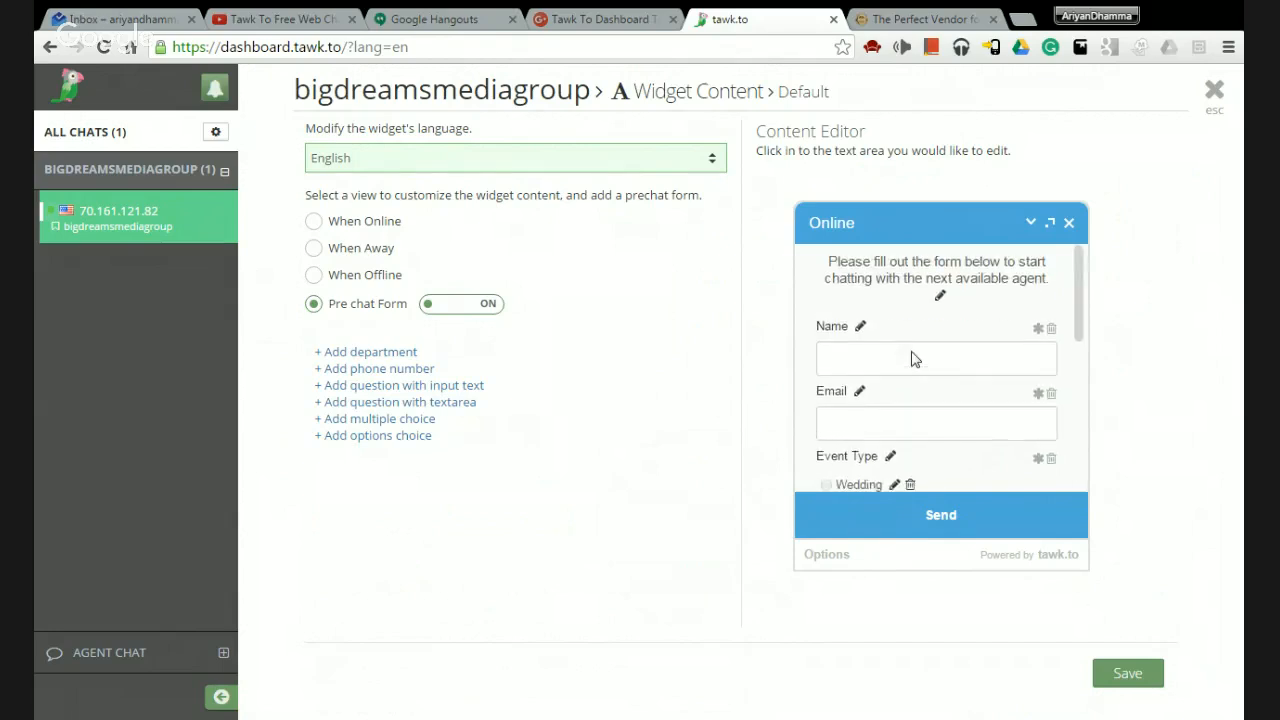
{"action": "scroll", "coordinate": [913, 359], "scroll_direction": "down", "scroll_amount": 6}
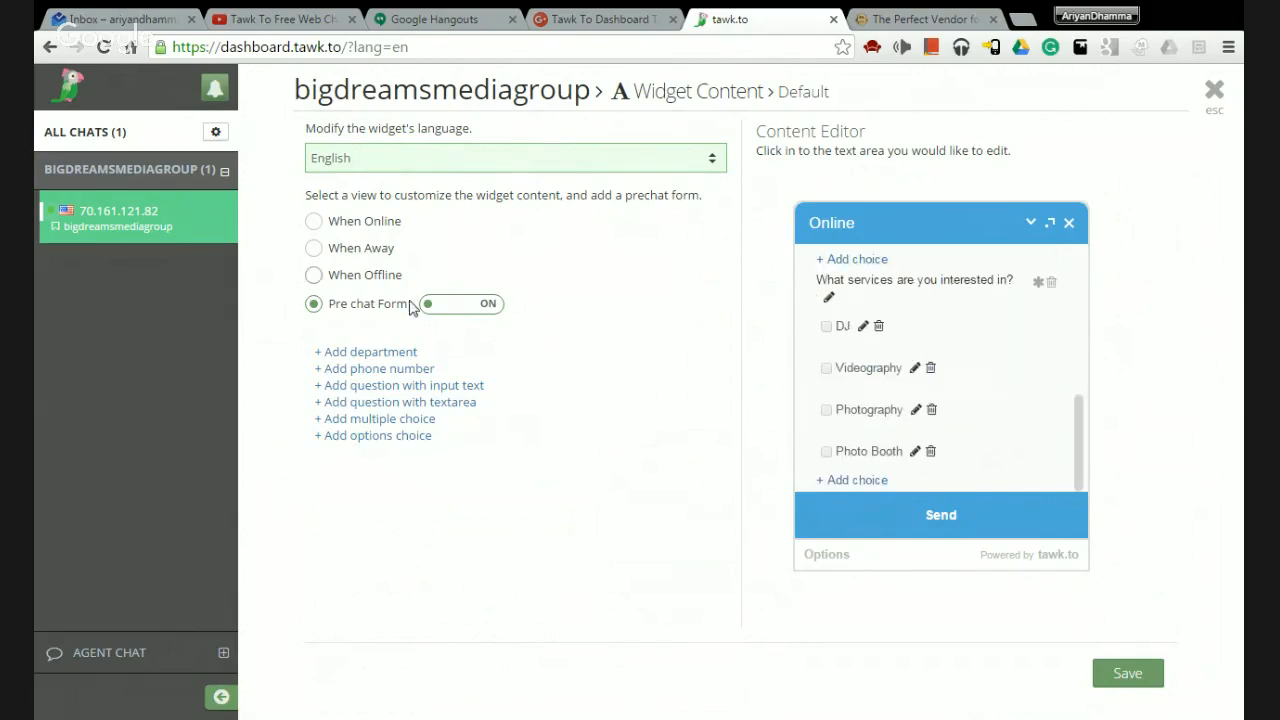
{"action": "left_click", "coordinate": [314, 222]}
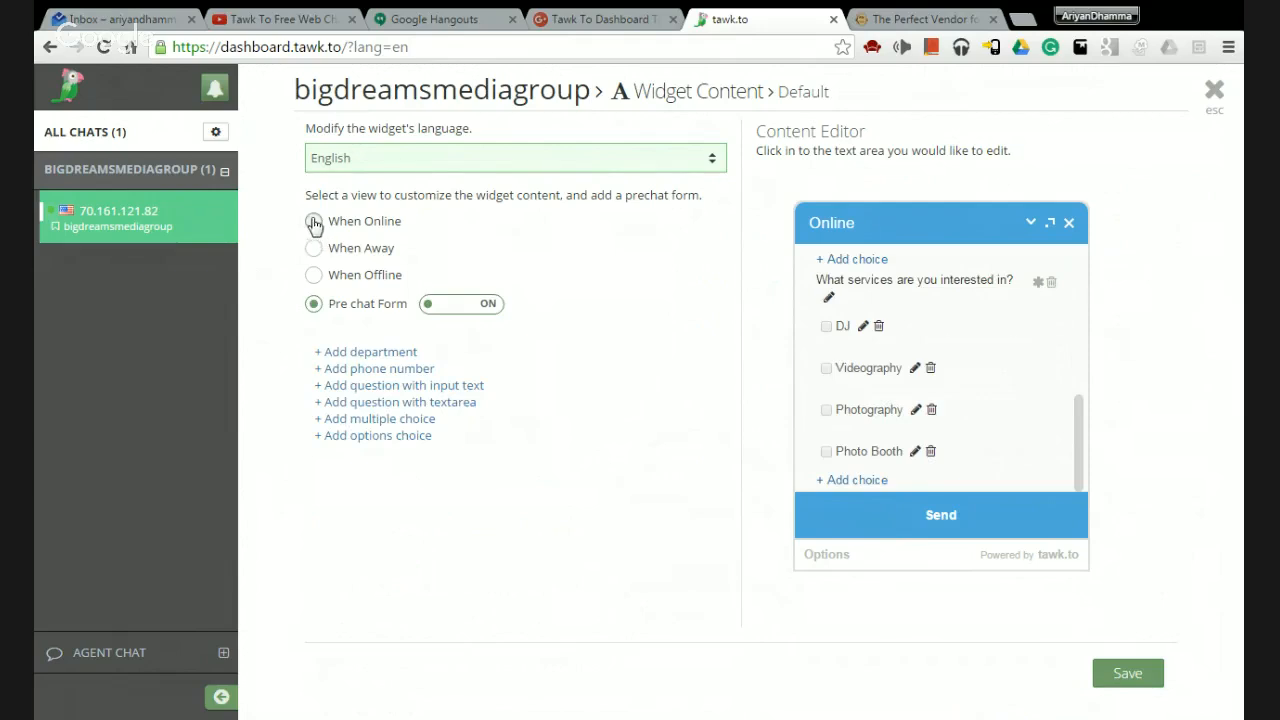
Toggle the Pre chat Form off and back on, then save the content settings.
{"action": "left_click", "coordinate": [315, 305]}
{"action": "left_click", "coordinate": [480, 307]}
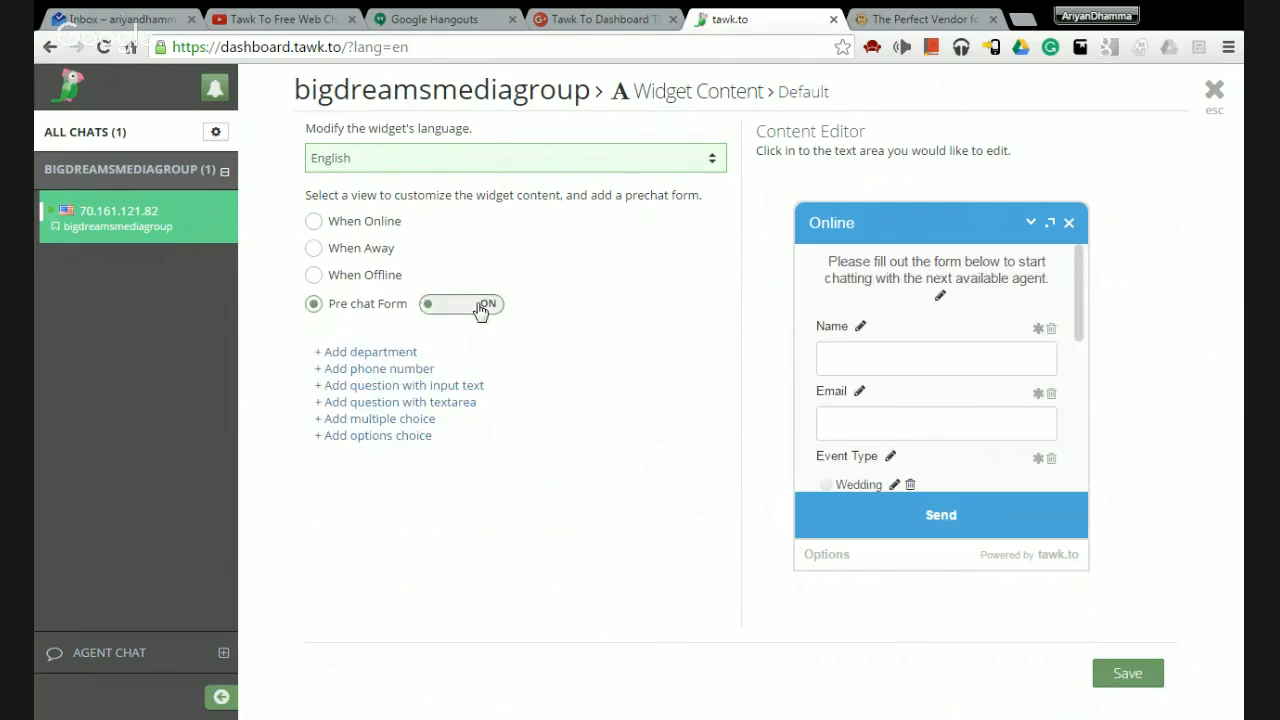
{"action": "left_click", "coordinate": [480, 306]}
{"action": "scroll", "coordinate": [937, 349], "scroll_direction": "down", "scroll_amount": 5}
{"action": "left_click", "coordinate": [1127, 673]}
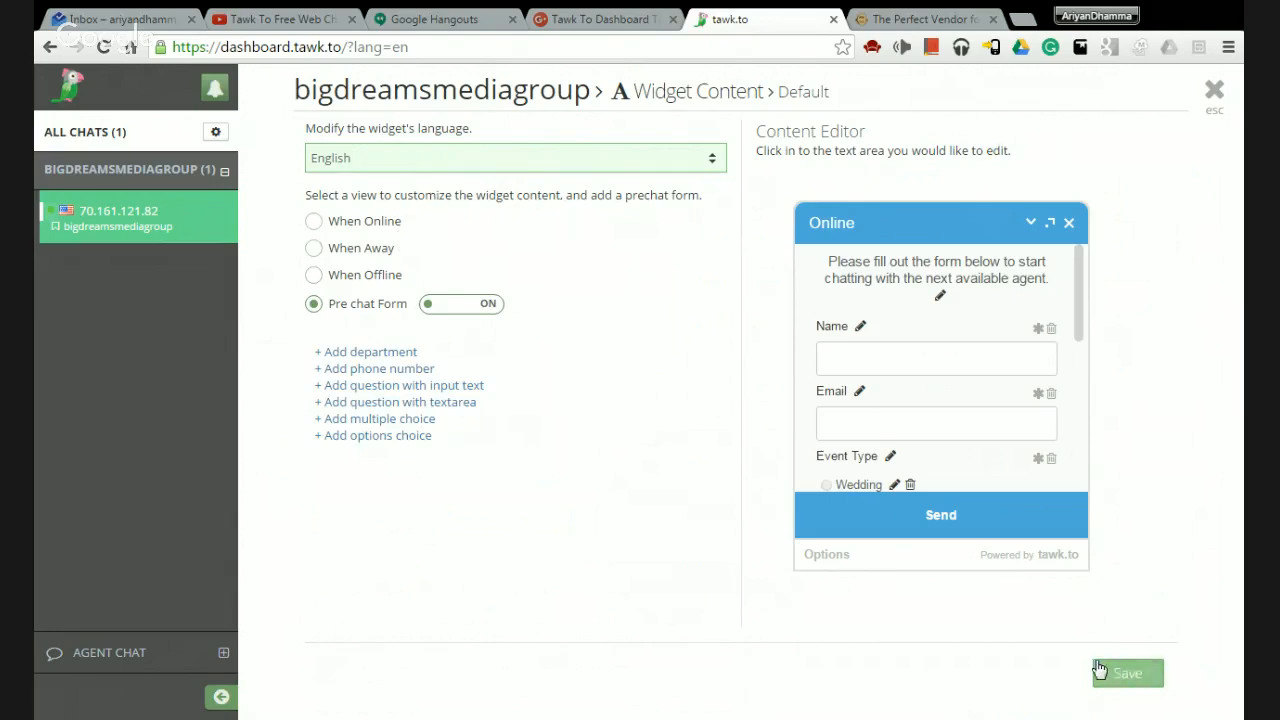
Close Widget Content and open the Default widget's Domain Restriction page.
{"action": "left_click", "coordinate": [1214, 93]}
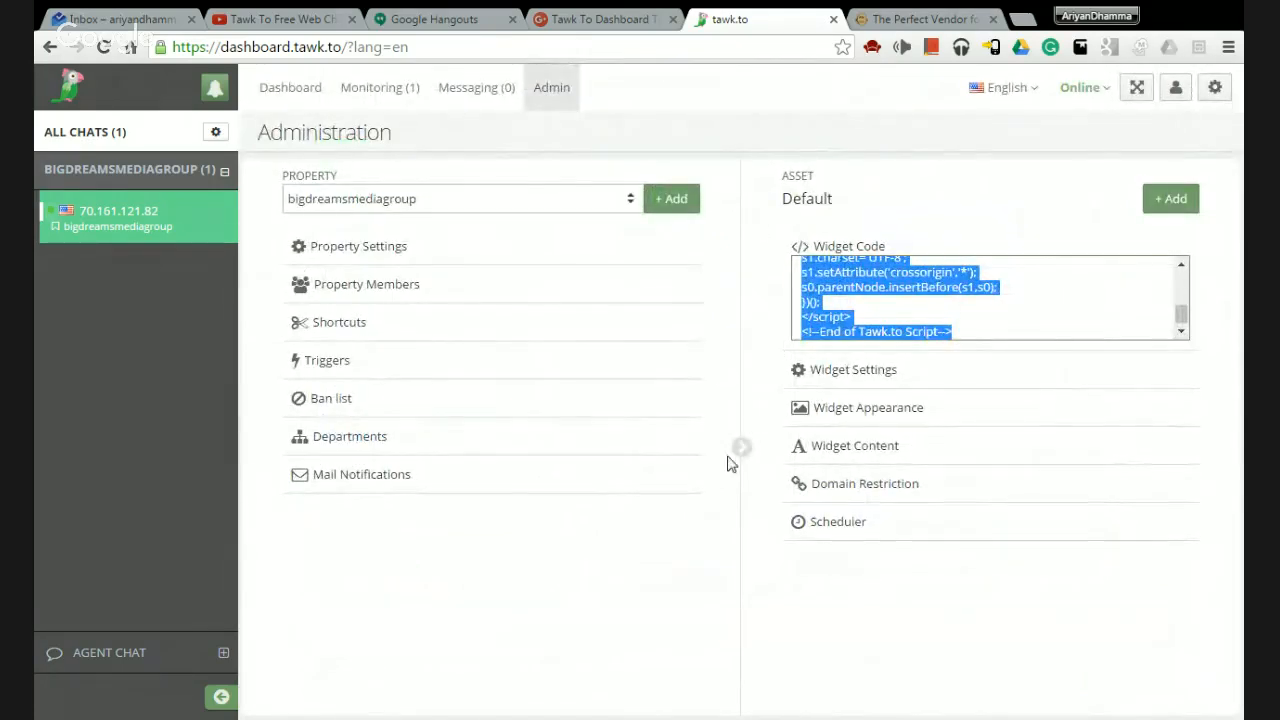
{"action": "left_click", "coordinate": [832, 488]}
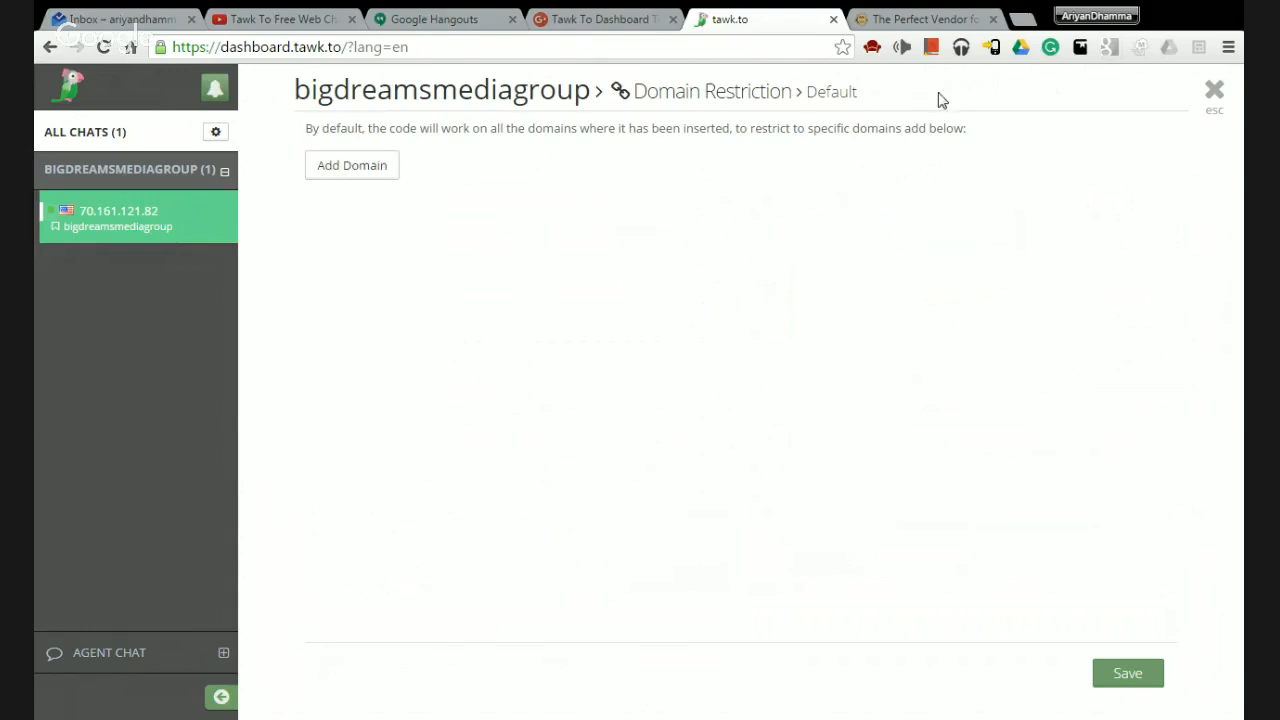
Open the Scheduler, set Enable Scheduler to YES, and start entering the operating city.
{"action": "left_click", "coordinate": [1213, 98]}
{"action": "left_click", "coordinate": [849, 537]}
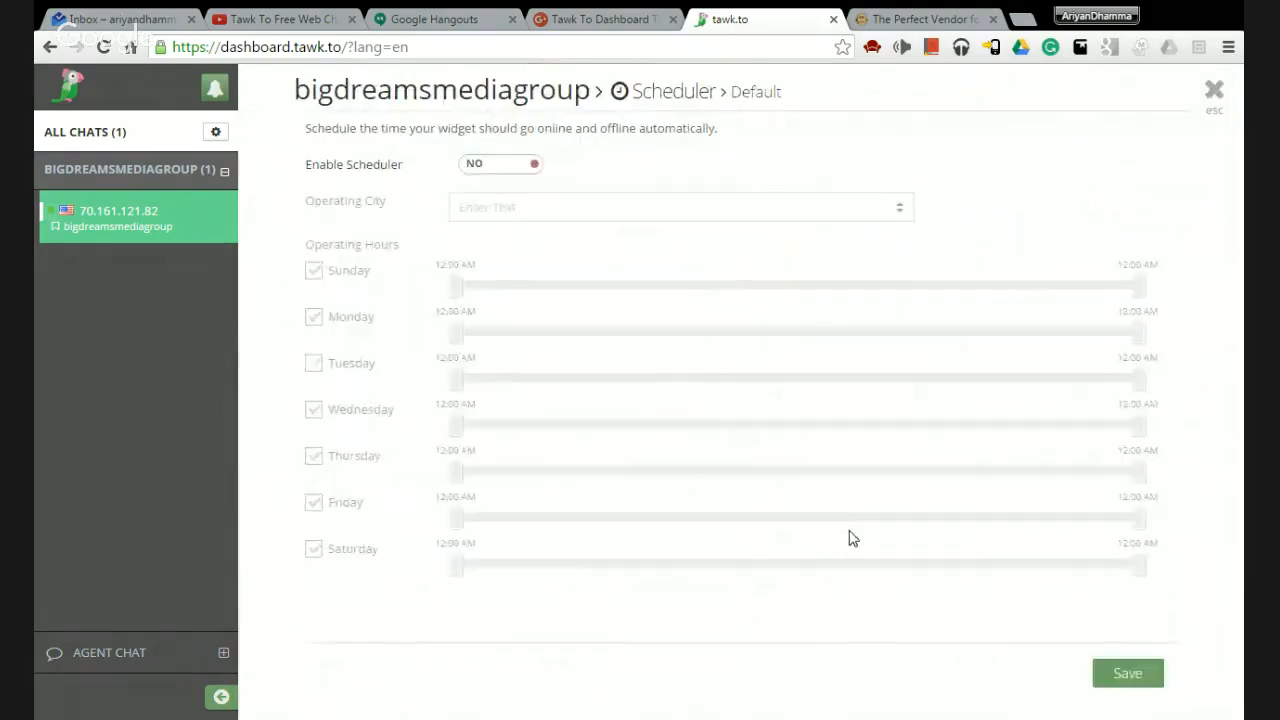
{"action": "left_click", "coordinate": [501, 168]}
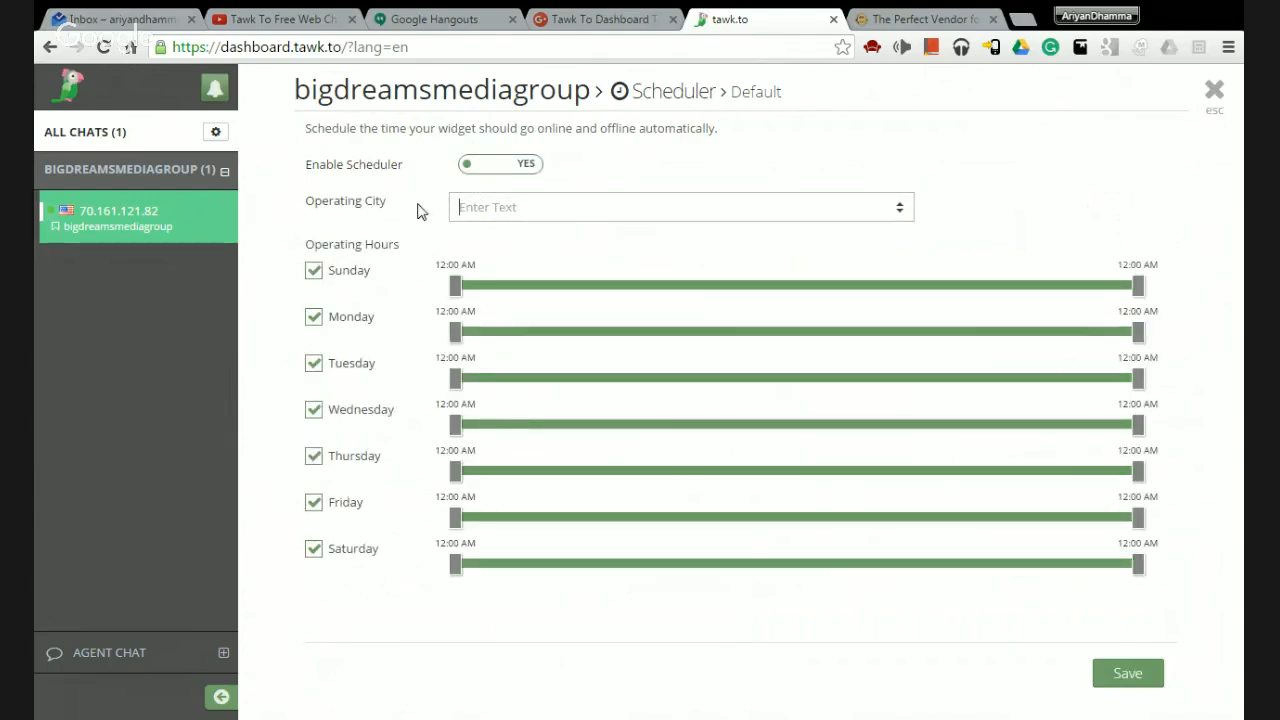
{"action": "left_click", "coordinate": [532, 210]}
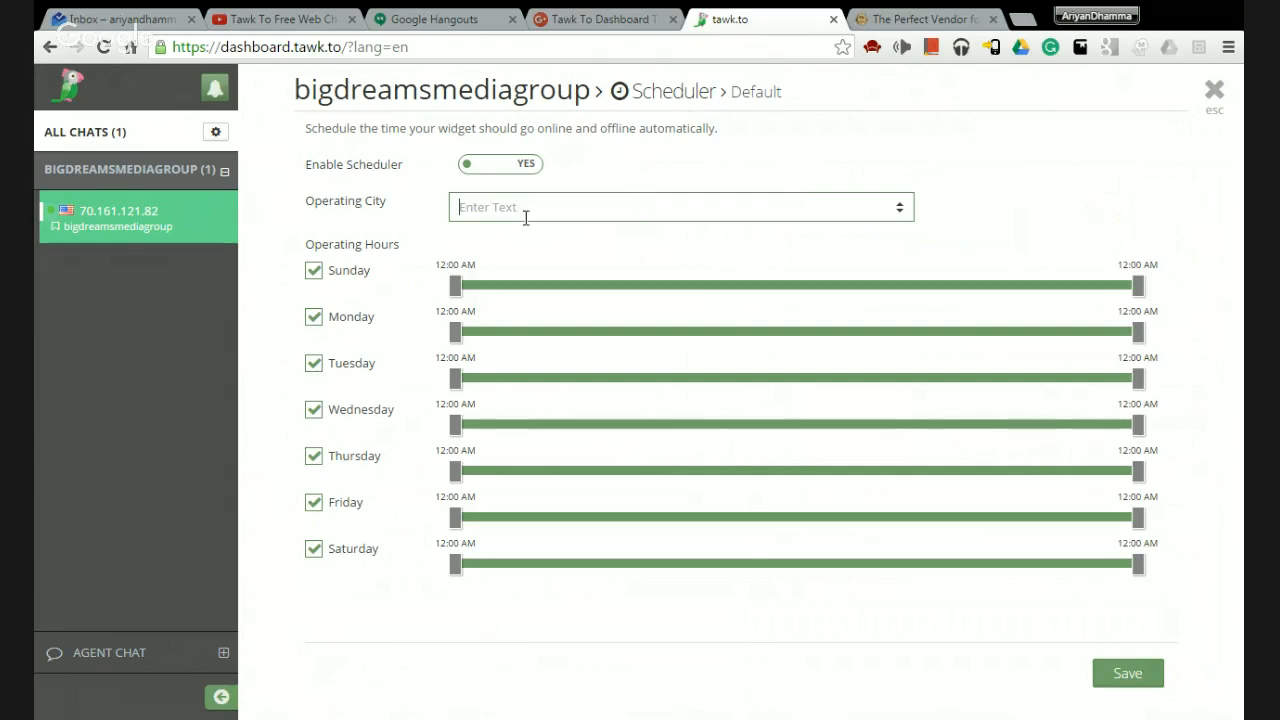
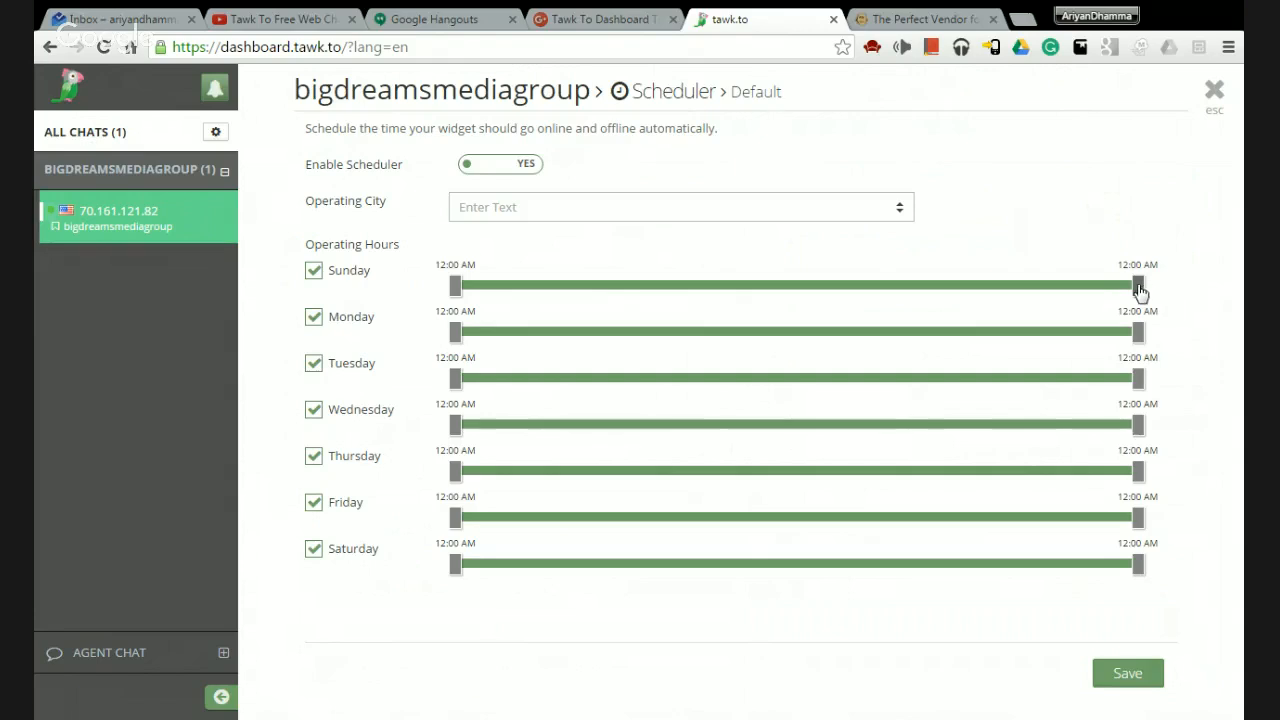
Try new hours: Sunday ending 1:00 PM, Monday from 3:00 PM, Tuesday/Wednesday closed, Thursday ending 3:00 PM.
{"action": "left_click_drag", "start_coordinate": [1140, 291], "coordinate": [825, 300]}
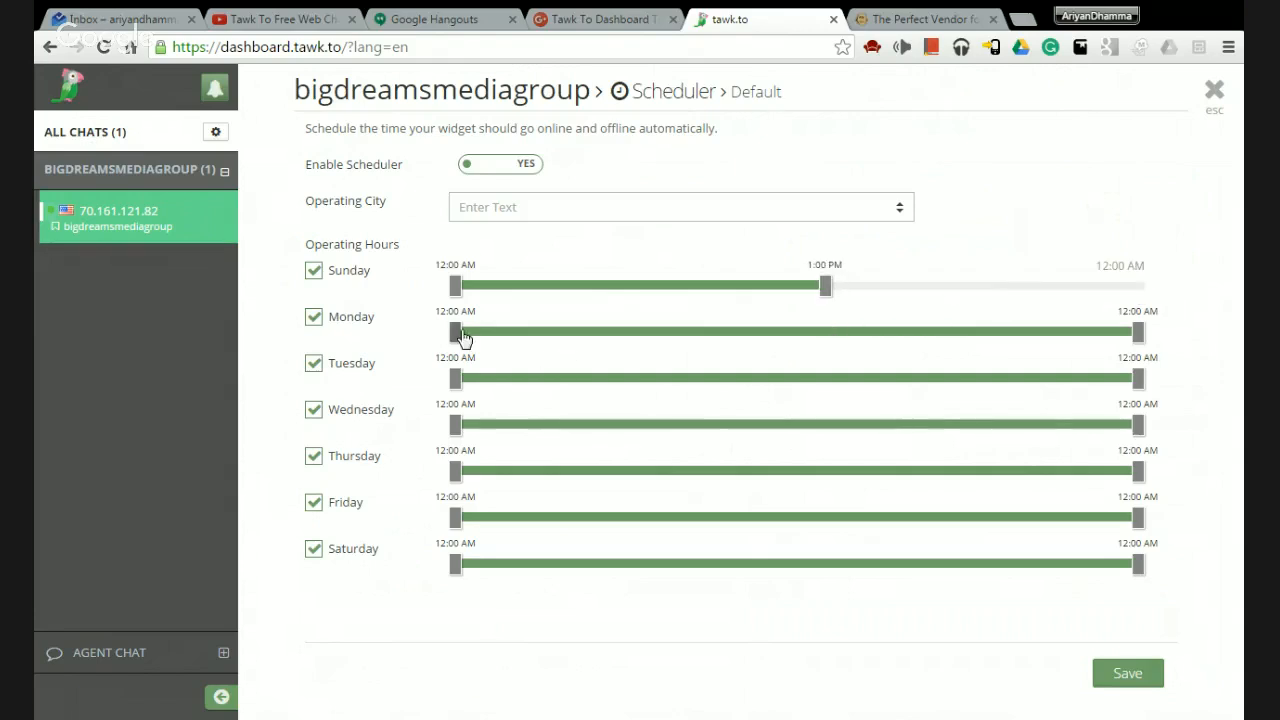
{"action": "left_click_drag", "start_coordinate": [463, 338], "coordinate": [881, 332]}
{"action": "left_click", "coordinate": [314, 369]}
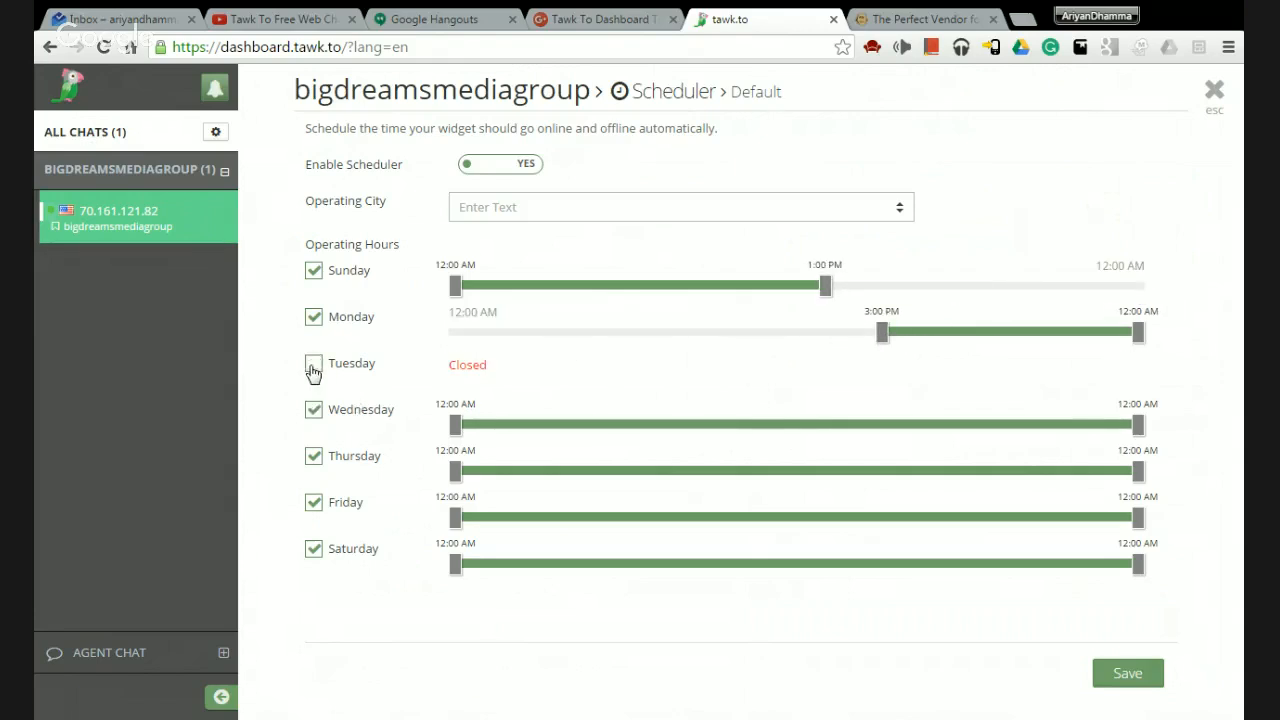
{"action": "left_click", "coordinate": [314, 410]}
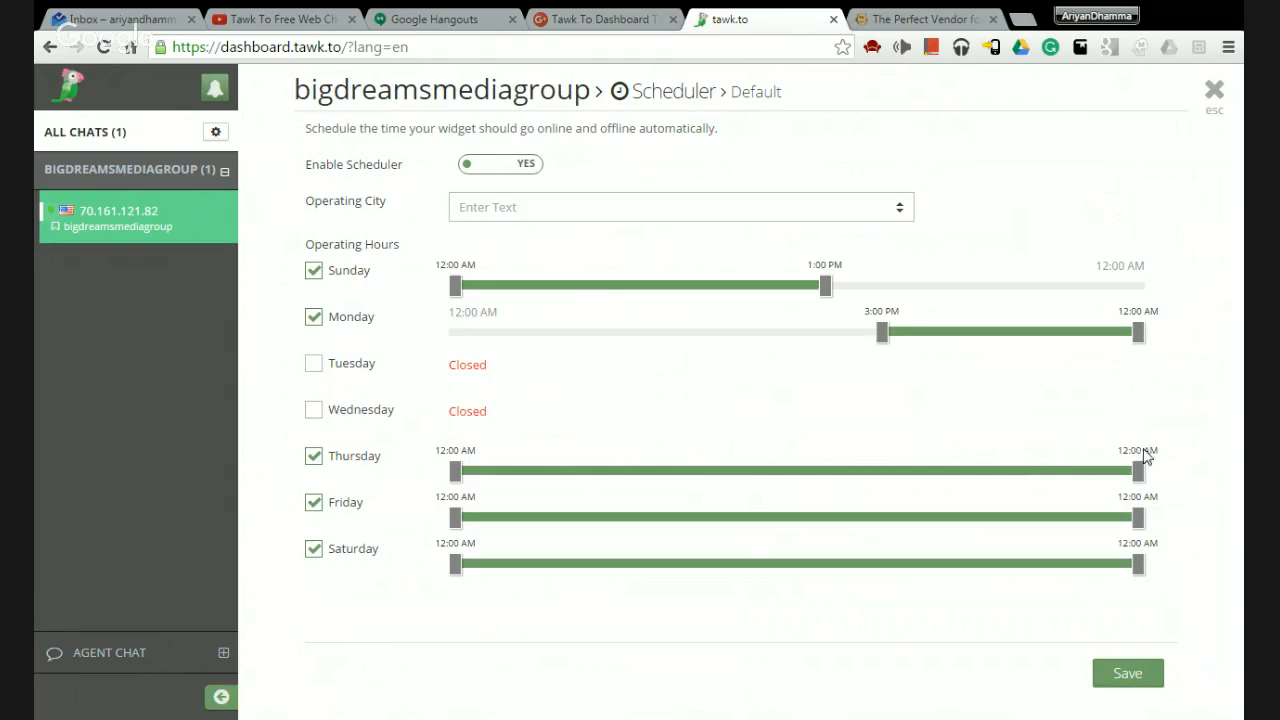
{"action": "left_click_drag", "start_coordinate": [1138, 470], "coordinate": [697, 474]}
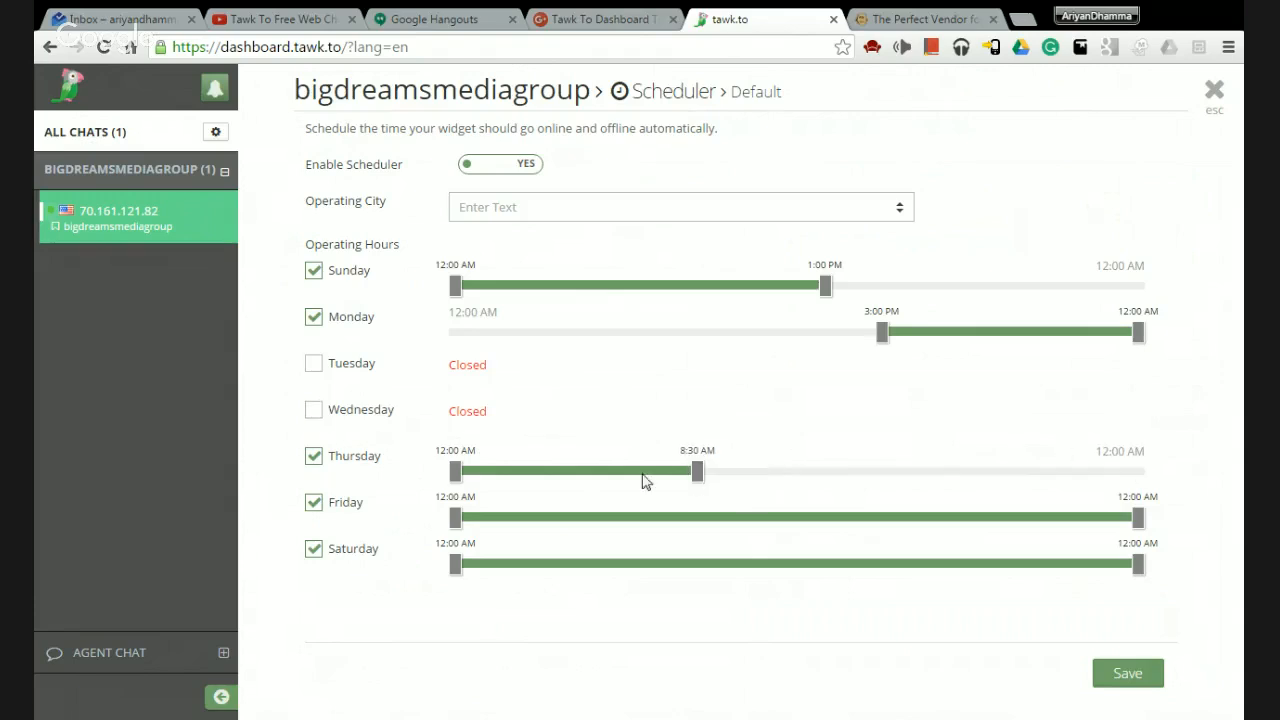
{"action": "left_click", "coordinate": [314, 457]}
{"action": "left_click", "coordinate": [314, 458]}
{"action": "left_click_drag", "start_coordinate": [699, 472], "coordinate": [881, 472]}
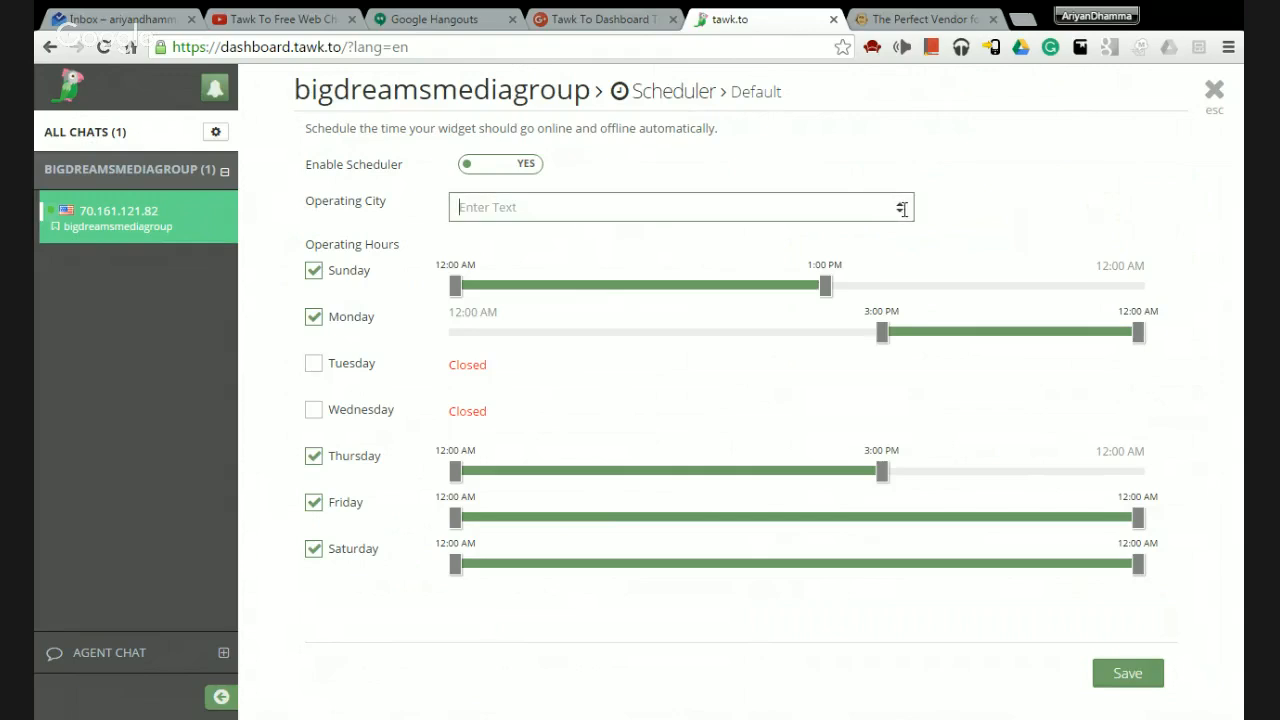
Set the operating city to Virginia Beach, VA, then clear it again.
{"action": "type", "text": "vir"}
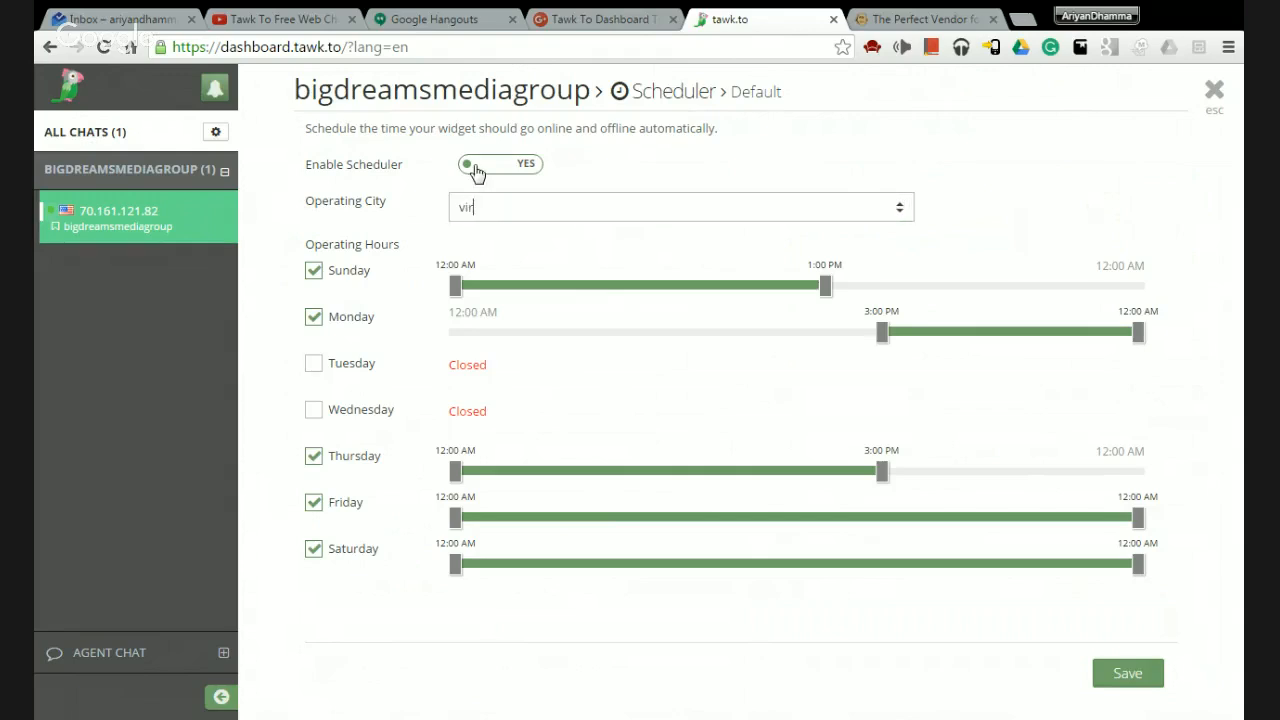
{"action": "type", "text": "ginia"}
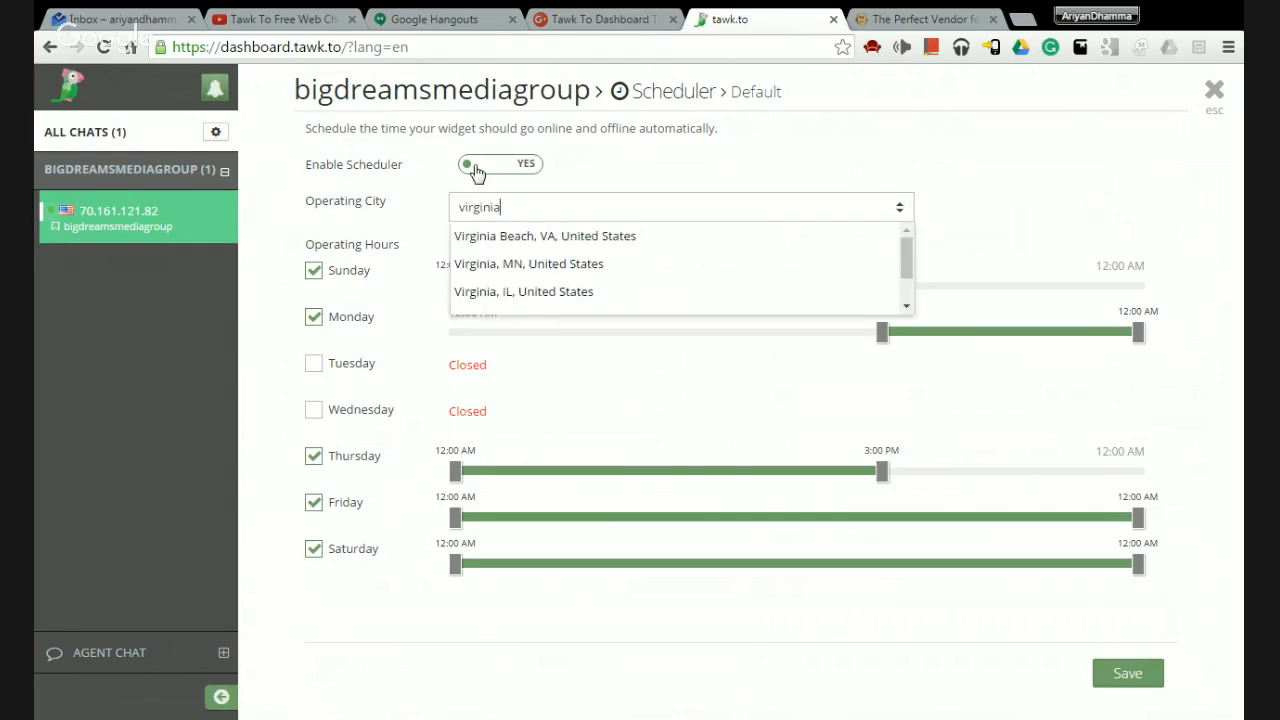
{"action": "left_click", "coordinate": [545, 240]}
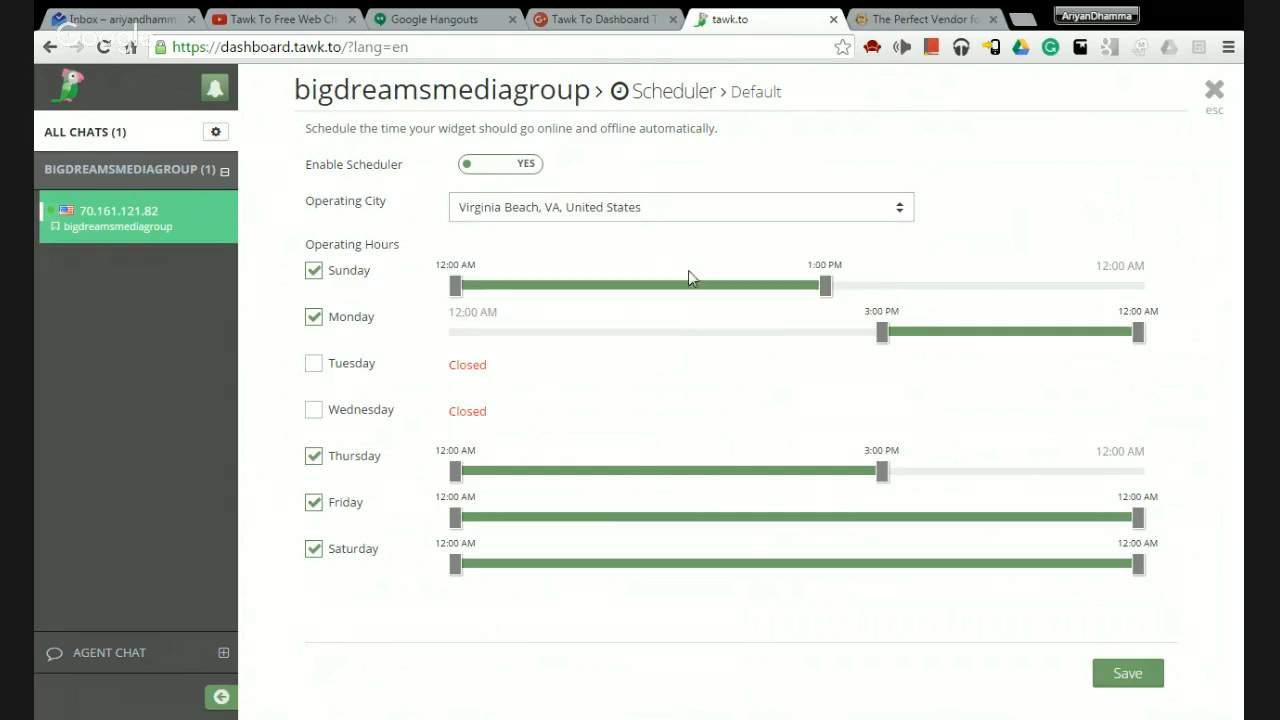
{"action": "triple_click", "coordinate": [841, 209]}
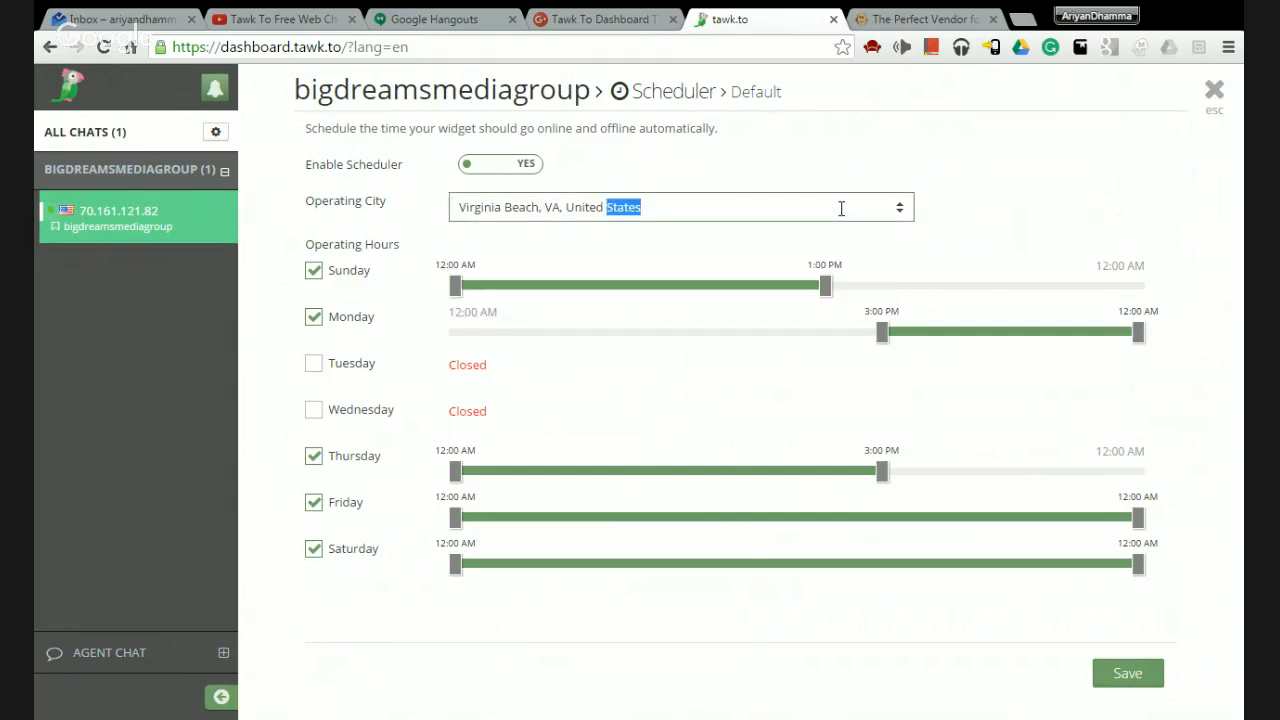
{"action": "key", "text": "BackSpace"}
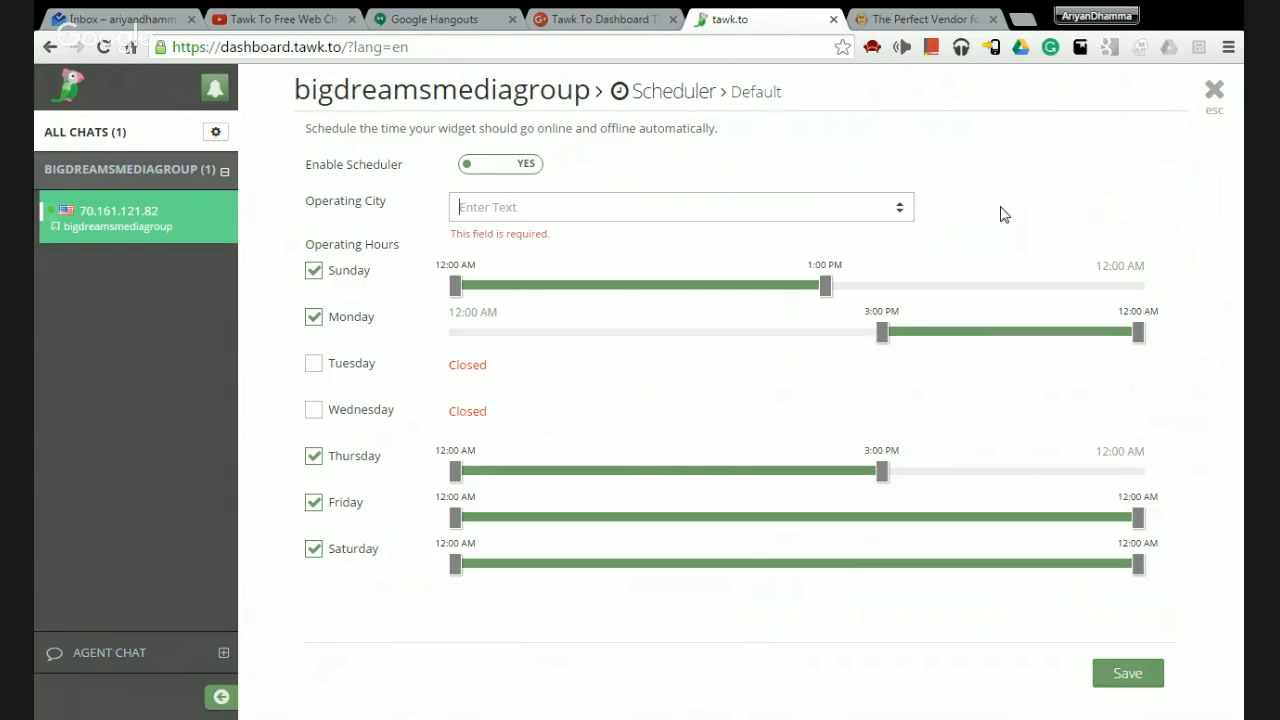
Restore full-day hours with Tuesday ending 12:00 PM, then set Enable Scheduler to NO.
{"action": "left_click", "coordinate": [846, 290]}
{"action": "left_click_drag", "start_coordinate": [883, 341], "coordinate": [388, 370]}
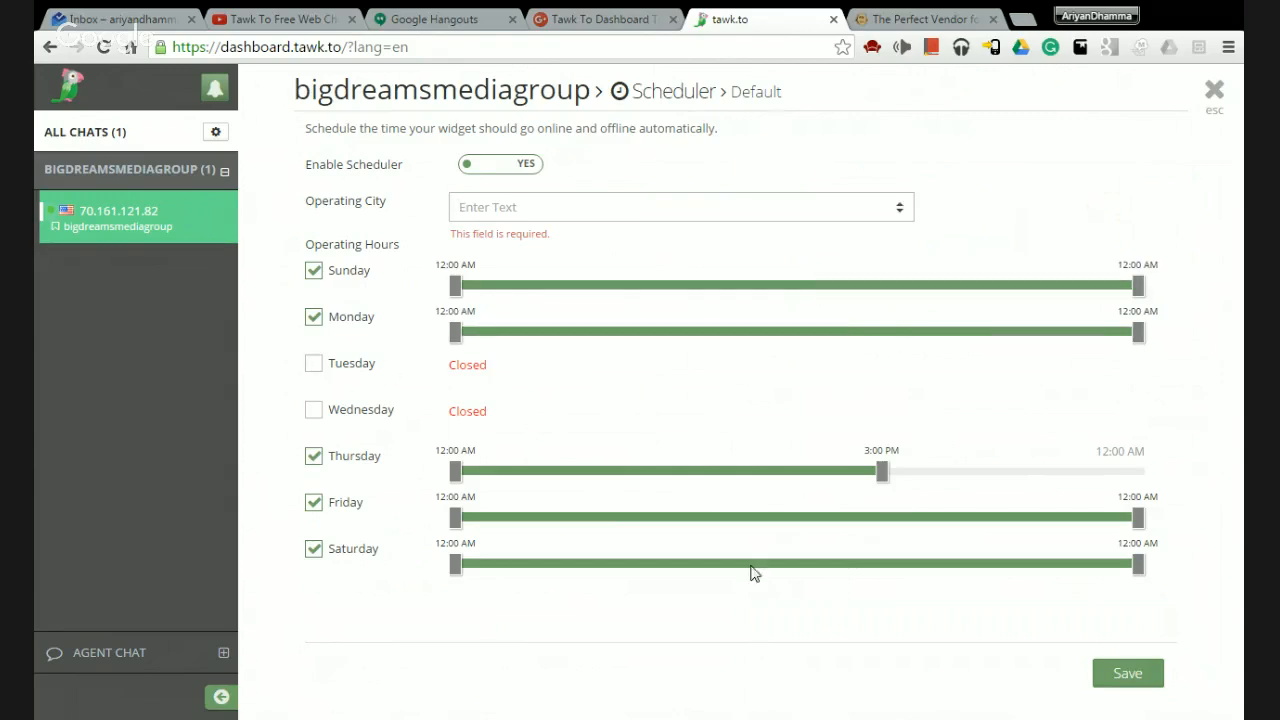
{"action": "left_click_drag", "start_coordinate": [882, 471], "coordinate": [1140, 471]}
{"action": "left_click", "coordinate": [313, 414]}
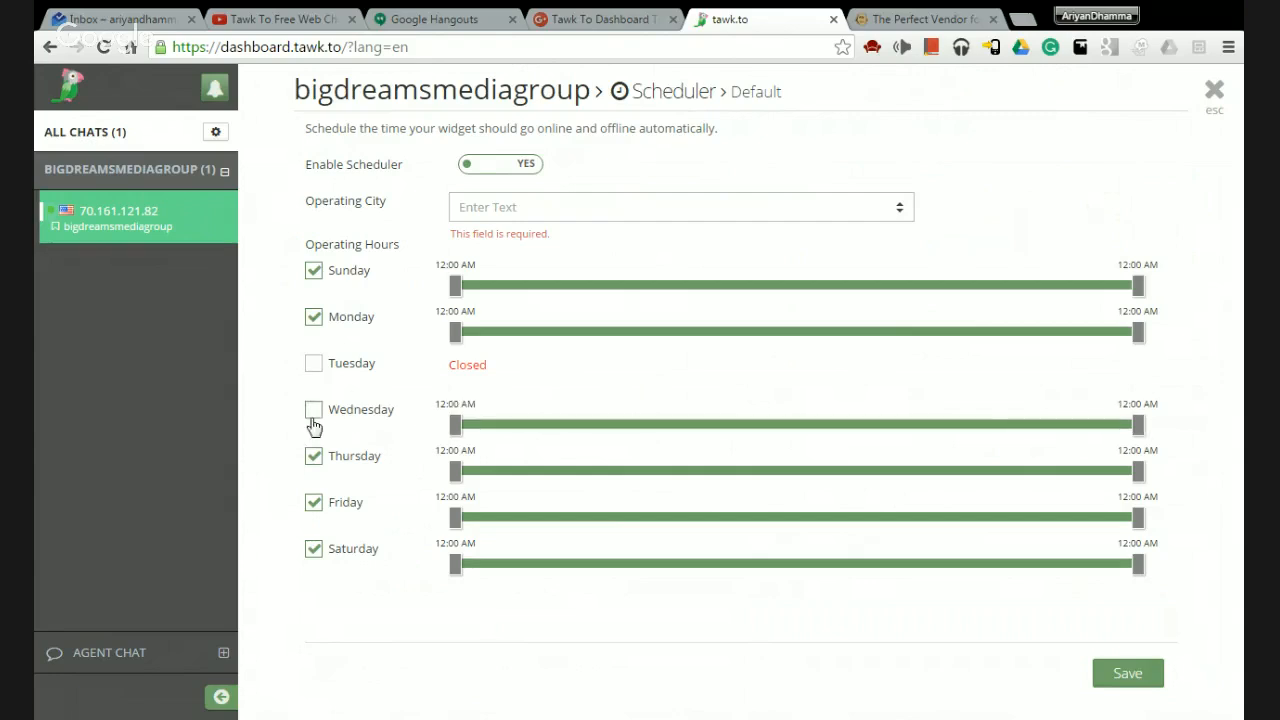
{"action": "left_click", "coordinate": [314, 366]}
{"action": "left_click_drag", "start_coordinate": [1137, 378], "coordinate": [798, 386]}
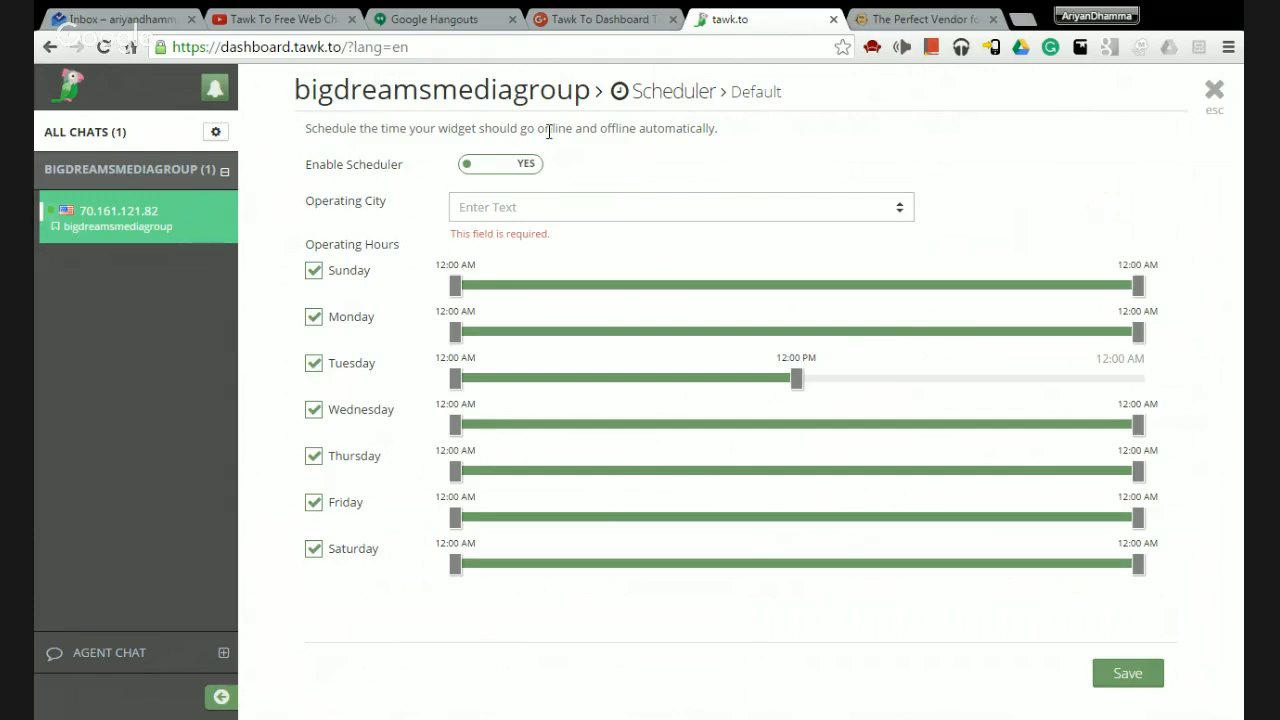
{"action": "left_click", "coordinate": [503, 172]}
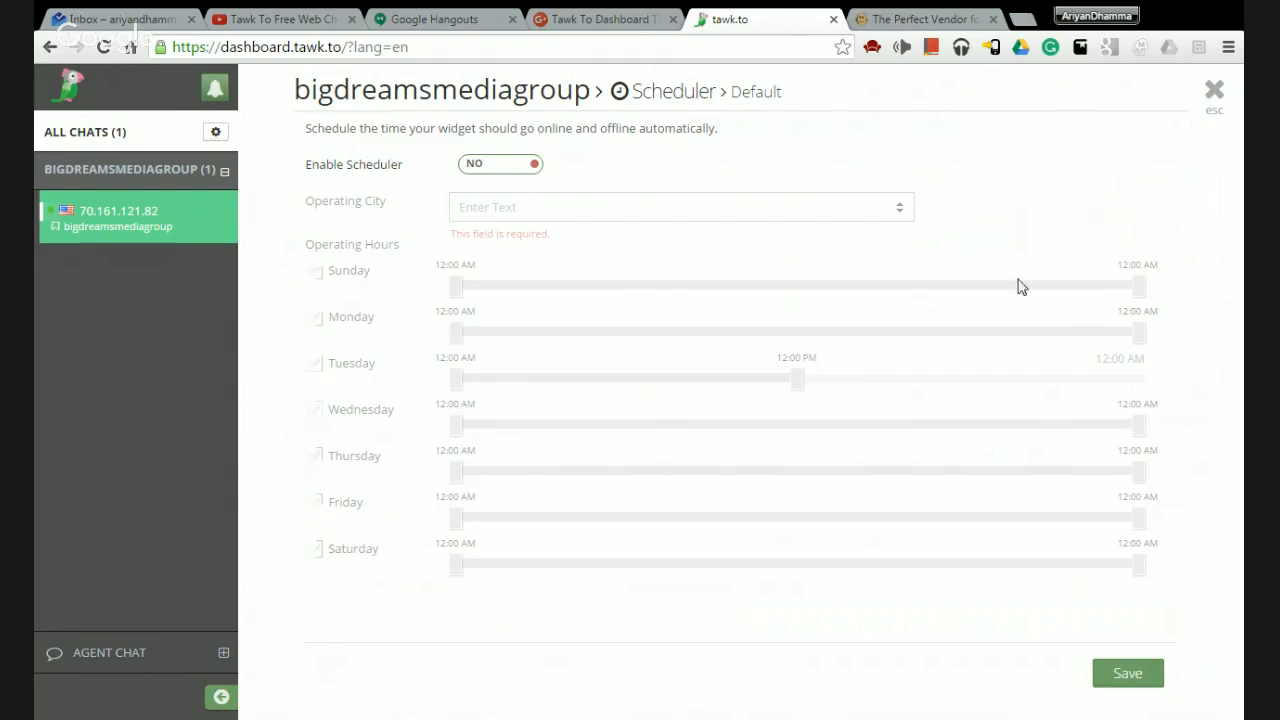
Close the Scheduler and glance at the Big Dreams website tab.
{"action": "left_click", "coordinate": [1213, 97]}
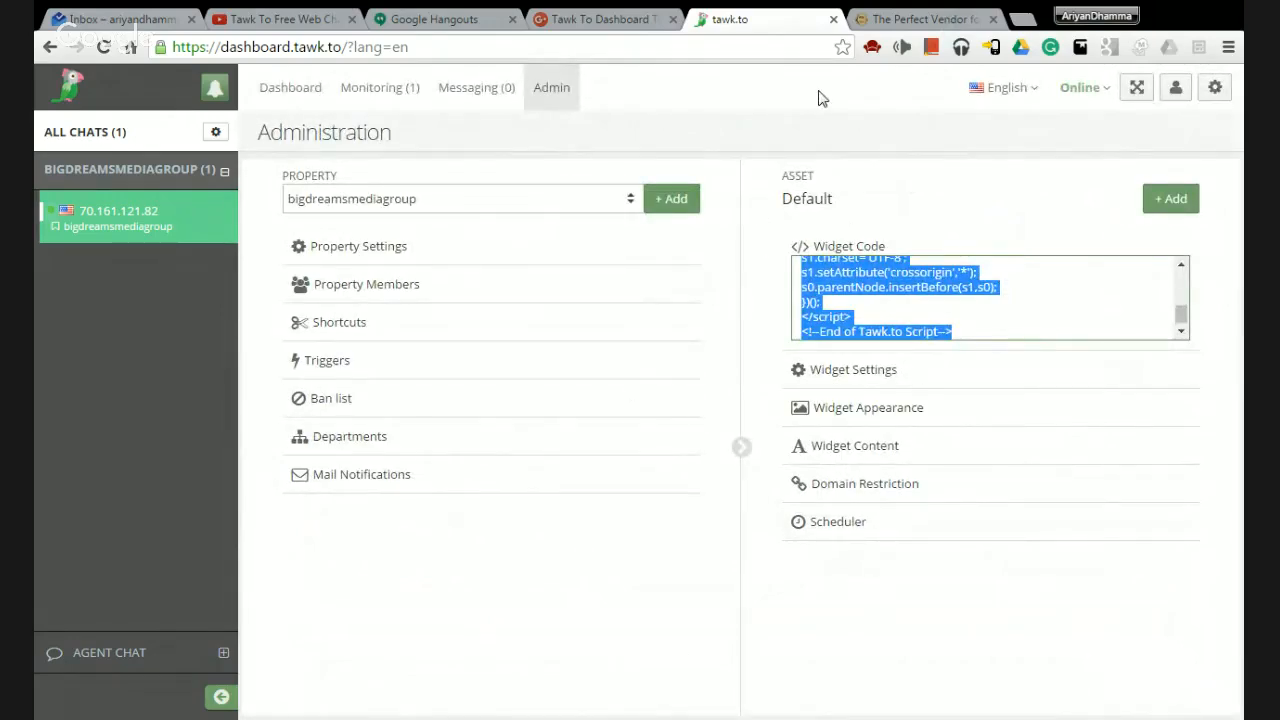
{"action": "mouse_move", "coordinate": [96, 208]}
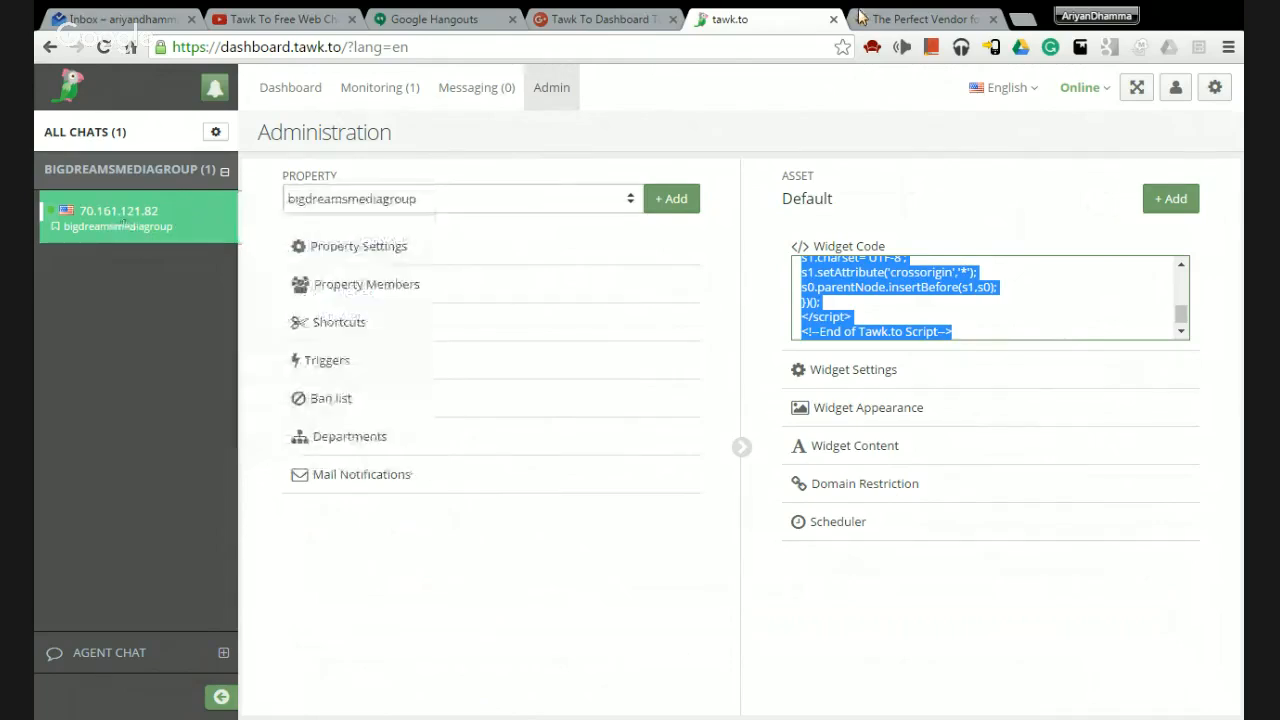
{"action": "left_click", "coordinate": [870, 18]}
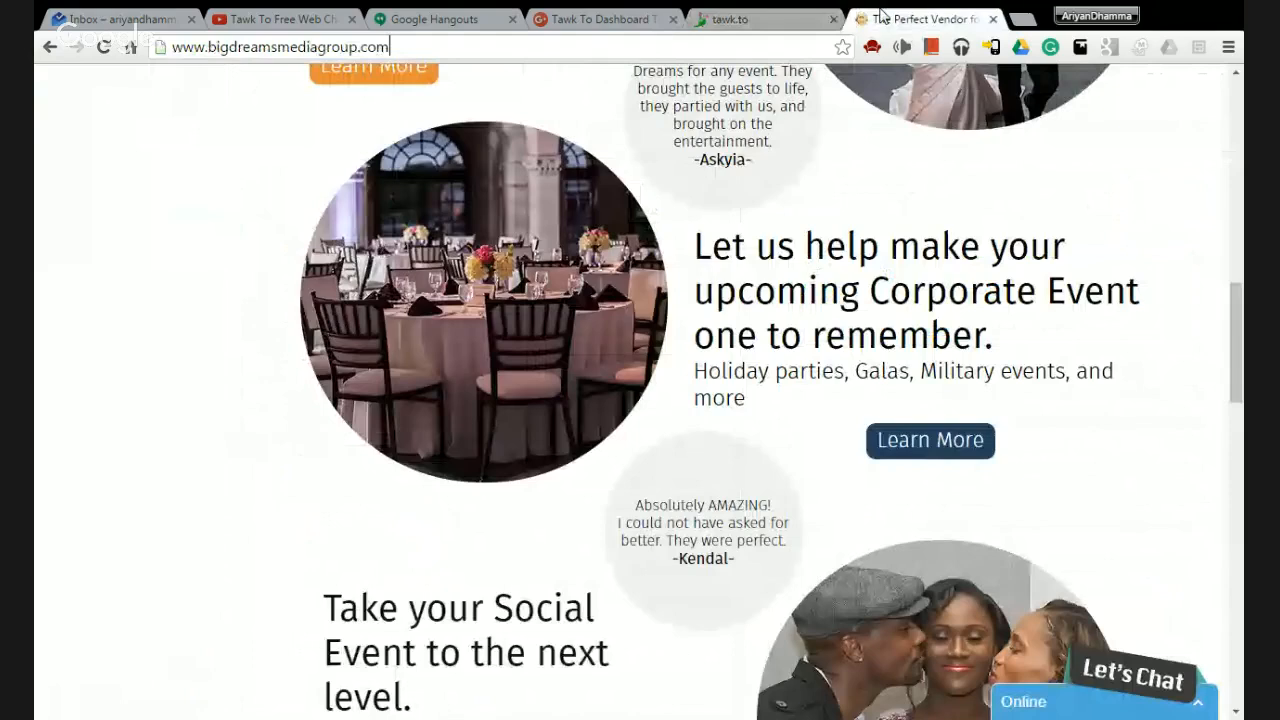
{"action": "left_click", "coordinate": [745, 18]}
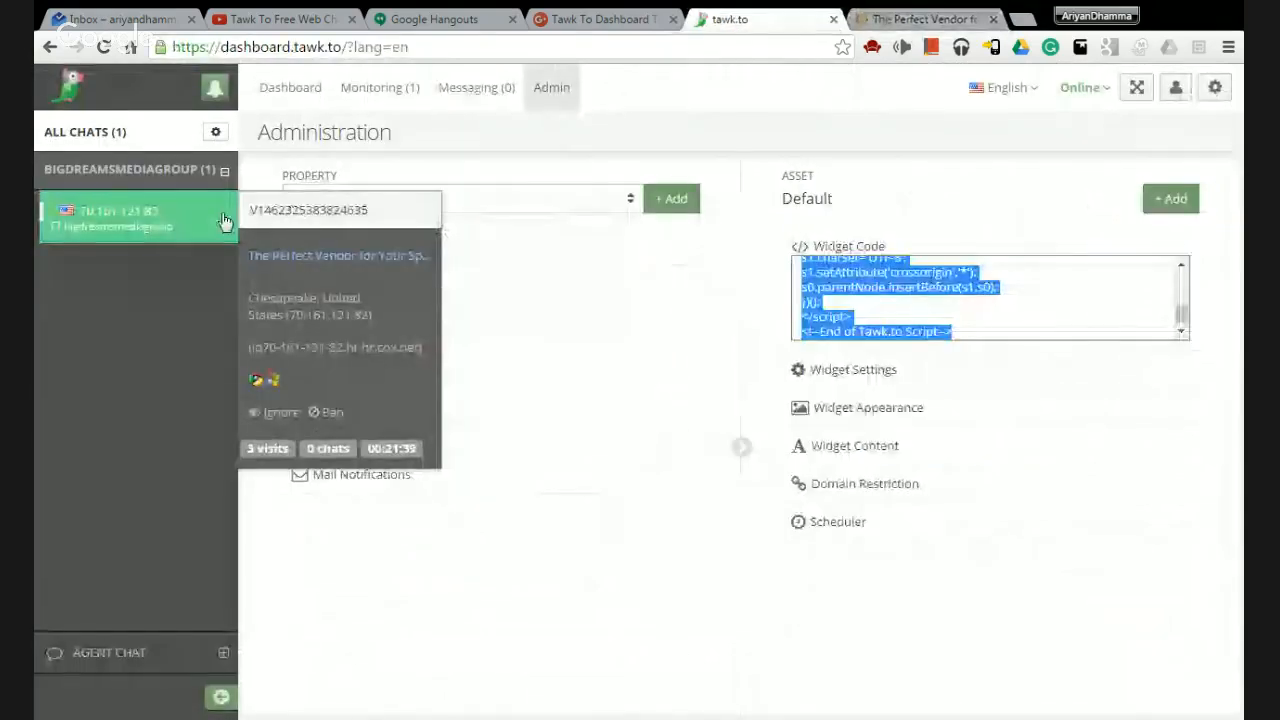
Preview the visitor's current page, then open the visitor's chat transcript and details.
{"action": "left_click", "coordinate": [345, 260]}
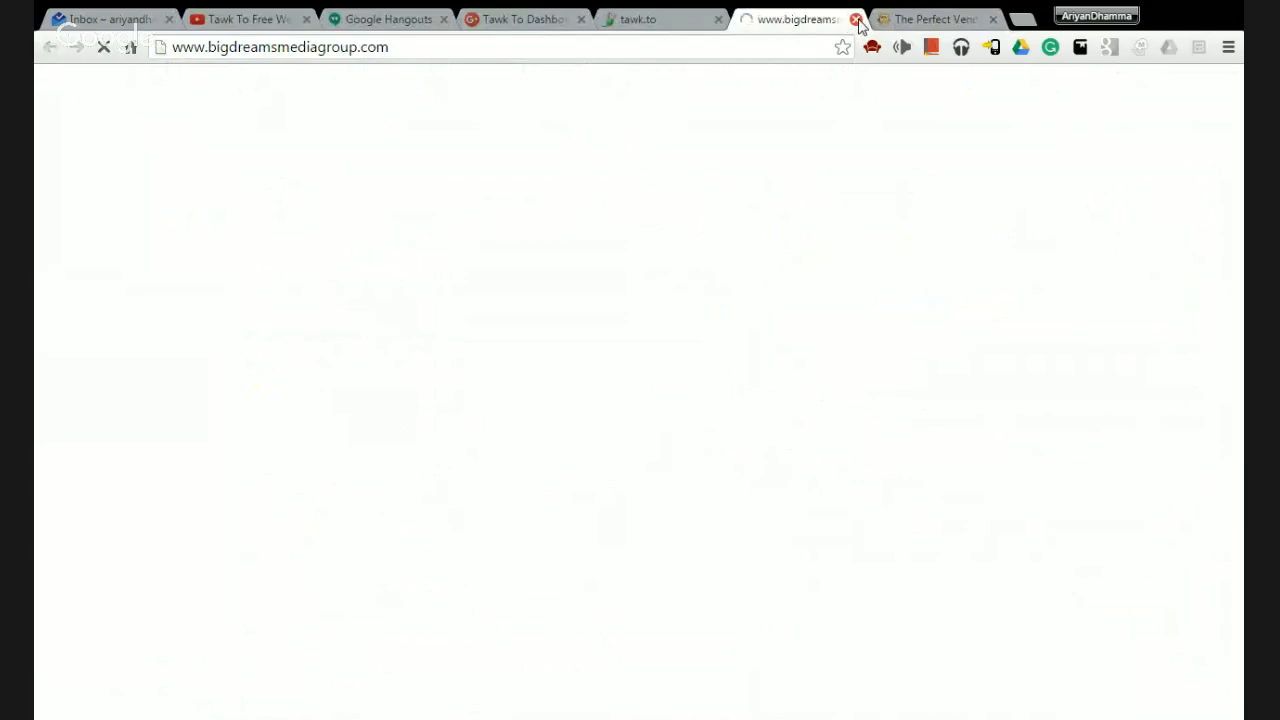
{"action": "left_click", "coordinate": [856, 19]}
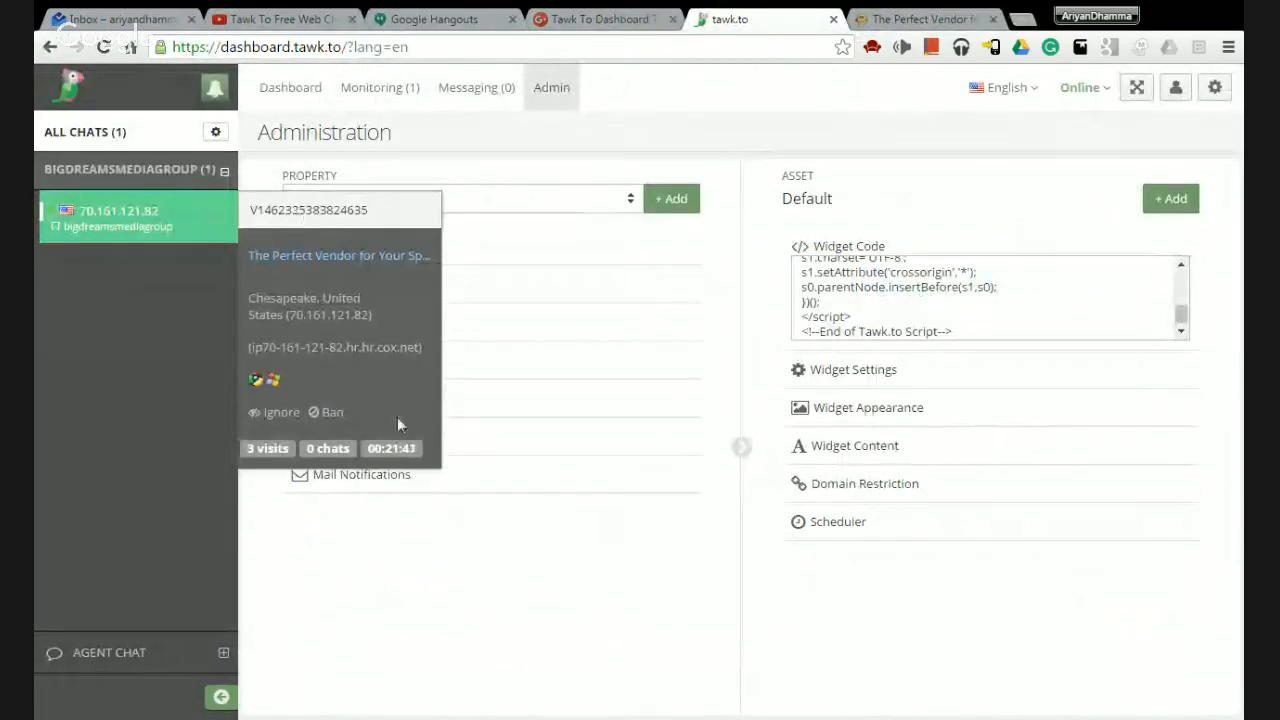
{"action": "left_click", "coordinate": [153, 217]}
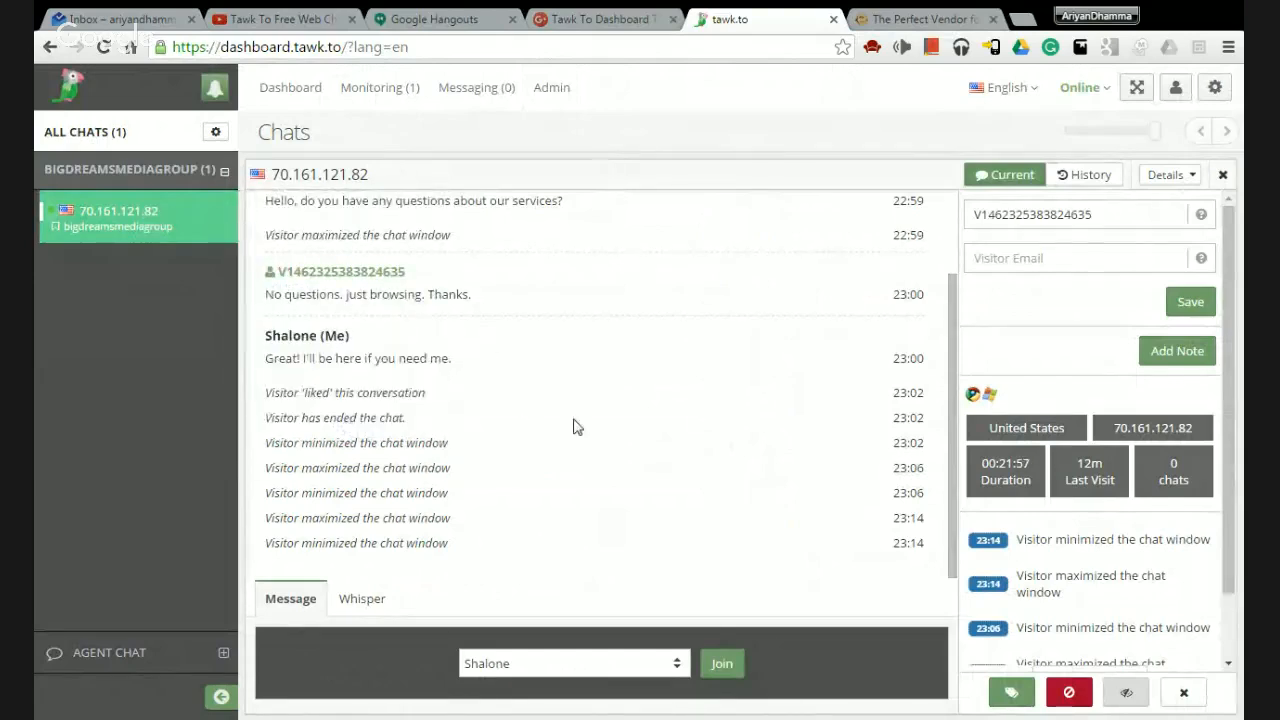
Keep the dashboard language as English and set the agent status to Invisible.
{"action": "scroll", "coordinate": [596, 392], "scroll_direction": "up", "scroll_amount": 1}
{"action": "scroll", "coordinate": [596, 392], "scroll_direction": "down", "scroll_amount": 1}
{"action": "left_click", "coordinate": [1030, 92]}
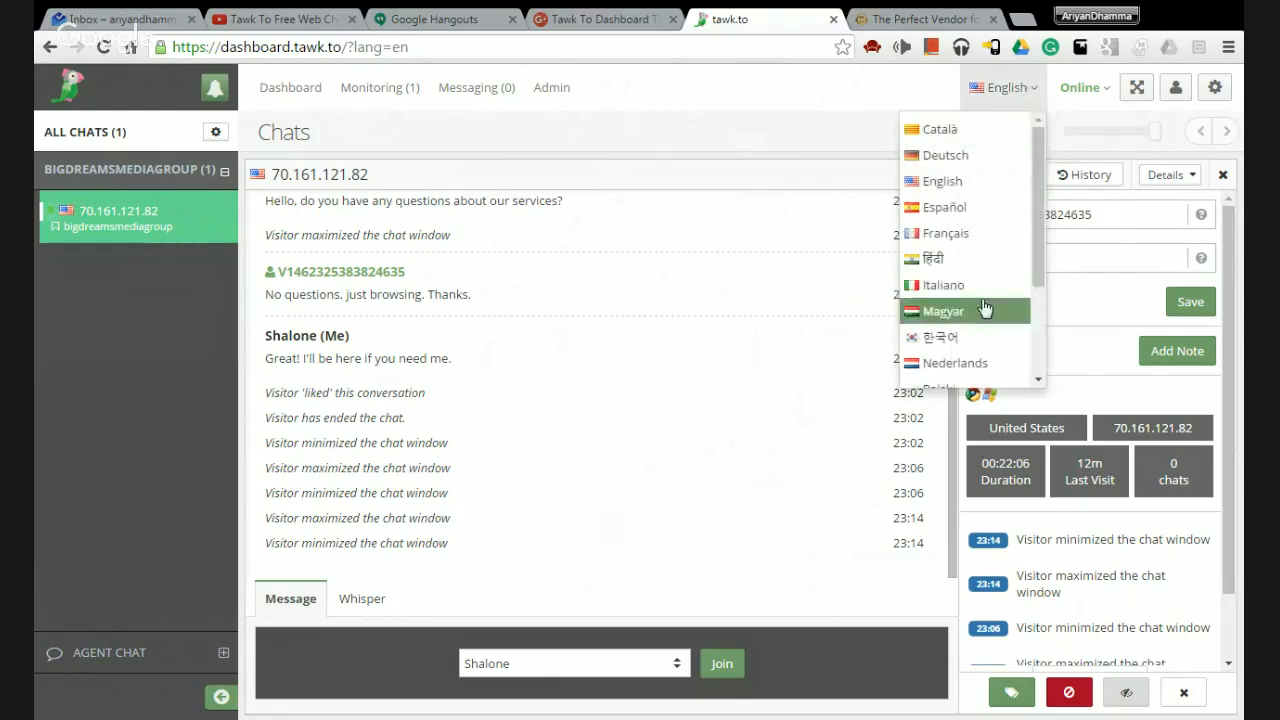
{"action": "left_click", "coordinate": [1040, 96]}
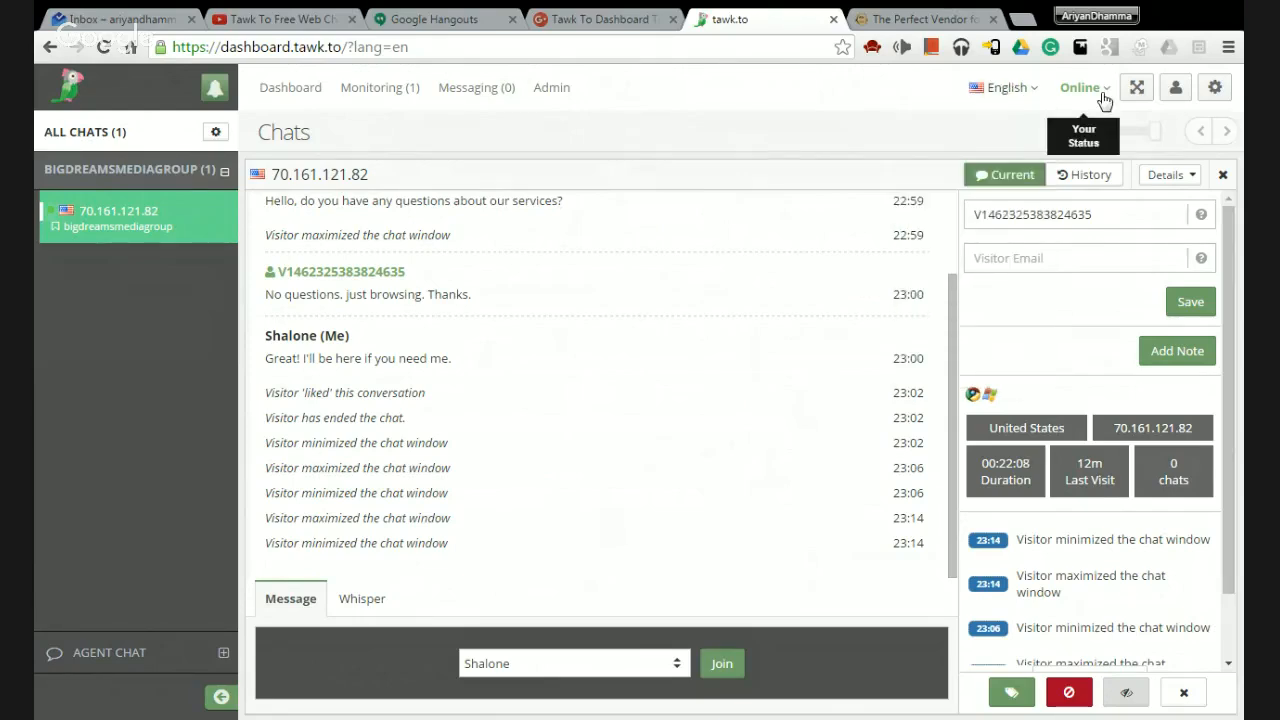
{"action": "left_click", "coordinate": [1088, 88]}
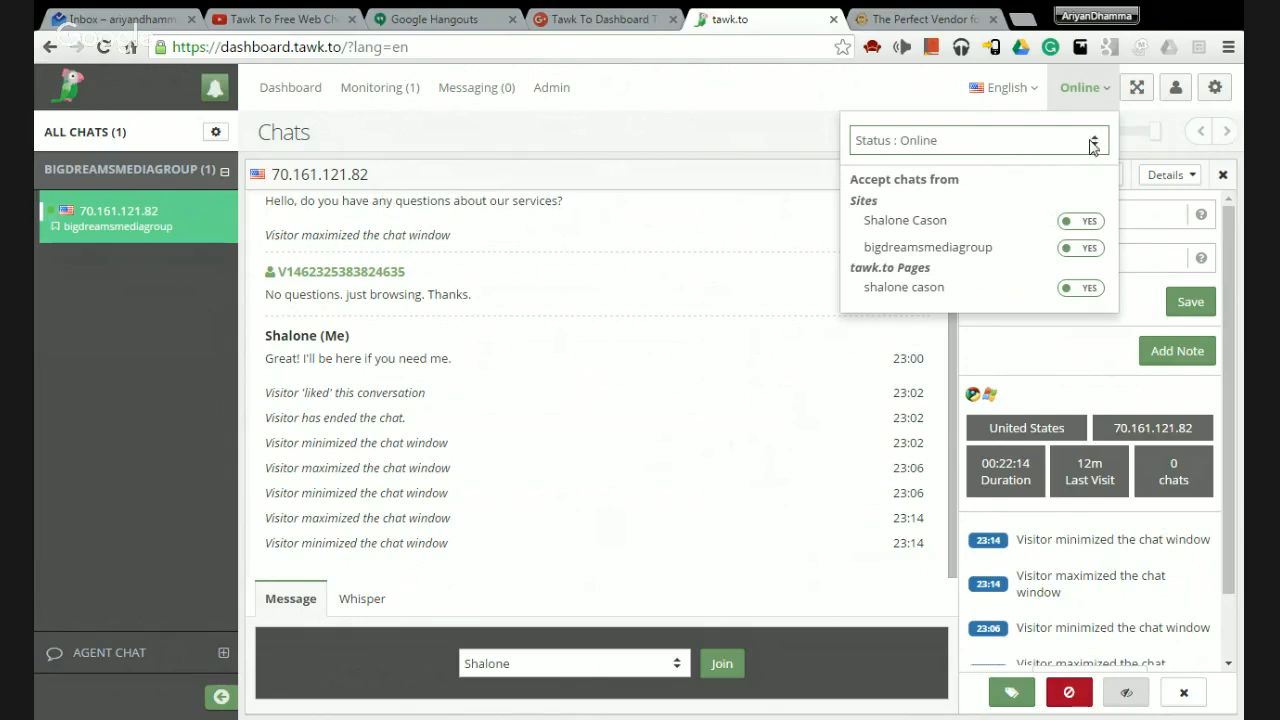
{"action": "left_click", "coordinate": [1027, 202]}
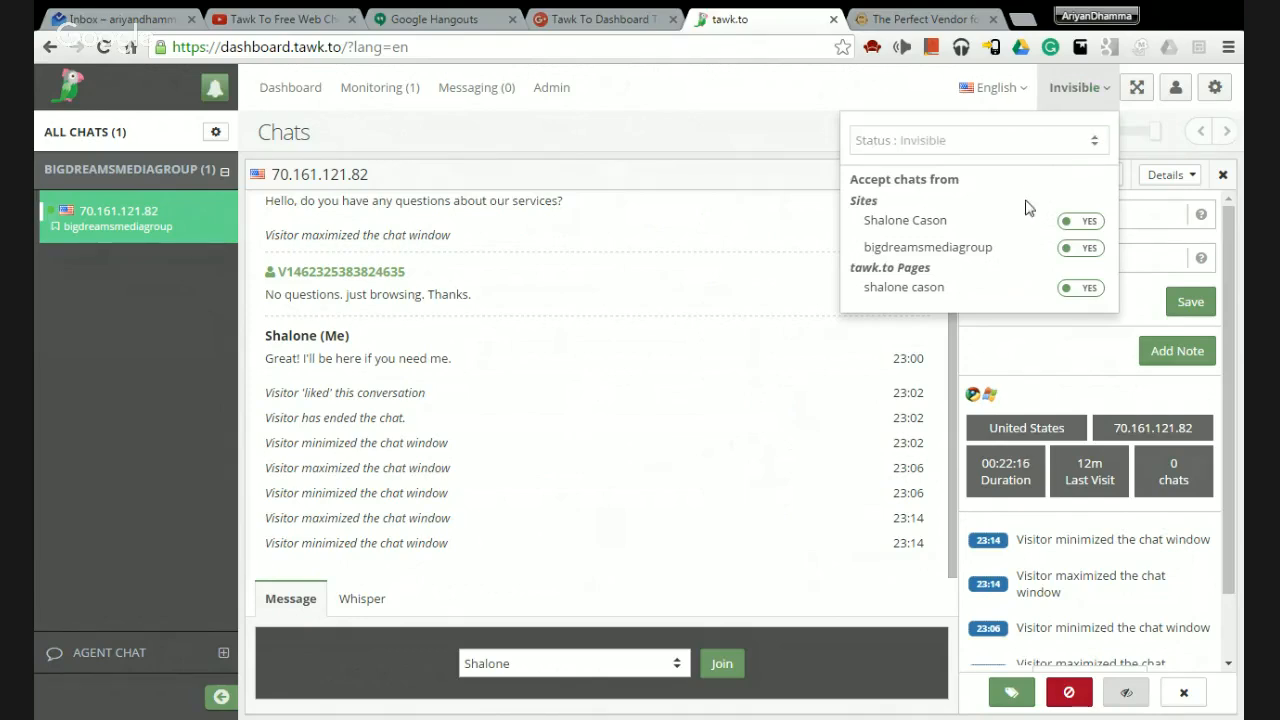
Expand and minimize the chat widget on the Big Dreams website.
{"action": "left_click", "coordinate": [903, 17]}
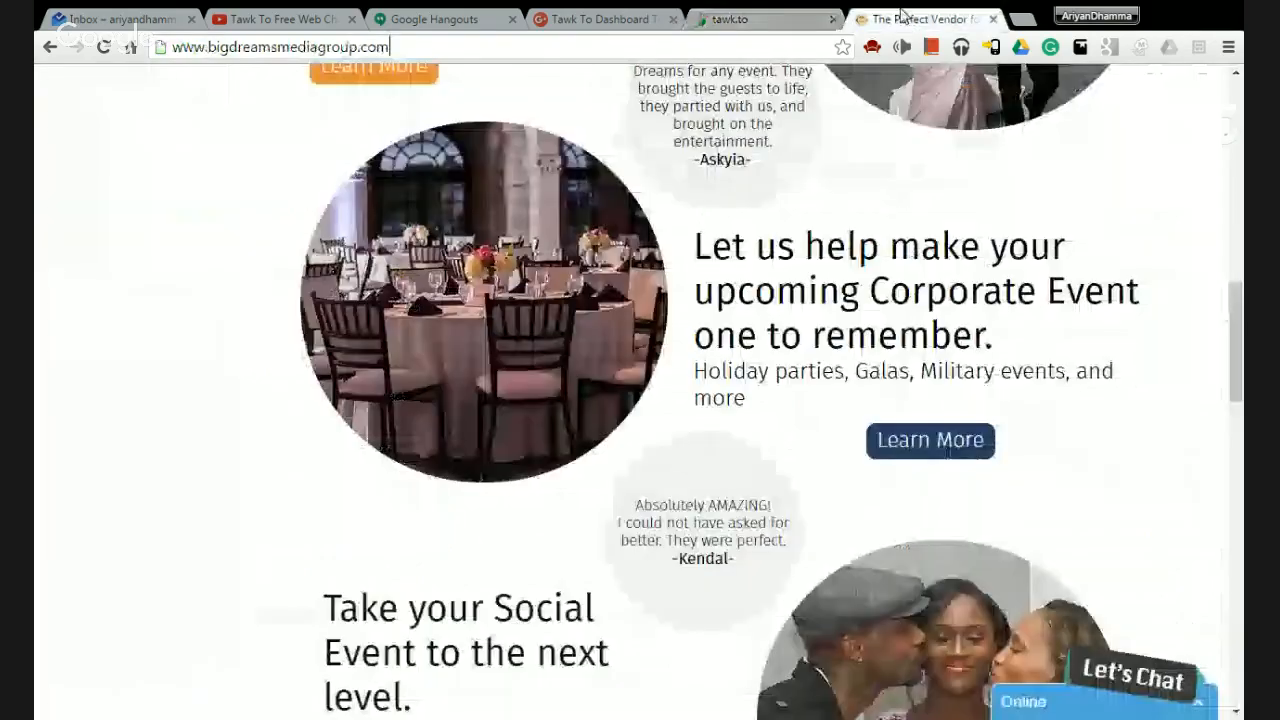
{"action": "left_click", "coordinate": [1000, 701]}
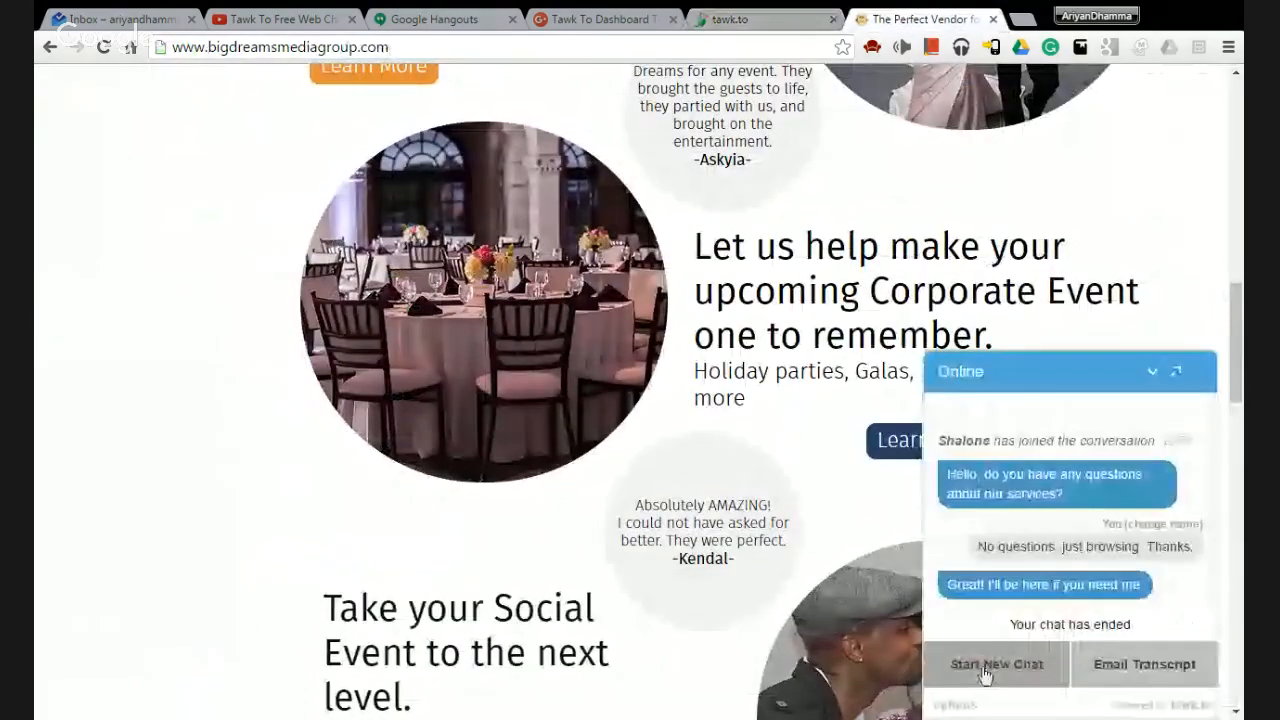
{"action": "left_click", "coordinate": [1152, 376]}
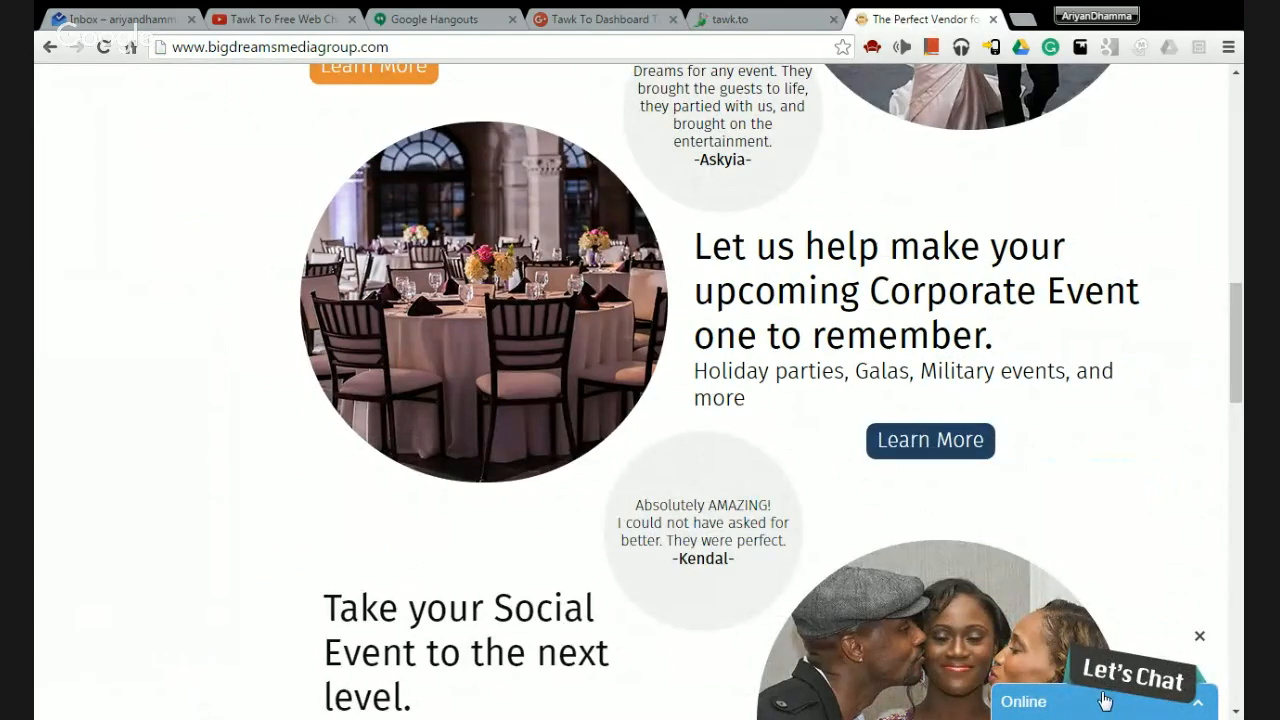
Set the agent status to Online on the dashboard and recheck the availability options.
{"action": "left_click", "coordinate": [783, 25]}
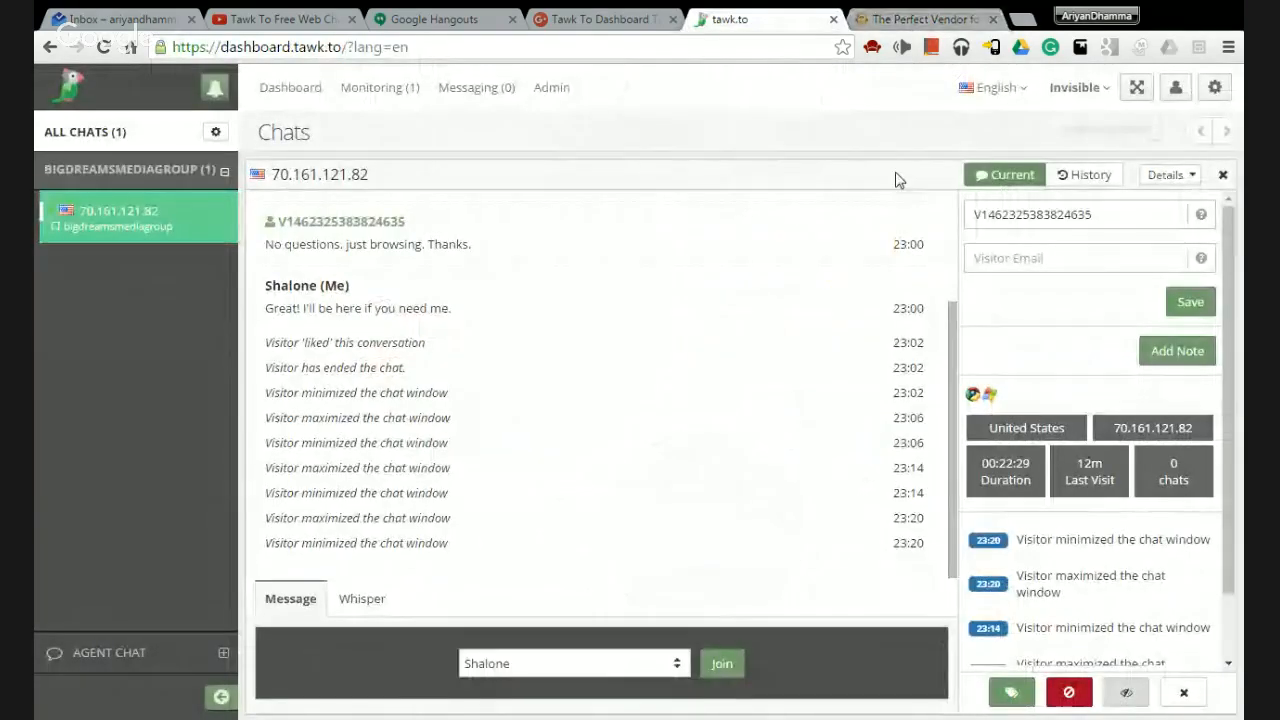
{"action": "left_click", "coordinate": [1078, 87]}
{"action": "left_click", "coordinate": [1032, 146]}
{"action": "left_click", "coordinate": [977, 168]}
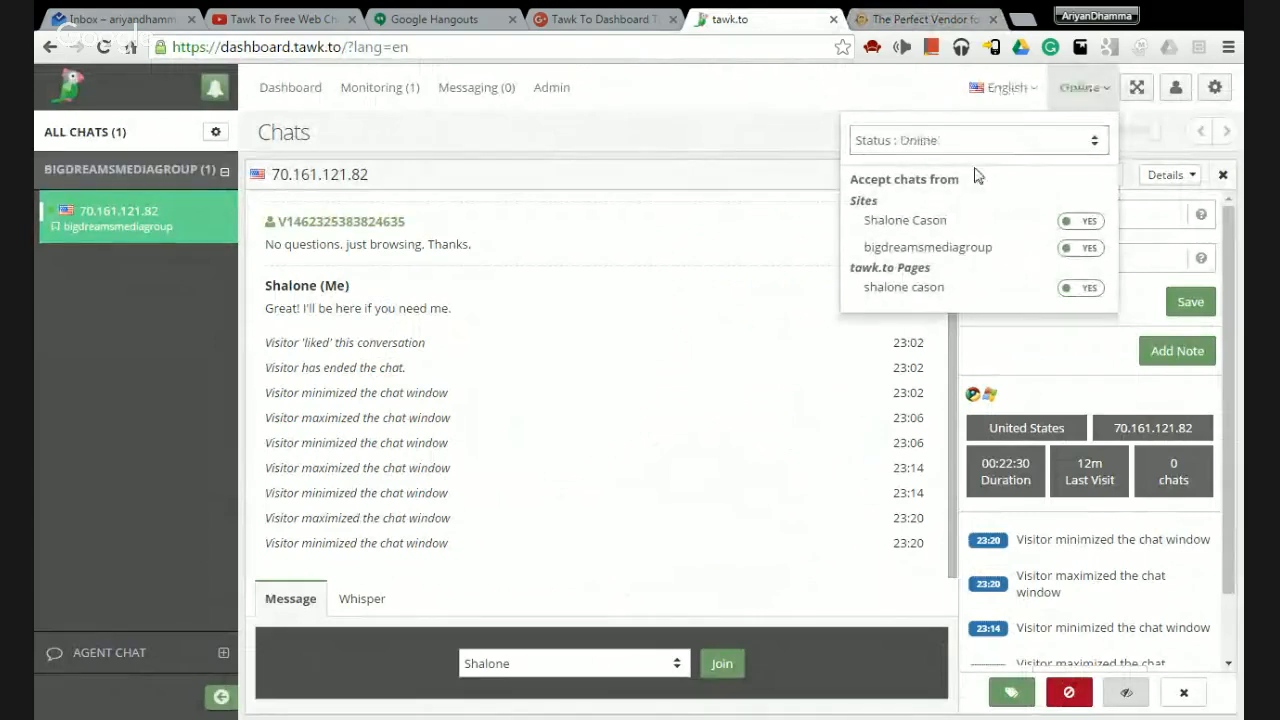
{"action": "left_click", "coordinate": [1082, 92]}
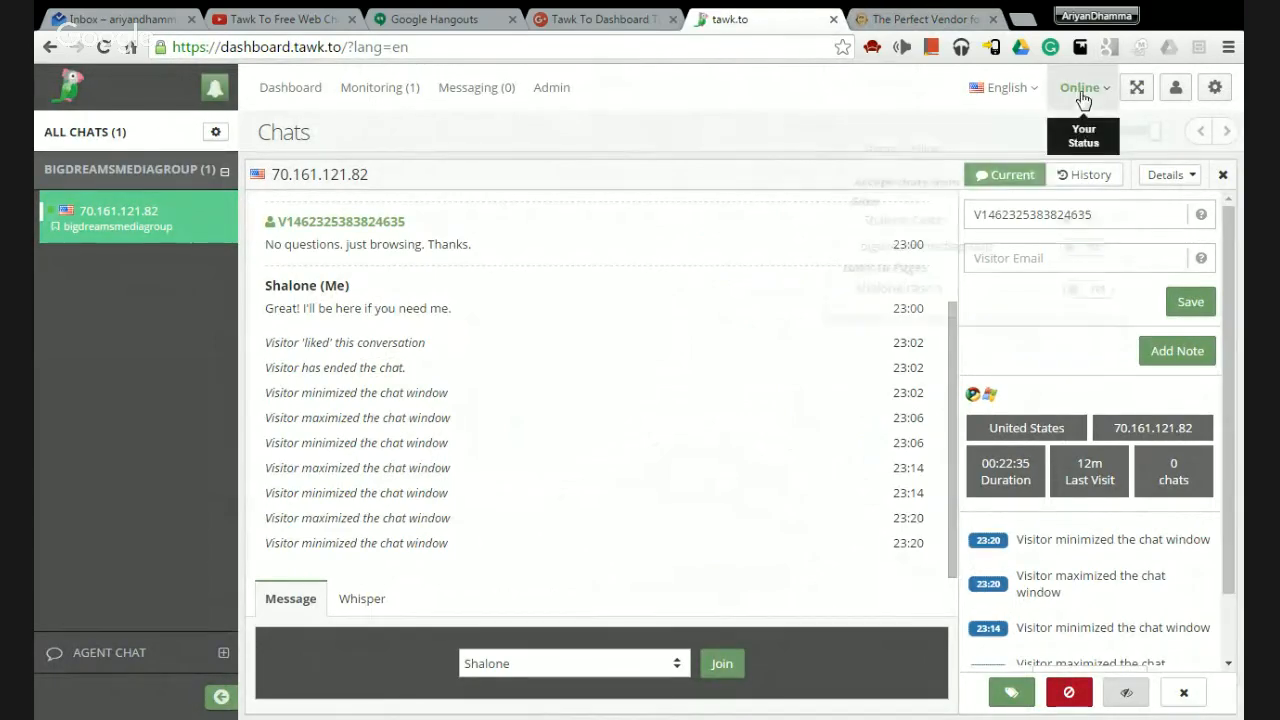
{"action": "left_click", "coordinate": [1080, 88]}
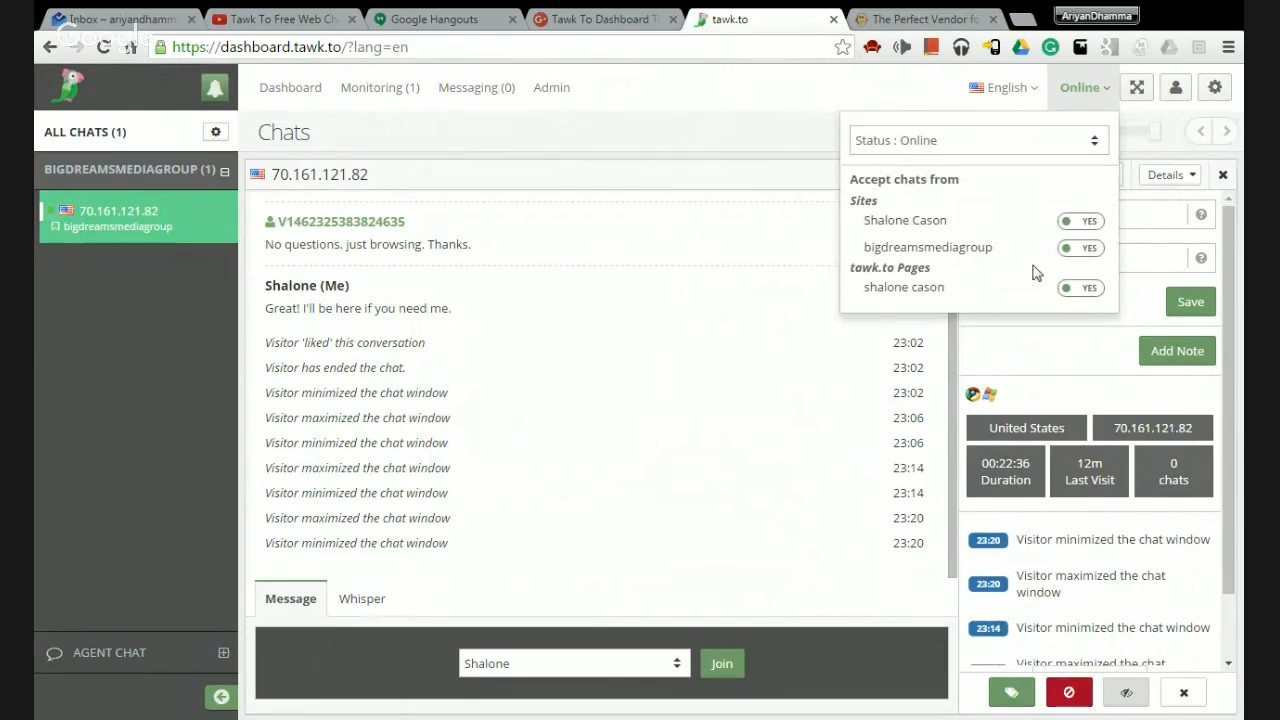
{"action": "left_click", "coordinate": [1106, 89]}
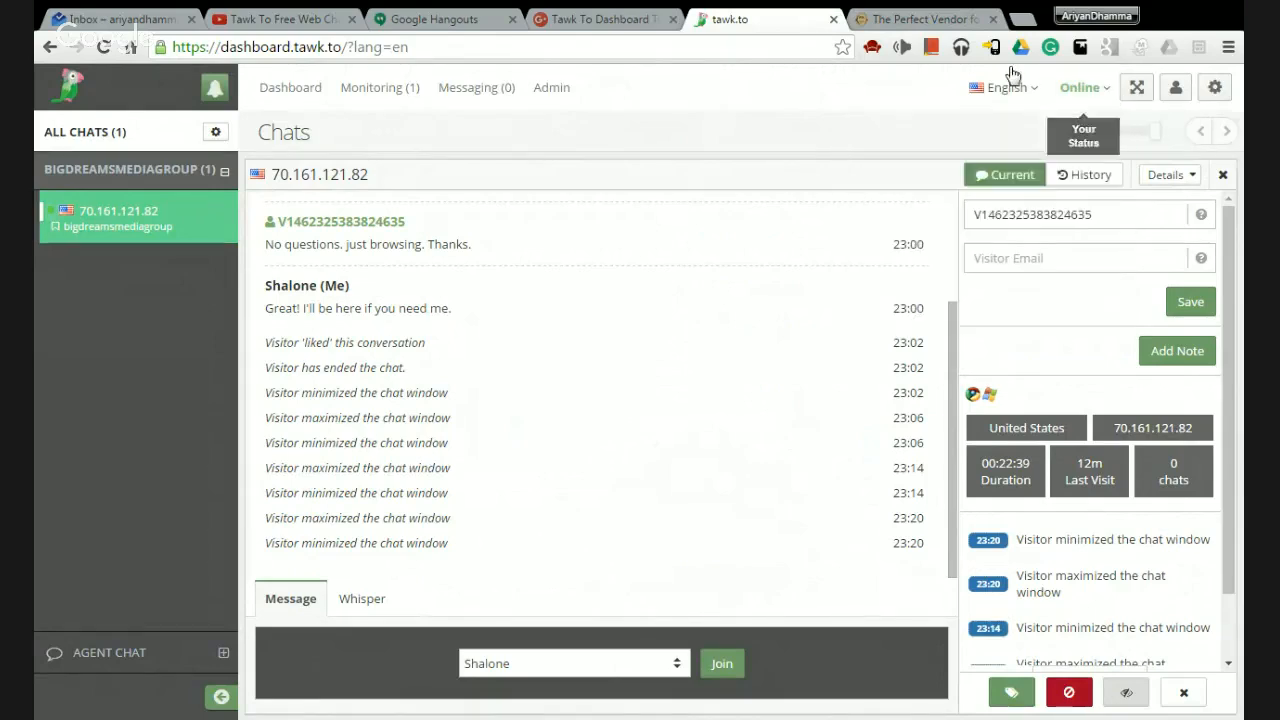
Capitalise the surname's first letter to 'S' in account Settings, save, and return to My Profile.
{"action": "left_click", "coordinate": [1176, 90]}
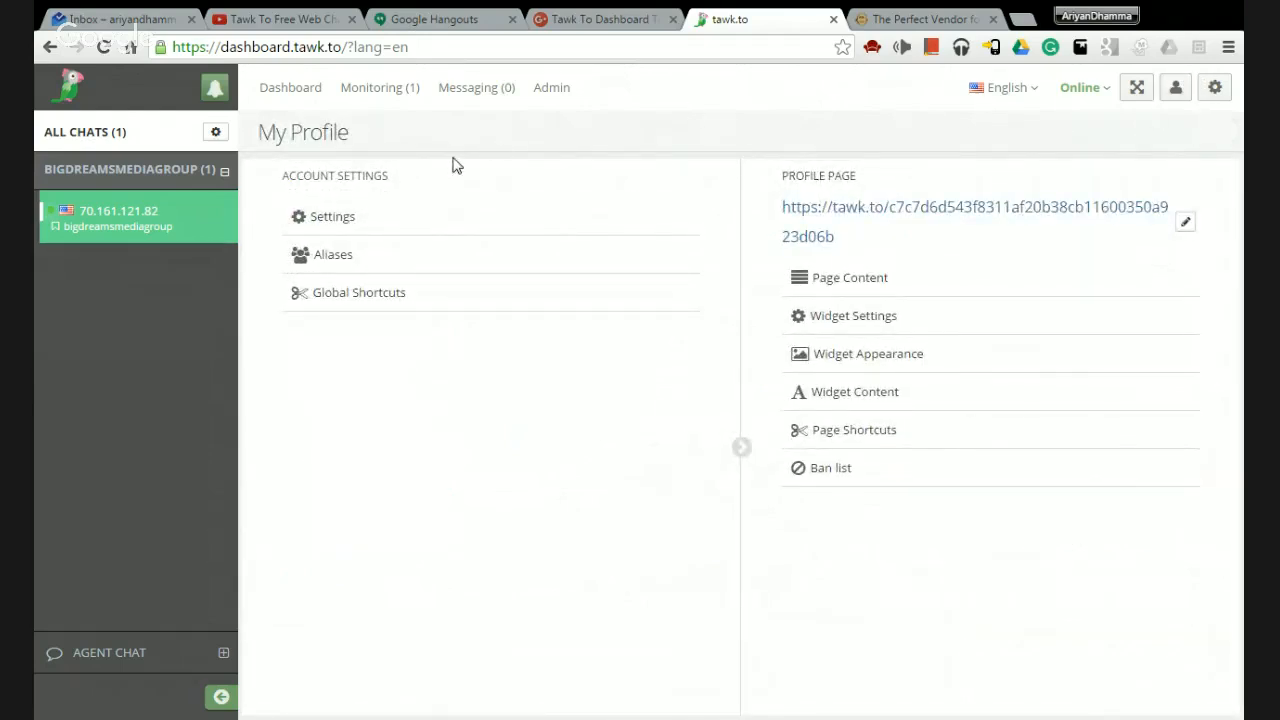
{"action": "left_click", "coordinate": [316, 216]}
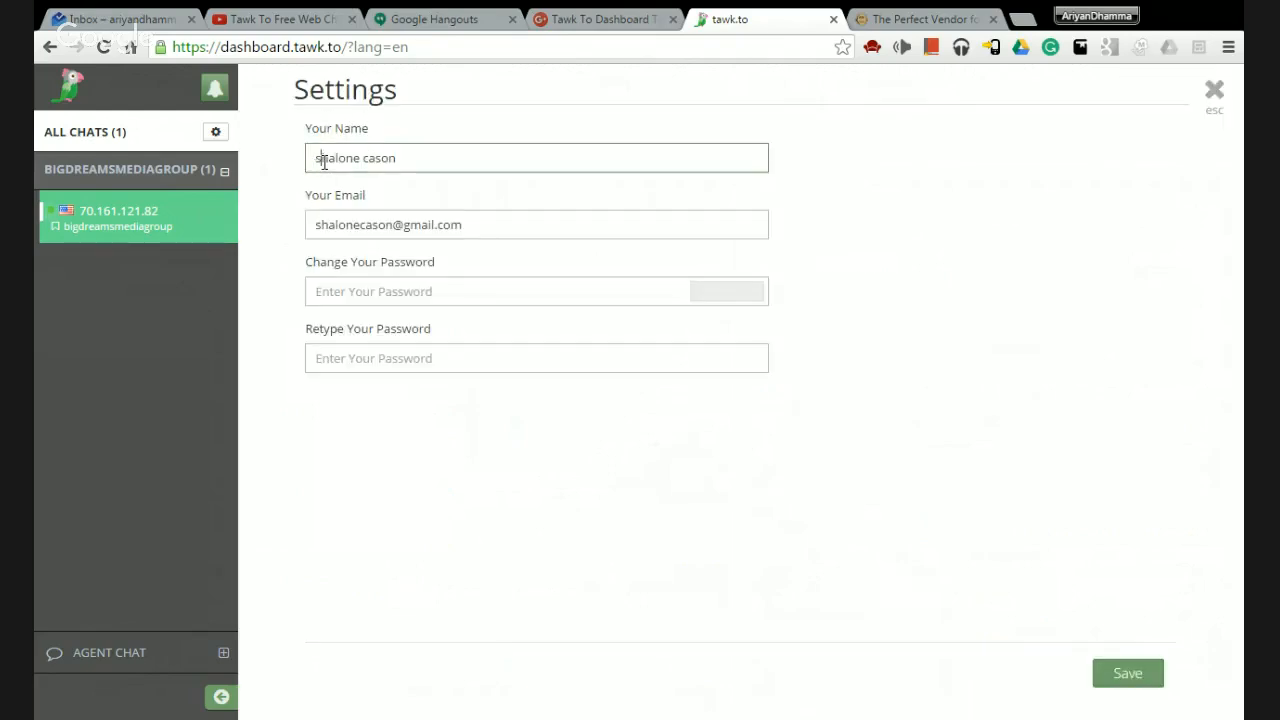
{"action": "key", "text": "BackSpace"}
{"action": "type", "text": "S"}
{"action": "left_click", "coordinate": [530, 229]}
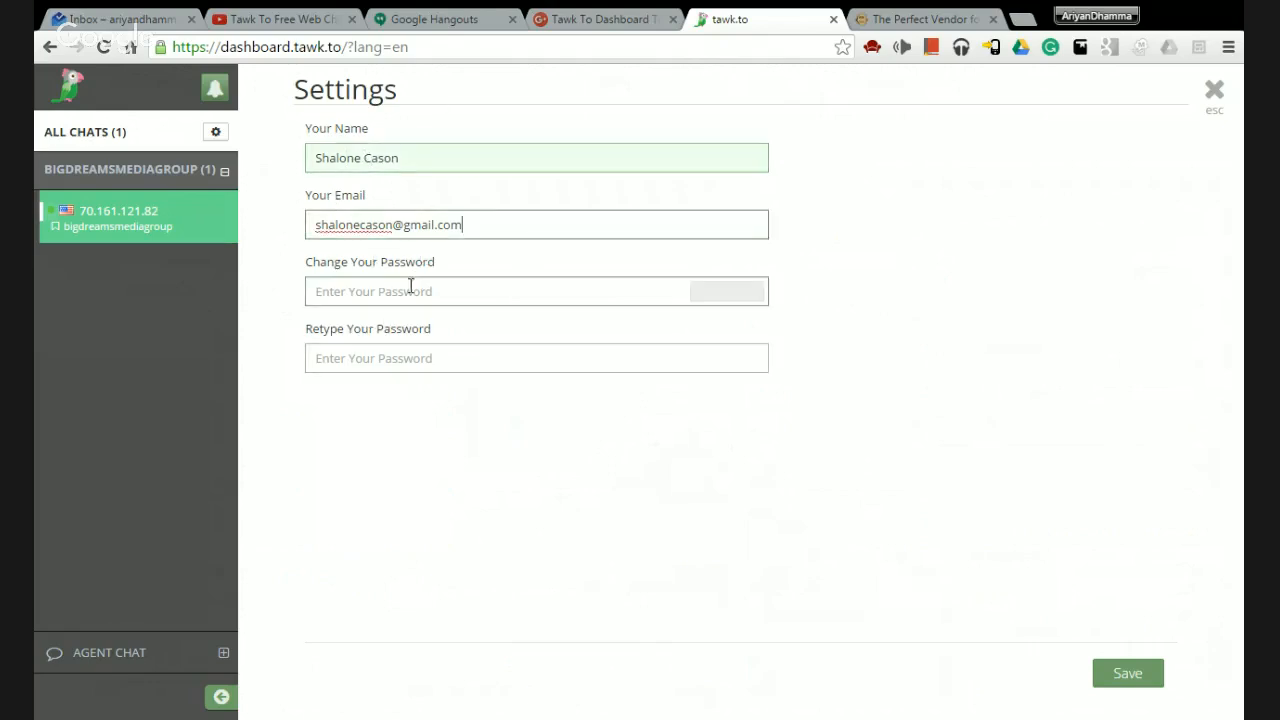
{"action": "left_click", "coordinate": [1150, 686]}
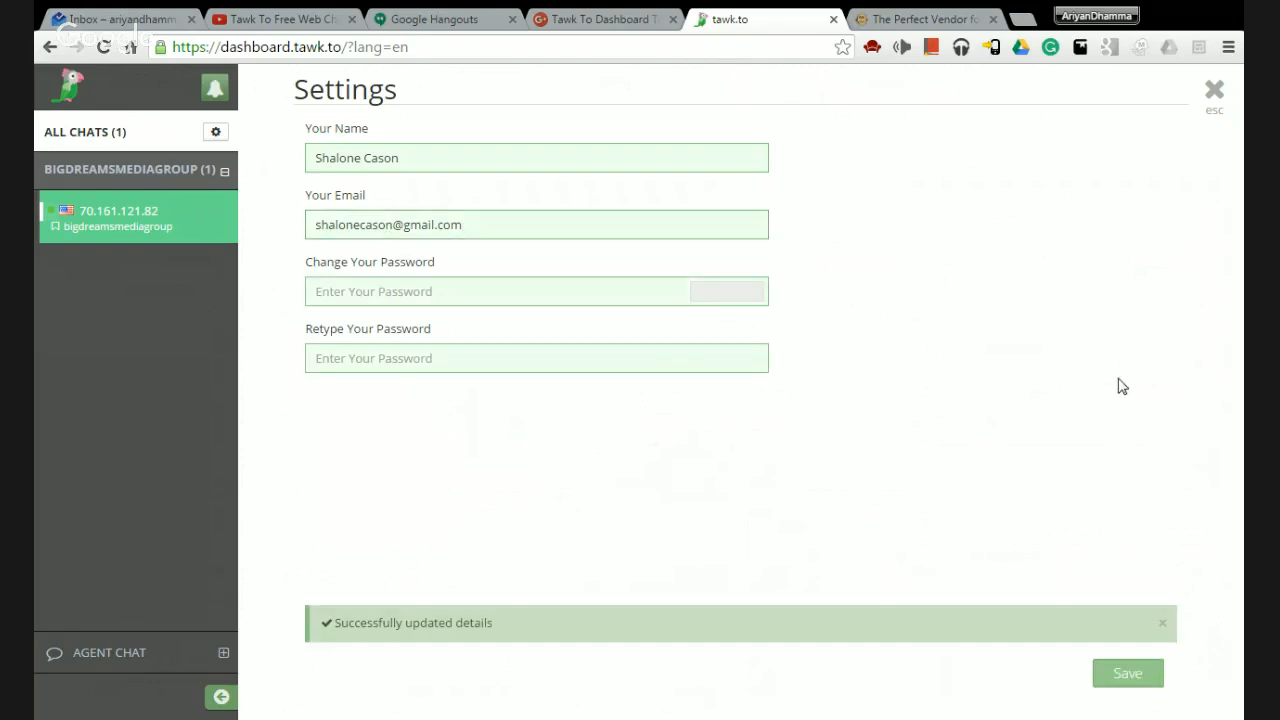
{"action": "left_click", "coordinate": [1213, 96]}
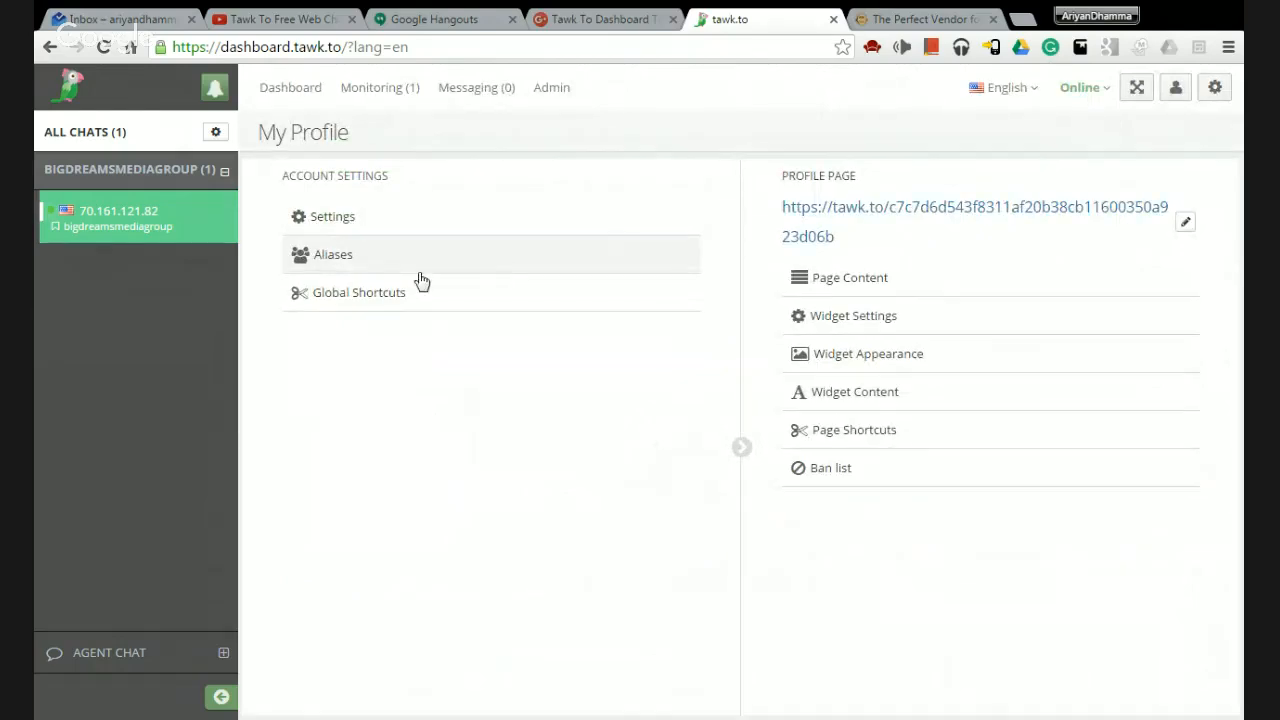
Open the Aliases list and the default alias for editing.
{"action": "left_click", "coordinate": [366, 263]}
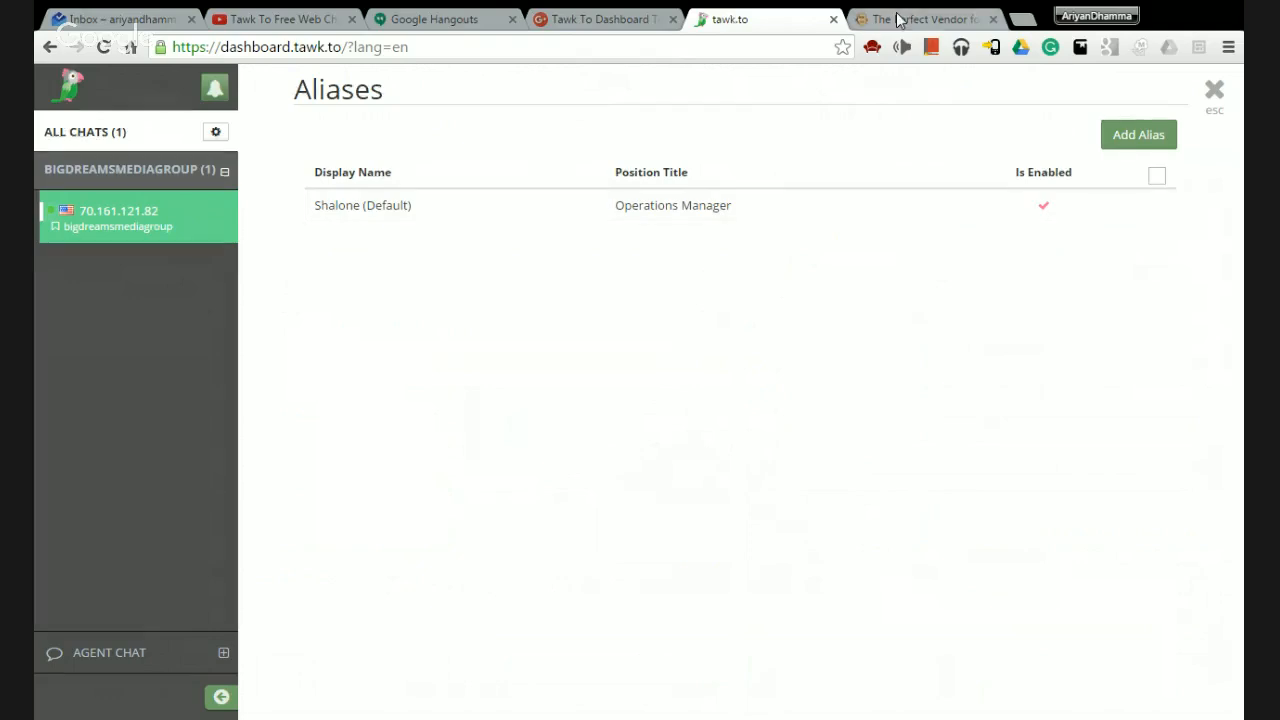
{"action": "left_click", "coordinate": [897, 20]}
{"action": "left_click", "coordinate": [783, 19]}
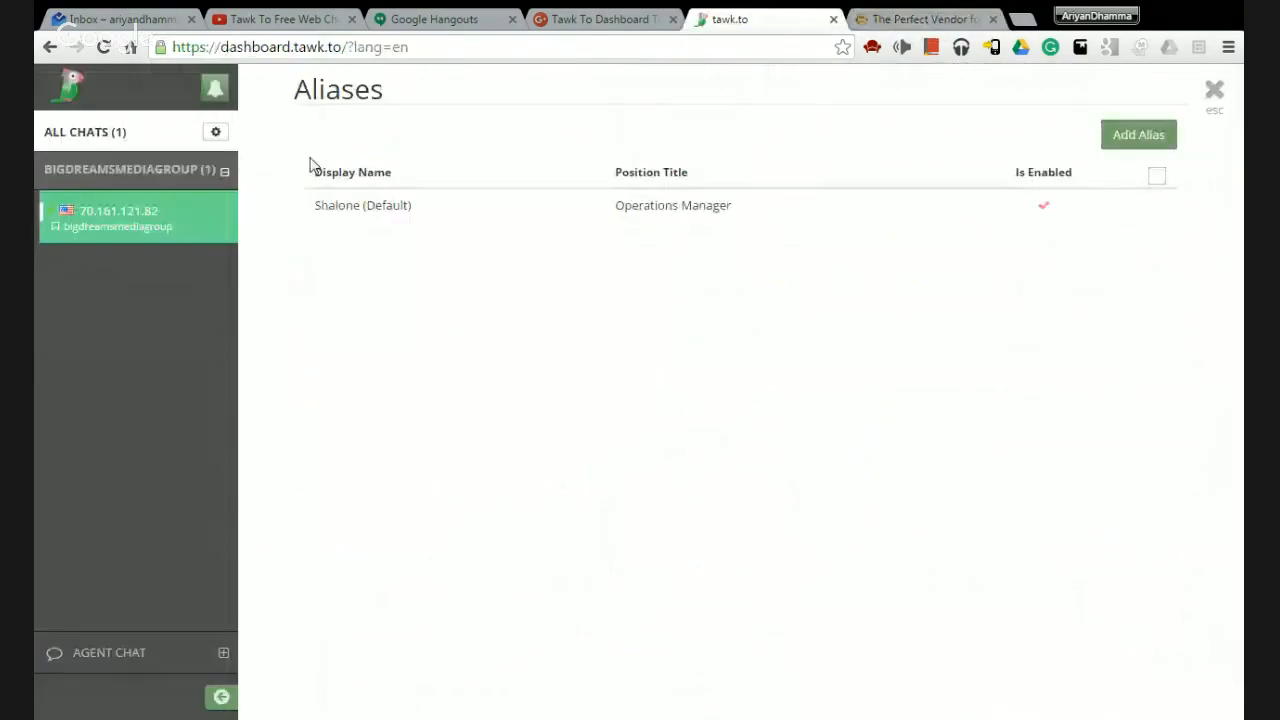
{"action": "left_click", "coordinate": [350, 205]}
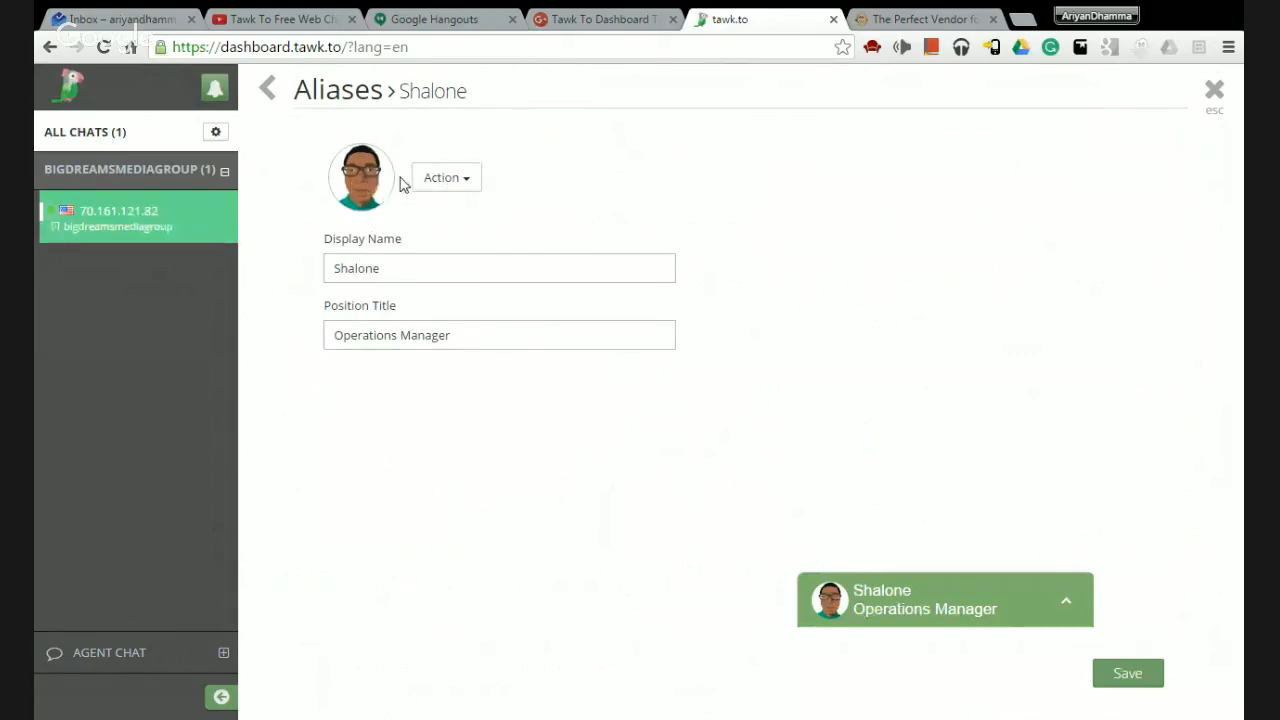
Remove the alias photo and check the Display Name and 'Operations Manager' Position Title fields.
{"action": "left_click", "coordinate": [470, 177]}
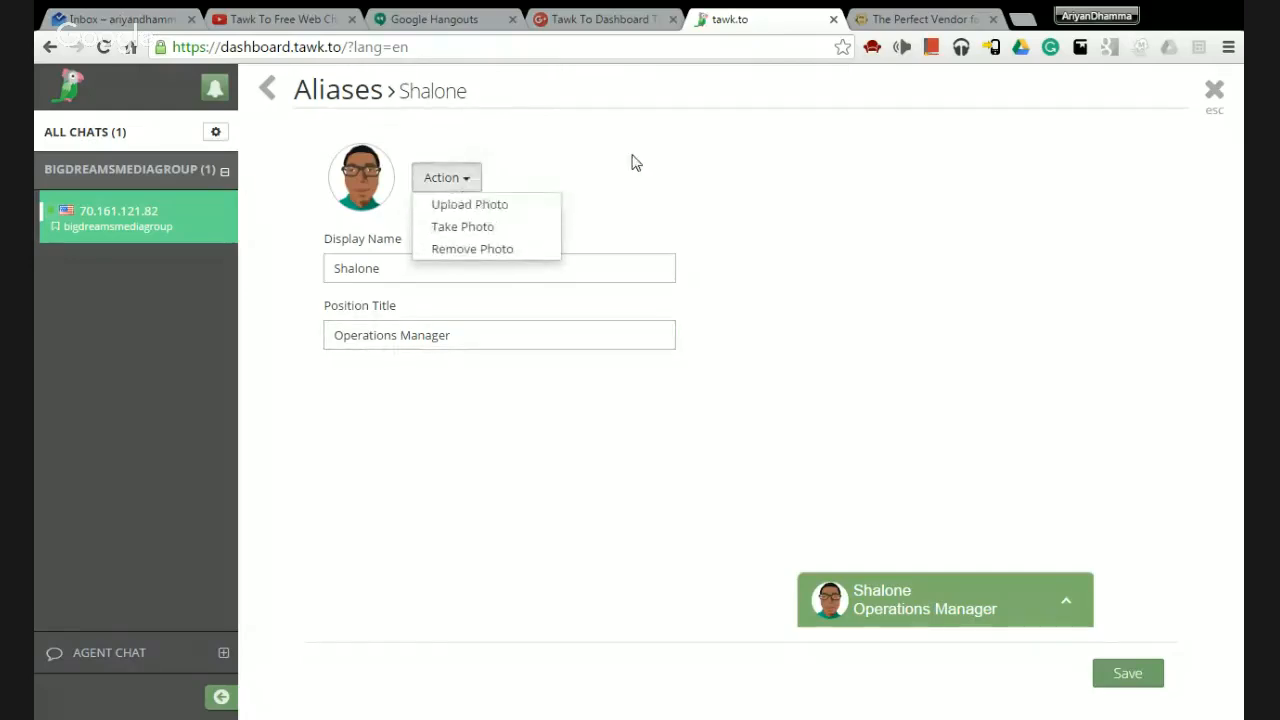
{"action": "left_click", "coordinate": [508, 173]}
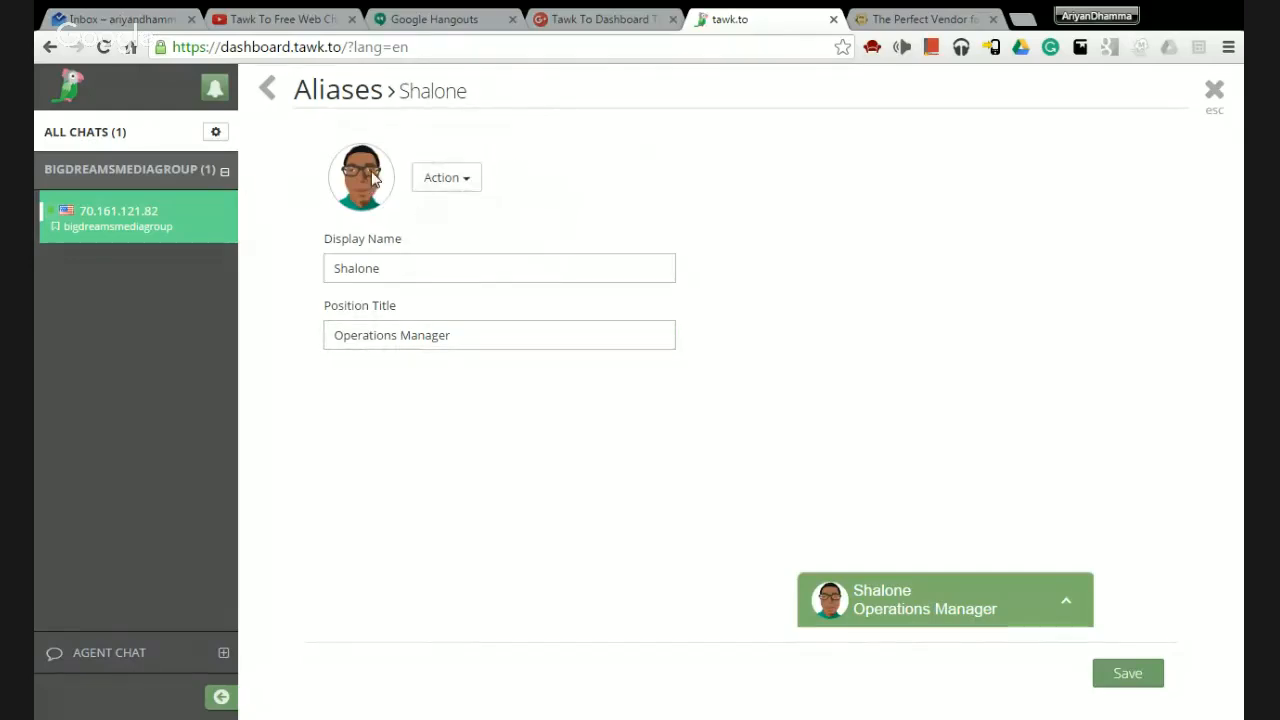
{"action": "left_click", "coordinate": [443, 186]}
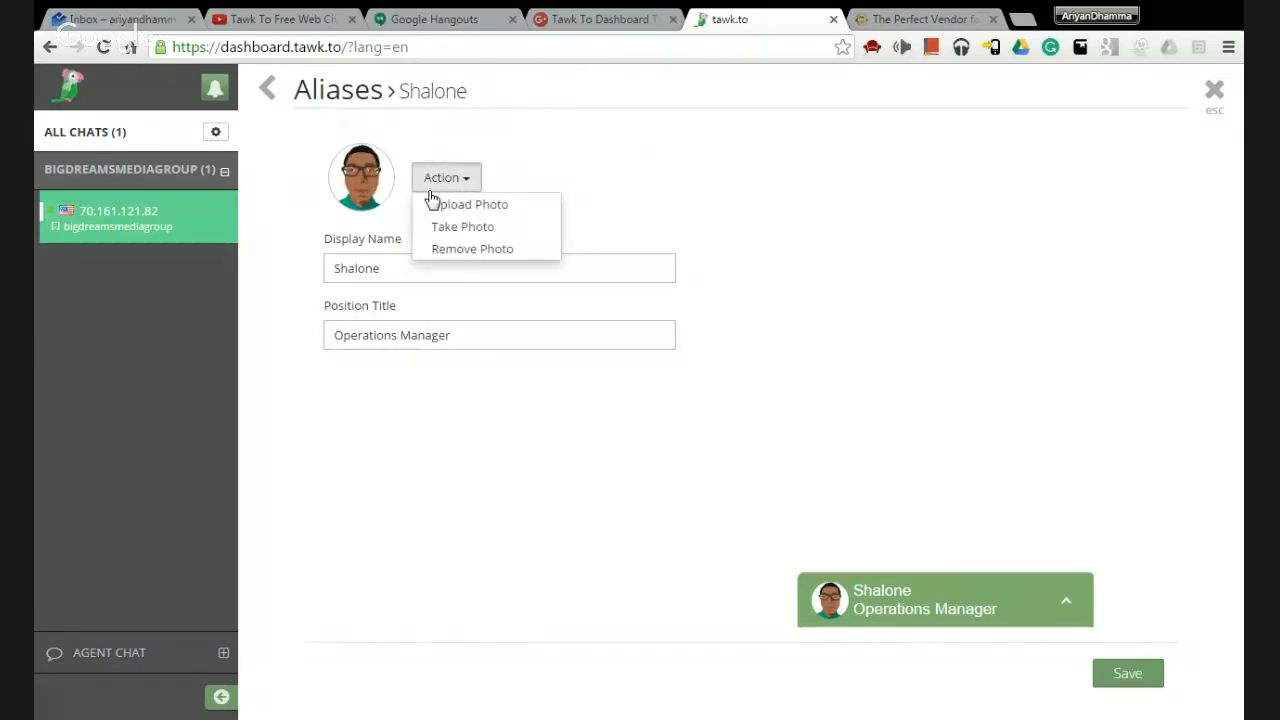
{"action": "left_click", "coordinate": [459, 256]}
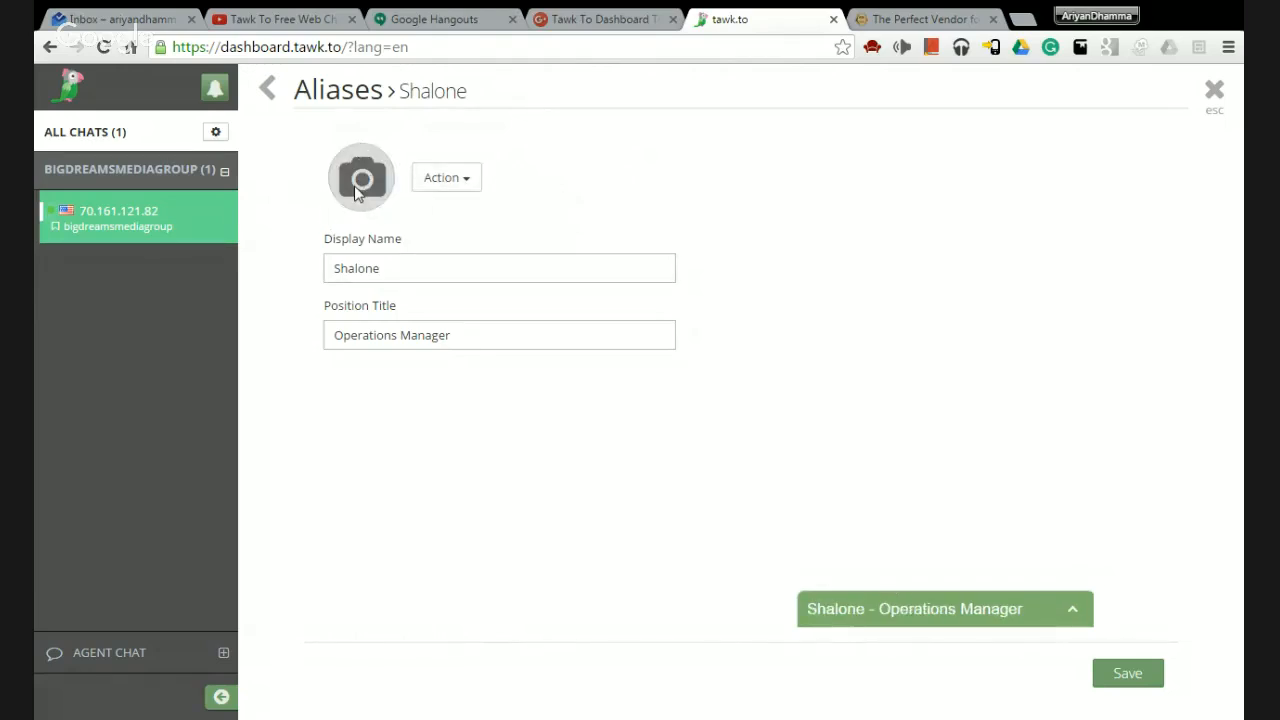
{"action": "left_click", "coordinate": [399, 278]}
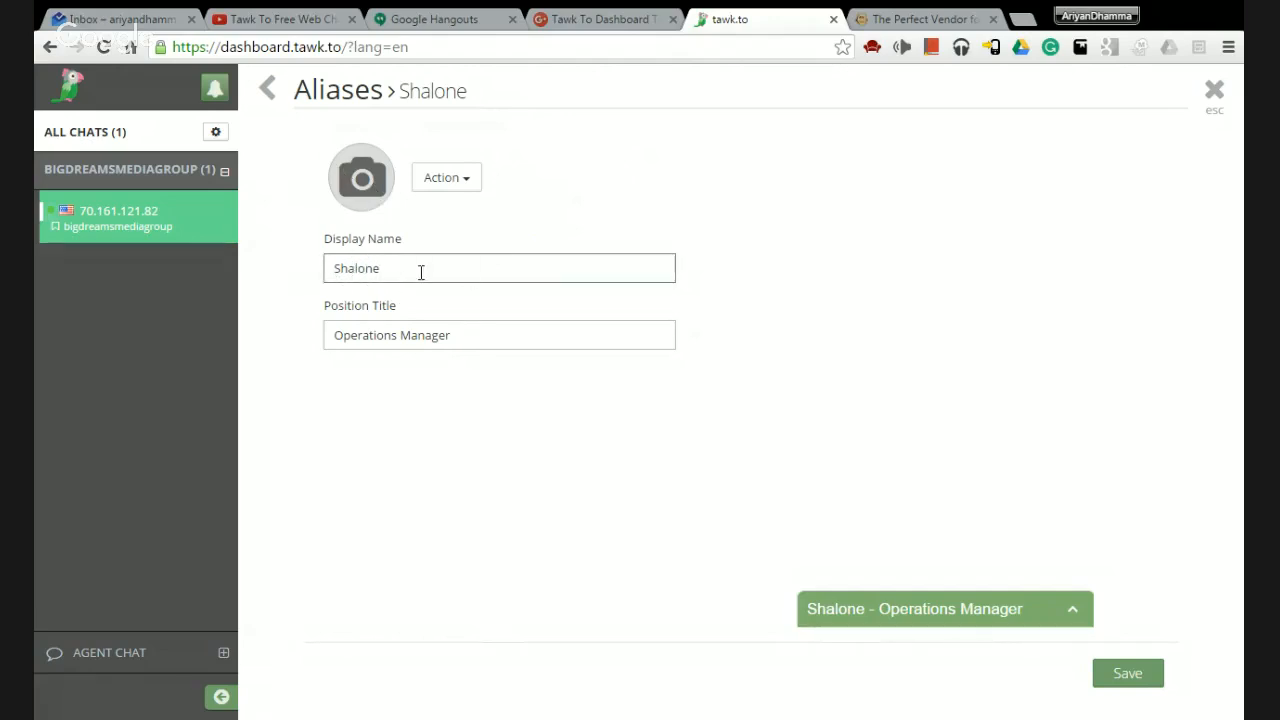
{"action": "left_click", "coordinate": [476, 336]}
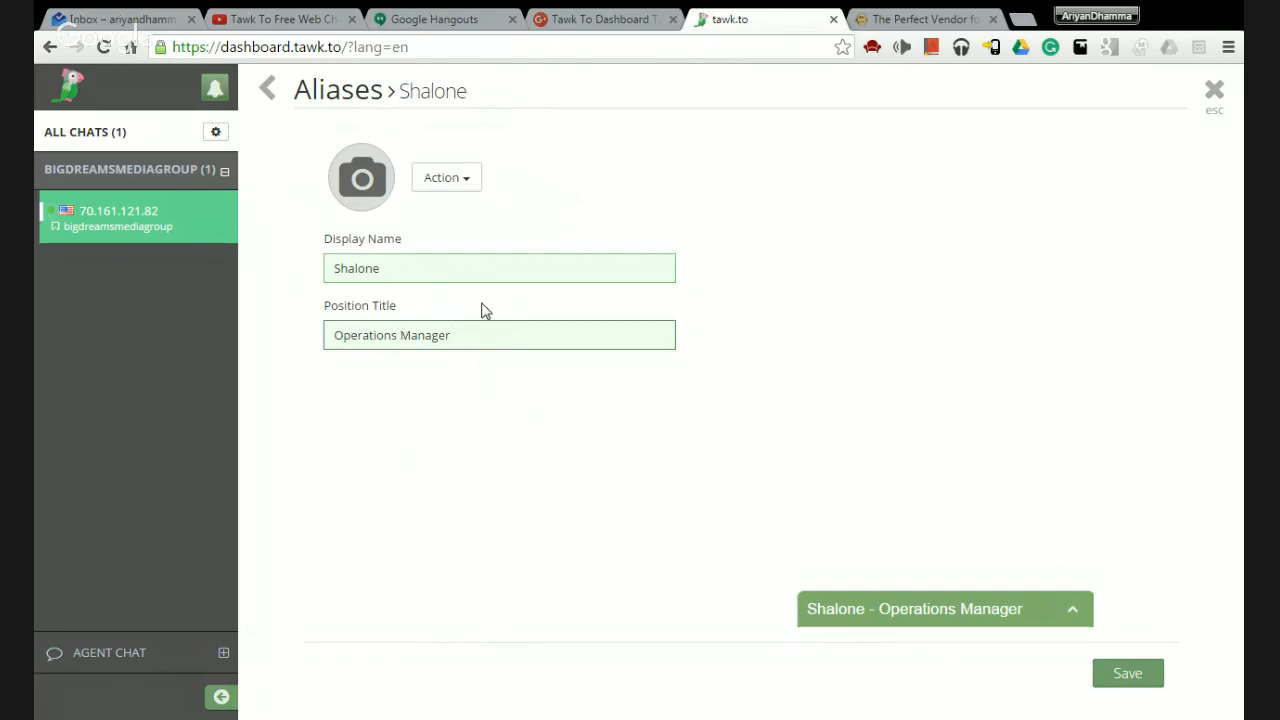
Upload a new alias portrait, crop it over the face at 1.2 zoom, and apply it.
{"action": "left_click", "coordinate": [464, 186]}
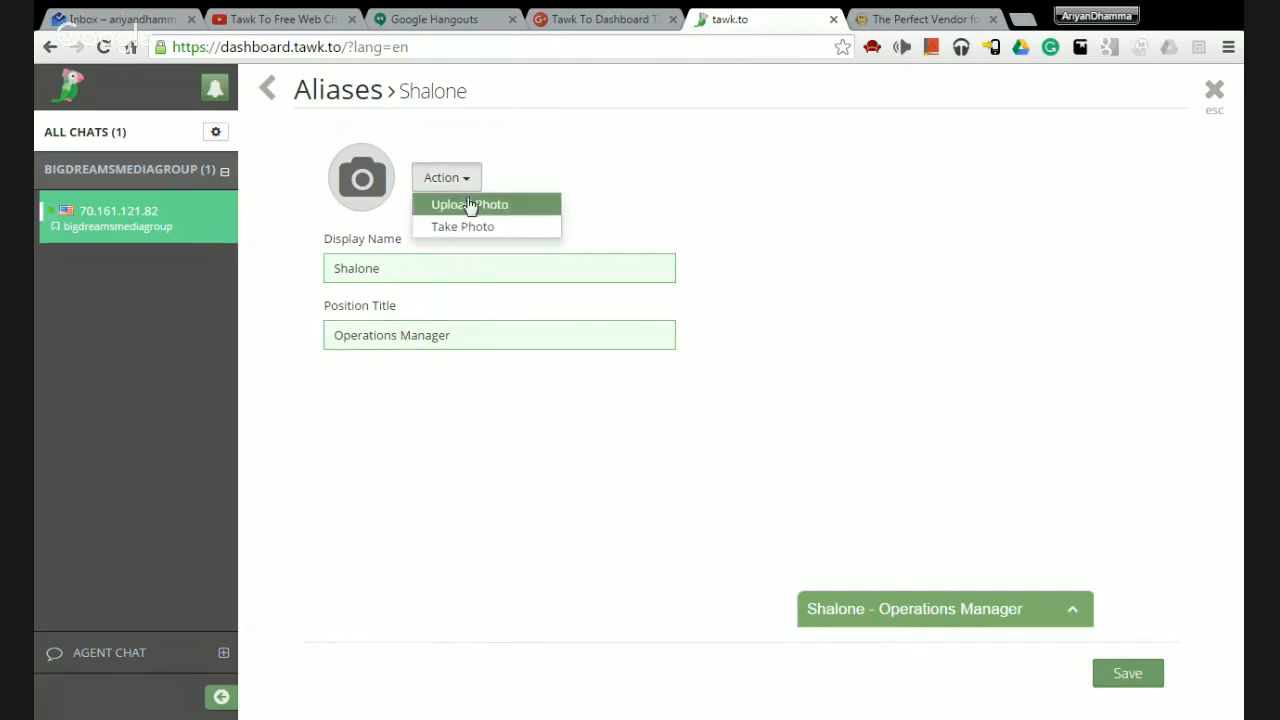
{"action": "left_click", "coordinate": [476, 206]}
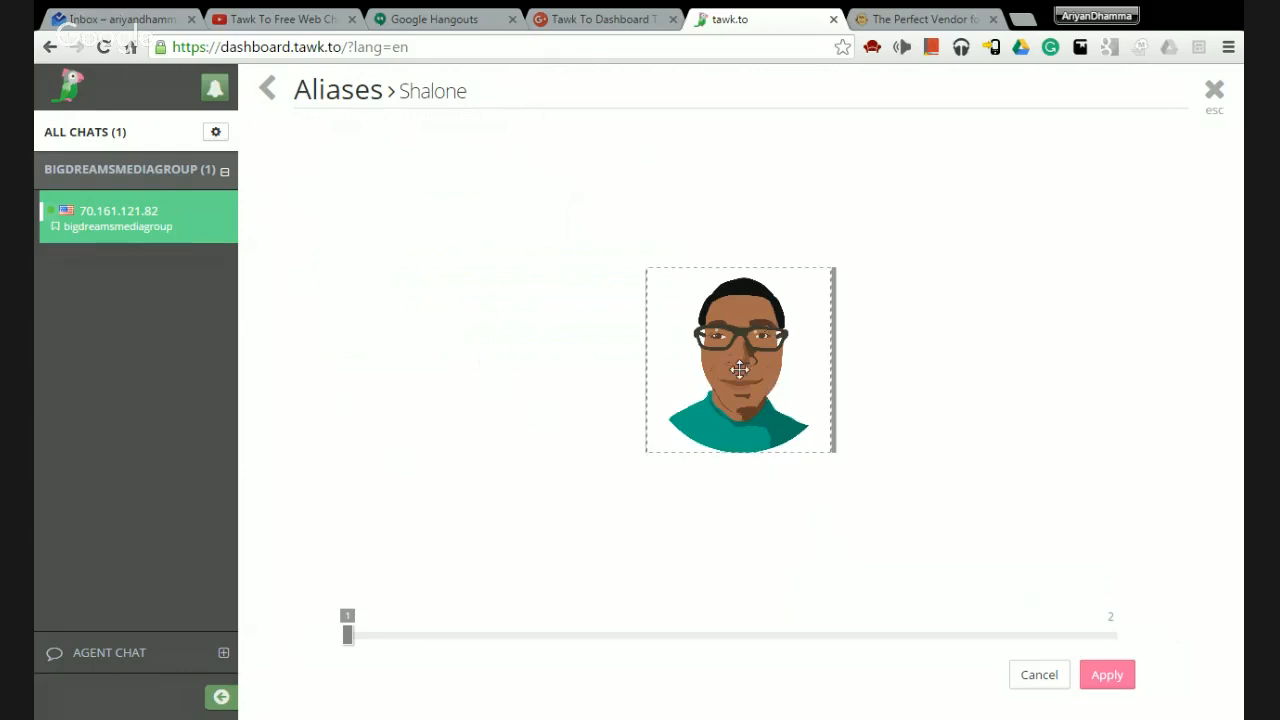
{"action": "left_click", "coordinate": [500, 635]}
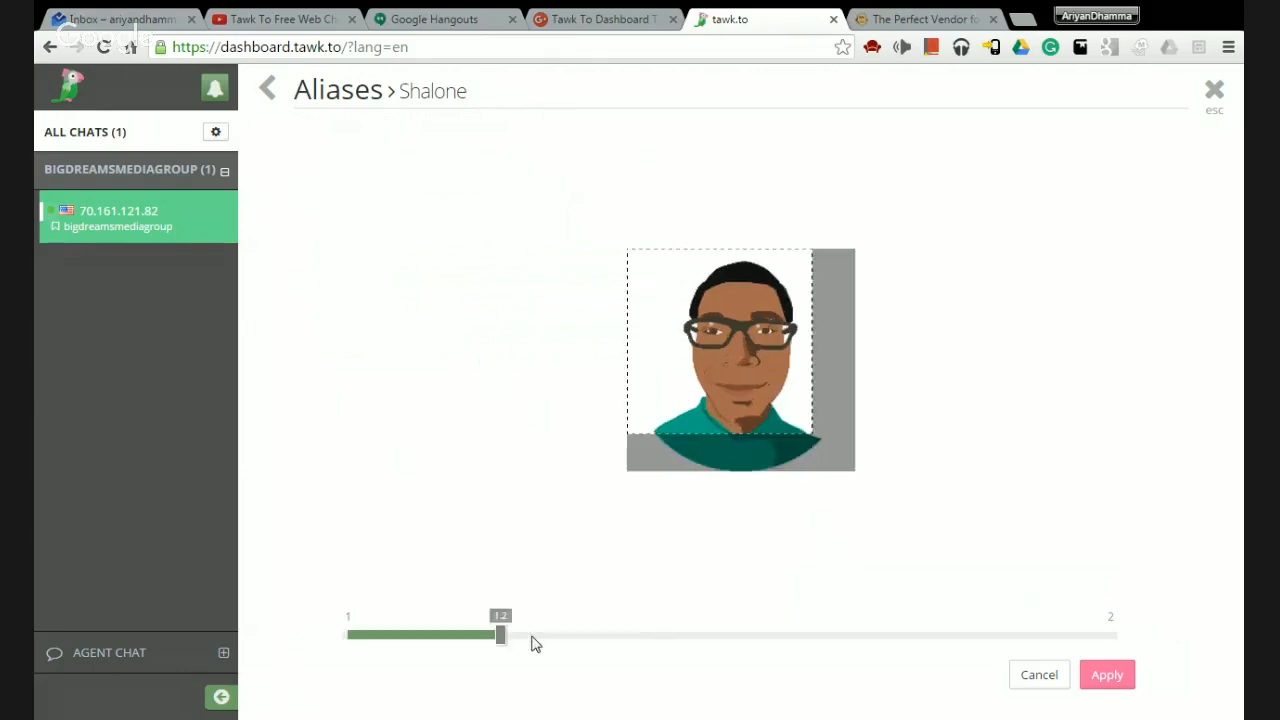
{"action": "left_click_drag", "start_coordinate": [535, 645], "coordinate": [466, 660]}
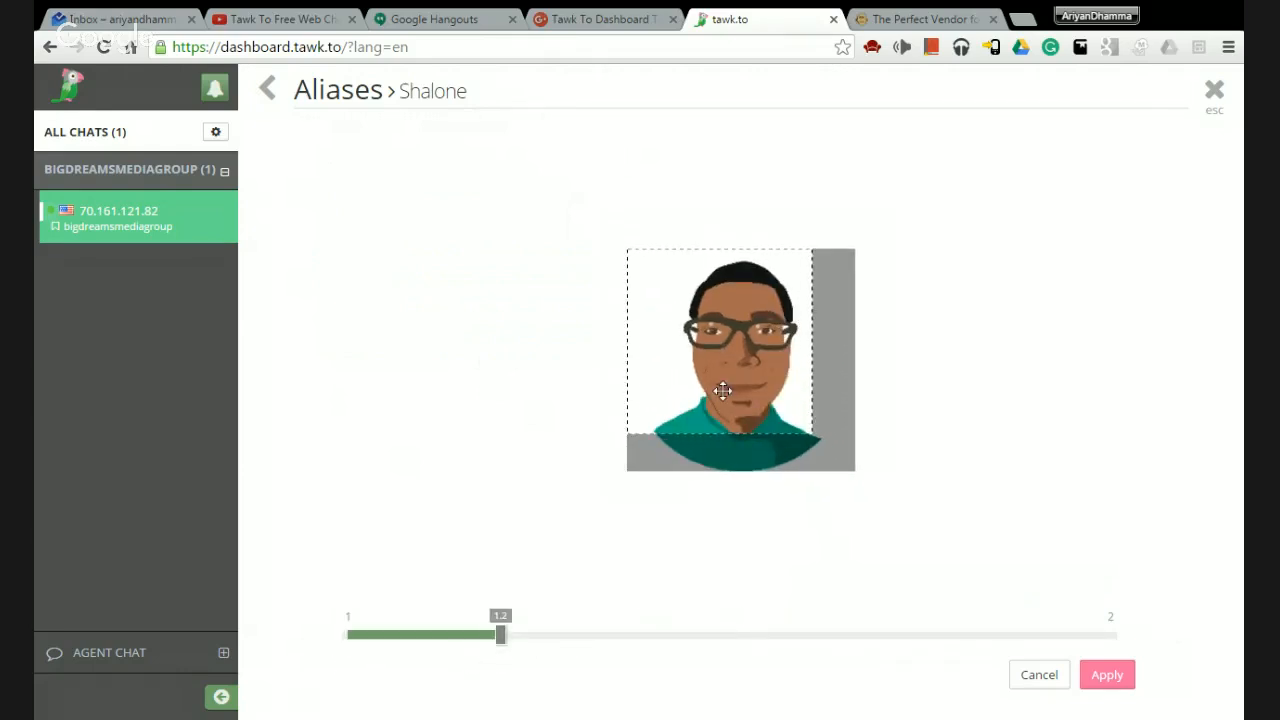
{"action": "left_click_drag", "start_coordinate": [722, 390], "coordinate": [757, 363]}
{"action": "left_click", "coordinate": [1118, 680]}
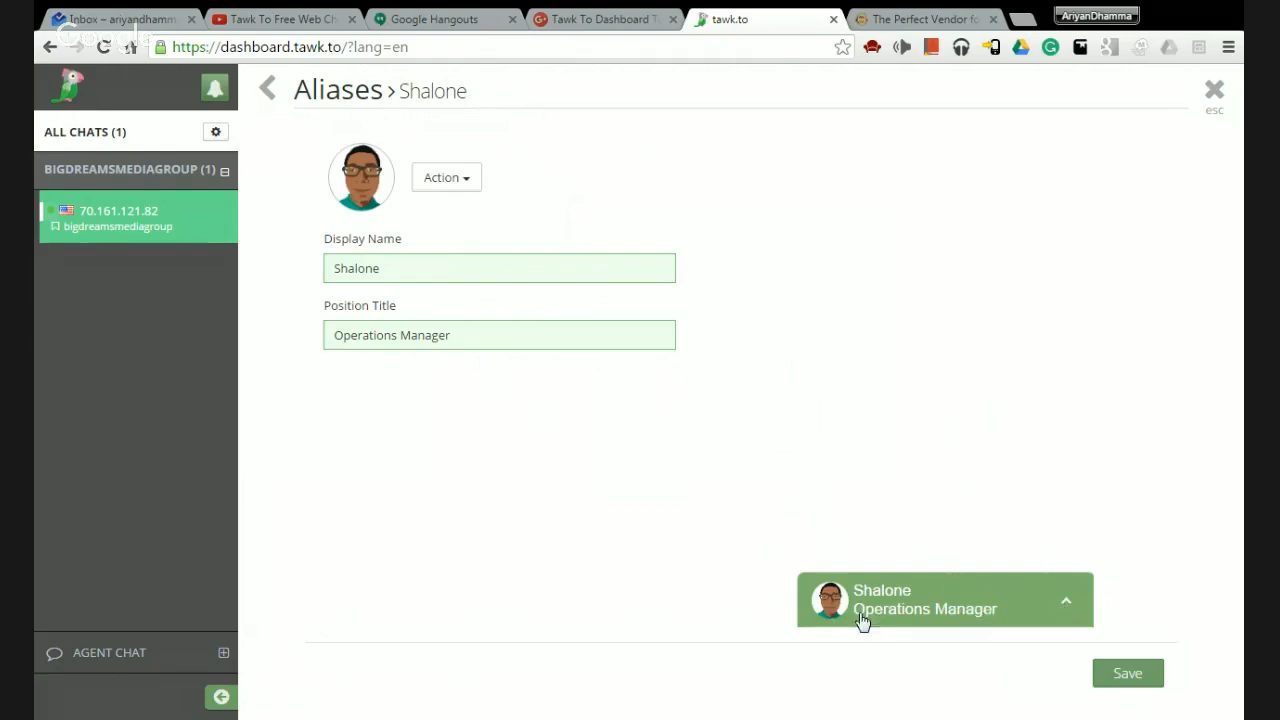
Glance at the business website tab, then close the alias editor back to My Profile.
{"action": "left_click", "coordinate": [908, 14]}
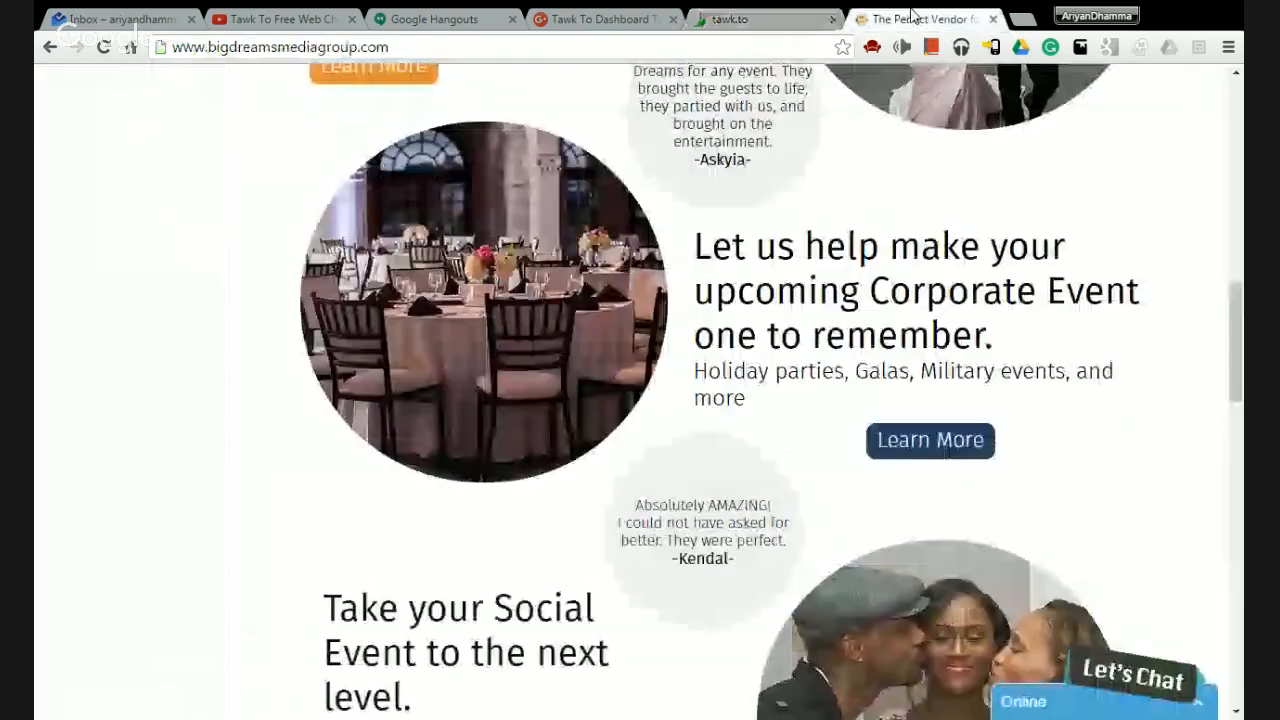
{"action": "left_click", "coordinate": [738, 19]}
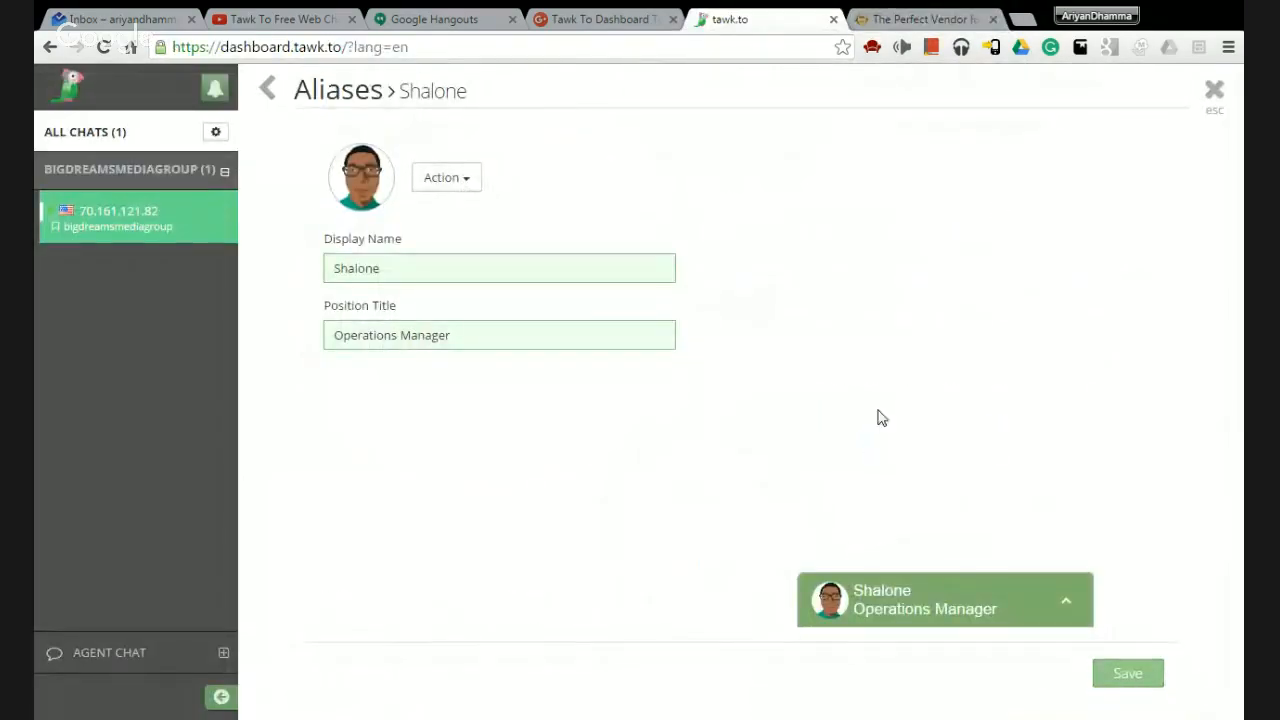
{"action": "left_click", "coordinate": [1215, 92]}
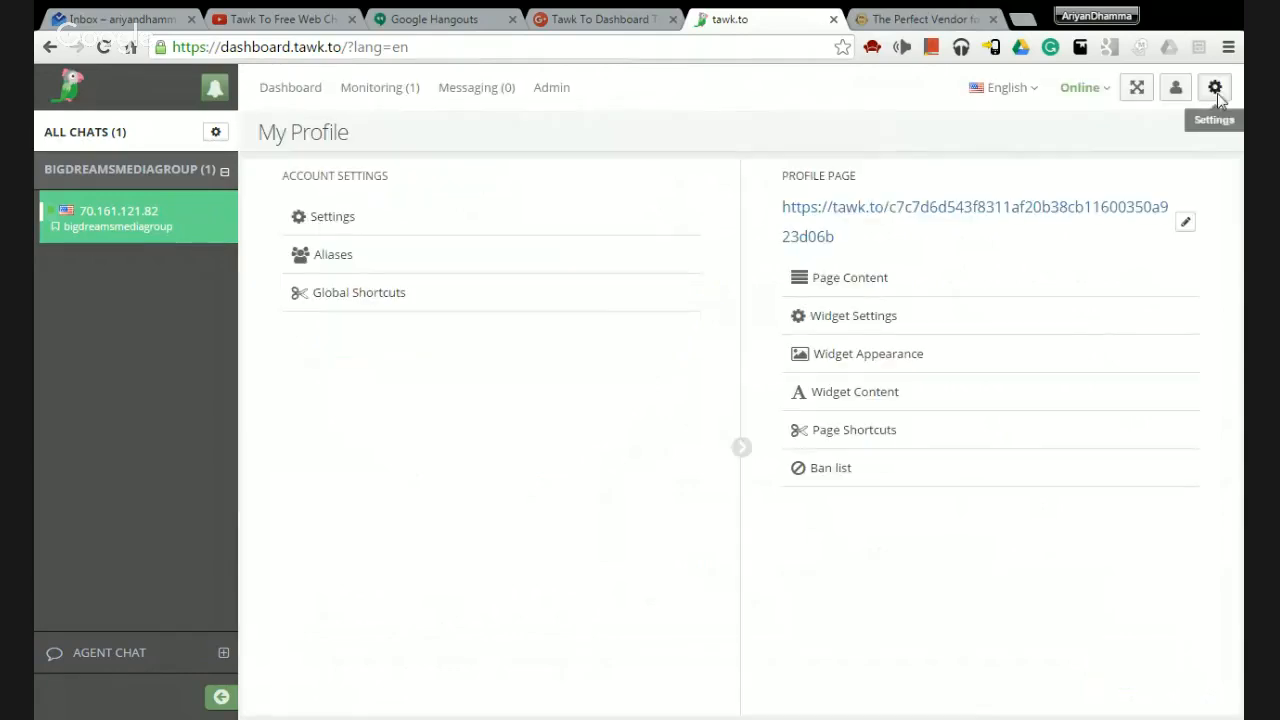
Create and save a global shortcut 'hello' with message 'Hello, how may I help you today?'.
{"action": "left_click", "coordinate": [322, 268]}
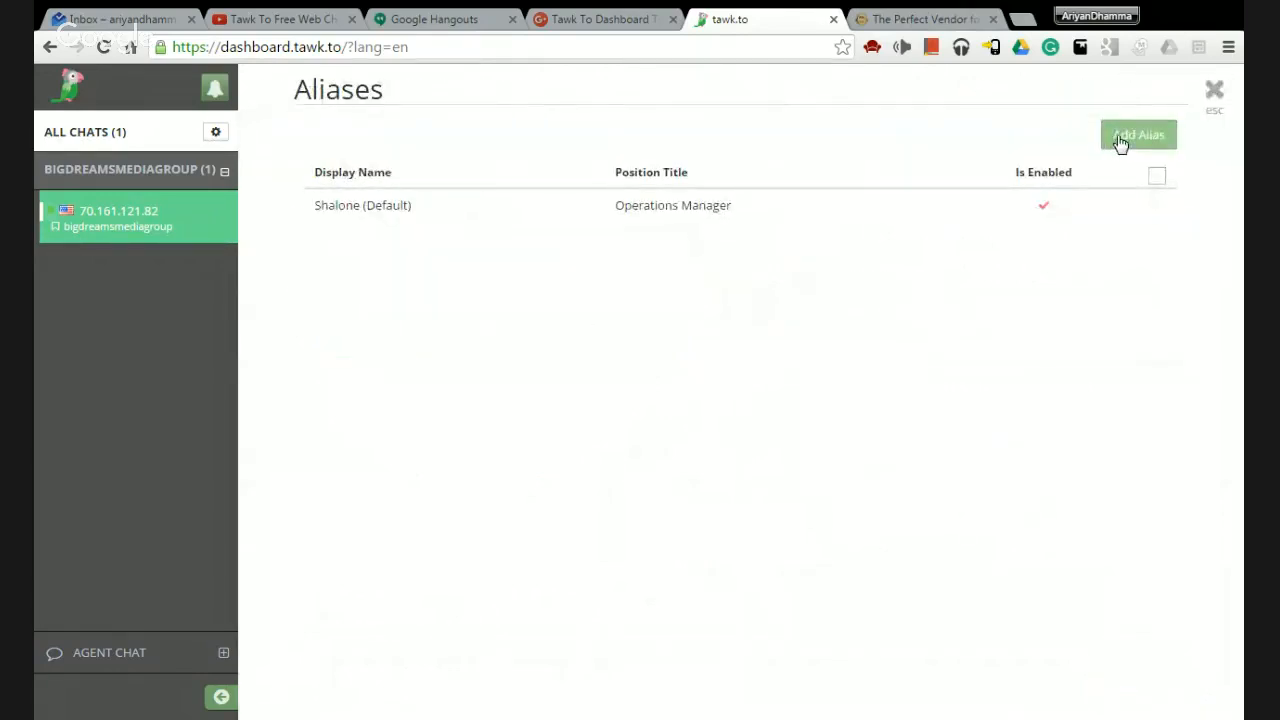
{"action": "left_click", "coordinate": [1214, 91]}
{"action": "left_click", "coordinate": [329, 302]}
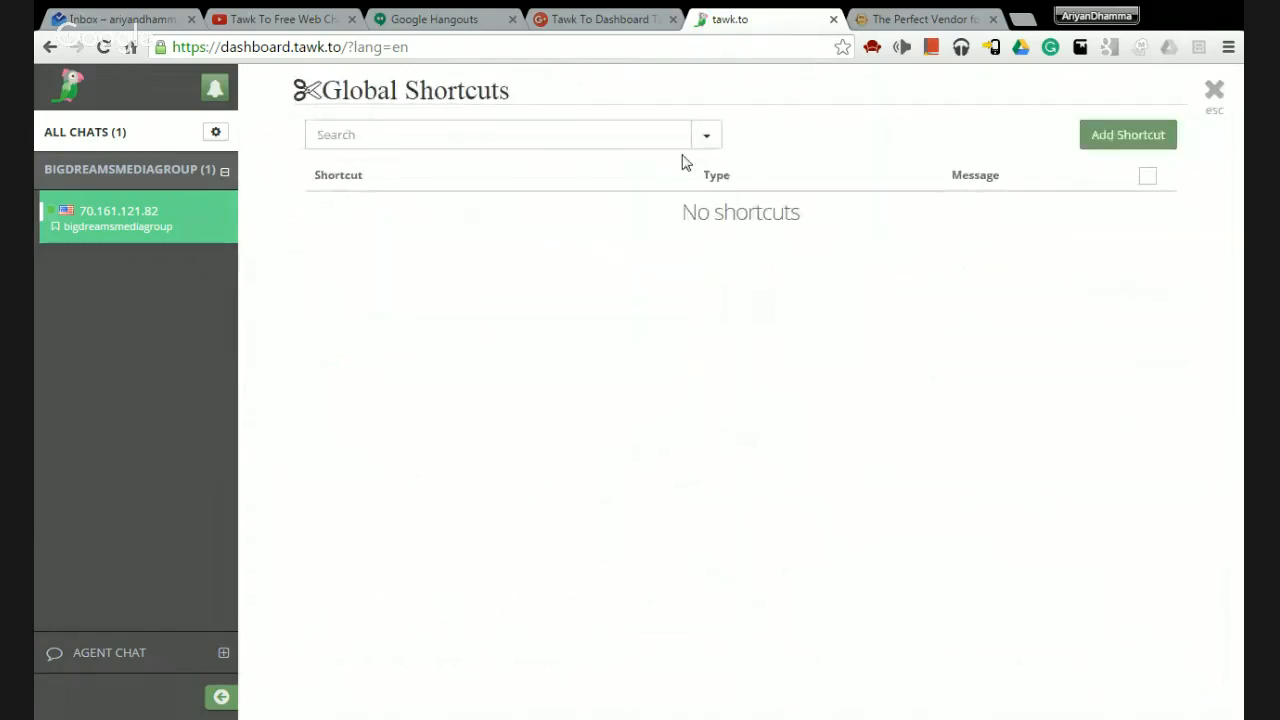
{"action": "left_click", "coordinate": [1090, 140]}
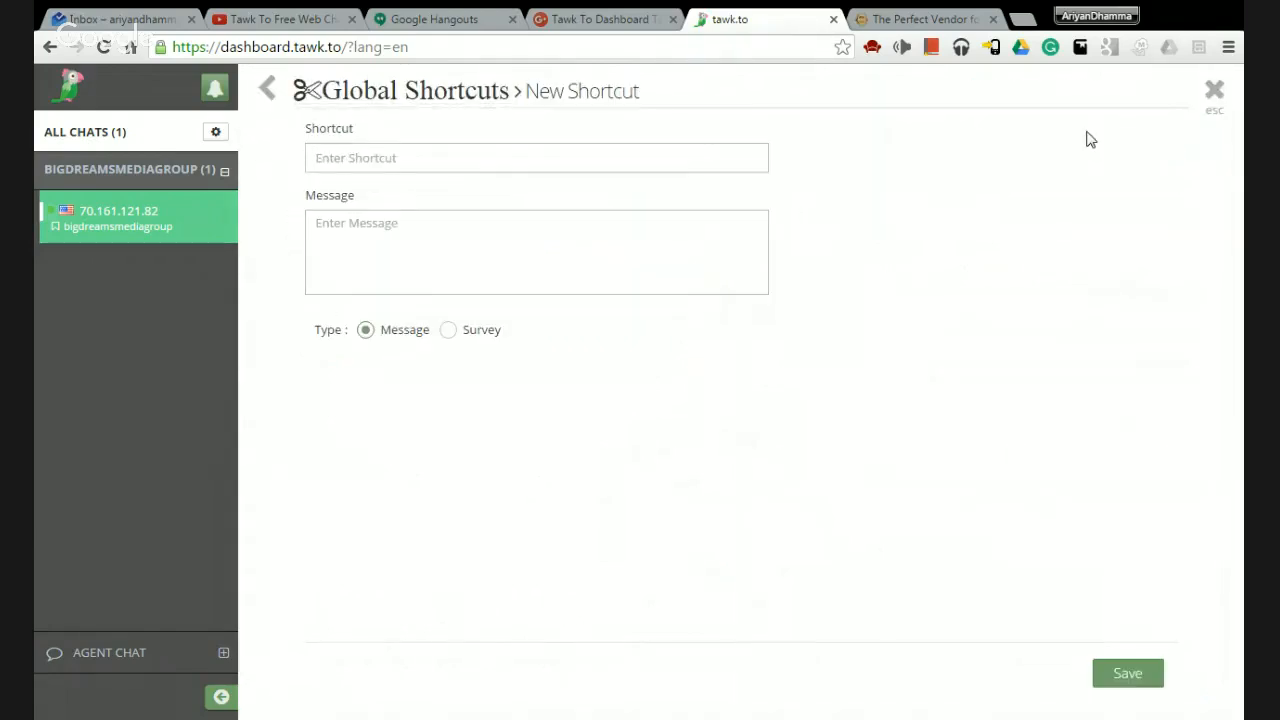
{"action": "left_click", "coordinate": [442, 155]}
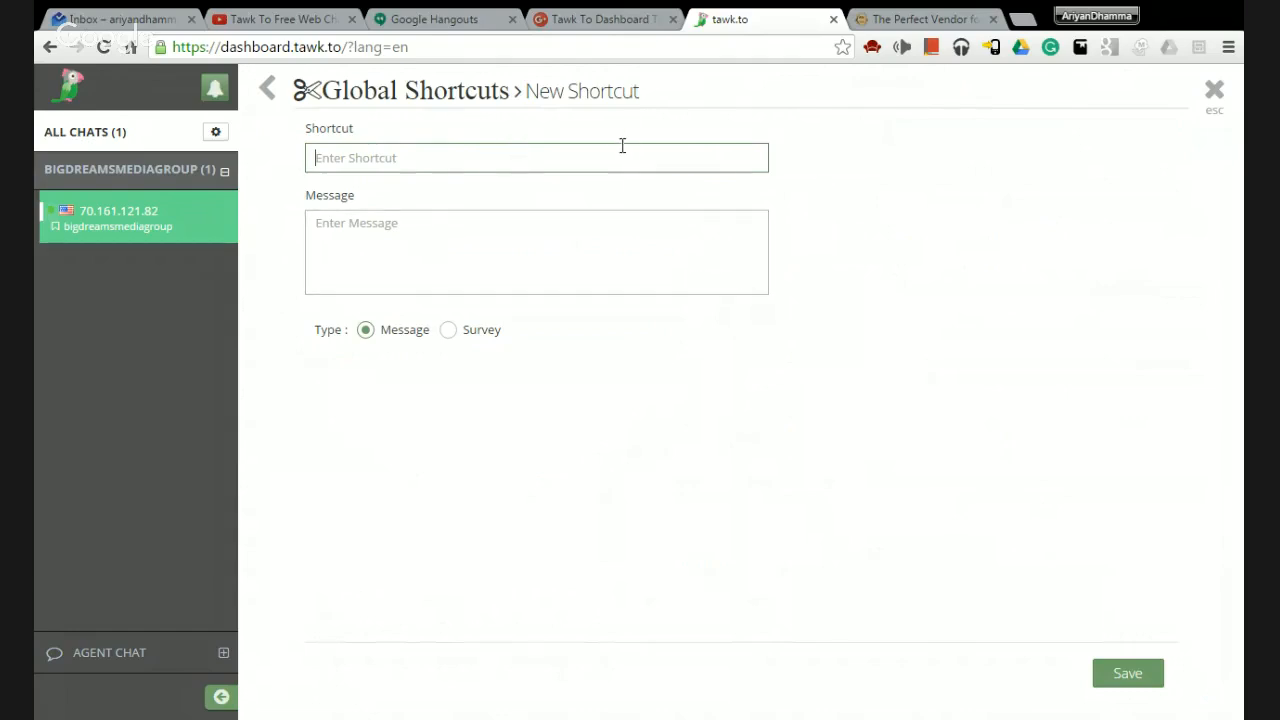
{"action": "type", "text": "hello"}
{"action": "key", "text": "Tab"}
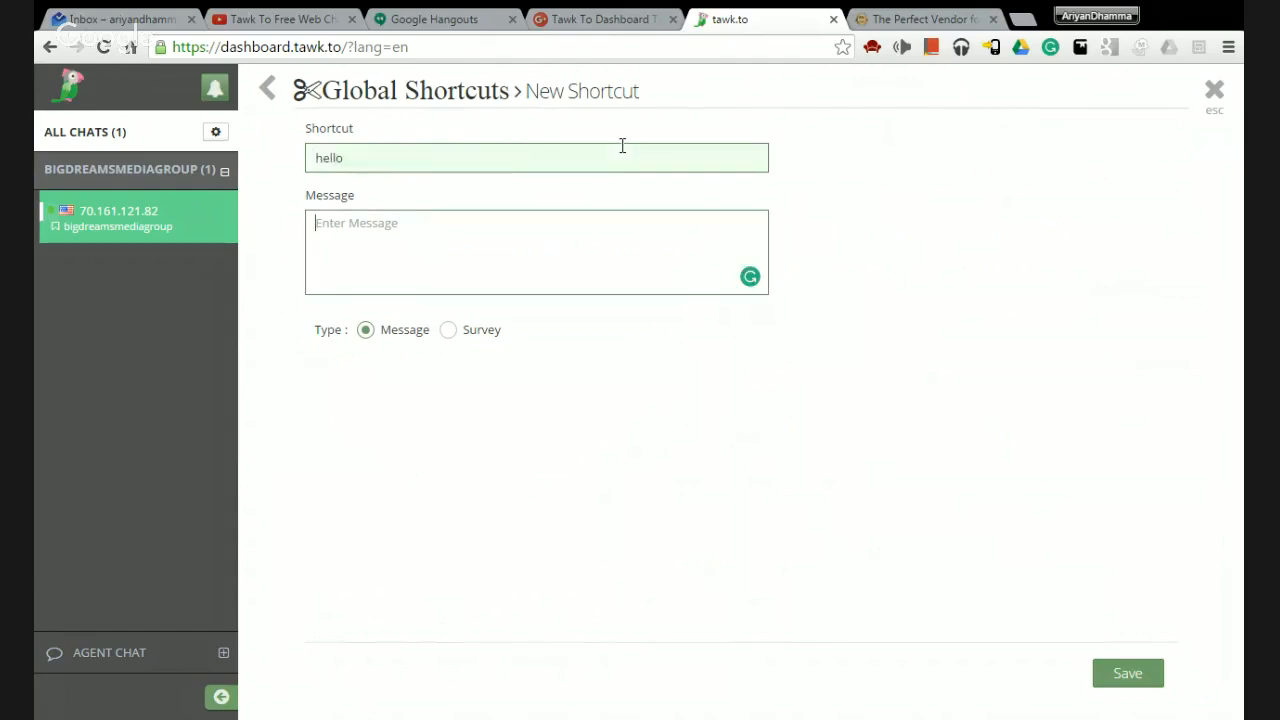
{"action": "type", "text": "Hello, how may I help you today?"}
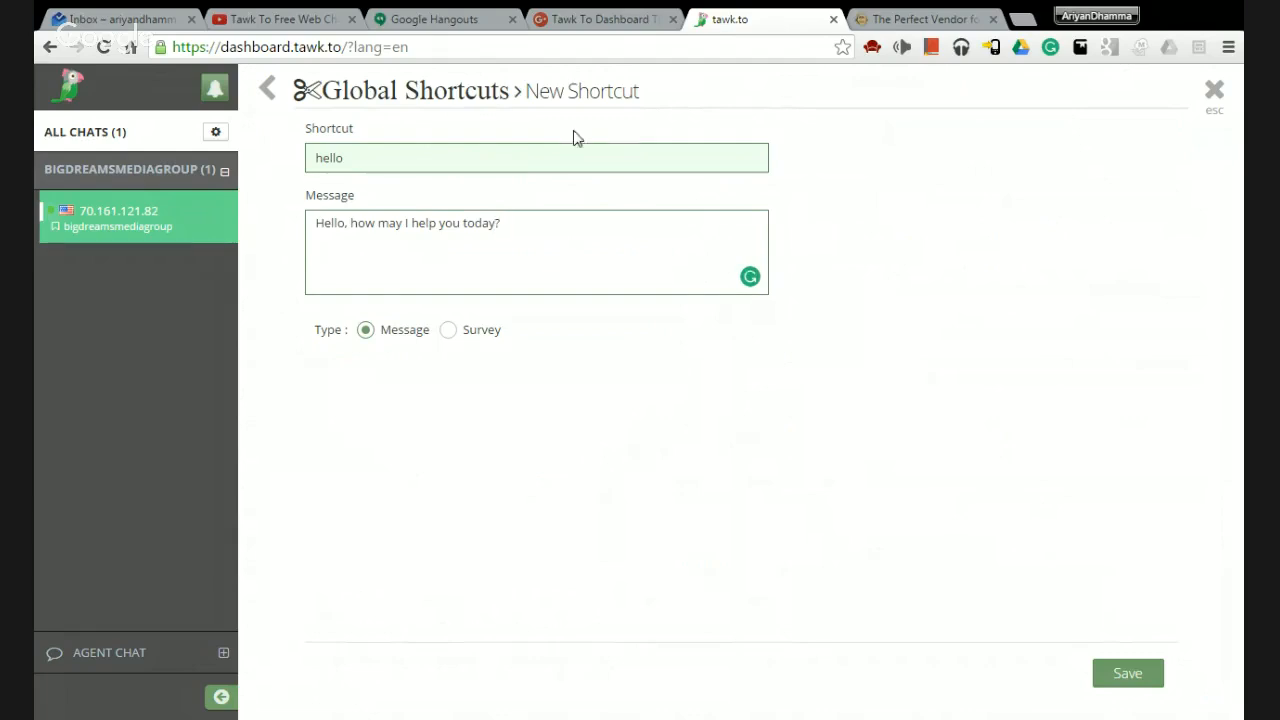
{"action": "left_click", "coordinate": [1126, 683]}
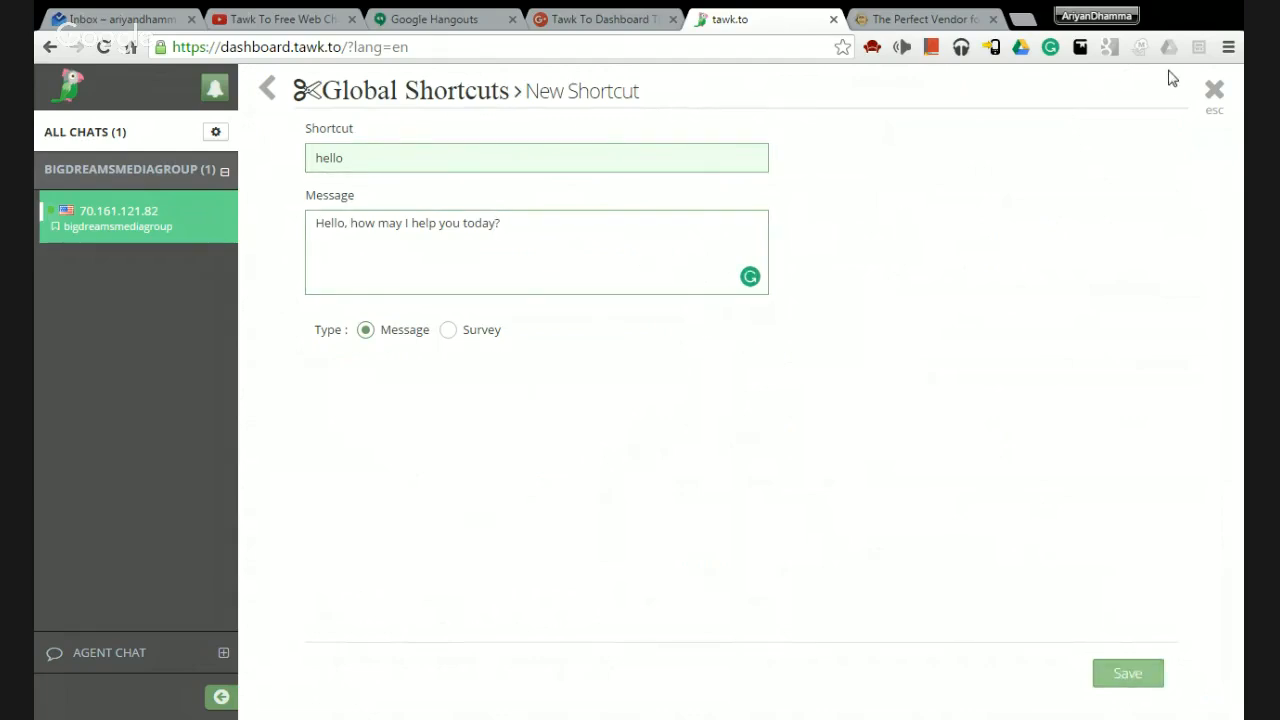
Review the Global Shortcuts list and its search filters, then close back to My Profile.
{"action": "left_click", "coordinate": [1213, 88]}
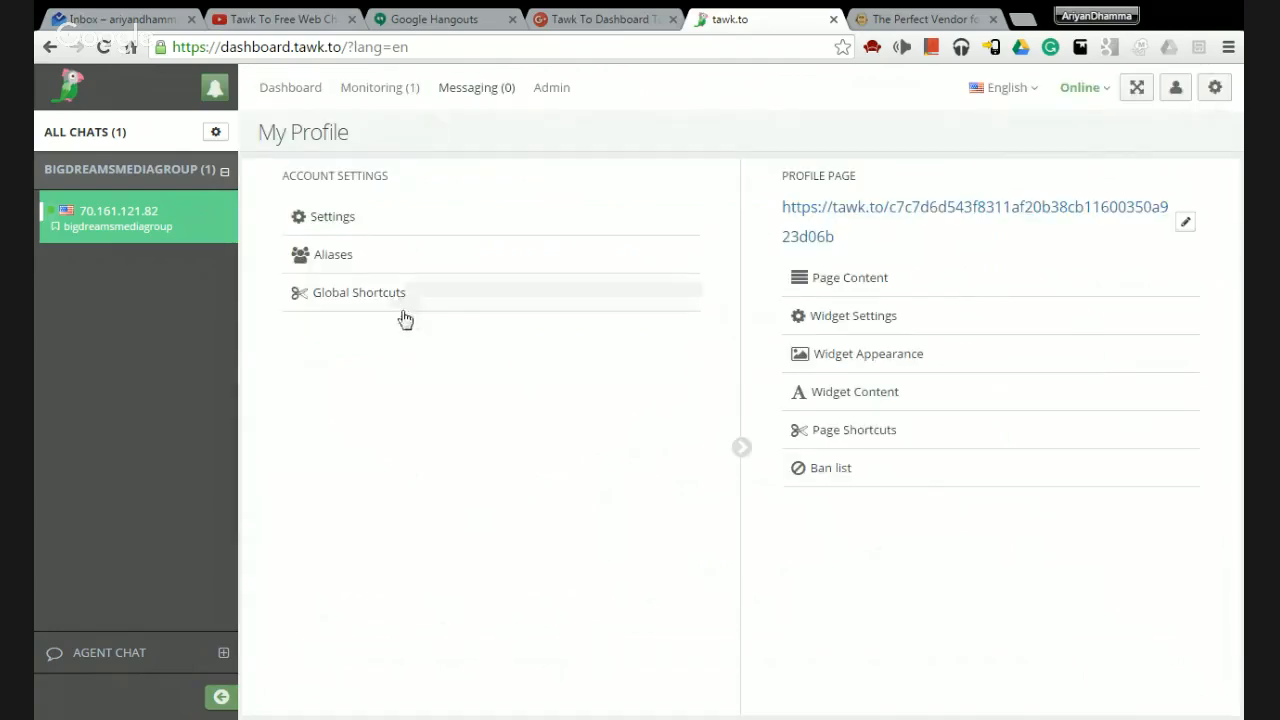
{"action": "left_click", "coordinate": [405, 300]}
{"action": "left_click", "coordinate": [709, 137]}
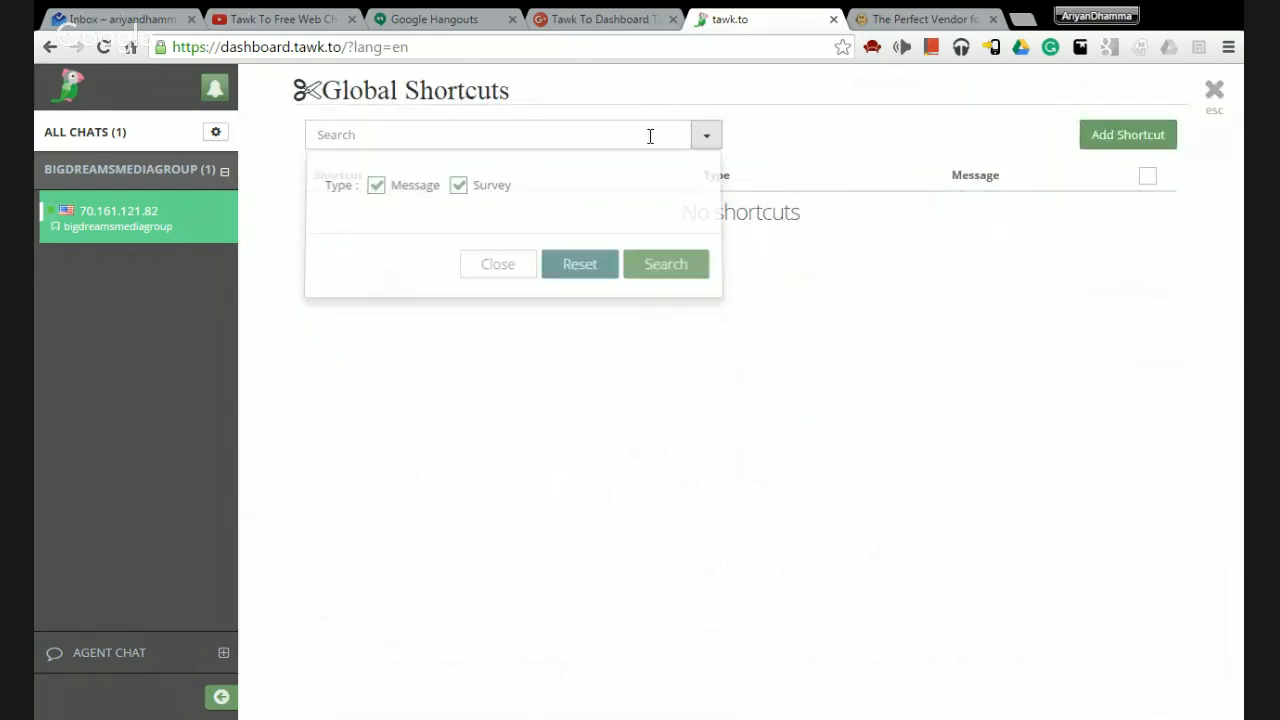
{"action": "left_click", "coordinate": [834, 178]}
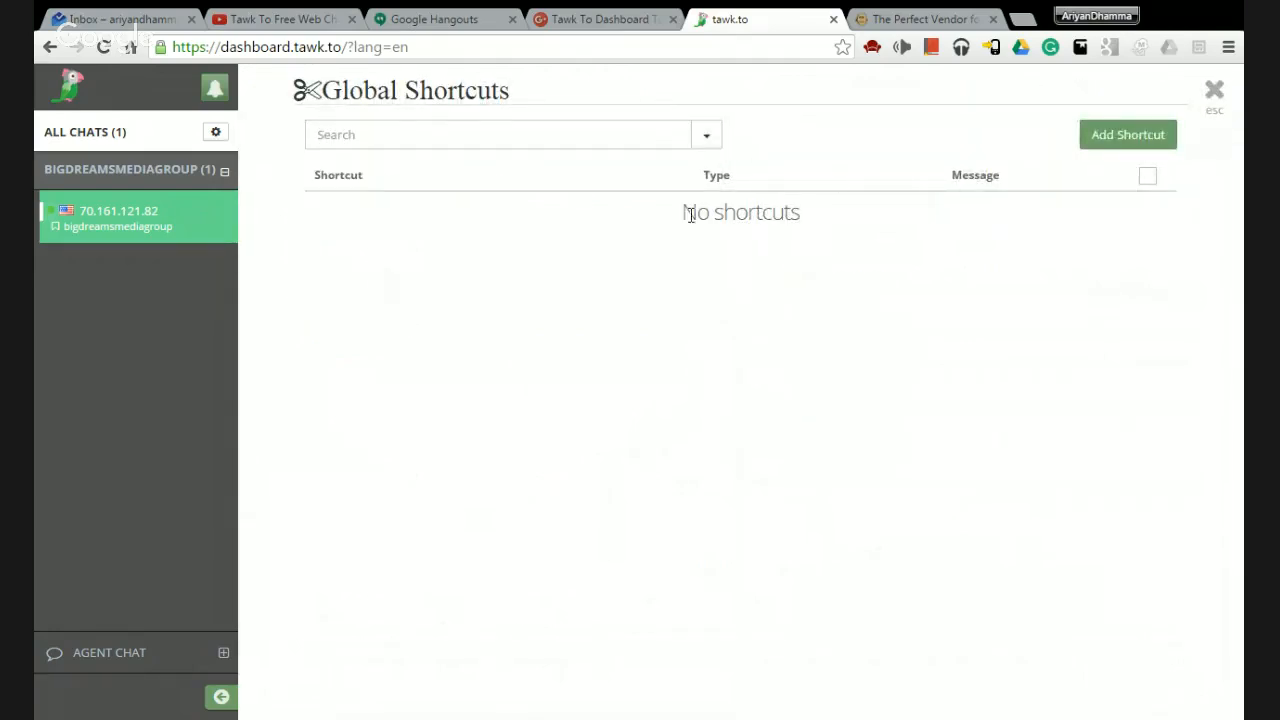
{"action": "left_click", "coordinate": [1213, 90]}
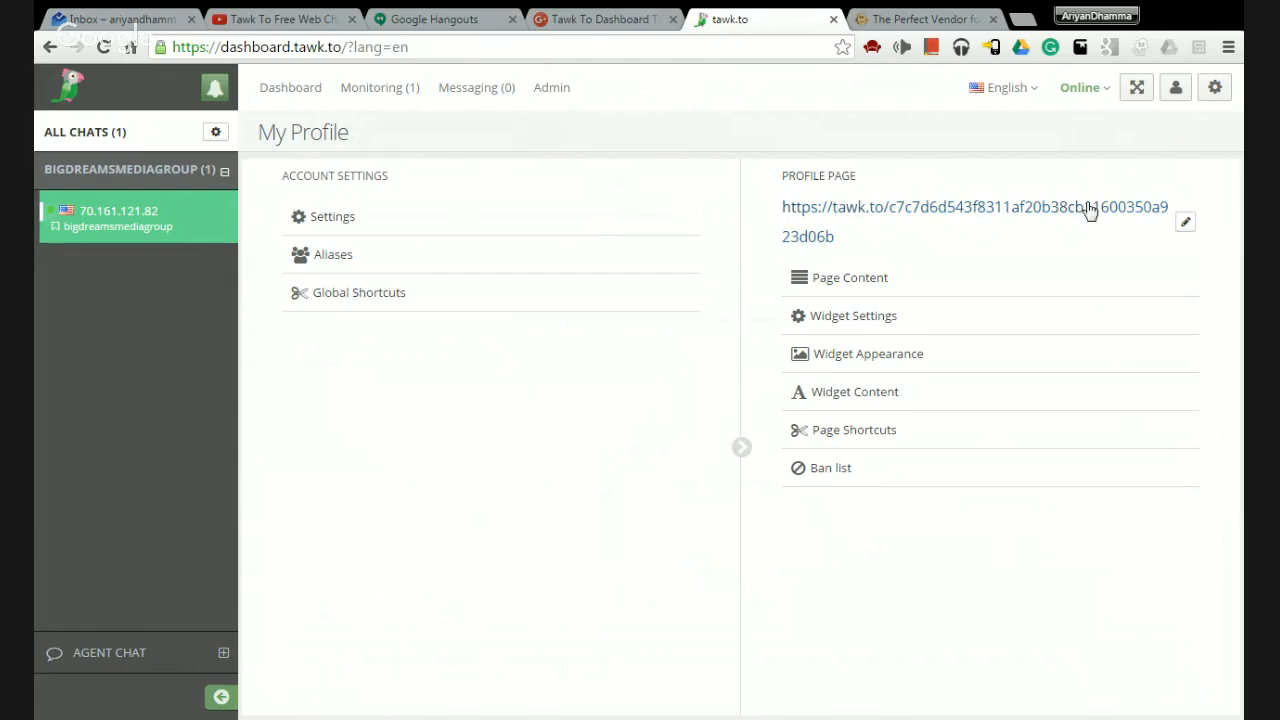
Replace the random profile page address with a short custom slug and open the profile link.
{"action": "left_click", "coordinate": [1185, 222]}
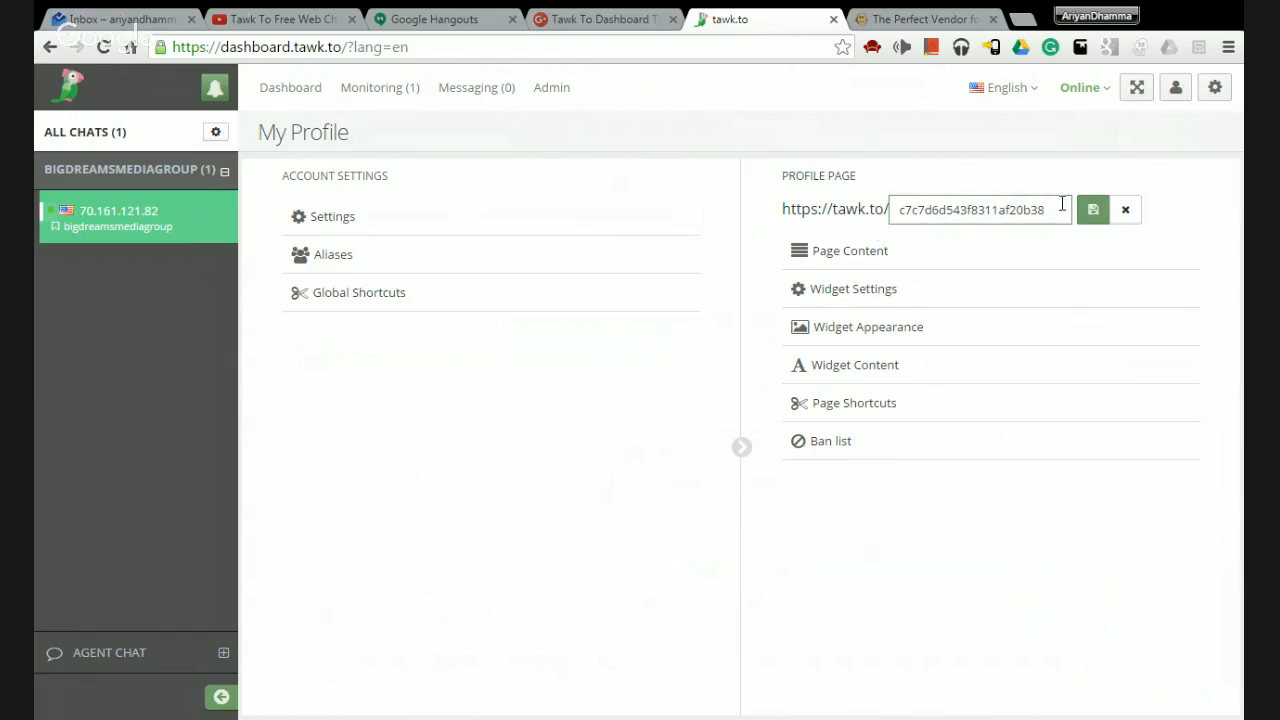
{"action": "left_click_drag", "start_coordinate": [1062, 204], "coordinate": [591, 251]}
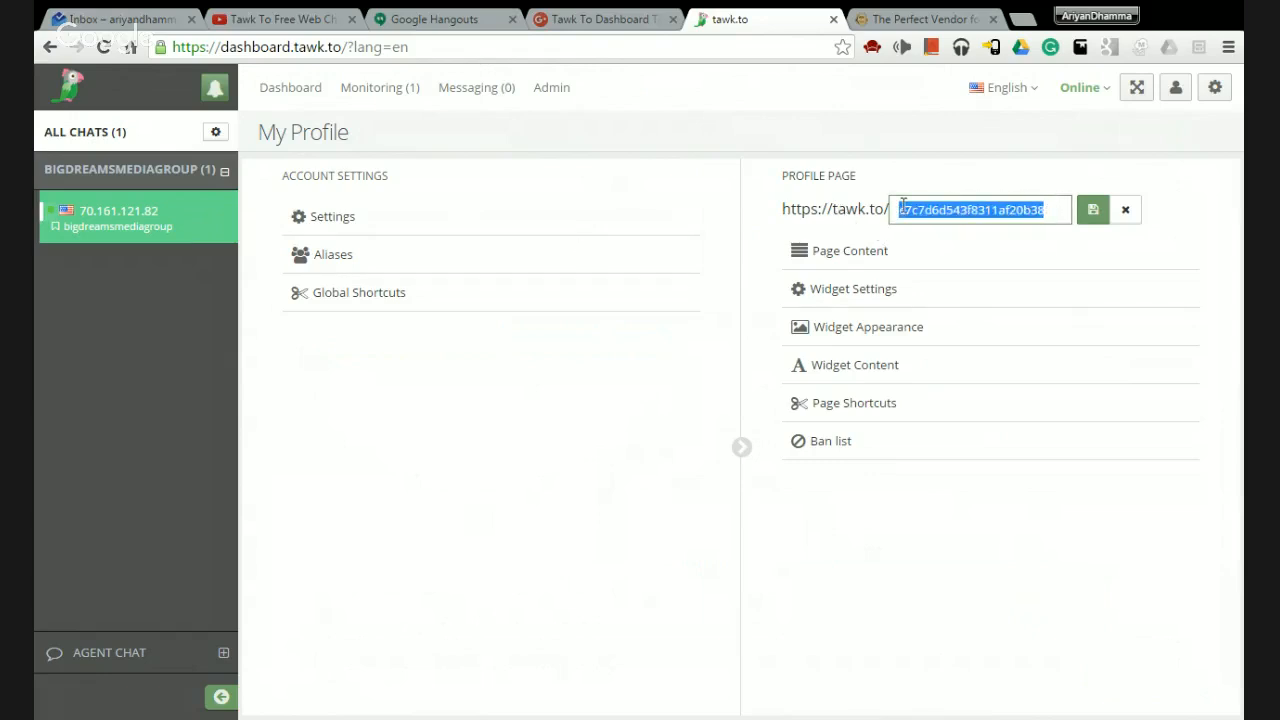
{"action": "type", "text": "41600350a923d06b"}
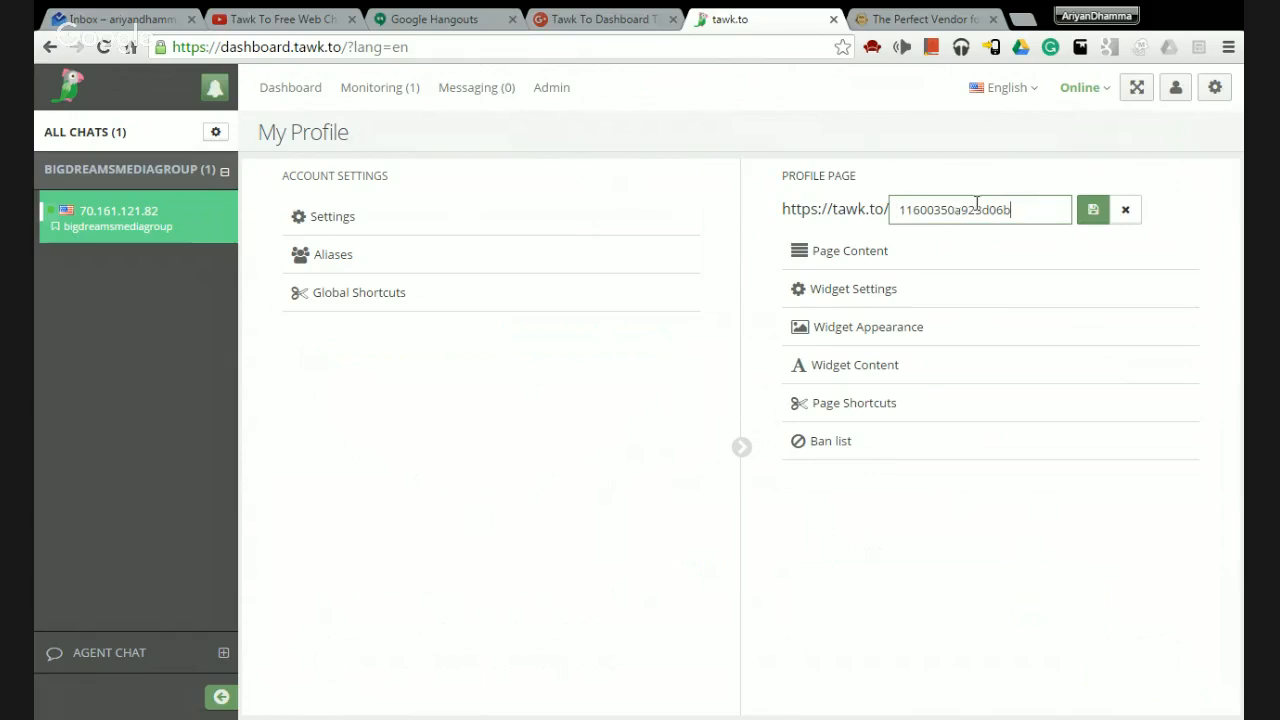
{"action": "left_click_drag", "start_coordinate": [978, 208], "coordinate": [765, 203]}
{"action": "key", "text": "BackSpace"}
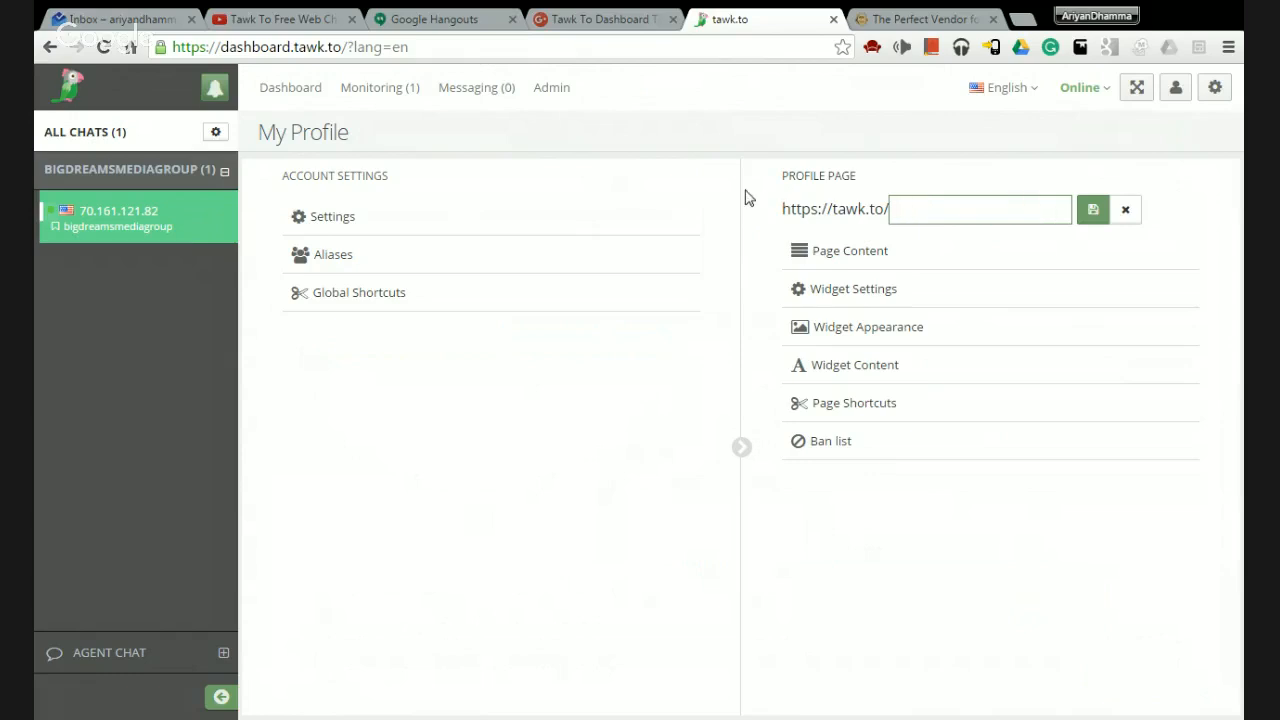
{"action": "type", "text": "shalone"}
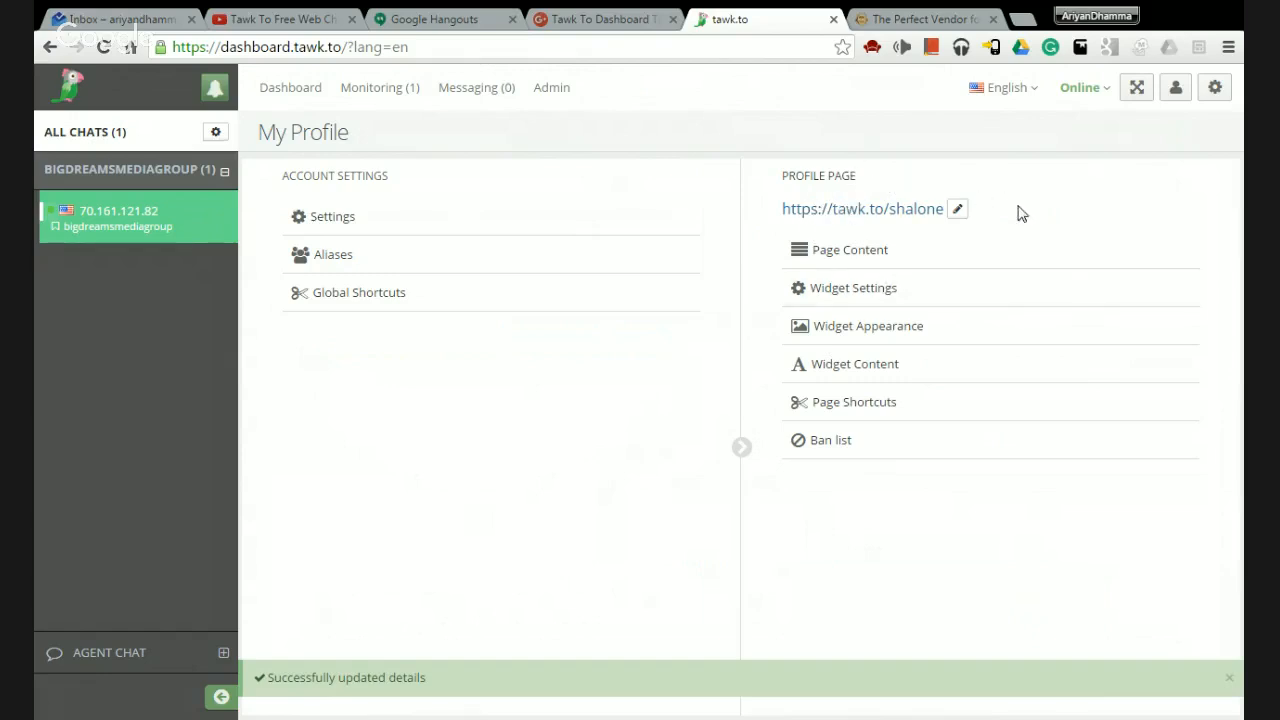
{"action": "left_click", "coordinate": [870, 213]}
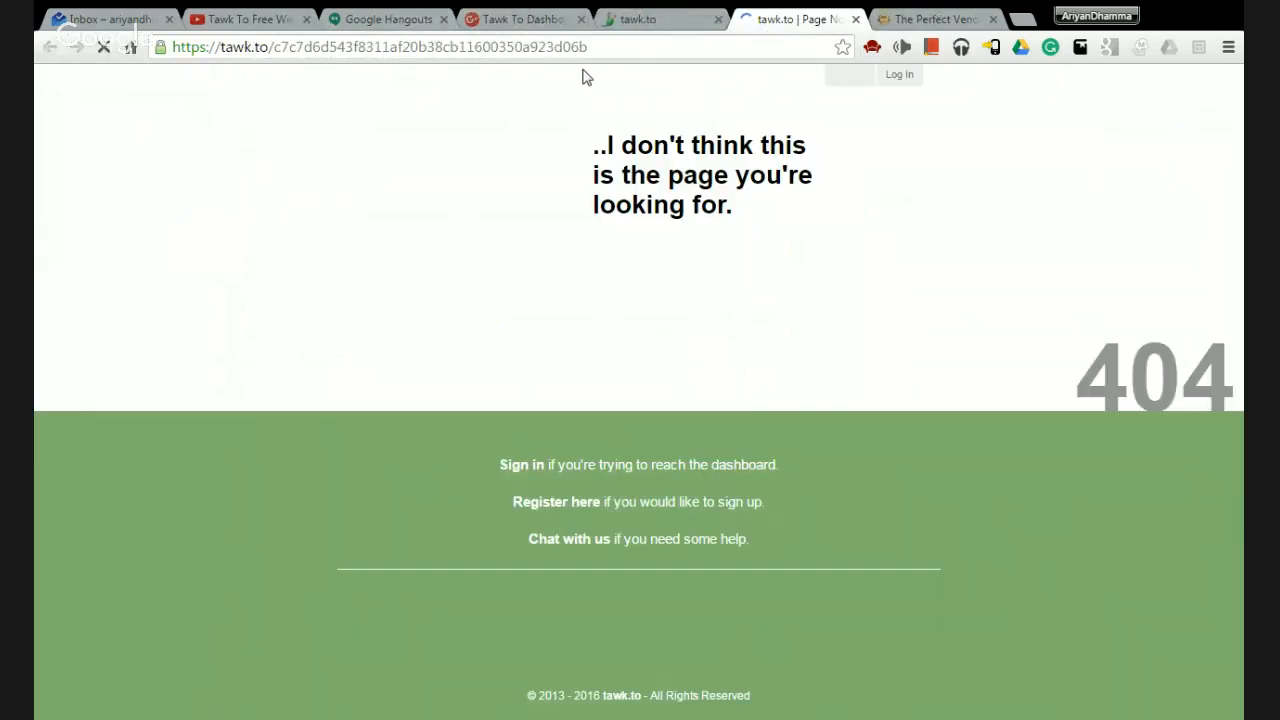
Reopen the profile link from the dashboard, then close all the 404 error tabs.
{"action": "left_click", "coordinate": [648, 18]}
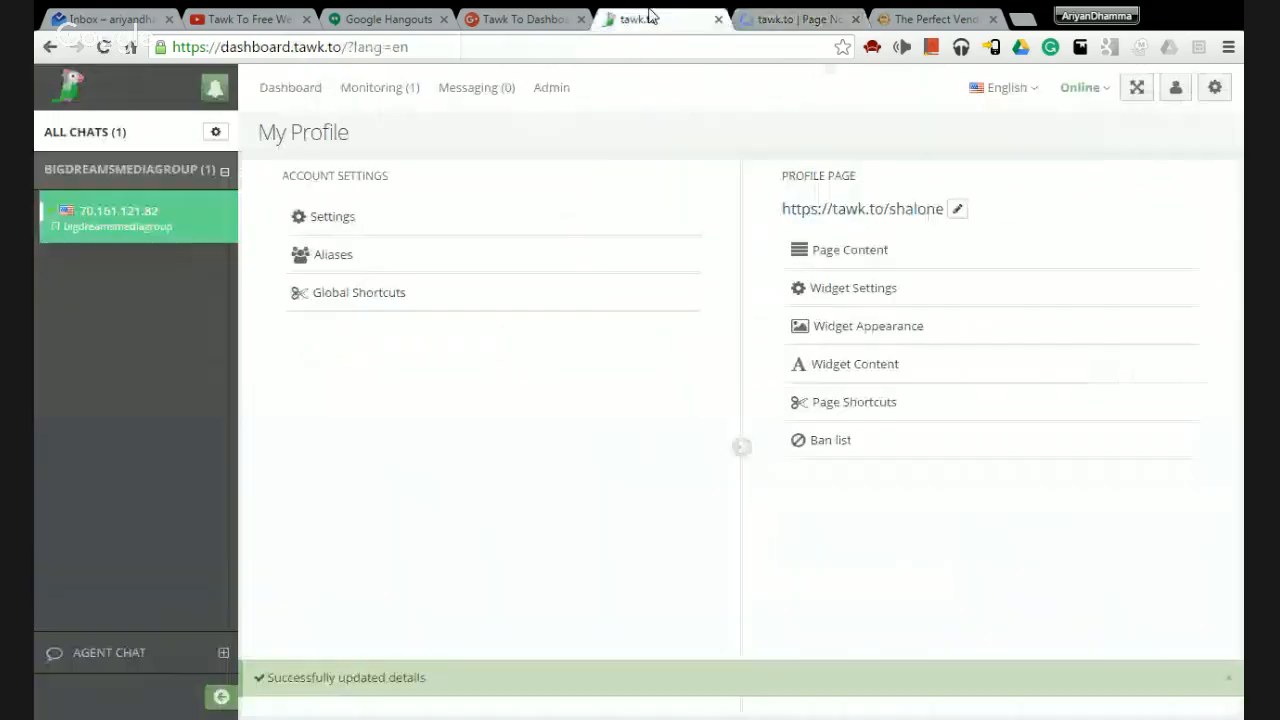
{"action": "left_click", "coordinate": [853, 213]}
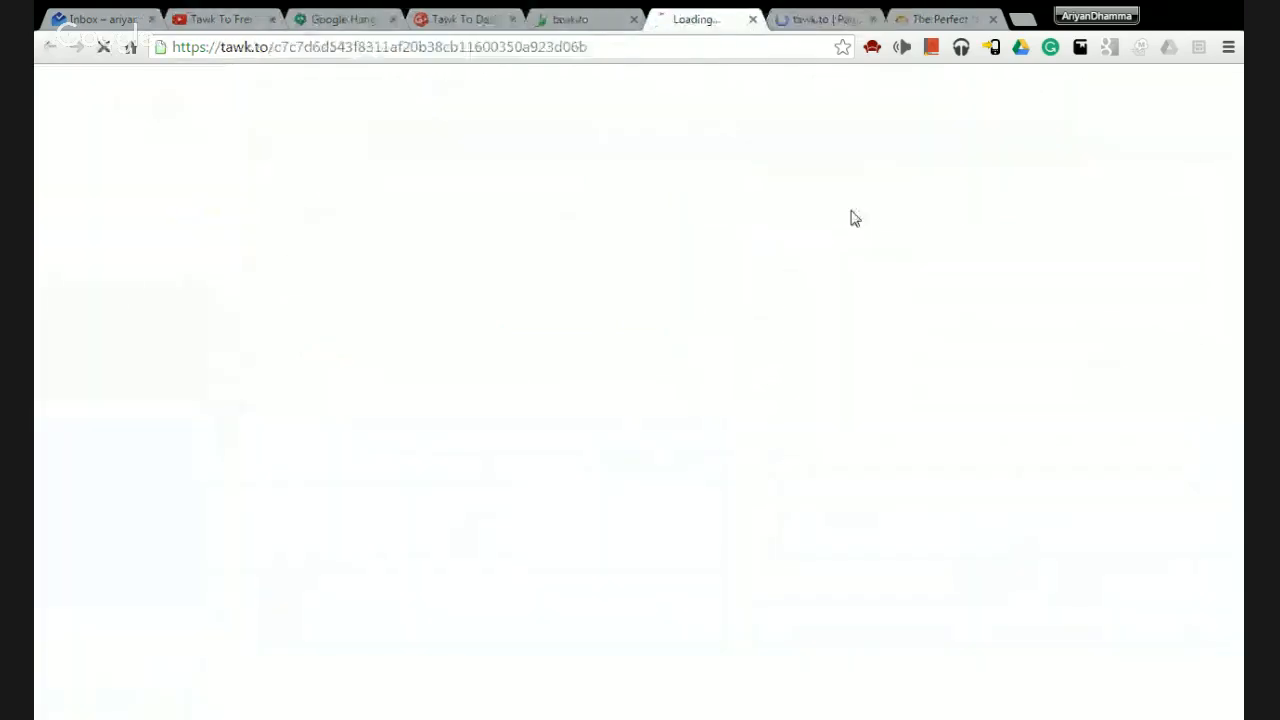
{"action": "left_click", "coordinate": [850, 20]}
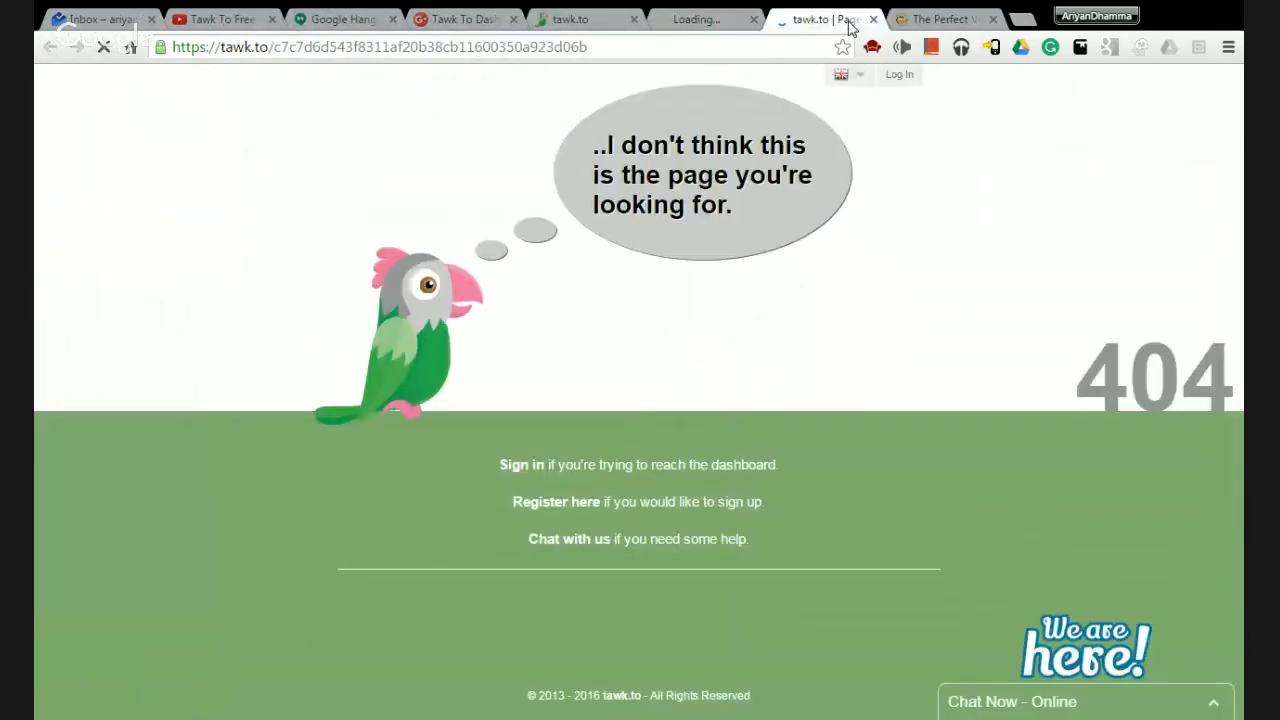
{"action": "left_click", "coordinate": [873, 19]}
{"action": "left_click", "coordinate": [724, 20]}
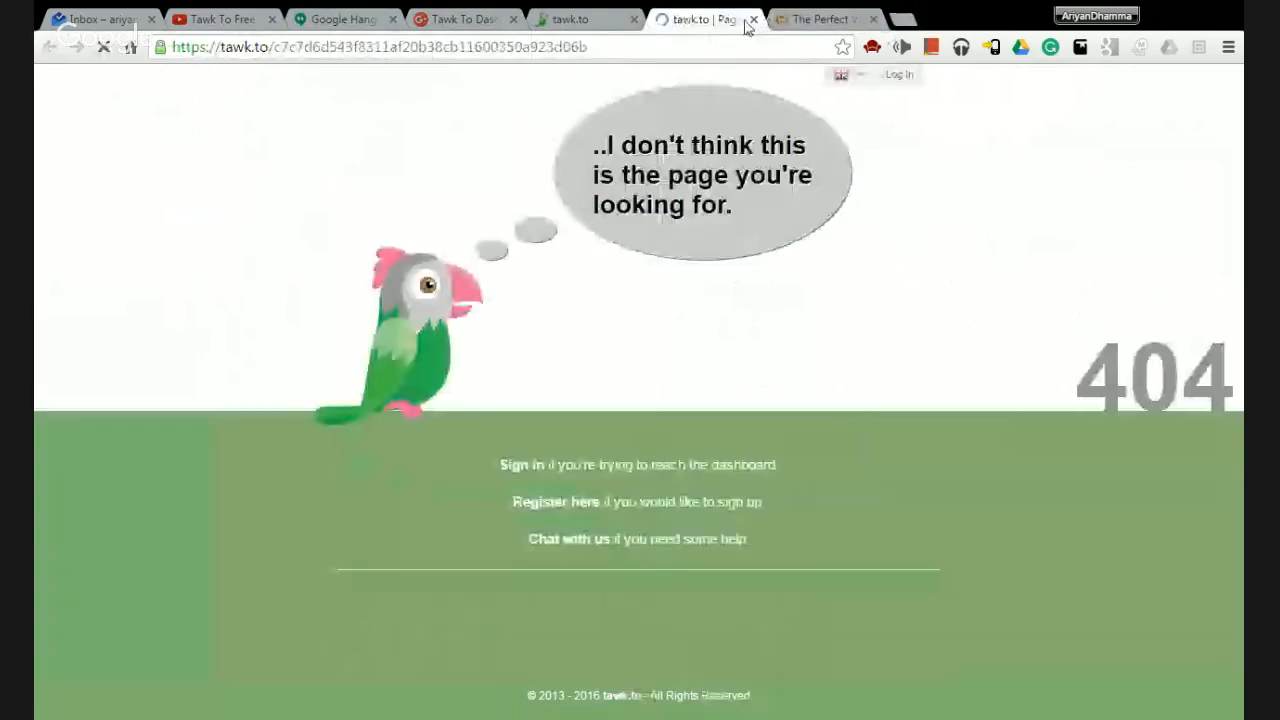
{"action": "left_click", "coordinate": [753, 20]}
{"action": "left_click", "coordinate": [575, 19]}
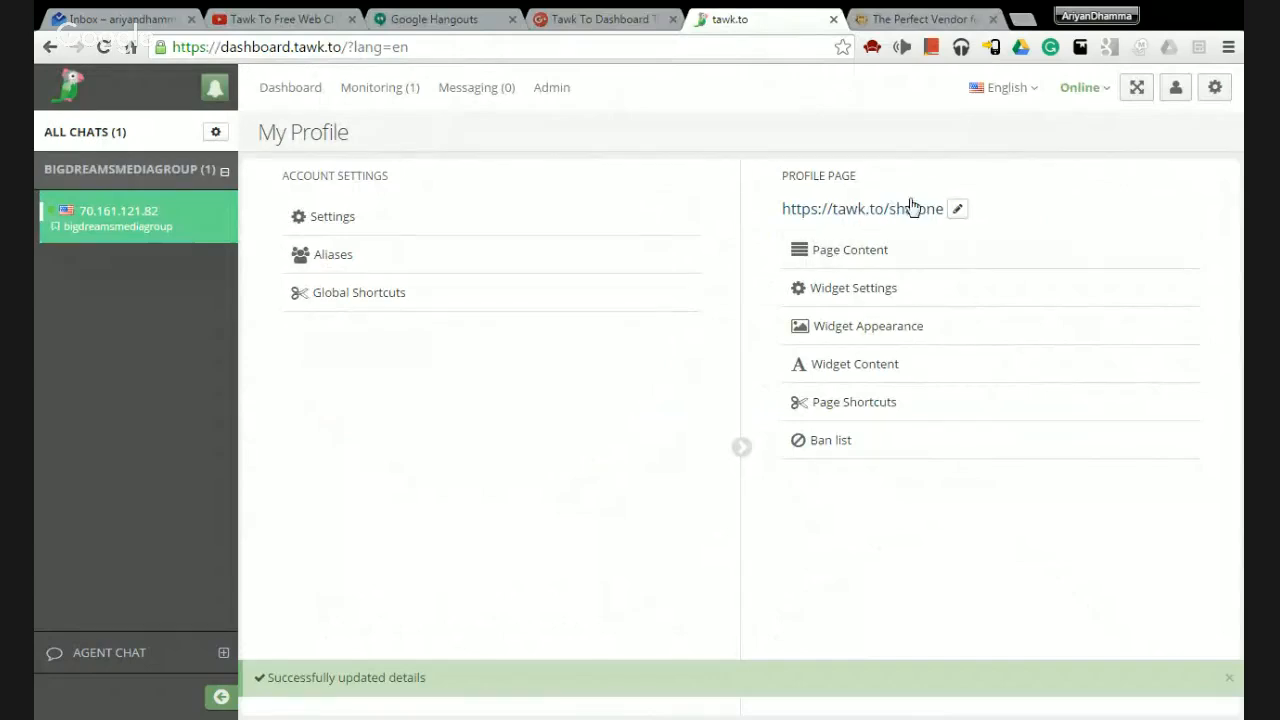
Set Page Status to Enabled and upload a profile photo cropped at 1.2 zoom.
{"action": "left_click", "coordinate": [857, 260]}
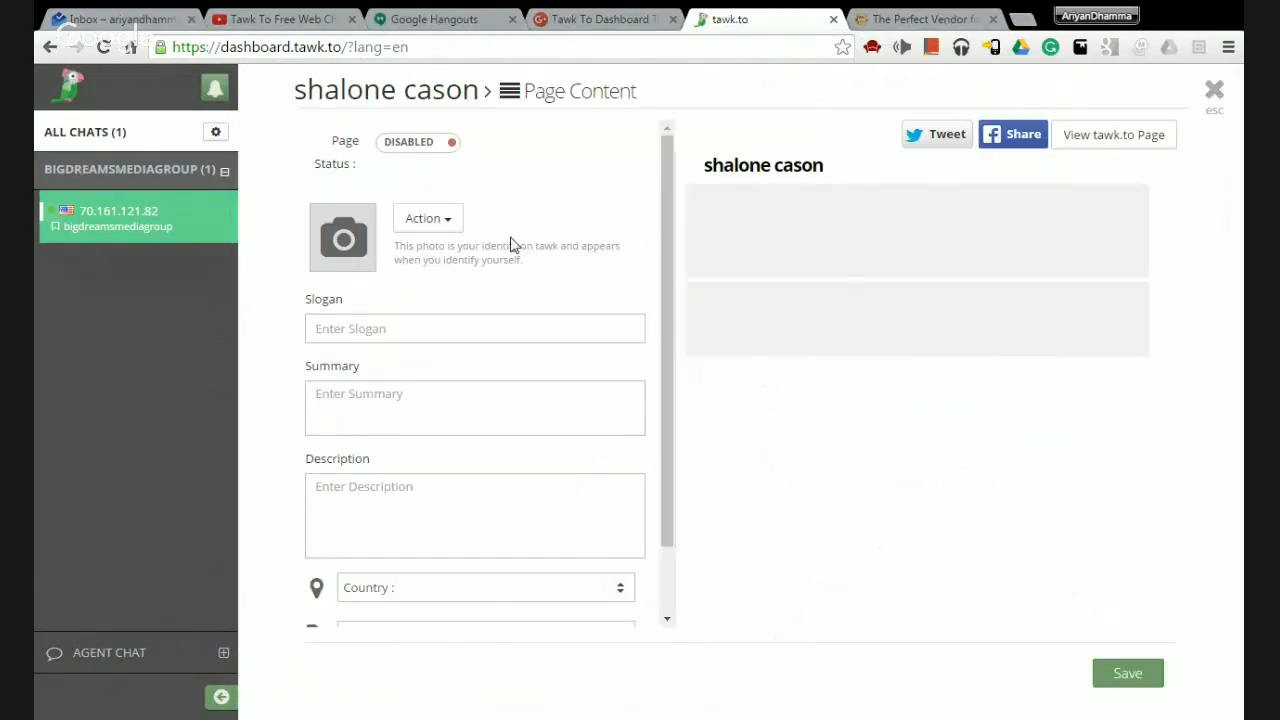
{"action": "left_click", "coordinate": [413, 143]}
{"action": "left_click", "coordinate": [440, 226]}
{"action": "left_click", "coordinate": [451, 248]}
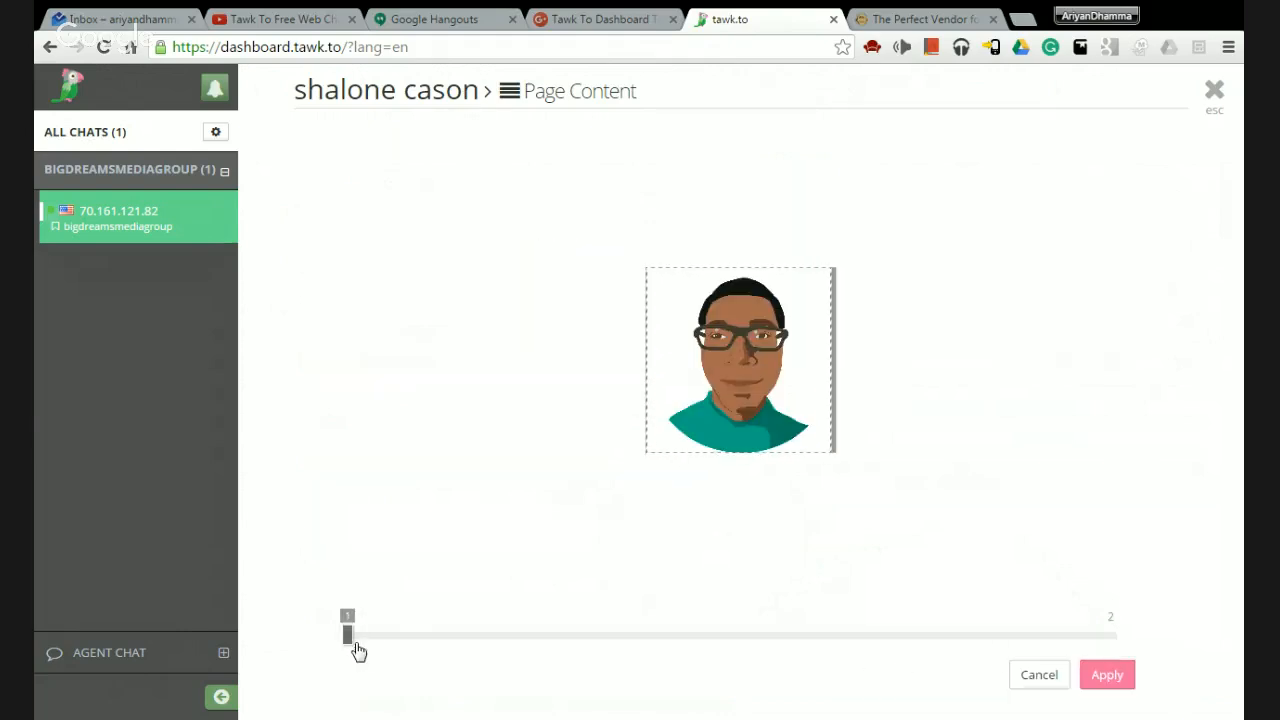
{"action": "left_click_drag", "start_coordinate": [350, 638], "coordinate": [500, 640]}
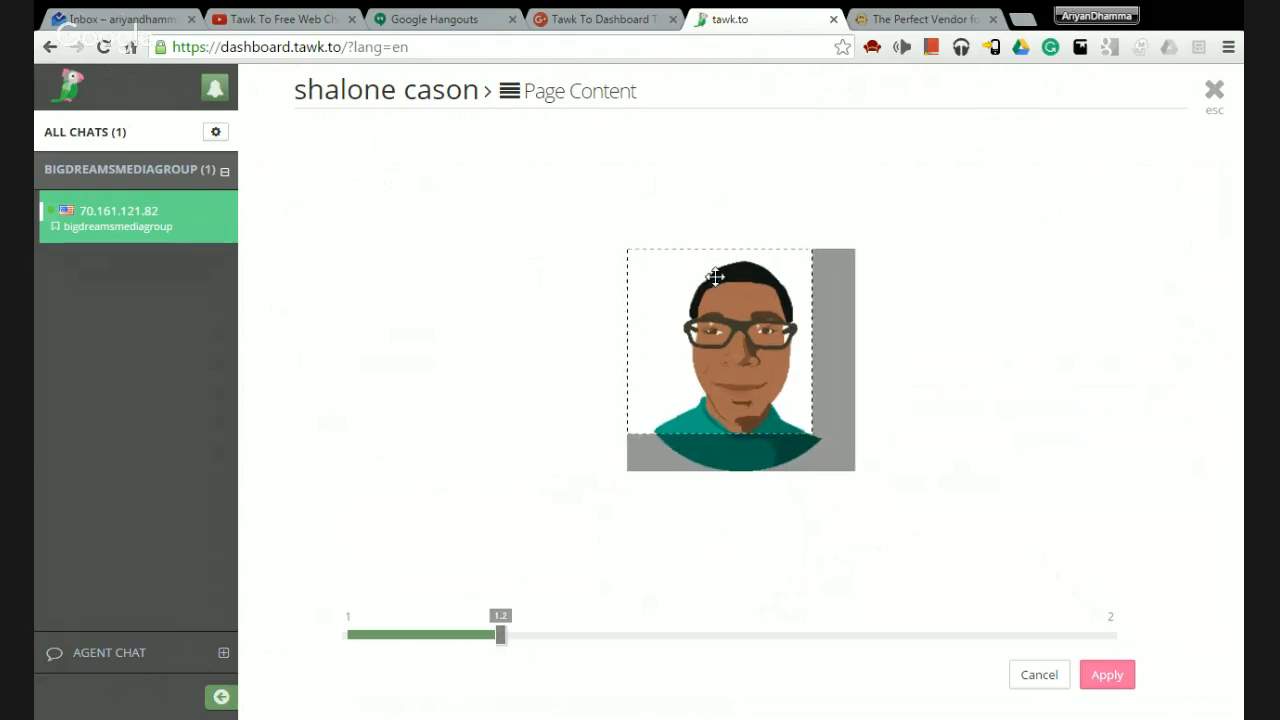
{"action": "left_click_drag", "start_coordinate": [714, 277], "coordinate": [737, 286]}
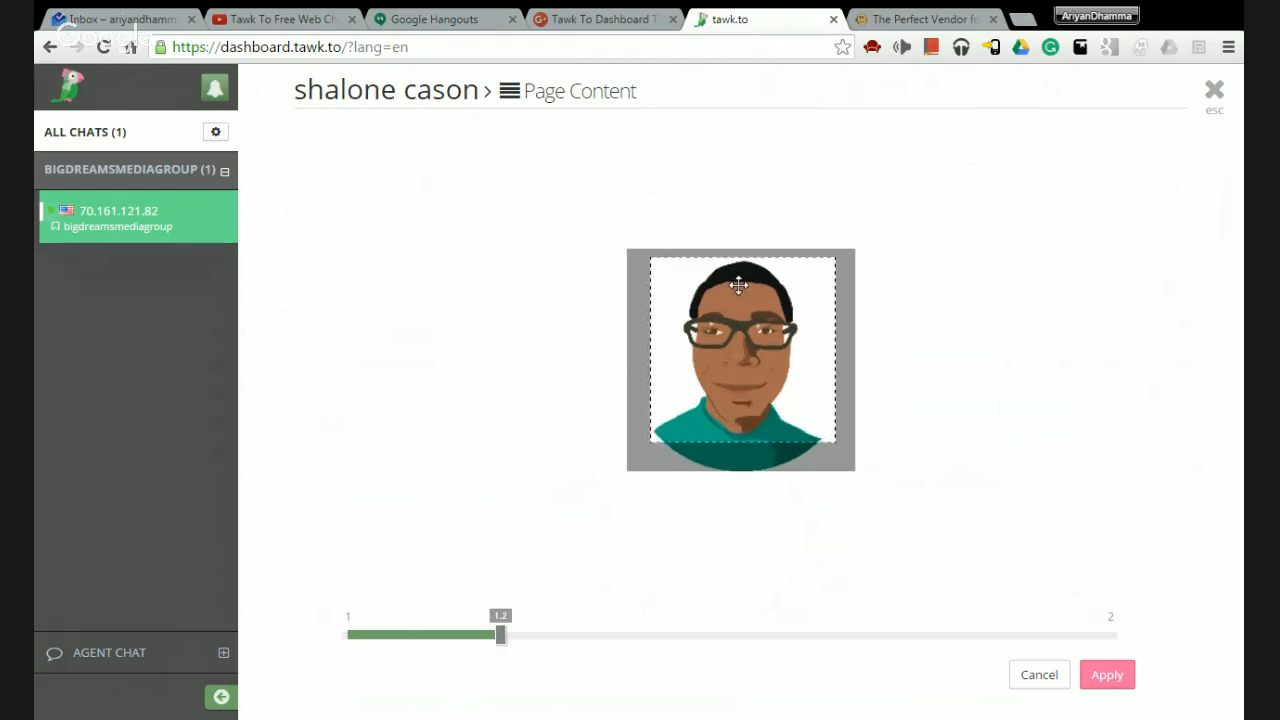
{"action": "left_click", "coordinate": [1116, 682]}
Set the slogan to 'Lorem' and the summary to 'This is a summary just to show you how the page looks'.
{"action": "left_click", "coordinate": [377, 328]}
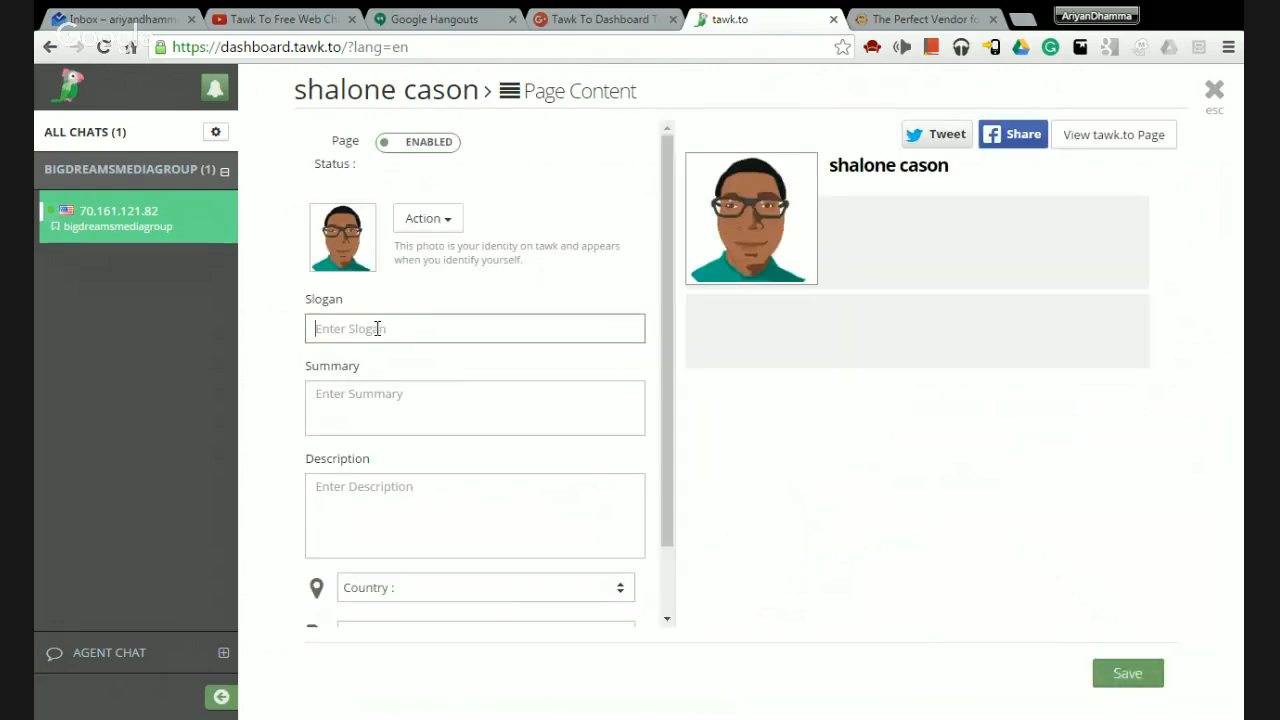
{"action": "left_click", "coordinate": [371, 400]}
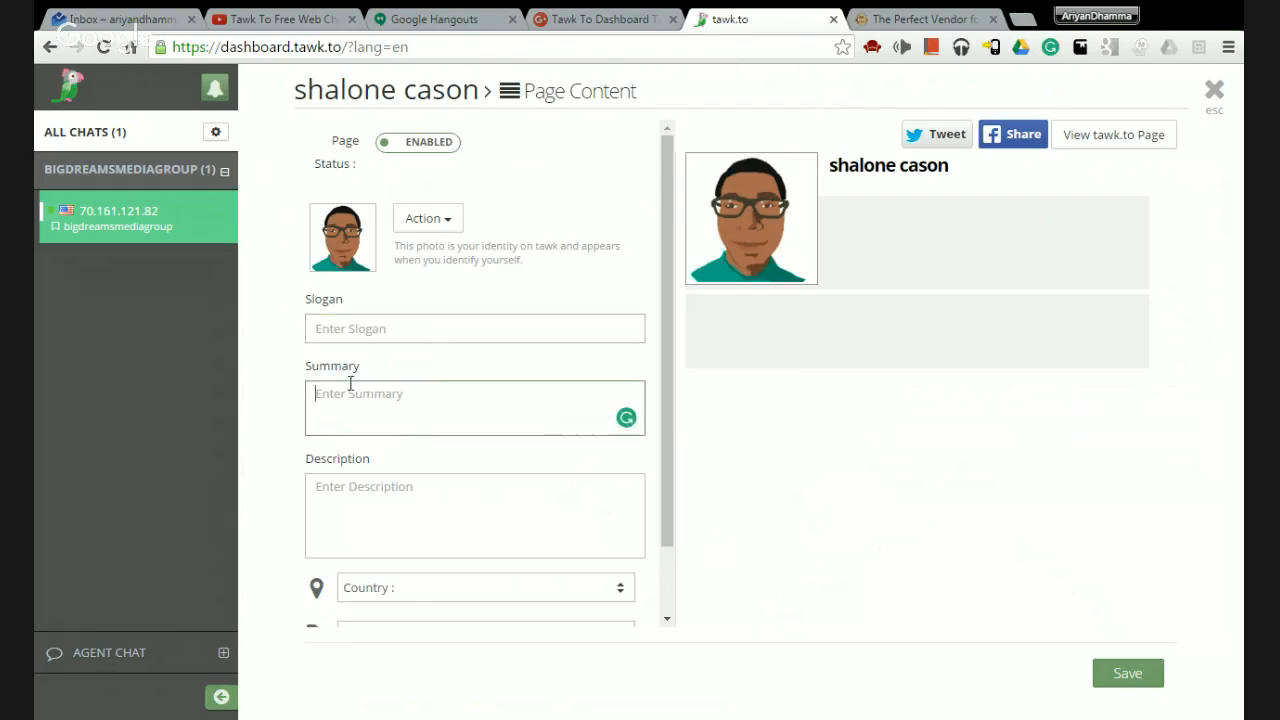
{"action": "left_click", "coordinate": [342, 330]}
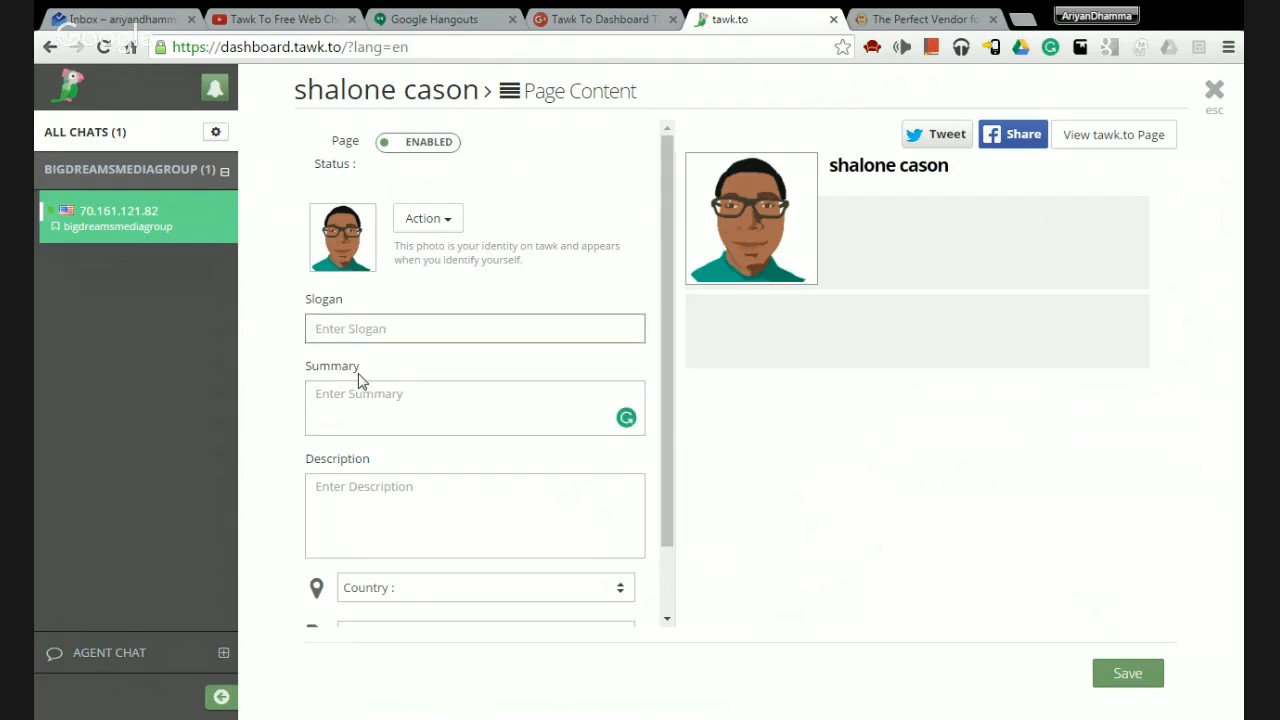
{"action": "type", "text": "Lorem Ipsum"}
{"action": "left_click", "coordinate": [357, 401]}
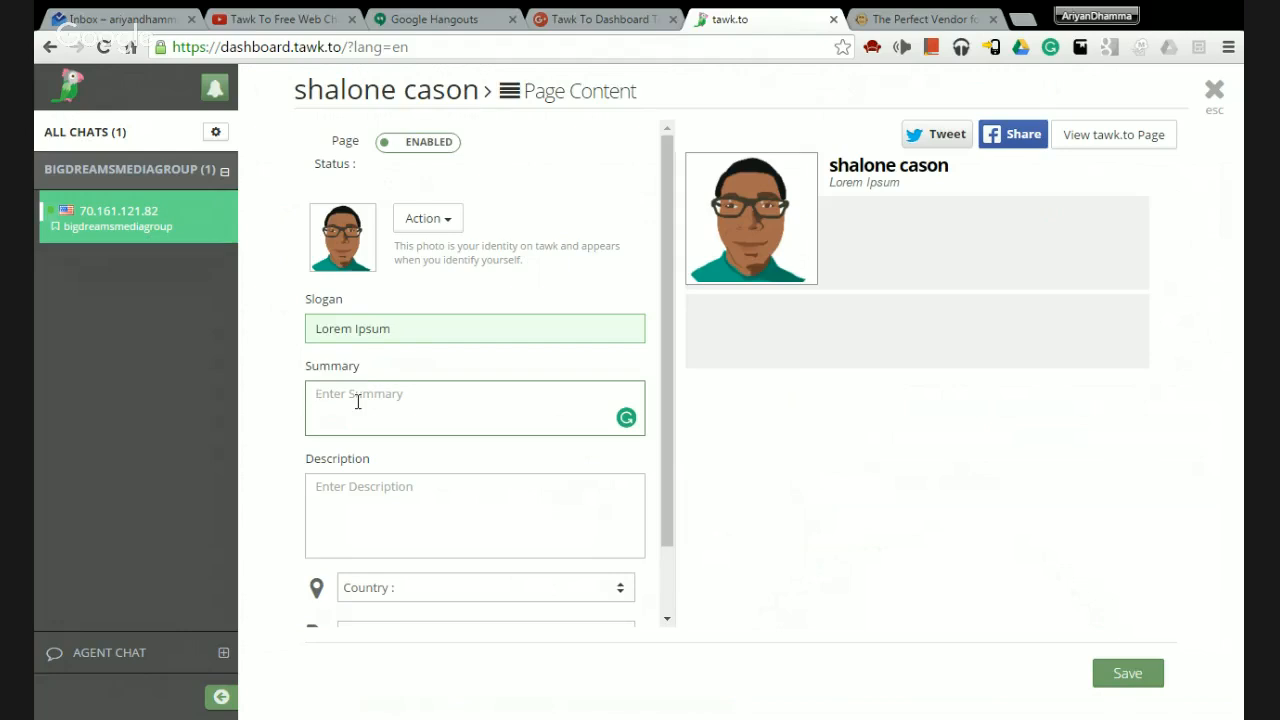
{"action": "type", "text": "This is a summary jus"}
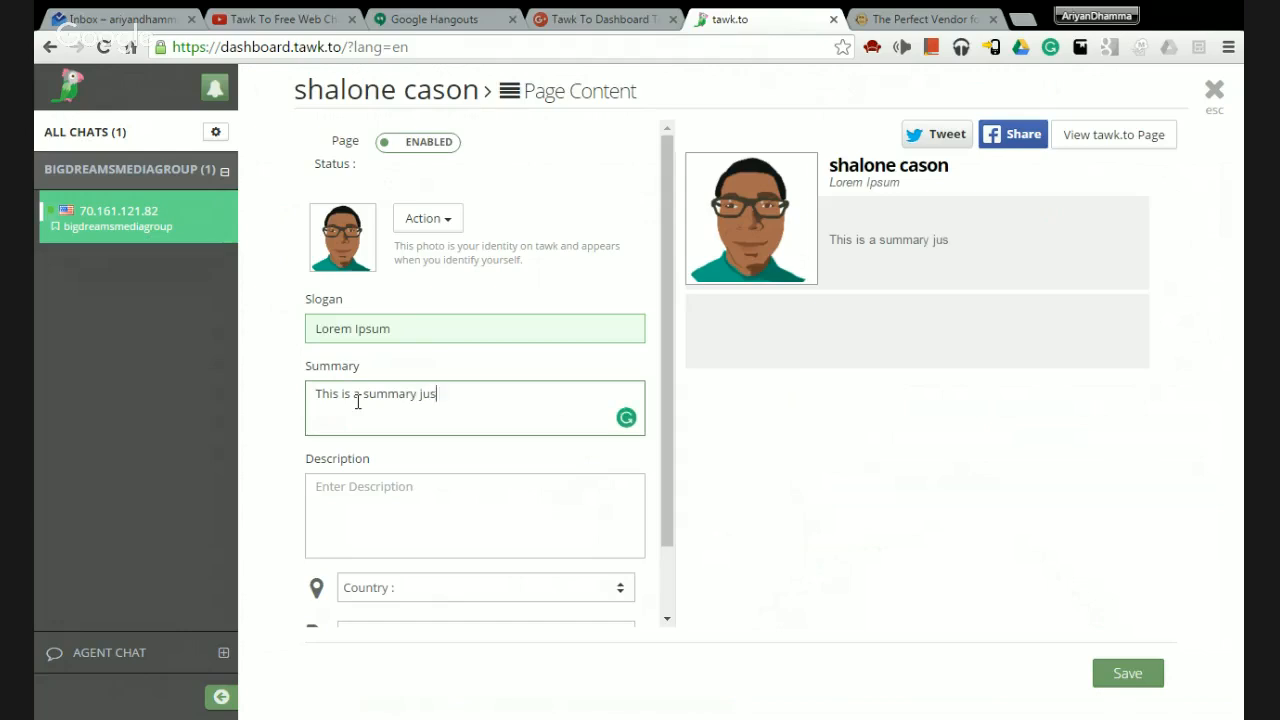
{"action": "type", "text": "t to show you"}
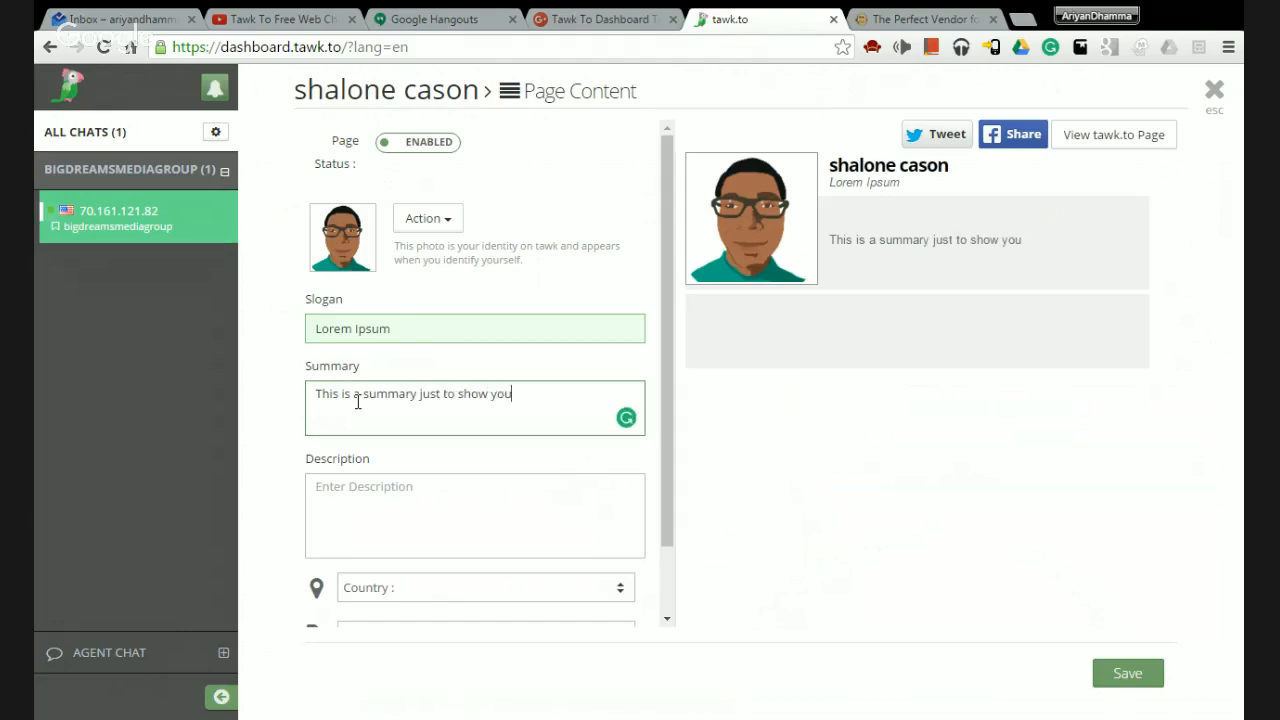
{"action": "type", "text": " how the page looks."}
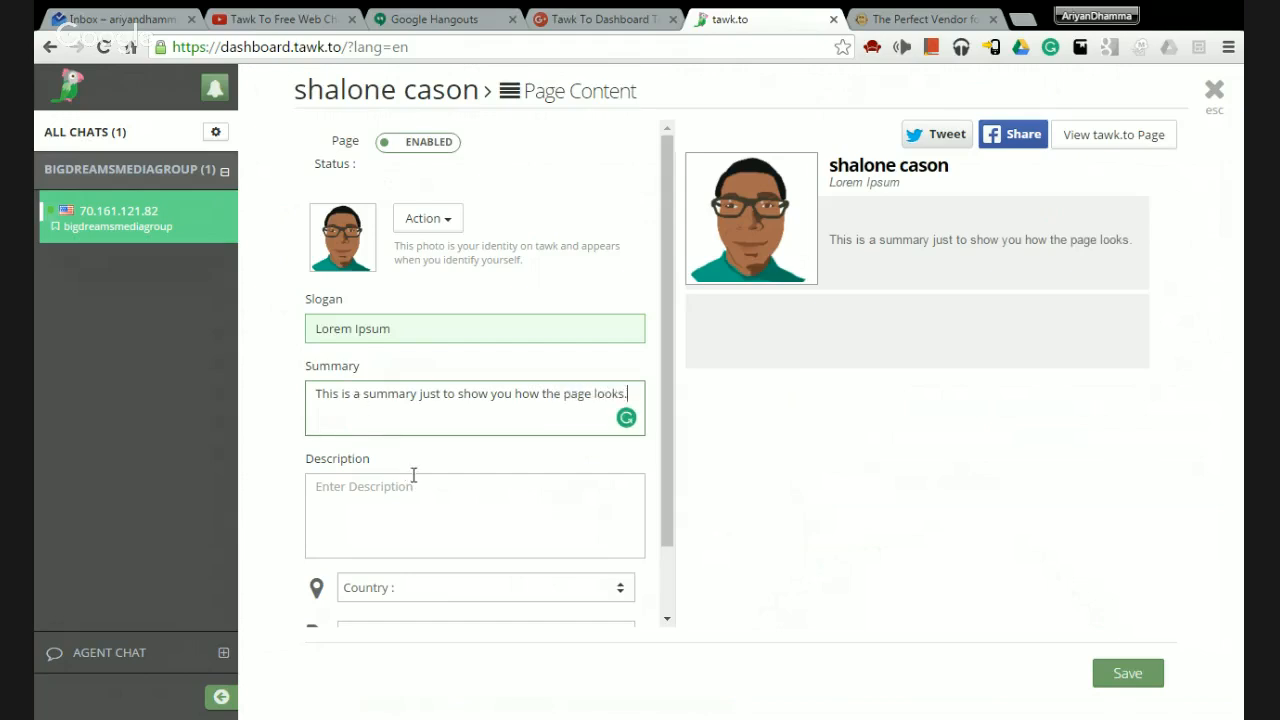
Enter the description 'This is a description for fun and a tutorial. Yay!'.
{"action": "left_click", "coordinate": [413, 476]}
{"action": "scroll", "coordinate": [414, 477], "scroll_direction": "down", "scroll_amount": 2}
{"action": "type", "text": "This"}
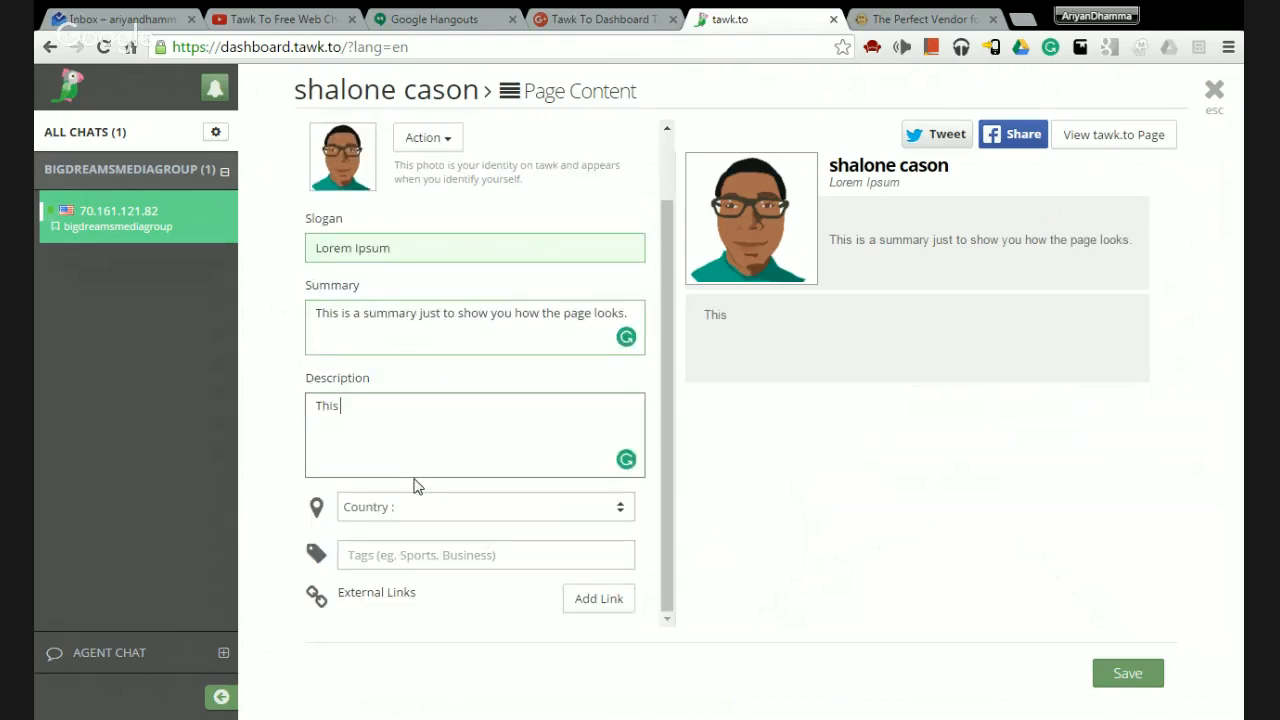
{"action": "type", "text": " is a description for"}
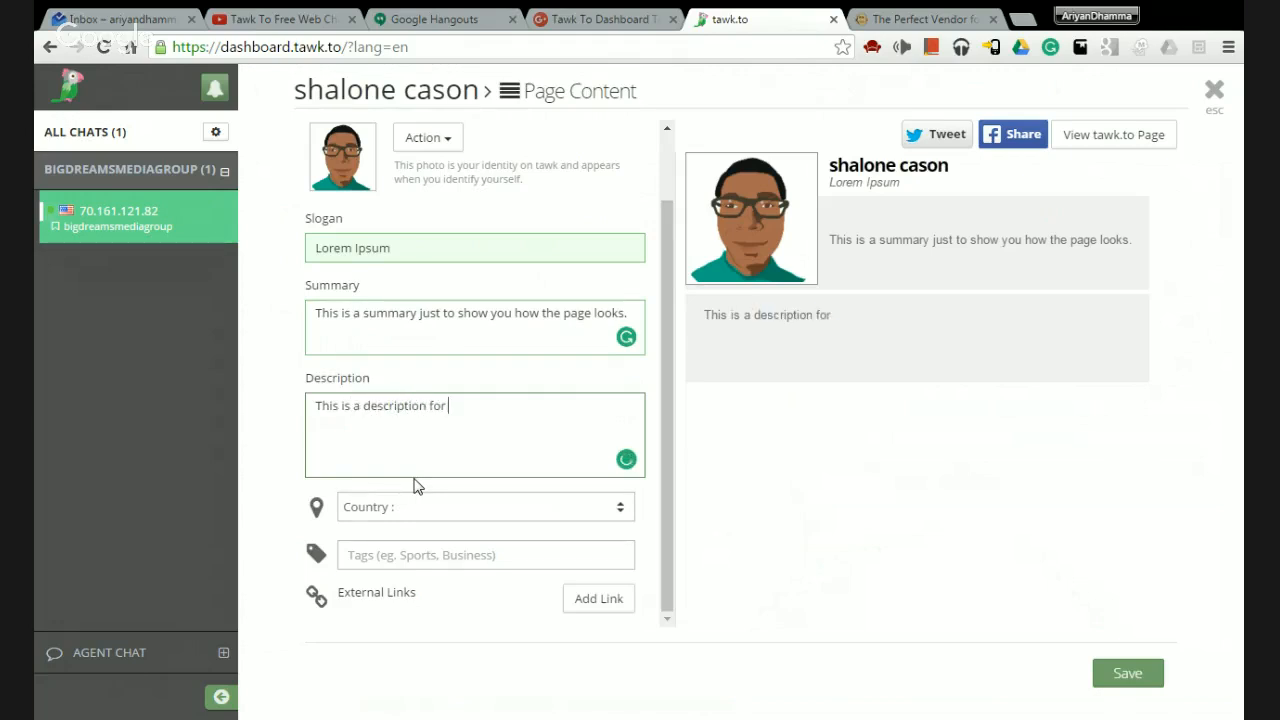
{"action": "type", "text": " fun and a tutorial"}
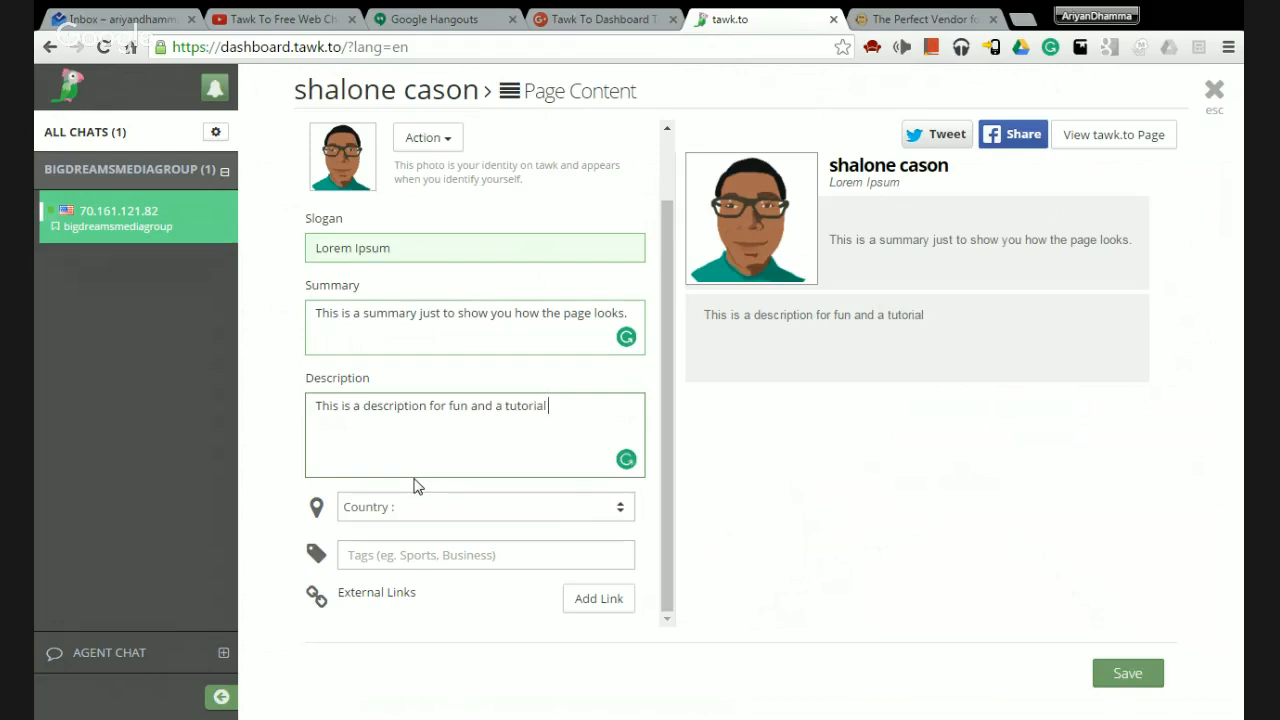
{"action": "type", "text": ". Yay!"}
Set the country to United States and the city to Chesapeake, VA via the 'Chesa' autocomplete.
{"action": "left_click", "coordinate": [475, 505]}
{"action": "left_click", "coordinate": [442, 537]}
{"action": "scroll", "coordinate": [440, 498], "scroll_direction": "down", "scroll_amount": 1}
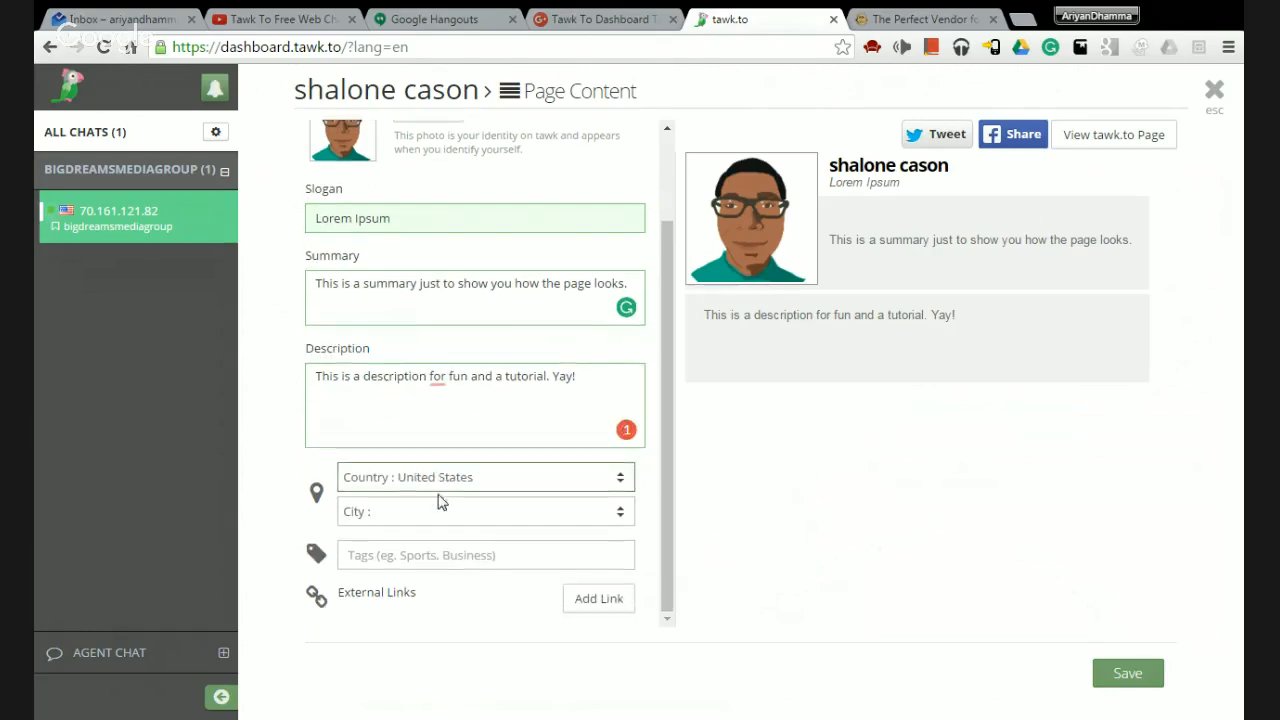
{"action": "left_click", "coordinate": [449, 507]}
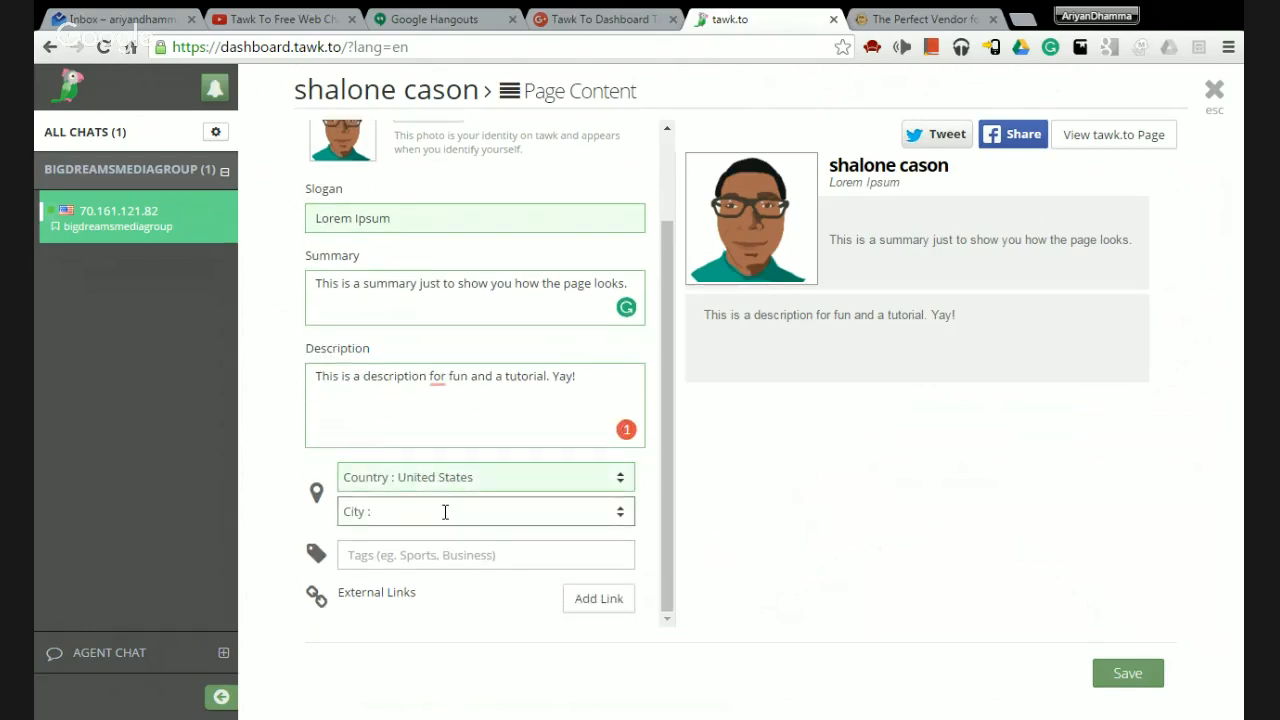
{"action": "type", "text": "Chesa"}
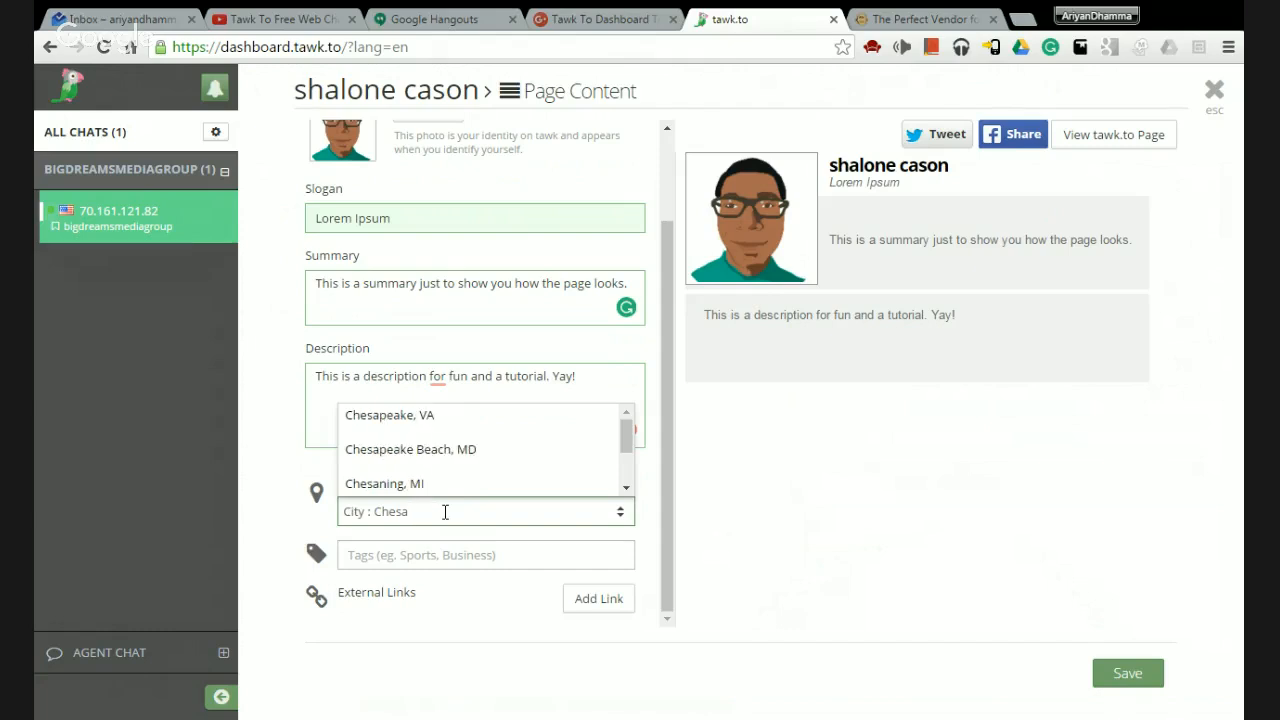
{"action": "left_click", "coordinate": [409, 420]}
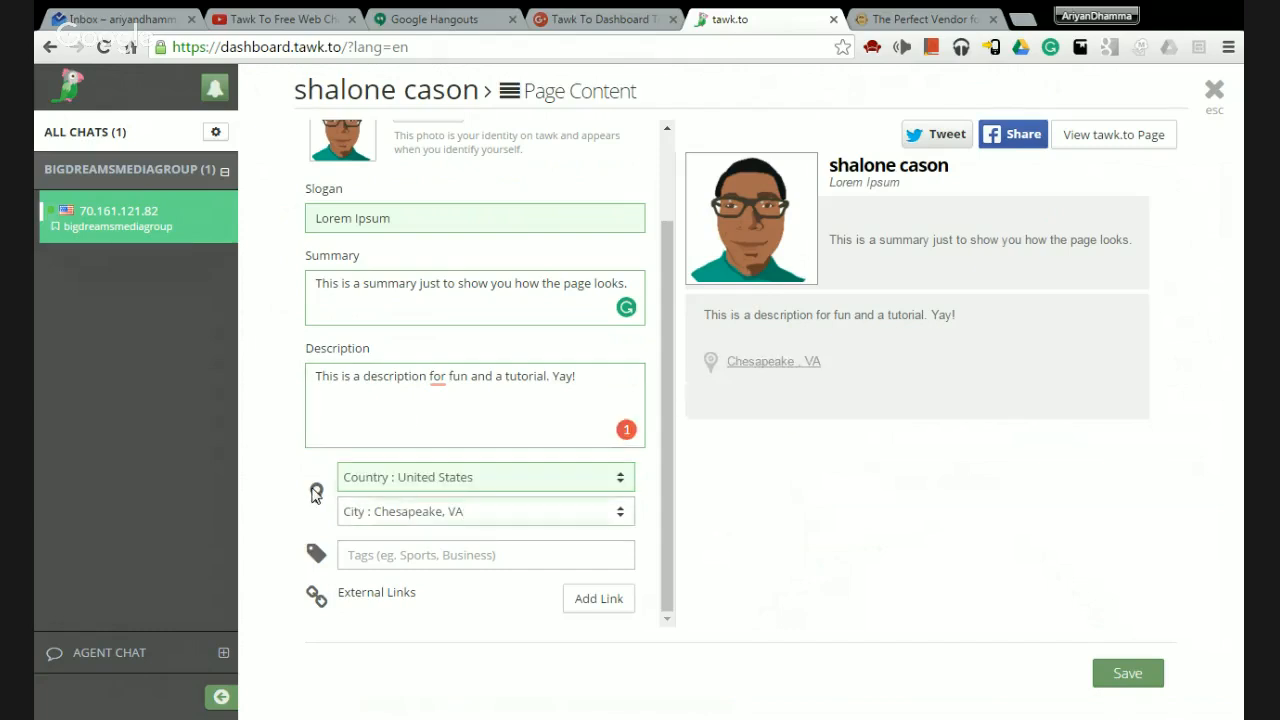
{"action": "left_click", "coordinate": [430, 562]}
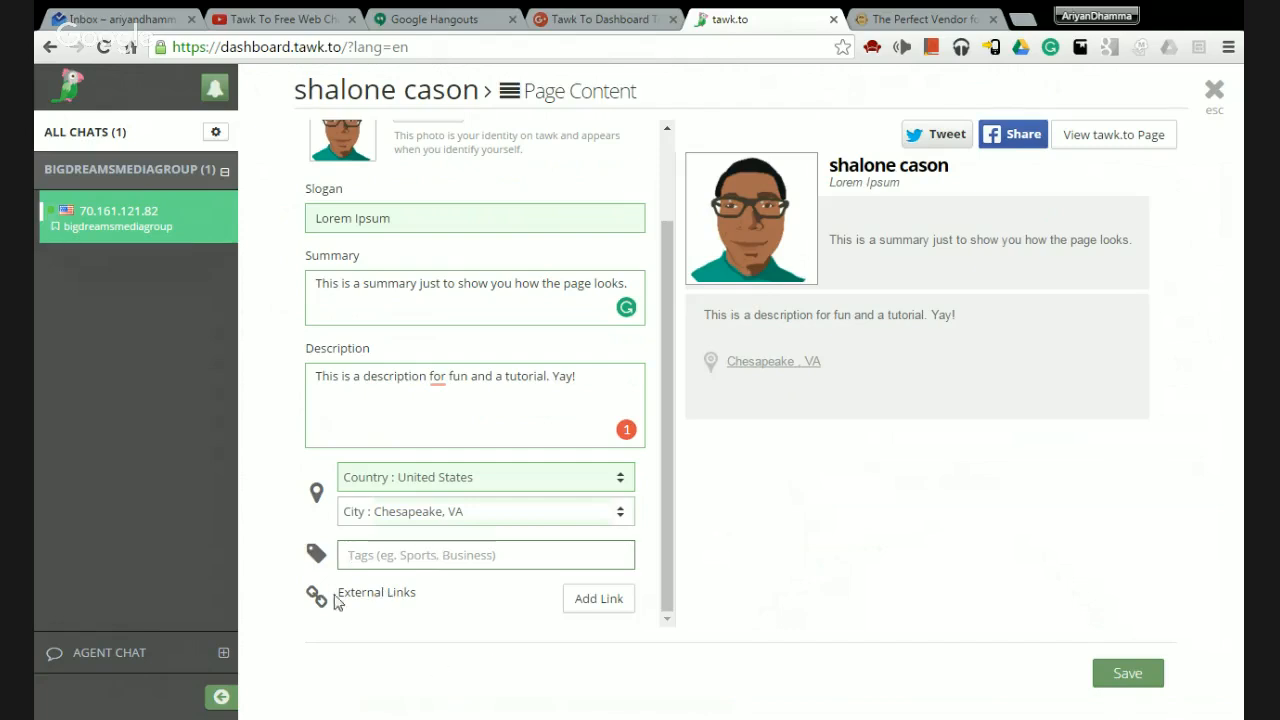
Add an external link field and enter the personal website address without a prefix.
{"action": "left_click", "coordinate": [599, 606]}
{"action": "scroll", "coordinate": [512, 606], "scroll_direction": "down", "scroll_amount": 1}
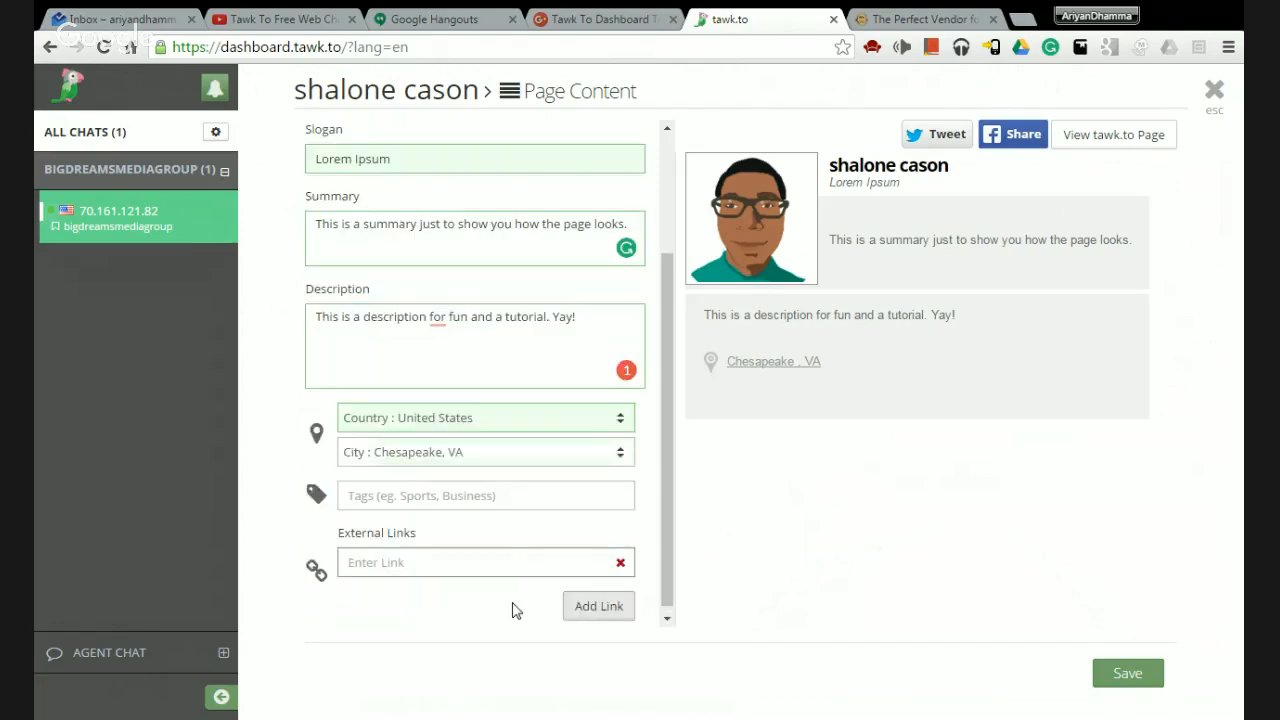
{"action": "left_click", "coordinate": [509, 555]}
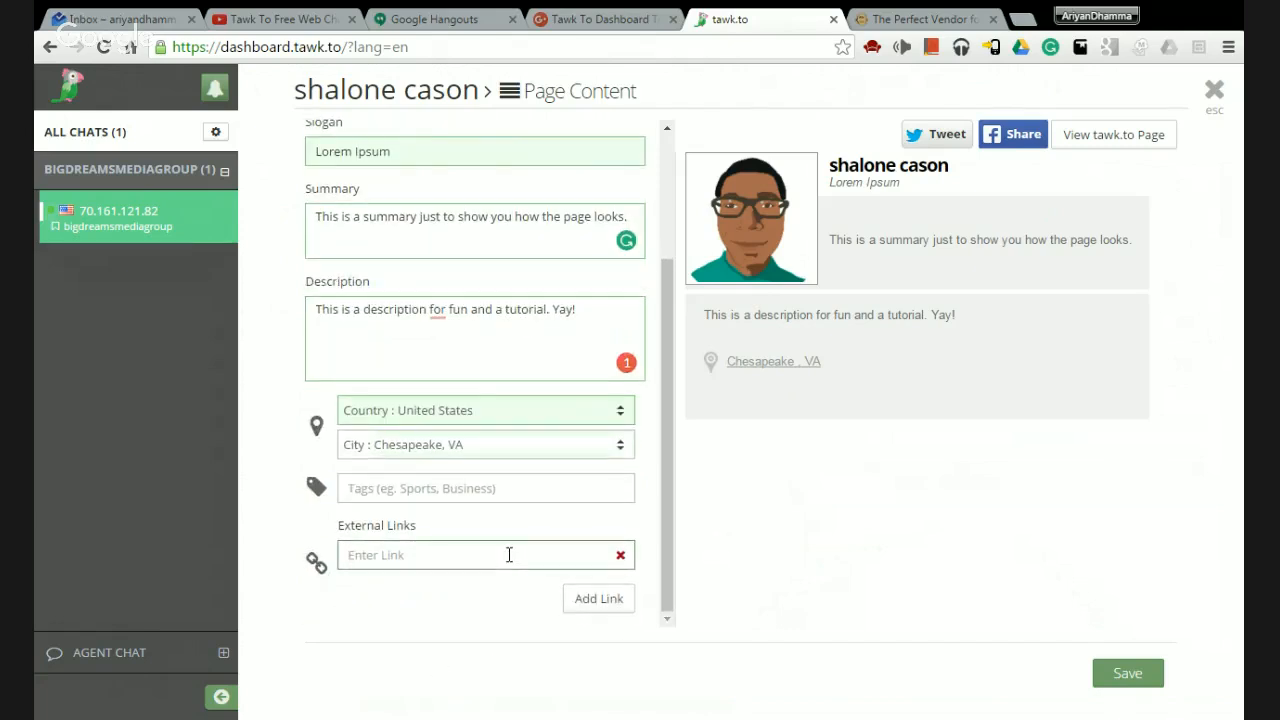
{"action": "type", "text": "shalonecason.com"}
{"action": "left_click", "coordinate": [598, 598]}
{"action": "scroll", "coordinate": [508, 560], "scroll_direction": "down", "scroll_amount": 1}
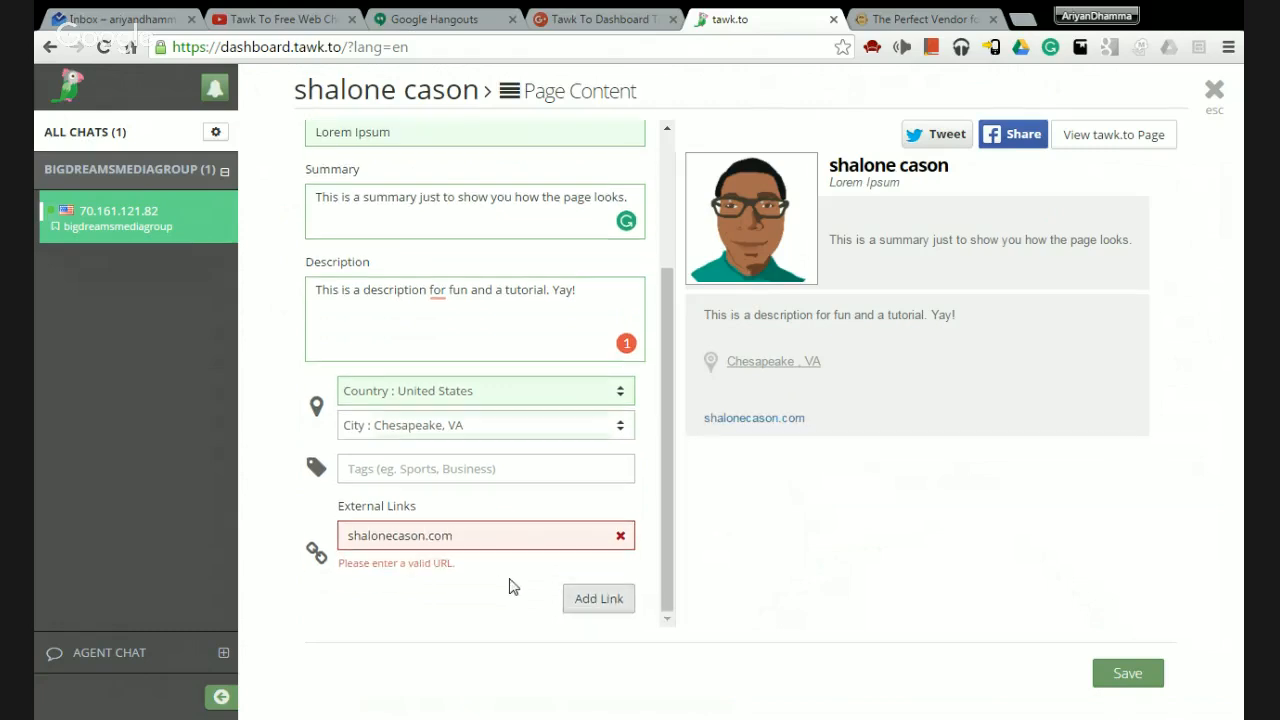
{"action": "left_click", "coordinate": [509, 533]}
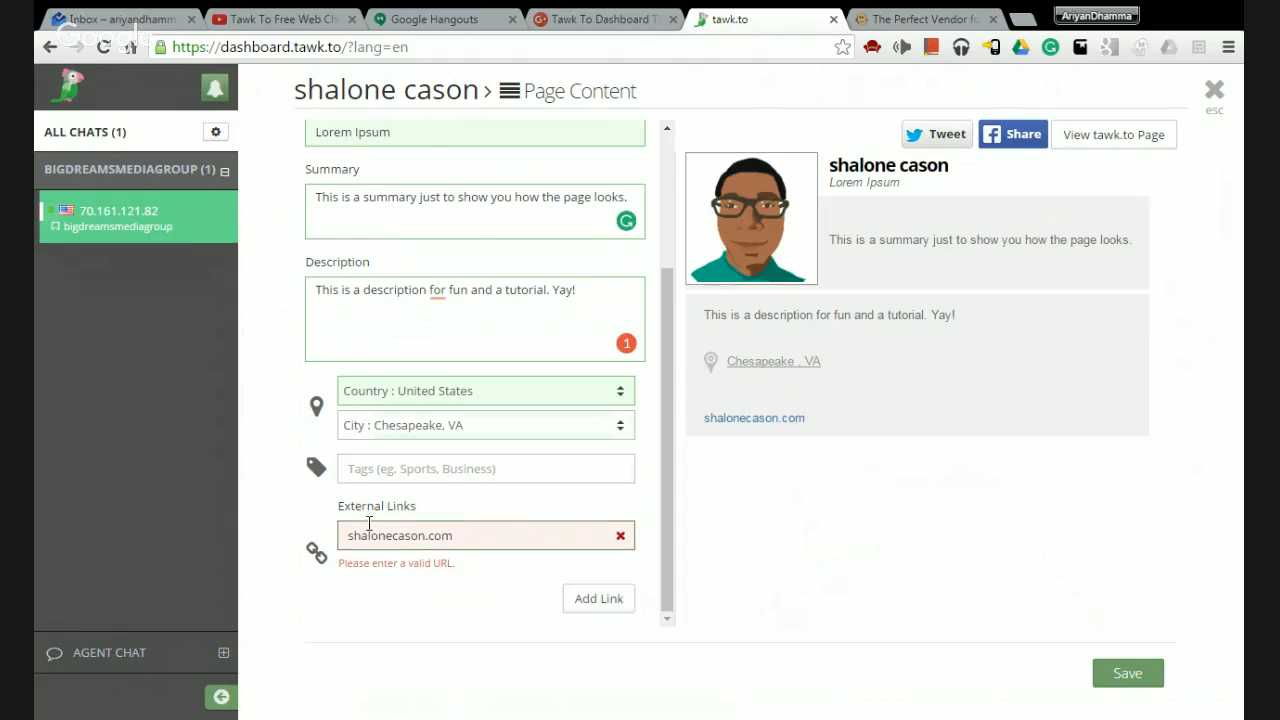
{"action": "type", "text": "https"}
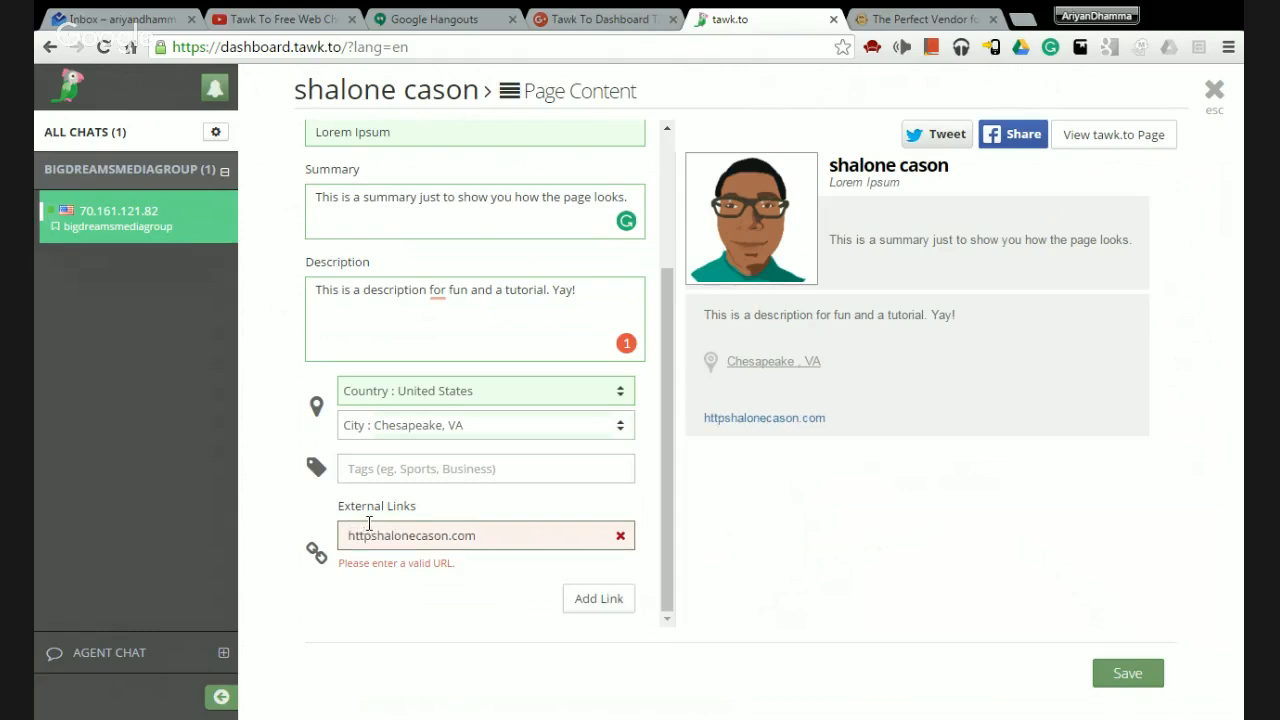
{"action": "key", "text": "BackSpace"}
{"action": "type", "text": "://"}
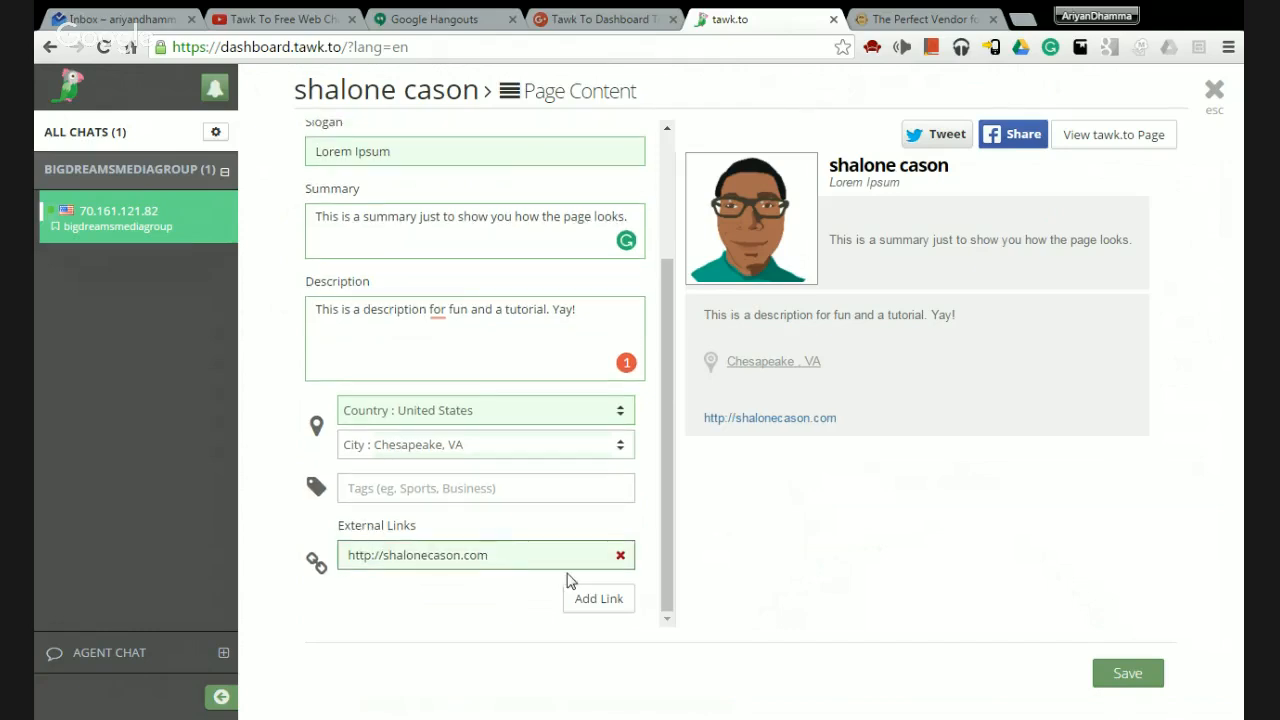
{"action": "left_click", "coordinate": [583, 600]}
{"action": "scroll", "coordinate": [510, 562], "scroll_direction": "down", "scroll_amount": 1}
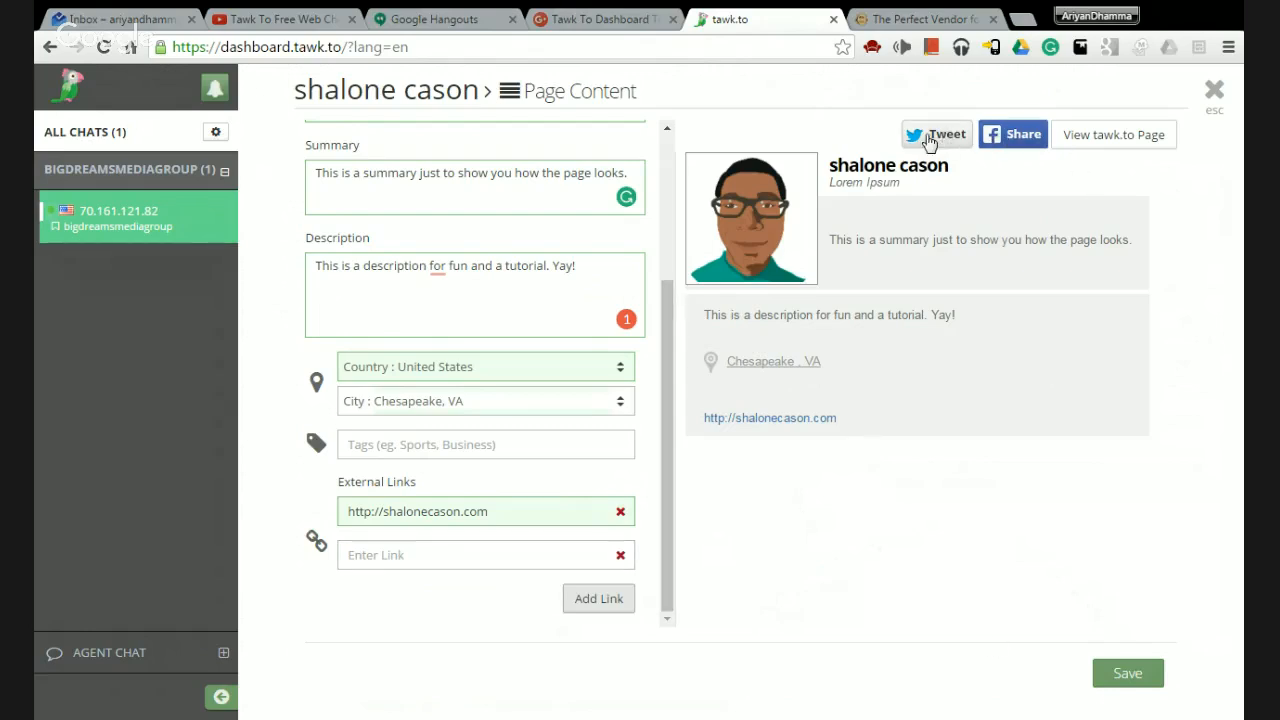
{"action": "scroll", "coordinate": [497, 378], "scroll_direction": "up", "scroll_amount": 4}
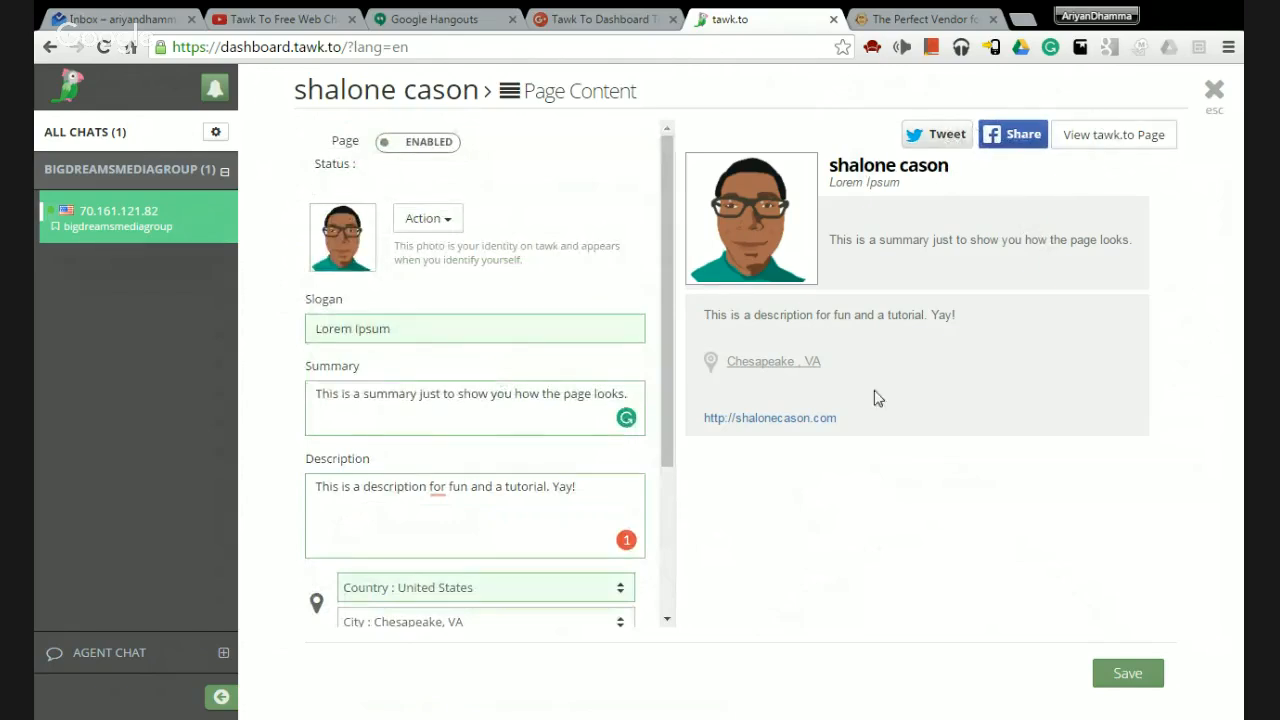
Save the profile details, close the editor, and dismiss the page-not-found preview tabs.
{"action": "left_click", "coordinate": [1127, 673]}
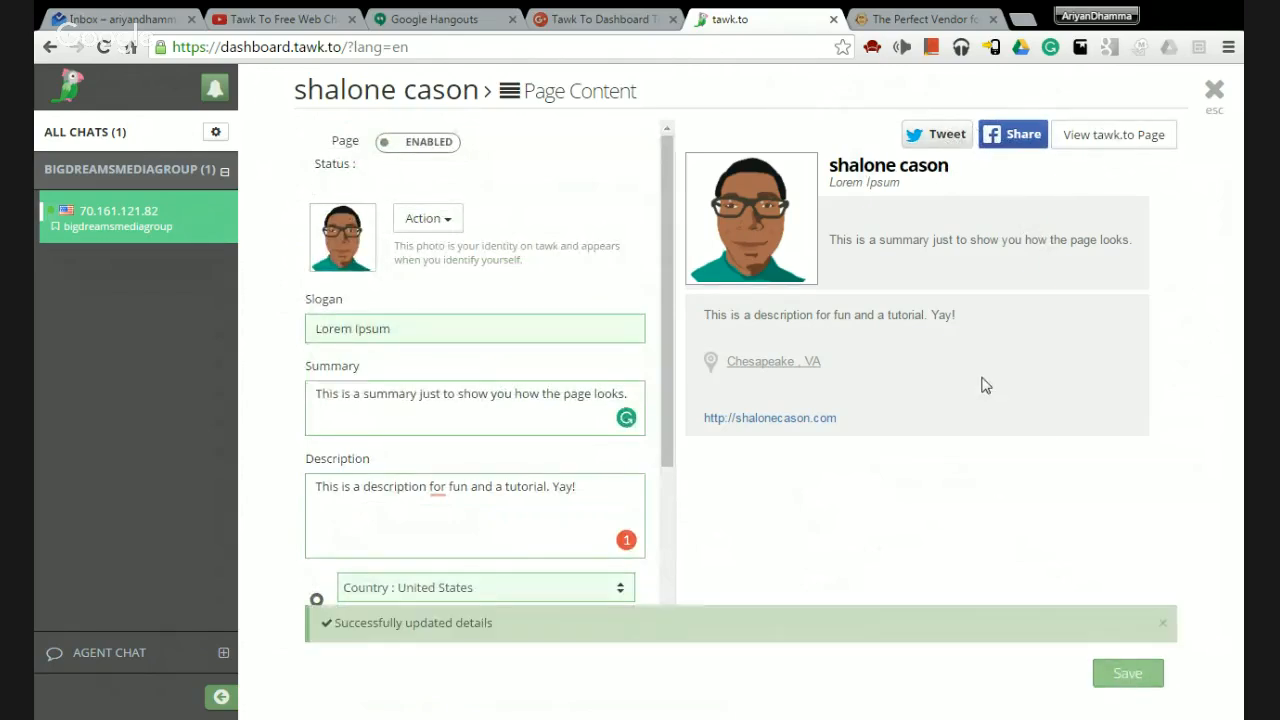
{"action": "left_click", "coordinate": [1137, 137]}
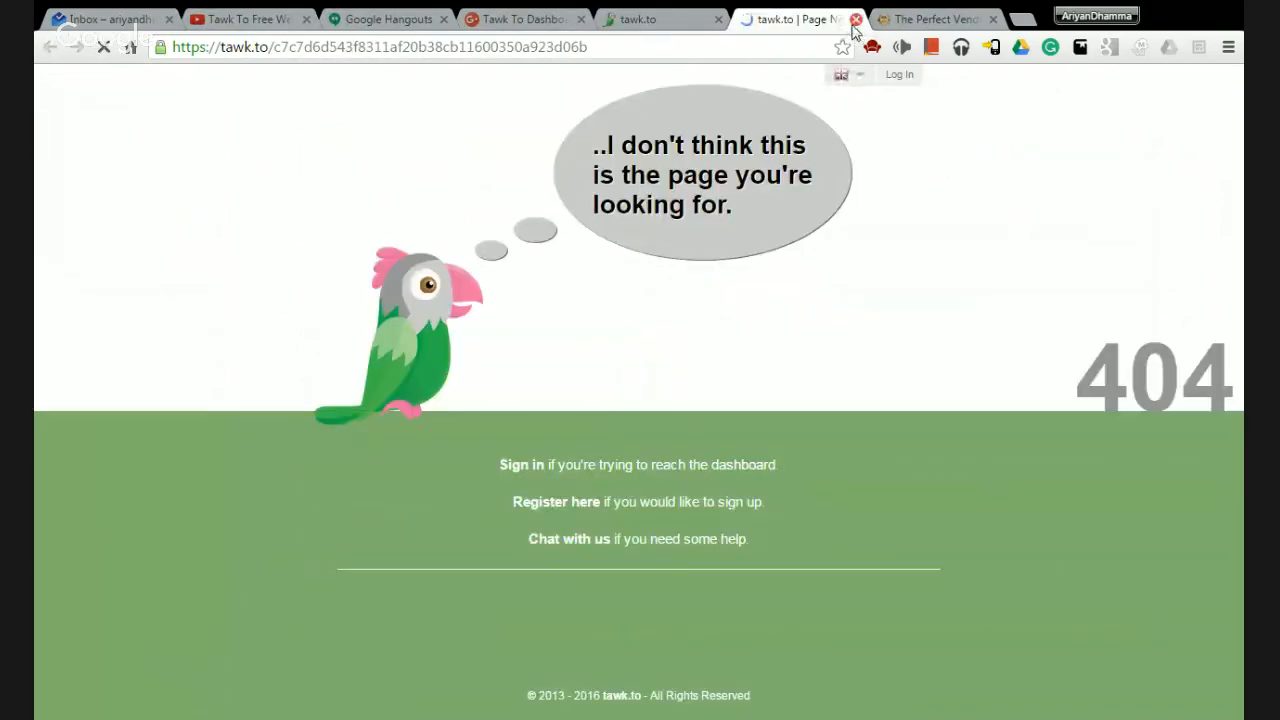
{"action": "left_click", "coordinate": [855, 19]}
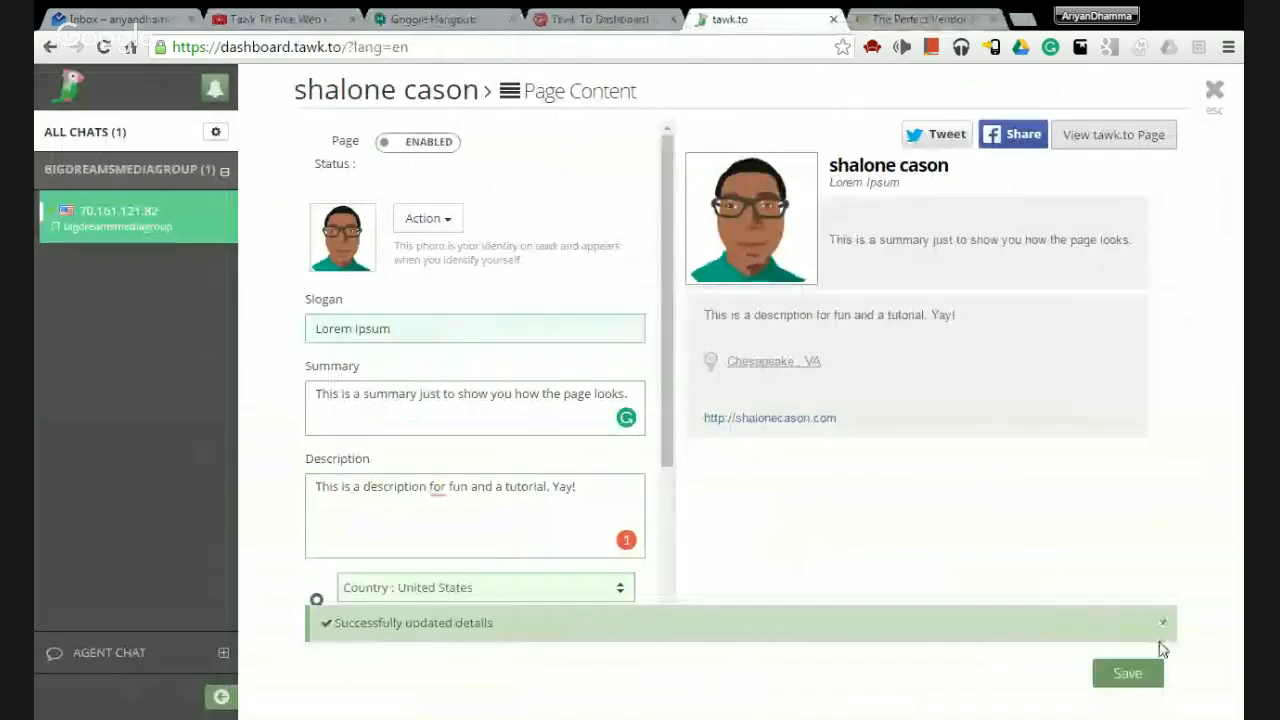
{"action": "left_click", "coordinate": [1213, 92]}
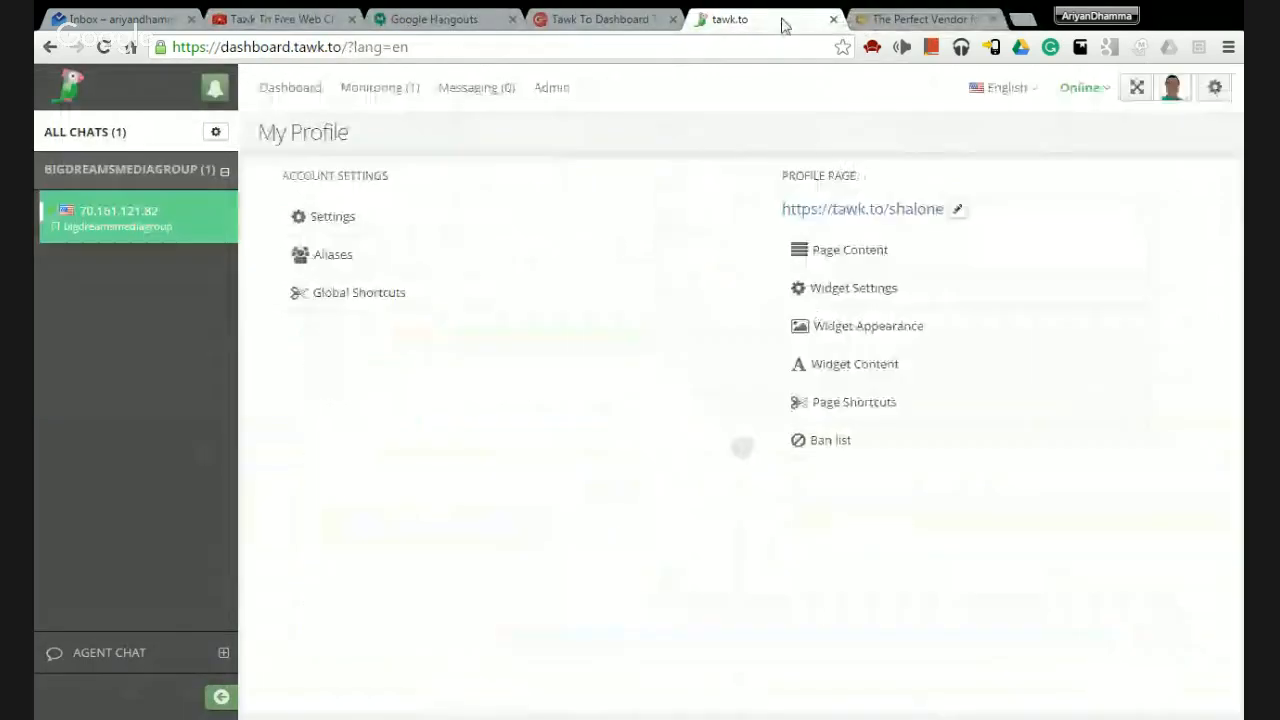
{"action": "left_click", "coordinate": [840, 214]}
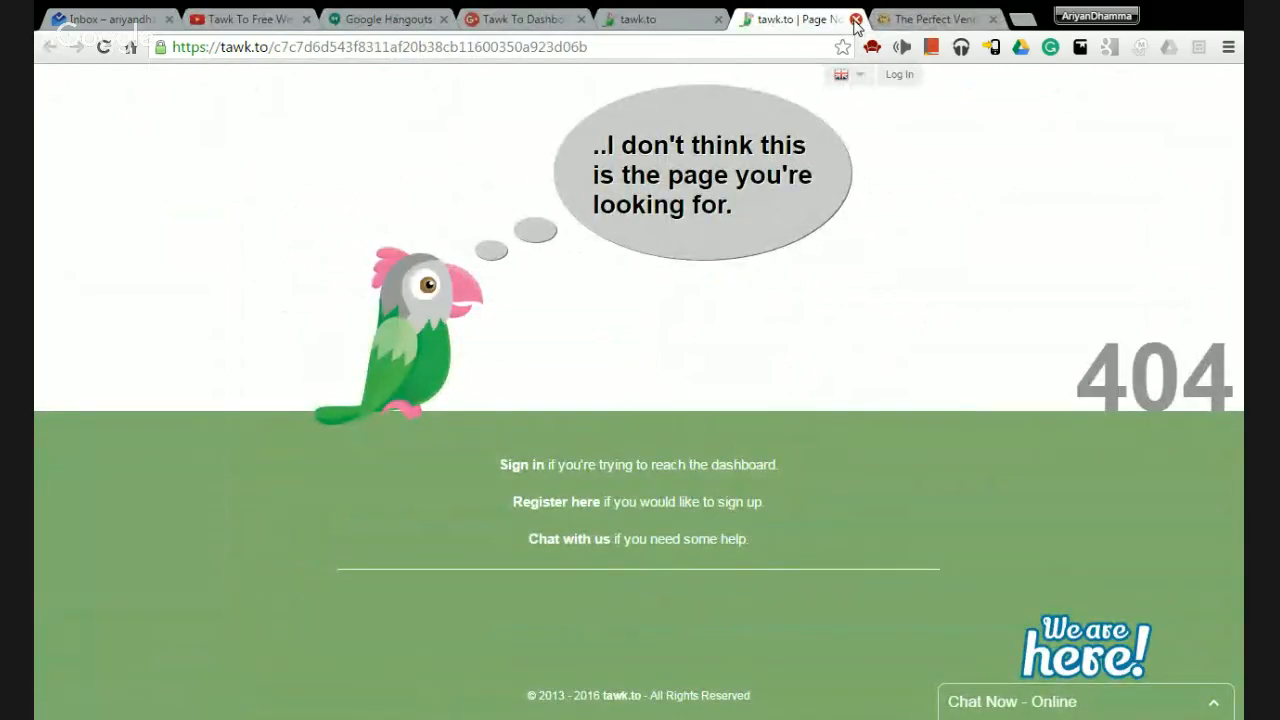
{"action": "left_click", "coordinate": [856, 20]}
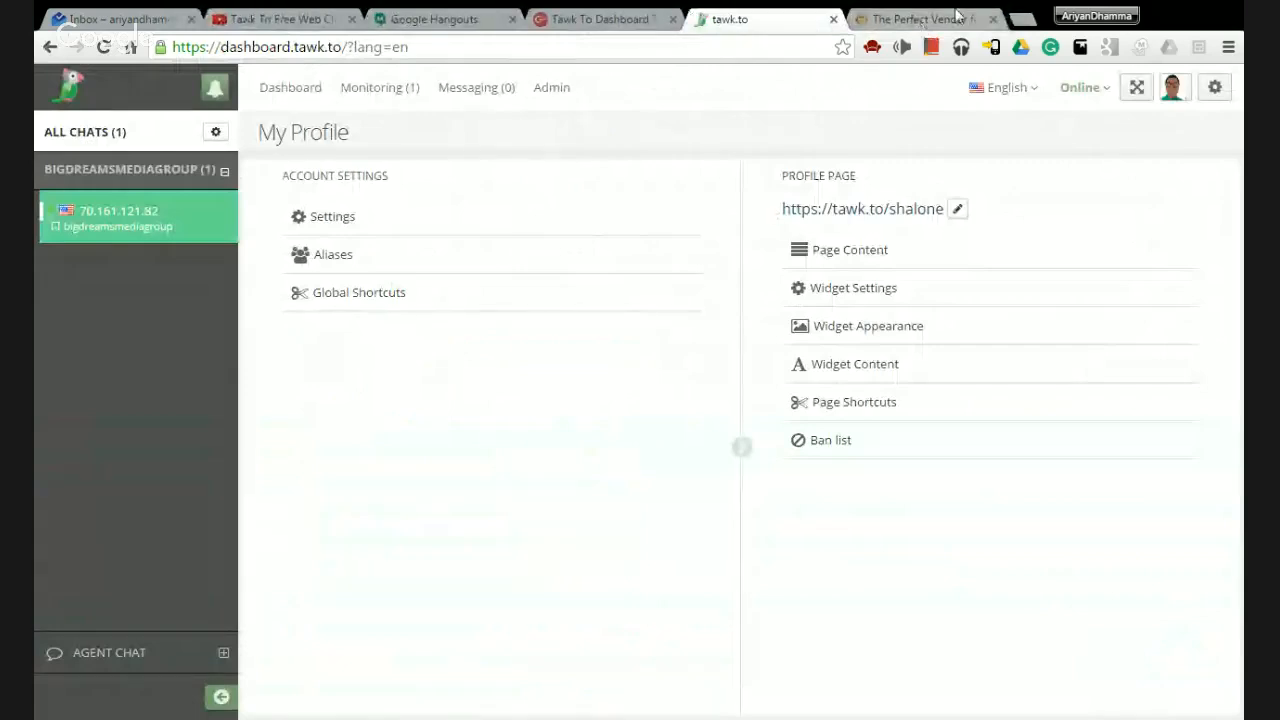
Load the tawk.to profile page address in a new tab, review it, and return to the dashboard.
{"action": "left_click", "coordinate": [1020, 20]}
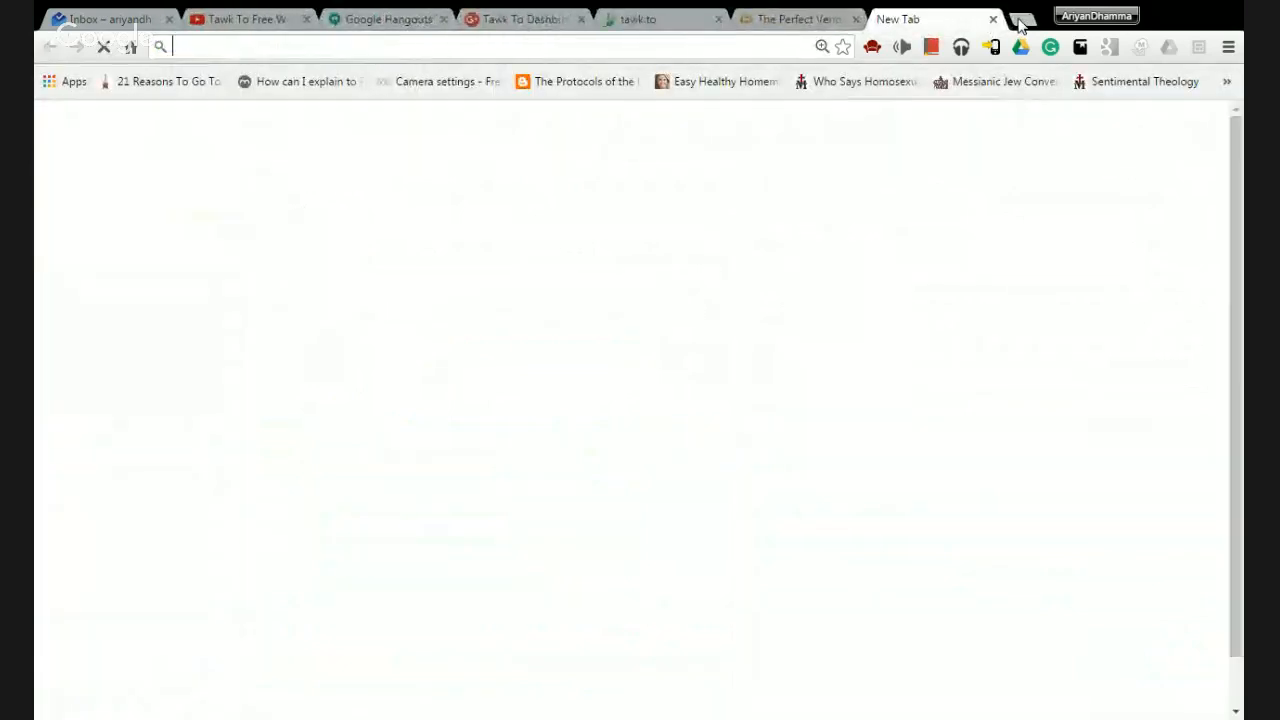
{"action": "type", "text": "tawk"}
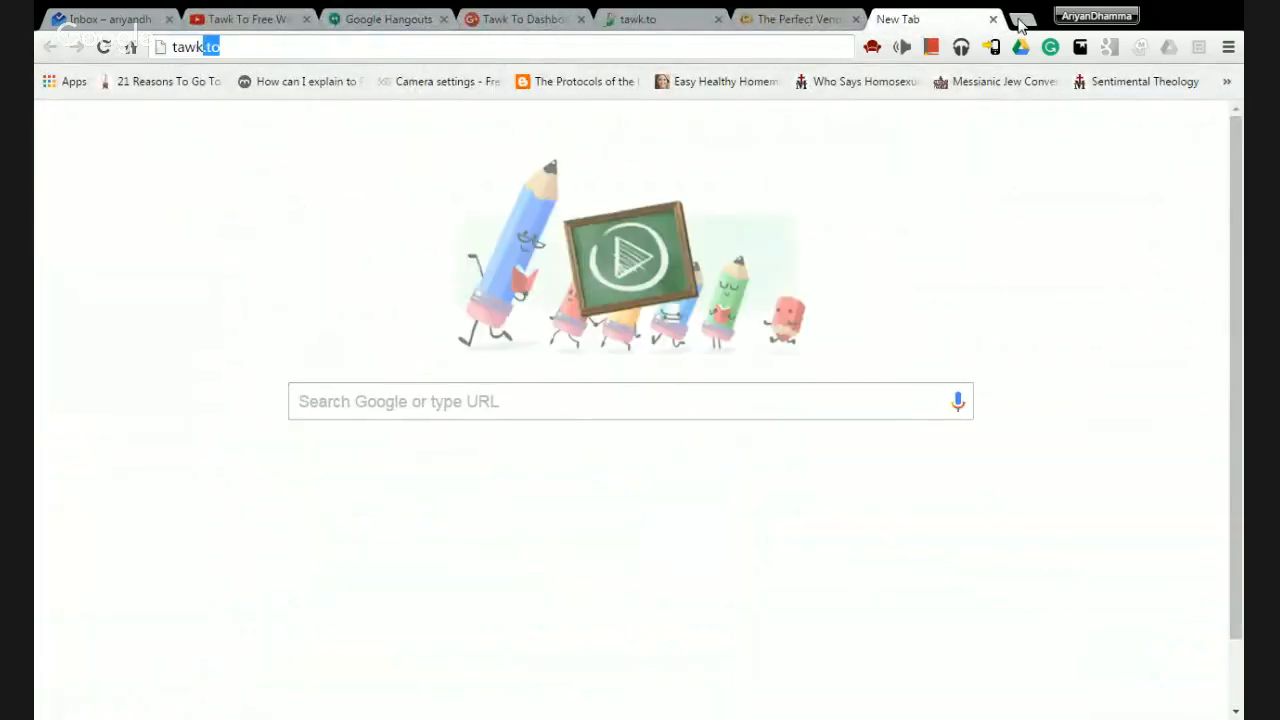
{"action": "type", "text": ".to/shalone"}
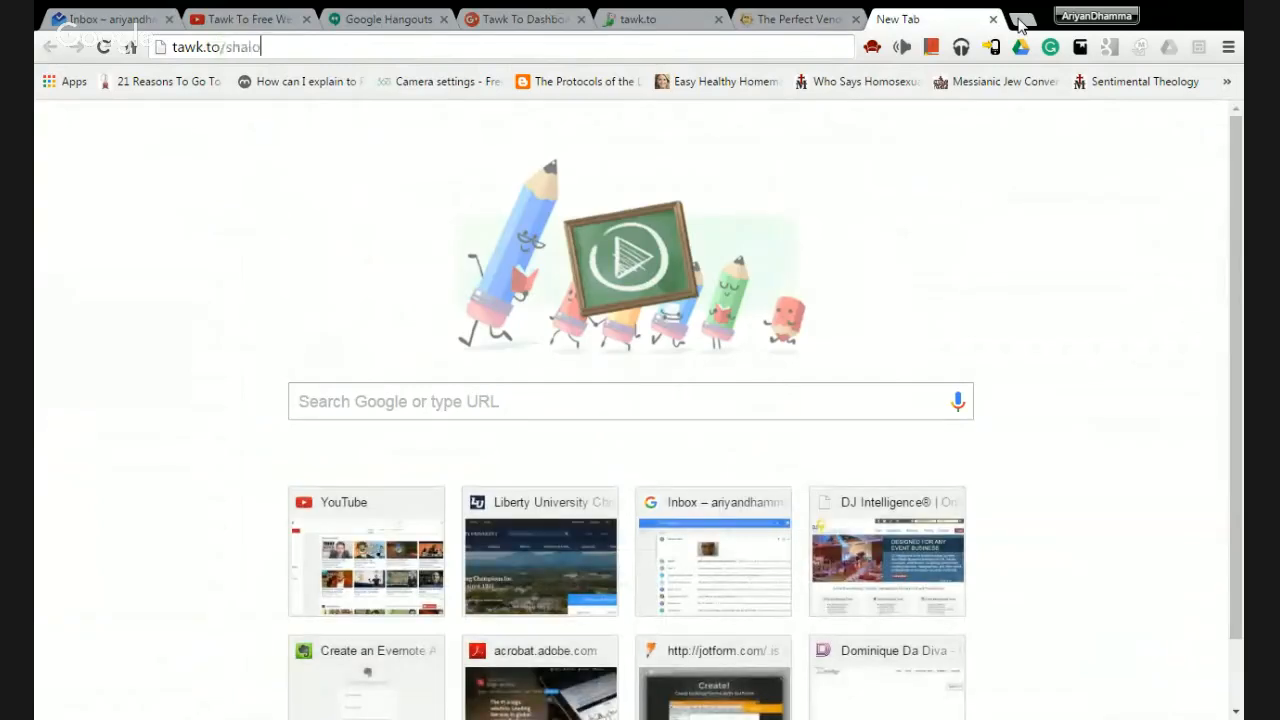
{"action": "key", "text": "Return"}
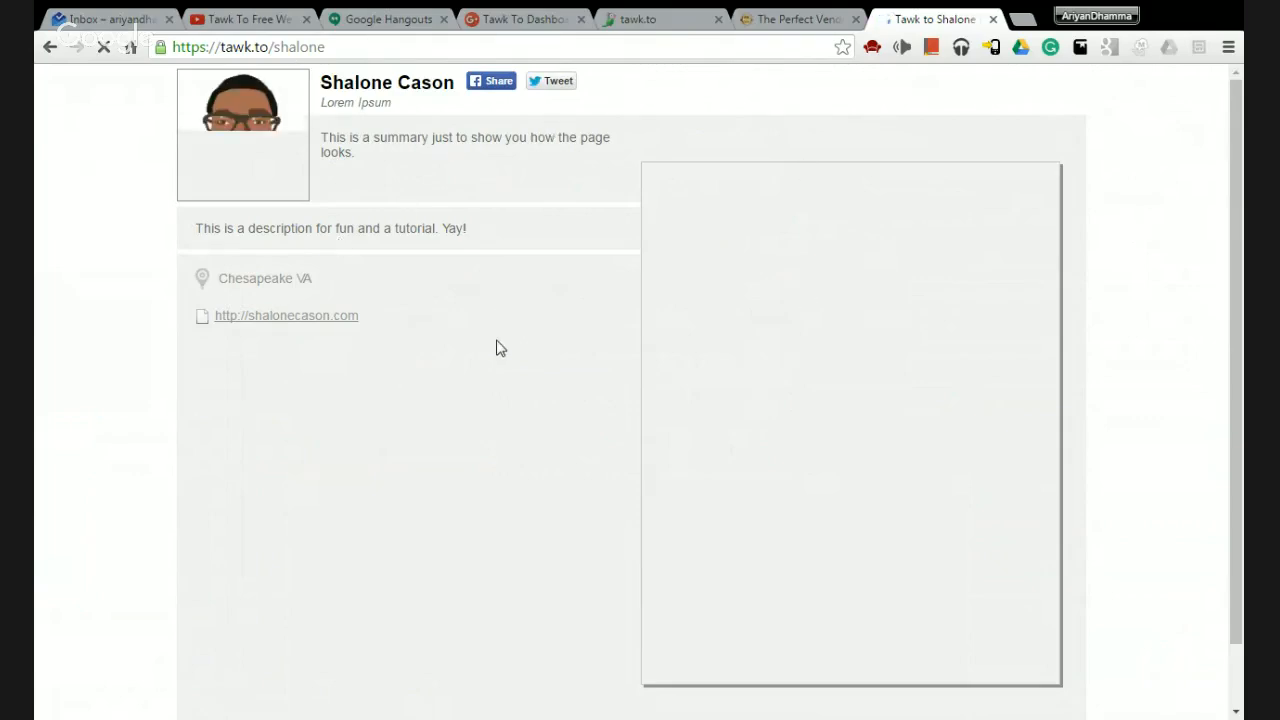
{"action": "scroll", "coordinate": [591, 288], "scroll_direction": "down", "scroll_amount": 1}
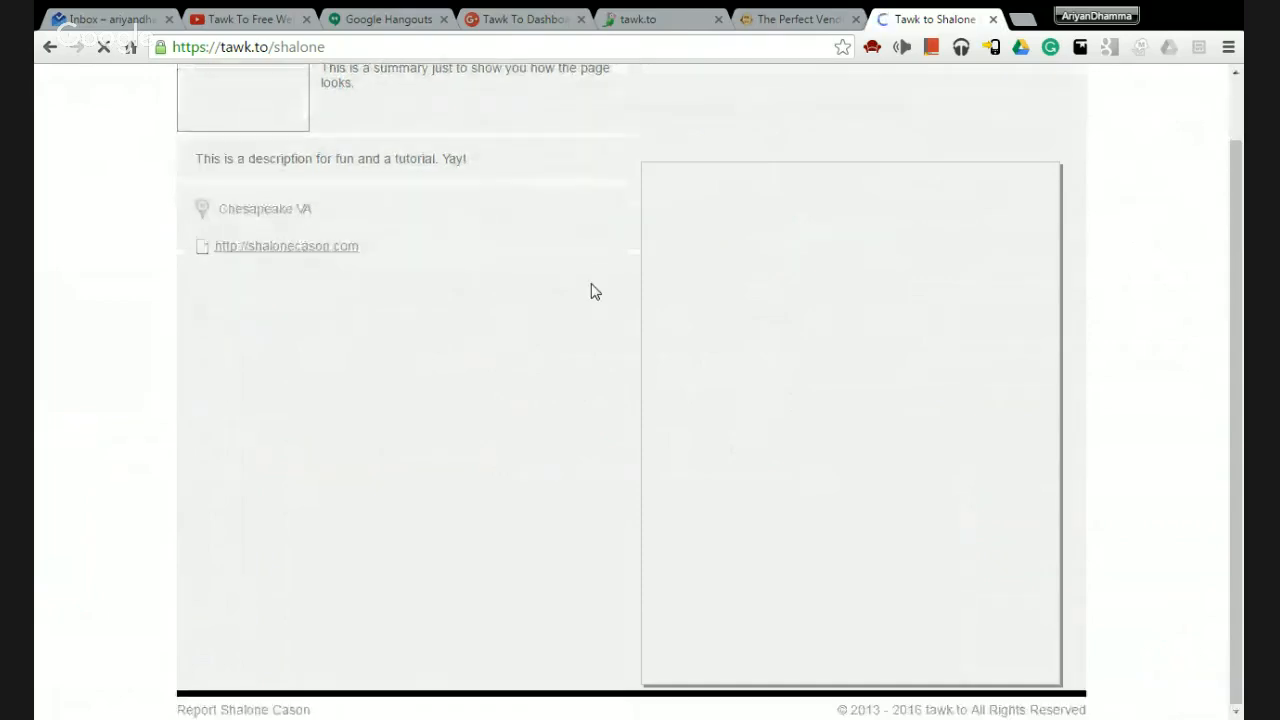
{"action": "scroll", "coordinate": [591, 291], "scroll_direction": "up", "scroll_amount": 1}
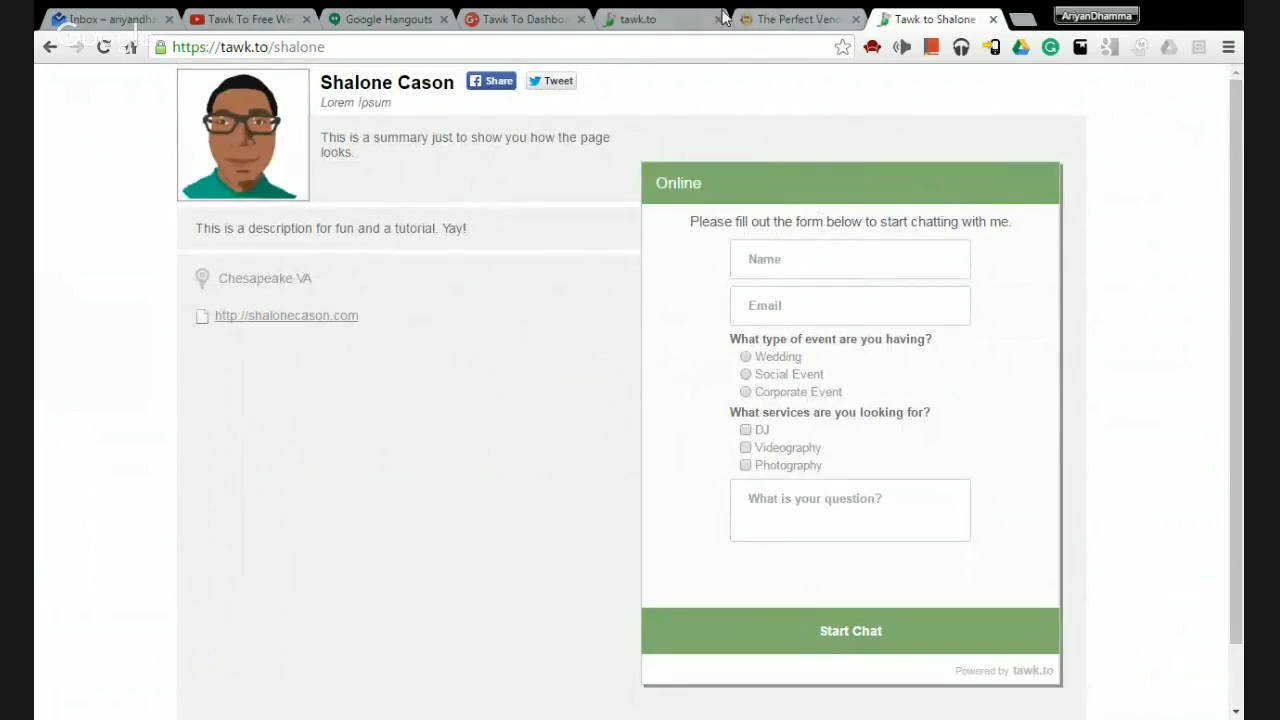
{"action": "left_click", "coordinate": [645, 19]}
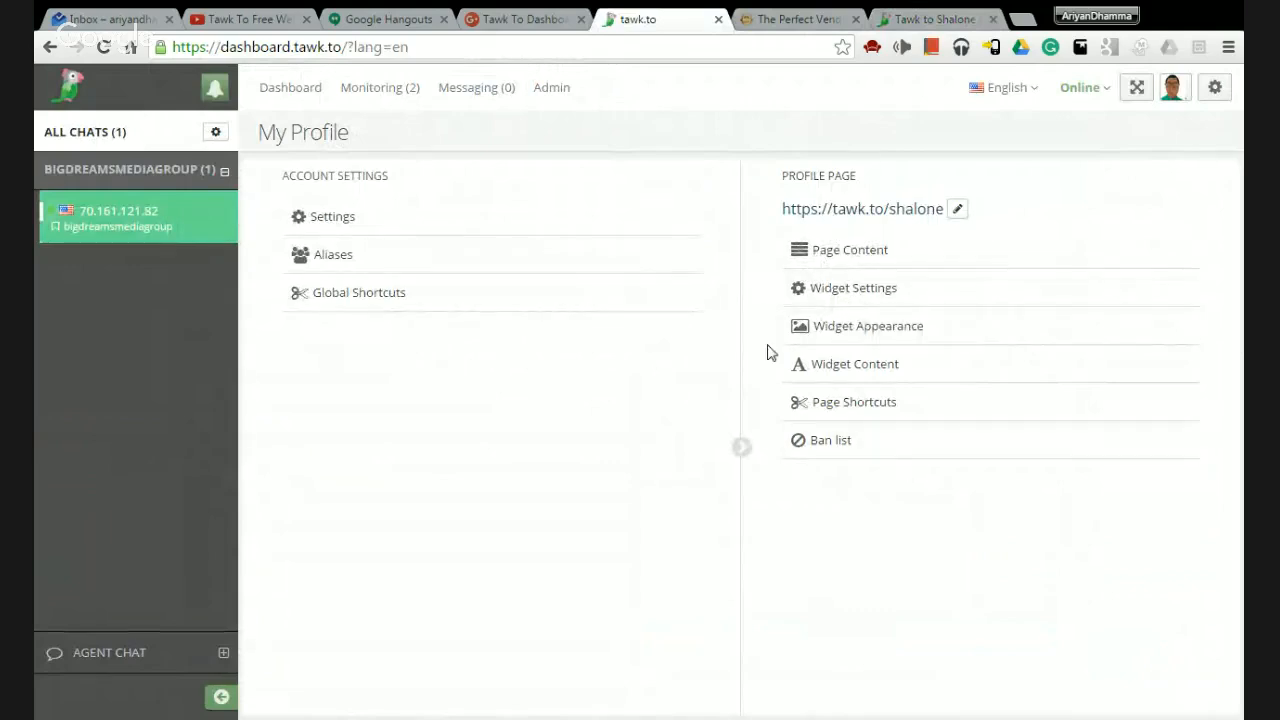
{"action": "left_click", "coordinate": [853, 299]}
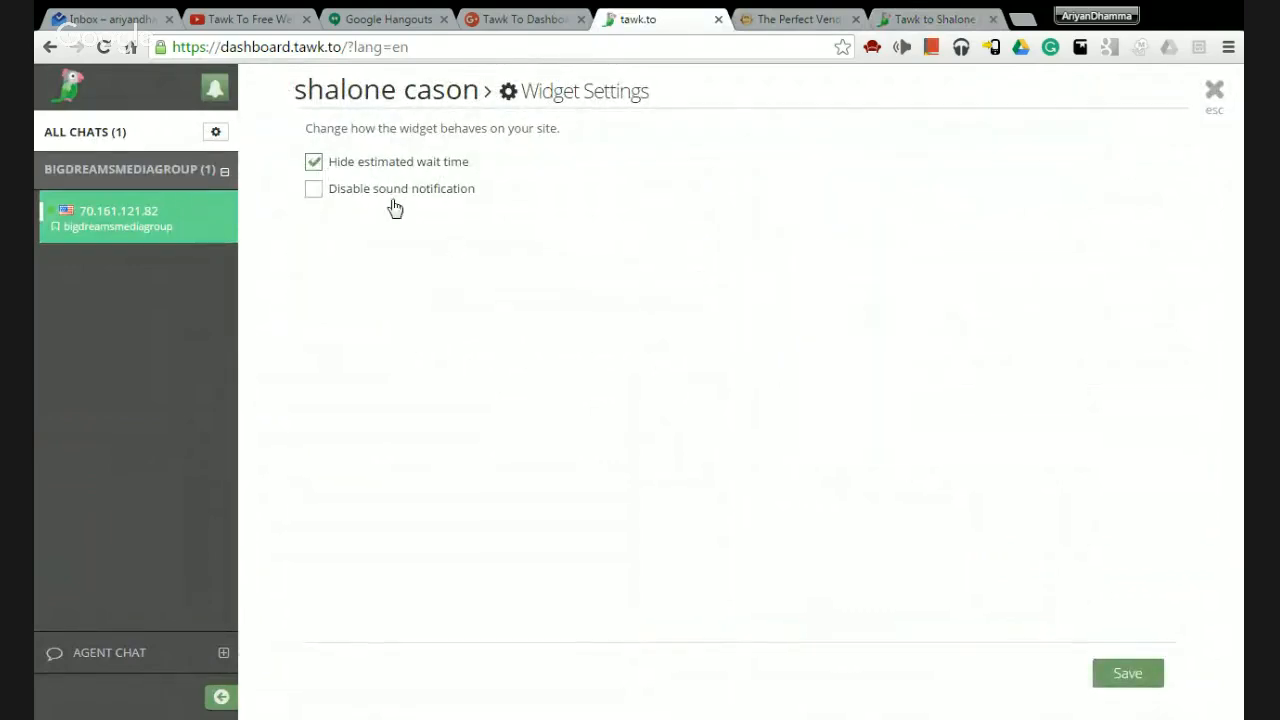
{"action": "left_click", "coordinate": [1213, 90]}
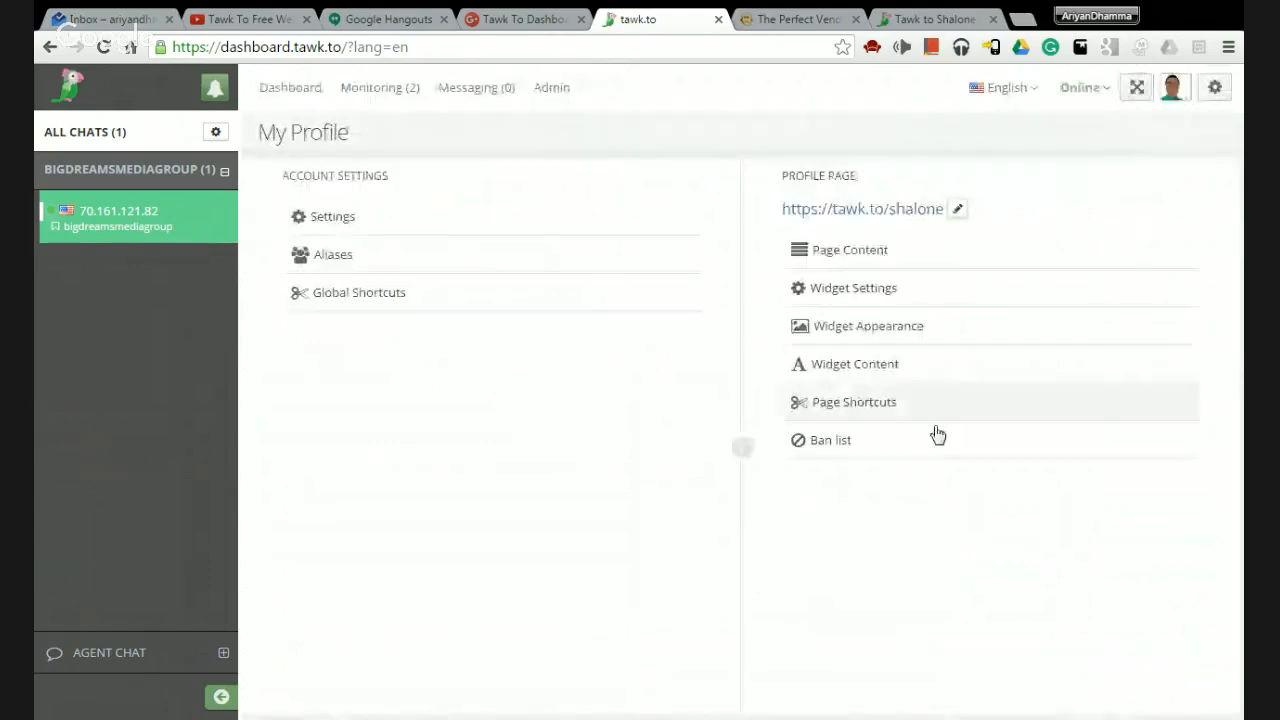
{"action": "left_click", "coordinate": [838, 322]}
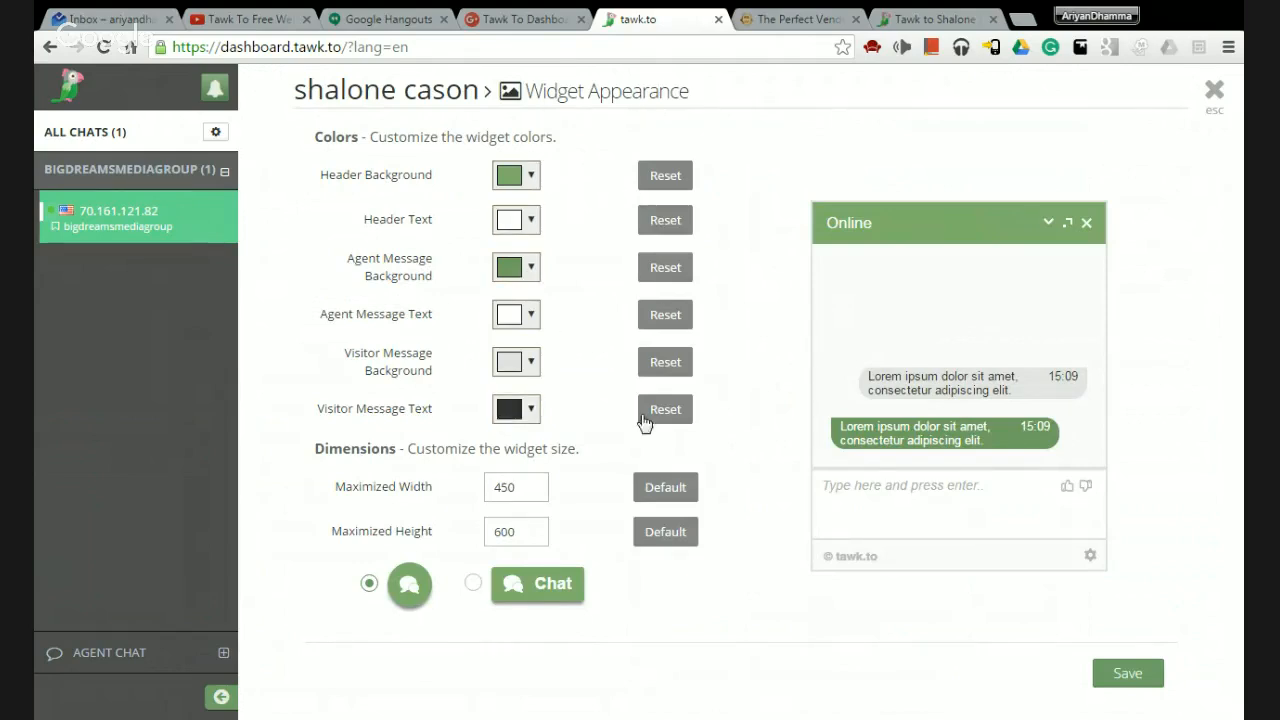
{"action": "left_click", "coordinate": [1213, 90]}
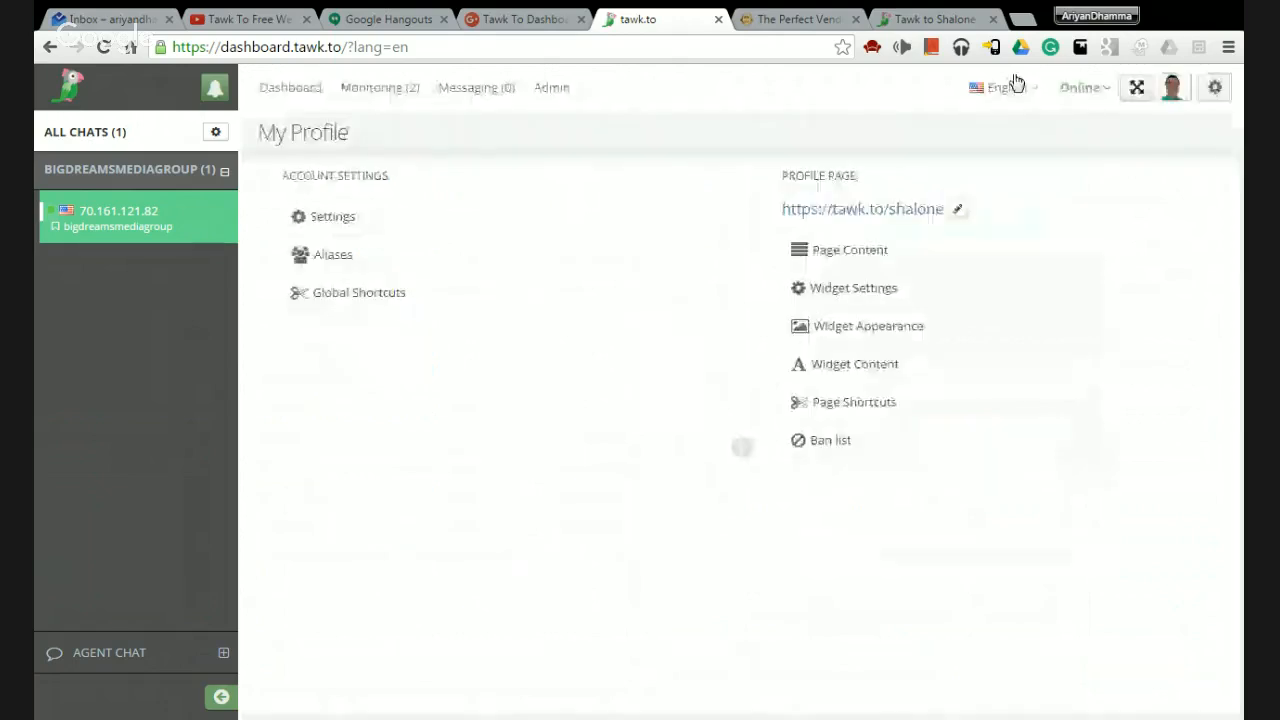
In Widget Content, switch the Pre chat Form on.
{"action": "left_click", "coordinate": [878, 383]}
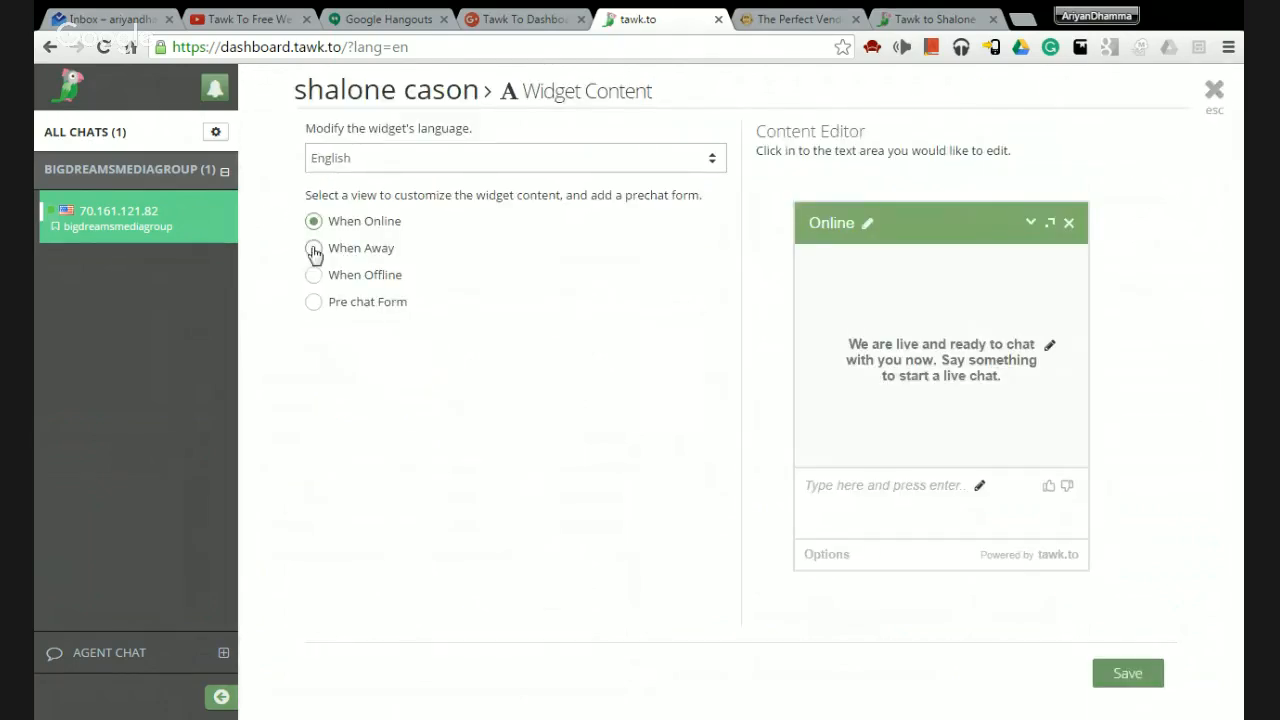
{"action": "left_click", "coordinate": [316, 304]}
{"action": "left_click", "coordinate": [444, 308]}
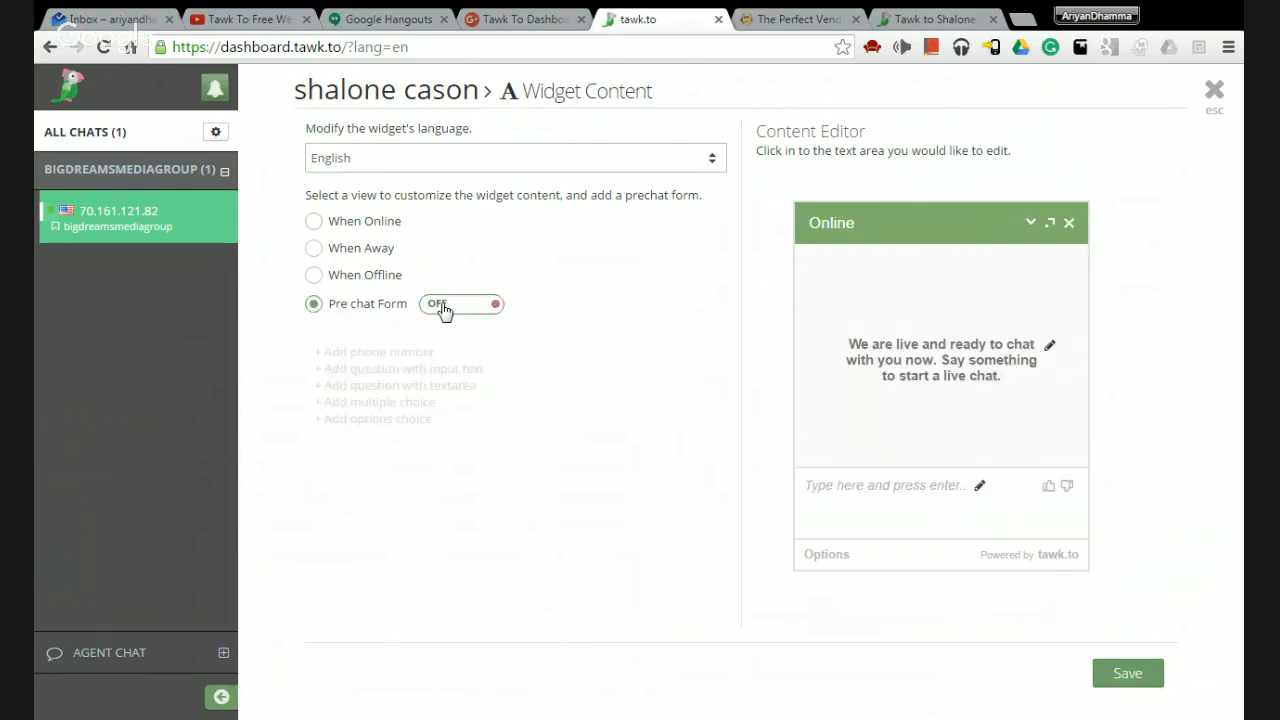
{"action": "left_click", "coordinate": [314, 278]}
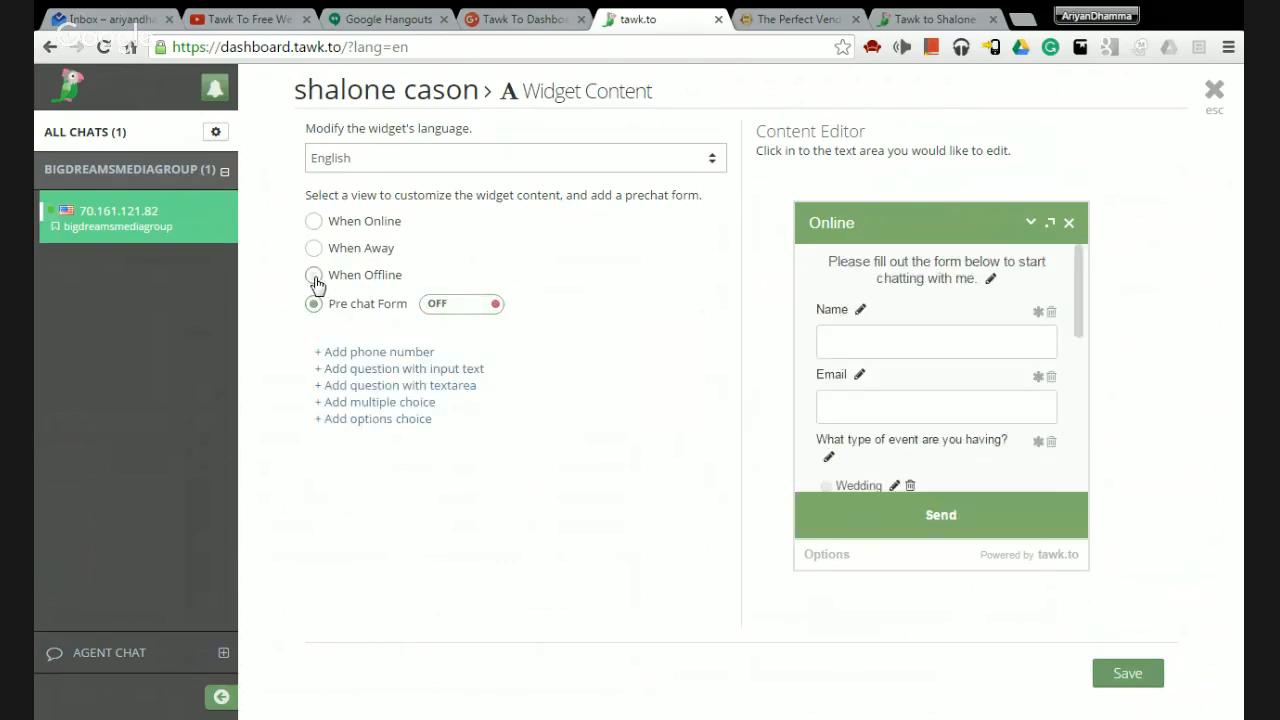
{"action": "left_click", "coordinate": [311, 303]}
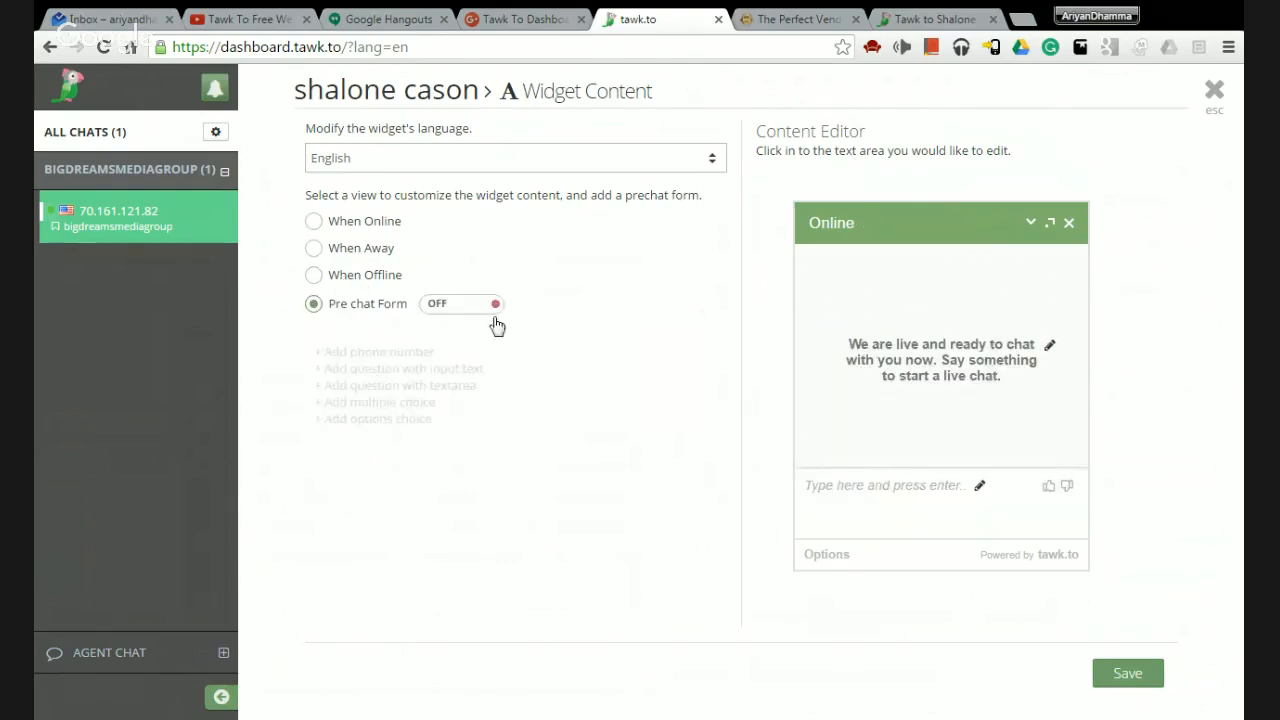
{"action": "left_click", "coordinate": [449, 316]}
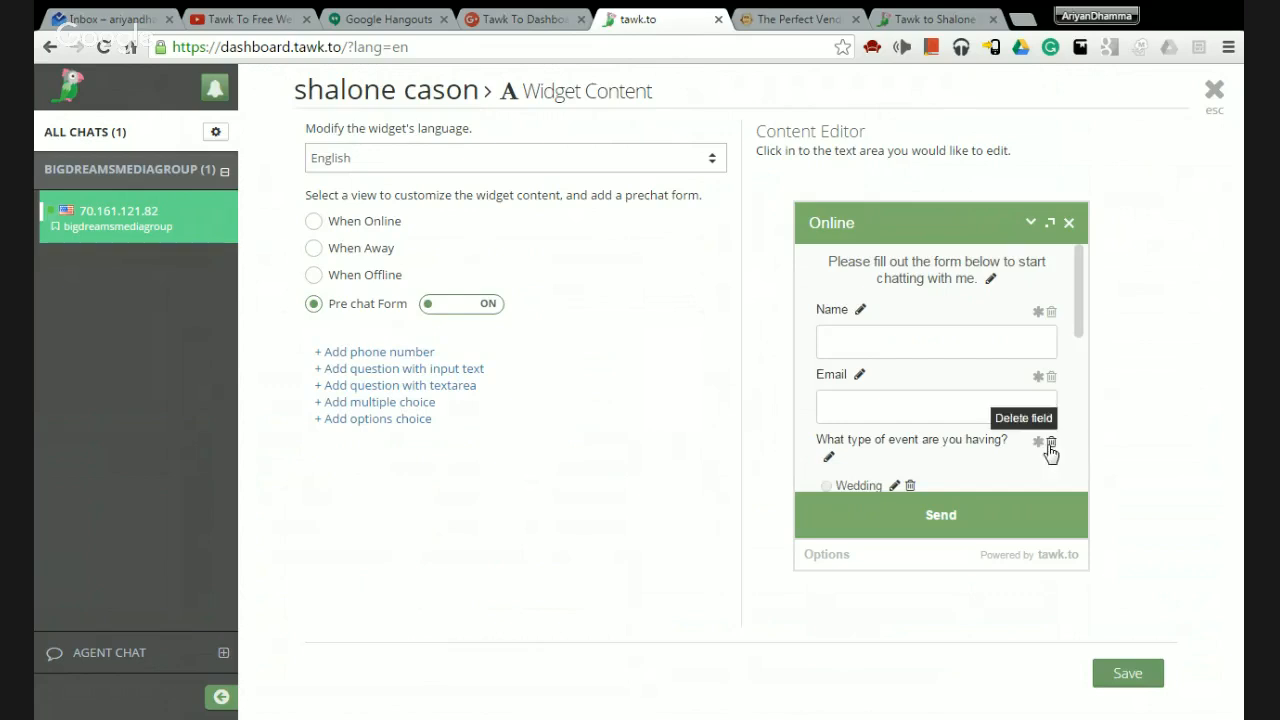
Delete the event-type and services questions from the pre-chat form.
{"action": "left_click", "coordinate": [1051, 443]}
{"action": "scroll", "coordinate": [1051, 449], "scroll_direction": "down", "scroll_amount": 3}
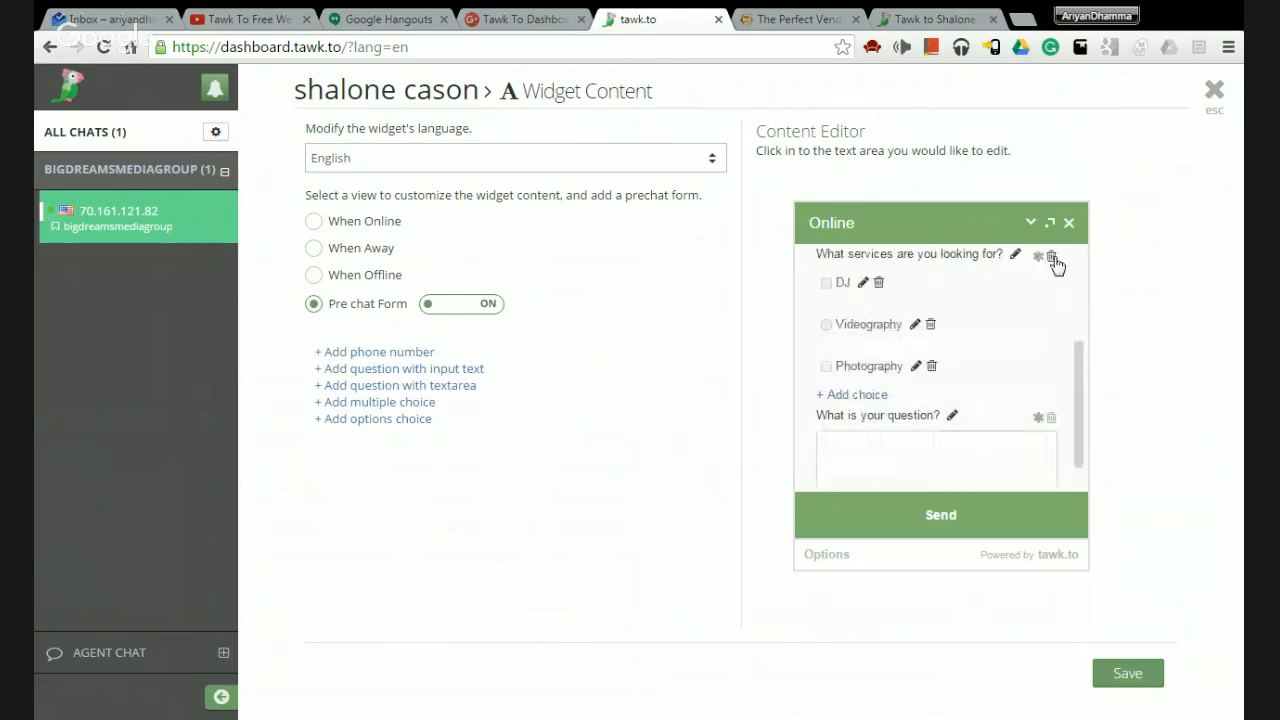
{"action": "scroll", "coordinate": [1051, 400], "scroll_direction": "up", "scroll_amount": 2}
{"action": "left_click", "coordinate": [1052, 374]}
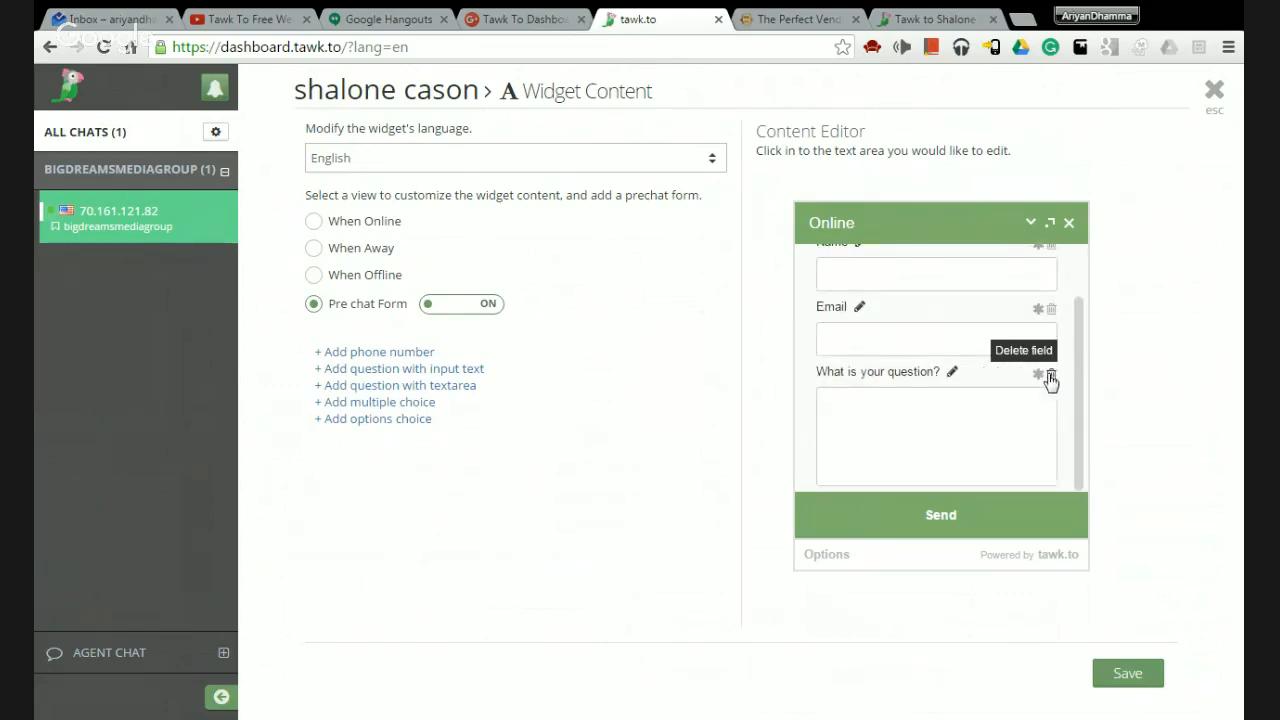
{"action": "scroll", "coordinate": [1065, 410], "scroll_direction": "up", "scroll_amount": 1}
{"action": "scroll", "coordinate": [1065, 414], "scroll_direction": "up", "scroll_amount": 1}
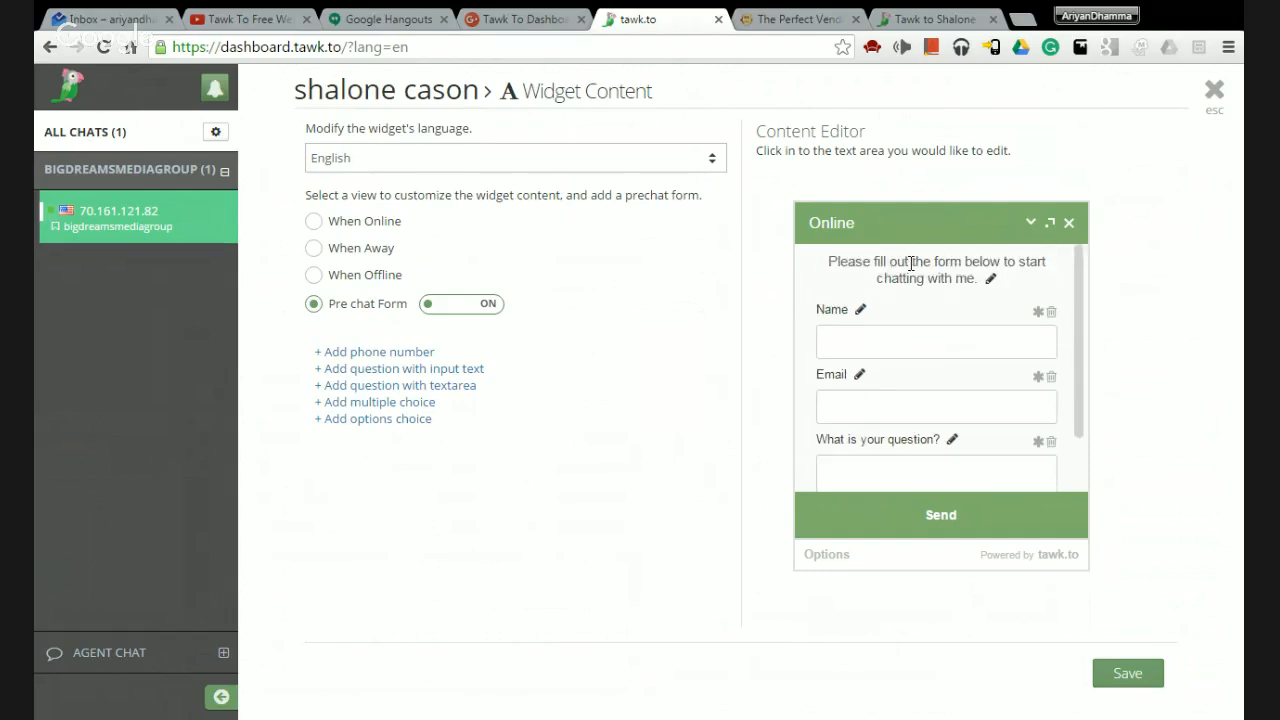
{"action": "scroll", "coordinate": [945, 345], "scroll_direction": "down", "scroll_amount": 2}
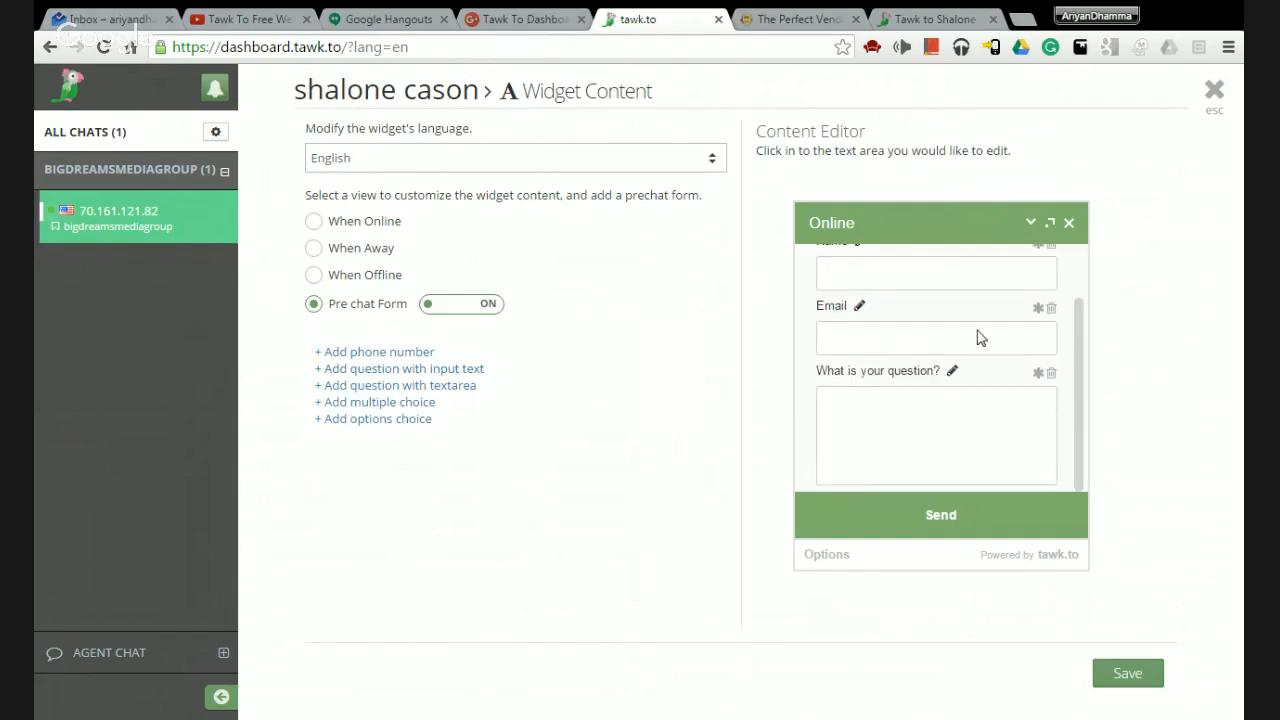
{"action": "scroll", "coordinate": [960, 337], "scroll_direction": "up", "scroll_amount": 2}
{"action": "scroll", "coordinate": [945, 348], "scroll_direction": "down", "scroll_amount": 2}
{"action": "scroll", "coordinate": [948, 372], "scroll_direction": "up", "scroll_amount": 2}
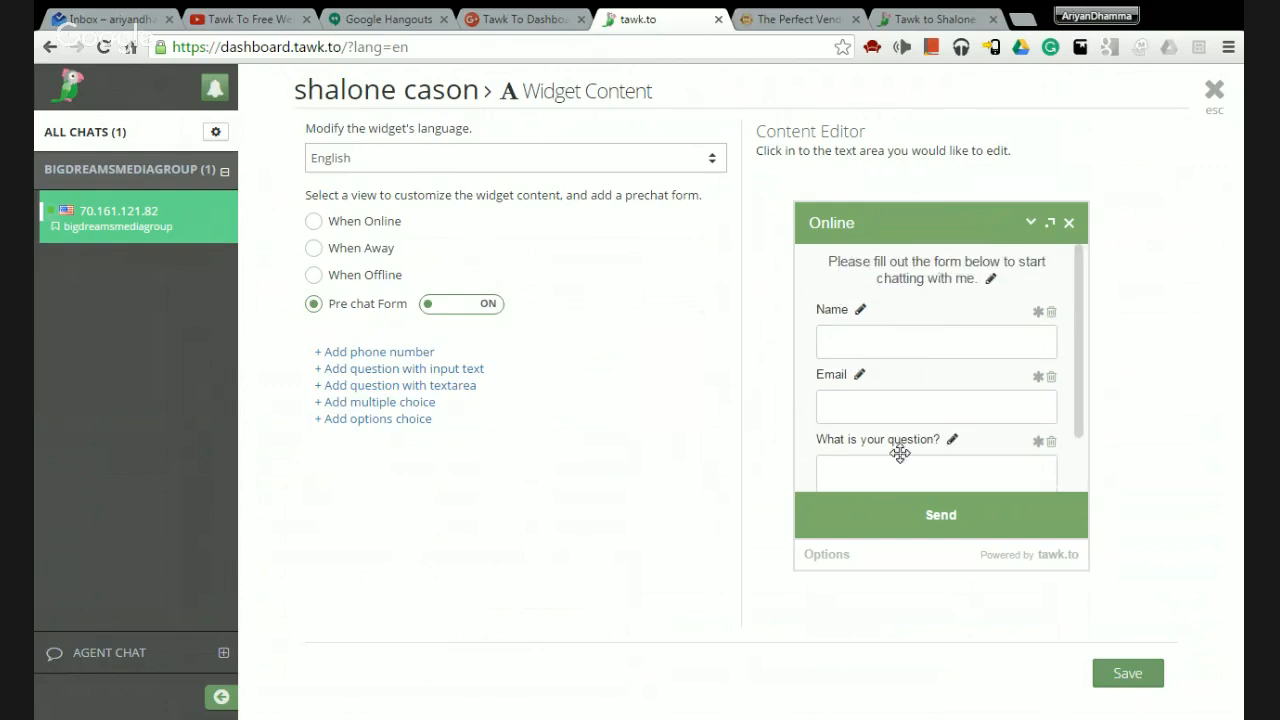
{"action": "scroll", "coordinate": [900, 440], "scroll_direction": "down", "scroll_amount": 2}
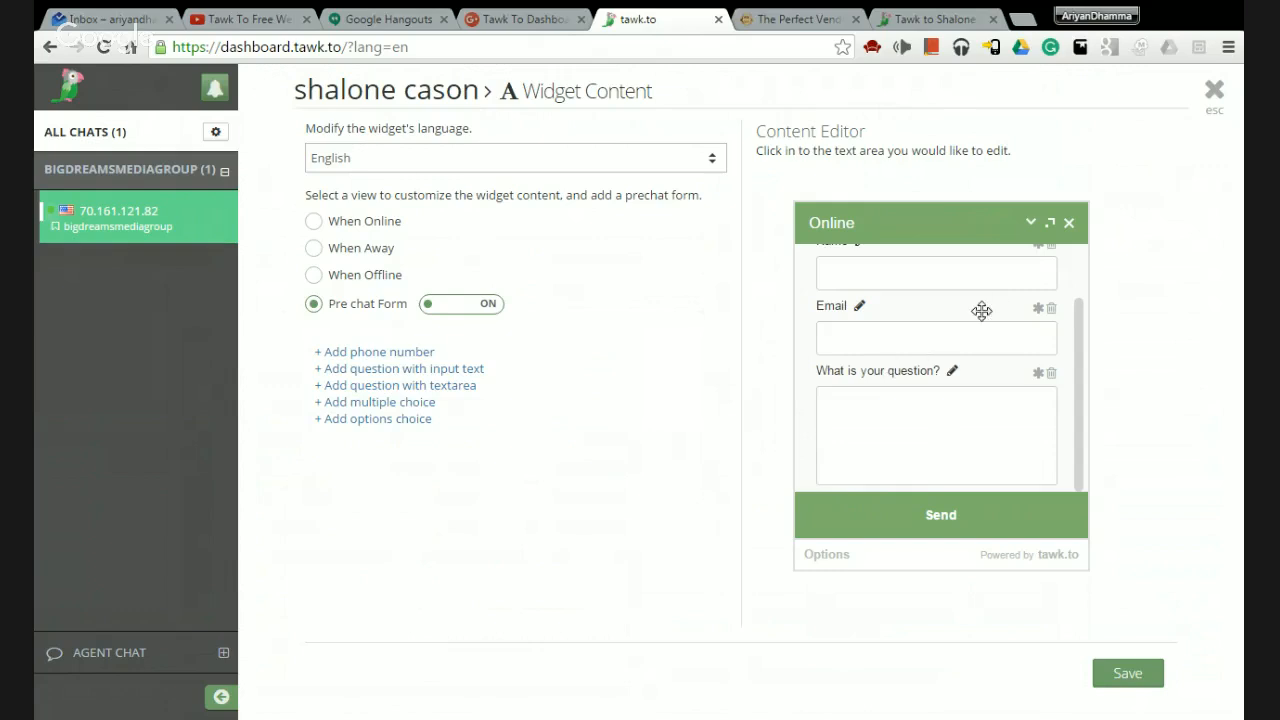
{"action": "scroll", "coordinate": [986, 300], "scroll_direction": "up", "scroll_amount": 2}
{"action": "scroll", "coordinate": [934, 374], "scroll_direction": "down", "scroll_amount": 2}
{"action": "scroll", "coordinate": [970, 370], "scroll_direction": "up", "scroll_amount": 2}
{"action": "scroll", "coordinate": [883, 417], "scroll_direction": "down", "scroll_amount": 2}
Save the widget content, close the editor, and switch to the public profile tab.
{"action": "left_click", "coordinate": [1135, 675]}
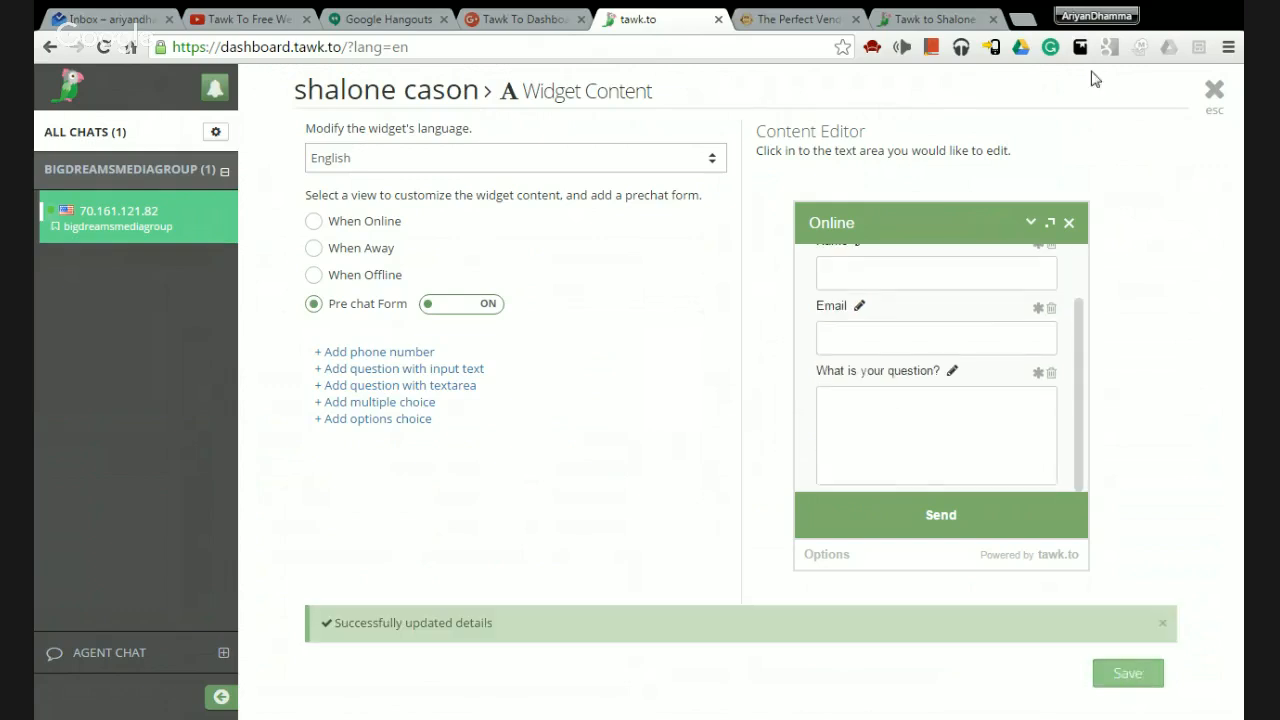
{"action": "left_click", "coordinate": [1213, 92]}
{"action": "left_click", "coordinate": [932, 19]}
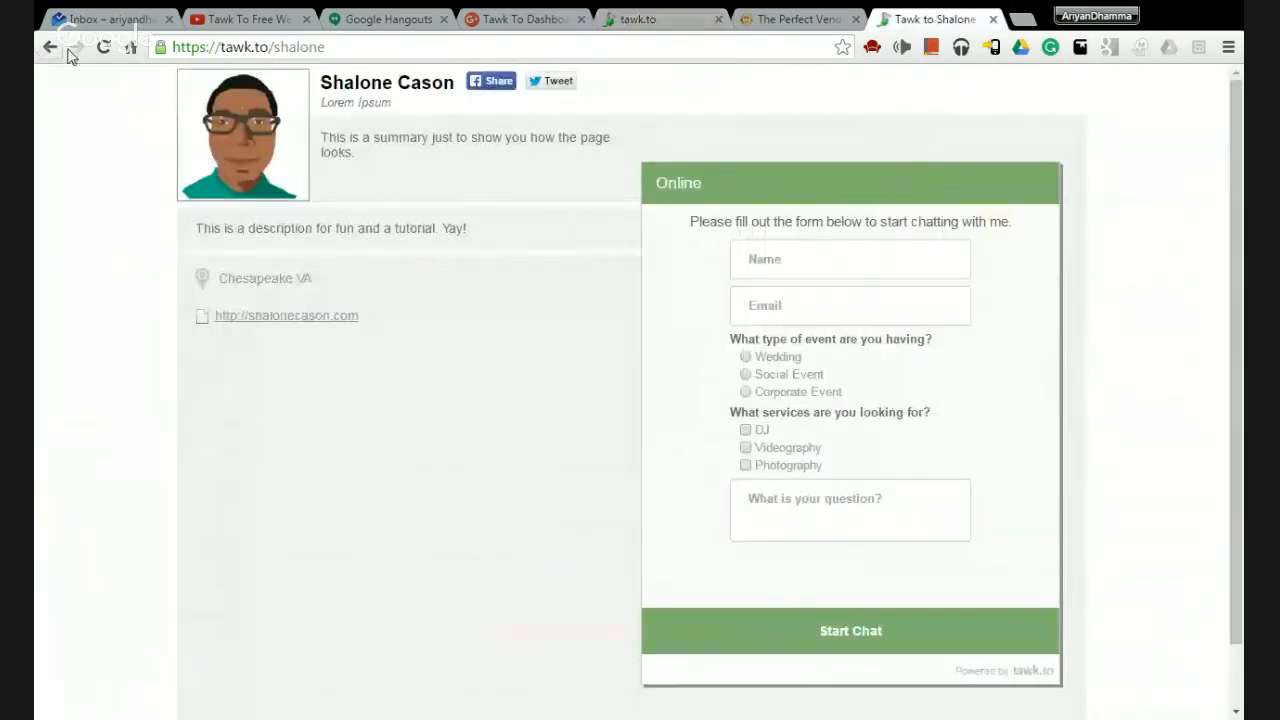
Reload the public profile tab, then go back to the tawk.to dashboard tab.
{"action": "left_click", "coordinate": [103, 47]}
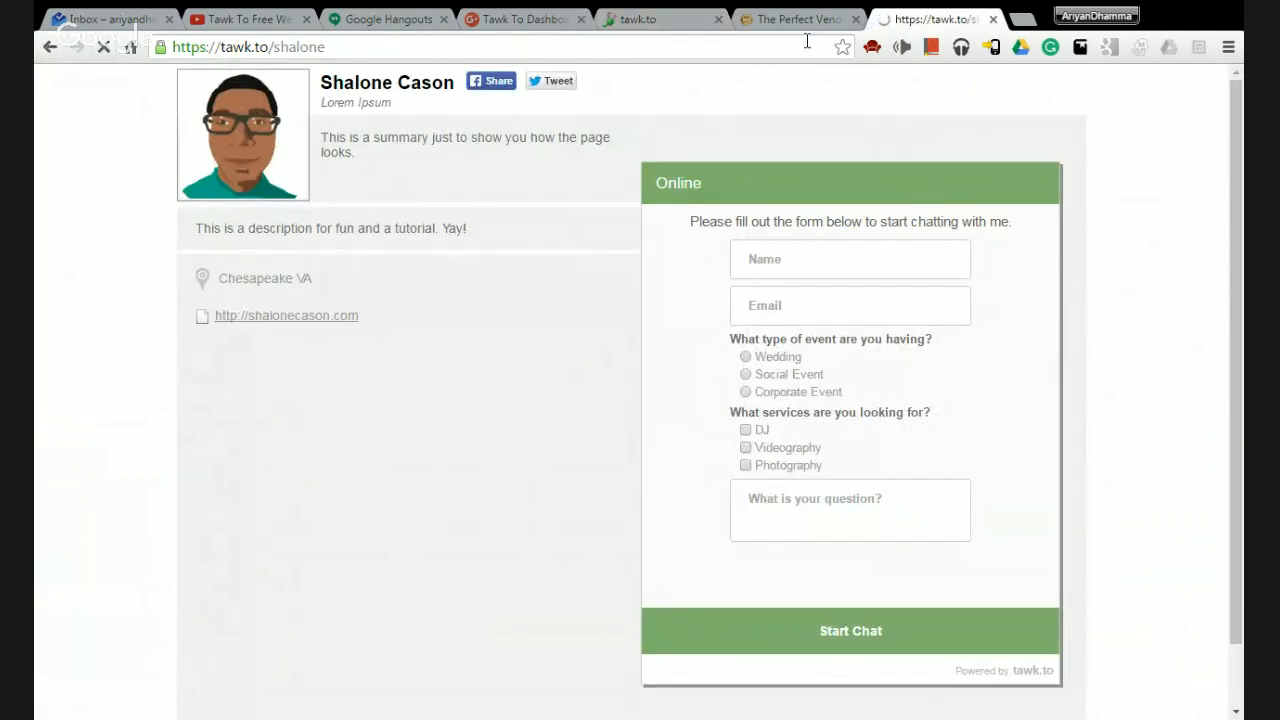
{"action": "left_click", "coordinate": [768, 14]}
{"action": "left_click_drag", "start_coordinate": [662, 18], "coordinate": [745, 22]}
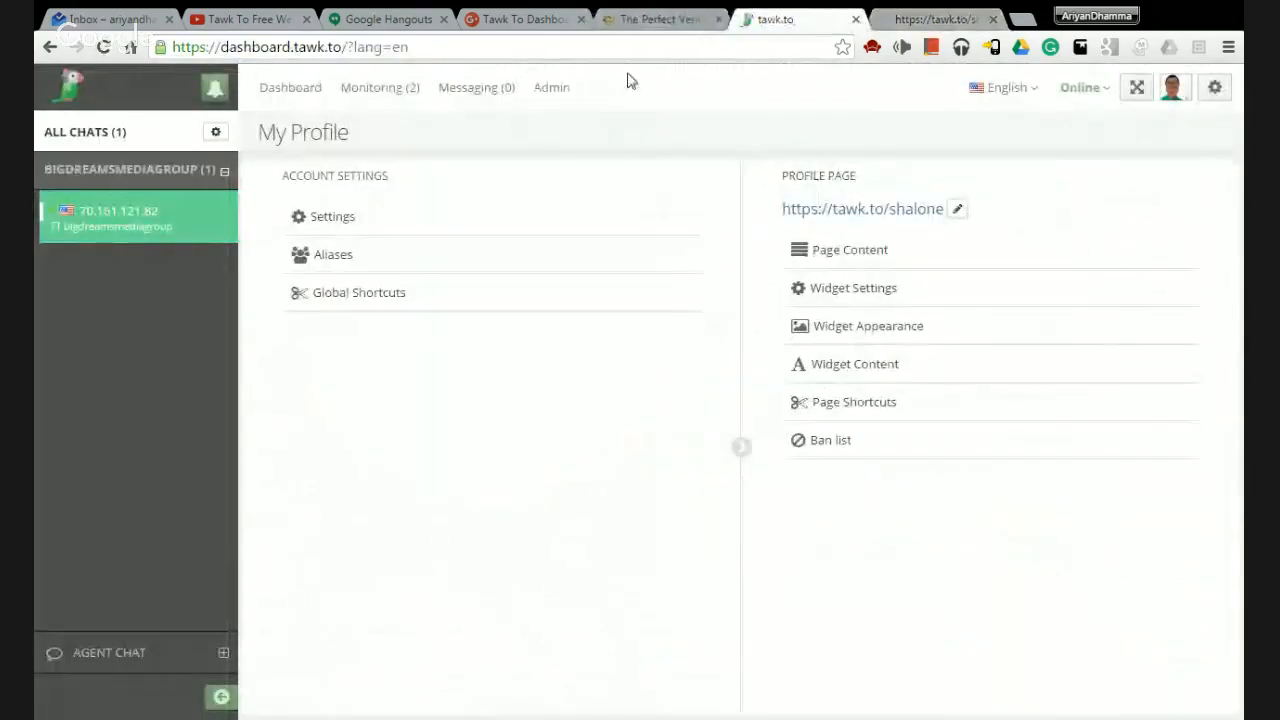
{"action": "left_click", "coordinate": [860, 388]}
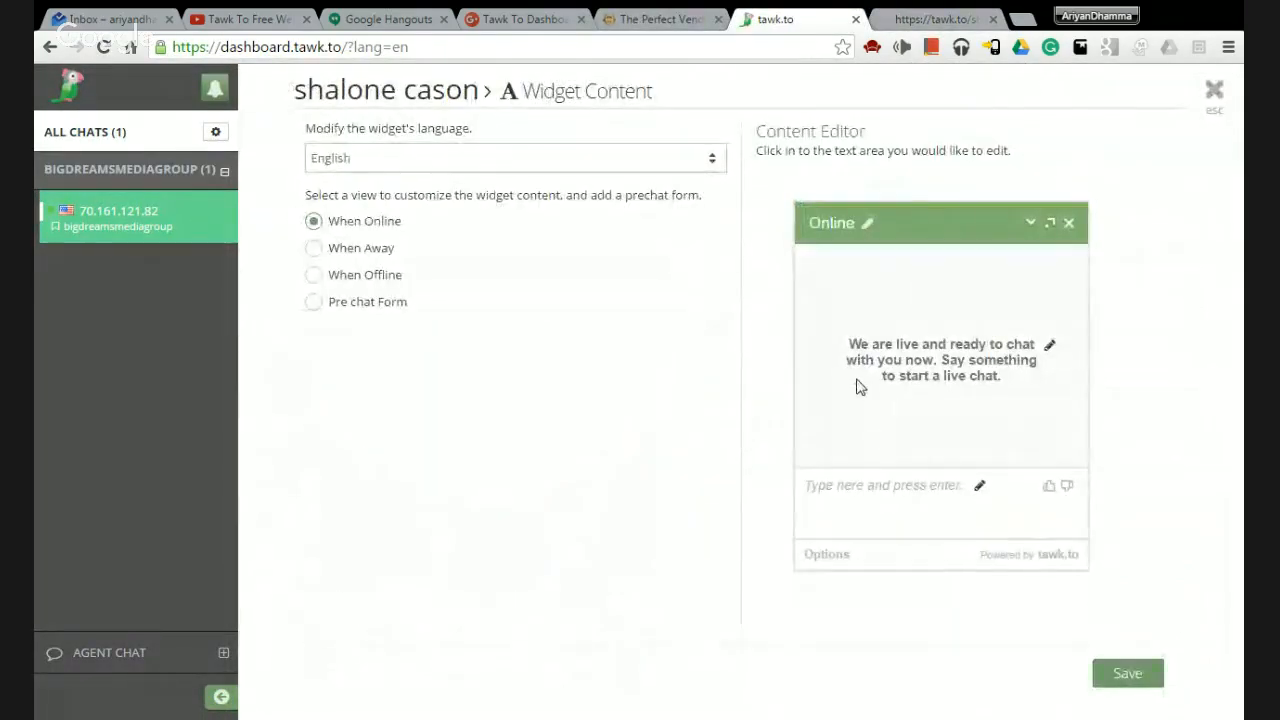
{"action": "left_click", "coordinate": [1213, 92]}
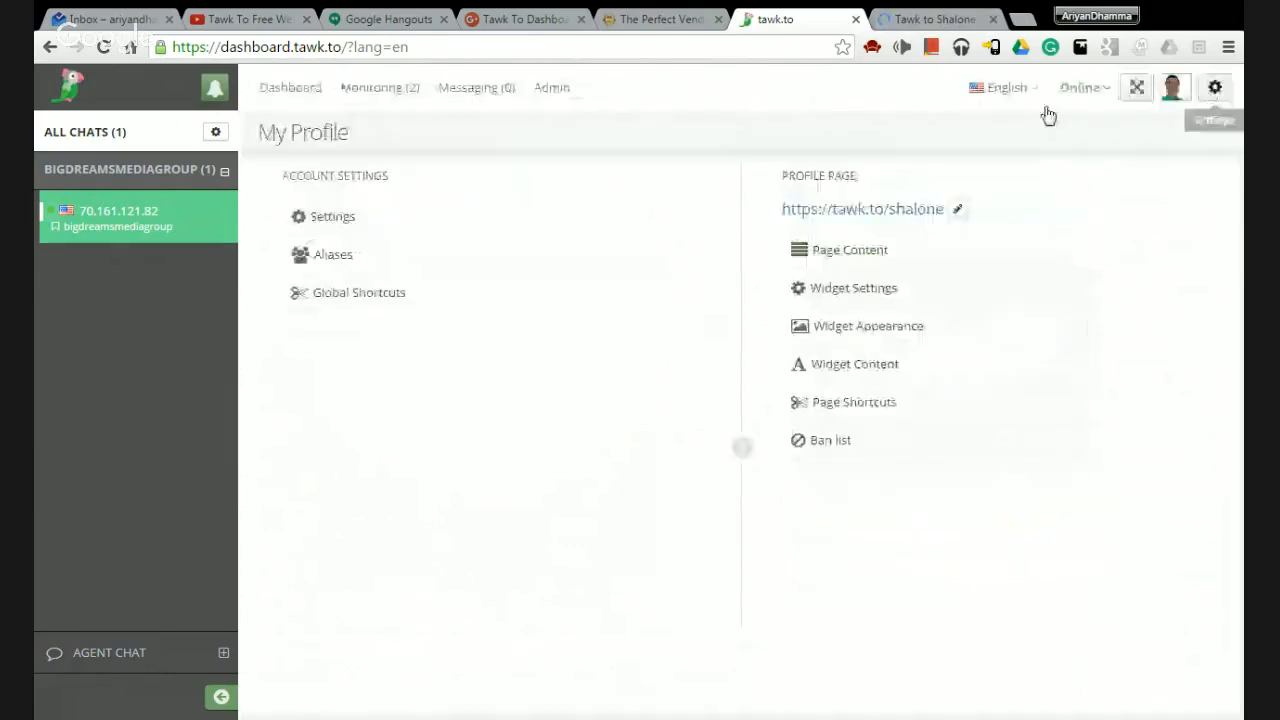
{"action": "left_click", "coordinate": [855, 405]}
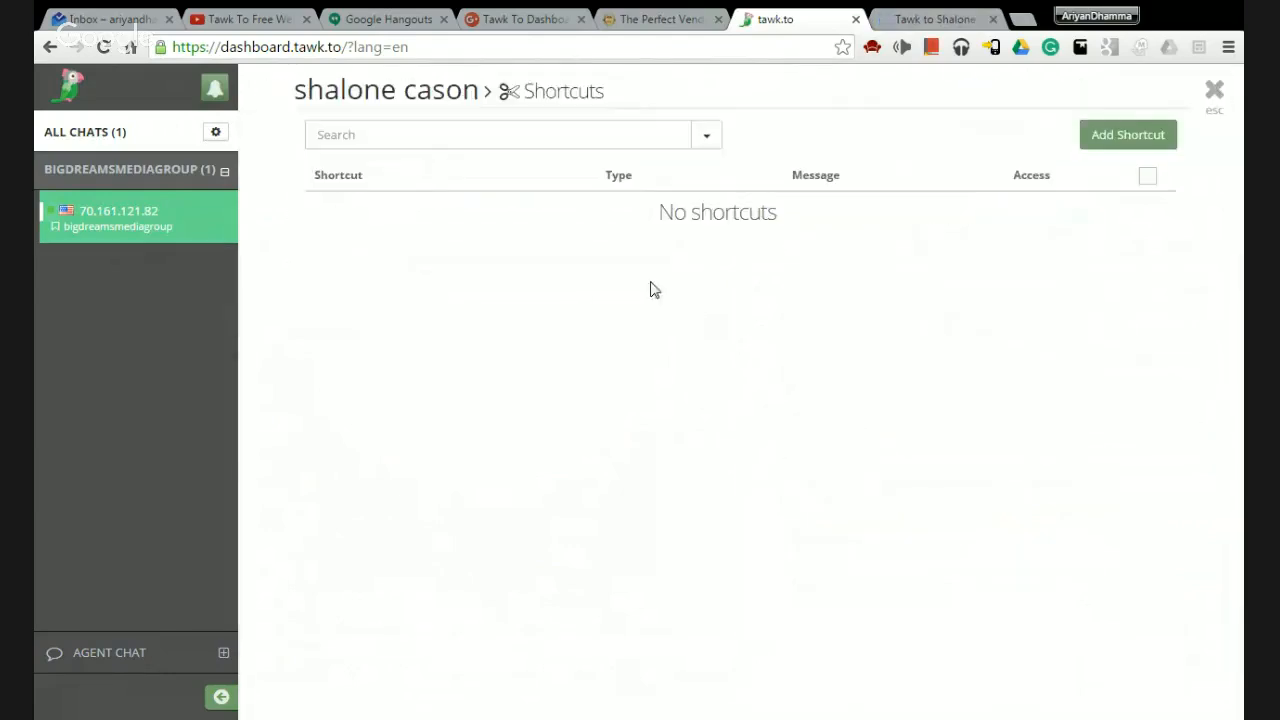
{"action": "left_click", "coordinate": [710, 135]}
{"action": "left_click", "coordinate": [710, 135]}
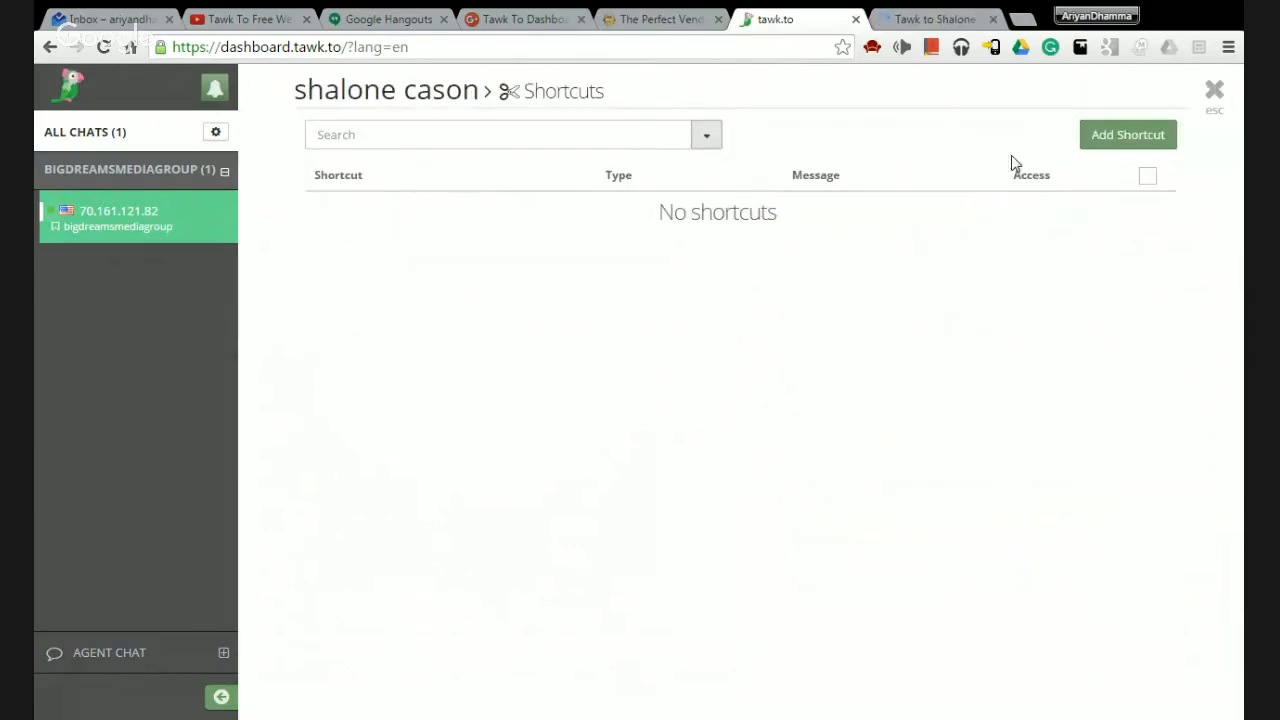
{"action": "left_click", "coordinate": [1214, 92]}
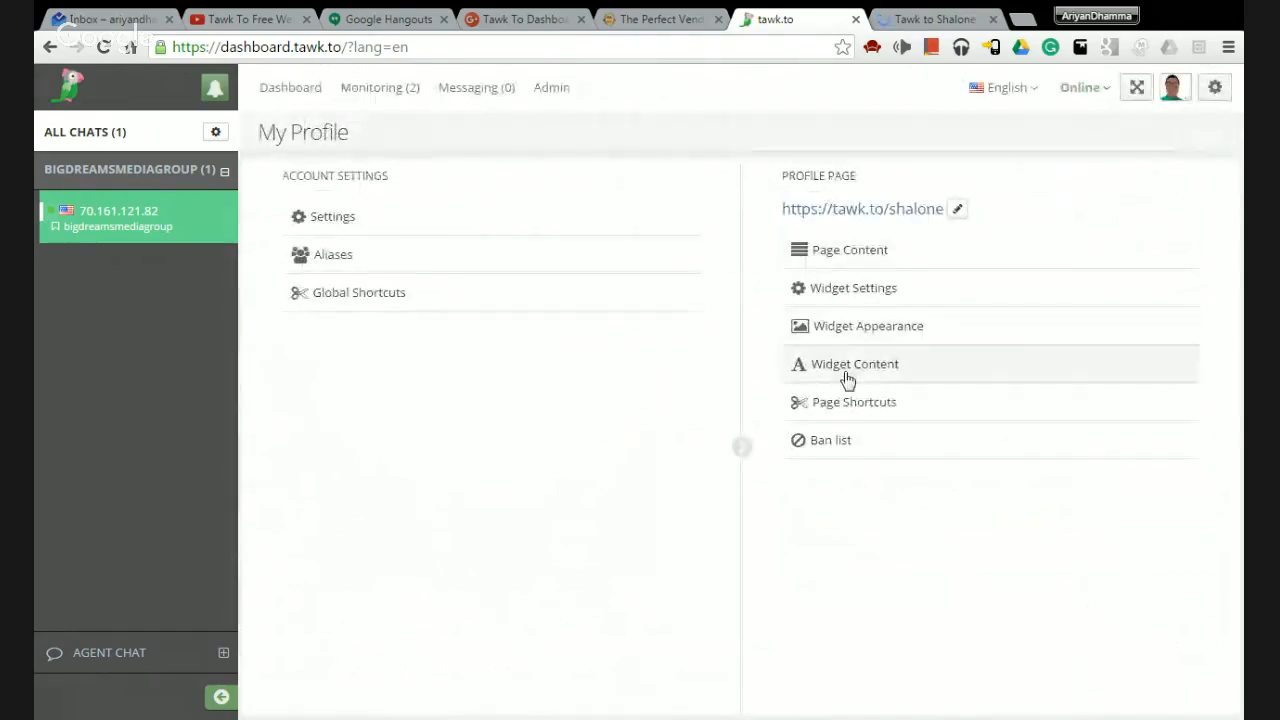
{"action": "left_click", "coordinate": [840, 445]}
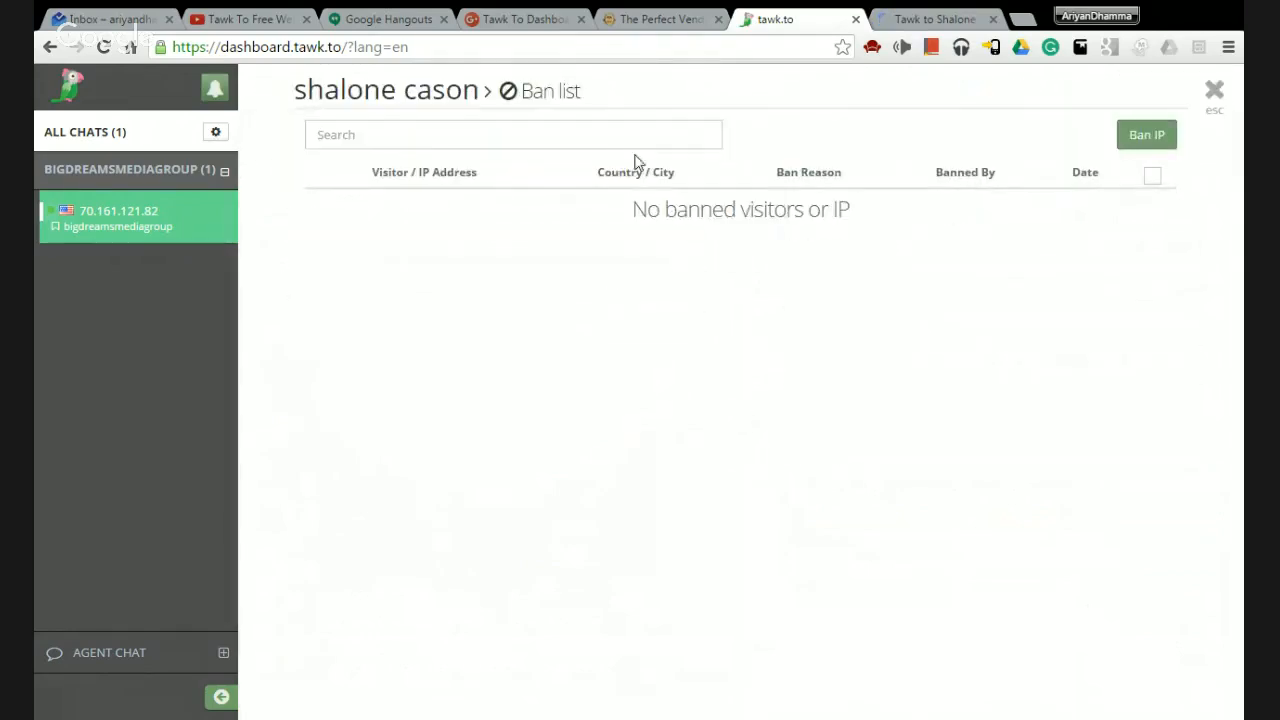
{"action": "left_click", "coordinate": [1136, 138]}
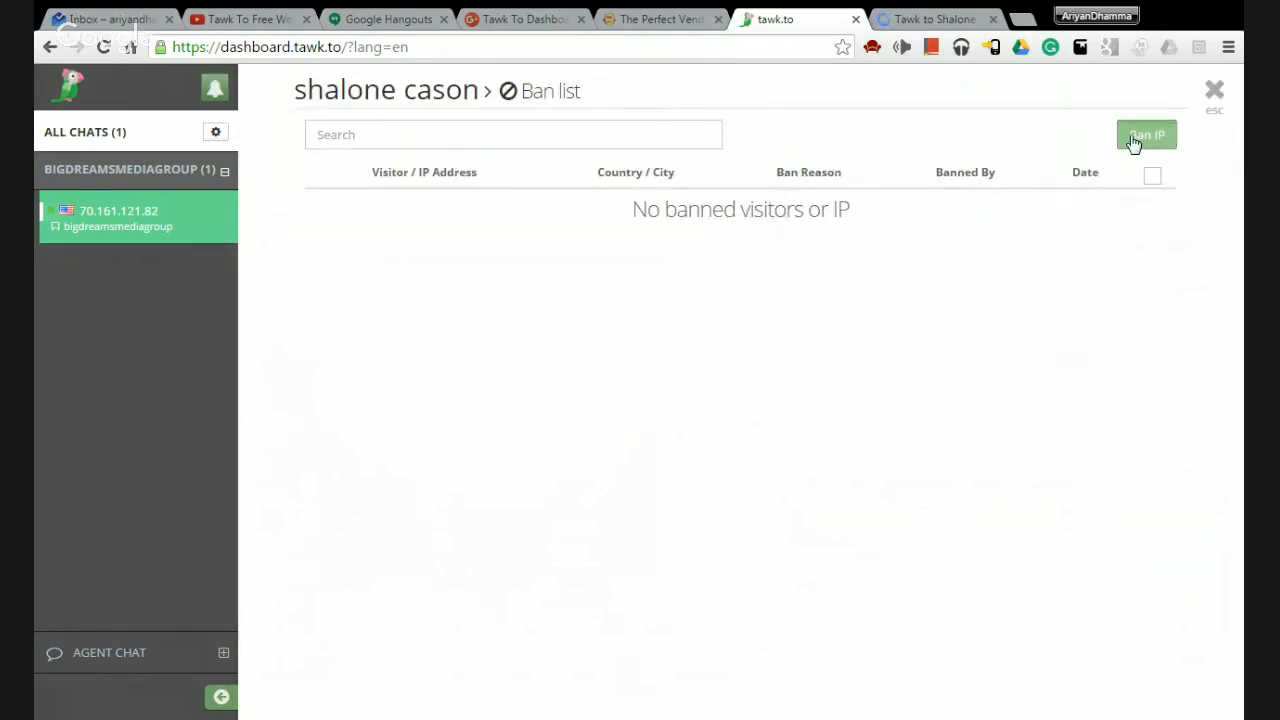
{"action": "left_click", "coordinate": [1213, 95]}
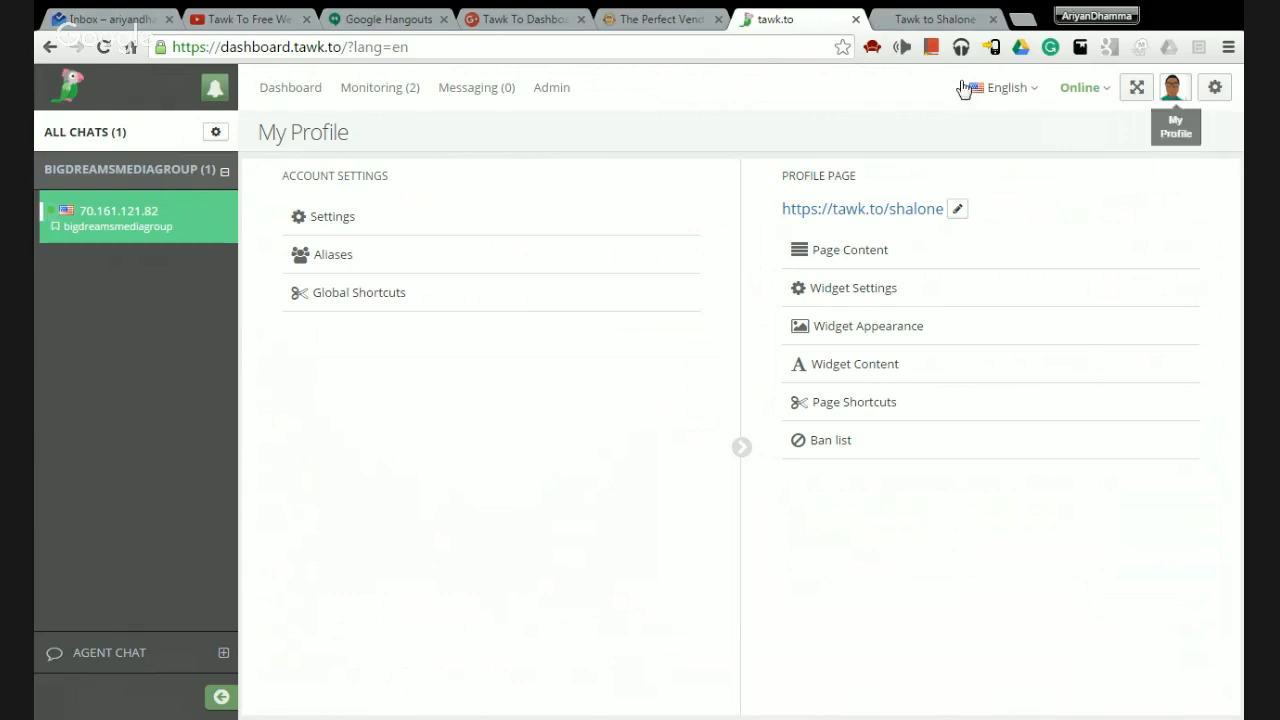
Try the pre-chat Name, Email and question fields, then follow the external website link.
{"action": "key", "text": "ctrl+Tab"}
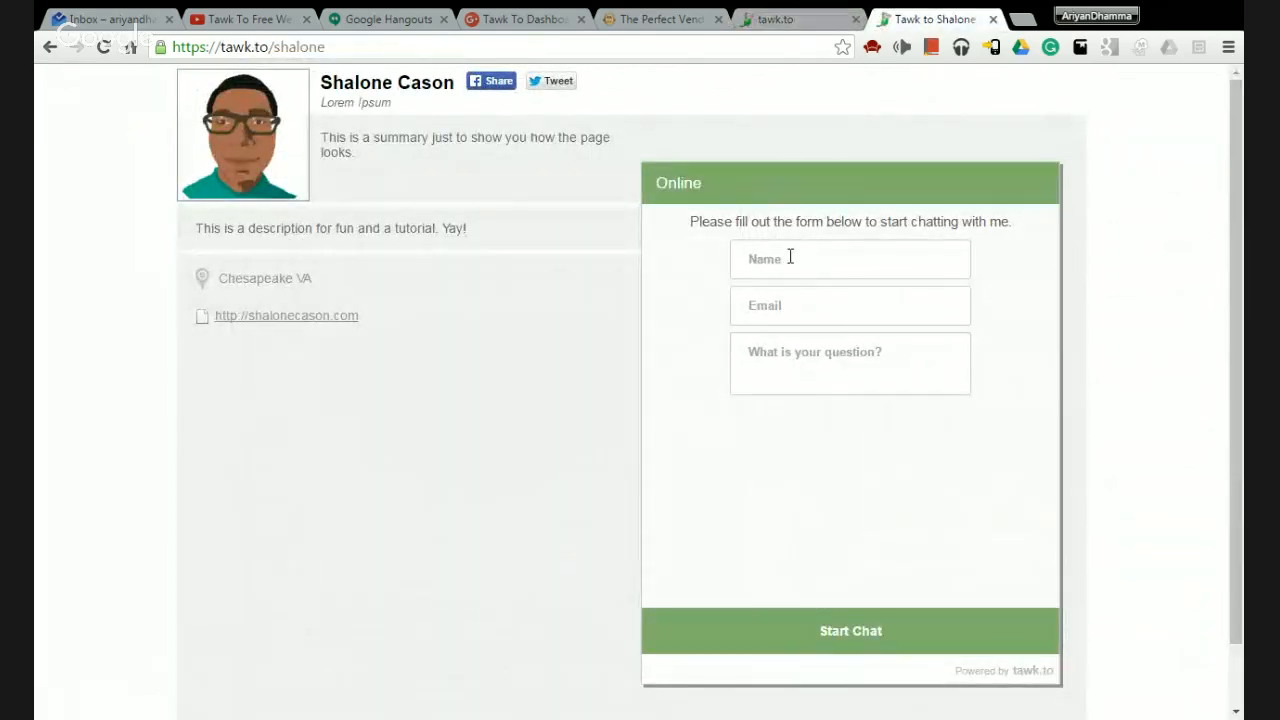
{"action": "left_click", "coordinate": [751, 255]}
{"action": "left_click", "coordinate": [789, 311]}
{"action": "left_click", "coordinate": [768, 363]}
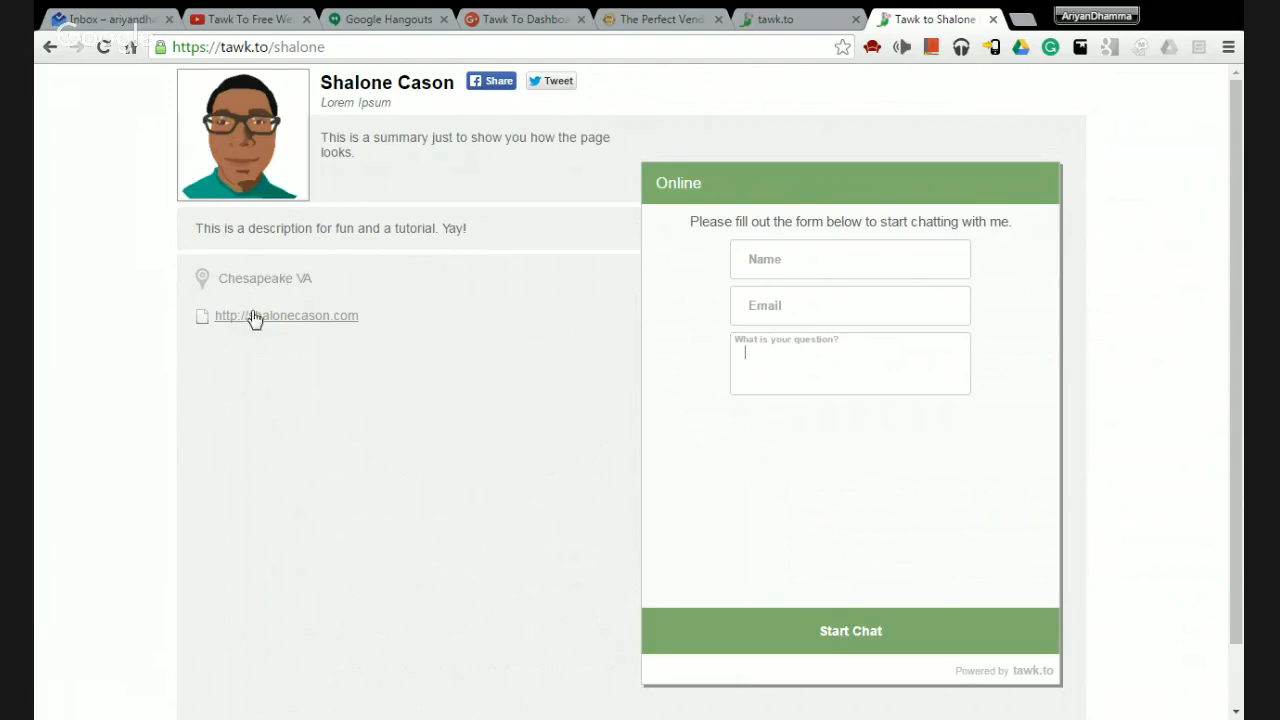
{"action": "left_click", "coordinate": [320, 320]}
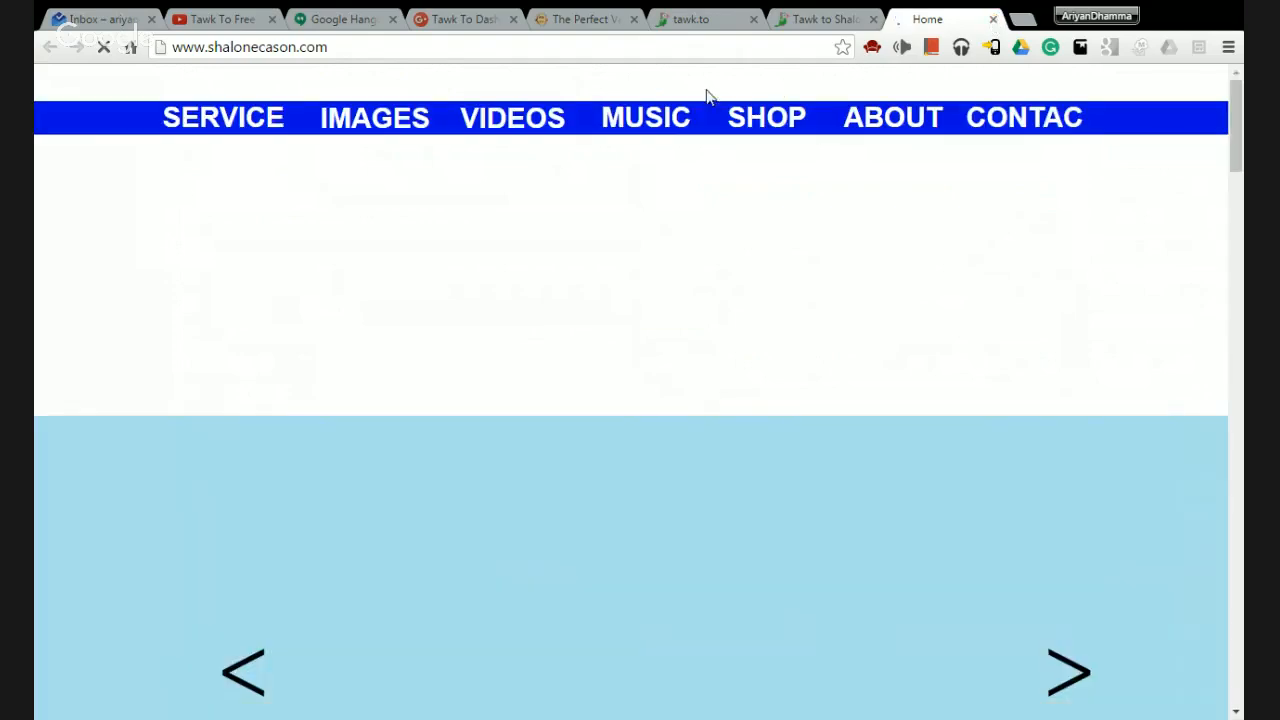
Scroll through the personal website, then close its 'Home' tab to return to the profile.
{"action": "scroll", "coordinate": [446, 262], "scroll_direction": "down", "scroll_amount": 10}
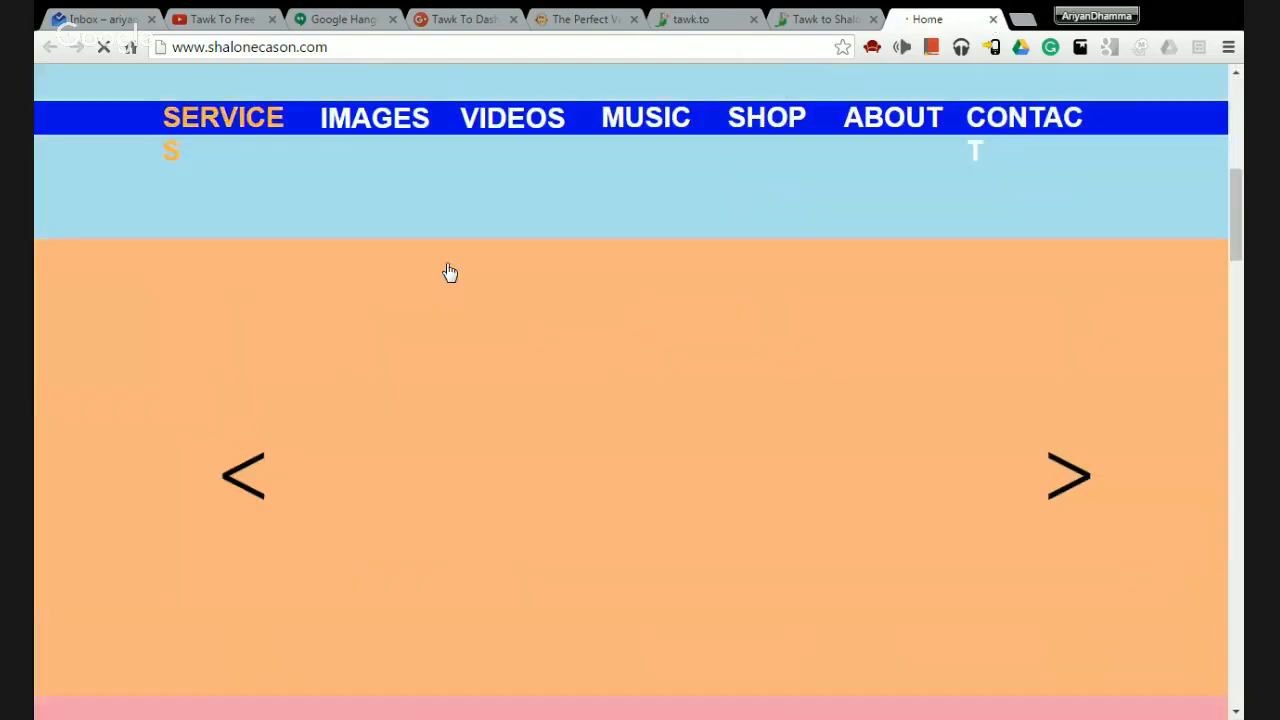
{"action": "scroll", "coordinate": [447, 265], "scroll_direction": "down", "scroll_amount": 5}
{"action": "scroll", "coordinate": [447, 270], "scroll_direction": "down", "scroll_amount": 5}
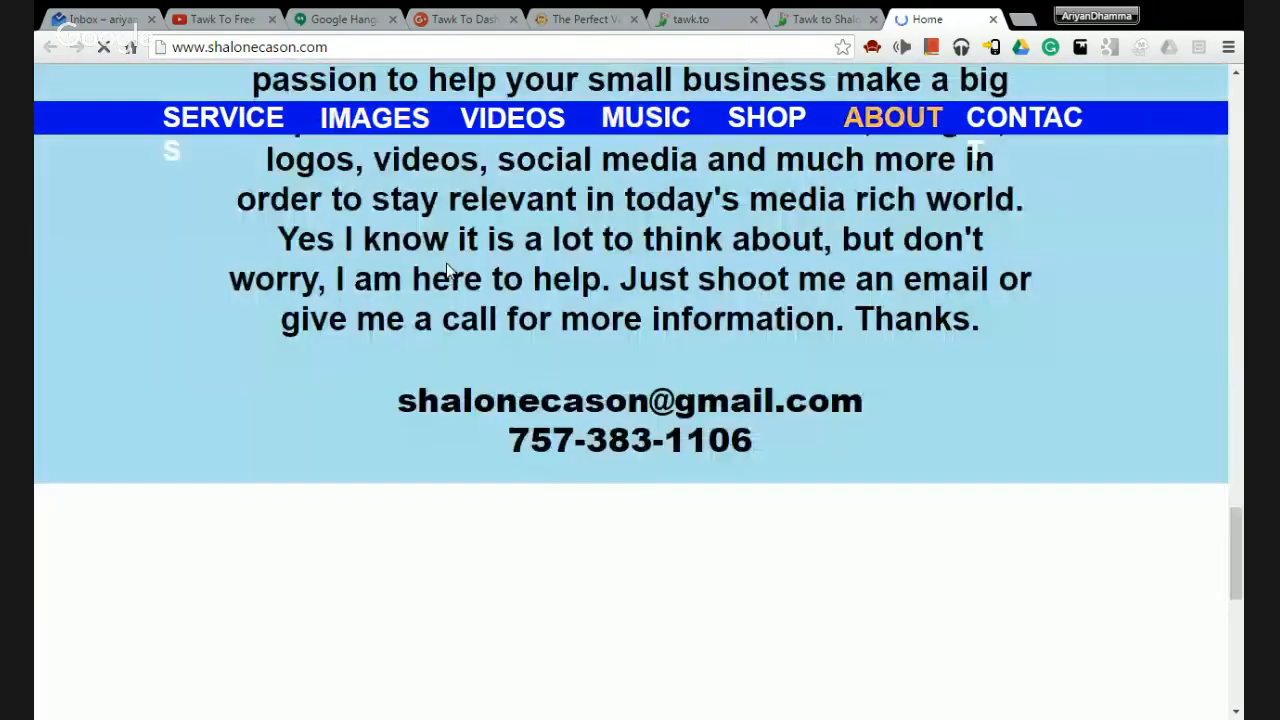
{"action": "scroll", "coordinate": [447, 270], "scroll_direction": "up", "scroll_amount": 5}
{"action": "scroll", "coordinate": [446, 267], "scroll_direction": "down", "scroll_amount": 2}
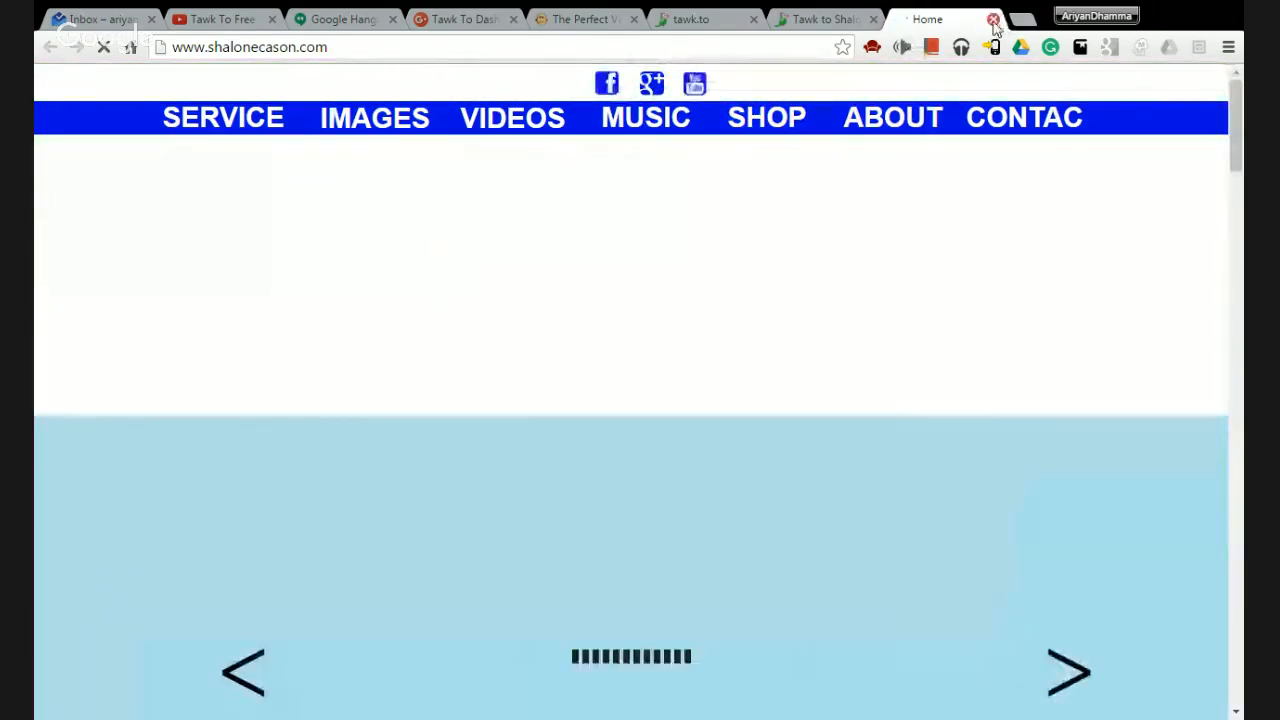
{"action": "left_click", "coordinate": [987, 18]}
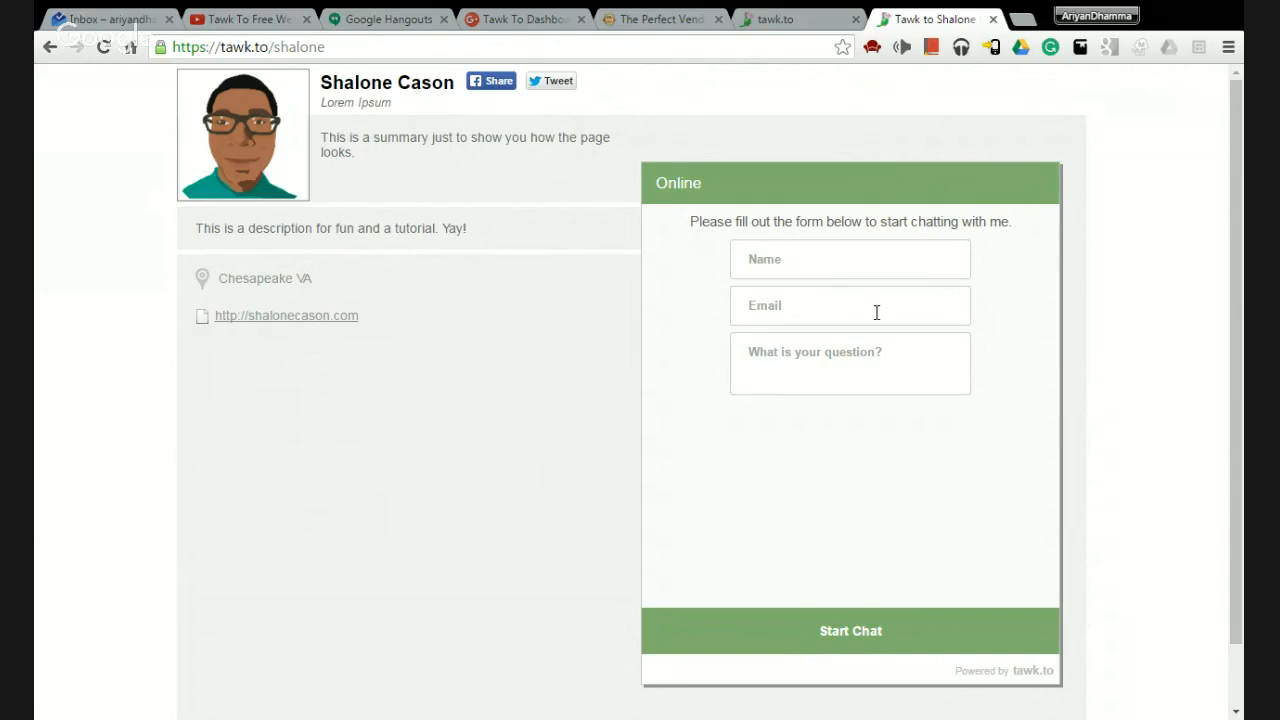
Test the pre-chat Email, Name and question fields, then close the 'Tawk to Shalone' tab.
{"action": "left_click", "coordinate": [808, 305]}
{"action": "left_click", "coordinate": [817, 258]}
{"action": "left_click", "coordinate": [798, 352]}
{"action": "left_click", "coordinate": [821, 300]}
{"action": "left_click", "coordinate": [812, 267]}
{"action": "left_click", "coordinate": [993, 19]}
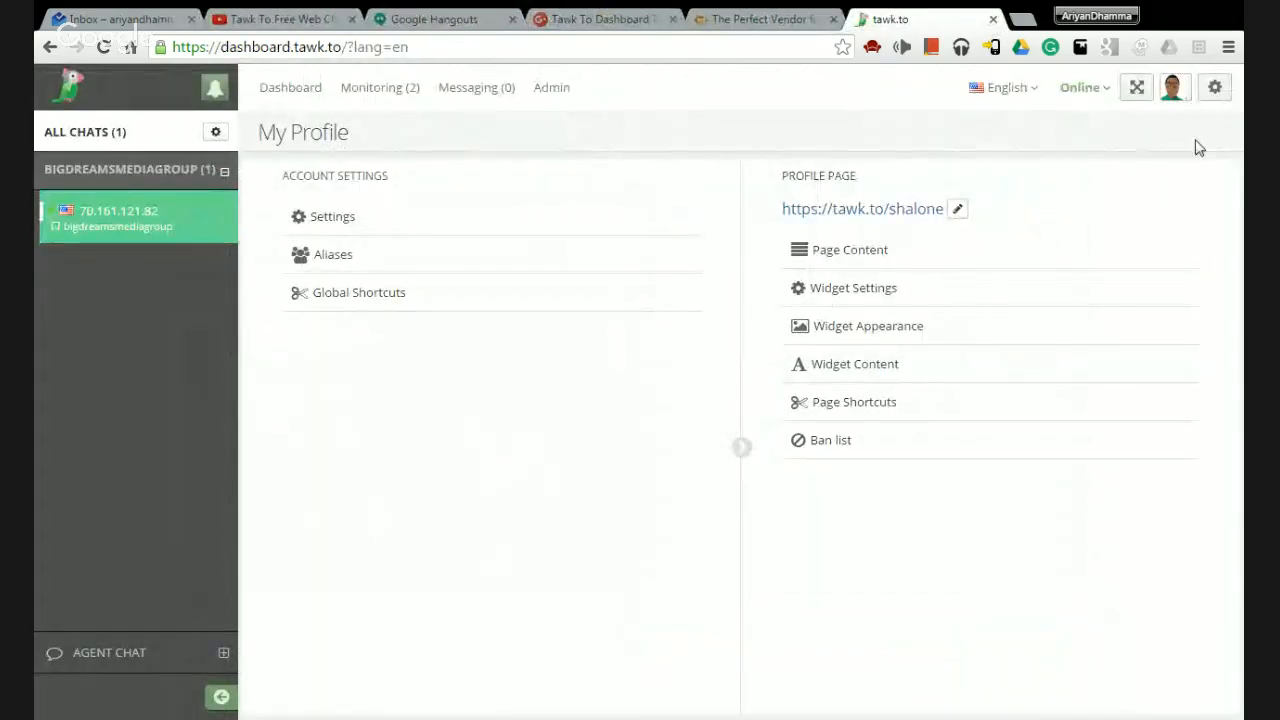
{"action": "left_click", "coordinate": [1213, 89]}
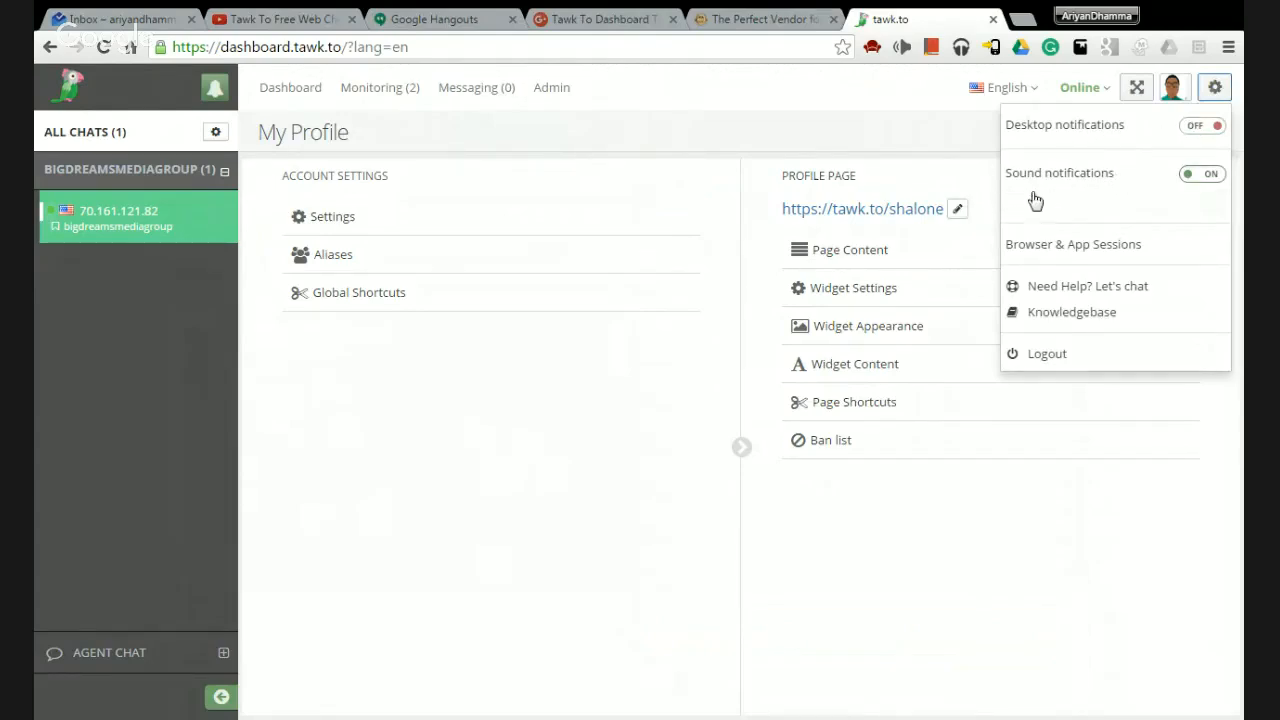
{"action": "left_click", "coordinate": [1060, 204]}
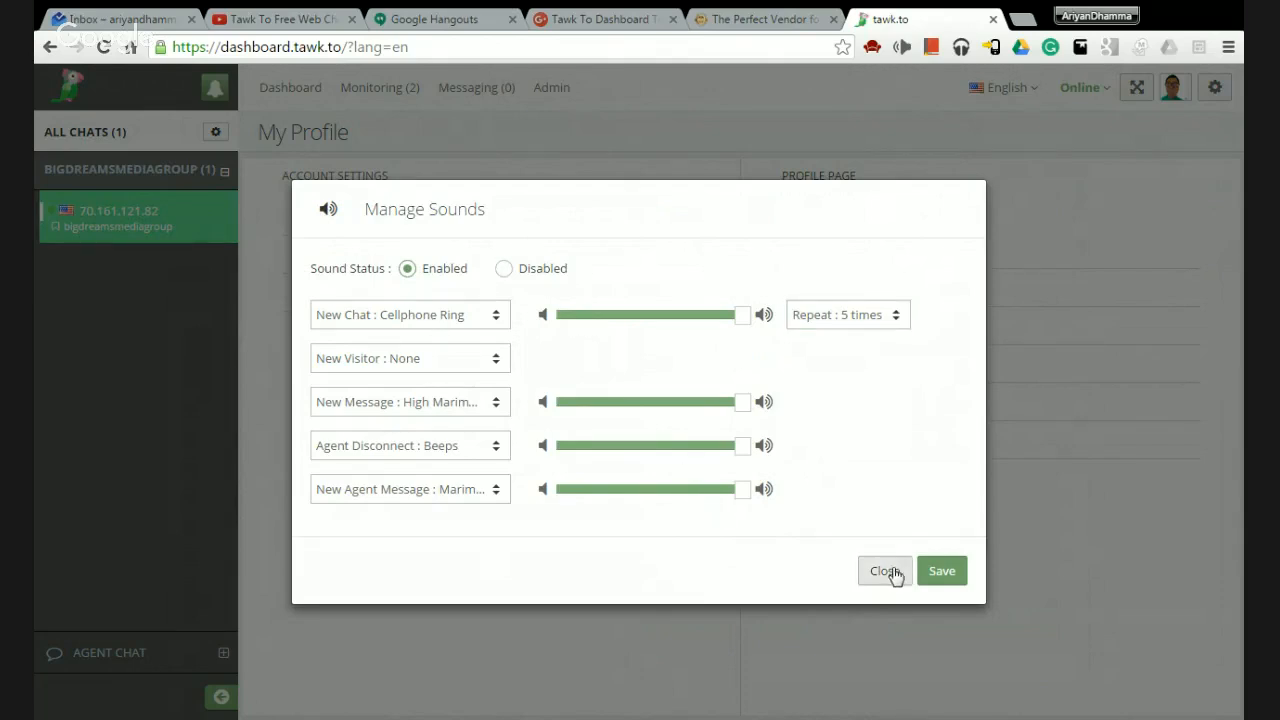
{"action": "left_click", "coordinate": [1215, 87]}
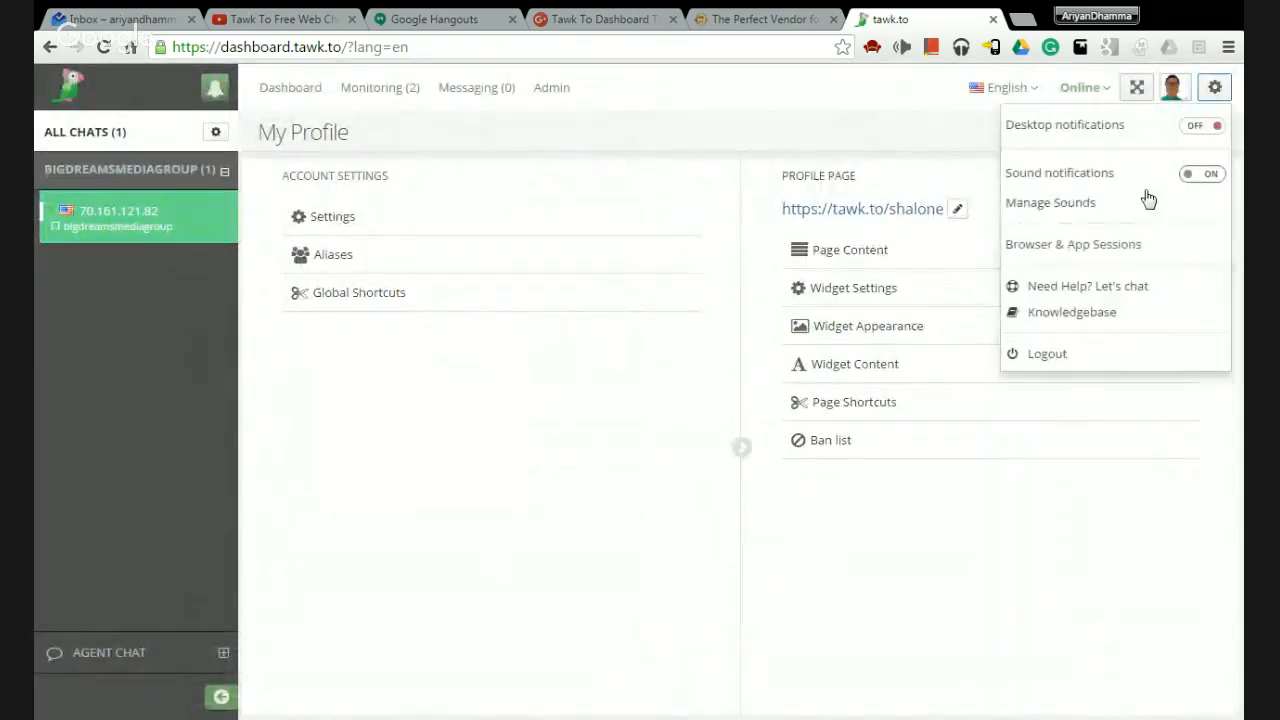
{"action": "left_click", "coordinate": [1032, 246]}
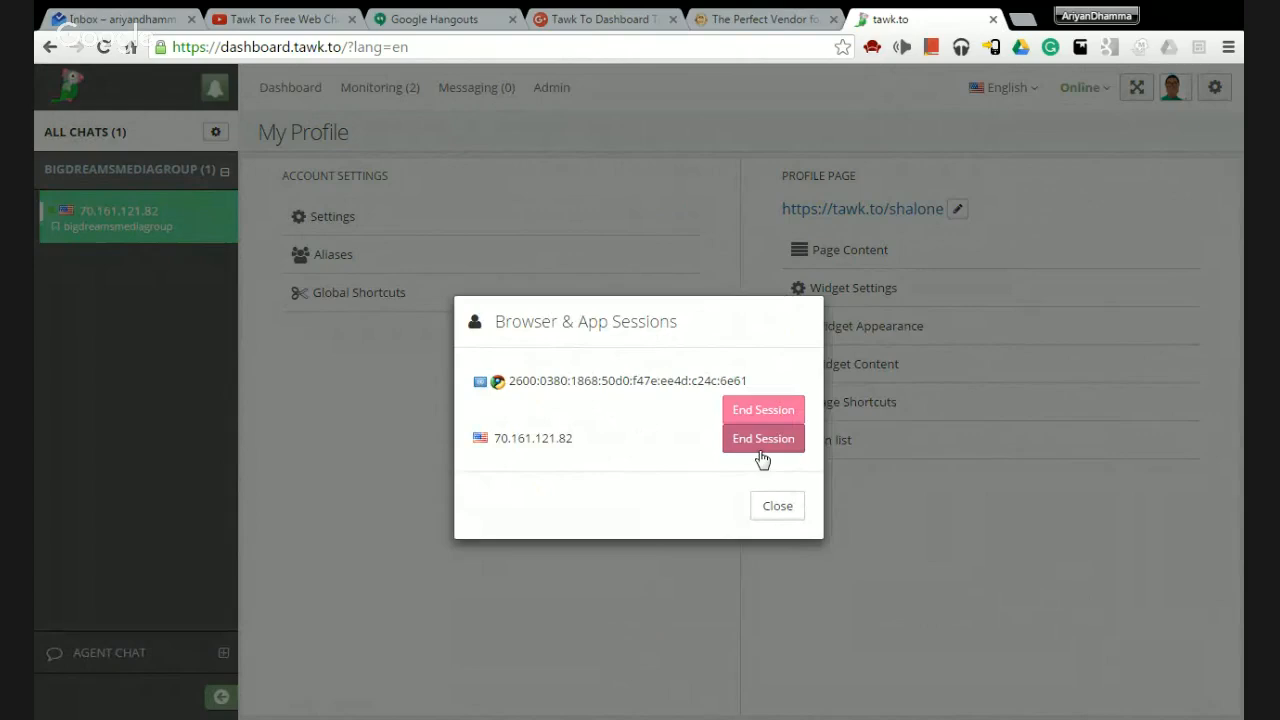
{"action": "left_click", "coordinate": [777, 506]}
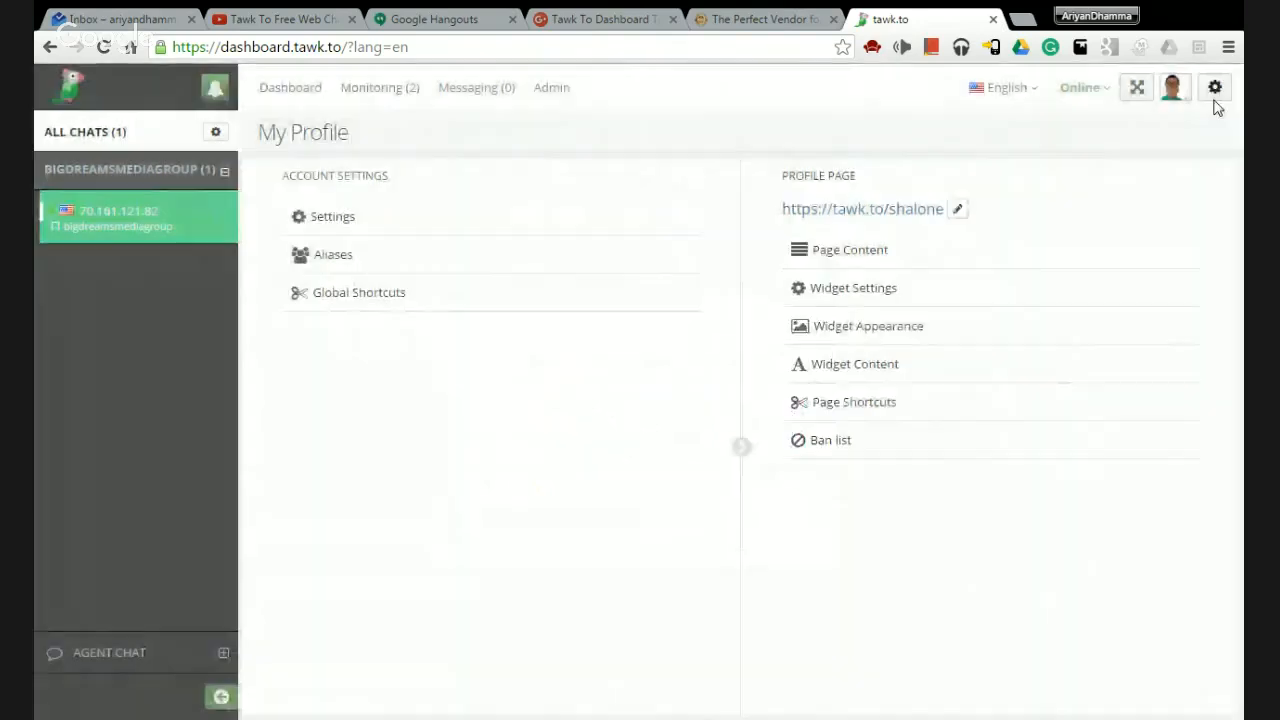
{"action": "left_click", "coordinate": [1215, 90]}
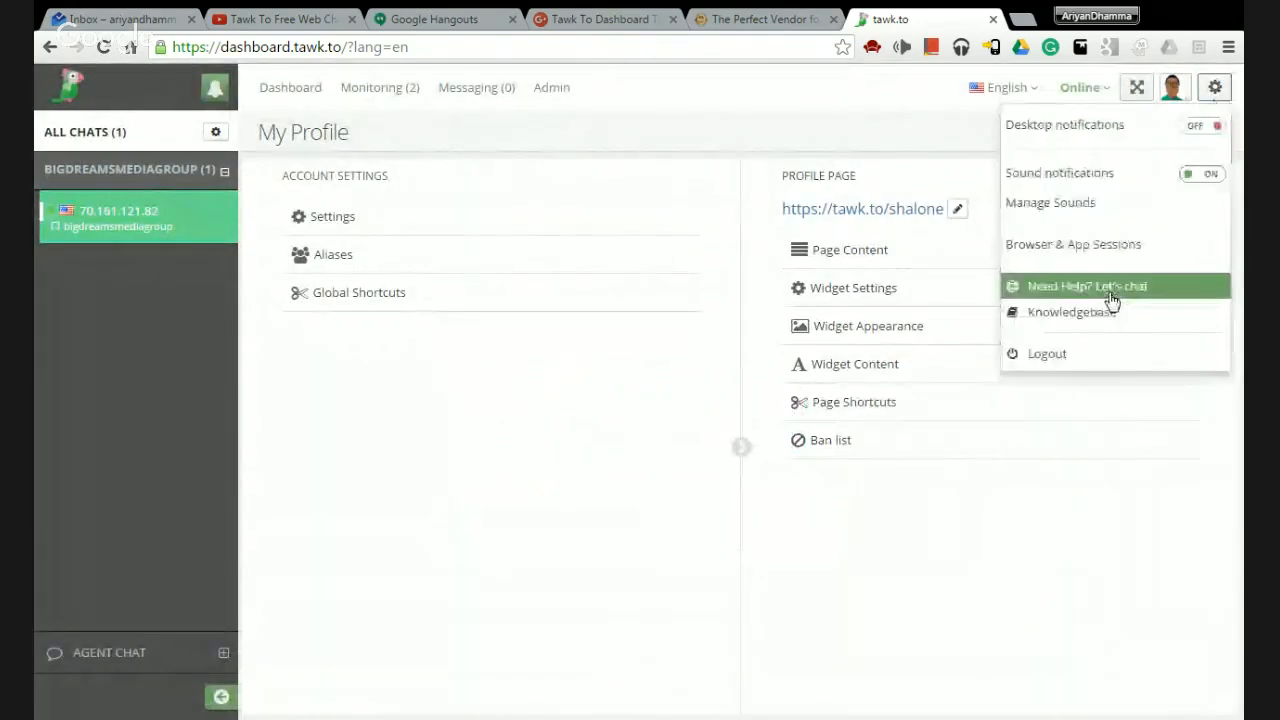
{"action": "left_click", "coordinate": [1052, 313]}
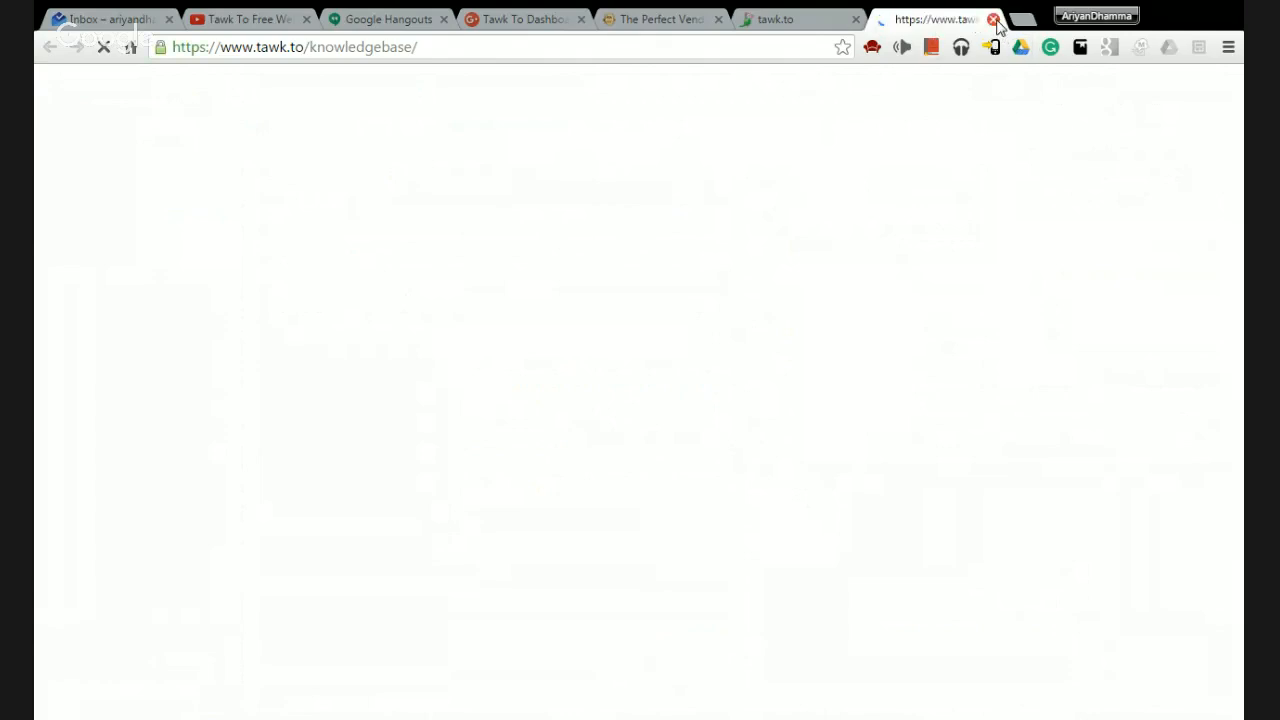
{"action": "left_click", "coordinate": [995, 21]}
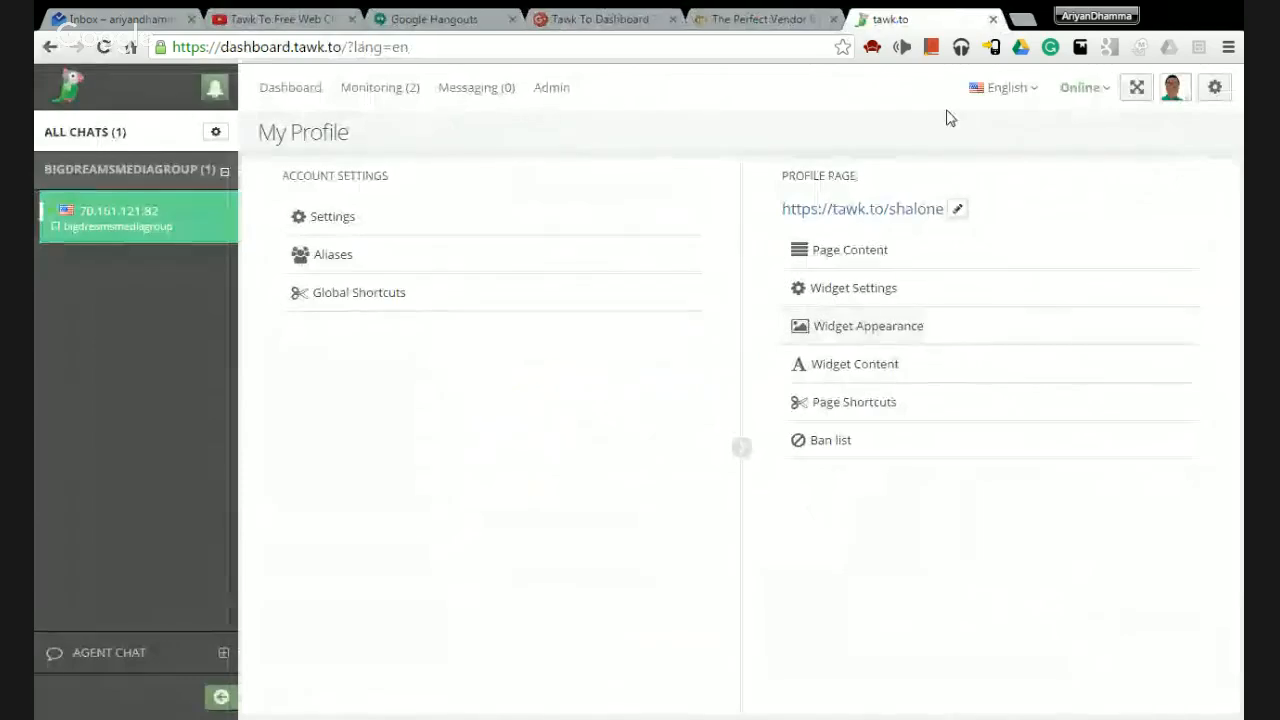
Switch the chat sidebar filter between All Chats and My Chats, ending on My Chats (1).
{"action": "left_click", "coordinate": [1217, 88]}
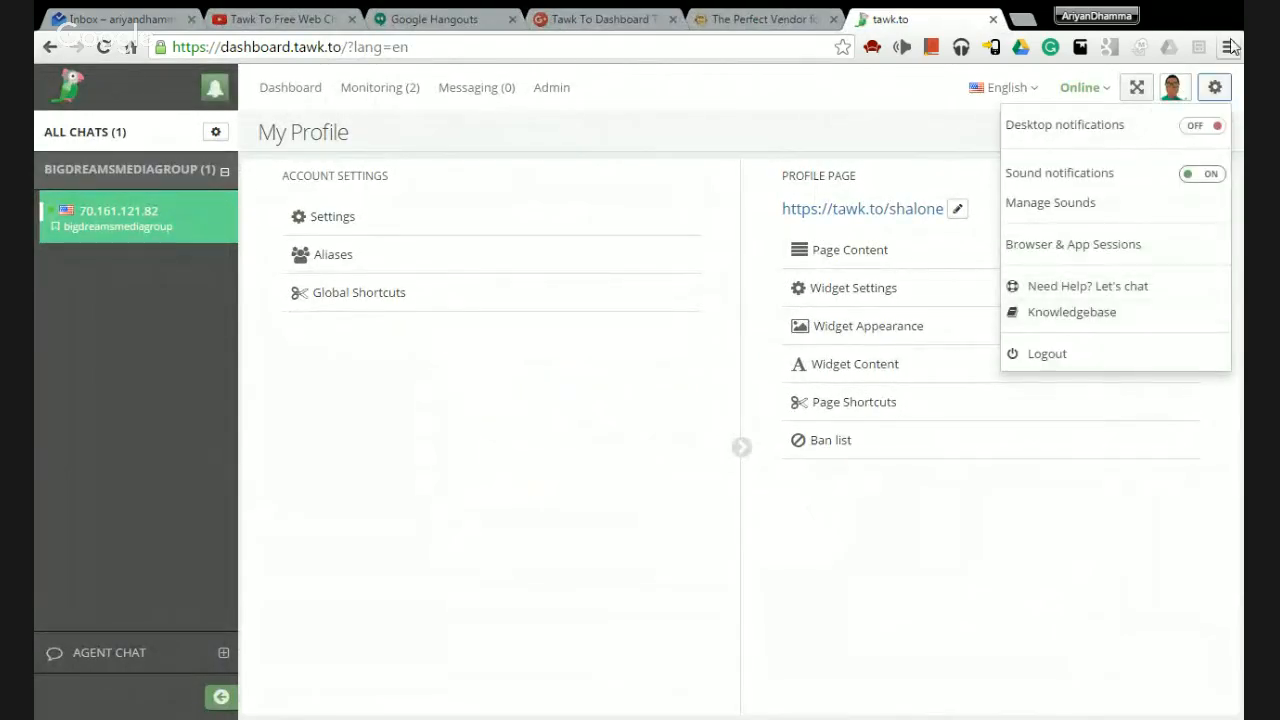
{"action": "left_click", "coordinate": [1215, 88]}
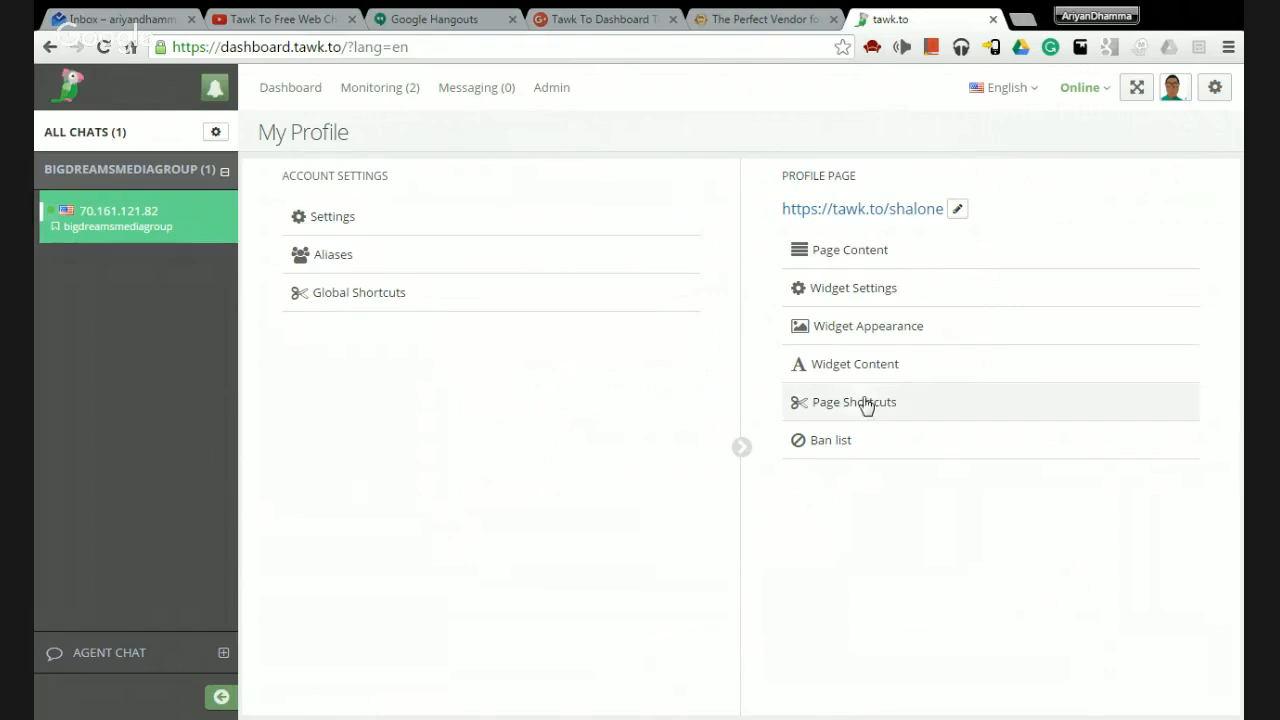
{"action": "left_click", "coordinate": [216, 133]}
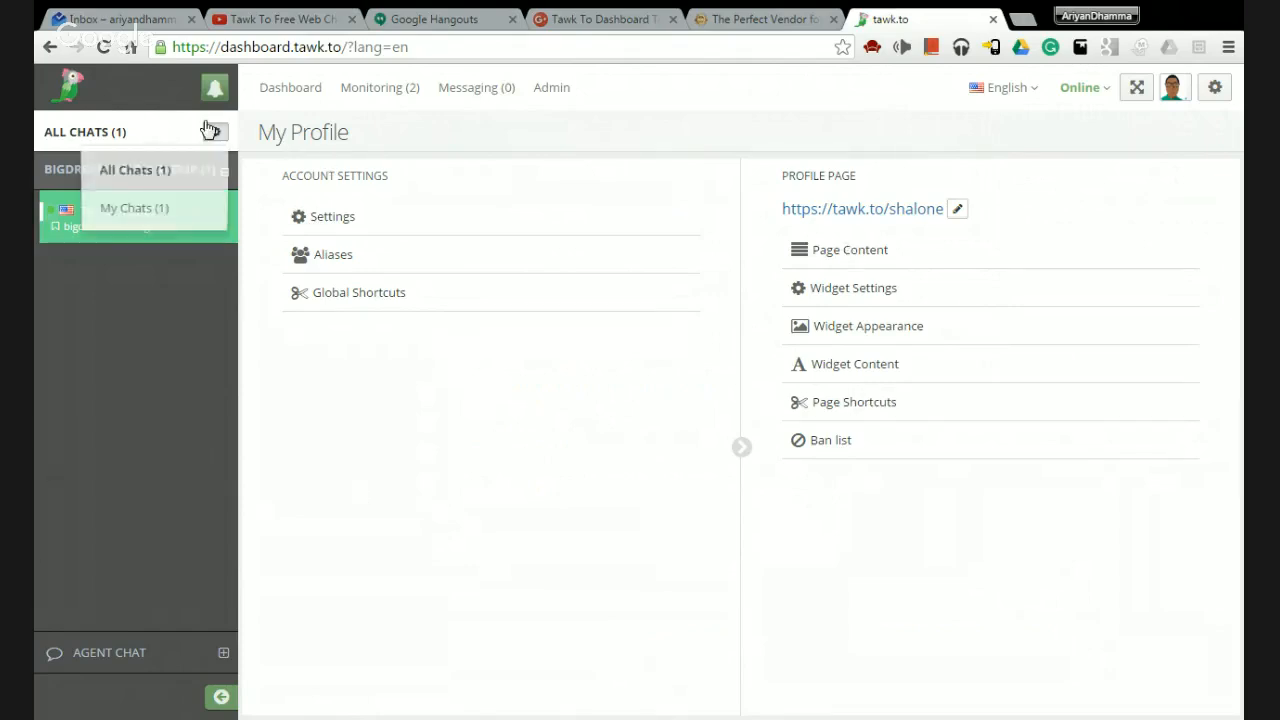
{"action": "left_click", "coordinate": [157, 212]}
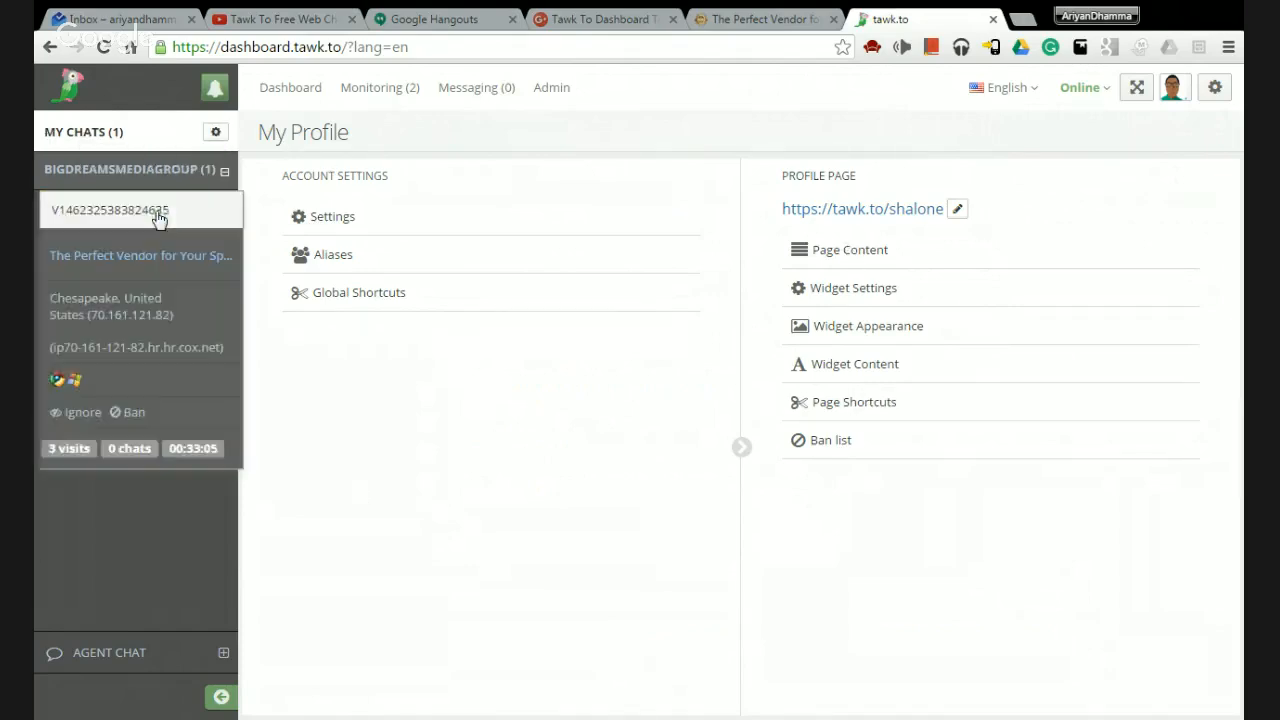
{"action": "left_click", "coordinate": [215, 136]}
{"action": "left_click", "coordinate": [189, 194]}
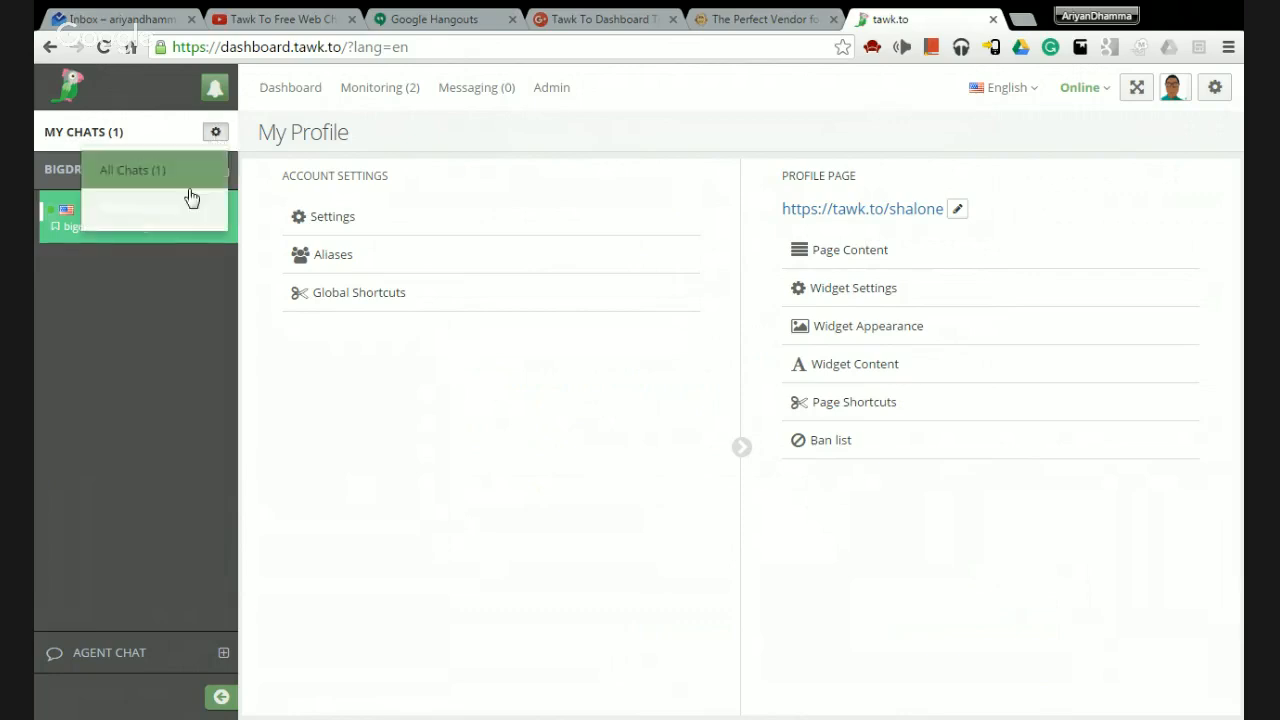
{"action": "left_click", "coordinate": [214, 136]}
{"action": "left_click", "coordinate": [203, 166]}
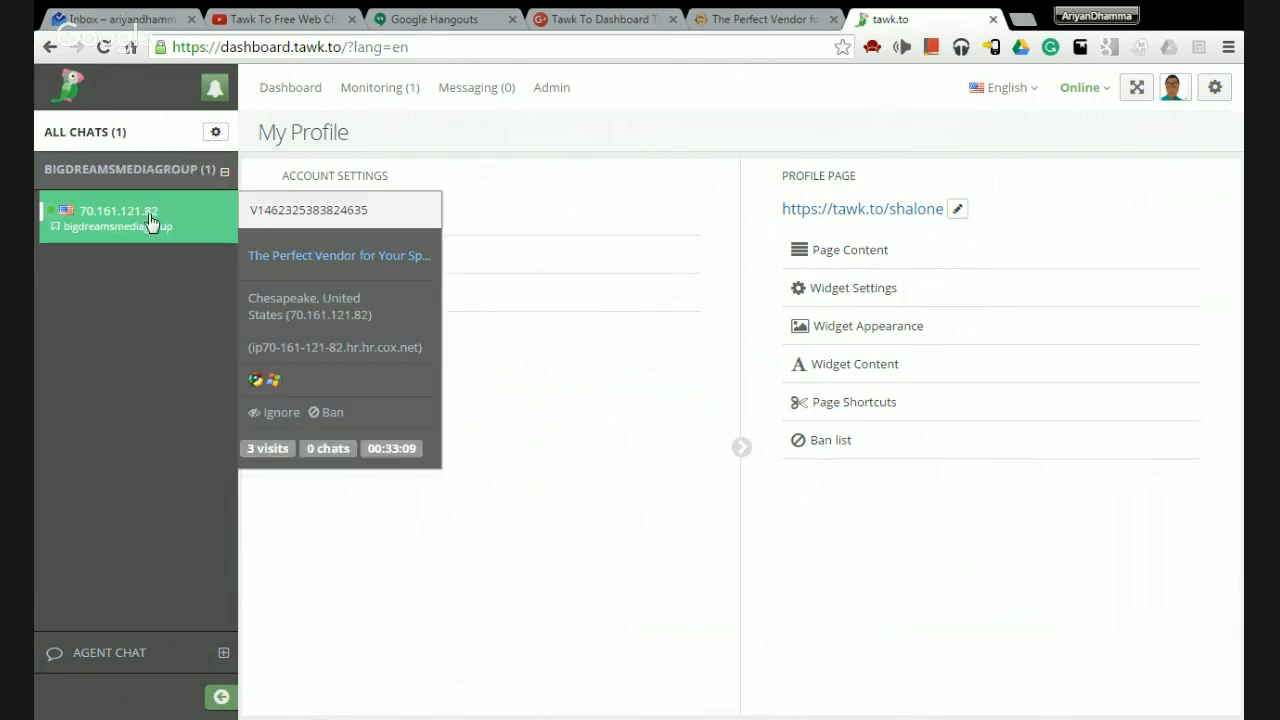
{"action": "left_click", "coordinate": [215, 133]}
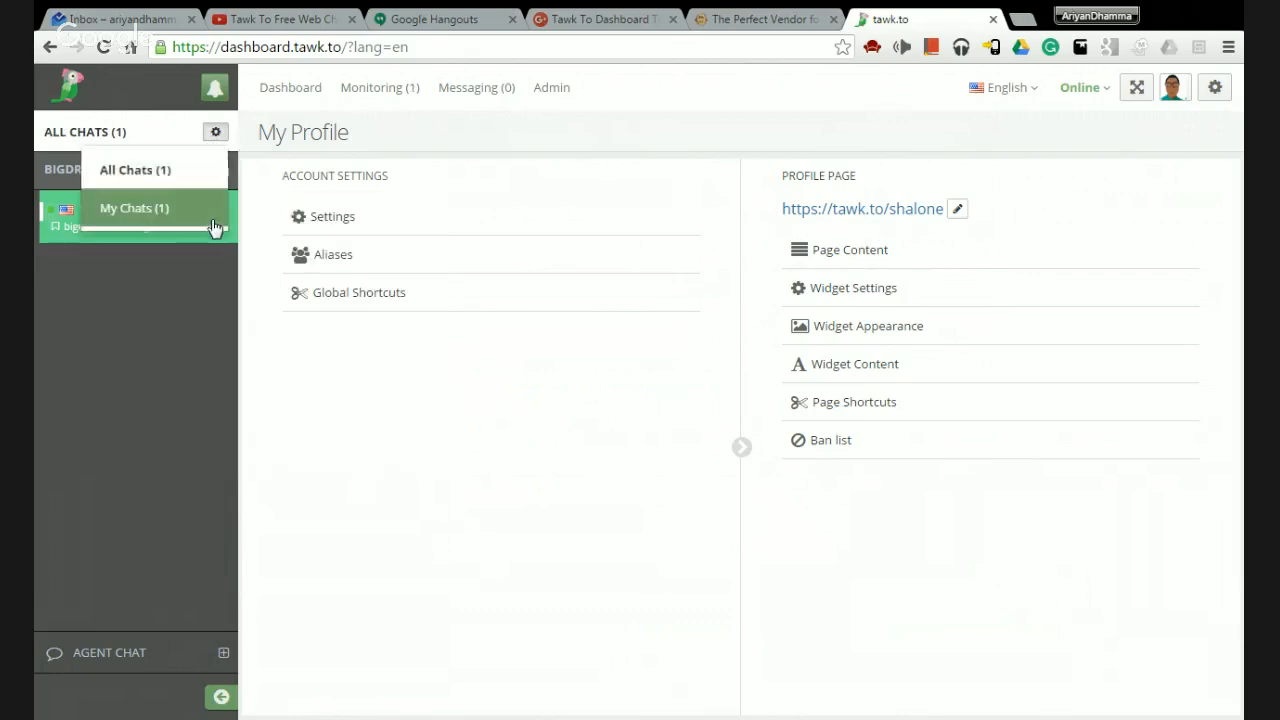
{"action": "left_click", "coordinate": [214, 223]}
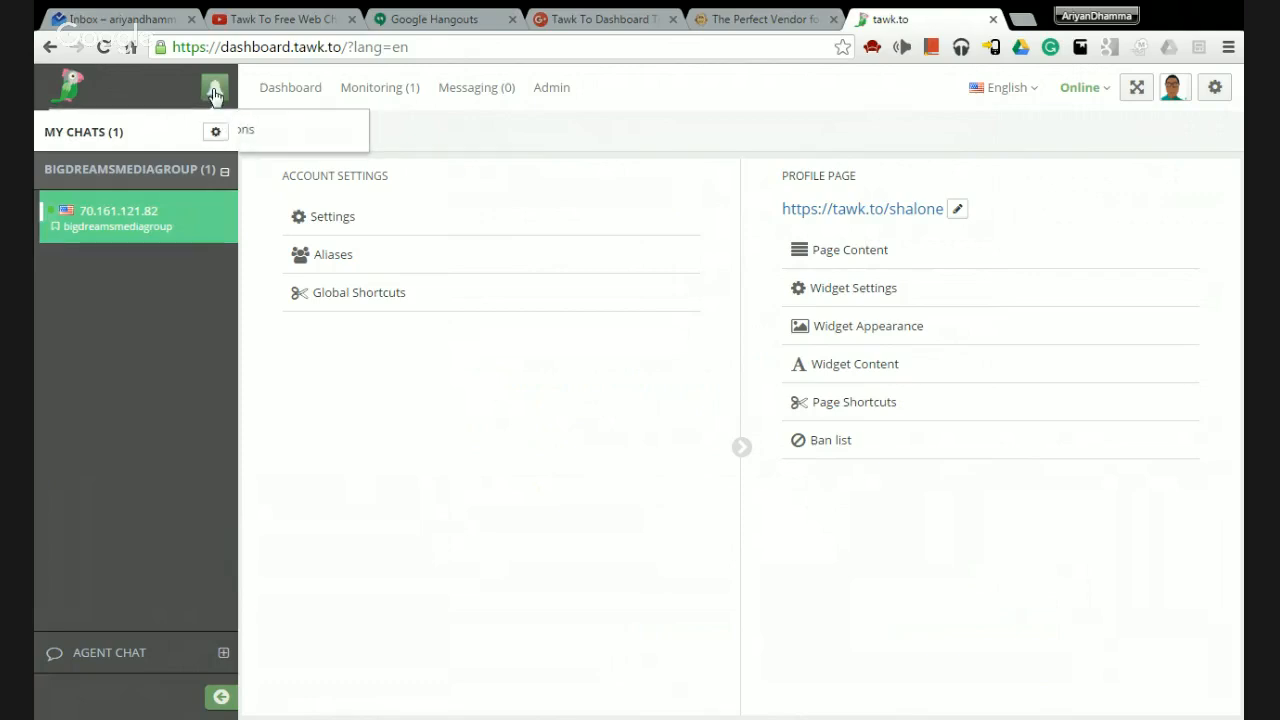
{"action": "left_click", "coordinate": [214, 89]}
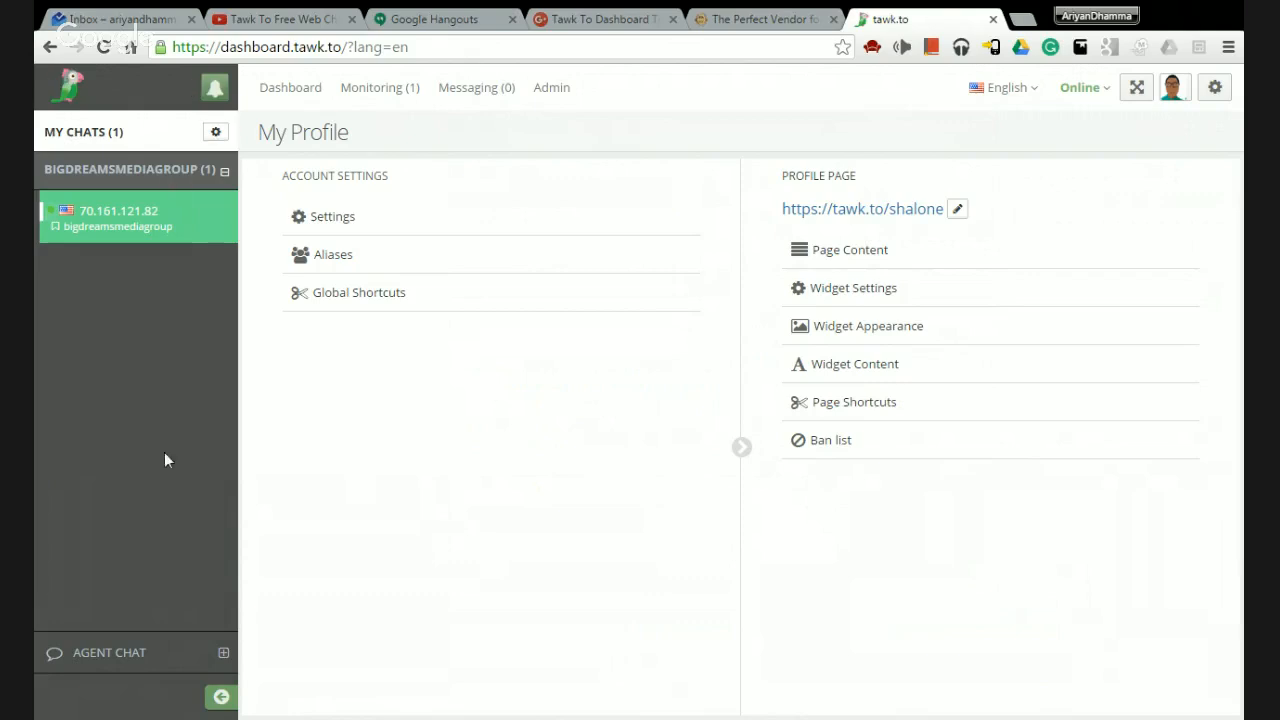
{"action": "left_click", "coordinate": [225, 653]}
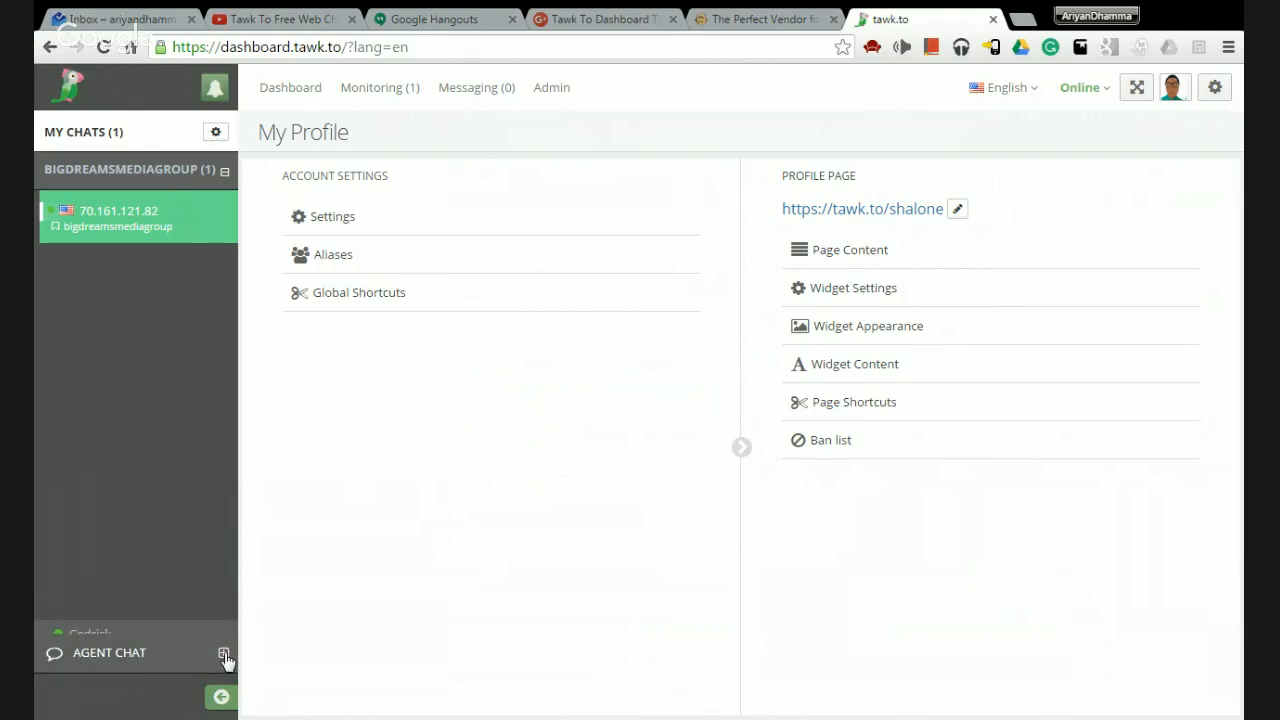
{"action": "mouse_move", "coordinate": [122, 620]}
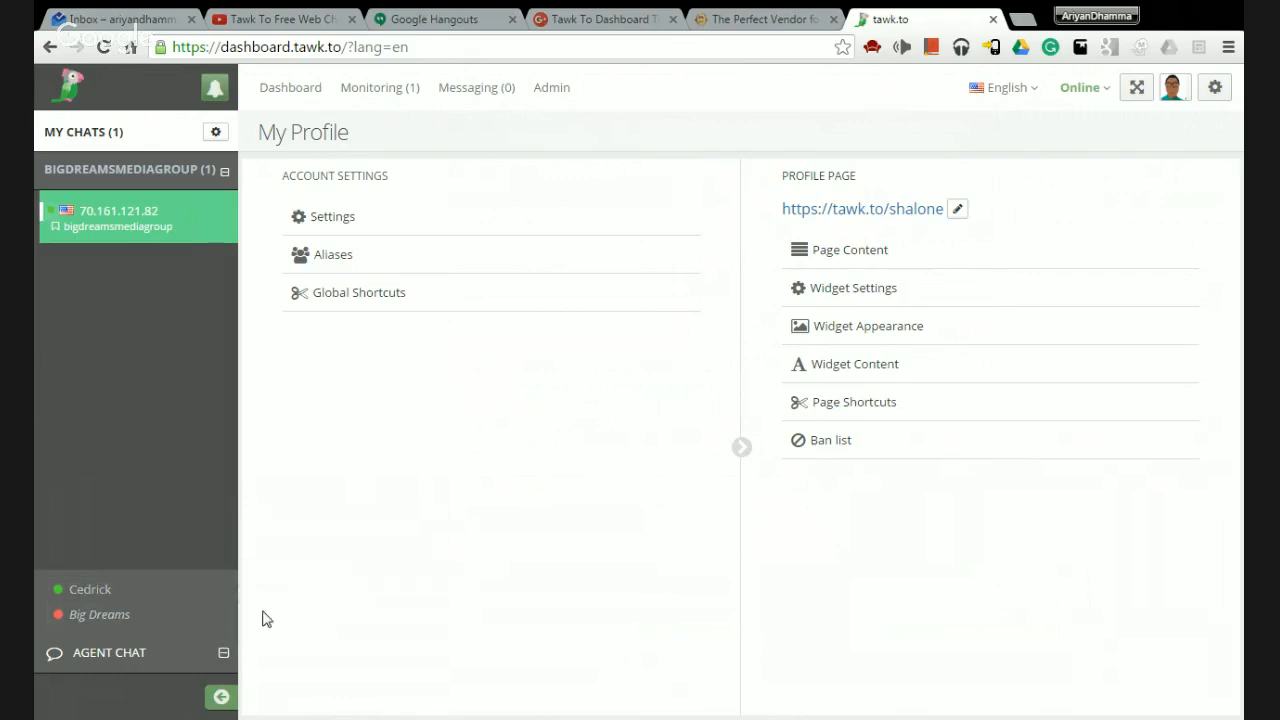
{"action": "left_click", "coordinate": [82, 612]}
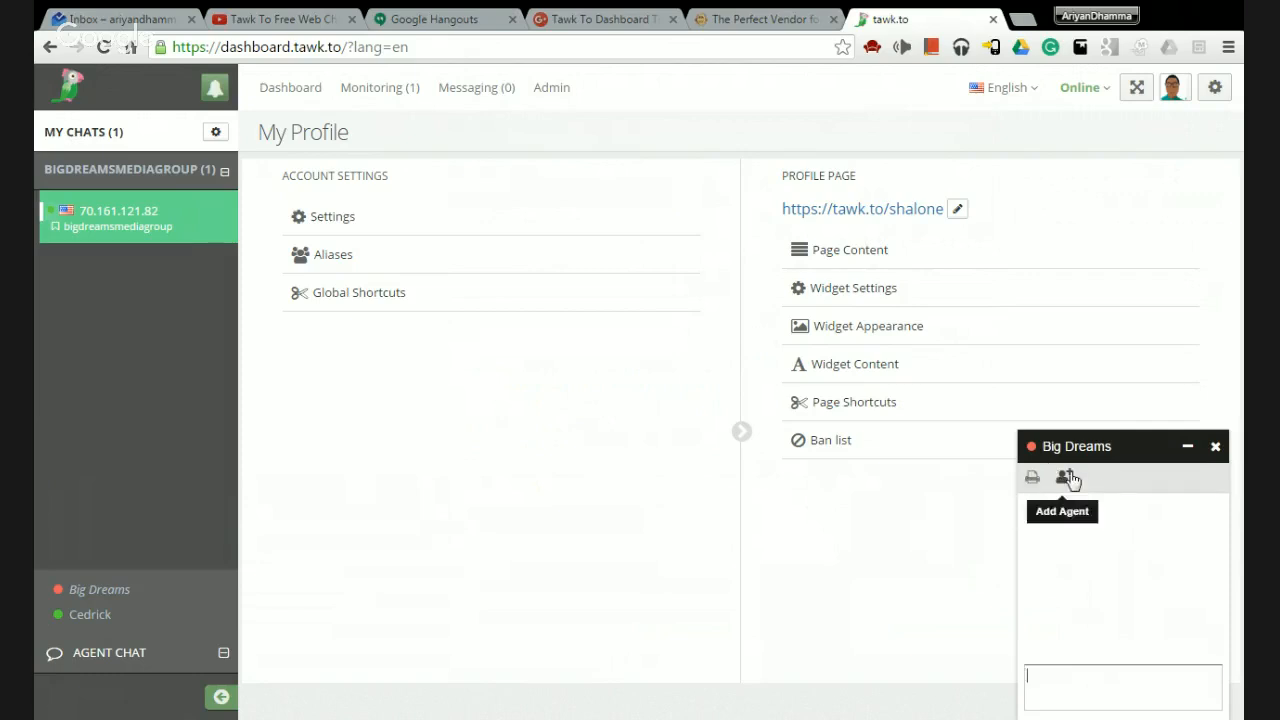
{"action": "left_click", "coordinate": [1215, 446]}
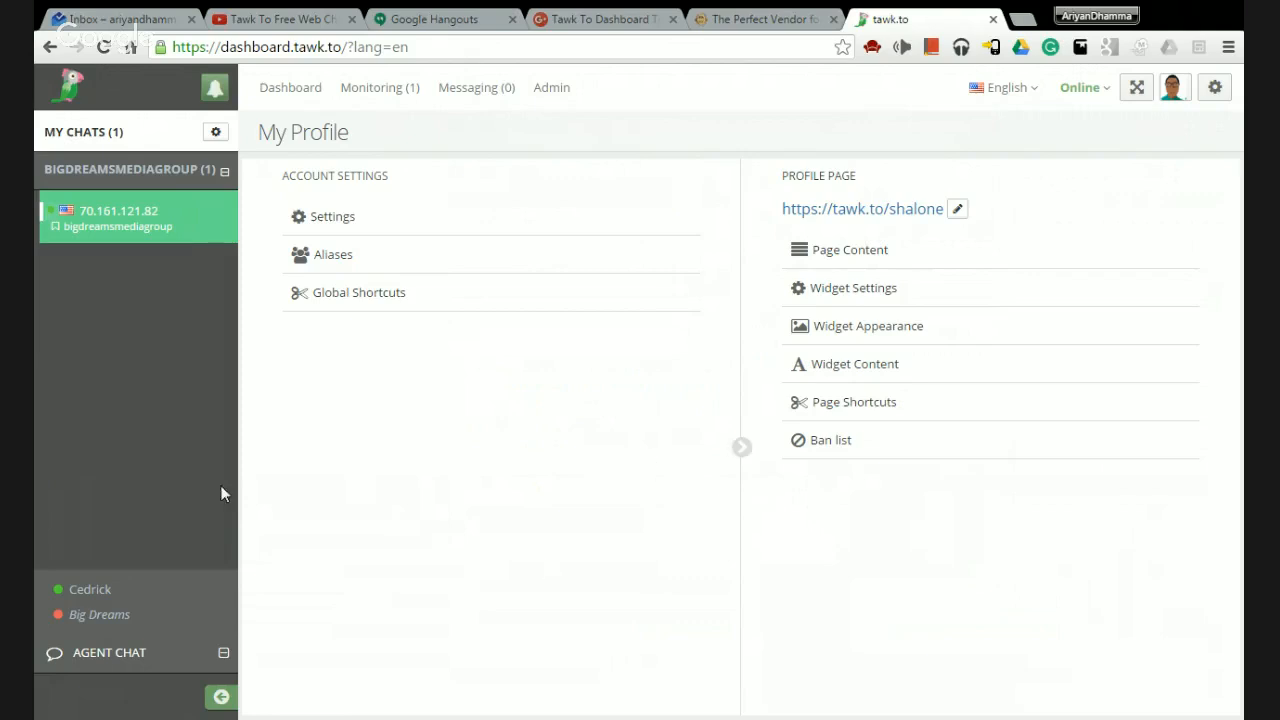
{"action": "left_click", "coordinate": [223, 652]}
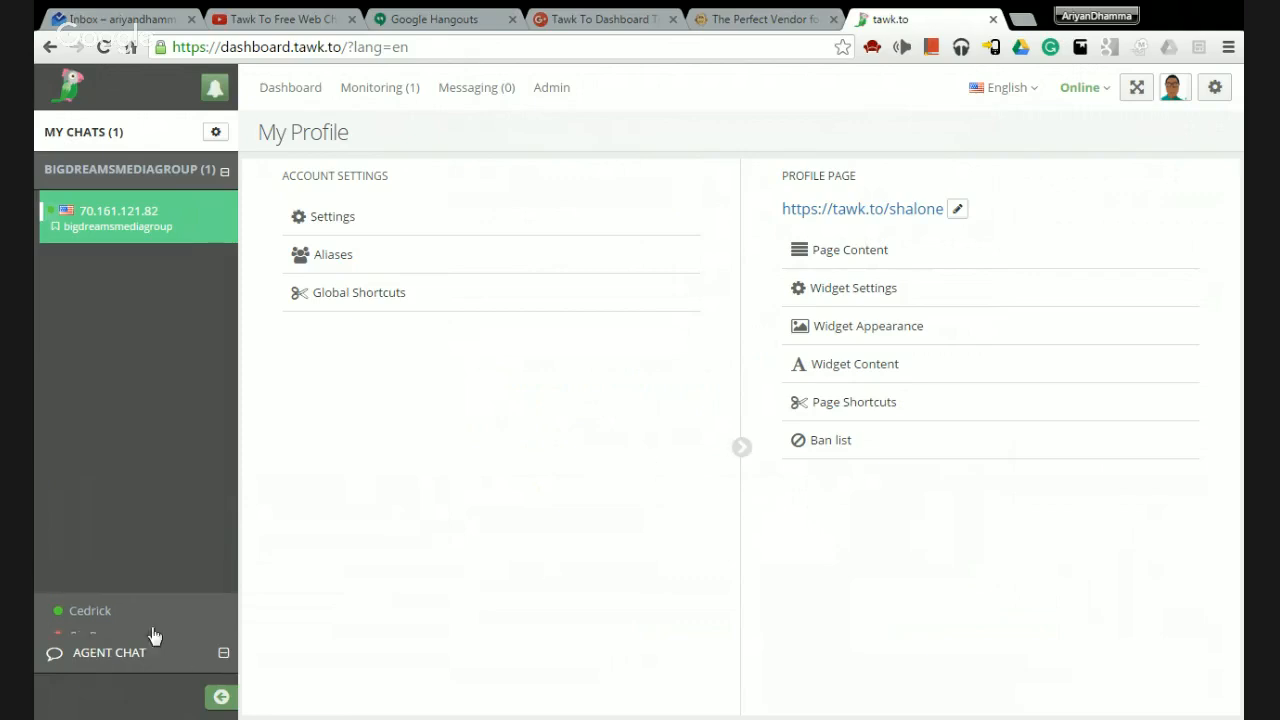
Collapse and re-expand the chat sidebar twice, then go to the Dashboard page.
{"action": "left_click", "coordinate": [219, 697]}
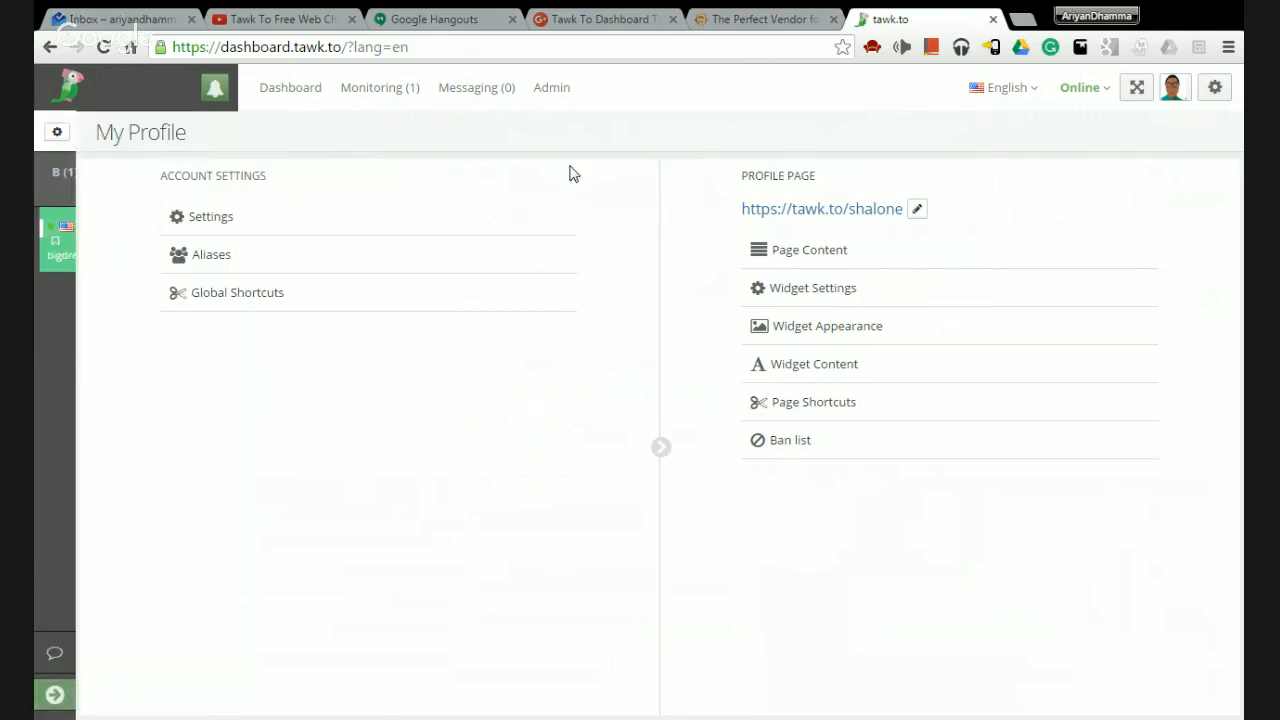
{"action": "left_click", "coordinate": [54, 695]}
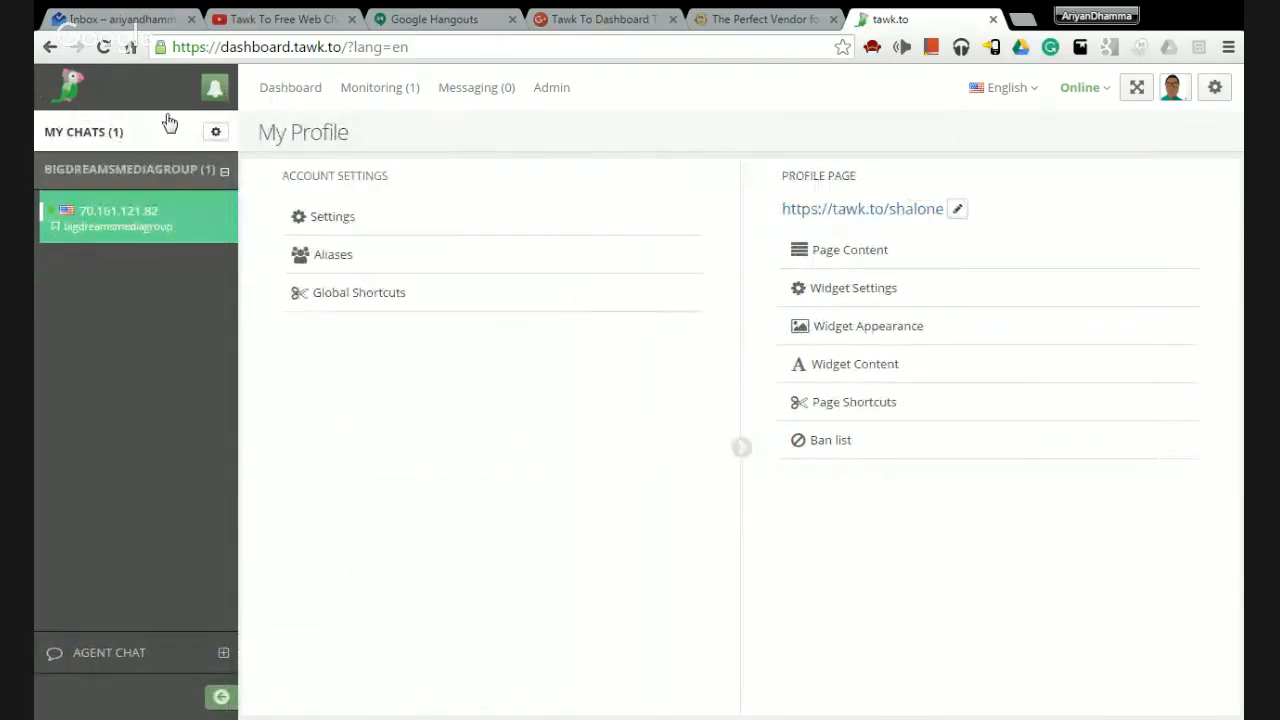
{"action": "left_click", "coordinate": [221, 697]}
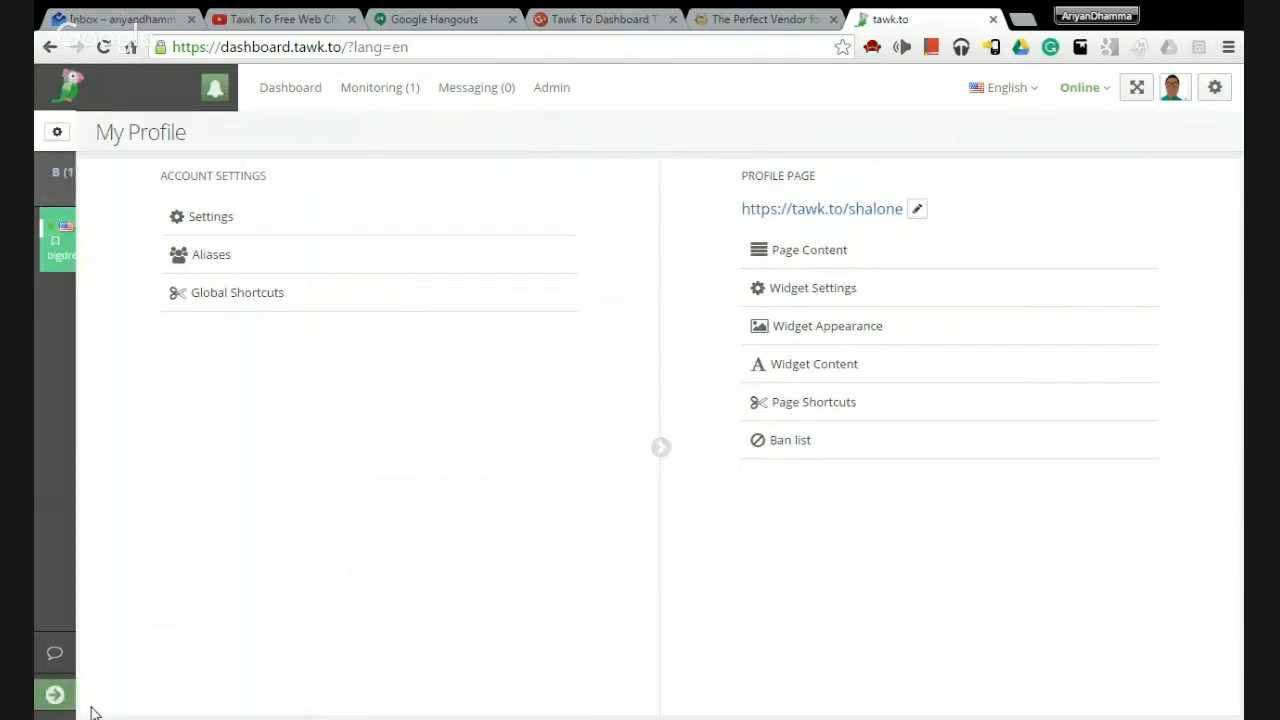
{"action": "left_click", "coordinate": [54, 695]}
{"action": "left_click", "coordinate": [292, 89]}
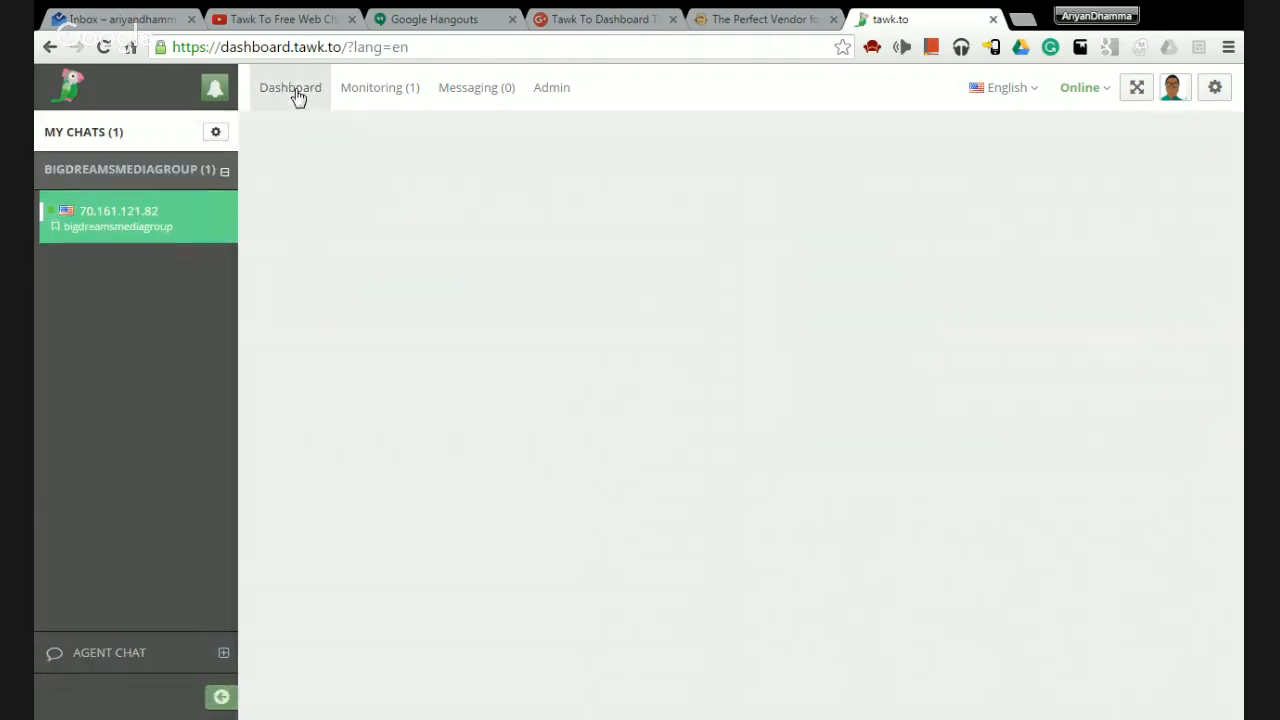